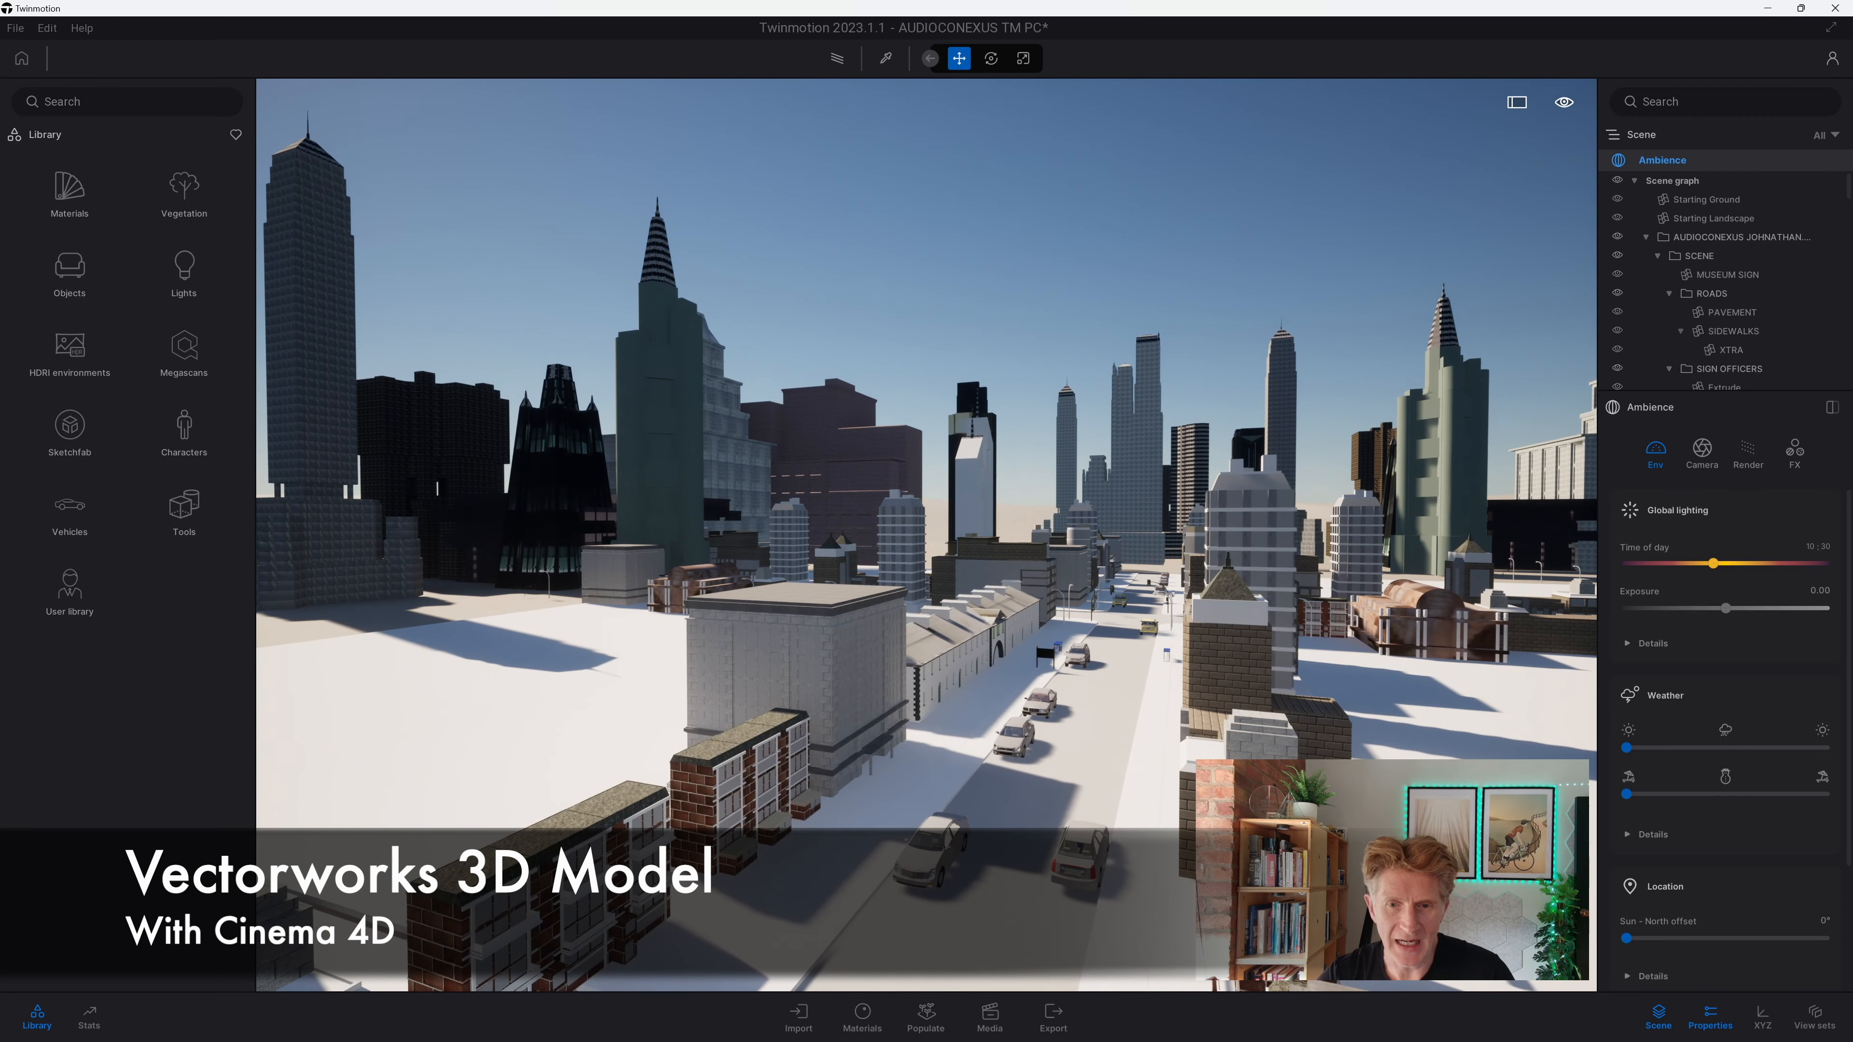
Step: Look over the imported city model and come down to street level along the main road
middle_click_drag(1055, 486, 1046, 490, "shift")
right_click_drag(1079, 505, 1072, 551)
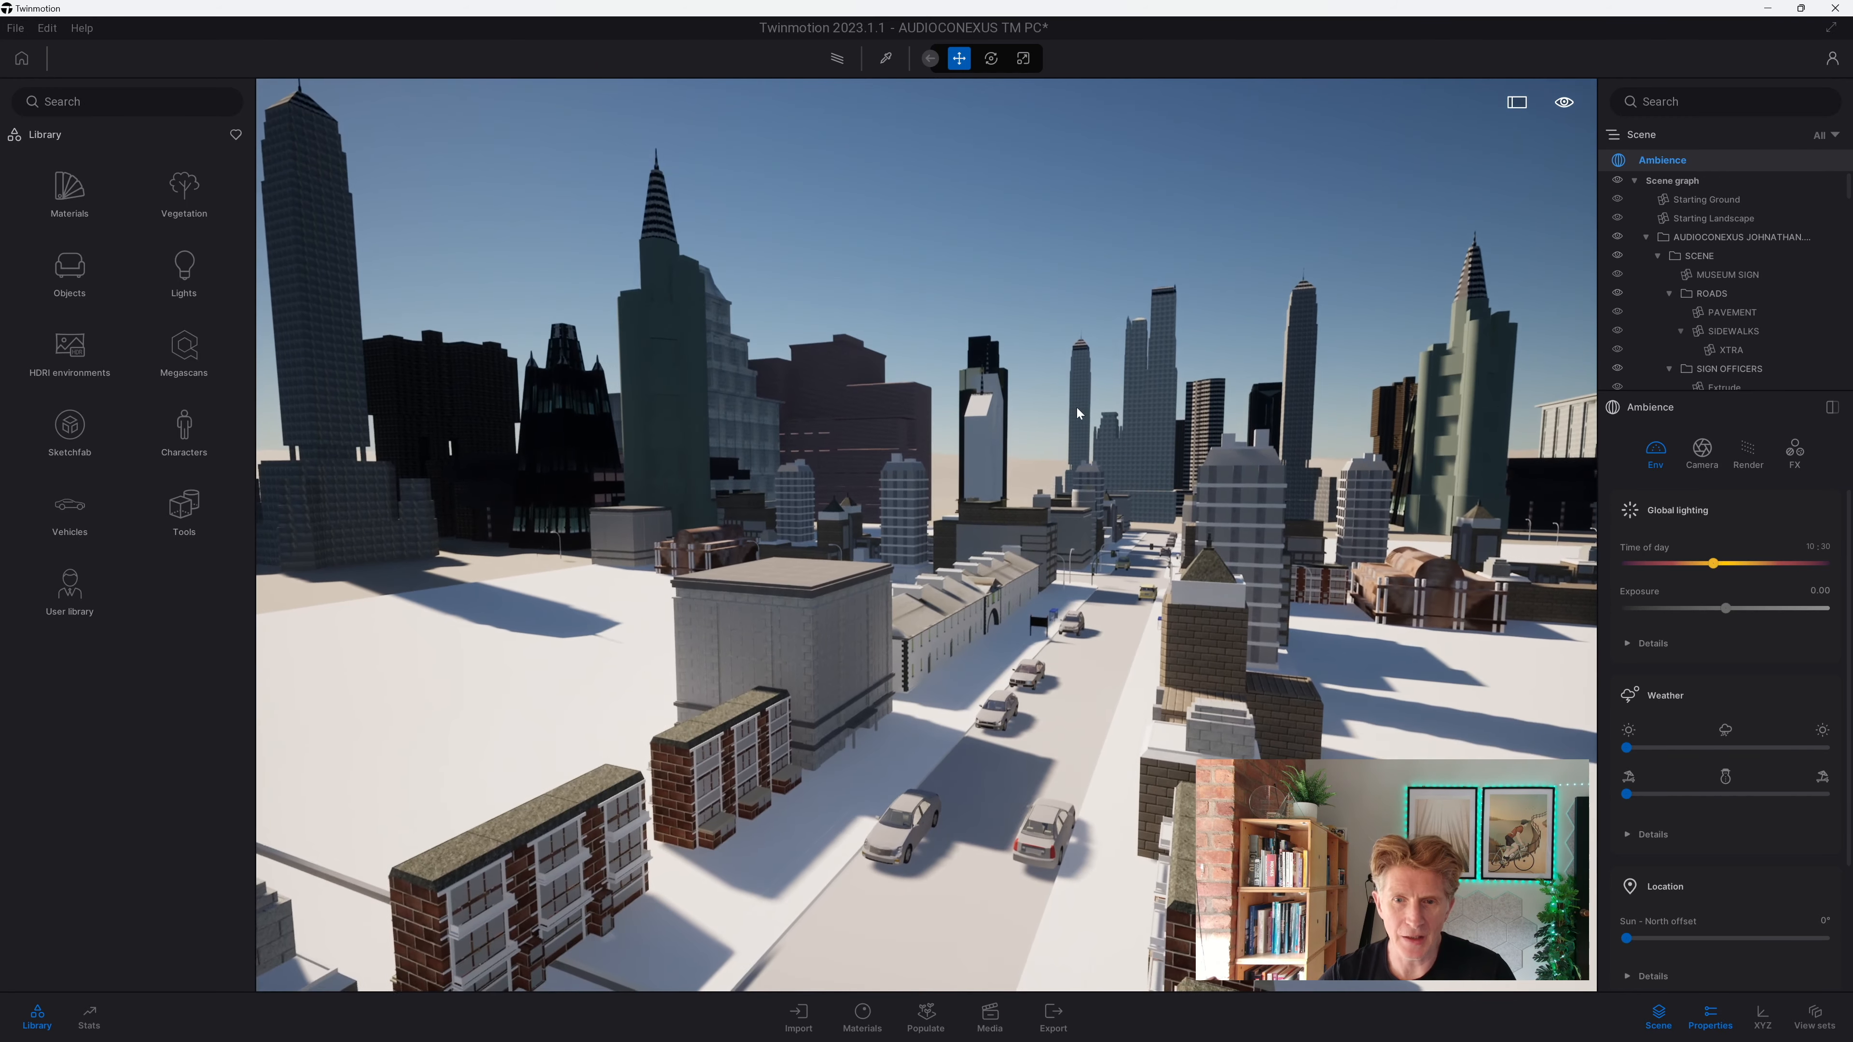
key("s")
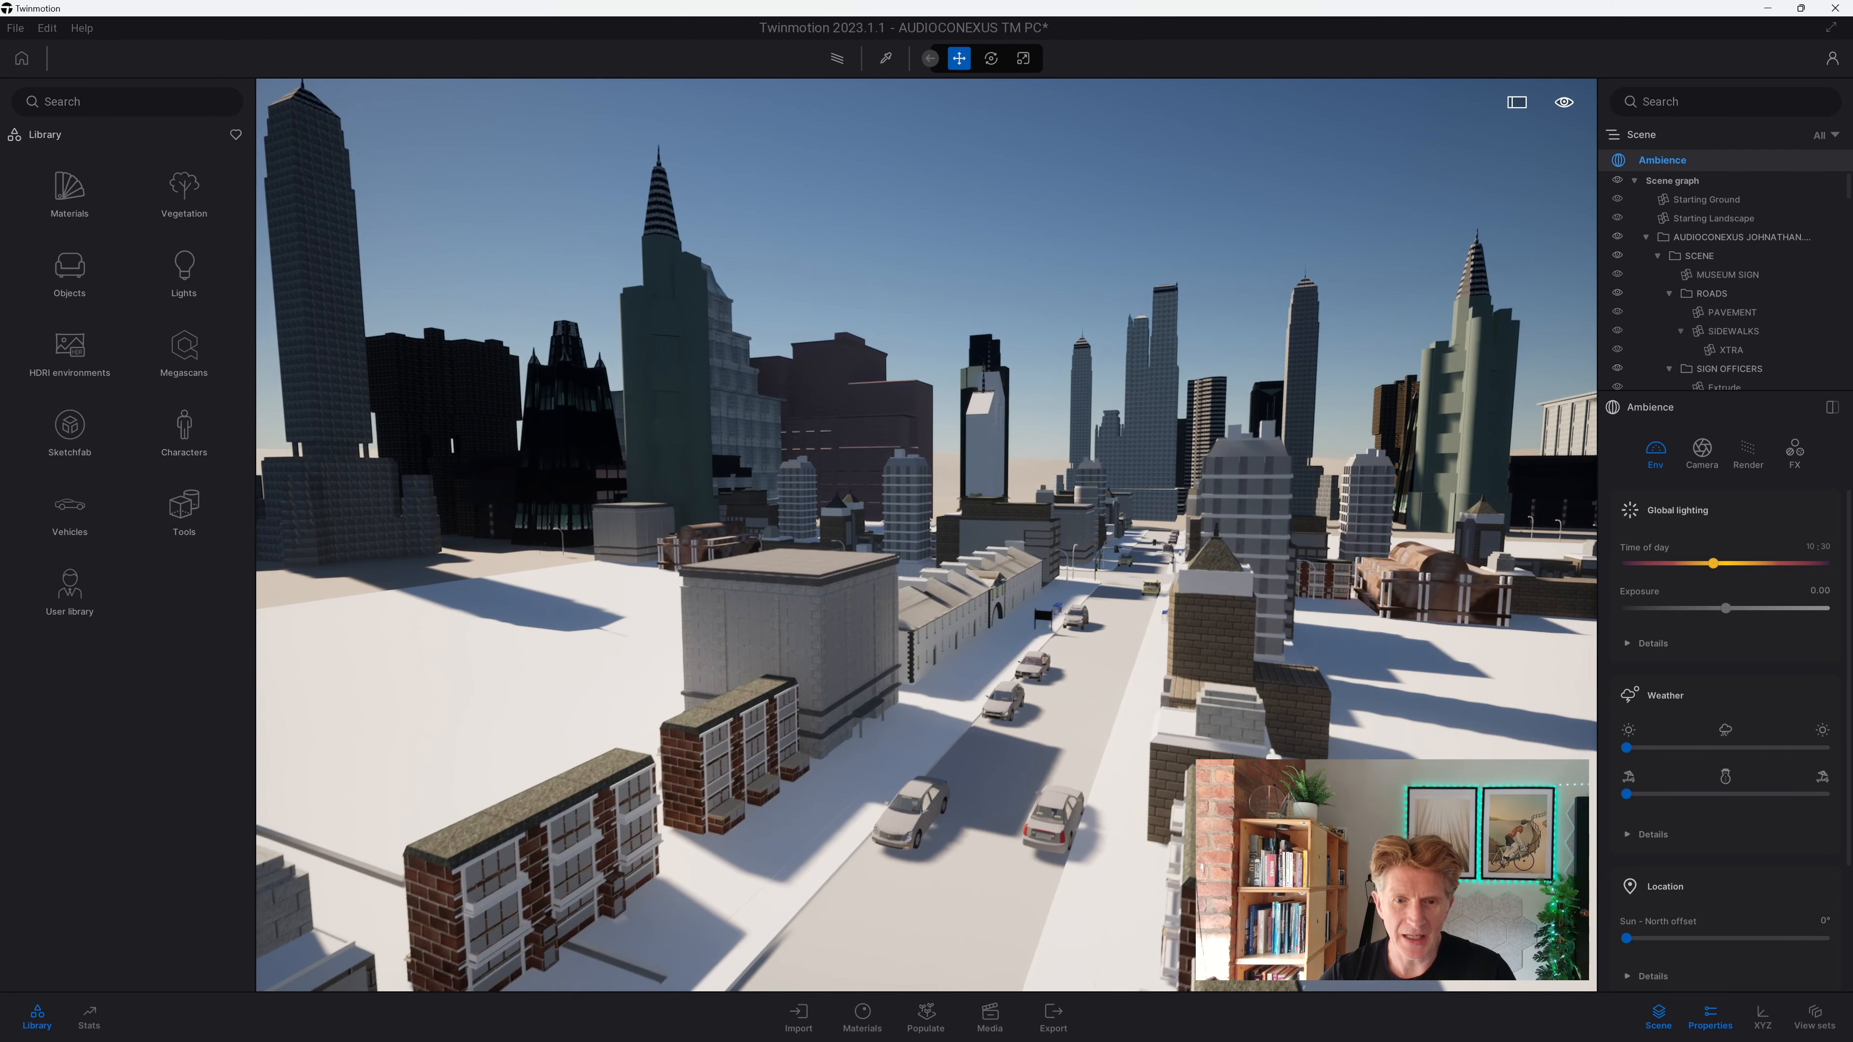
key("q")
key("s")
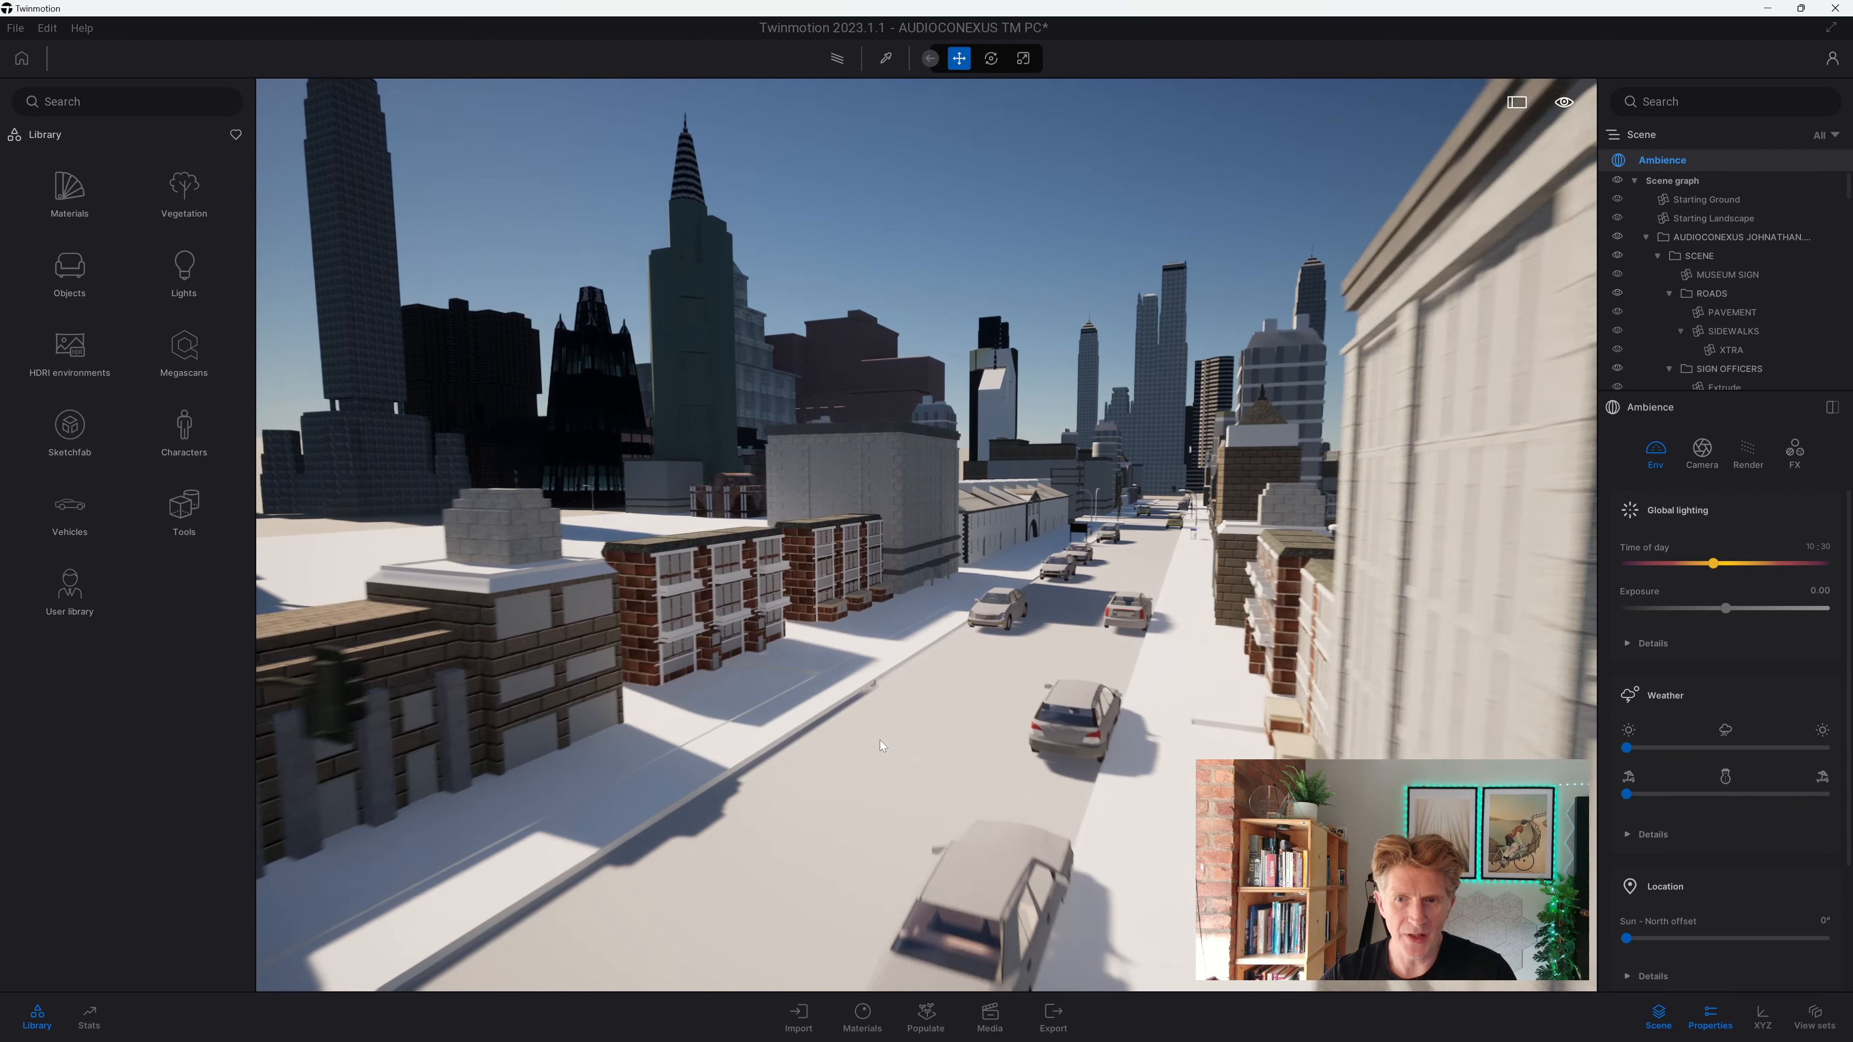
right_click_drag(864, 637, 909, 663)
middle_click_drag(909, 663, 1039, 644, "shift")
right_click_drag(1039, 645, 1038, 643)
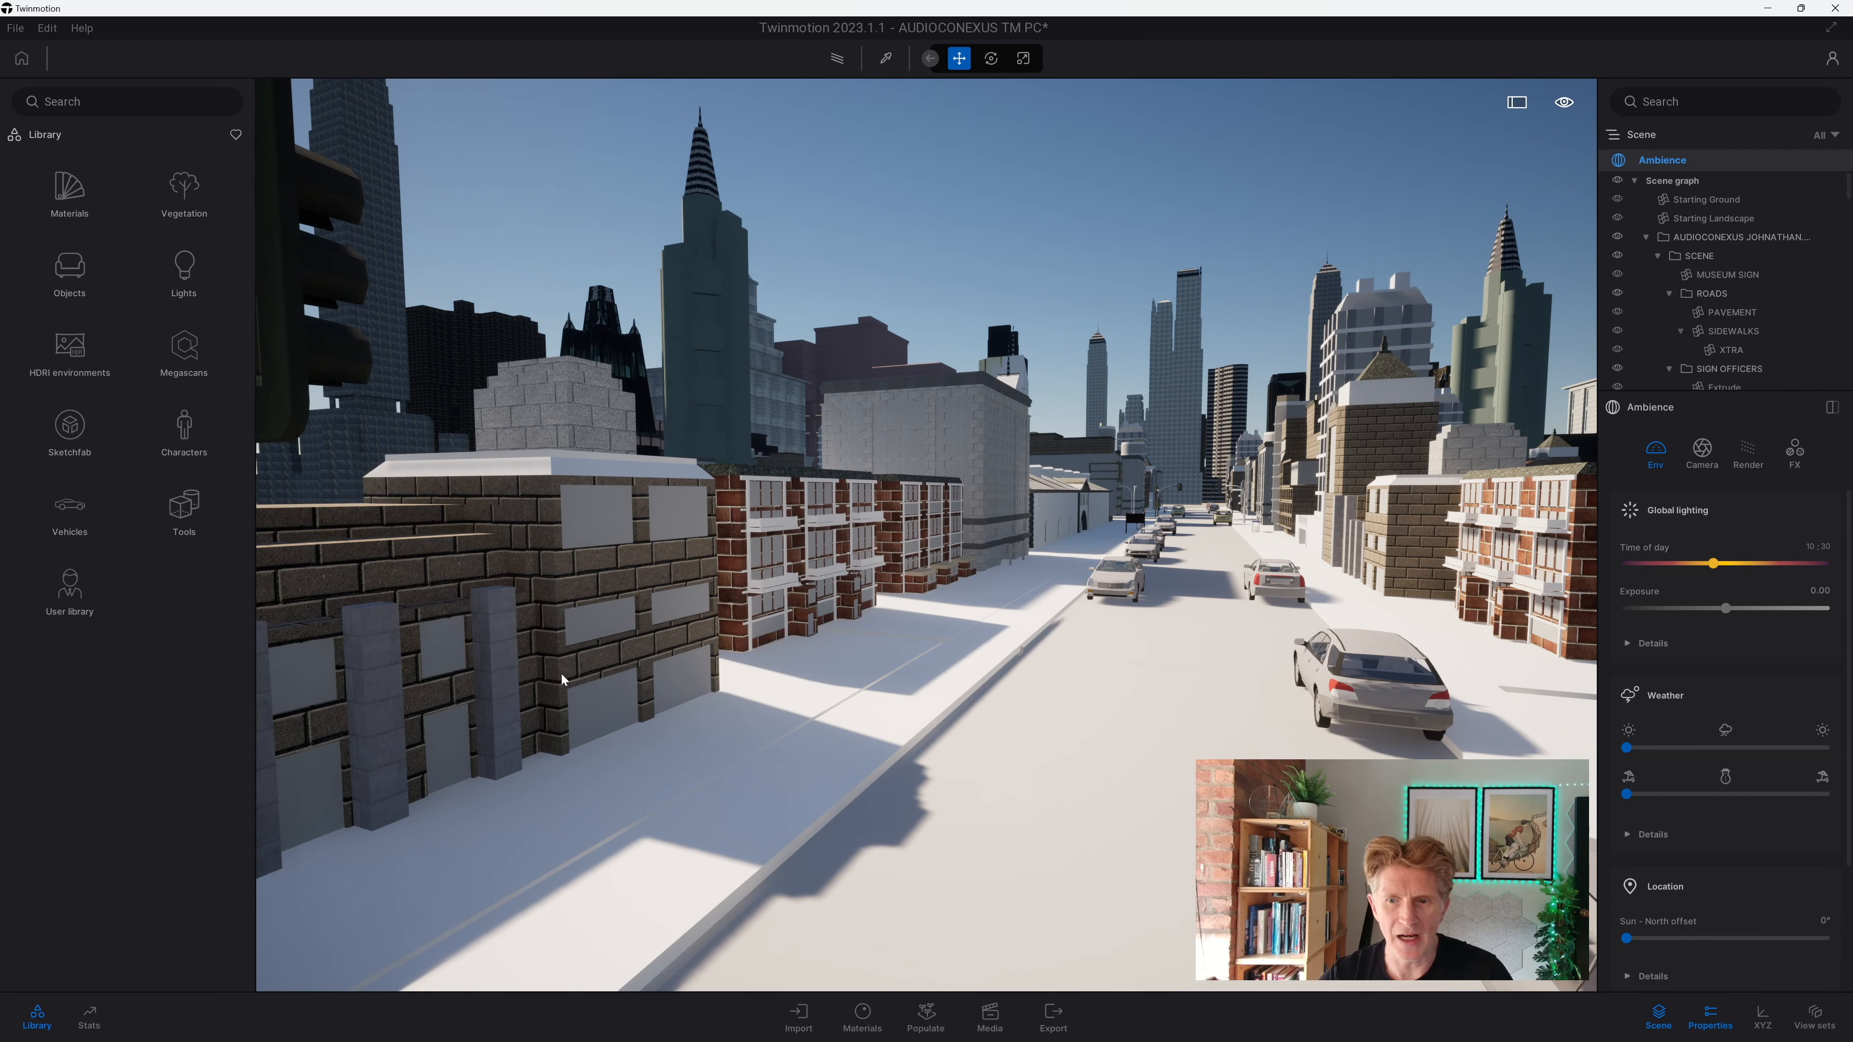
Step: Pick the Bricks 230 material on the terraced houses and reduce its UV scale to 0.10
left_click(894, 61)
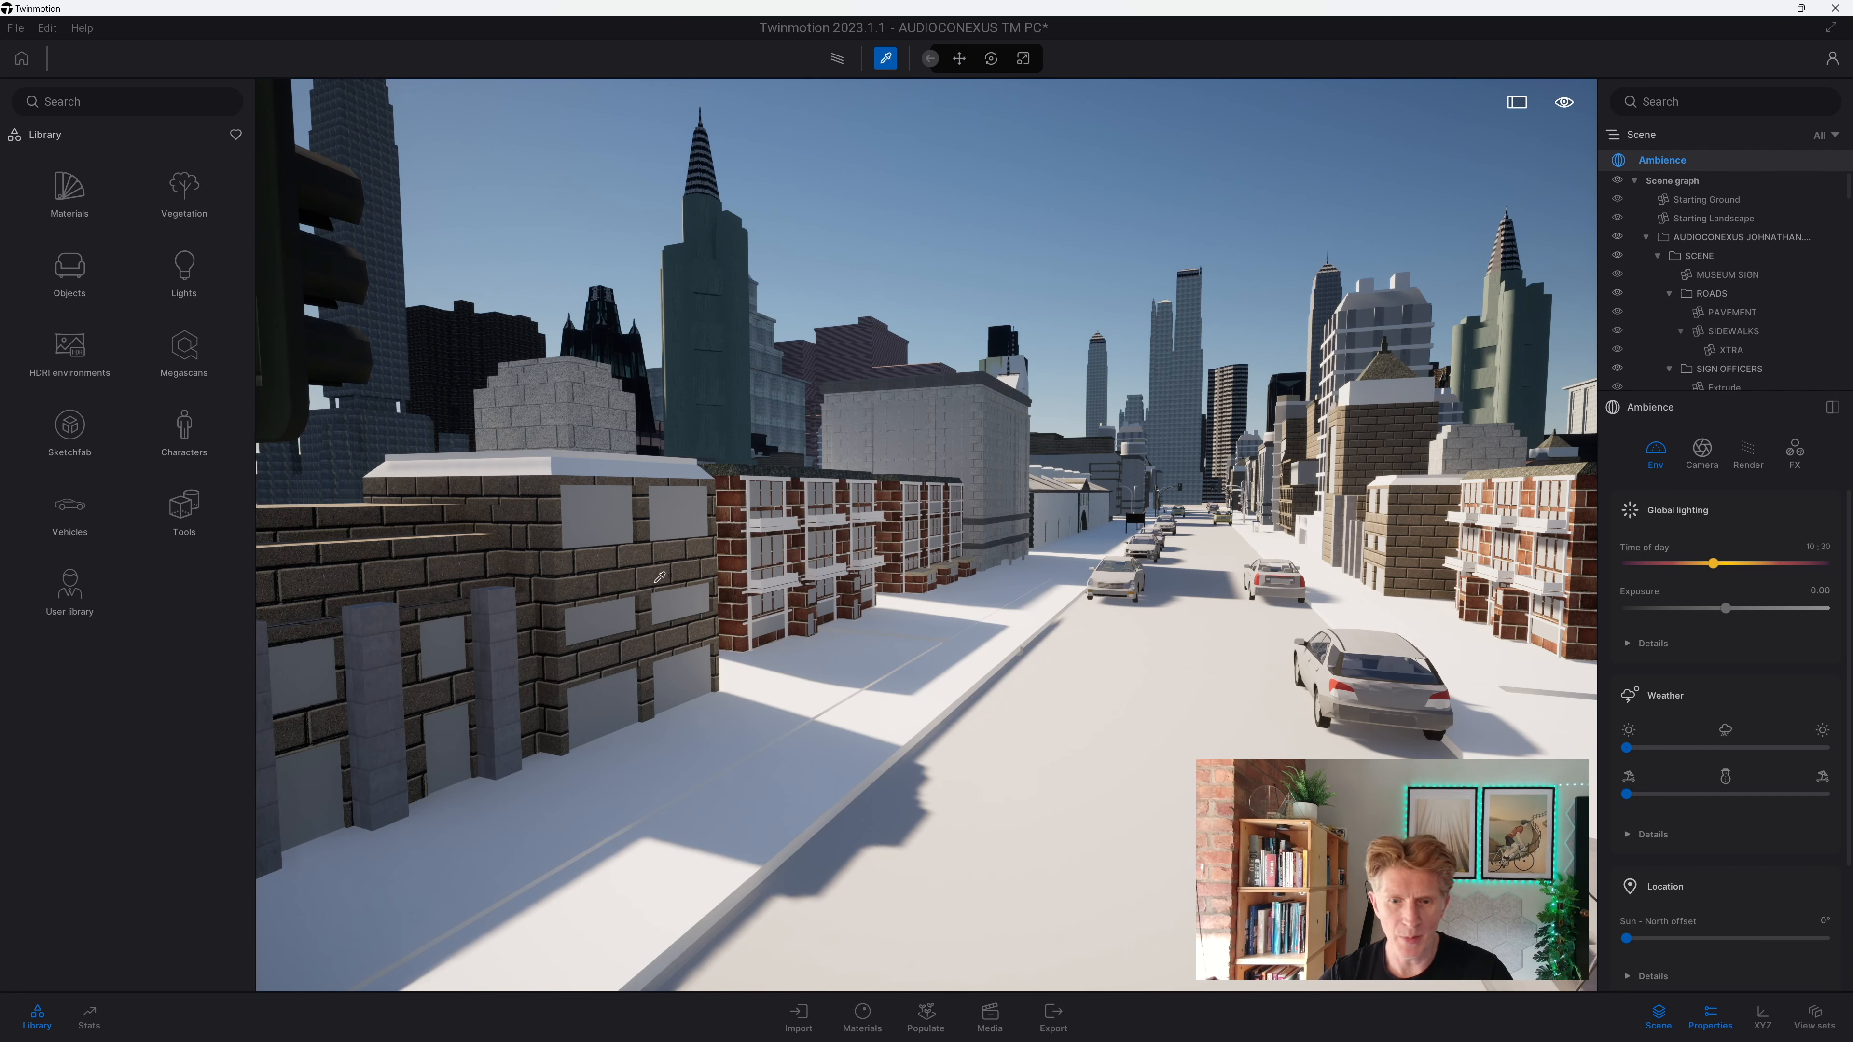
left_click(862, 1015)
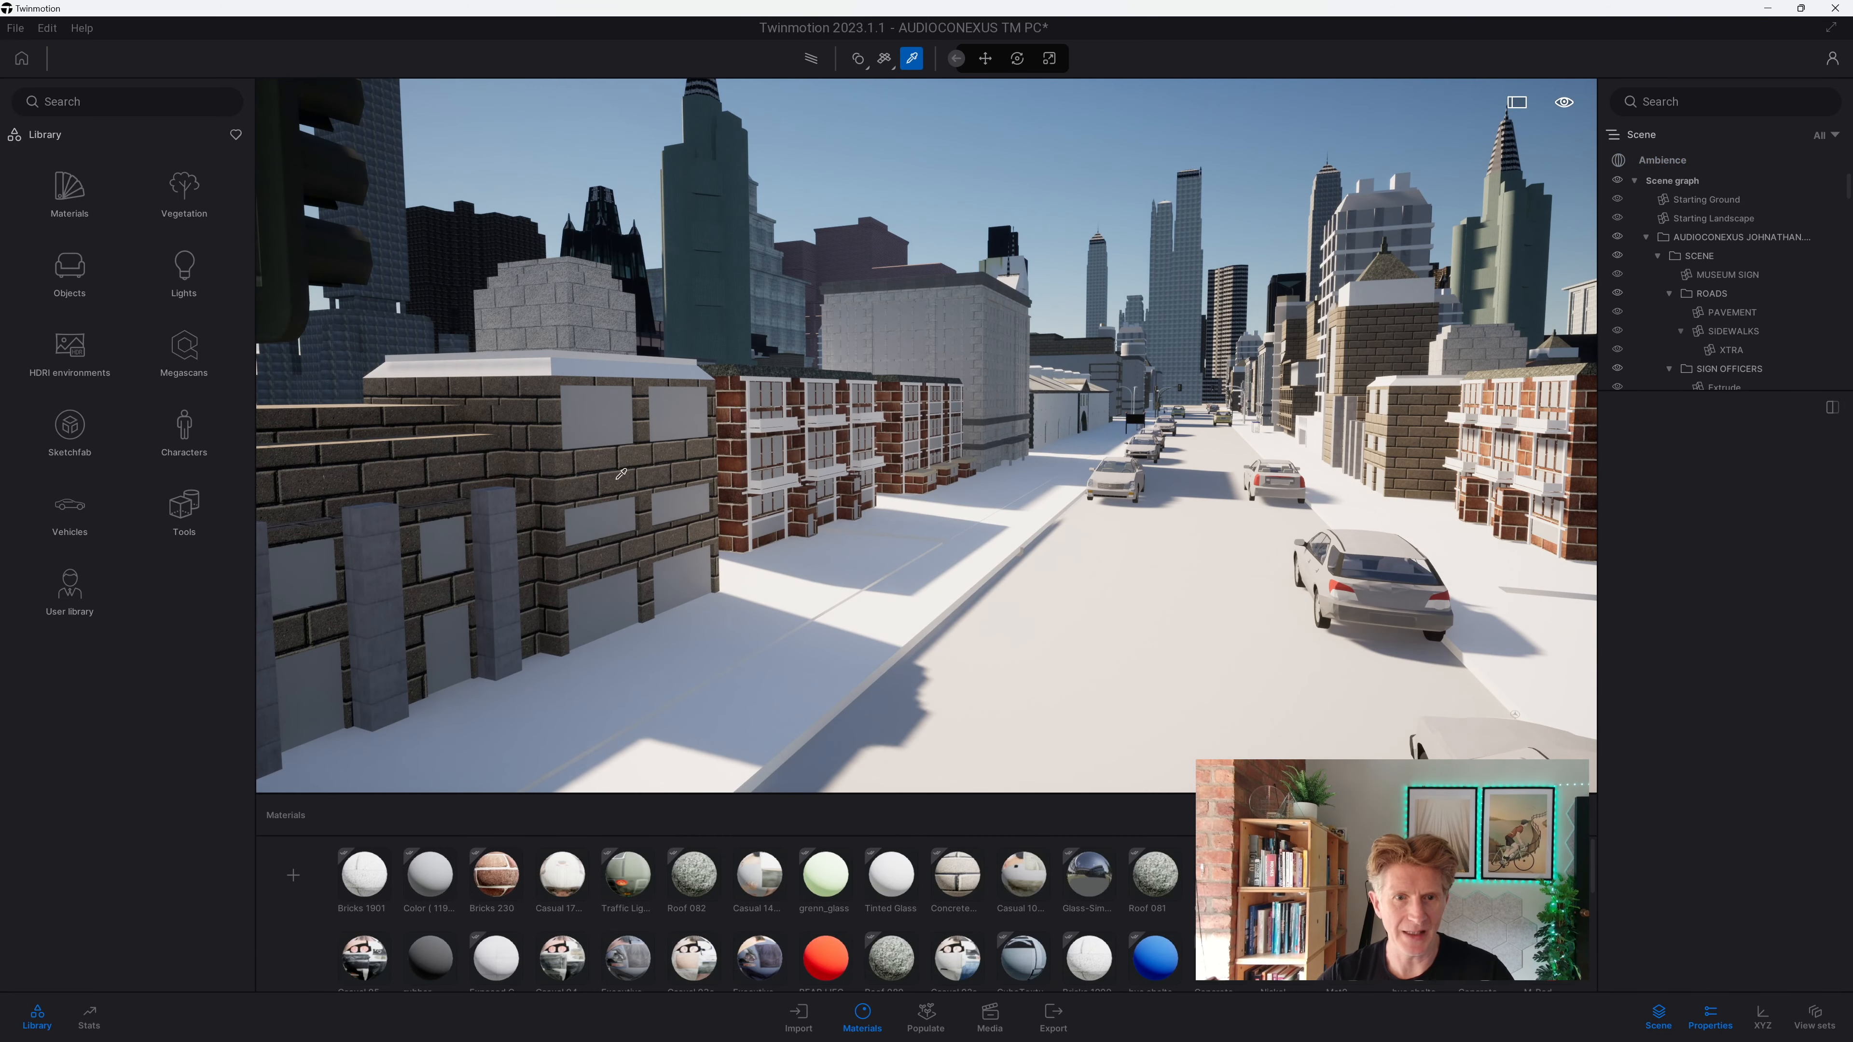
key("w")
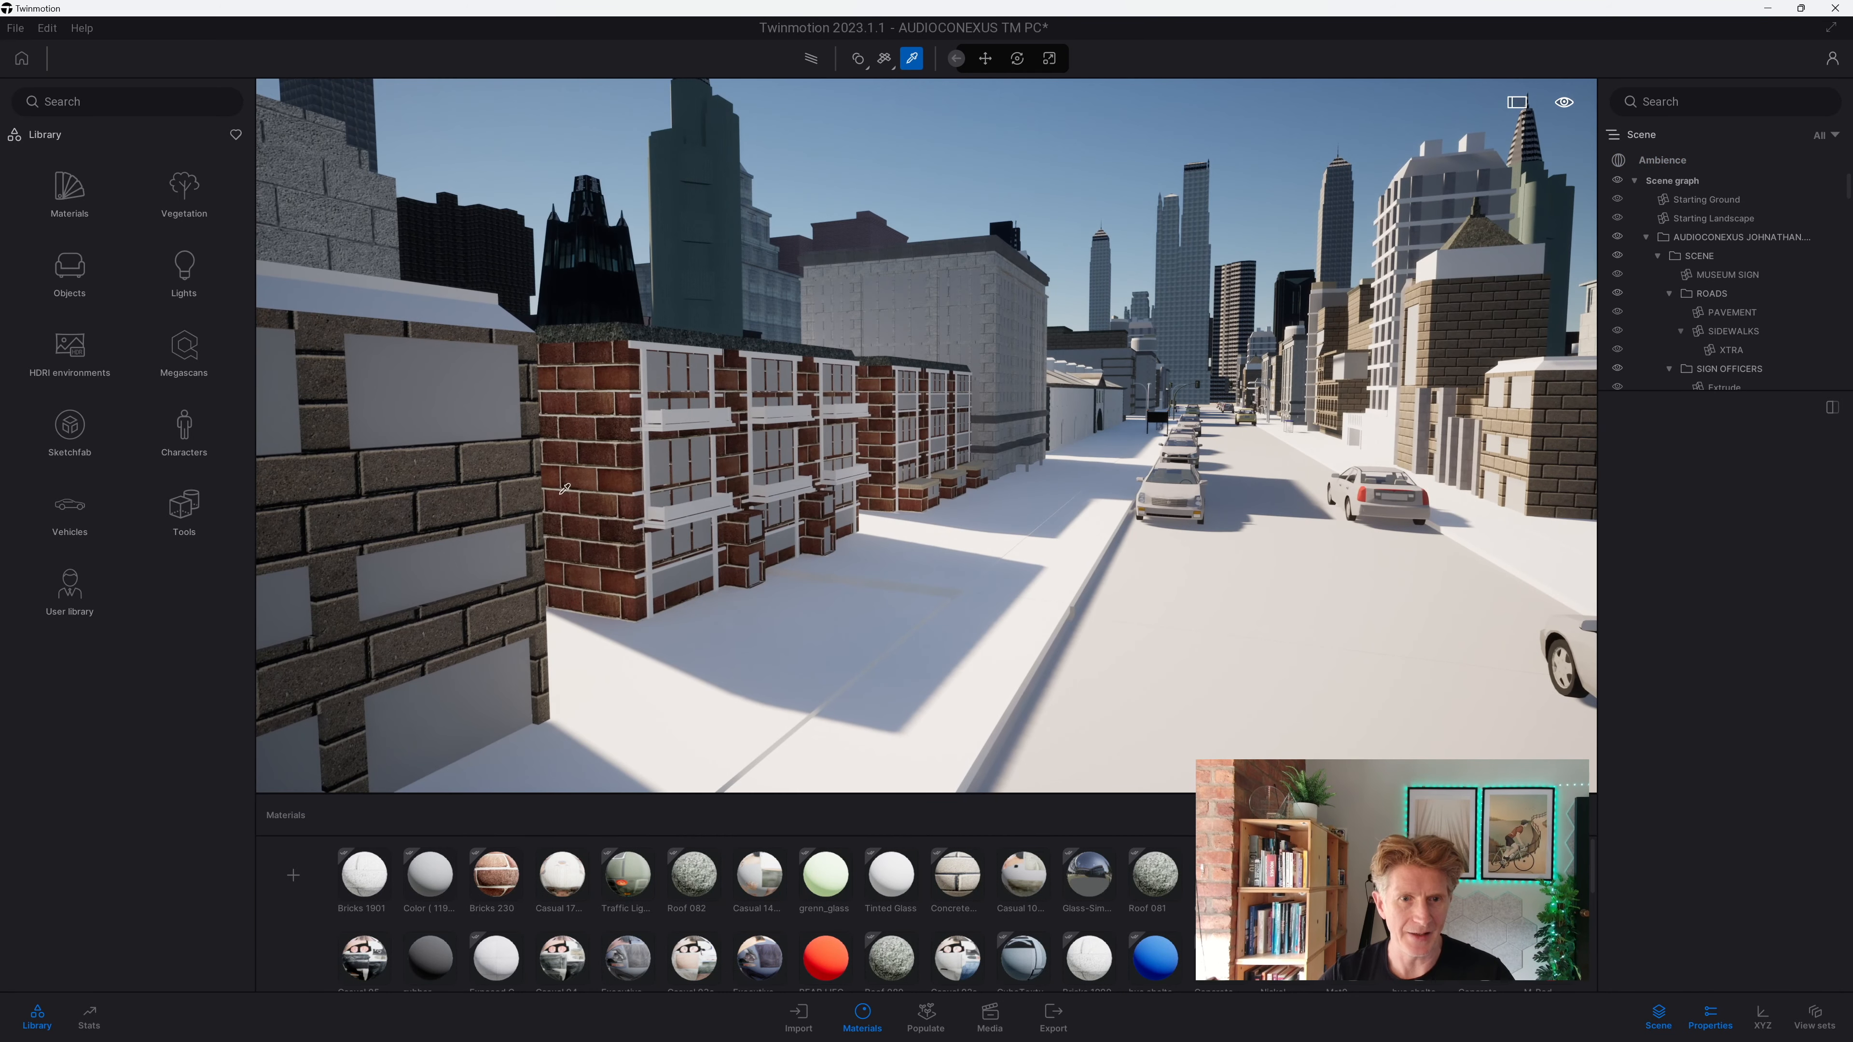
left_click(599, 499)
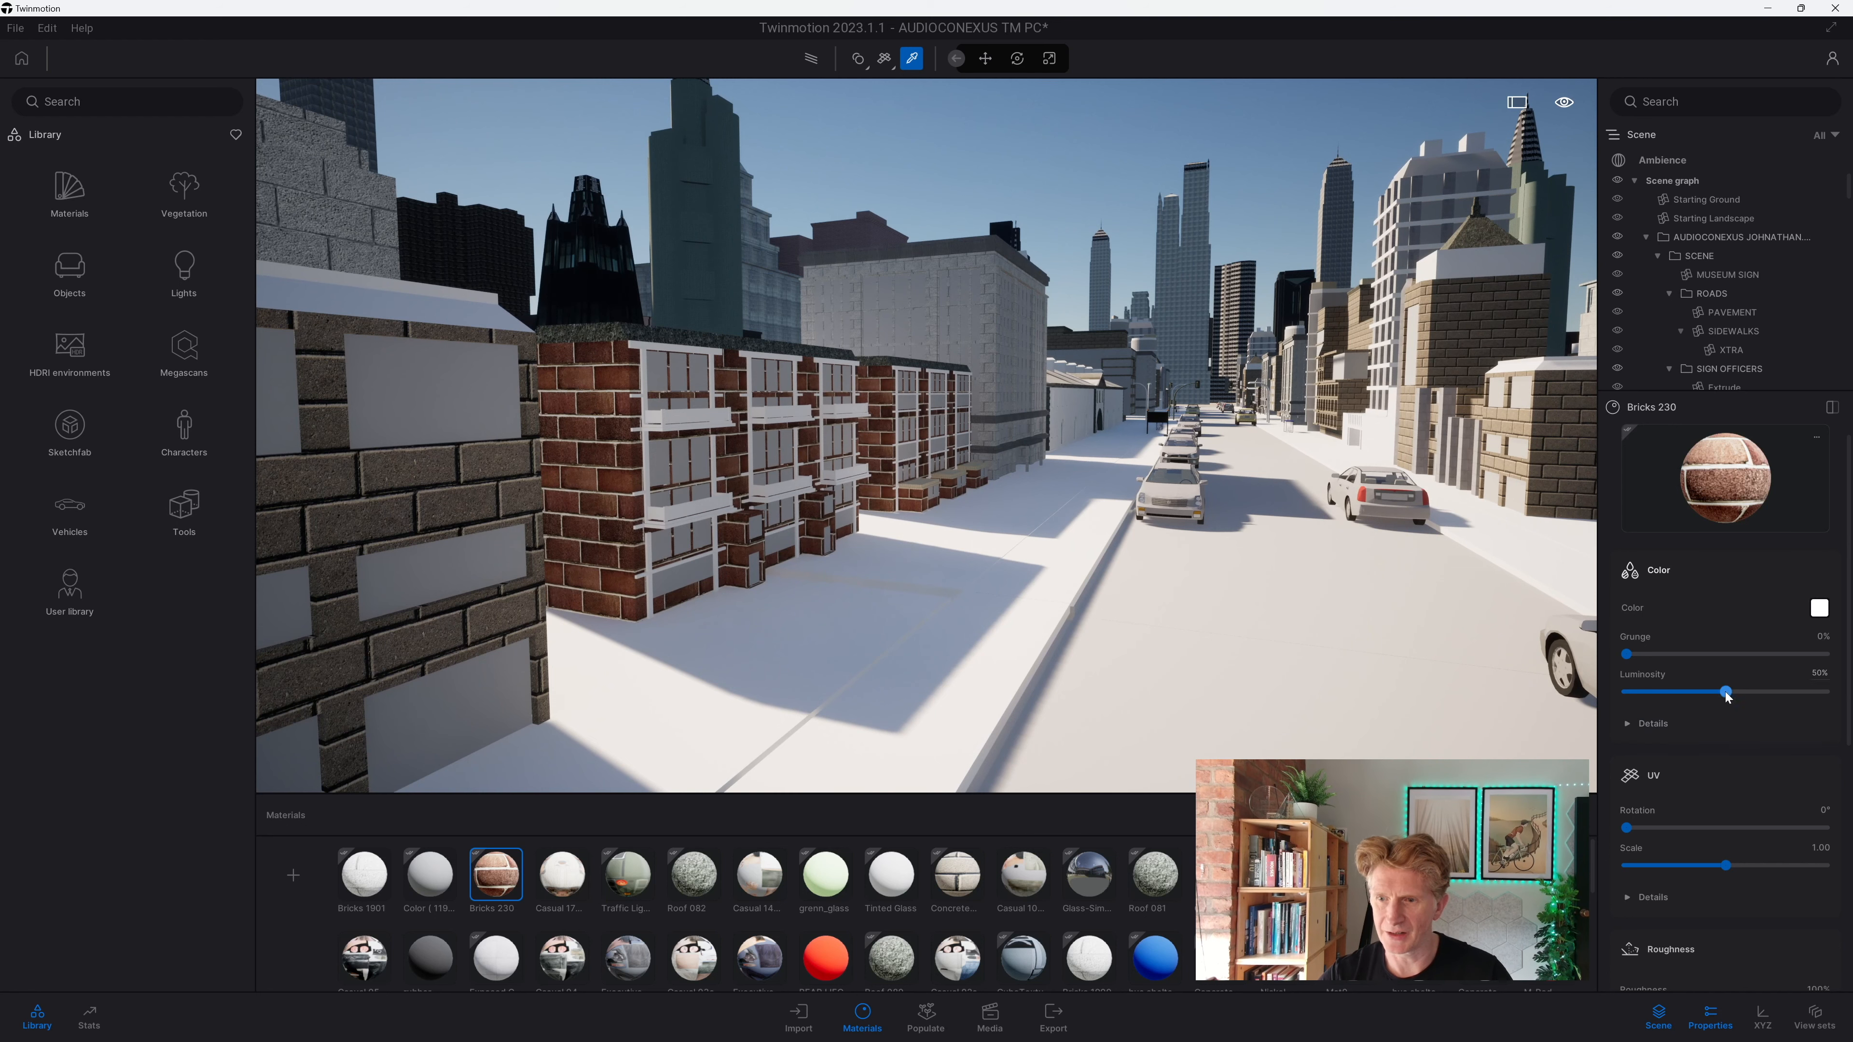
left_click_drag(1725, 867, 1621, 873)
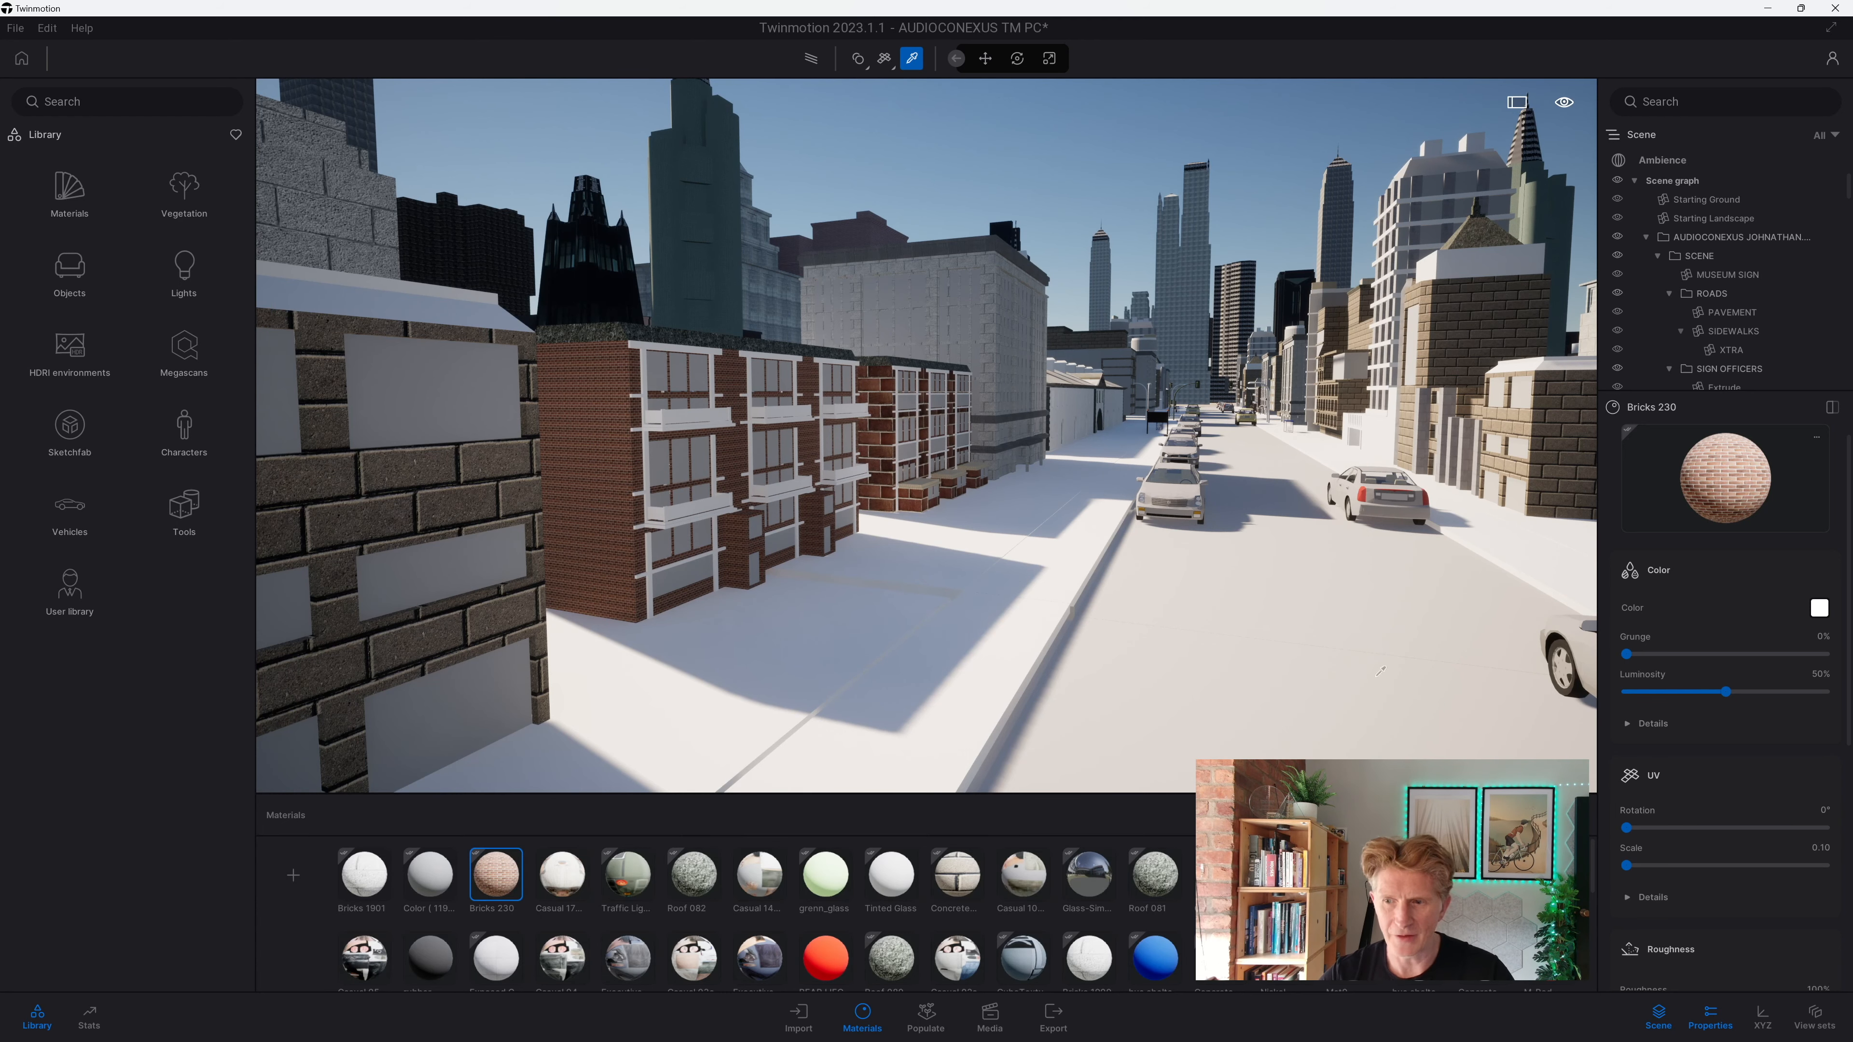
Step: Pick the Concrete Pavement 031 material on the stone-block building and reduce its UV scale
scroll(487, 495, "up", 3)
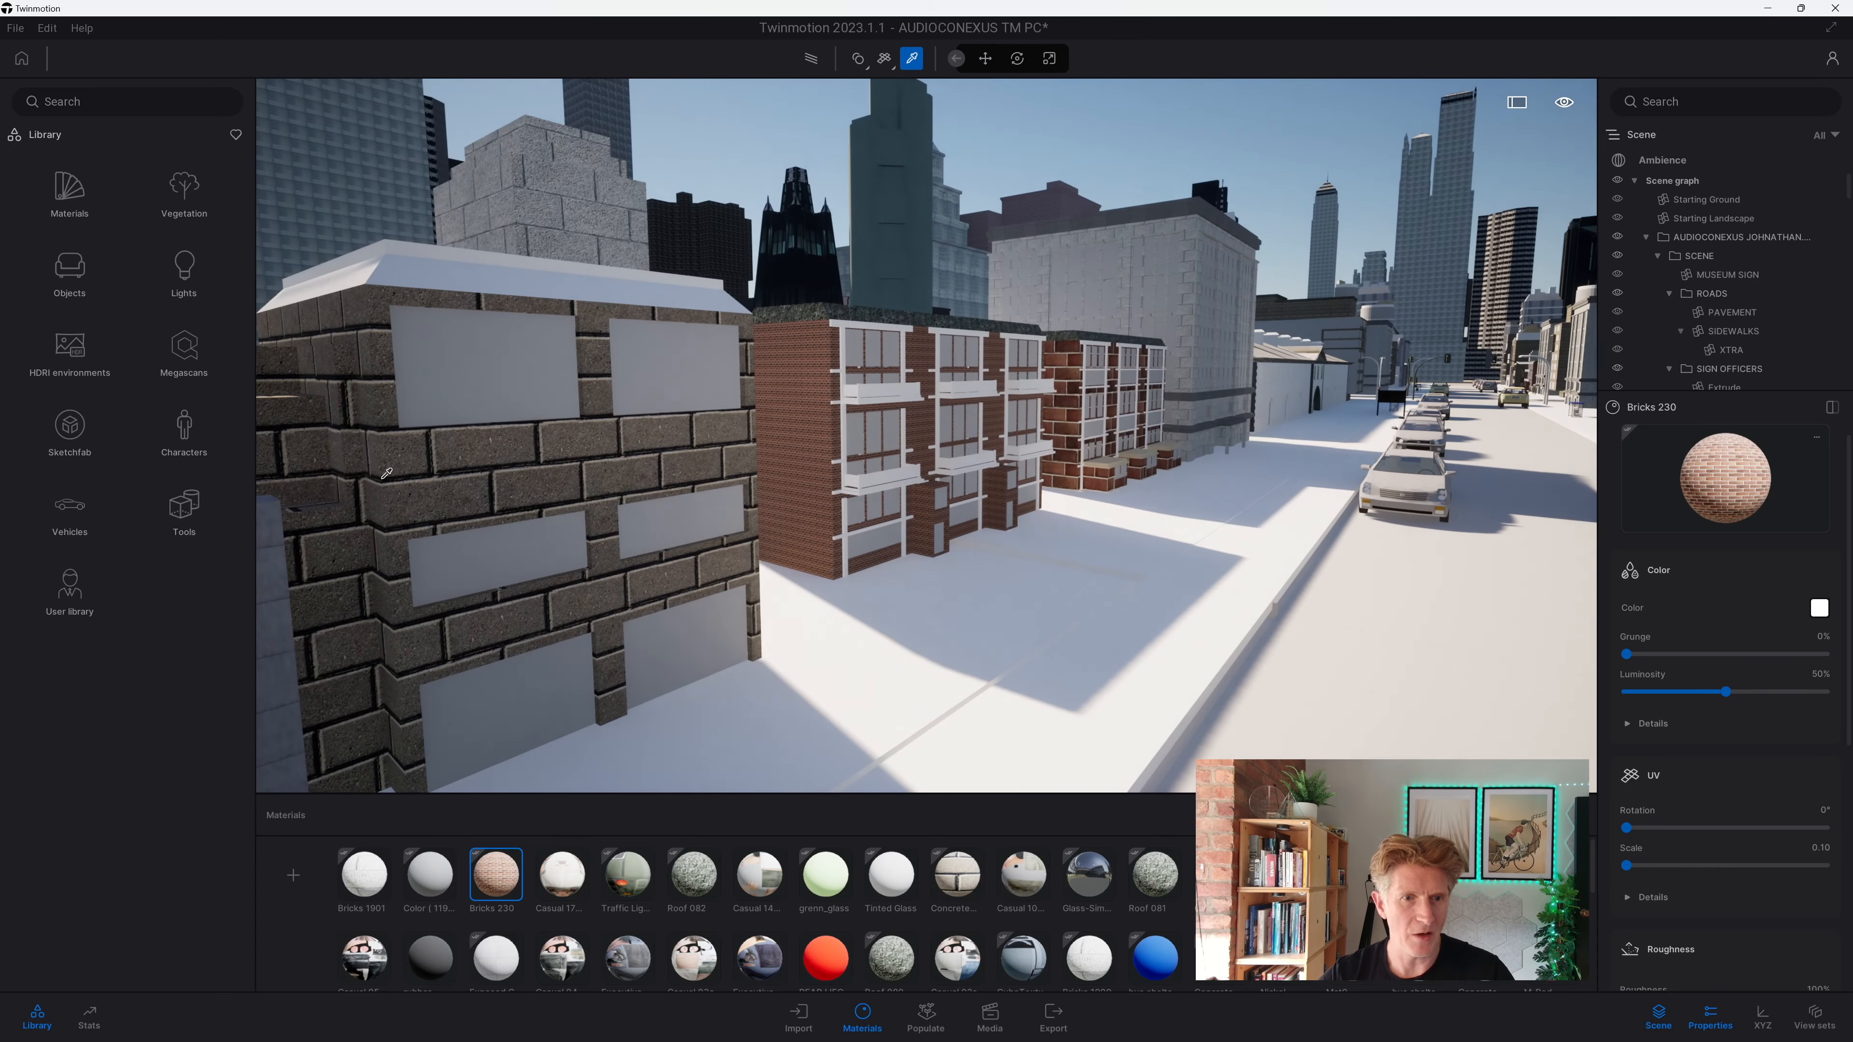
left_click(377, 478)
left_click_drag(1725, 865, 1626, 866)
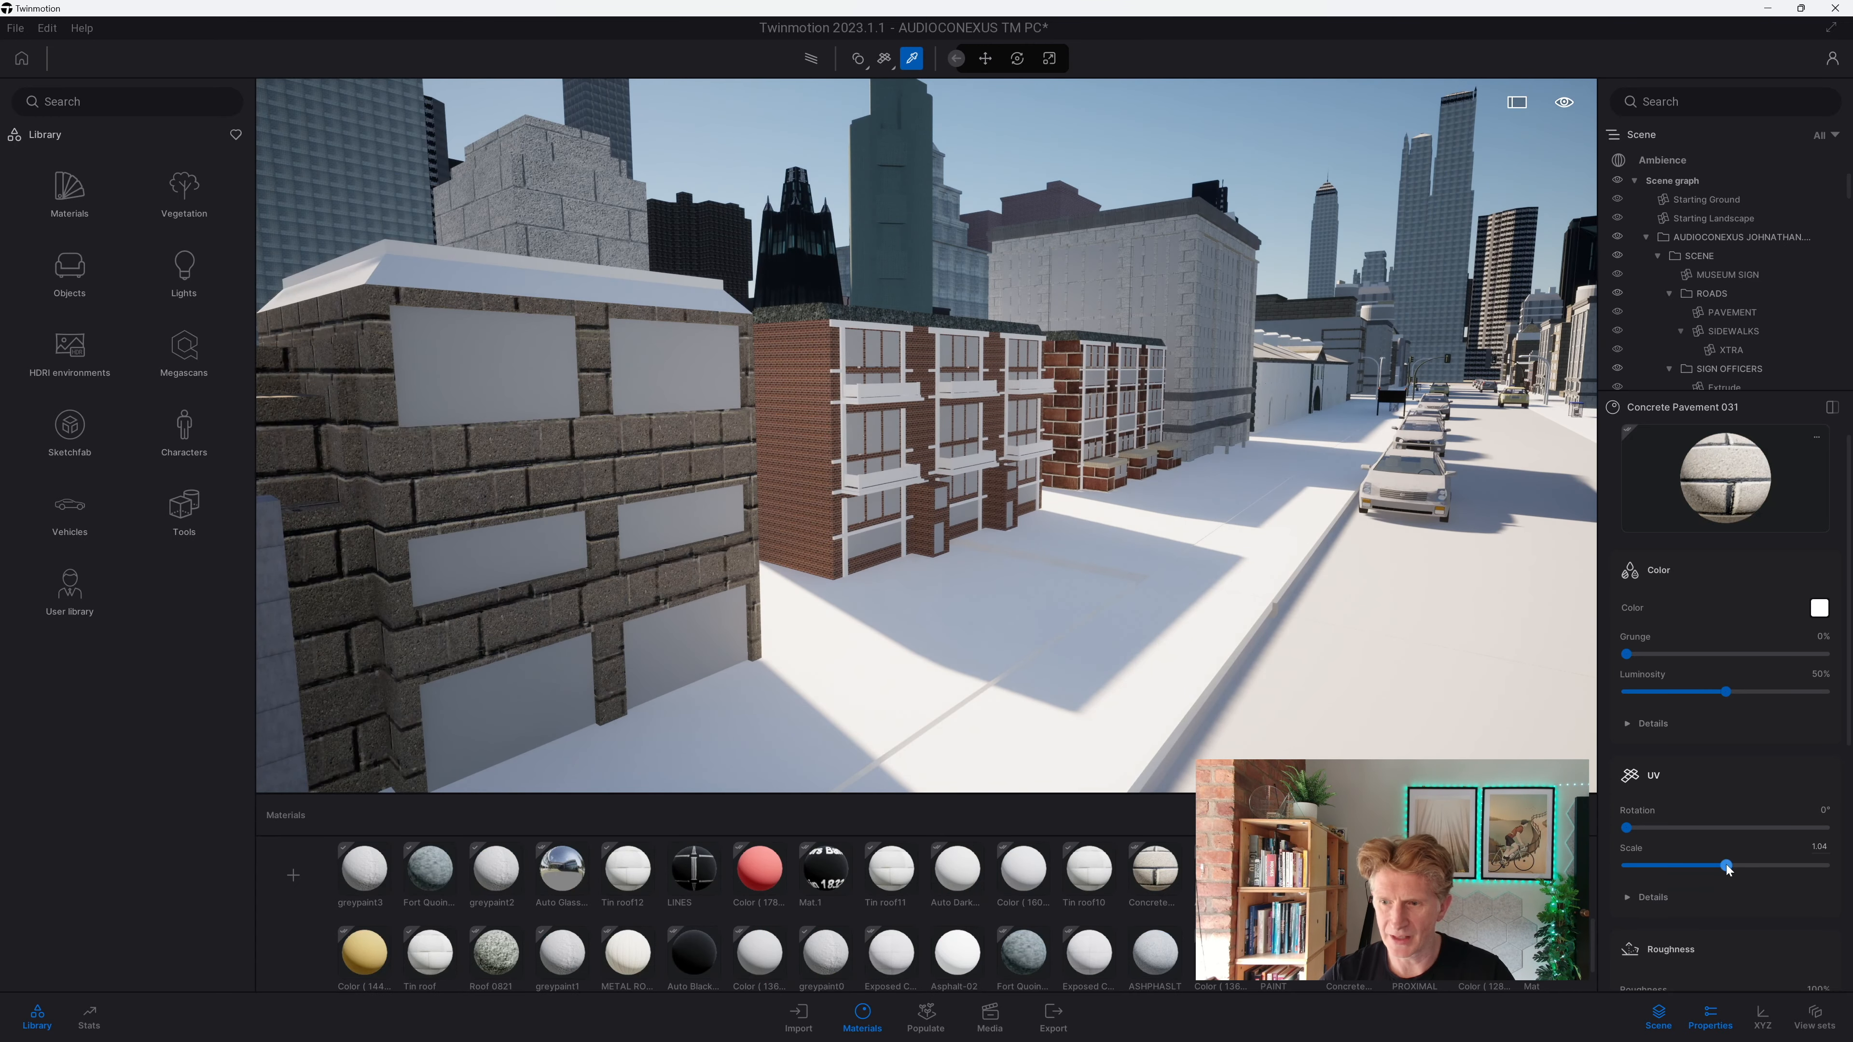
Step: Apply the Dirty brick 01 library material to the walls of the plain terraced houses
right_click_drag(752, 569, 1238, 485)
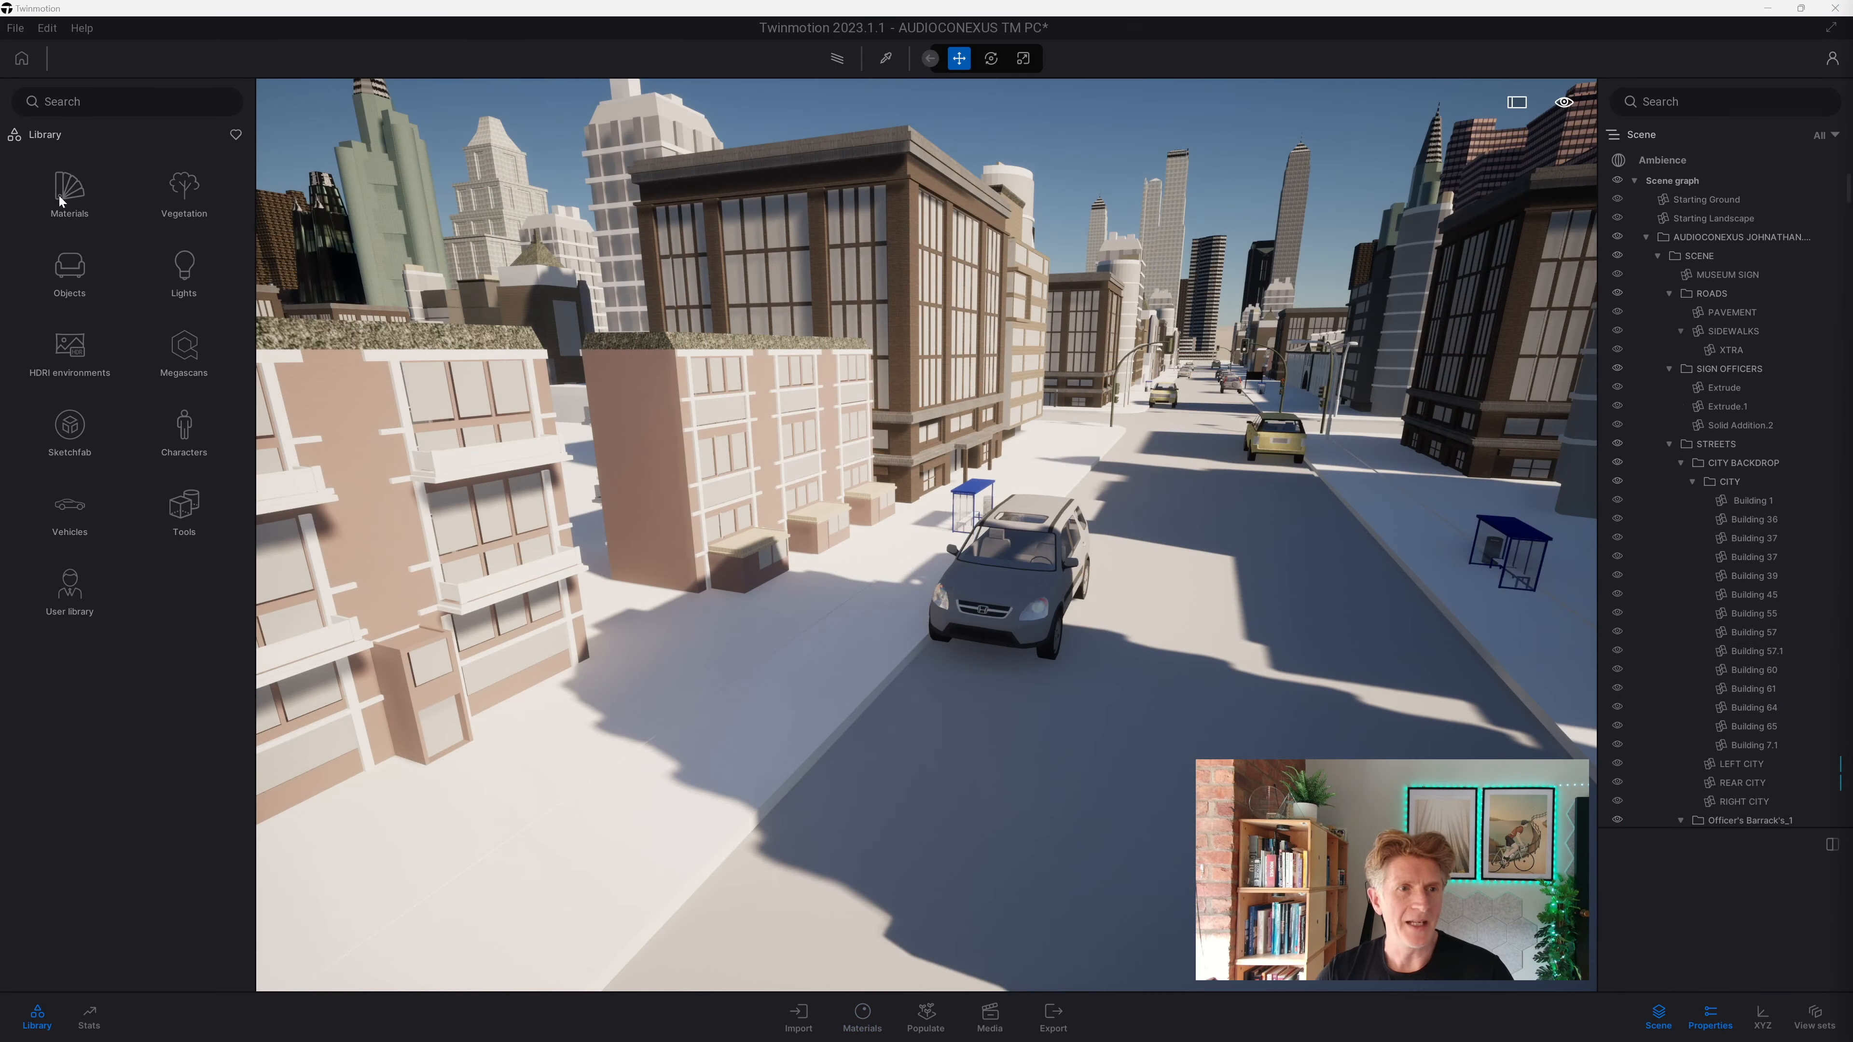
left_click(63, 200)
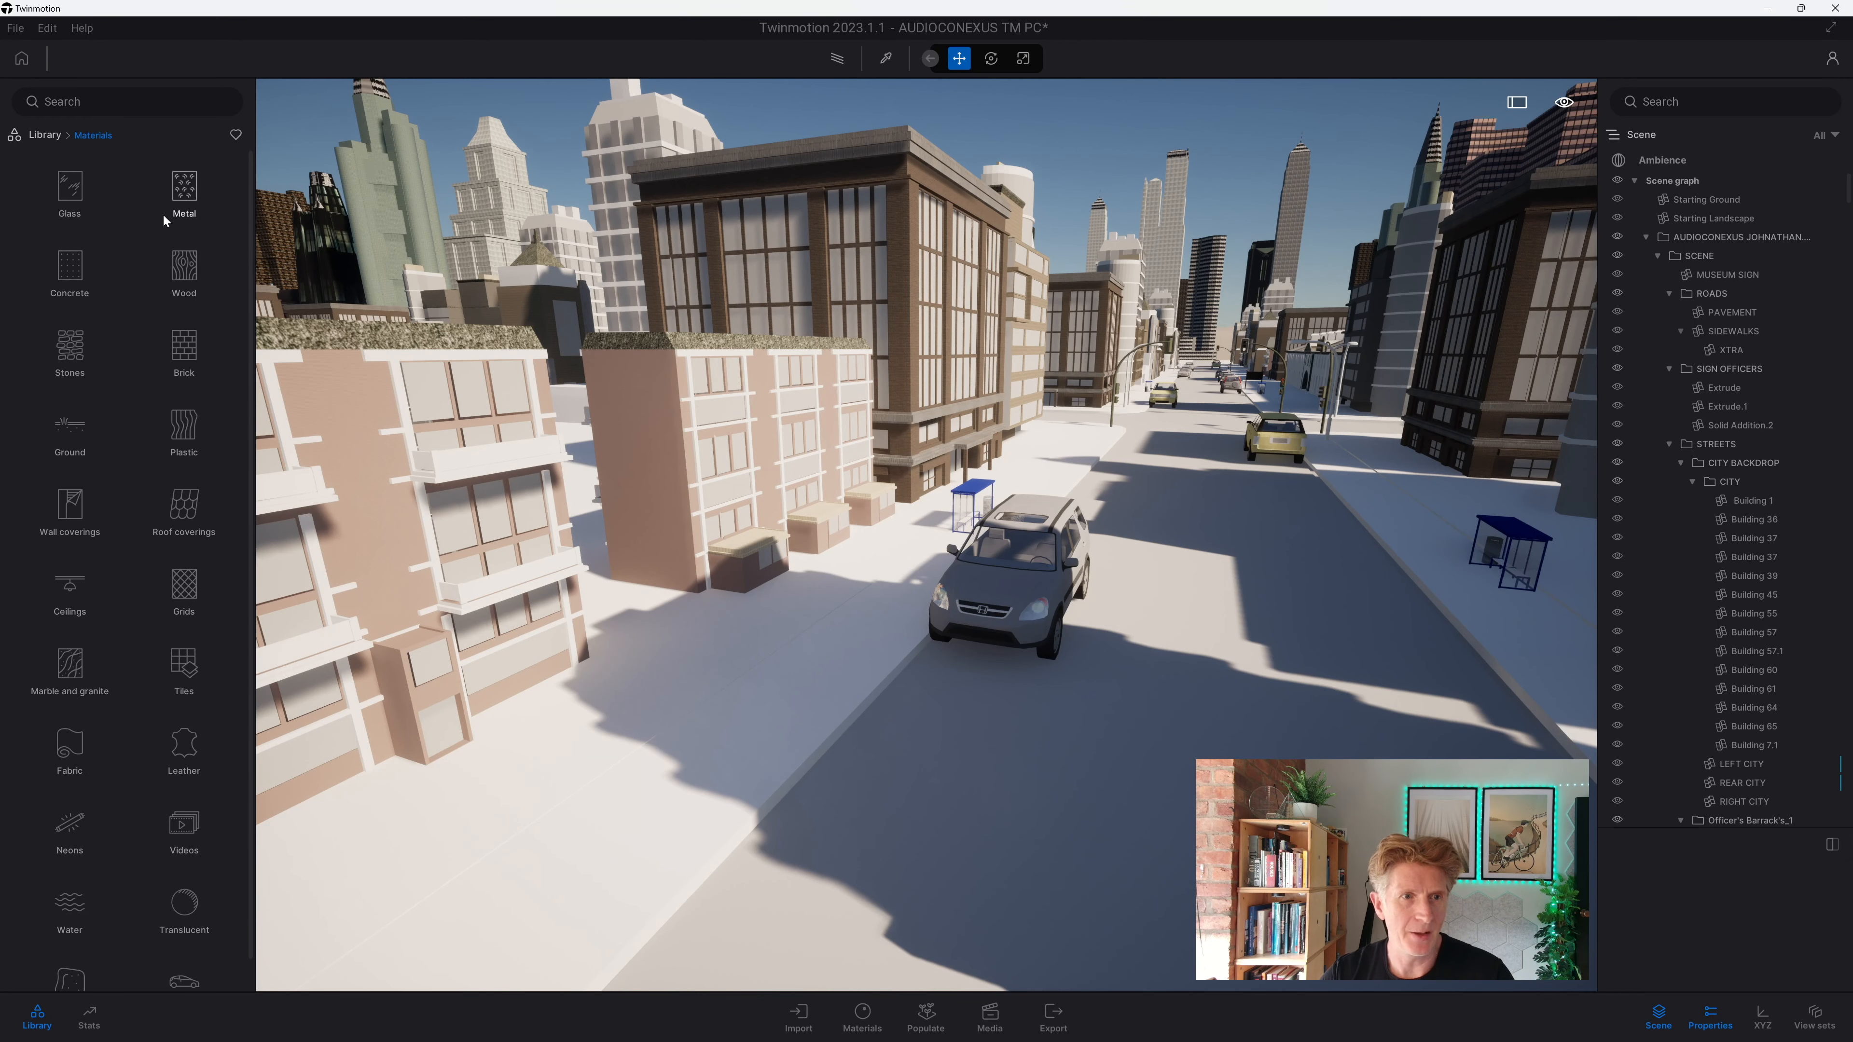
left_click(184, 349)
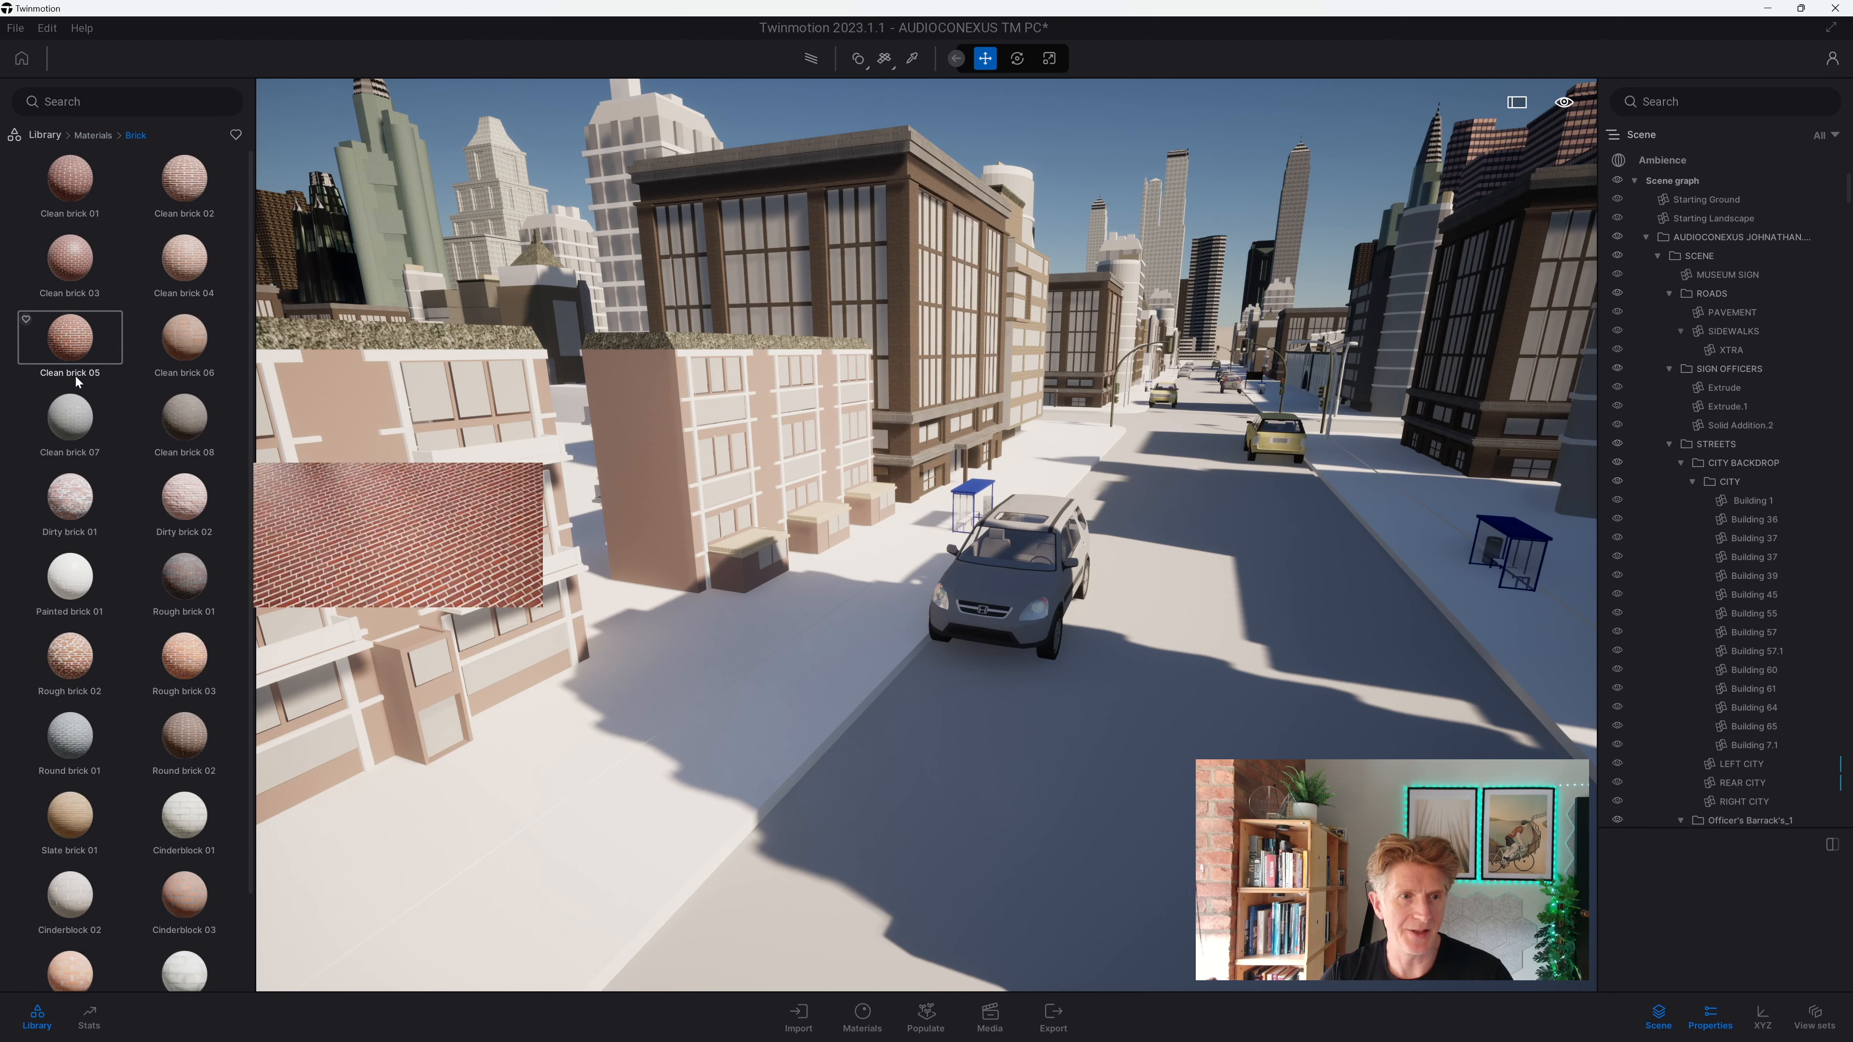
left_click_drag(69, 497, 393, 504)
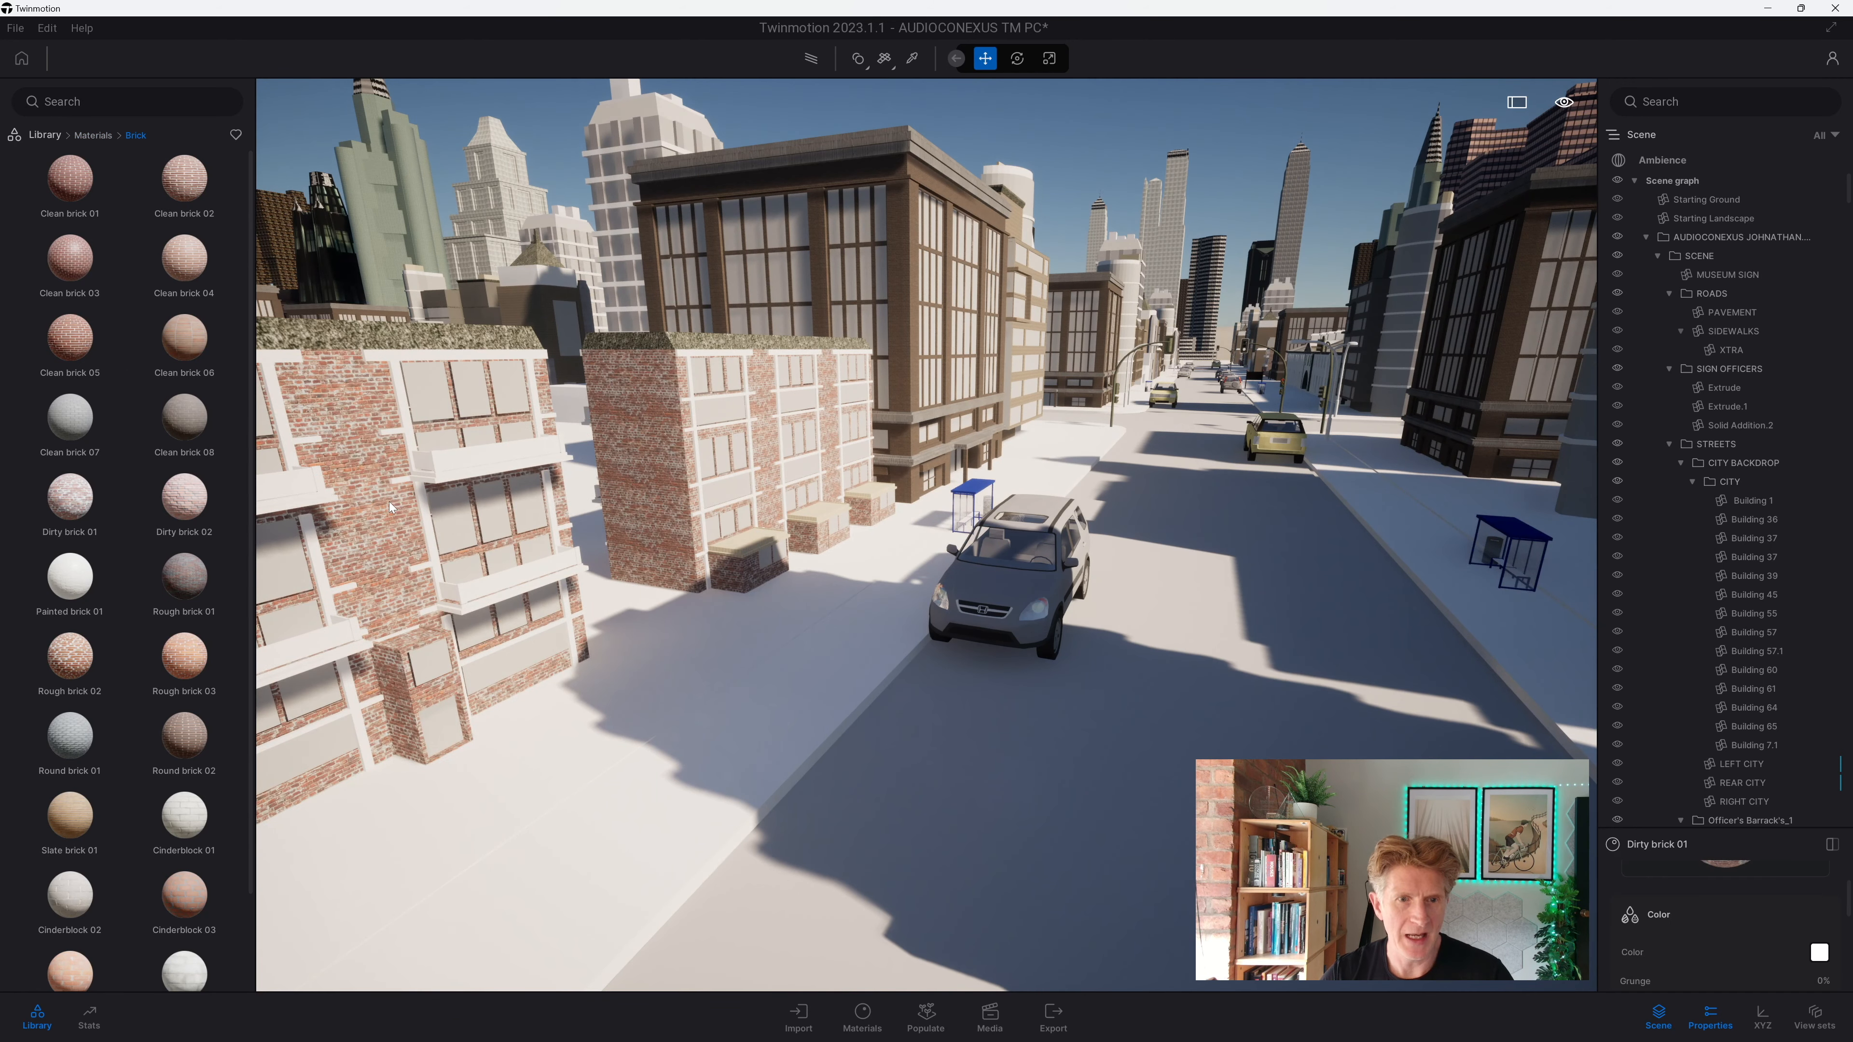
Step: Apply the Reflective glass material to the house windows and set its opacity to 95%
left_click(51, 137)
left_click(70, 188)
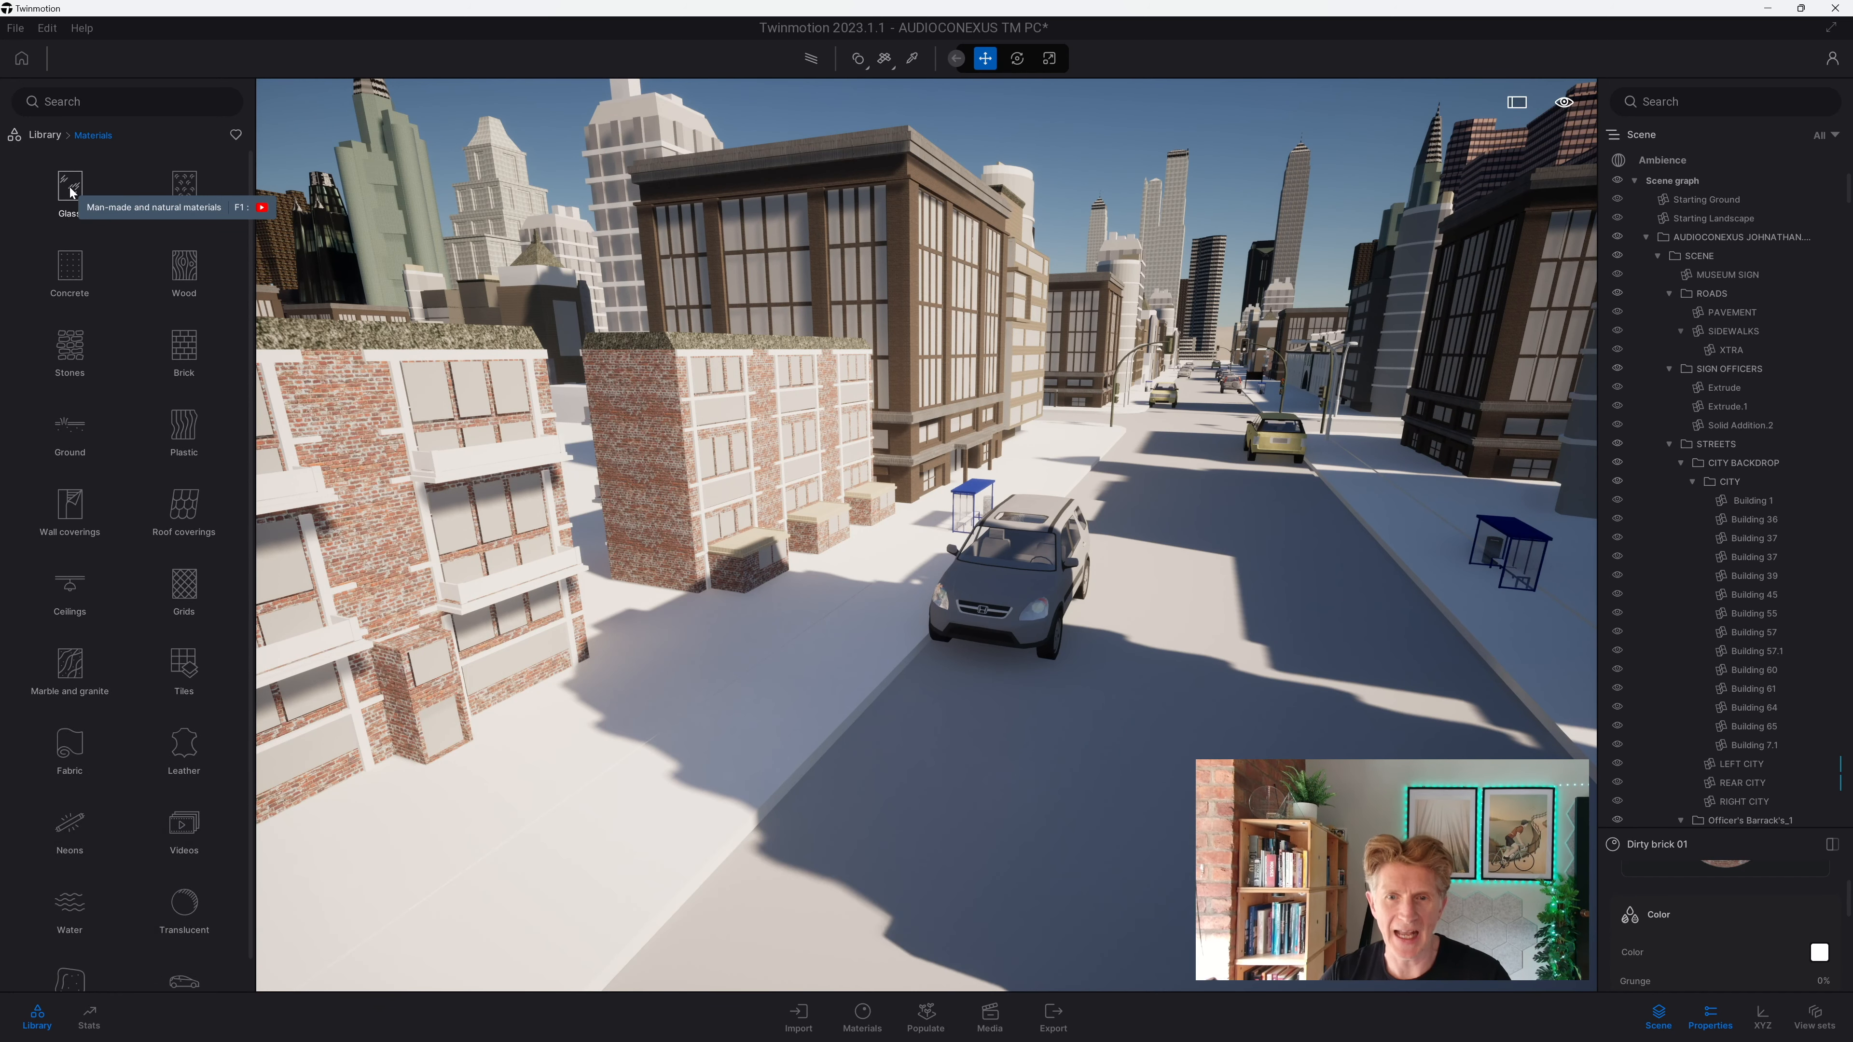
left_click(71, 190)
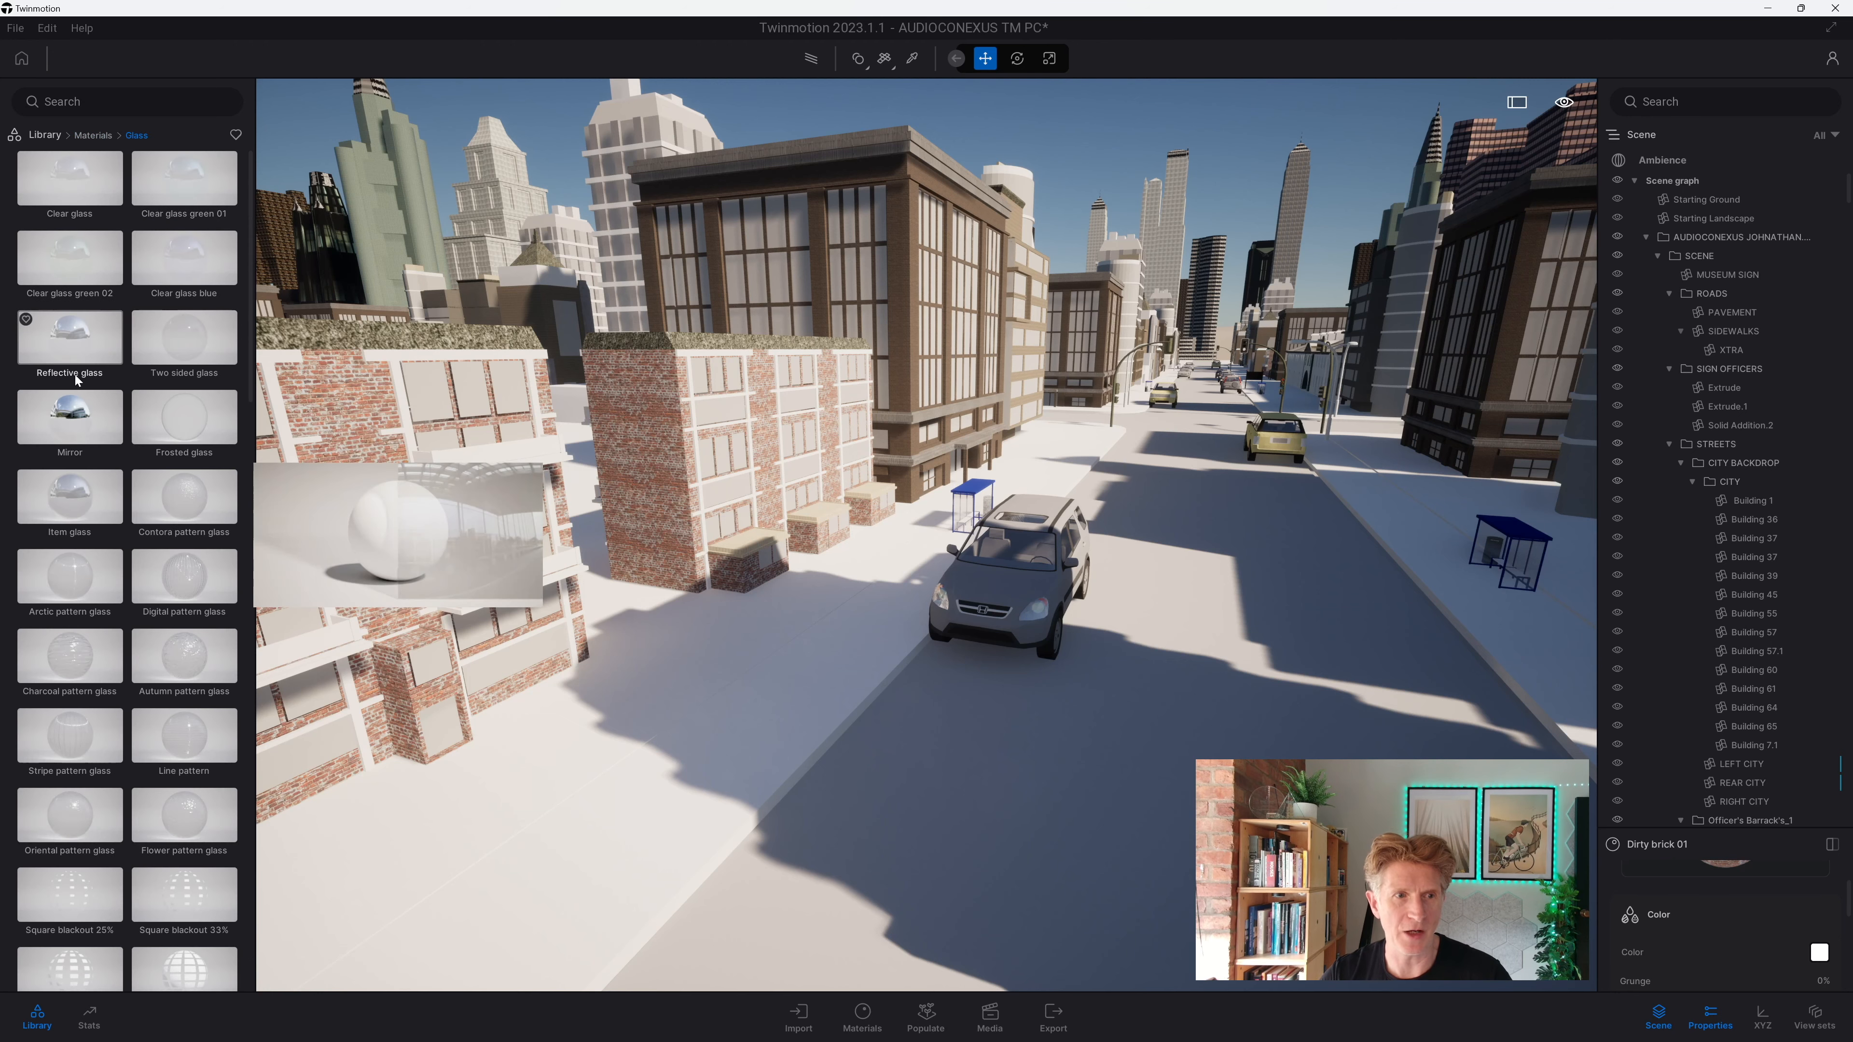
left_click_drag(76, 417, 465, 397)
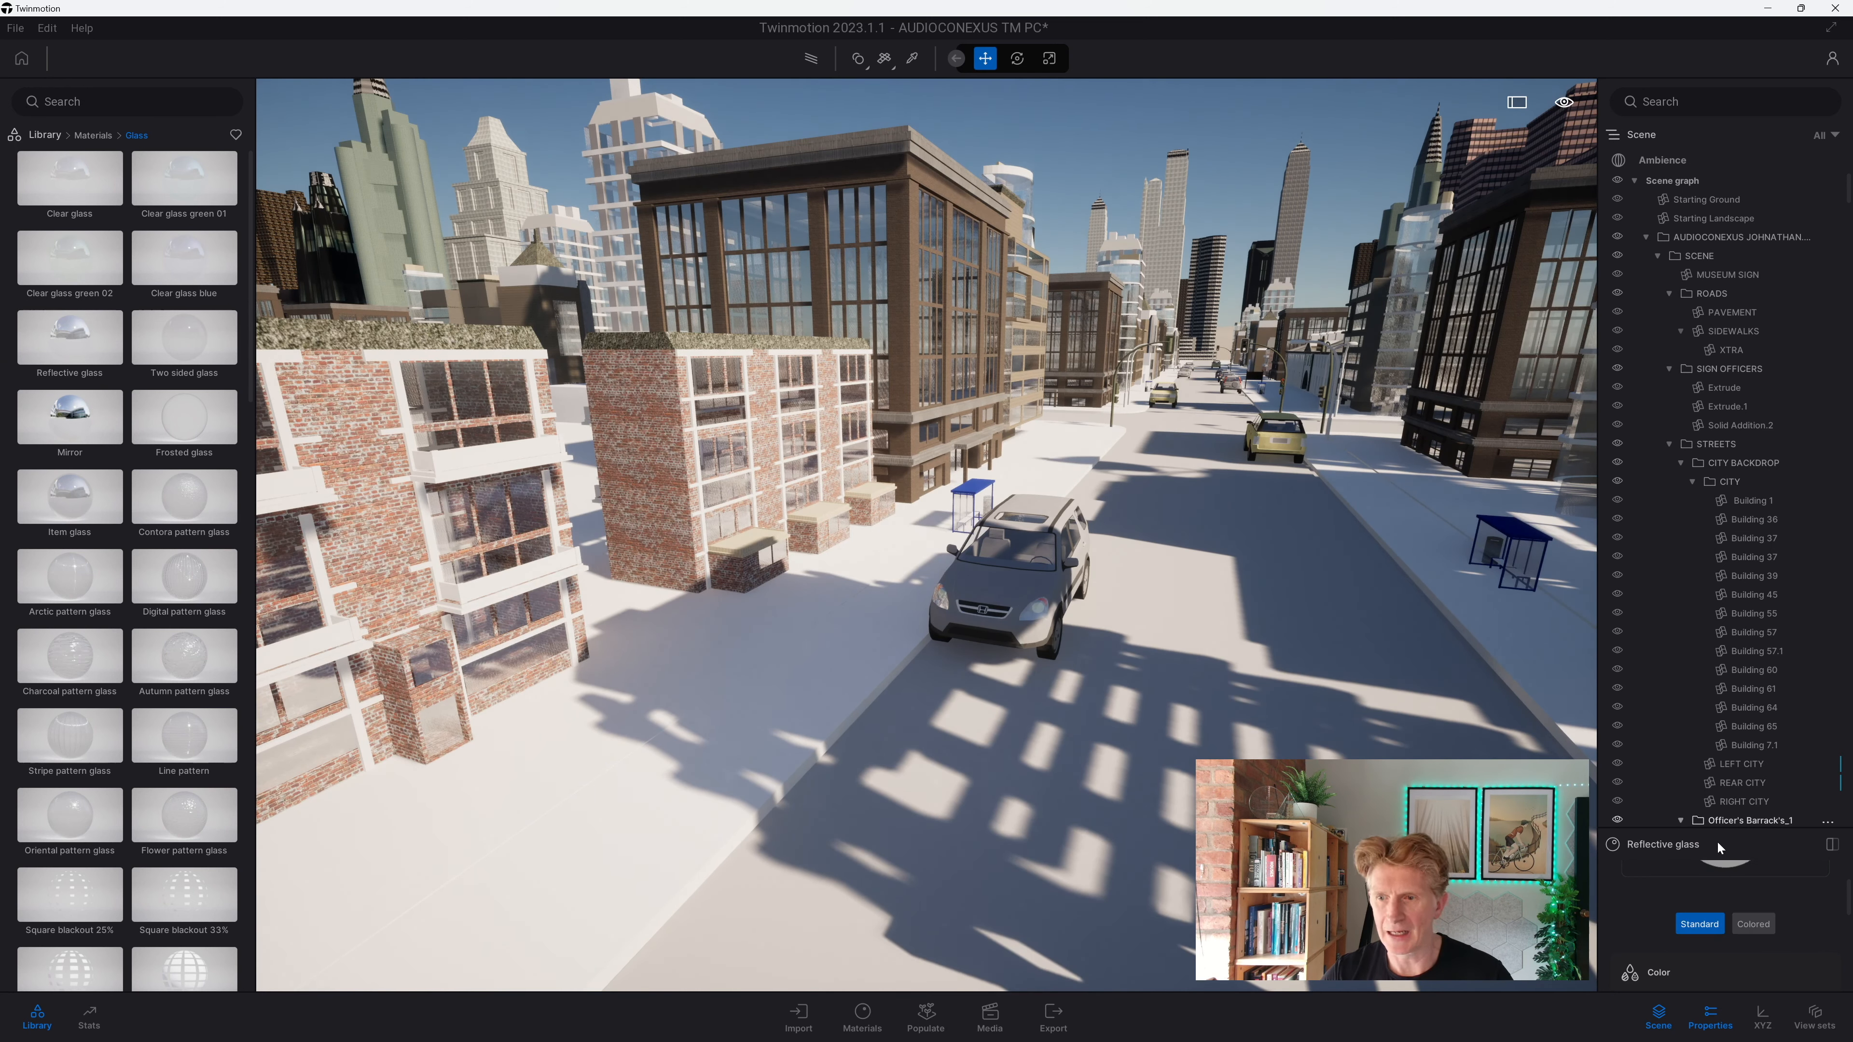
scroll(1721, 803, "down", 5)
left_click_drag(1726, 712, 1812, 740)
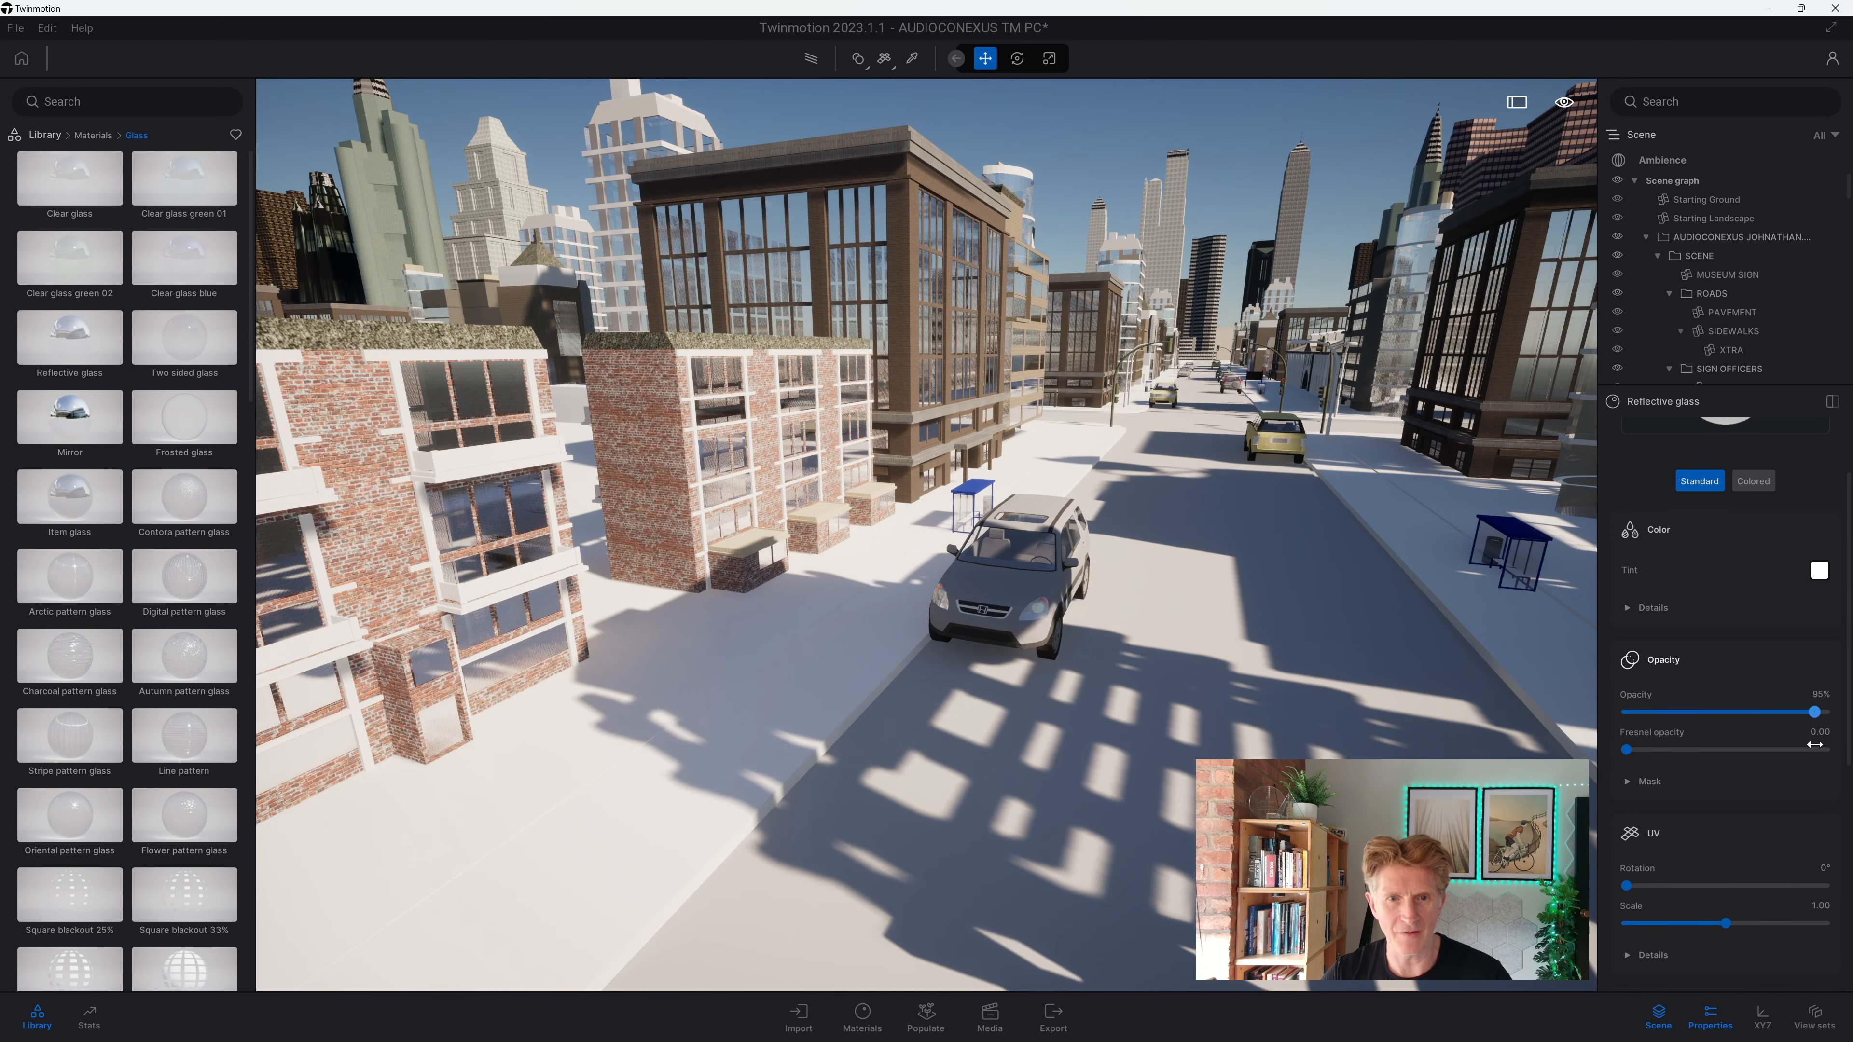
Step: Apply the man-made ground material Asphalt 7 to the road and the pavement beside it
right_click_drag(794, 661, 750, 685)
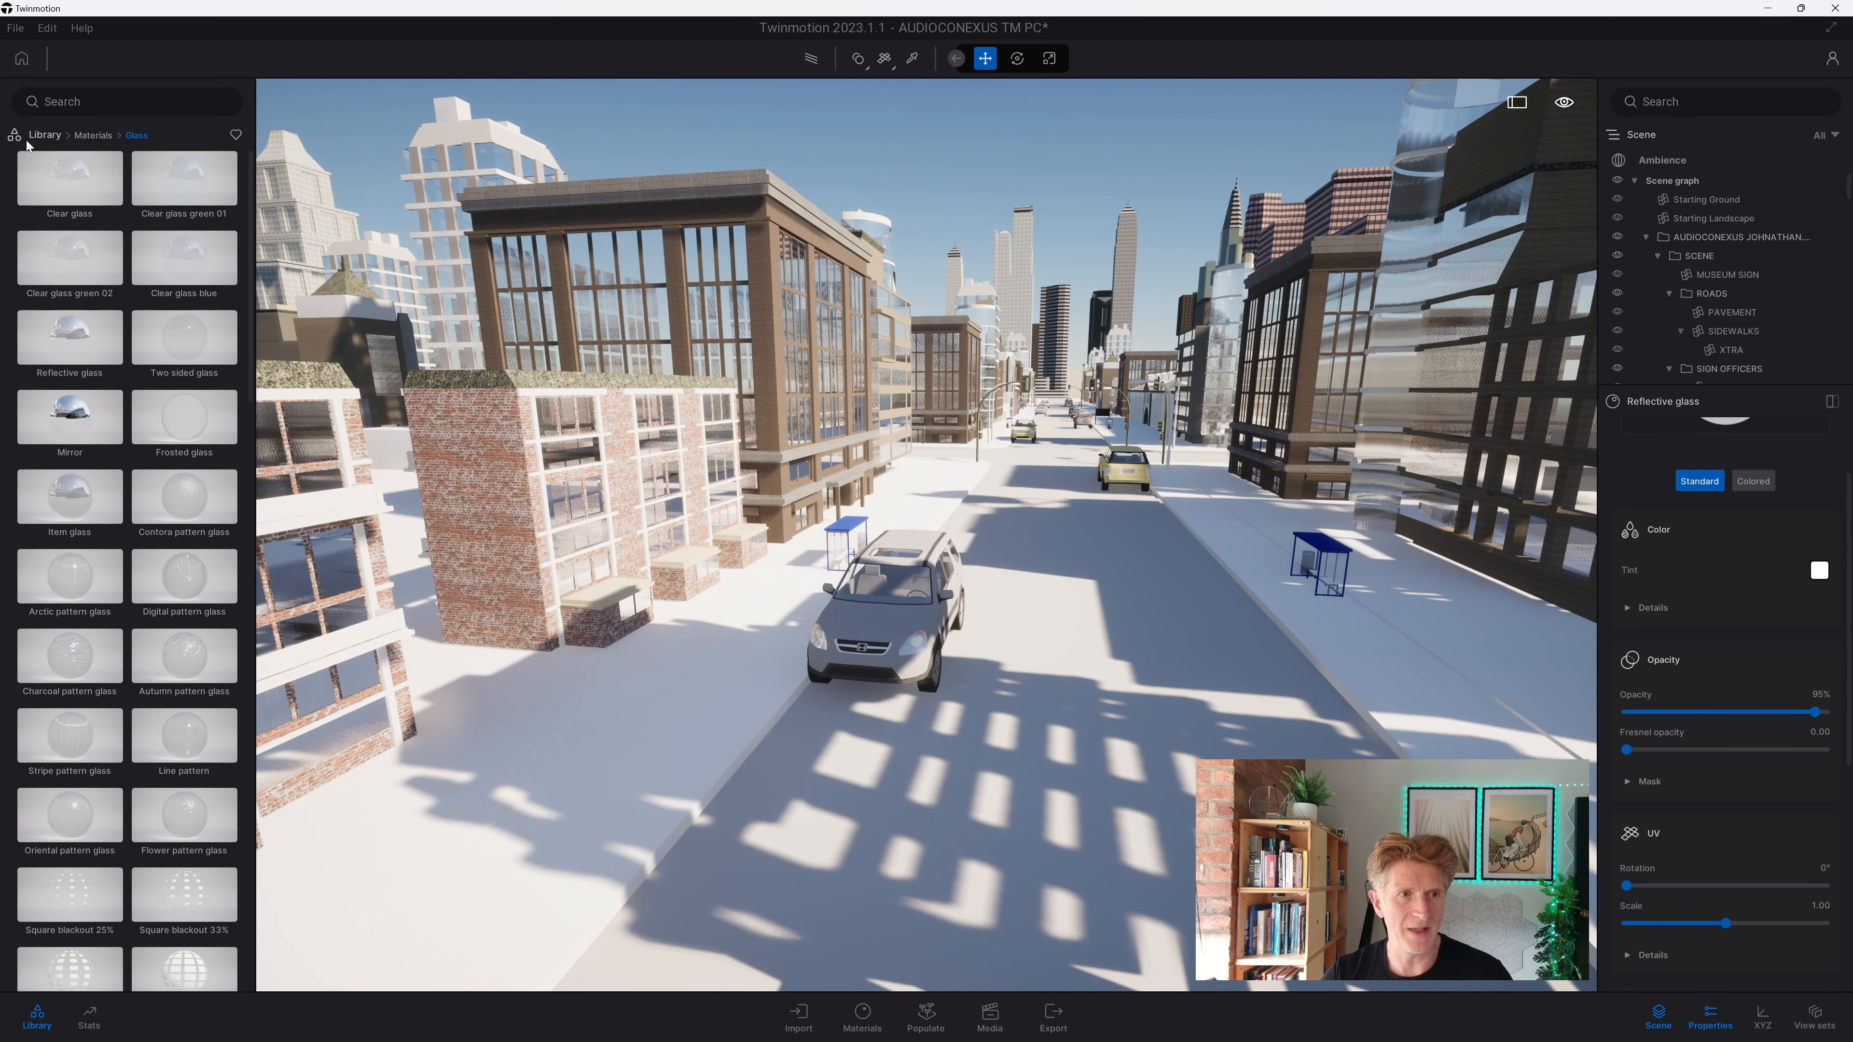
left_click(43, 139)
left_click(74, 194)
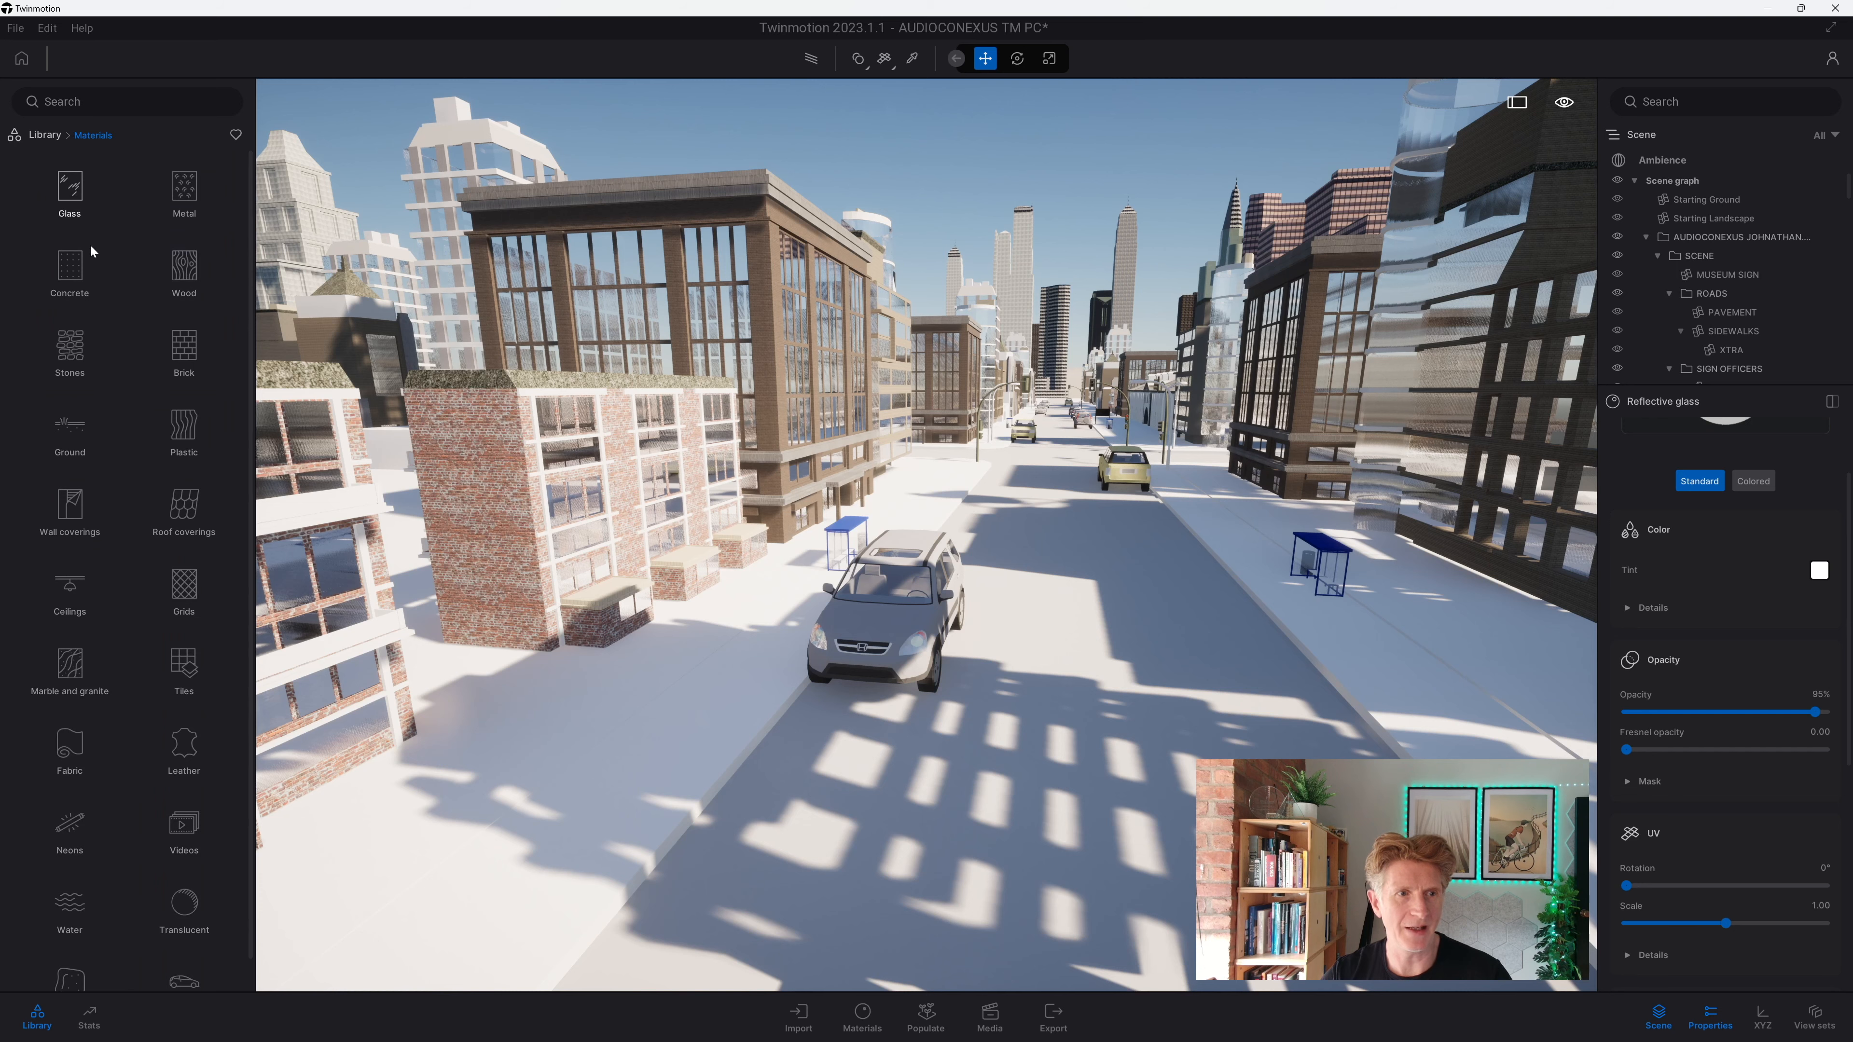
right_click_drag(993, 574, 1055, 522)
left_click(70, 435)
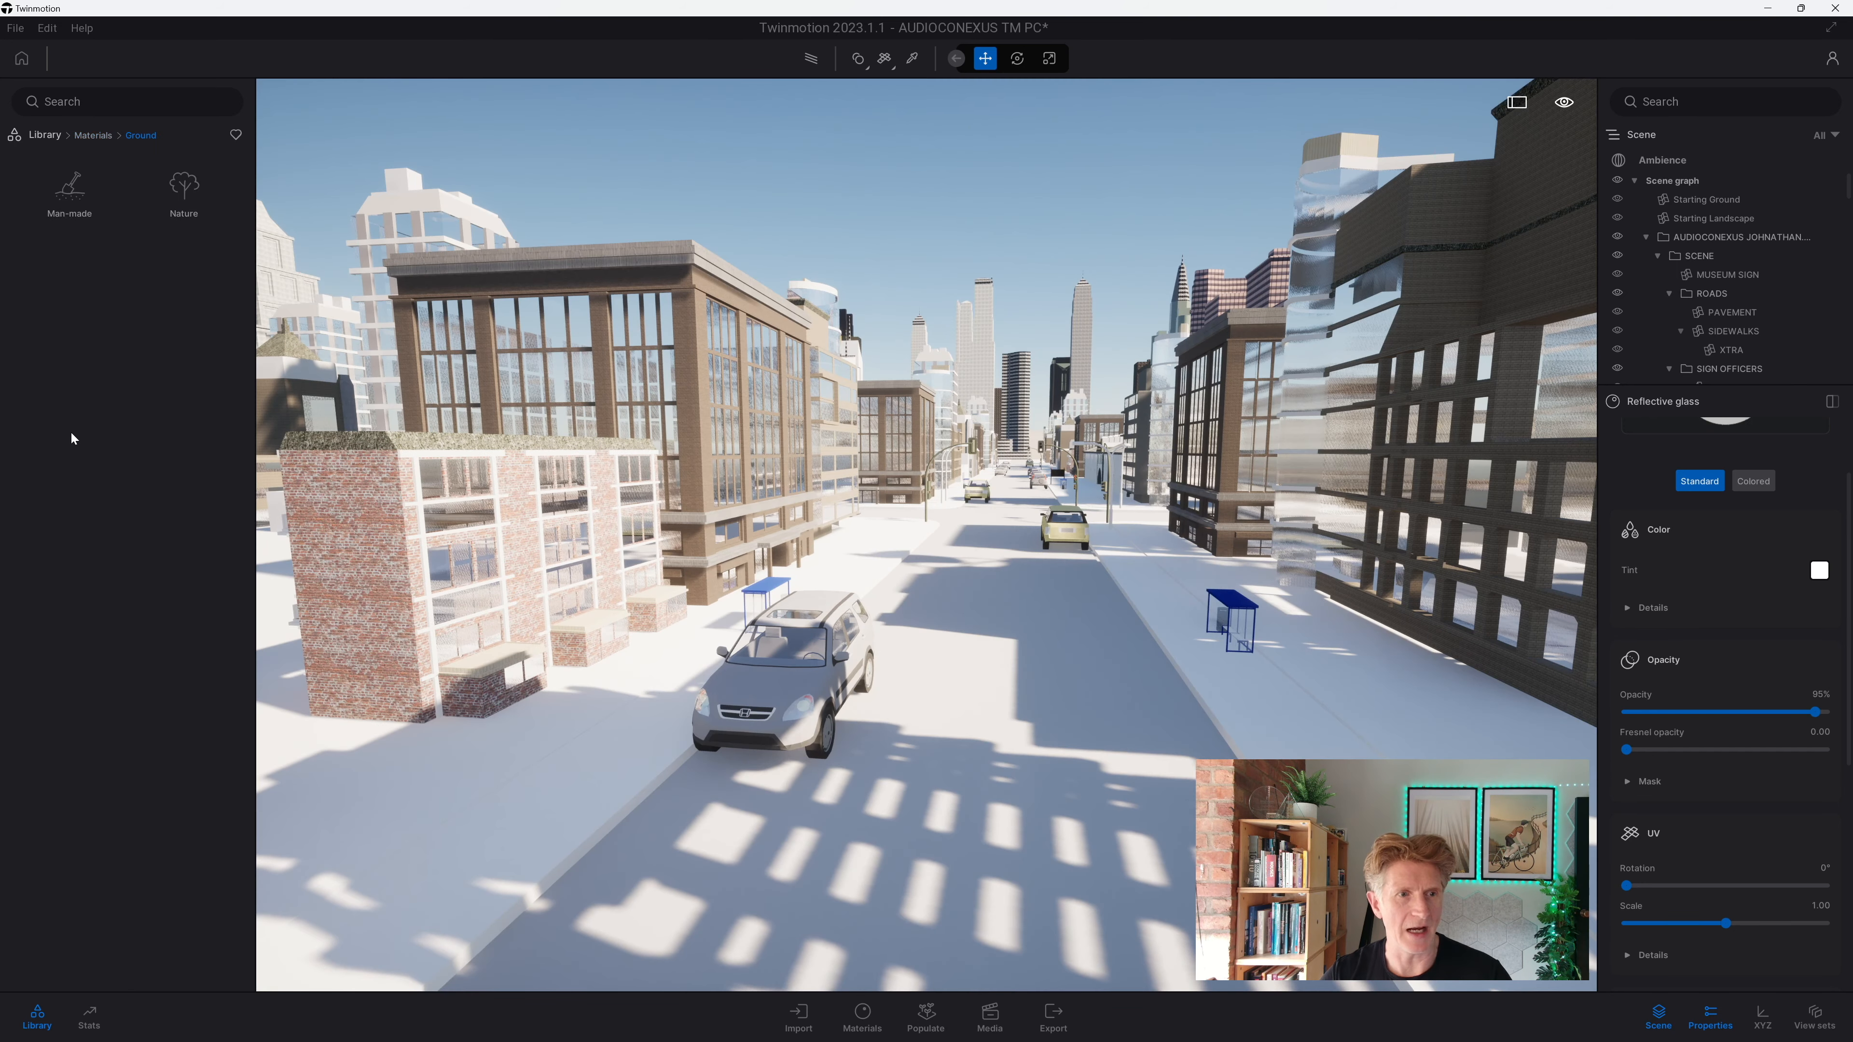
left_click(75, 195)
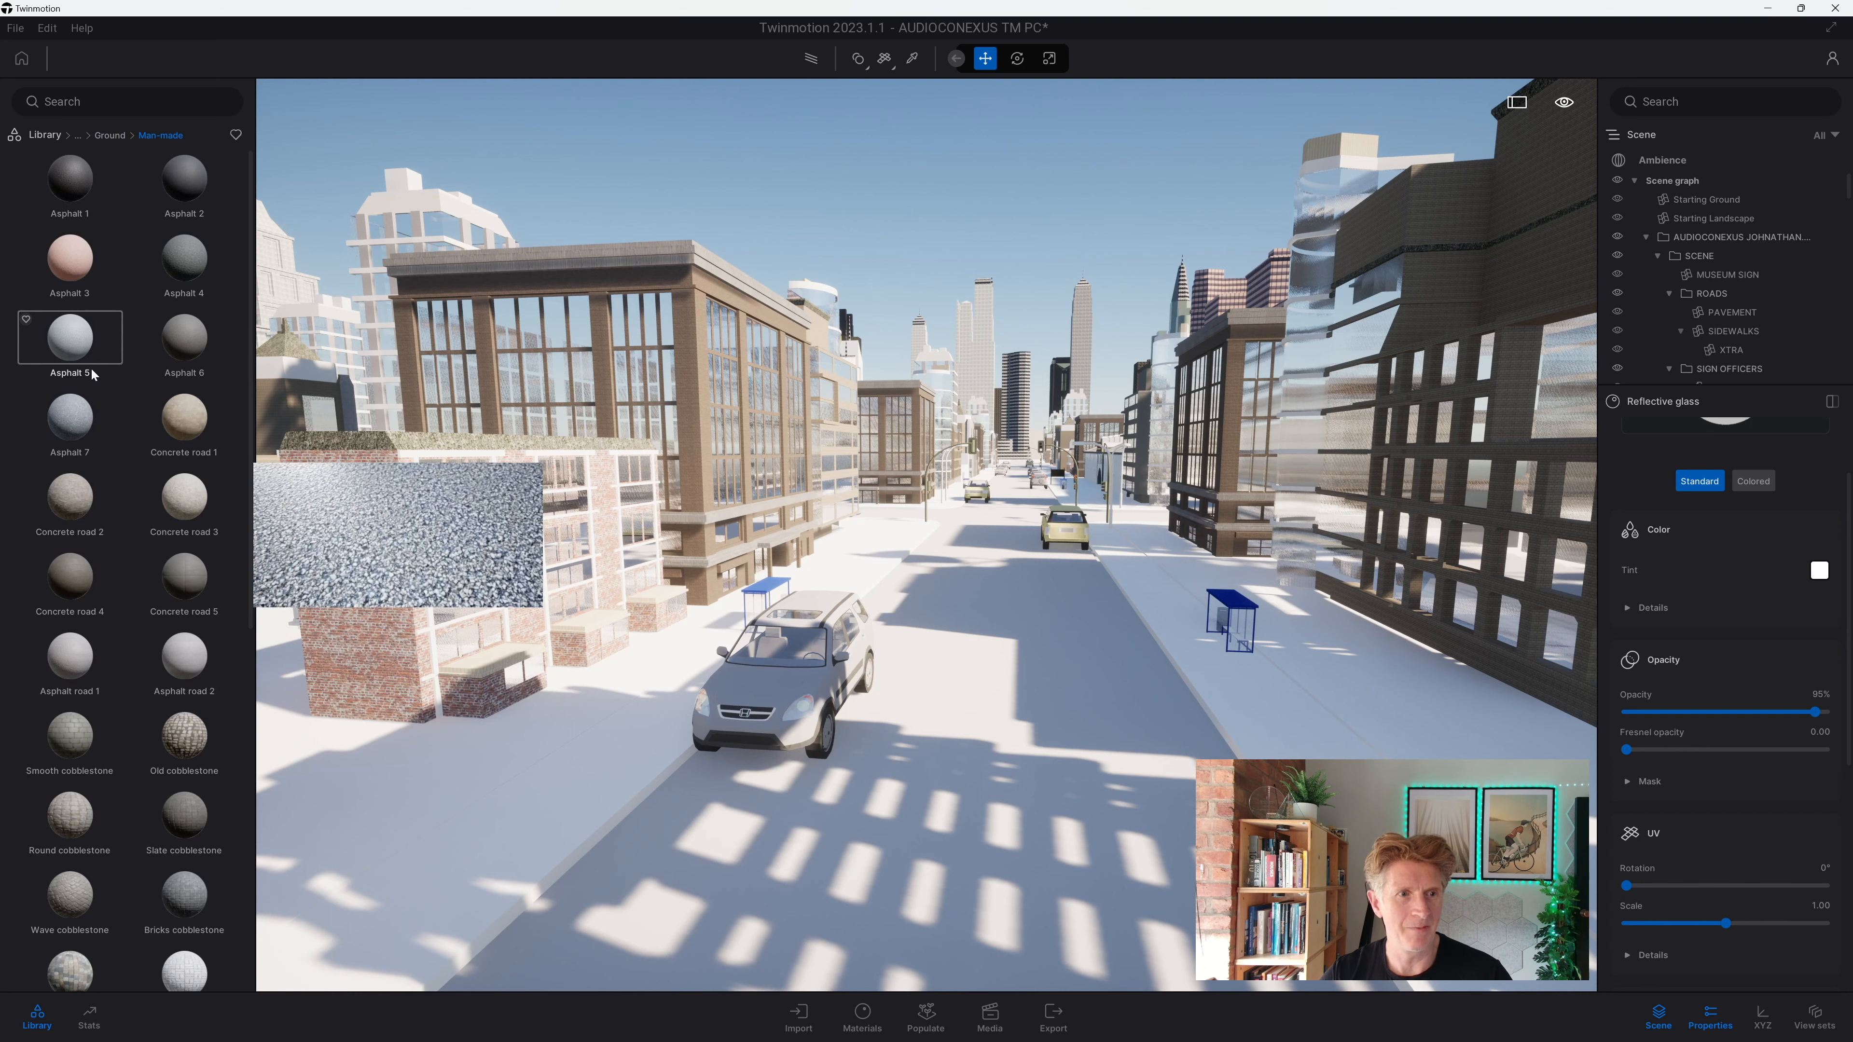
left_click_drag(70, 416, 692, 816)
left_click_drag(70, 416, 549, 843)
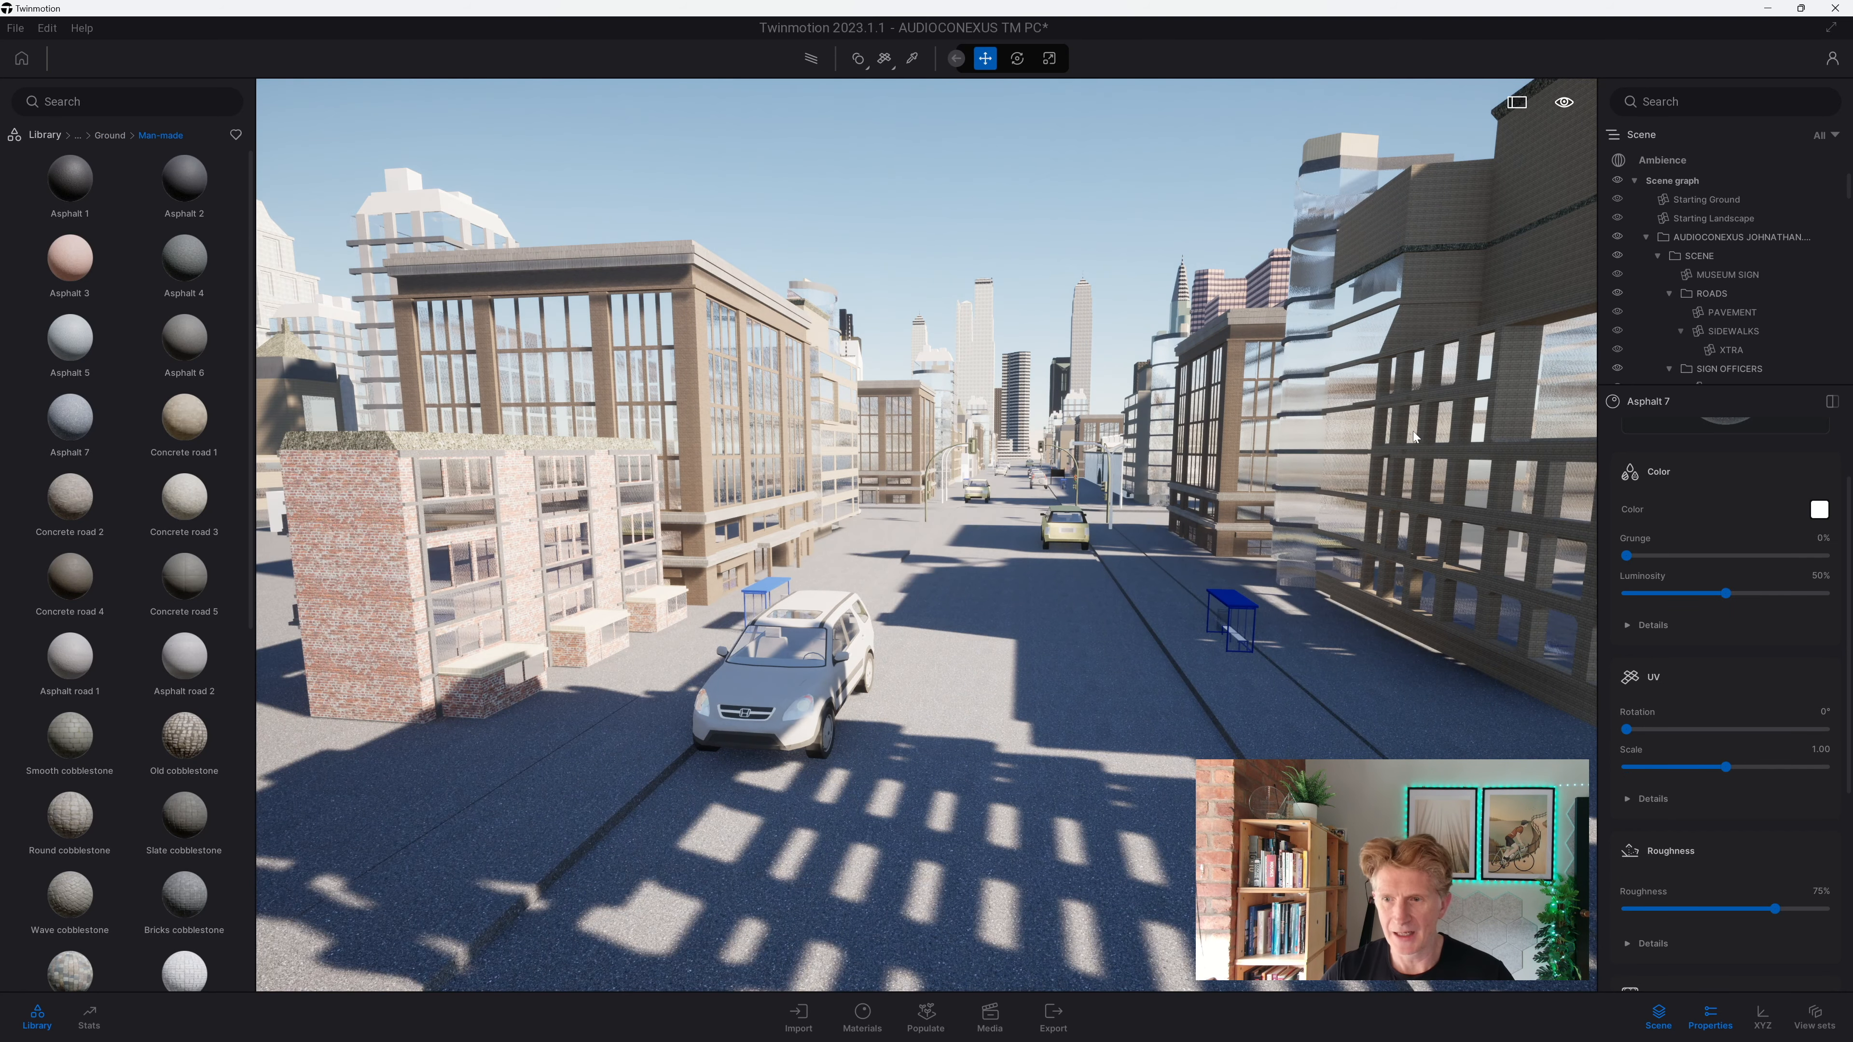
left_click(1819, 509)
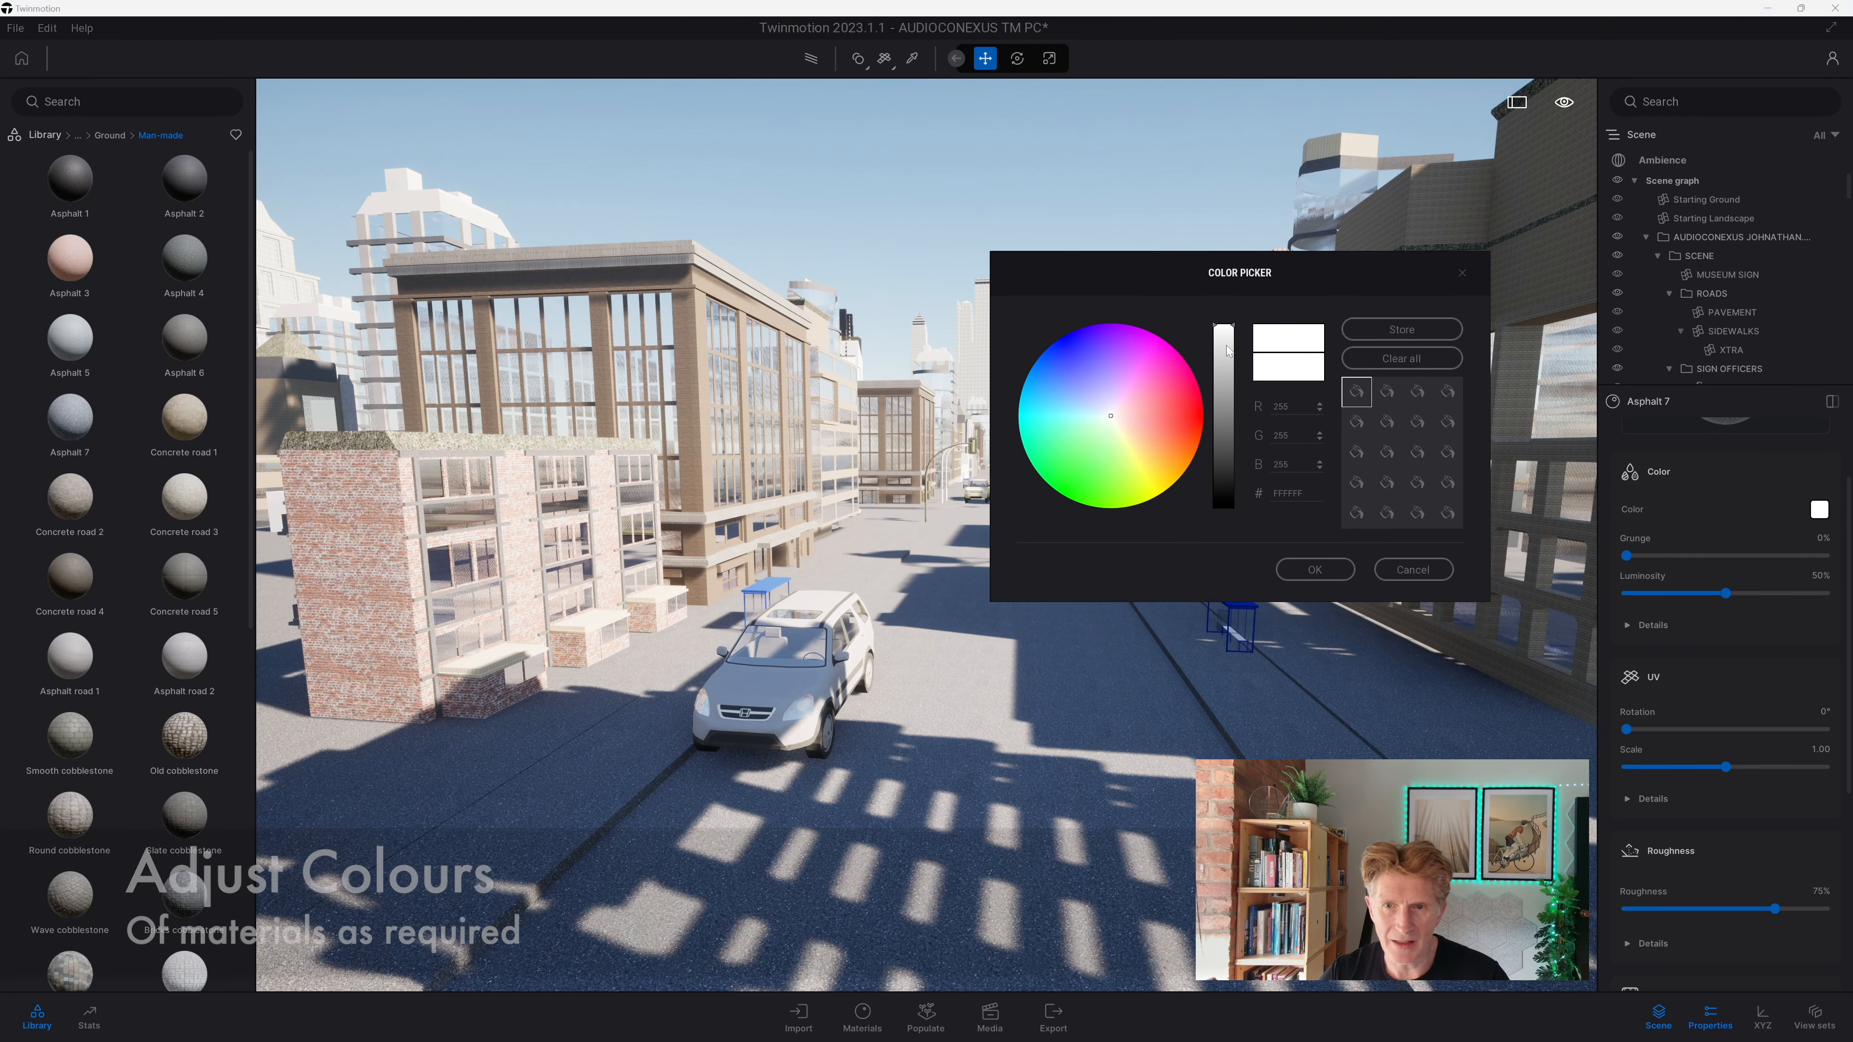
left_click_drag(1225, 337, 1226, 359)
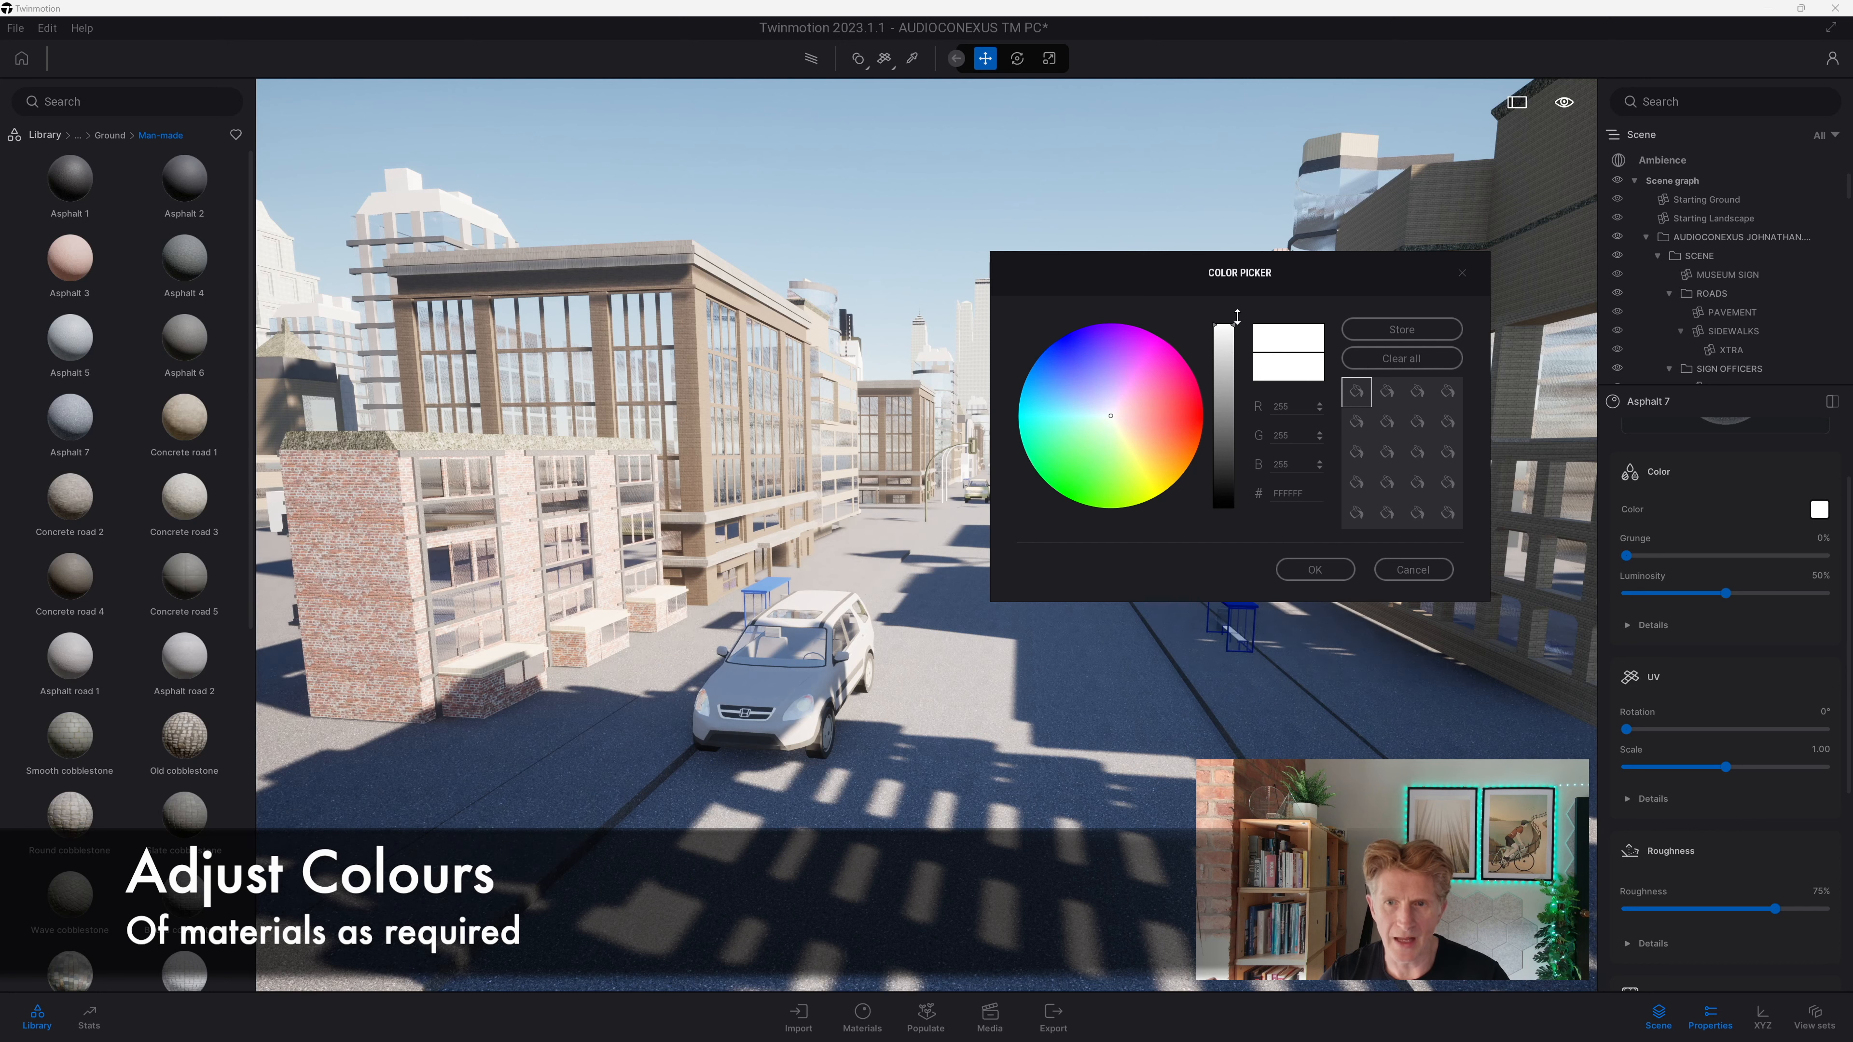
left_click(1415, 569)
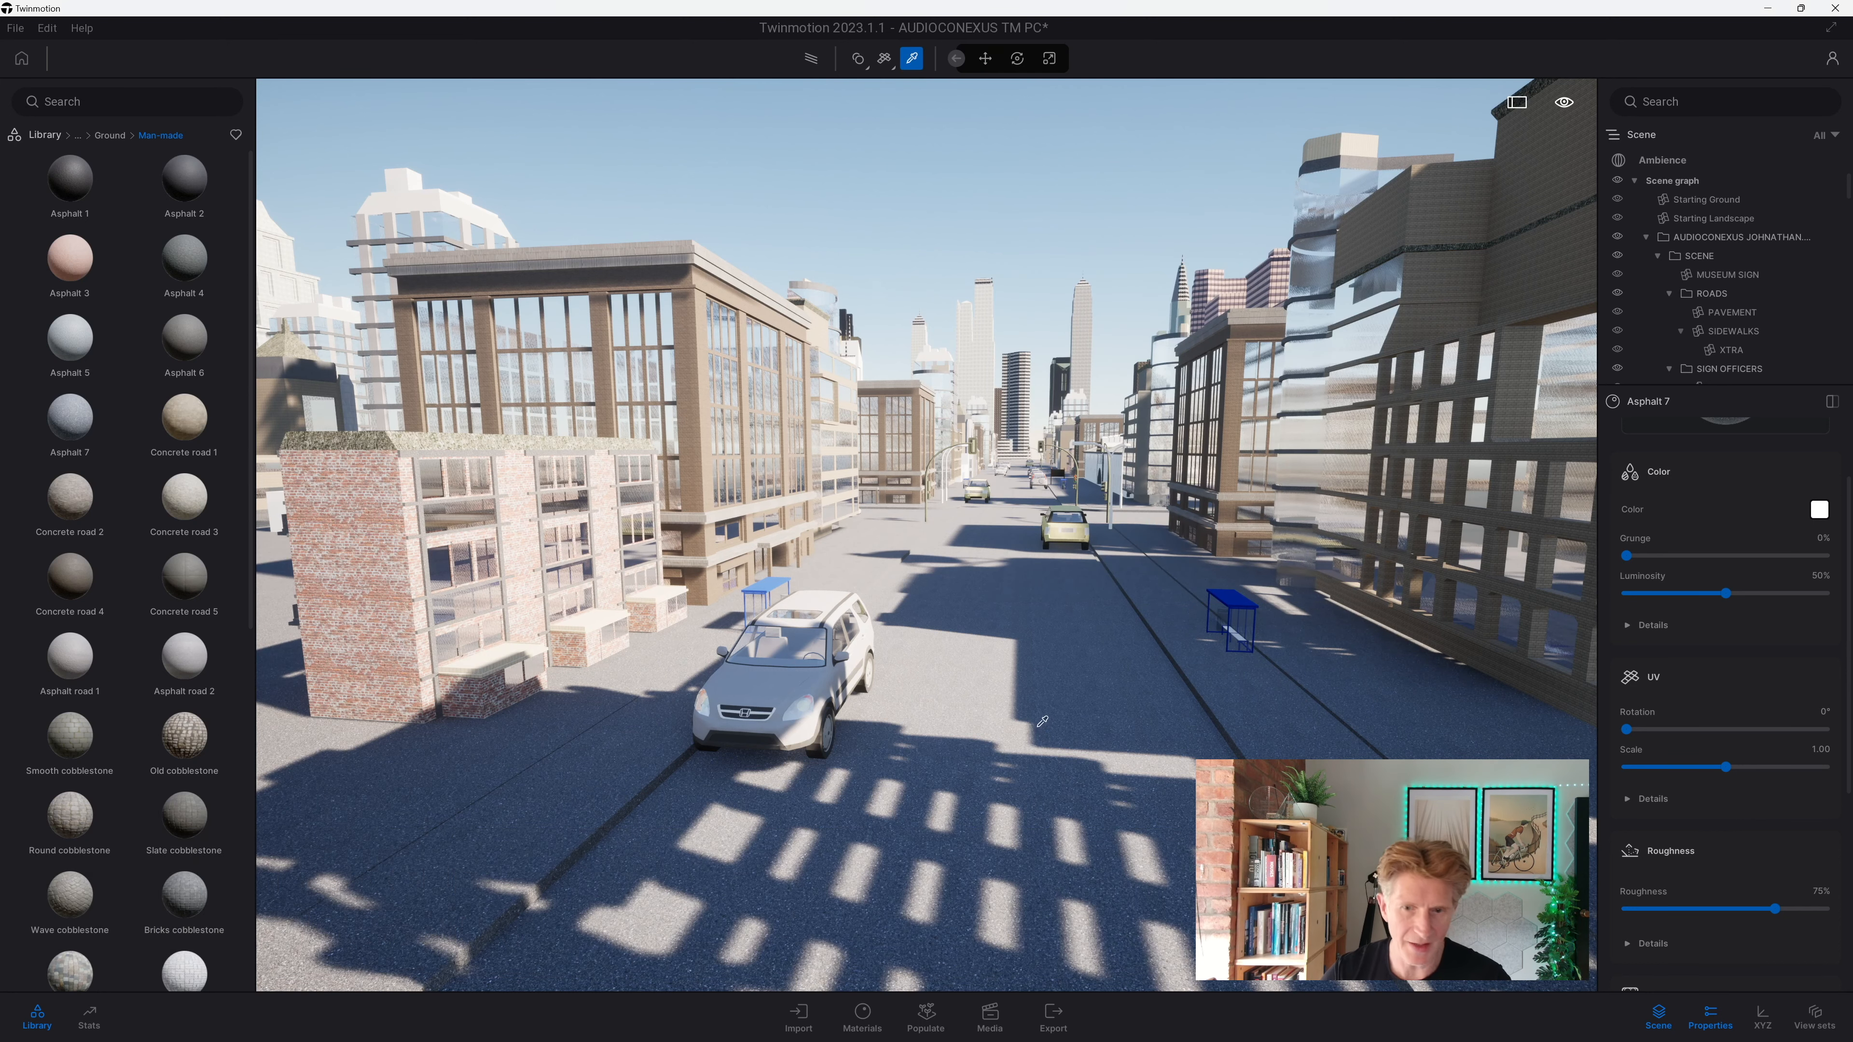
Step: Darken the Asphalt 7 colour on the pavement to mid grey and tint the Asphalt 4 material grey as well
left_click(1819, 511)
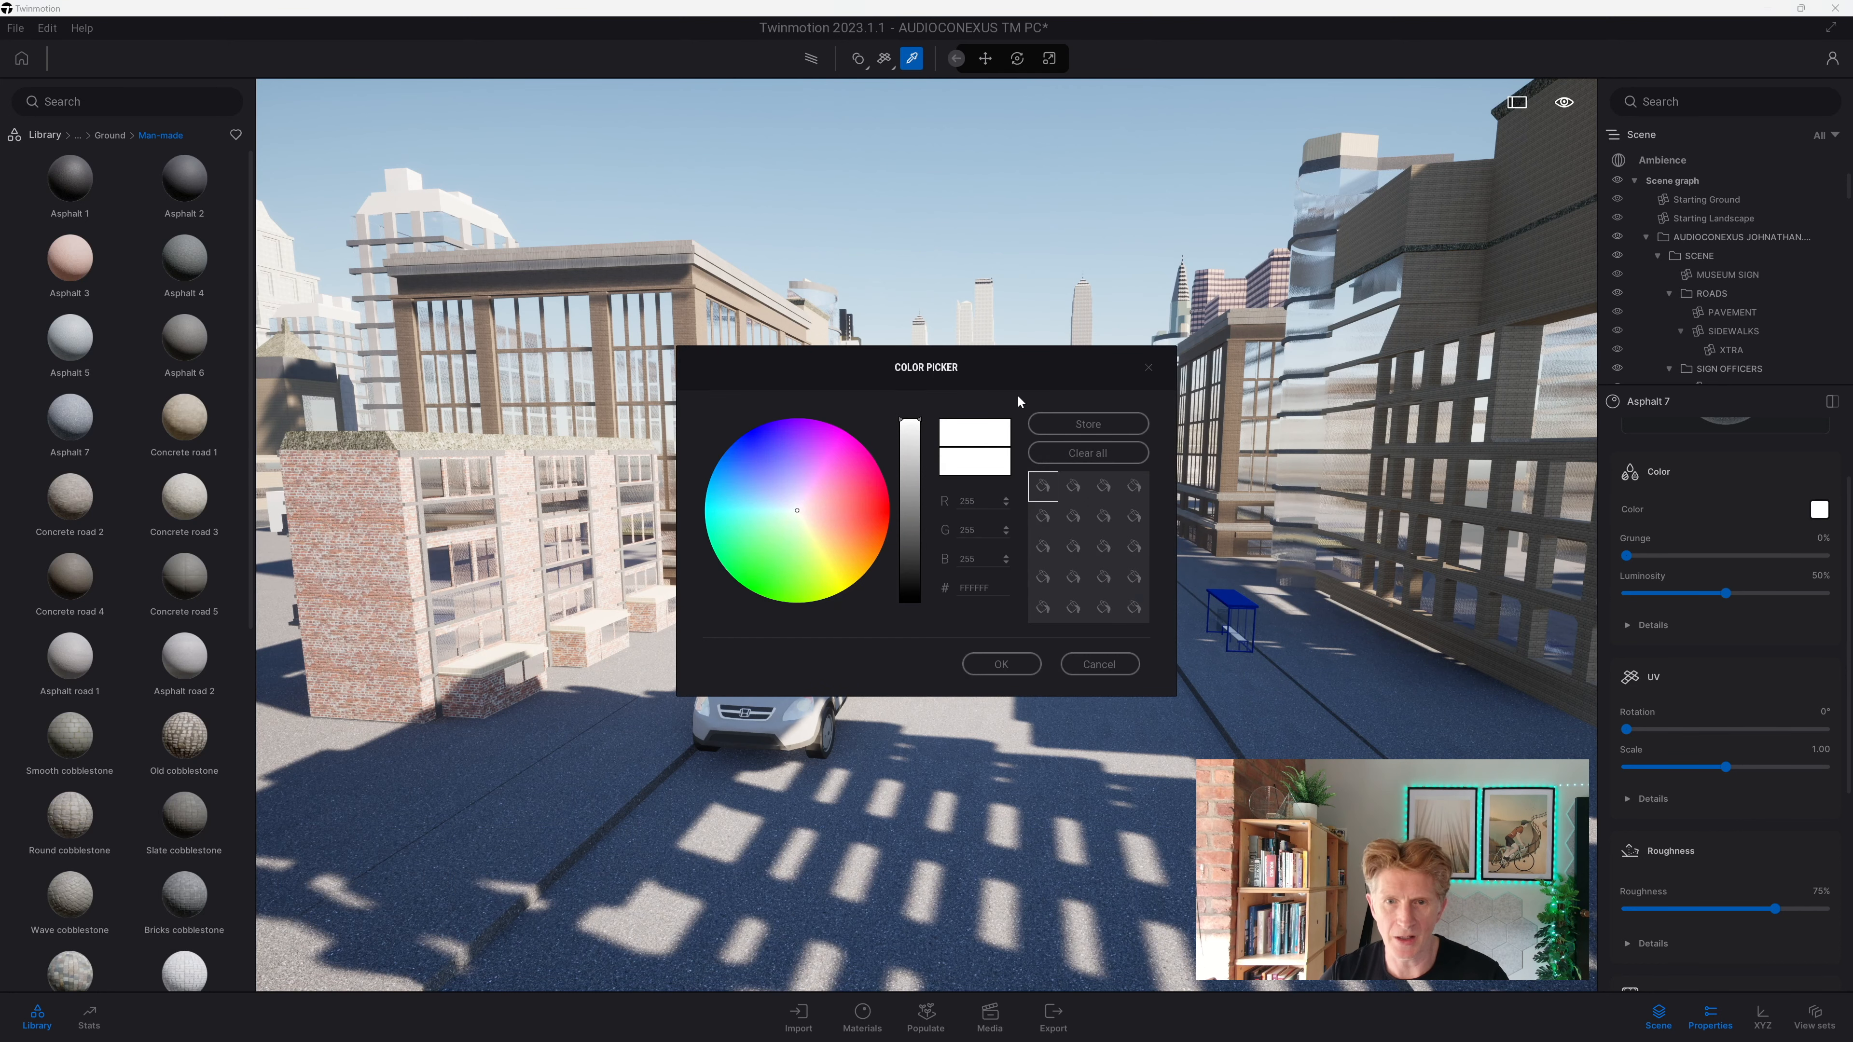
left_click_drag(1031, 356, 1463, 84)
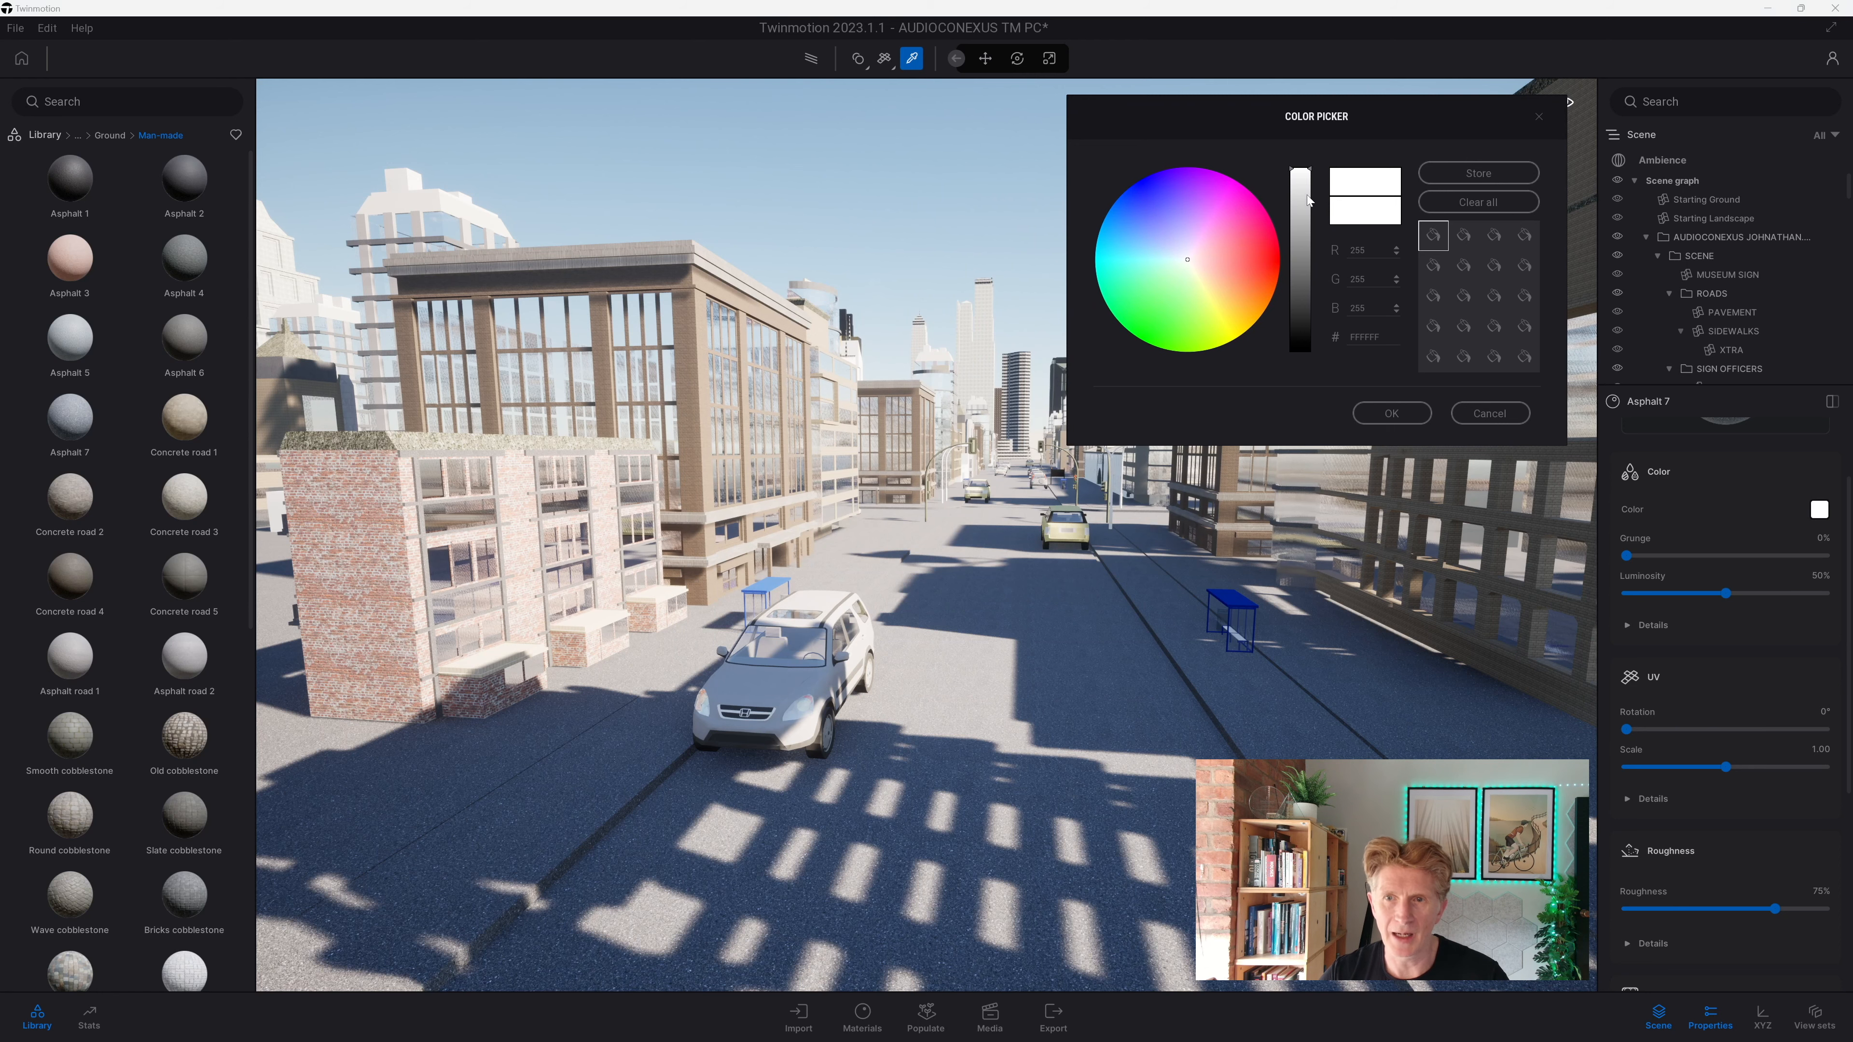
left_click(1311, 242)
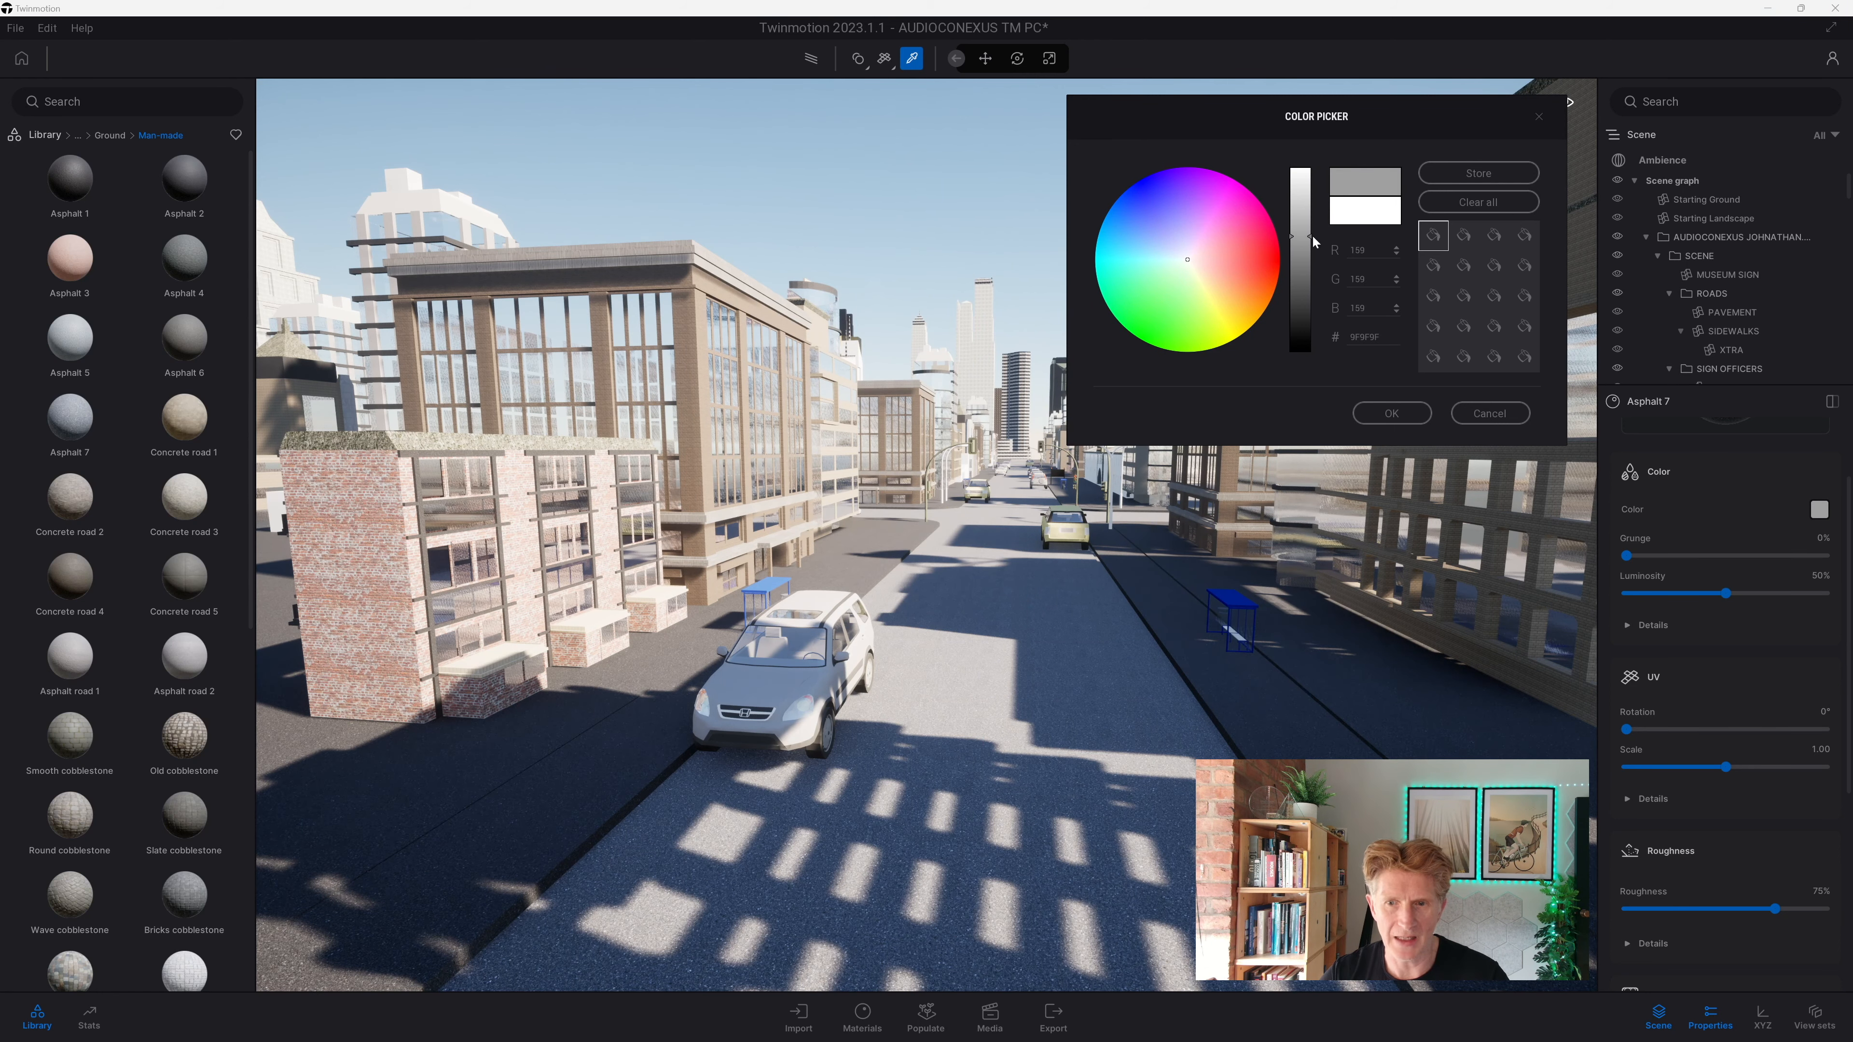
left_click(1385, 411)
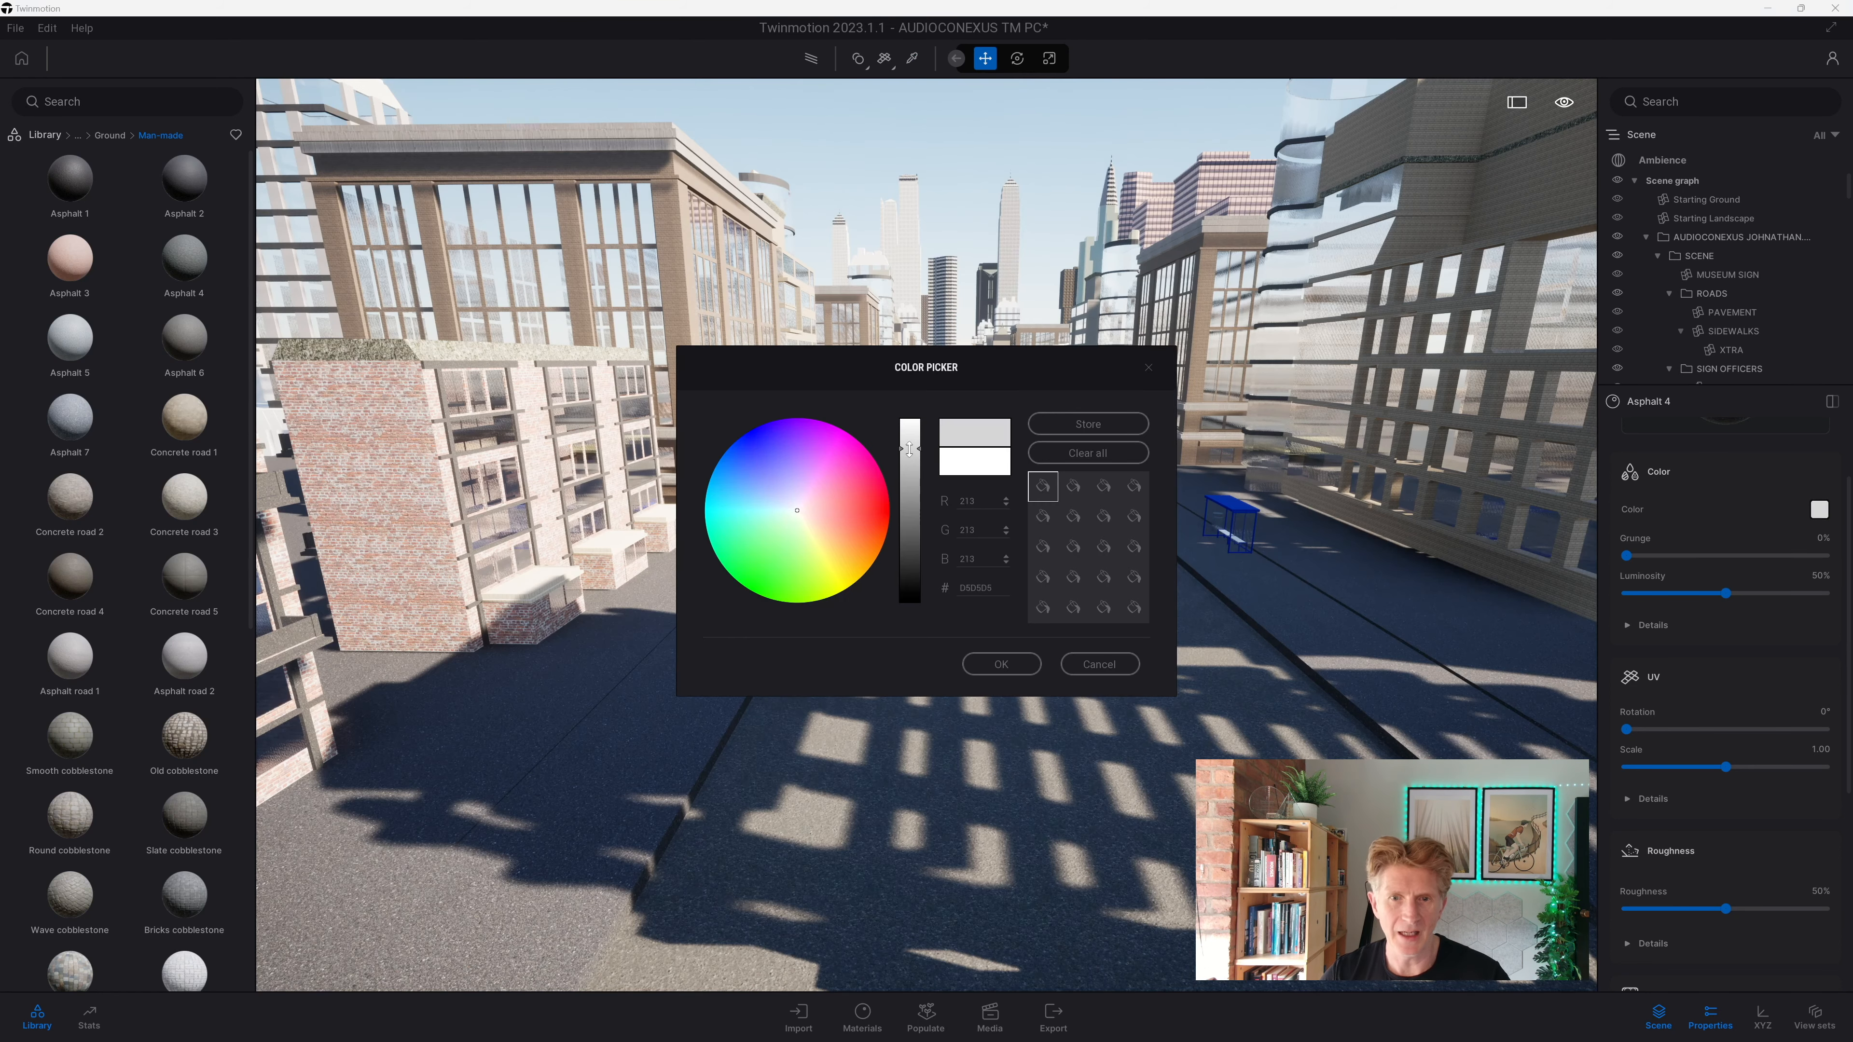
left_click(1001, 663)
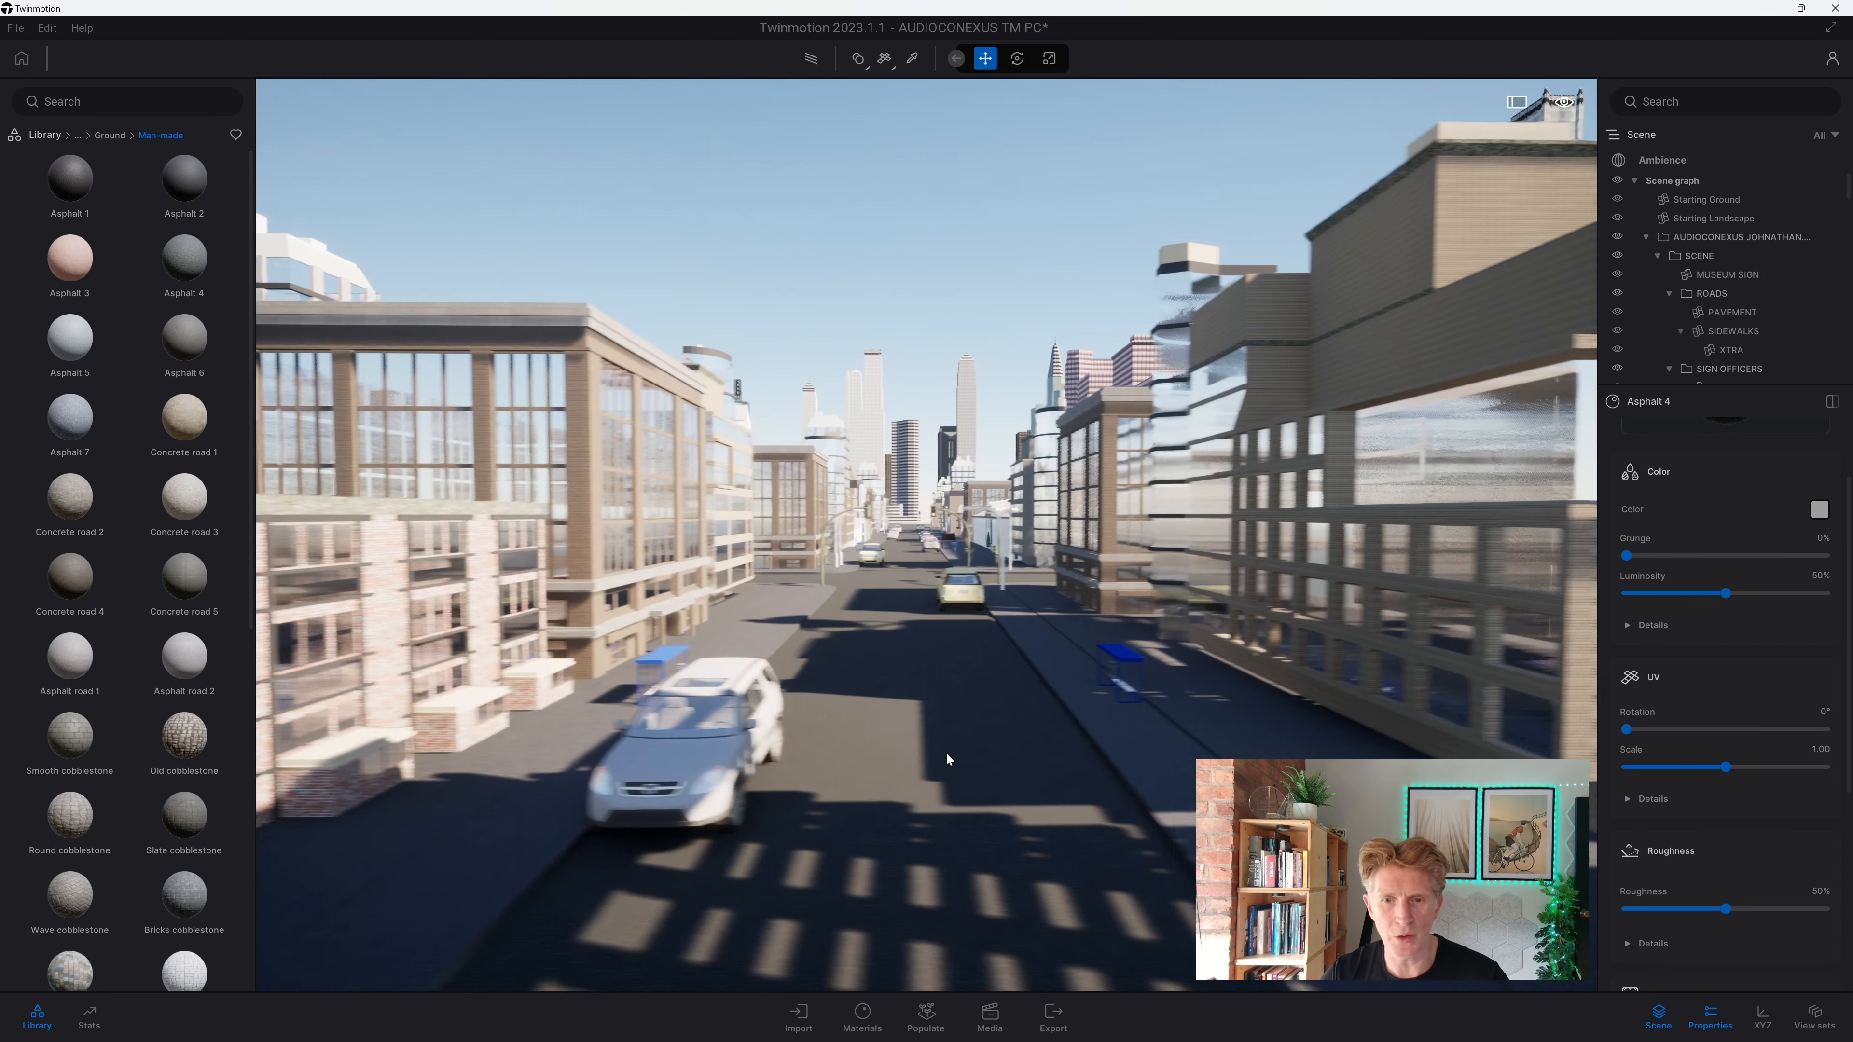
Step: Apply the Brushed aluminium 01 metal material to the street lamp posts and darken its colour to grey
right_click_drag(863, 798, 919, 775)
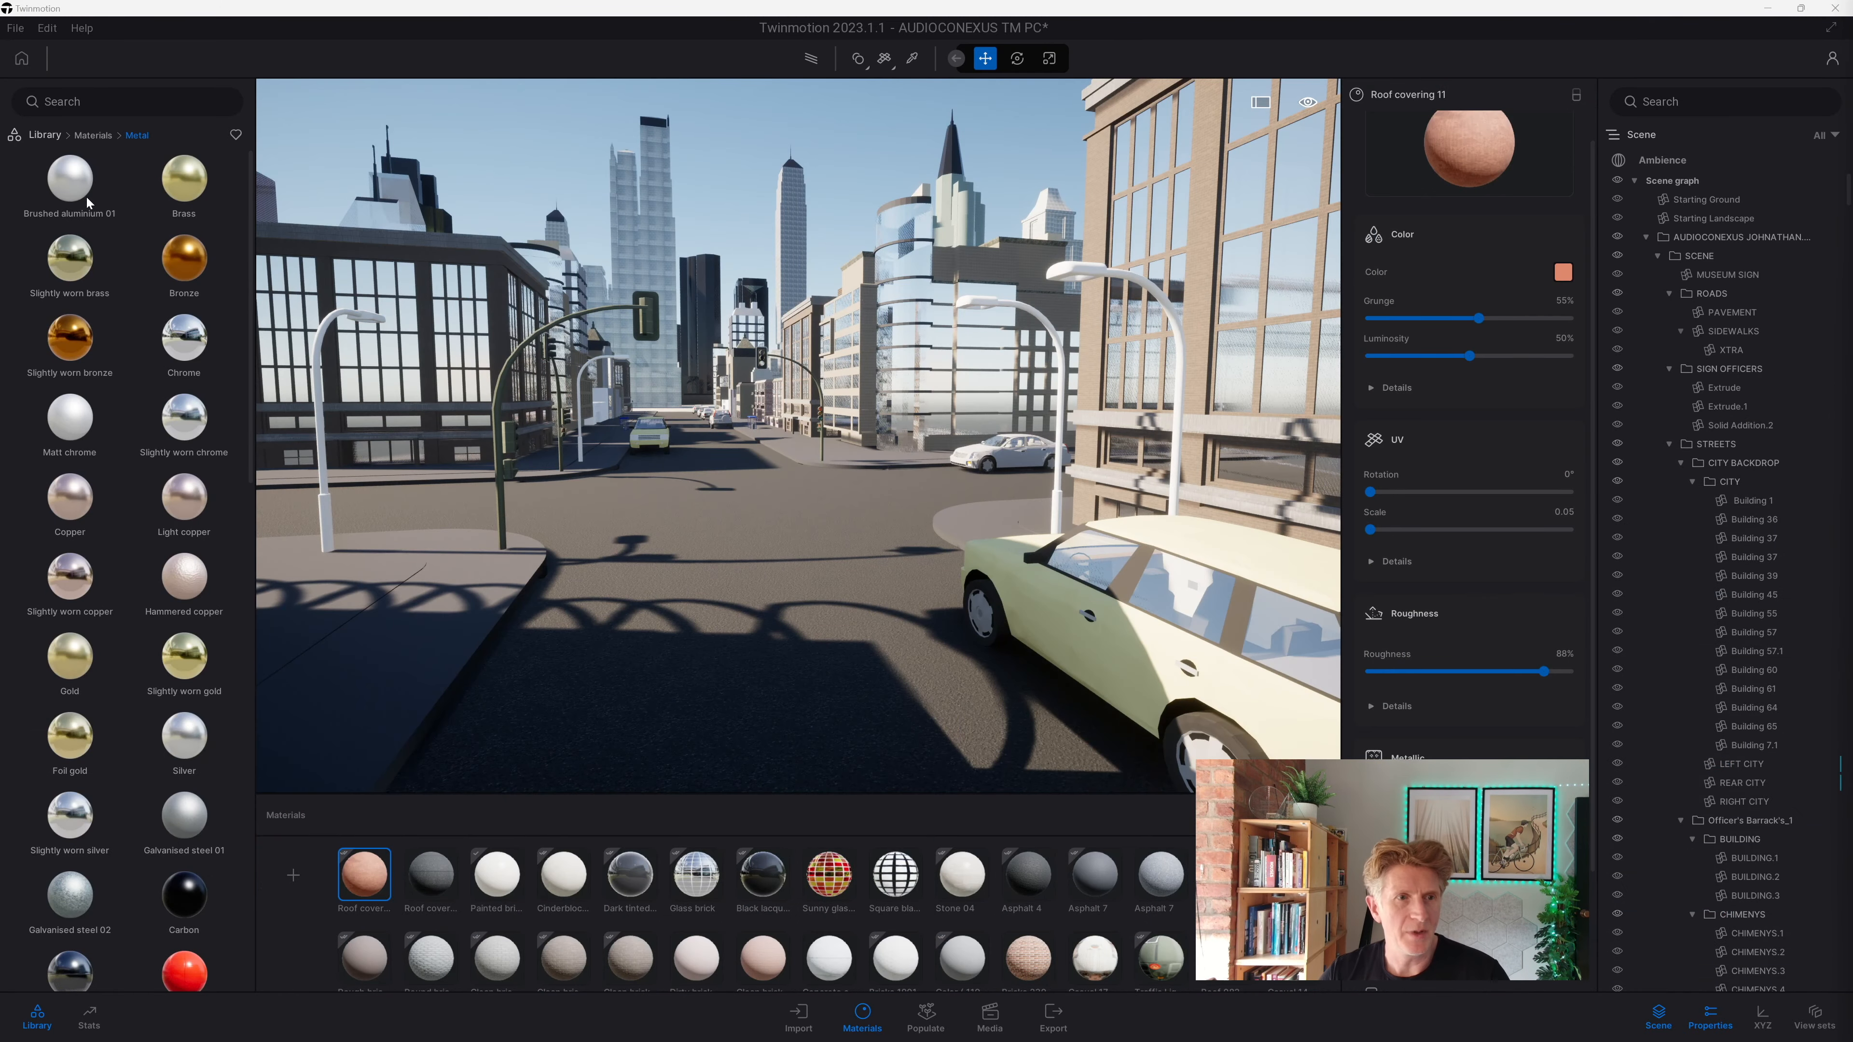
left_click_drag(87, 198, 990, 302)
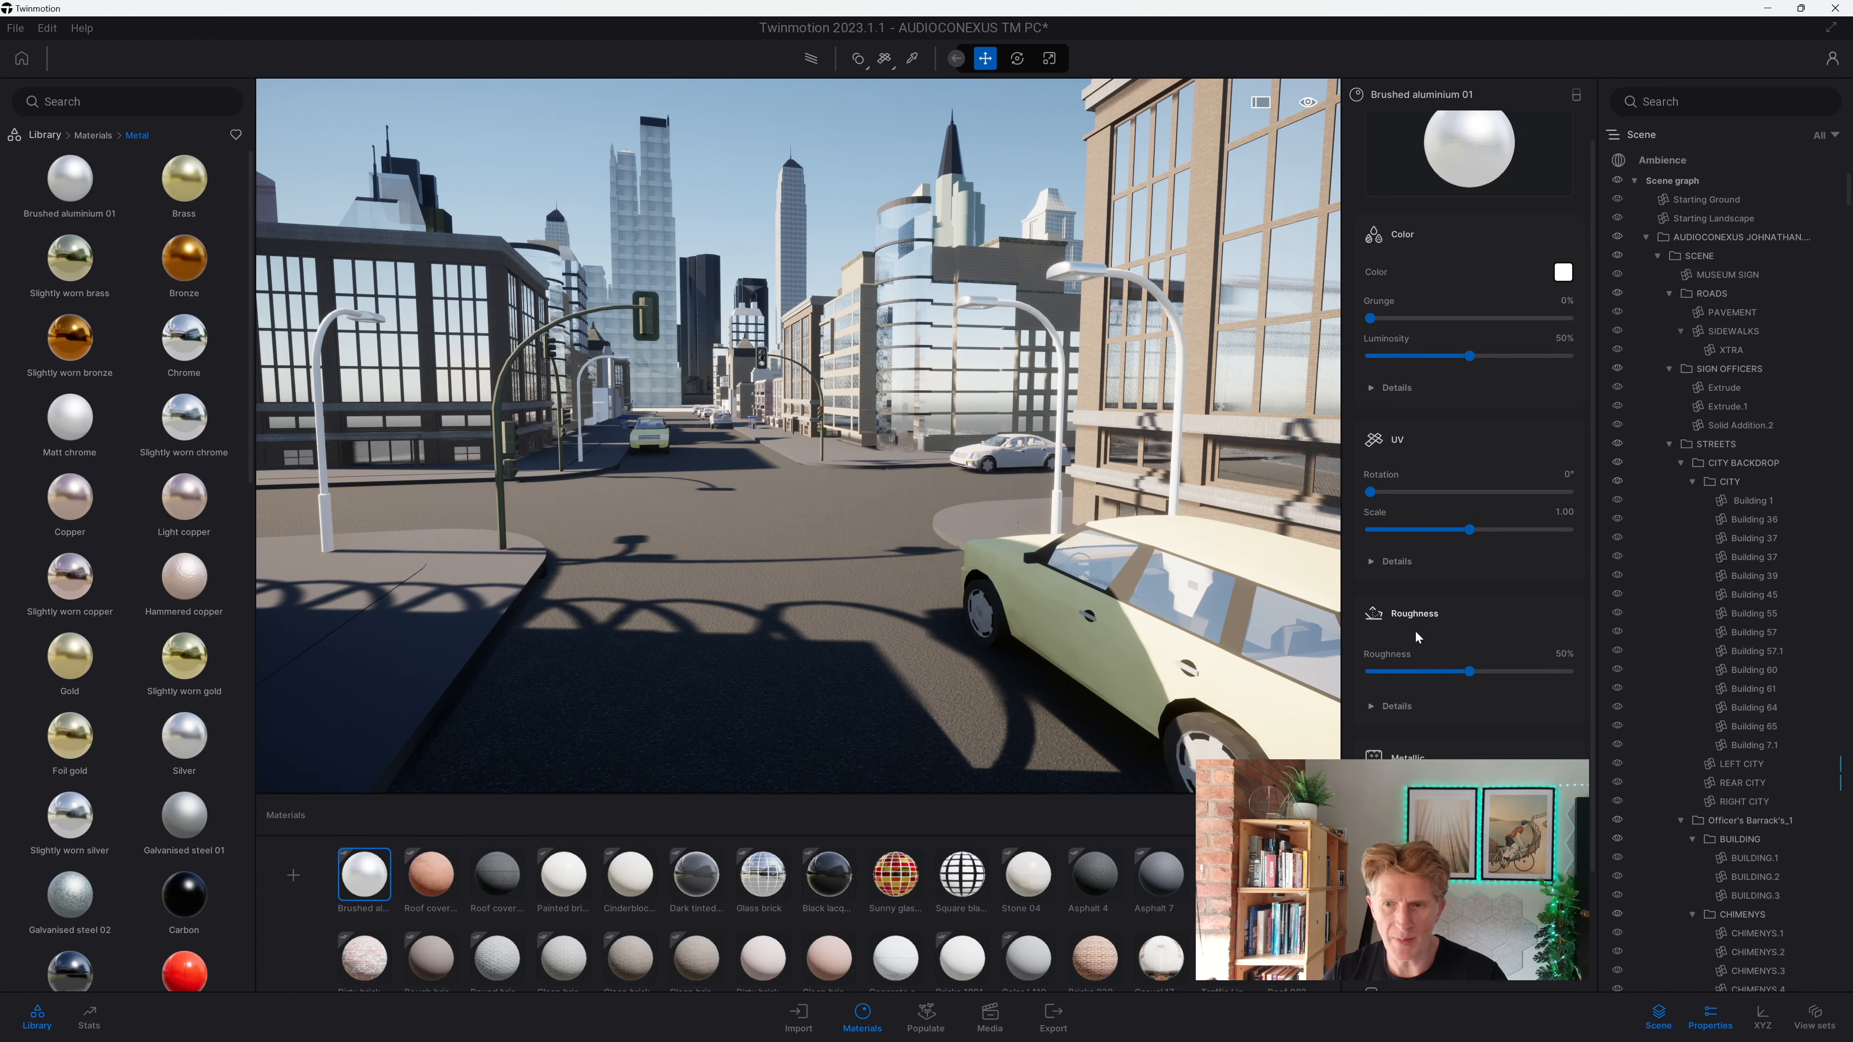
left_click(1562, 272)
left_click_drag(910, 425, 911, 496)
left_click(1003, 665)
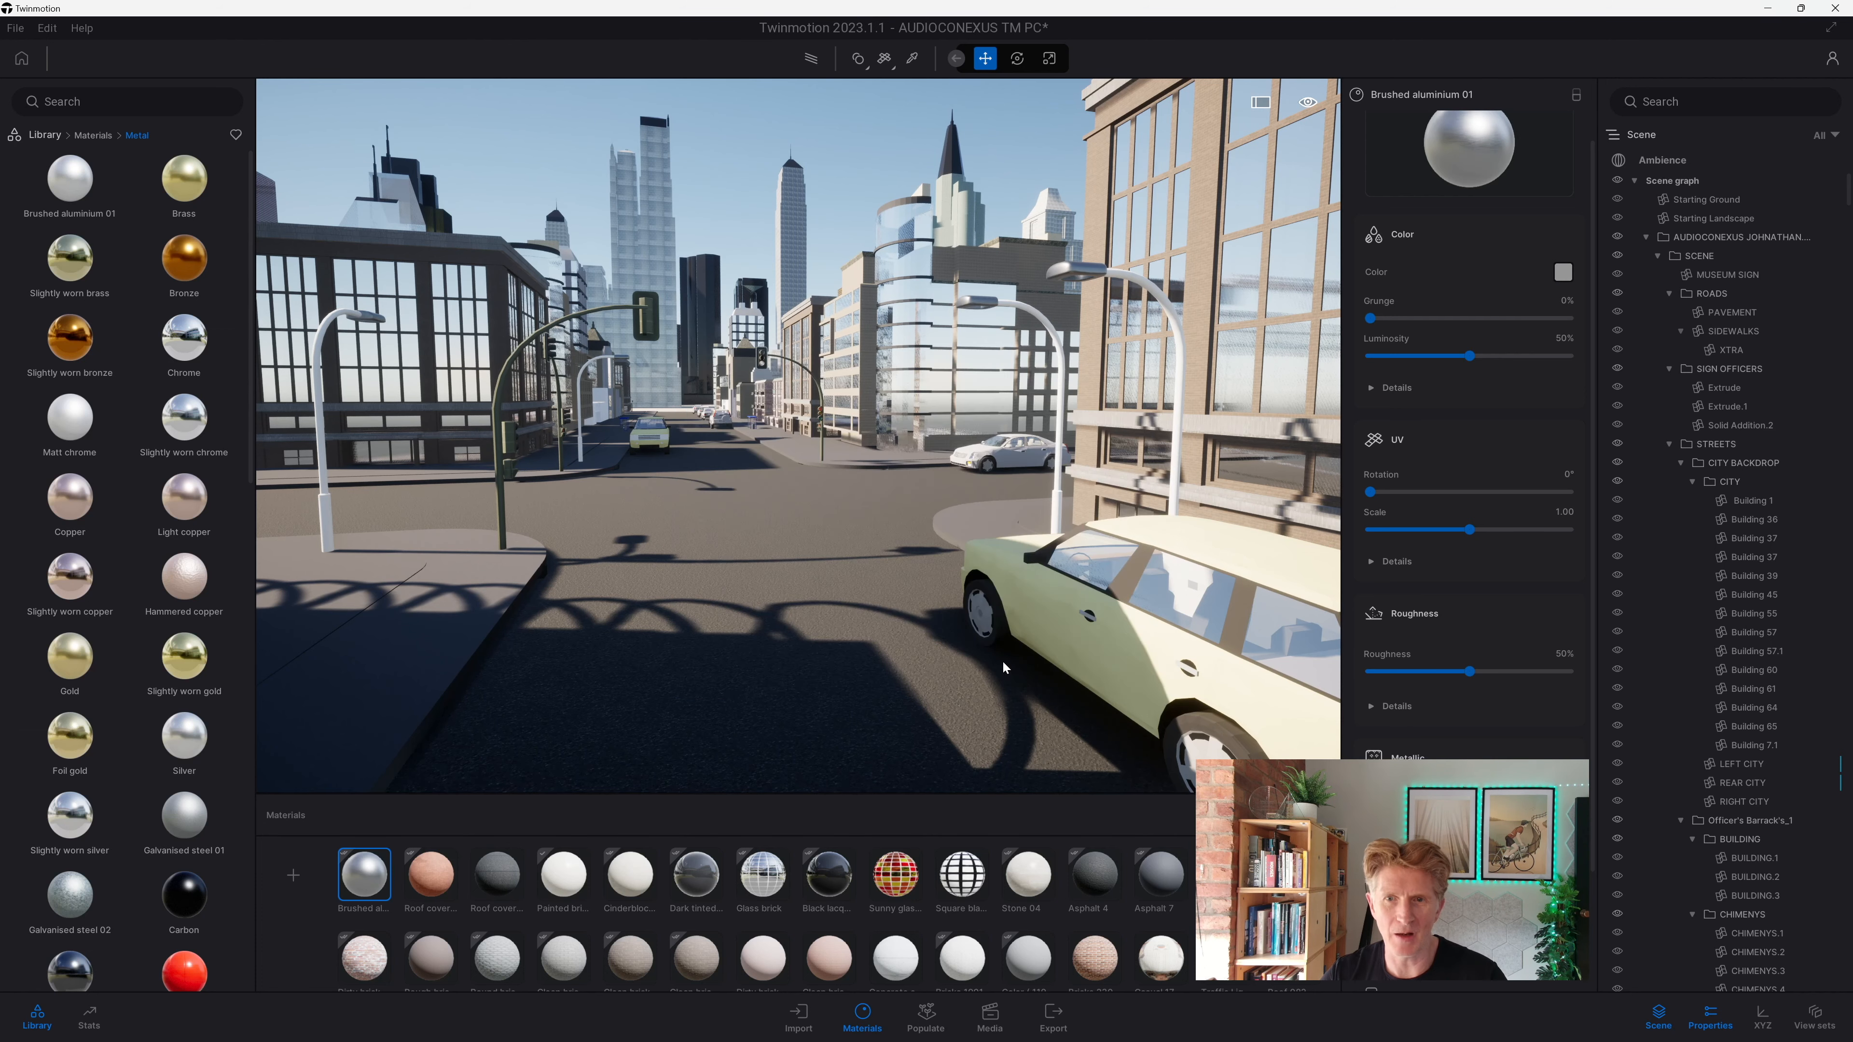
Step: Apply the darkened Brushed aluminium 01 material to the street lamp posts that are still white
left_click_drag(364, 876, 1163, 302)
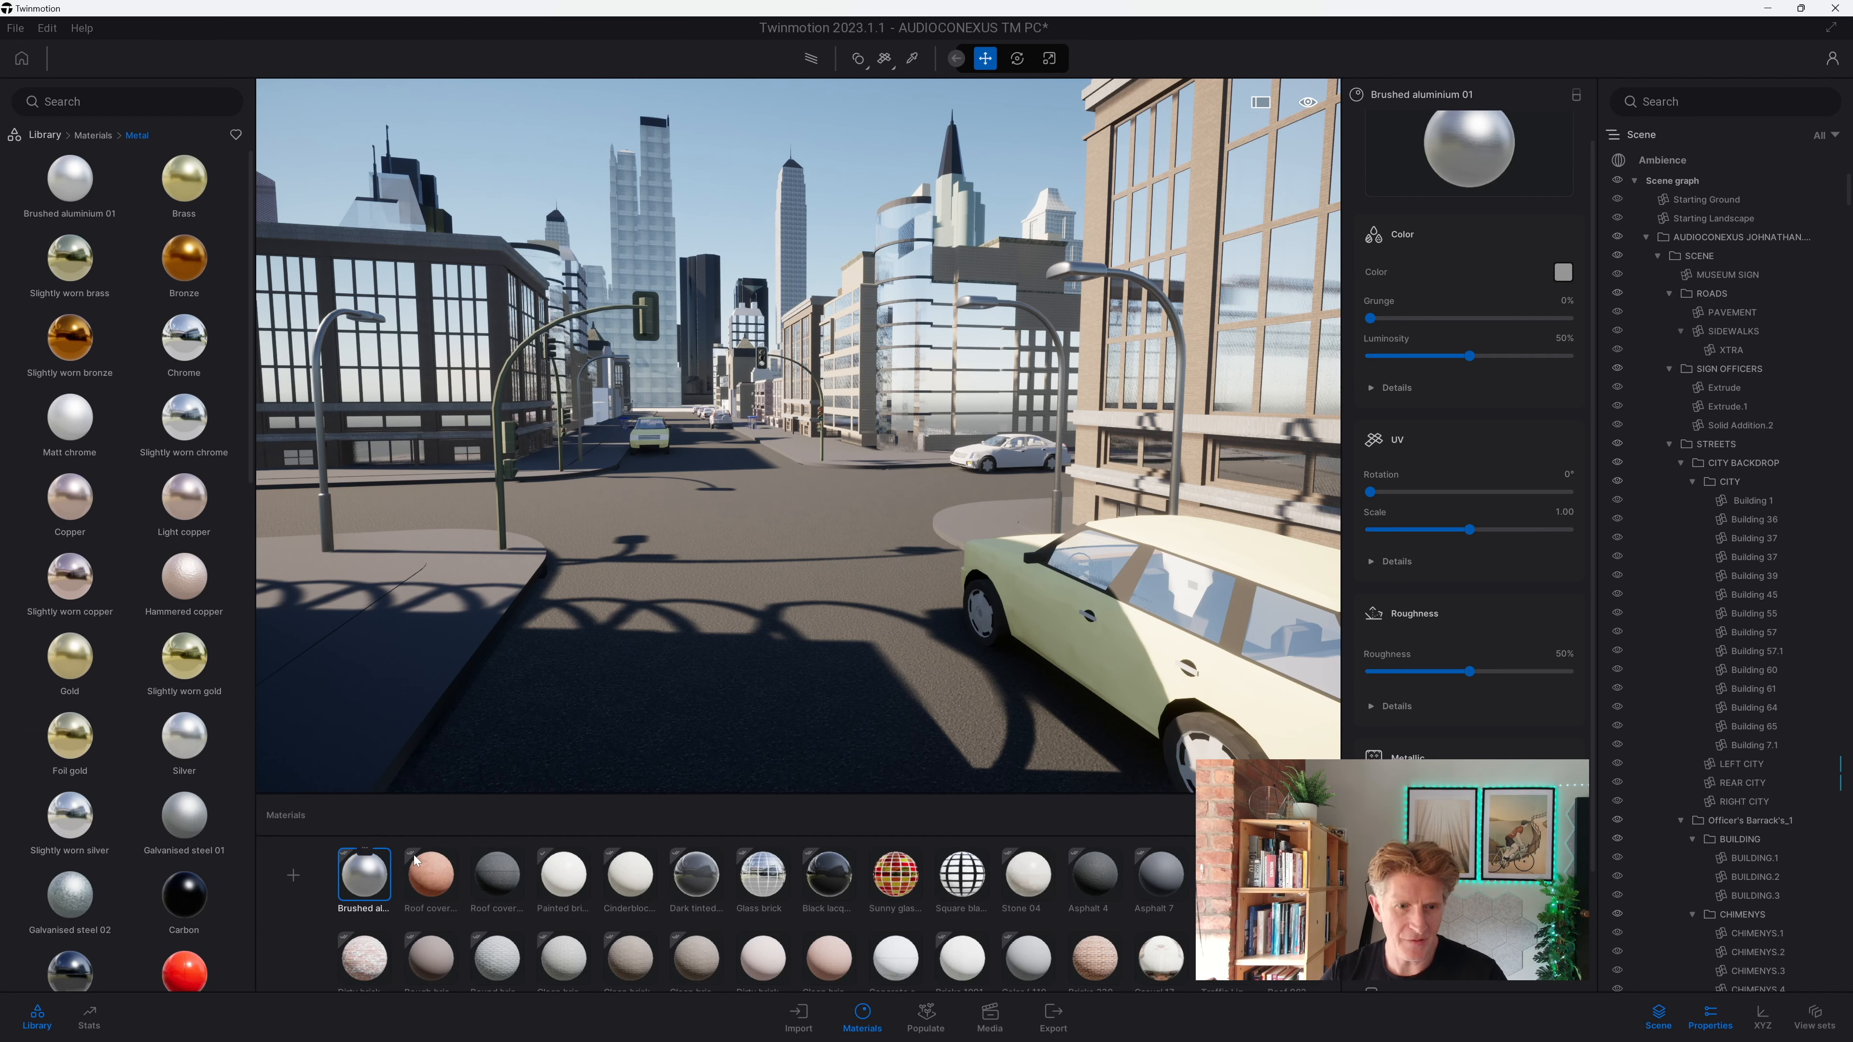
Step: Purge the unused materials from the project by selecting the whole material list and deleting it
scroll(379, 877, "down", 10)
scroll(758, 915, "down", 3)
left_click(968, 962, "shift")
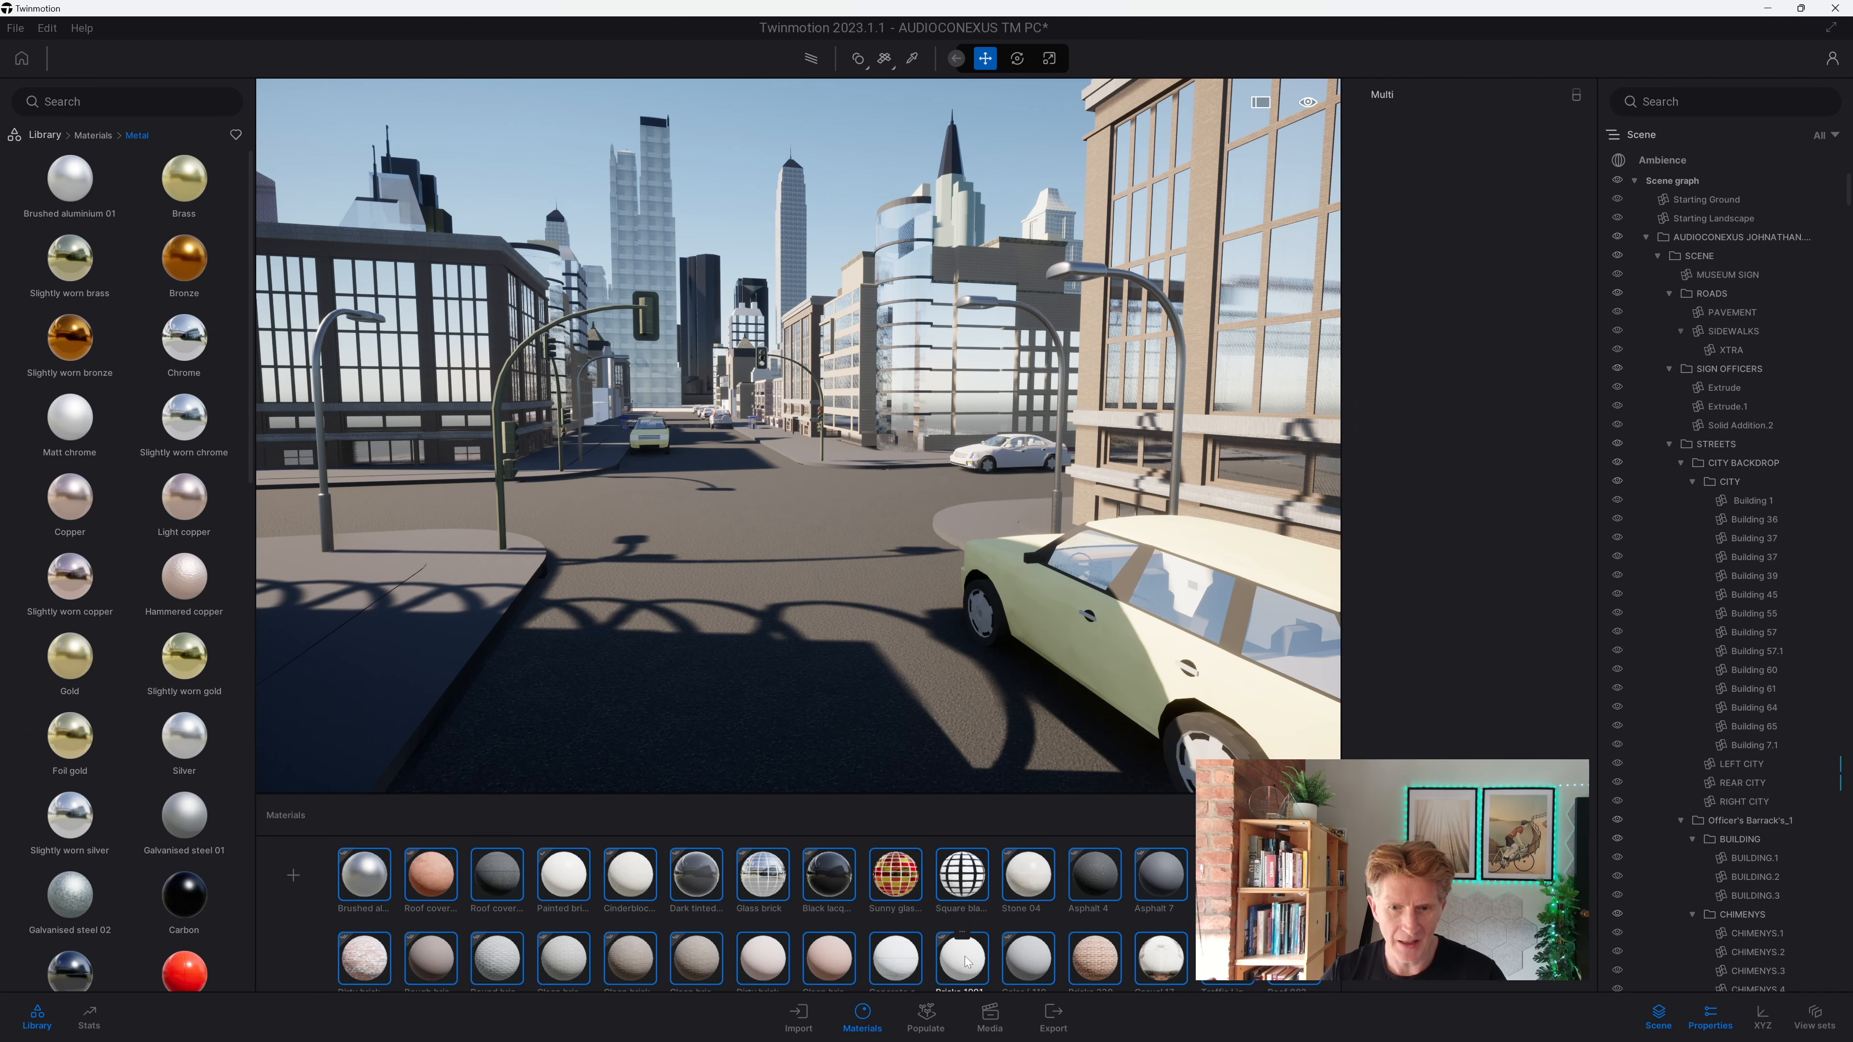
key("Delete")
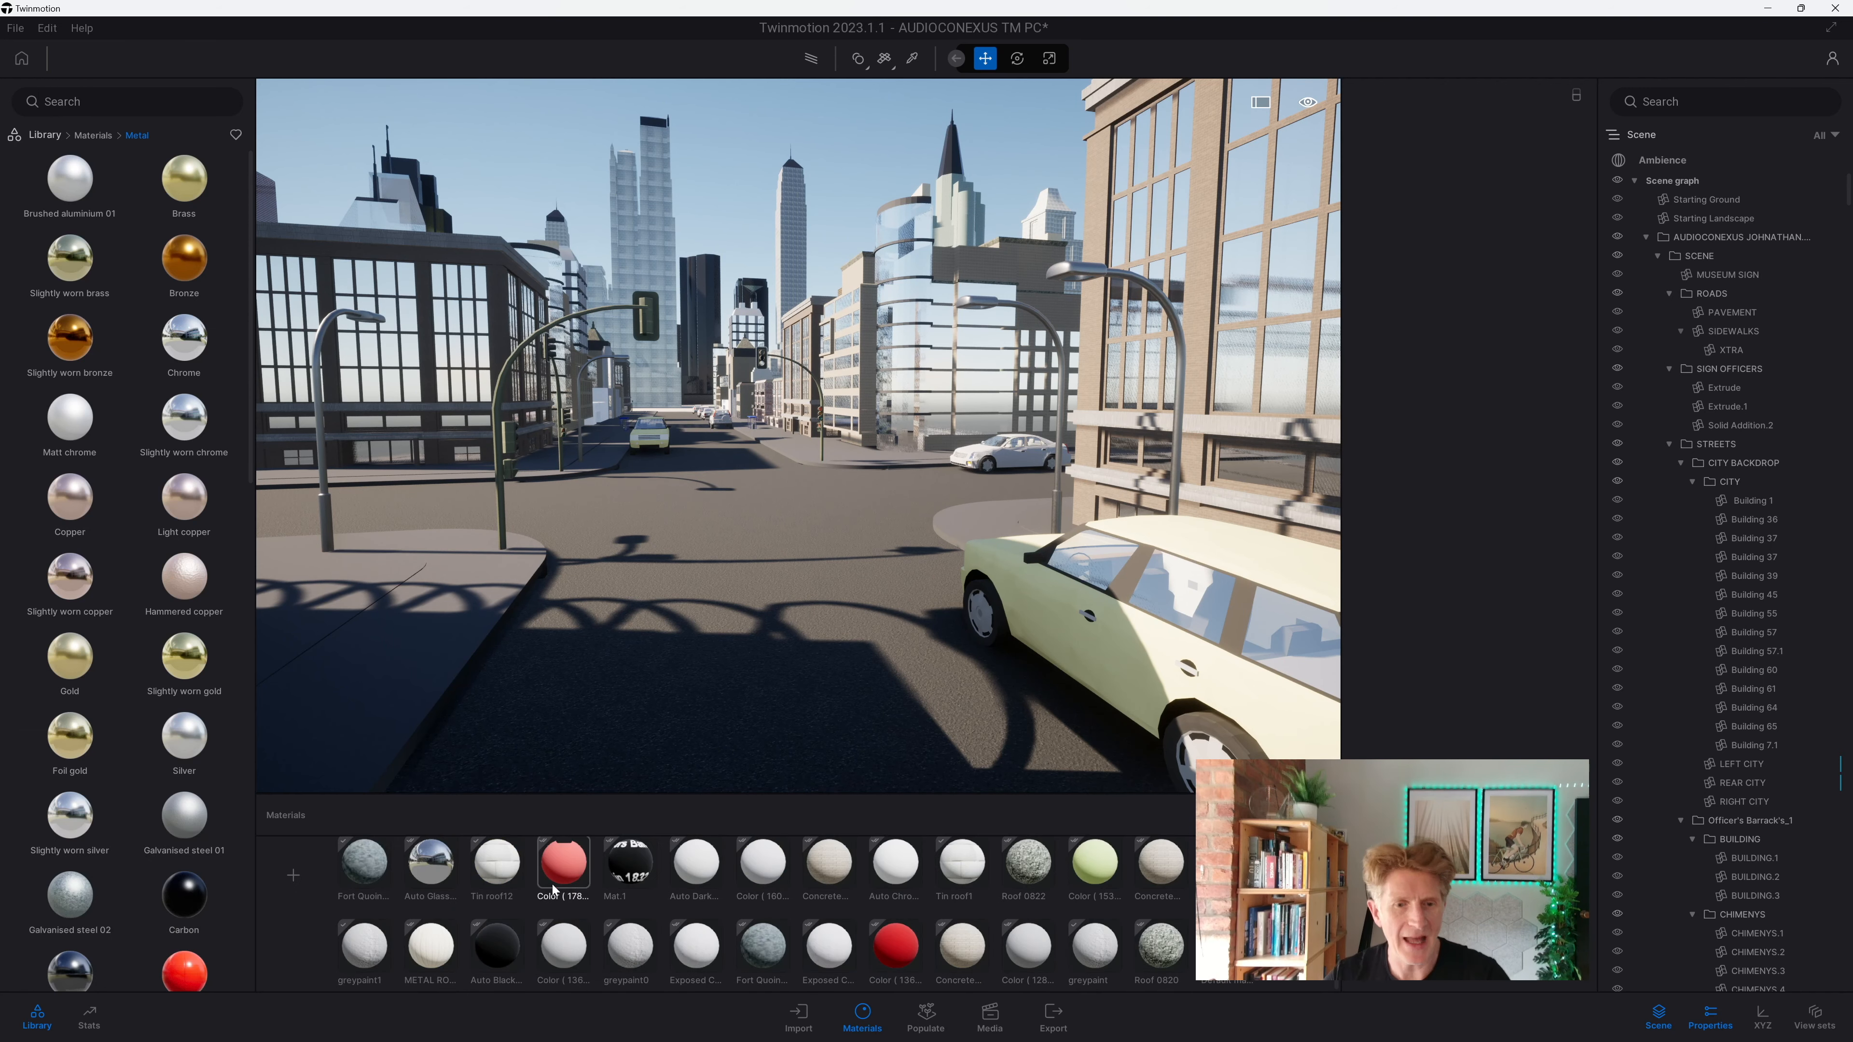
scroll(654, 866, "down", 5)
scroll(654, 866, "up", 1)
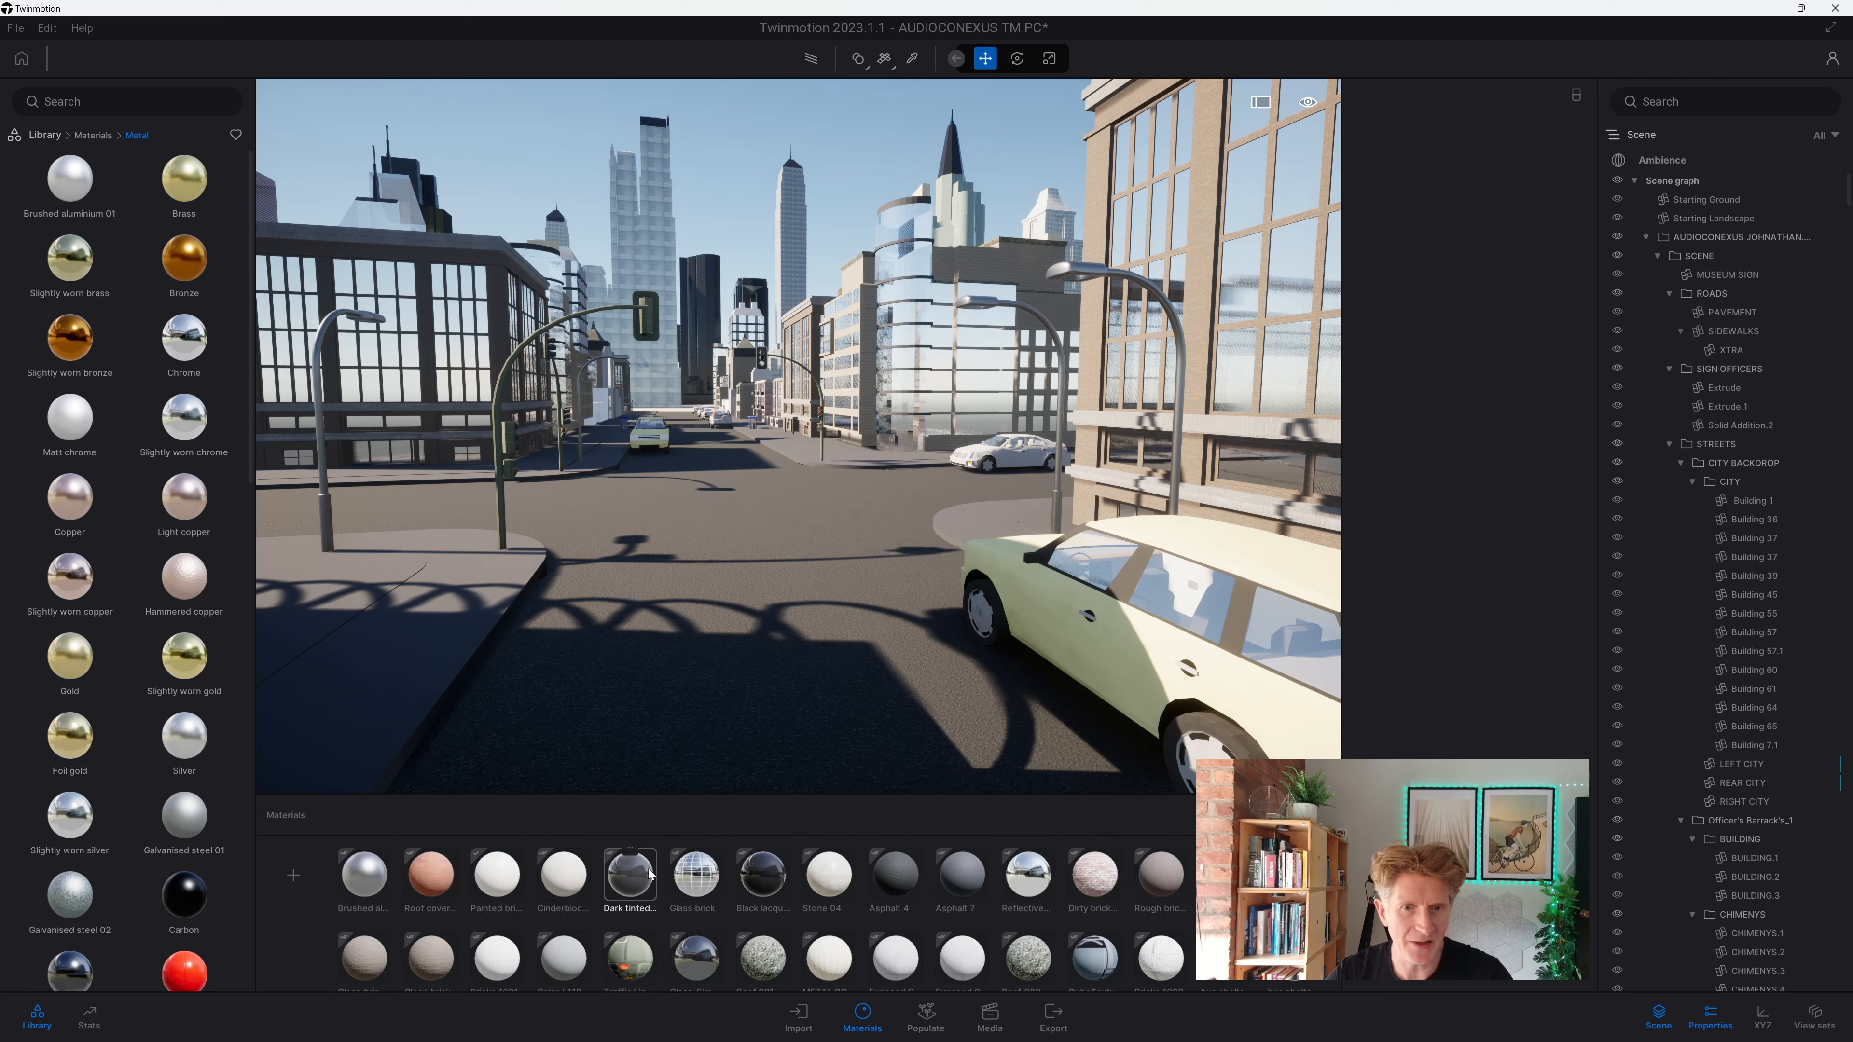
Step: Pick the pavement's Asphalt 7 material and set its grunge to 41% and its roughness to 39%
key("t")
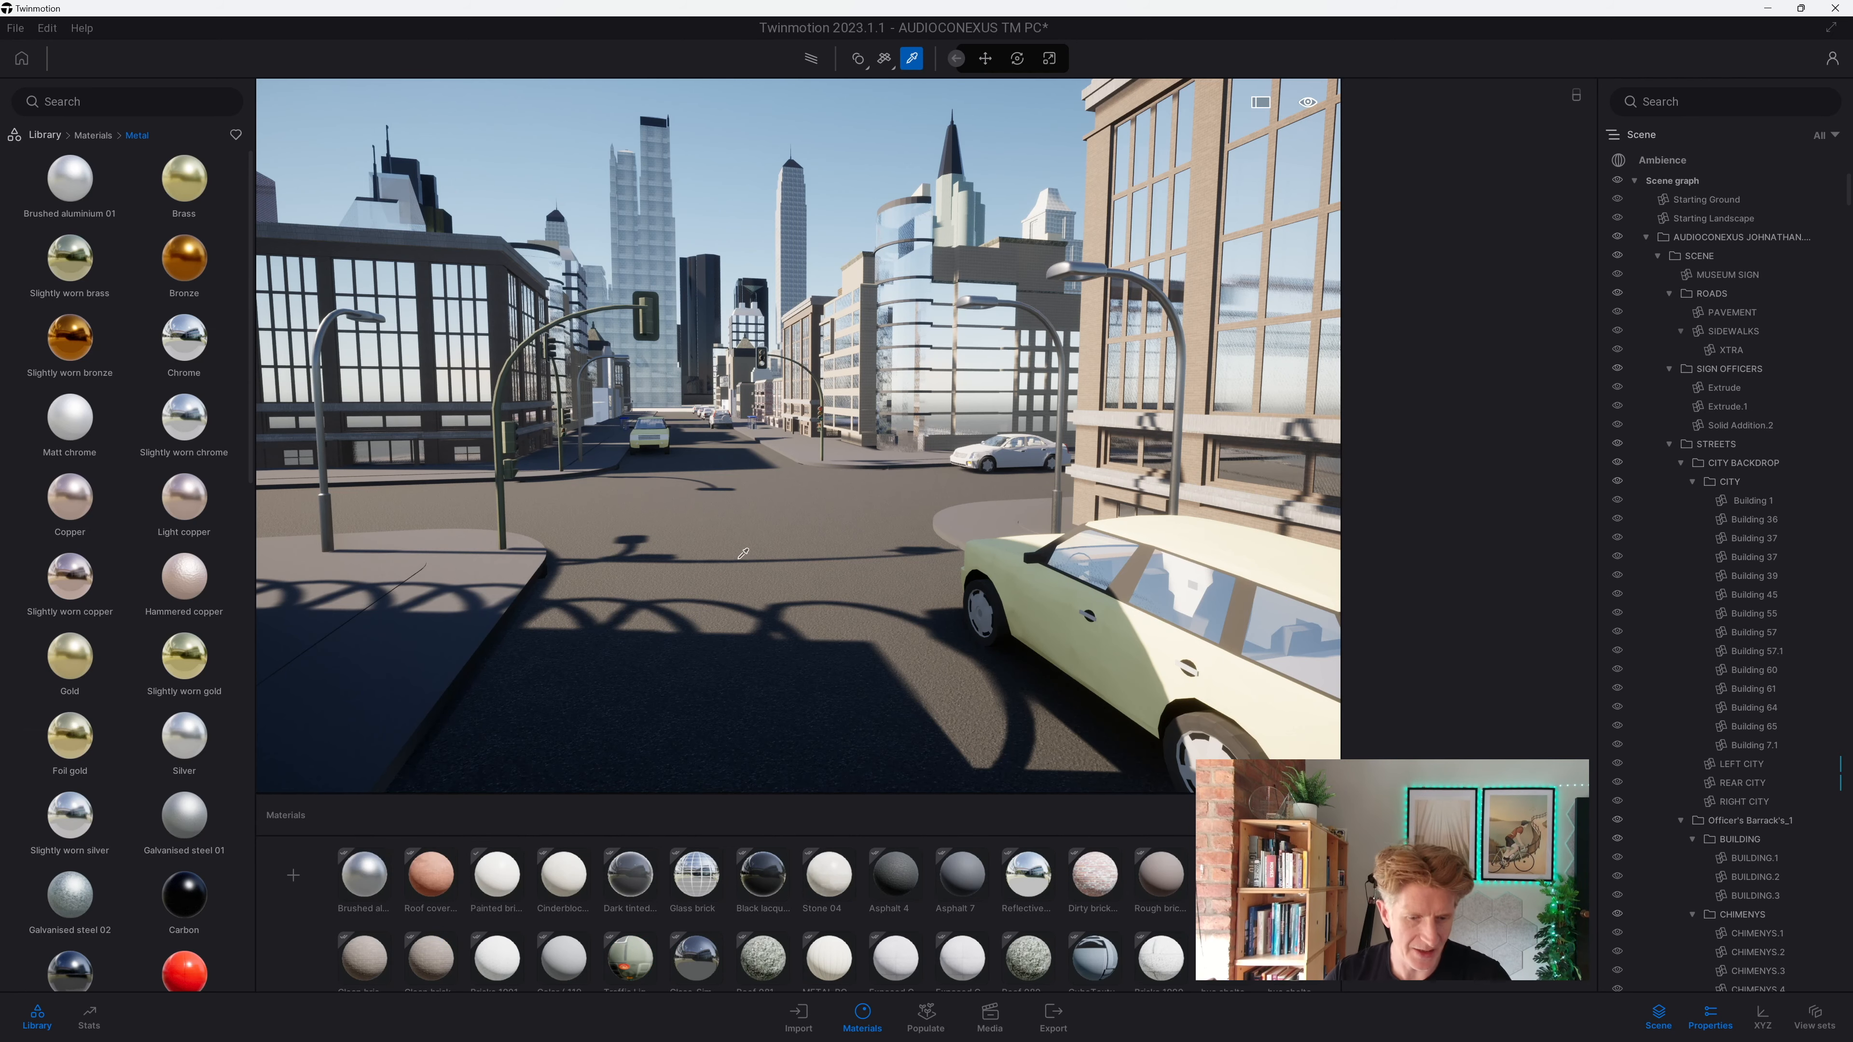
key("w")
left_click(849, 593)
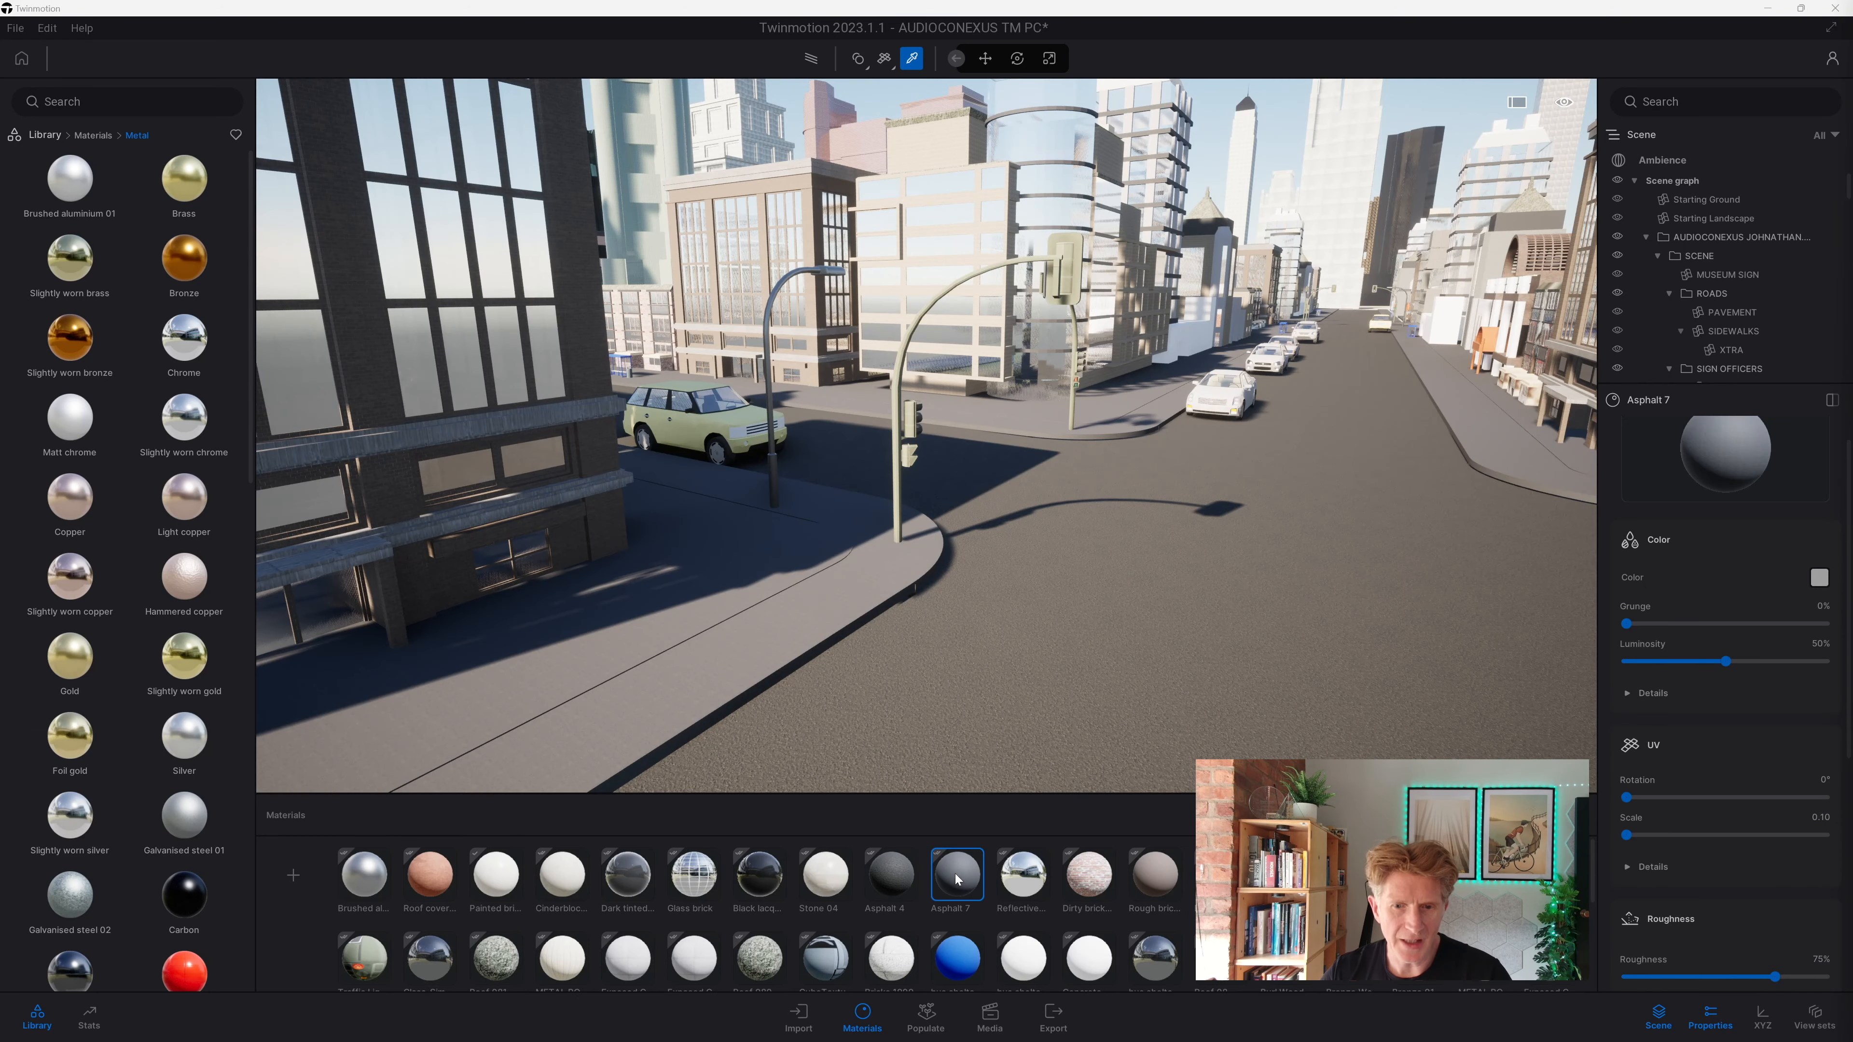
left_click_drag(1652, 626, 1709, 633)
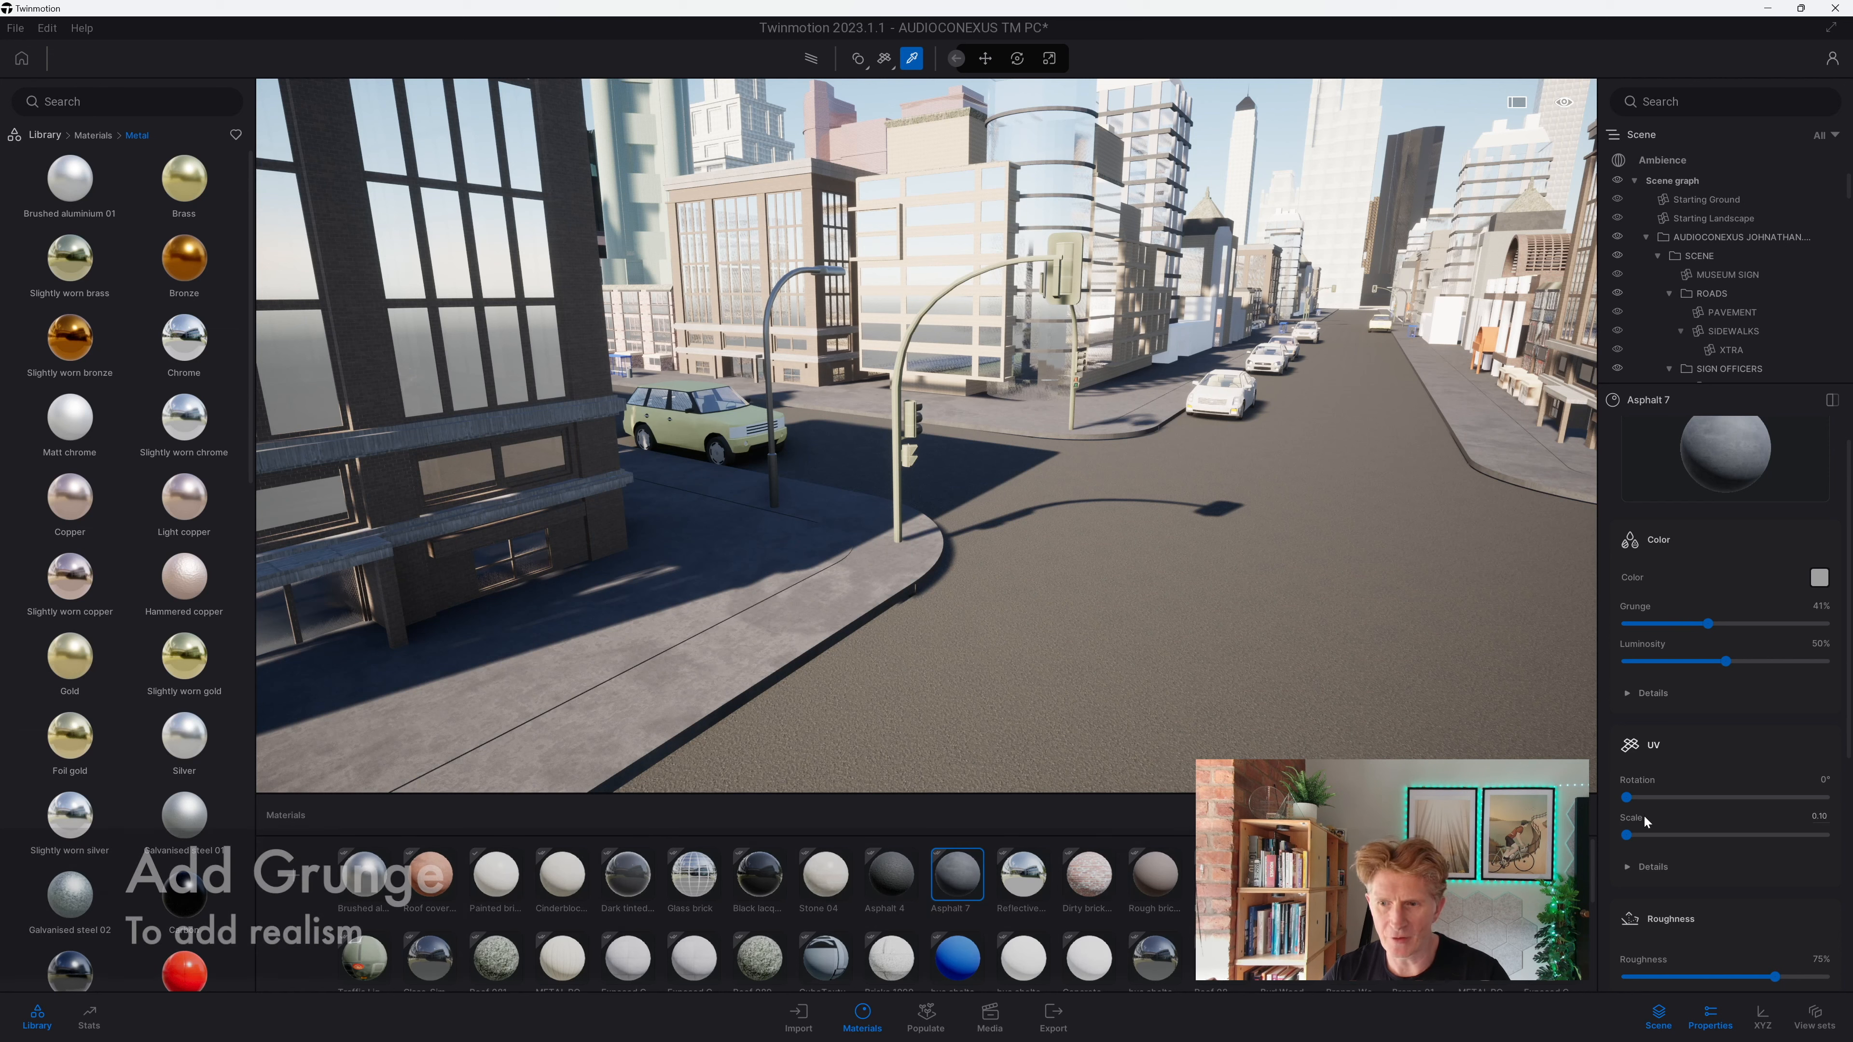
scroll(1659, 901, "down", 1)
left_click_drag(1716, 907, 1695, 905)
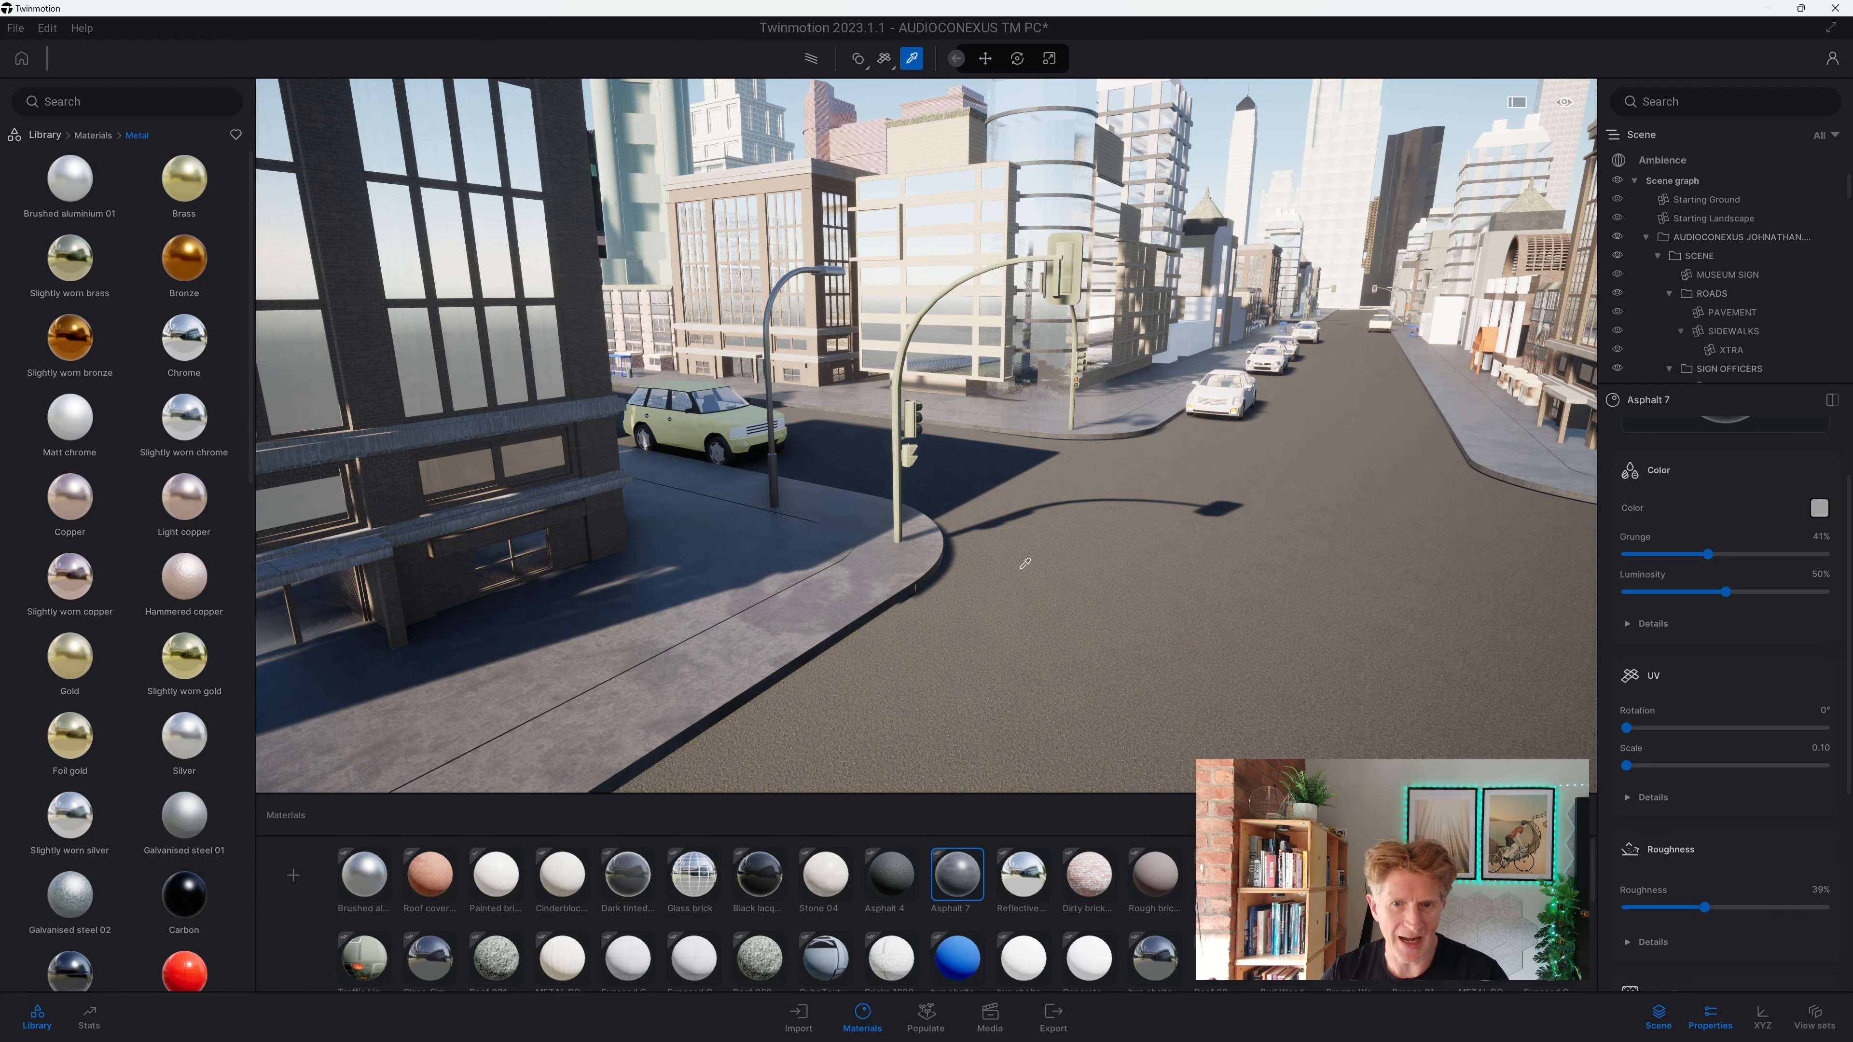
Step: Pick the road's Asphalt 4 material and set its grunge to 48%
left_click(1056, 715)
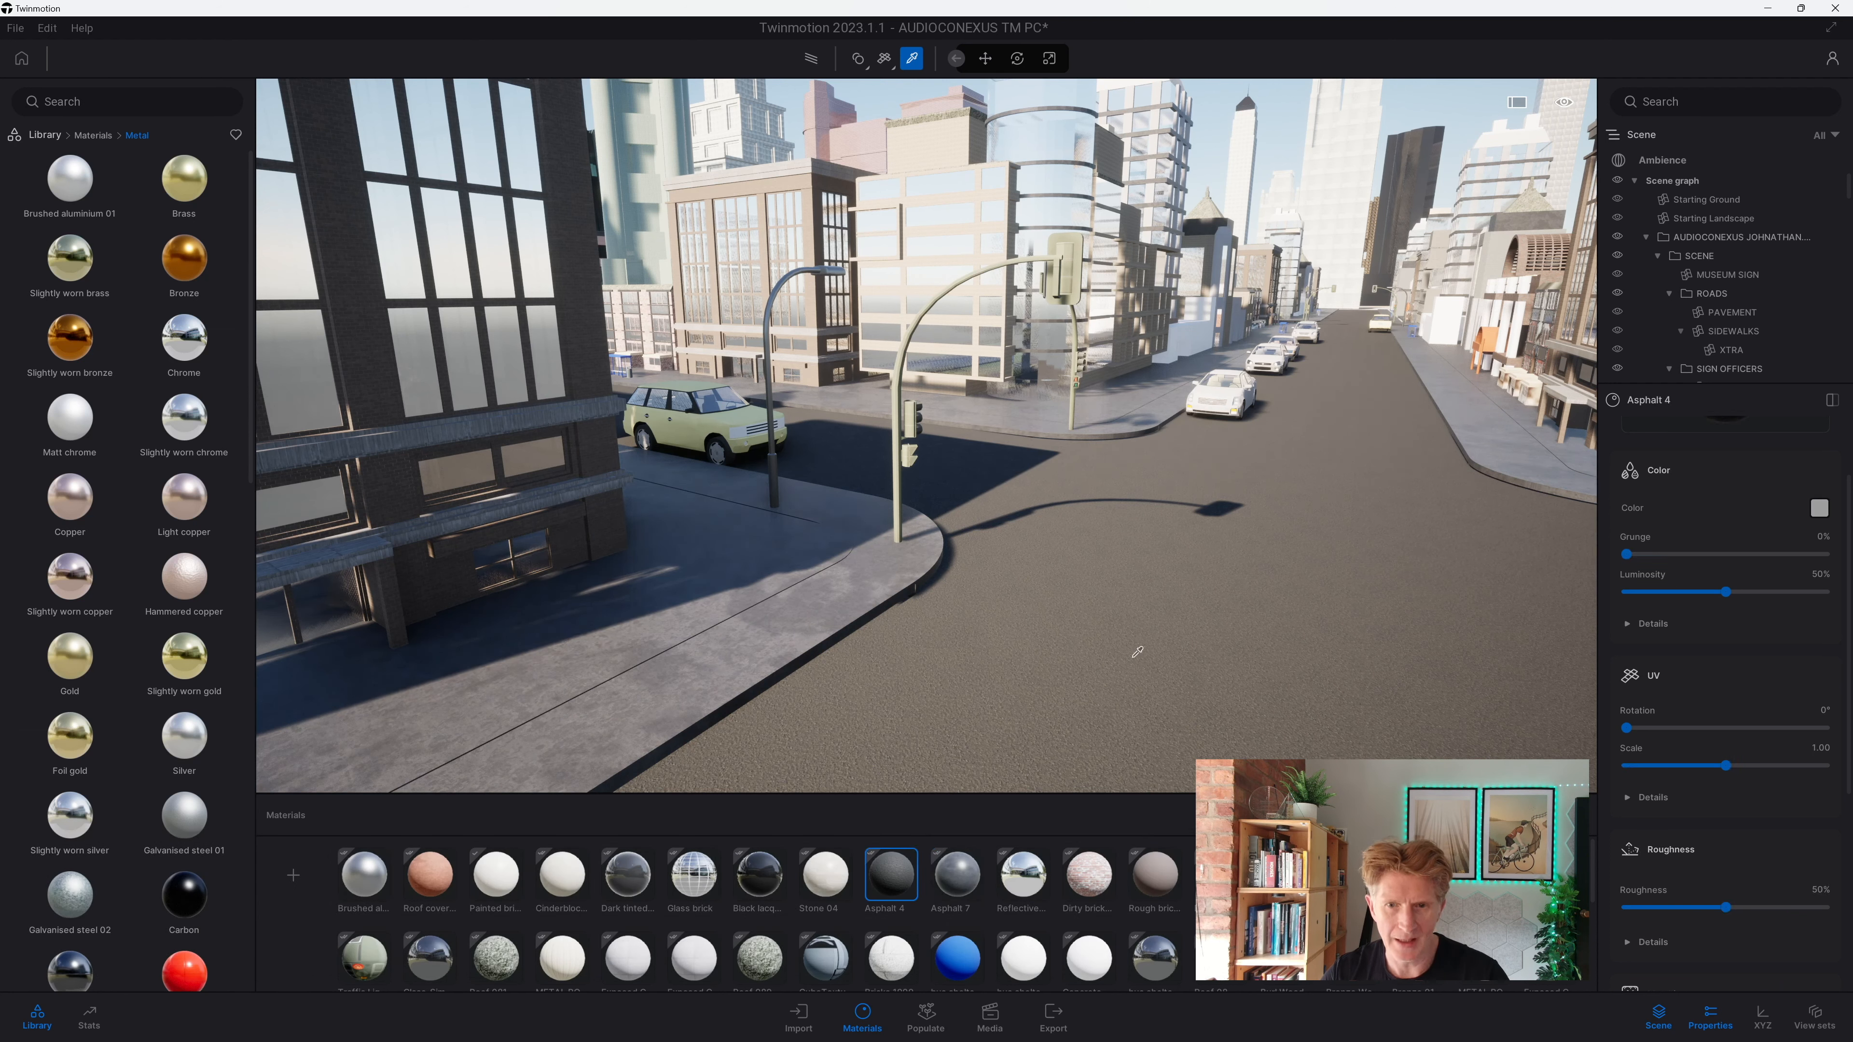
left_click_drag(1635, 552, 1728, 561)
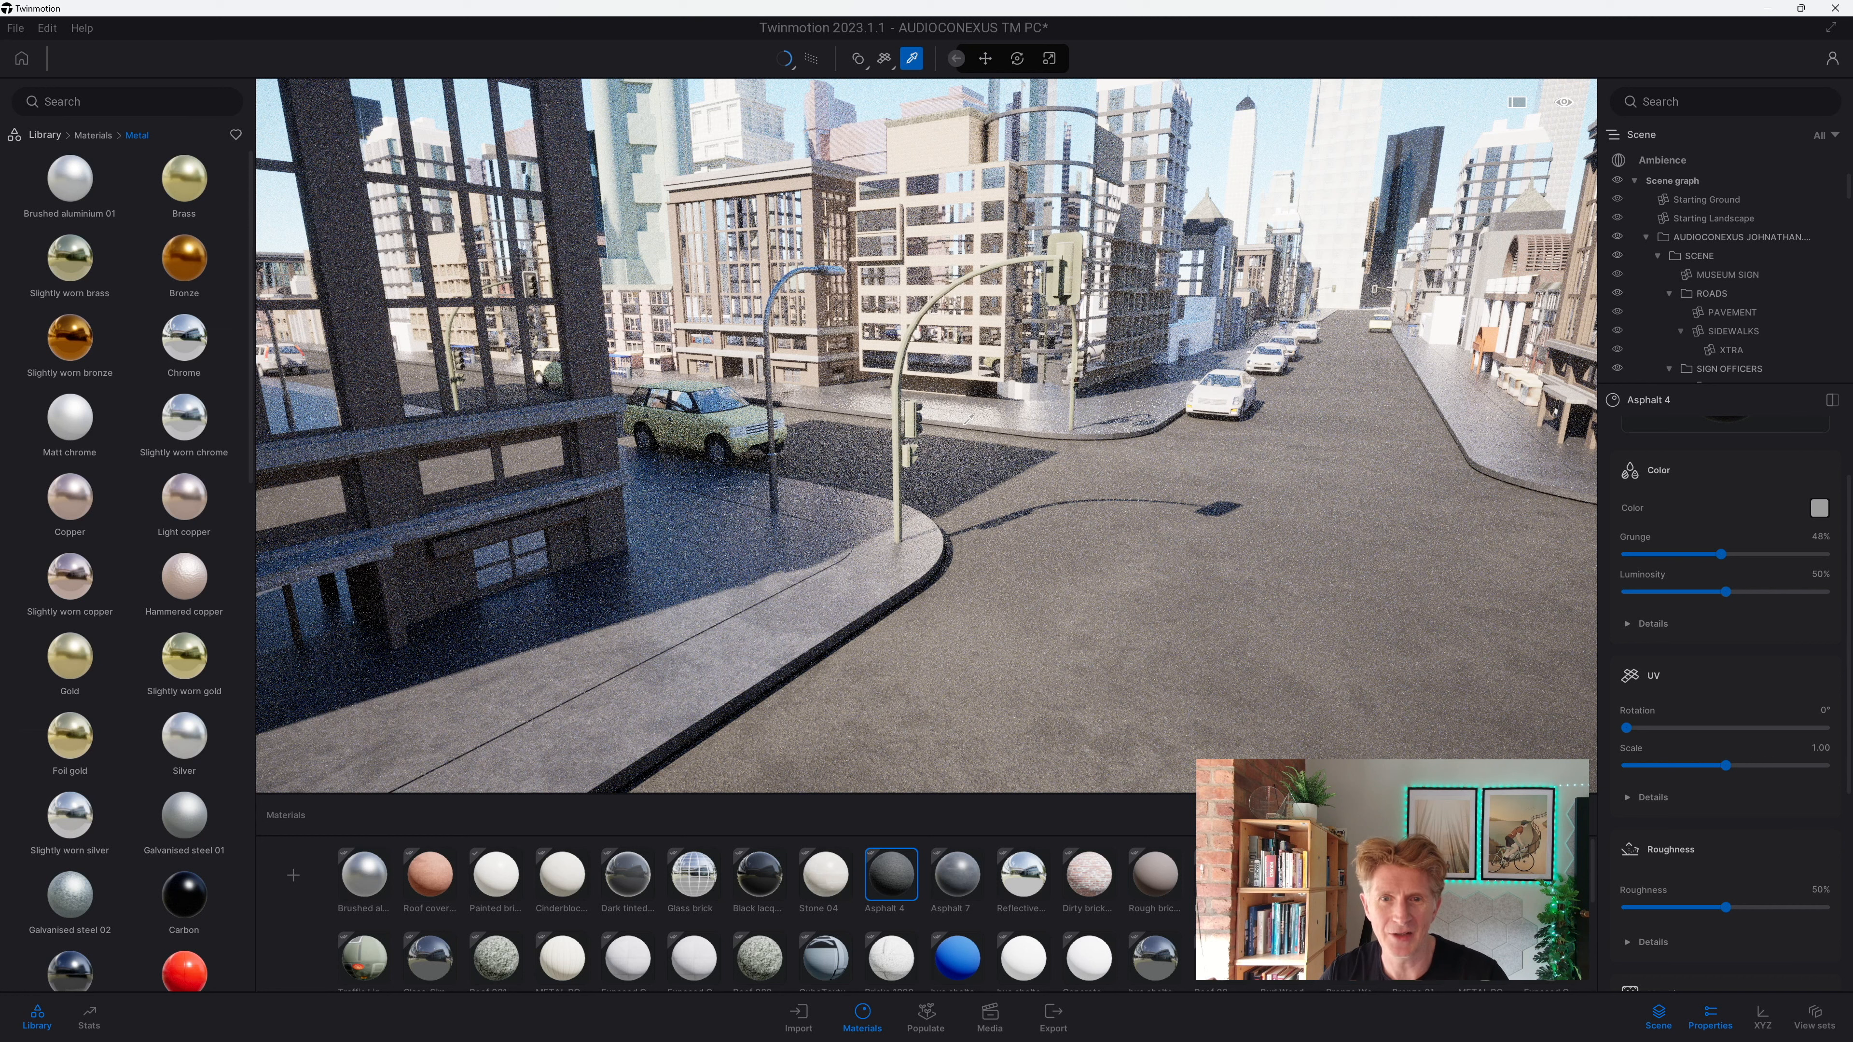
Step: Set the path tracer quality to Low, preview the street junction with it, and return to the real-time view
left_click(785, 62)
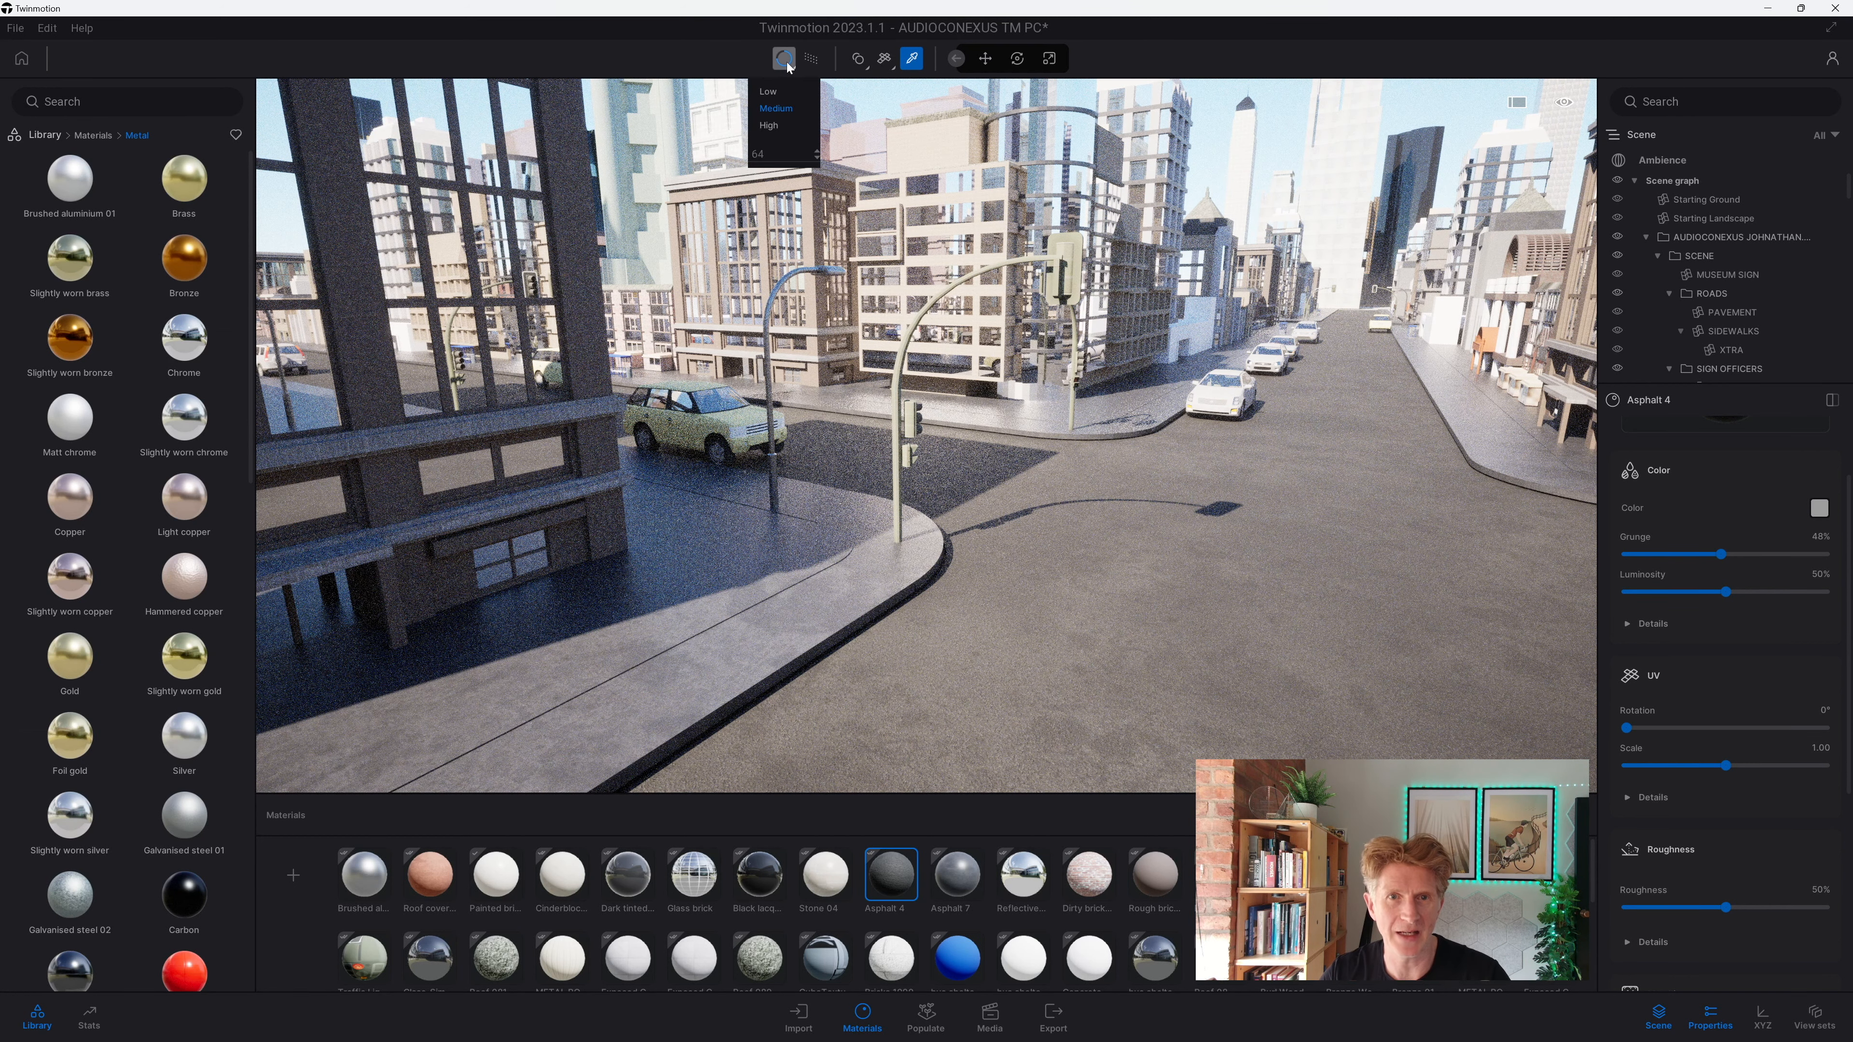
left_click(775, 93)
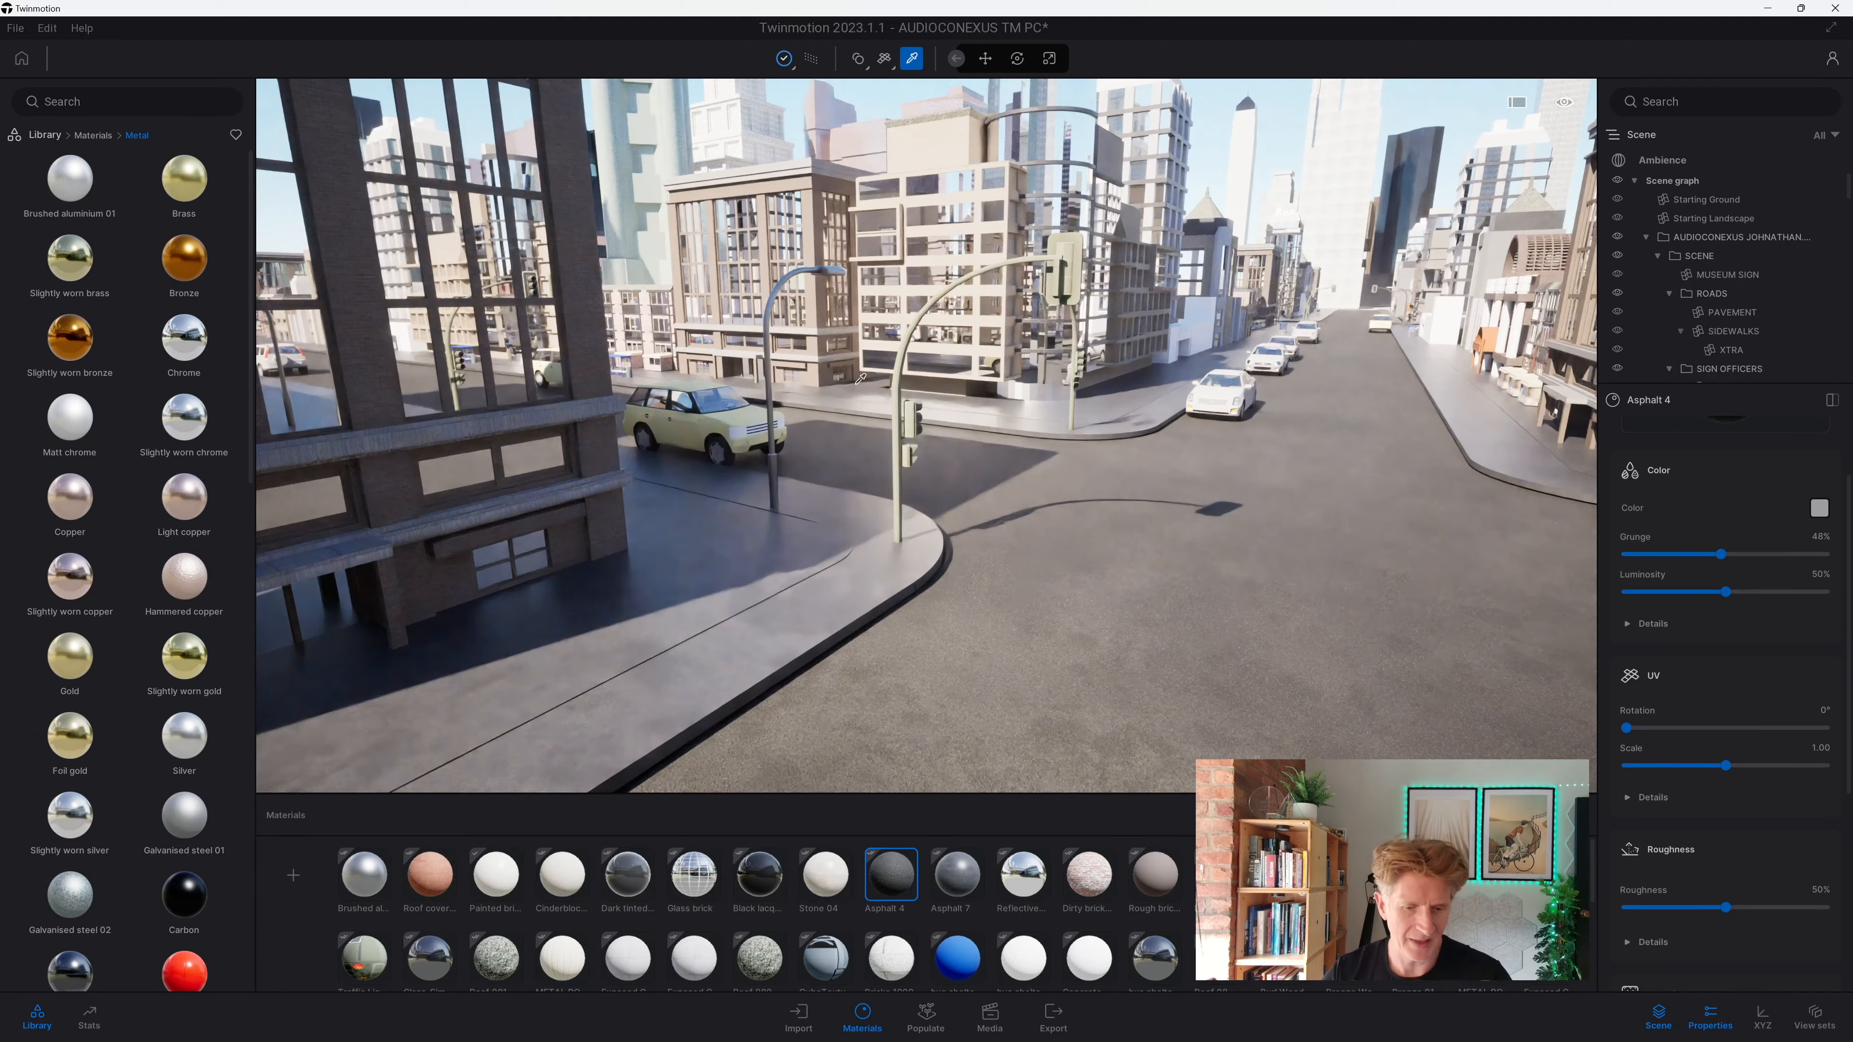
scroll(864, 385, "up", 3)
scroll(865, 384, "up", 5)
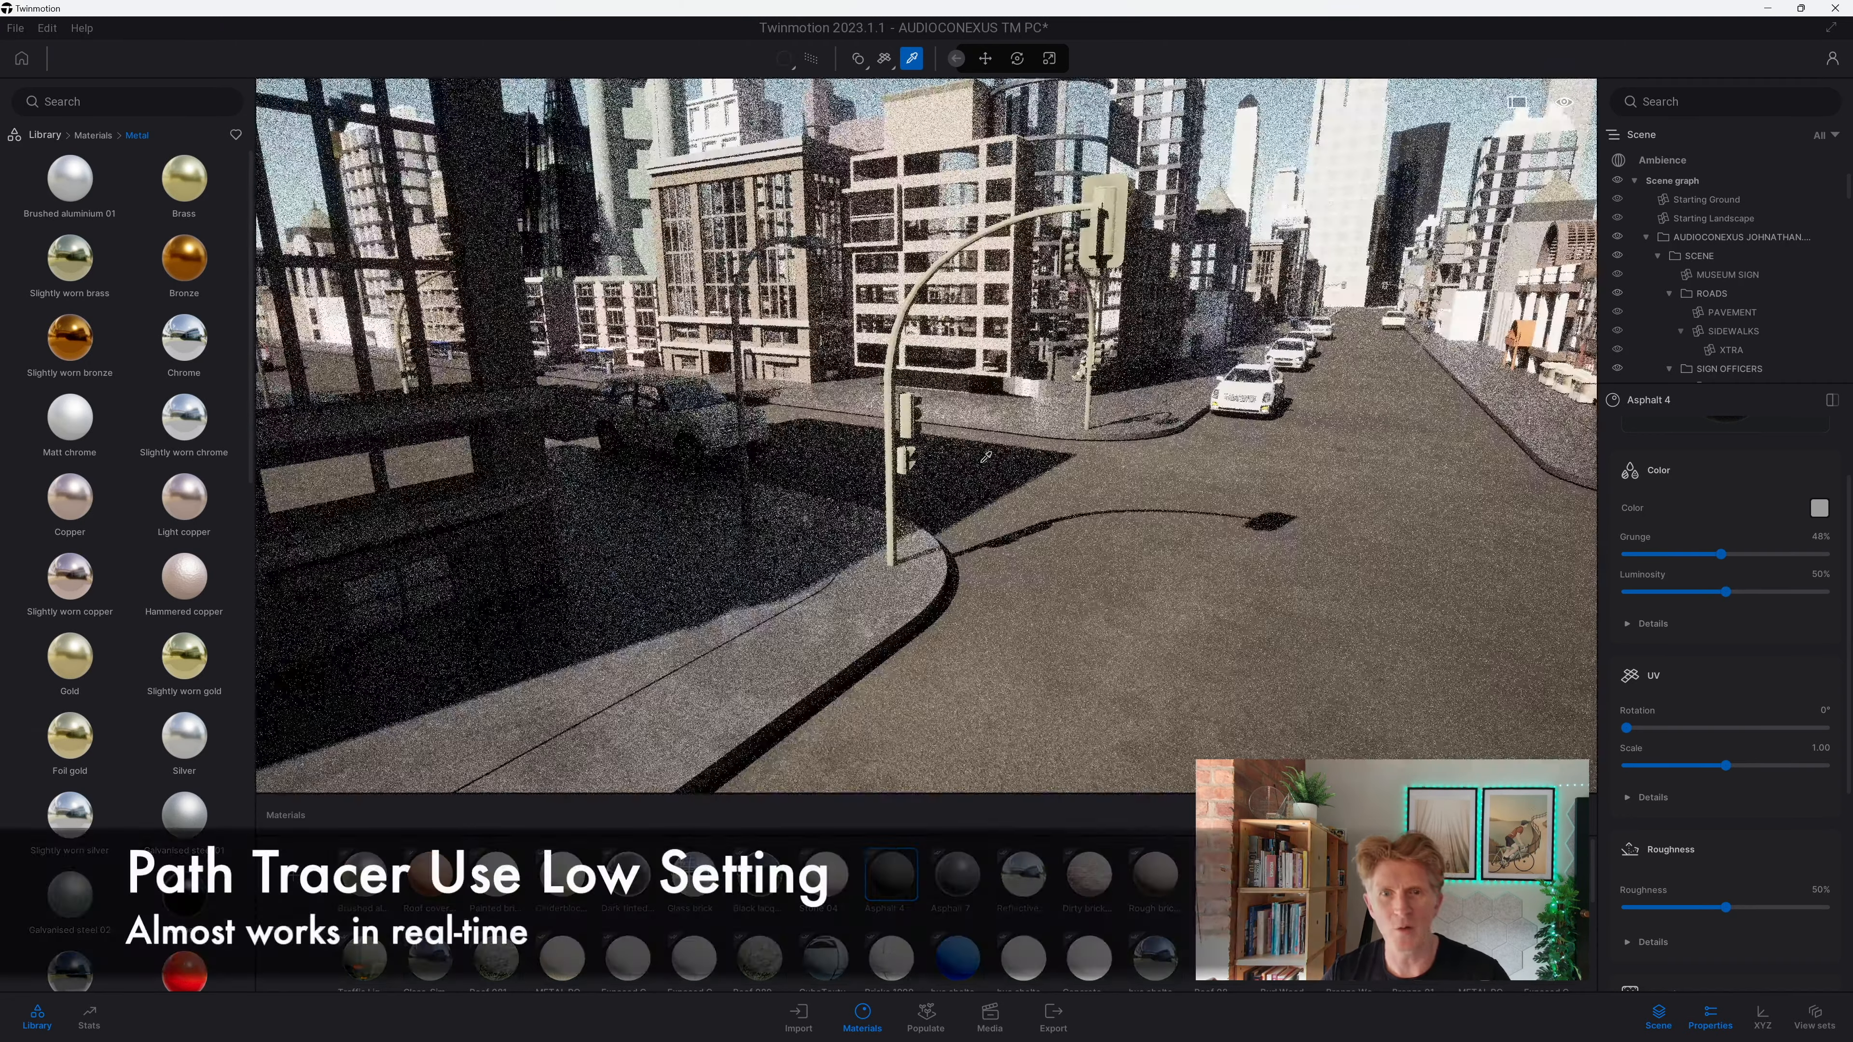
right_click_drag(864, 385, 870, 322)
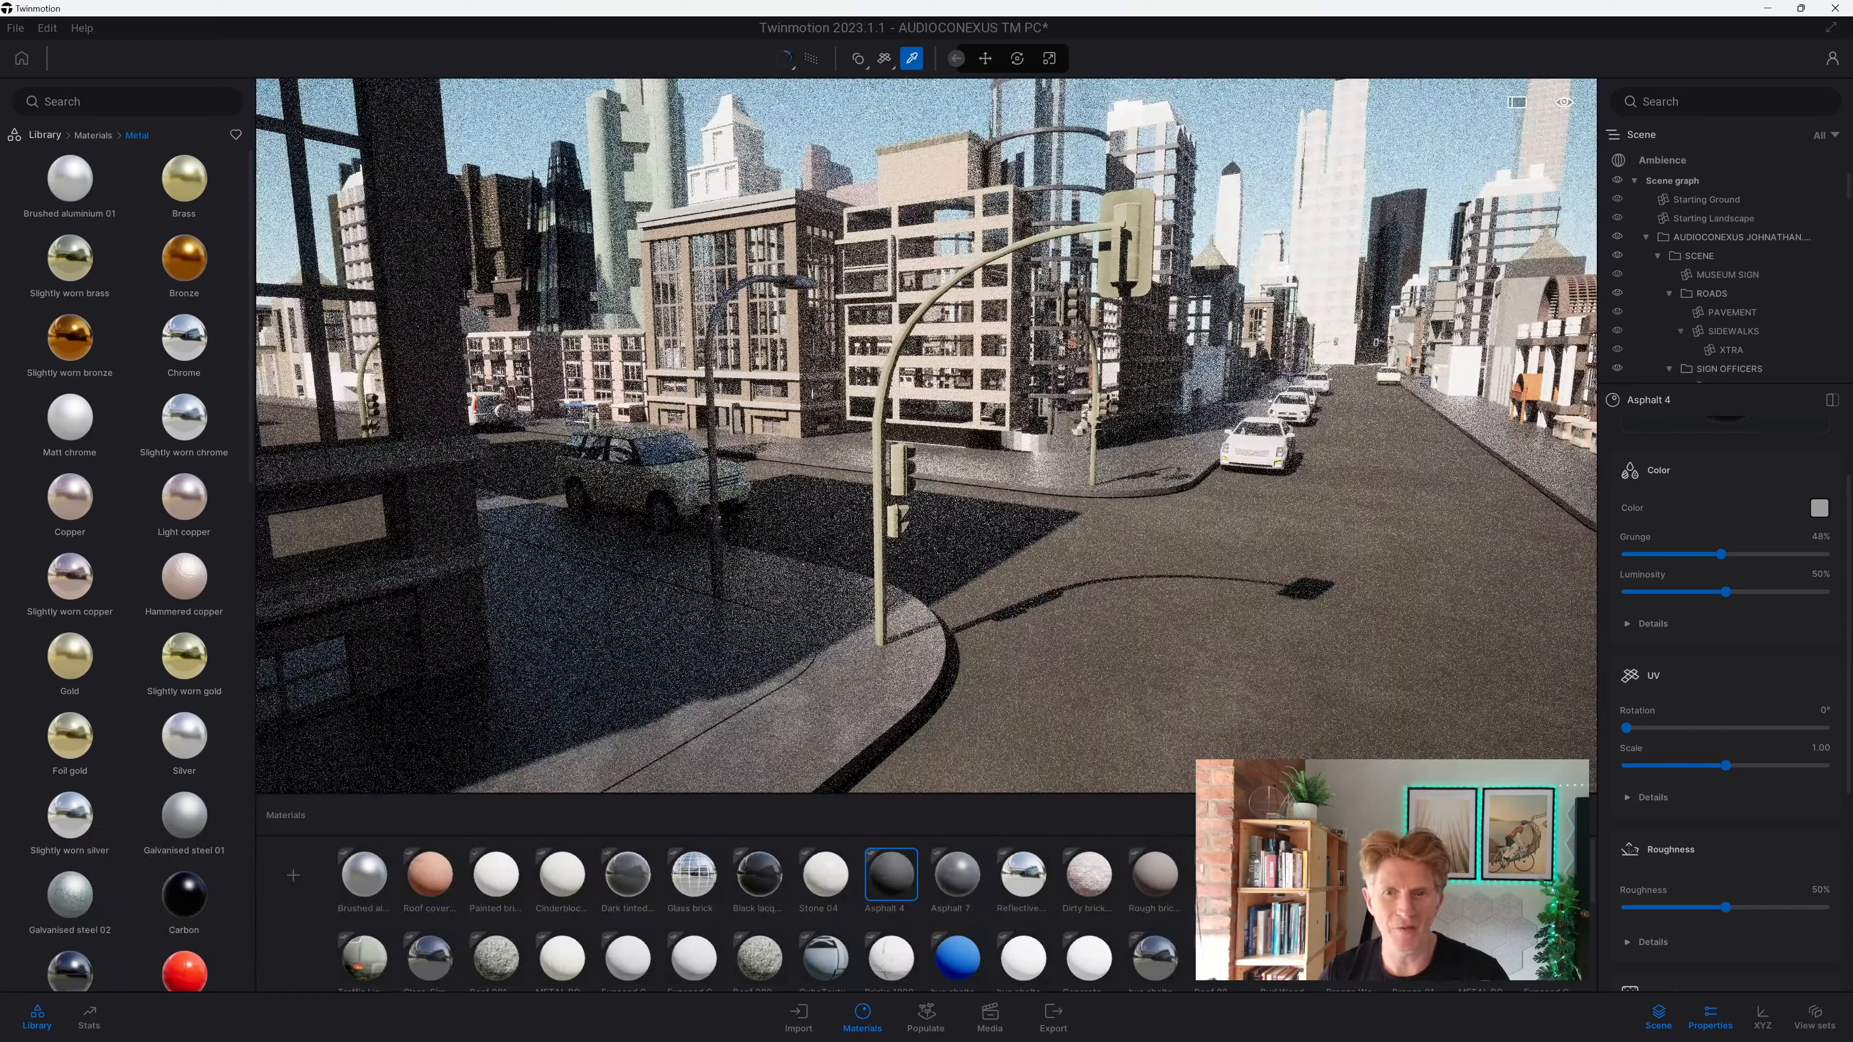
left_click(1036, 394)
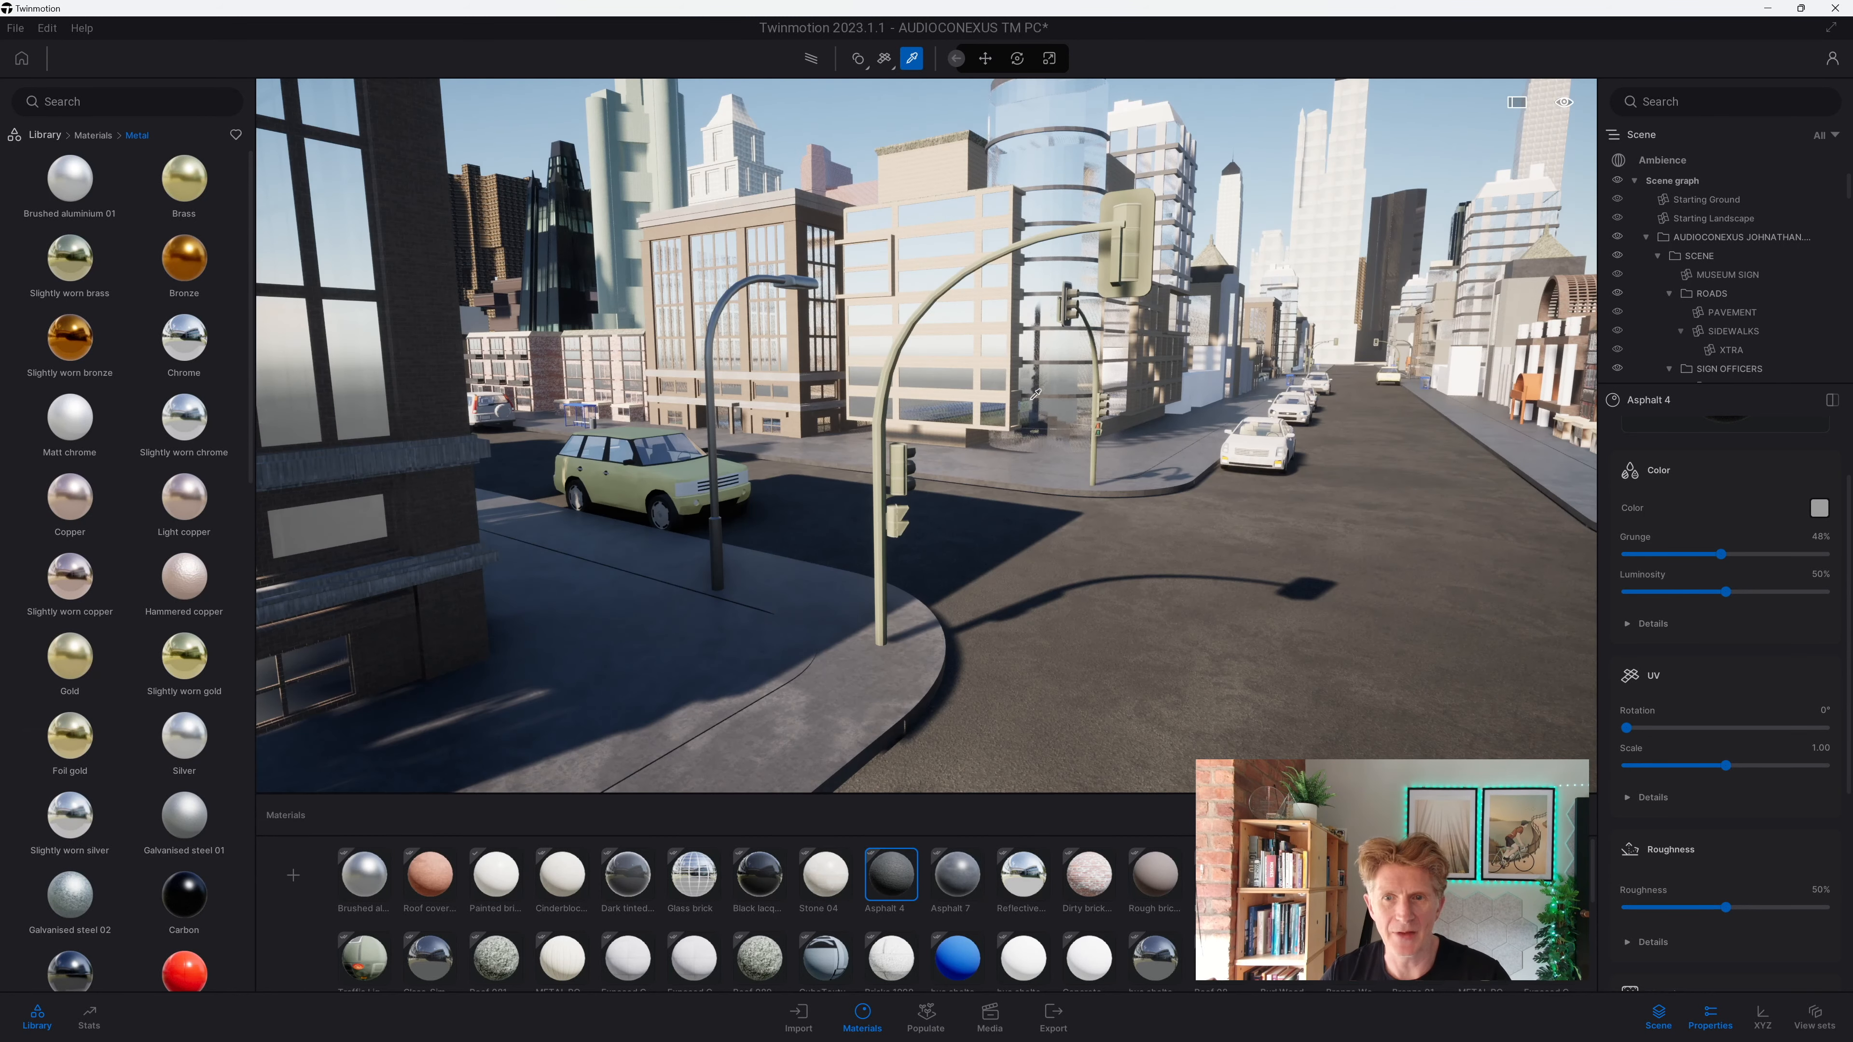
Step: Apply a fresh Brushed aluminium 01 material to the traffic light poles and darken its colour to RGB 97, 97, 97
key("d")
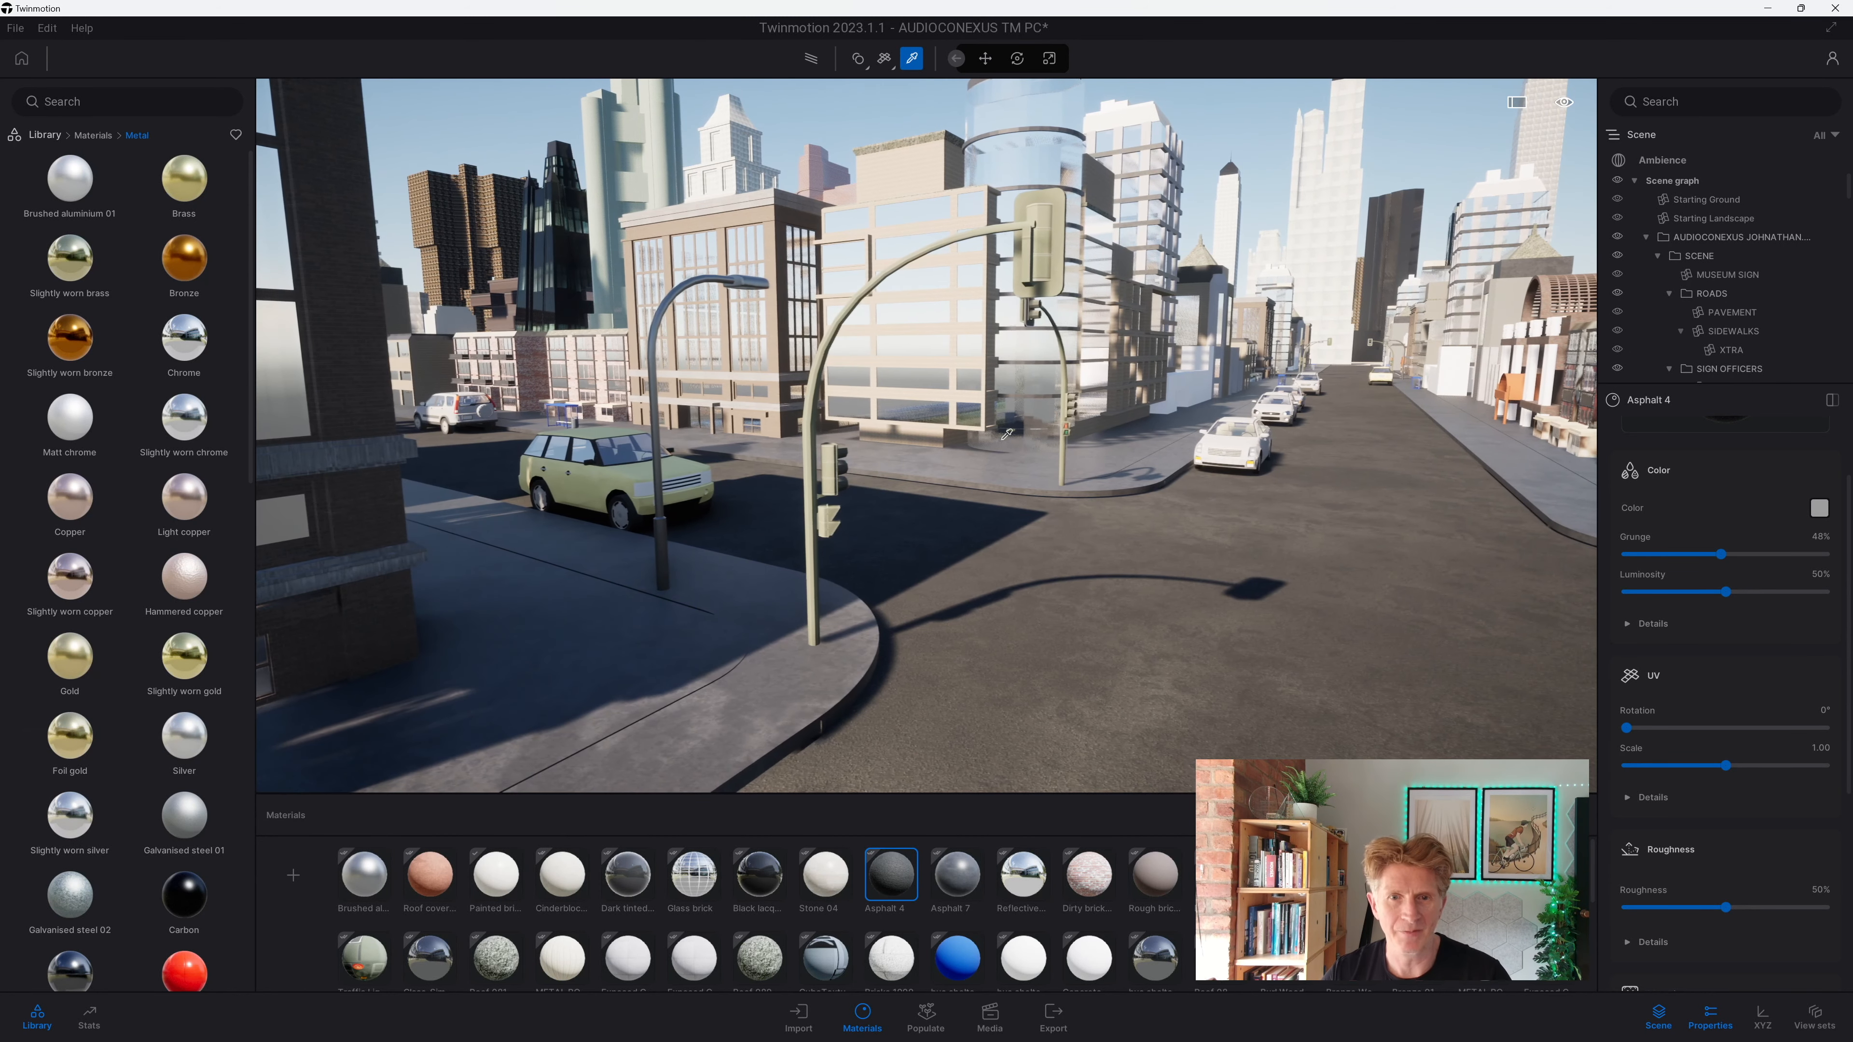
left_click_drag(76, 189, 630, 310)
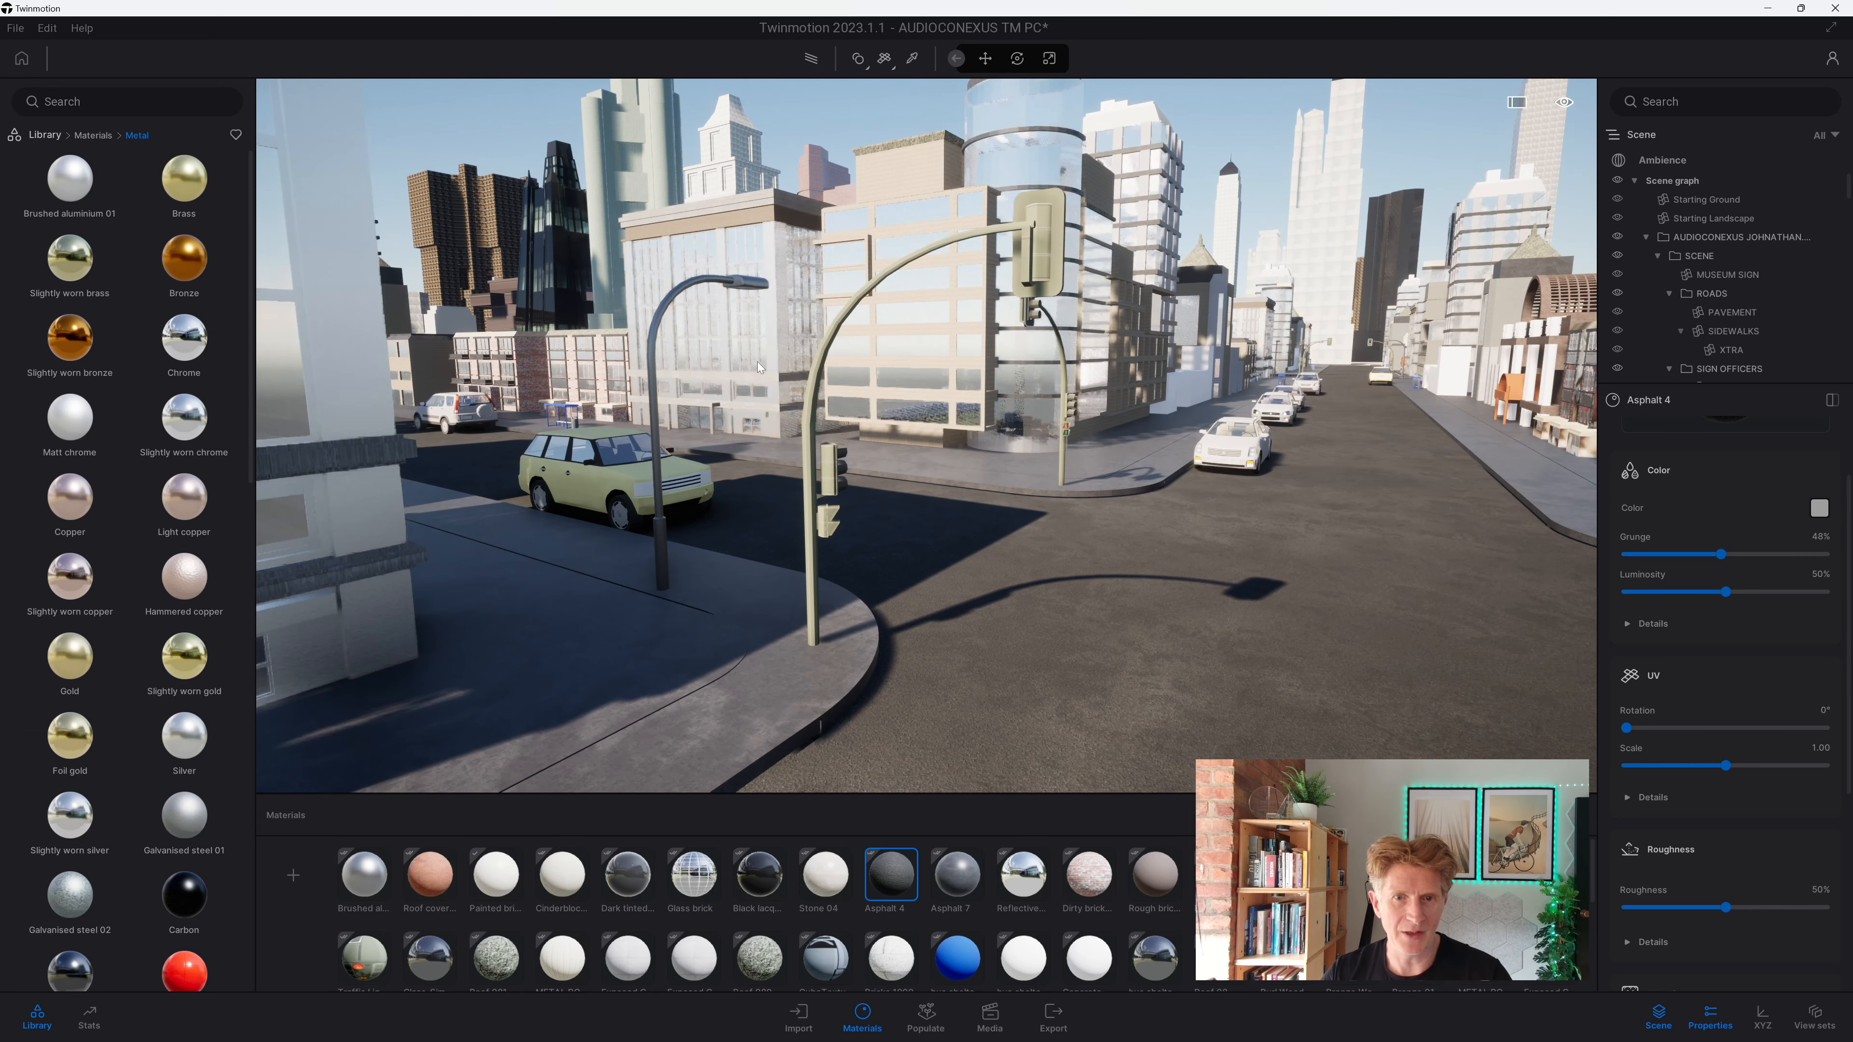
left_click_drag(810, 406, 811, 408)
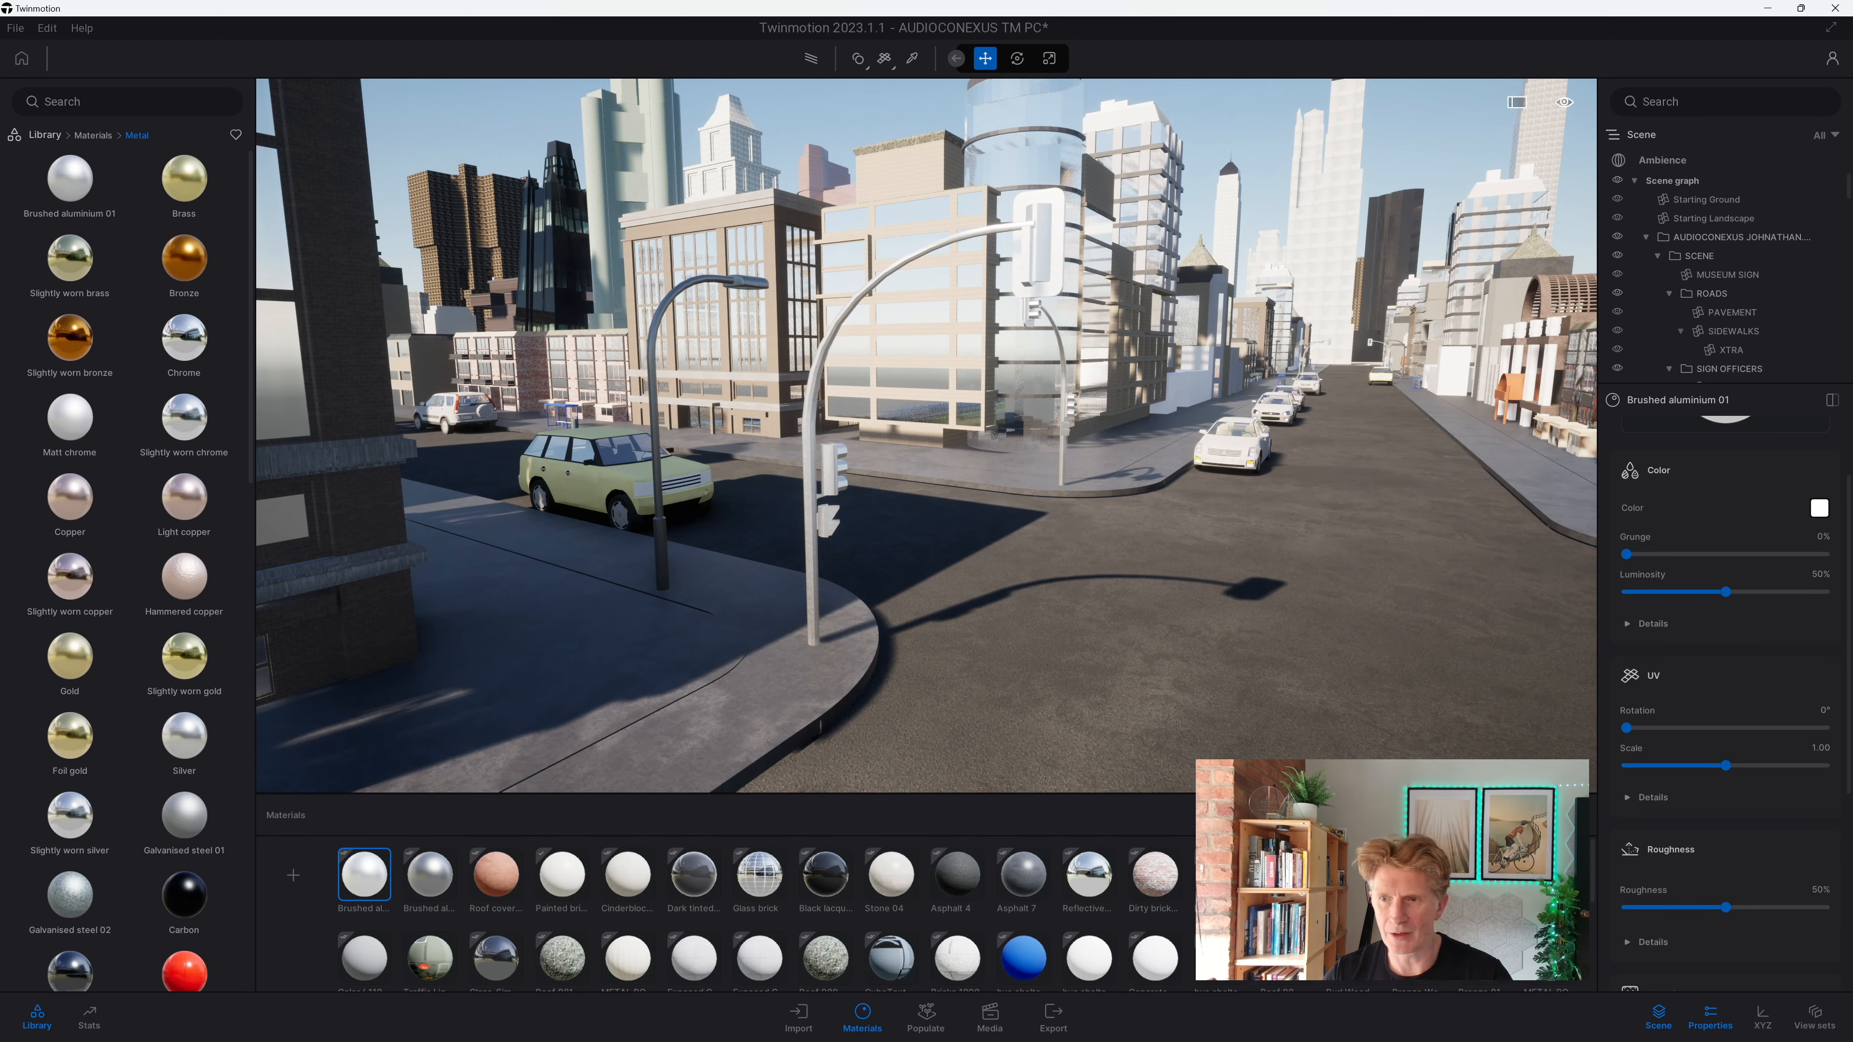
left_click(1818, 511)
left_click_drag(912, 473, 914, 533)
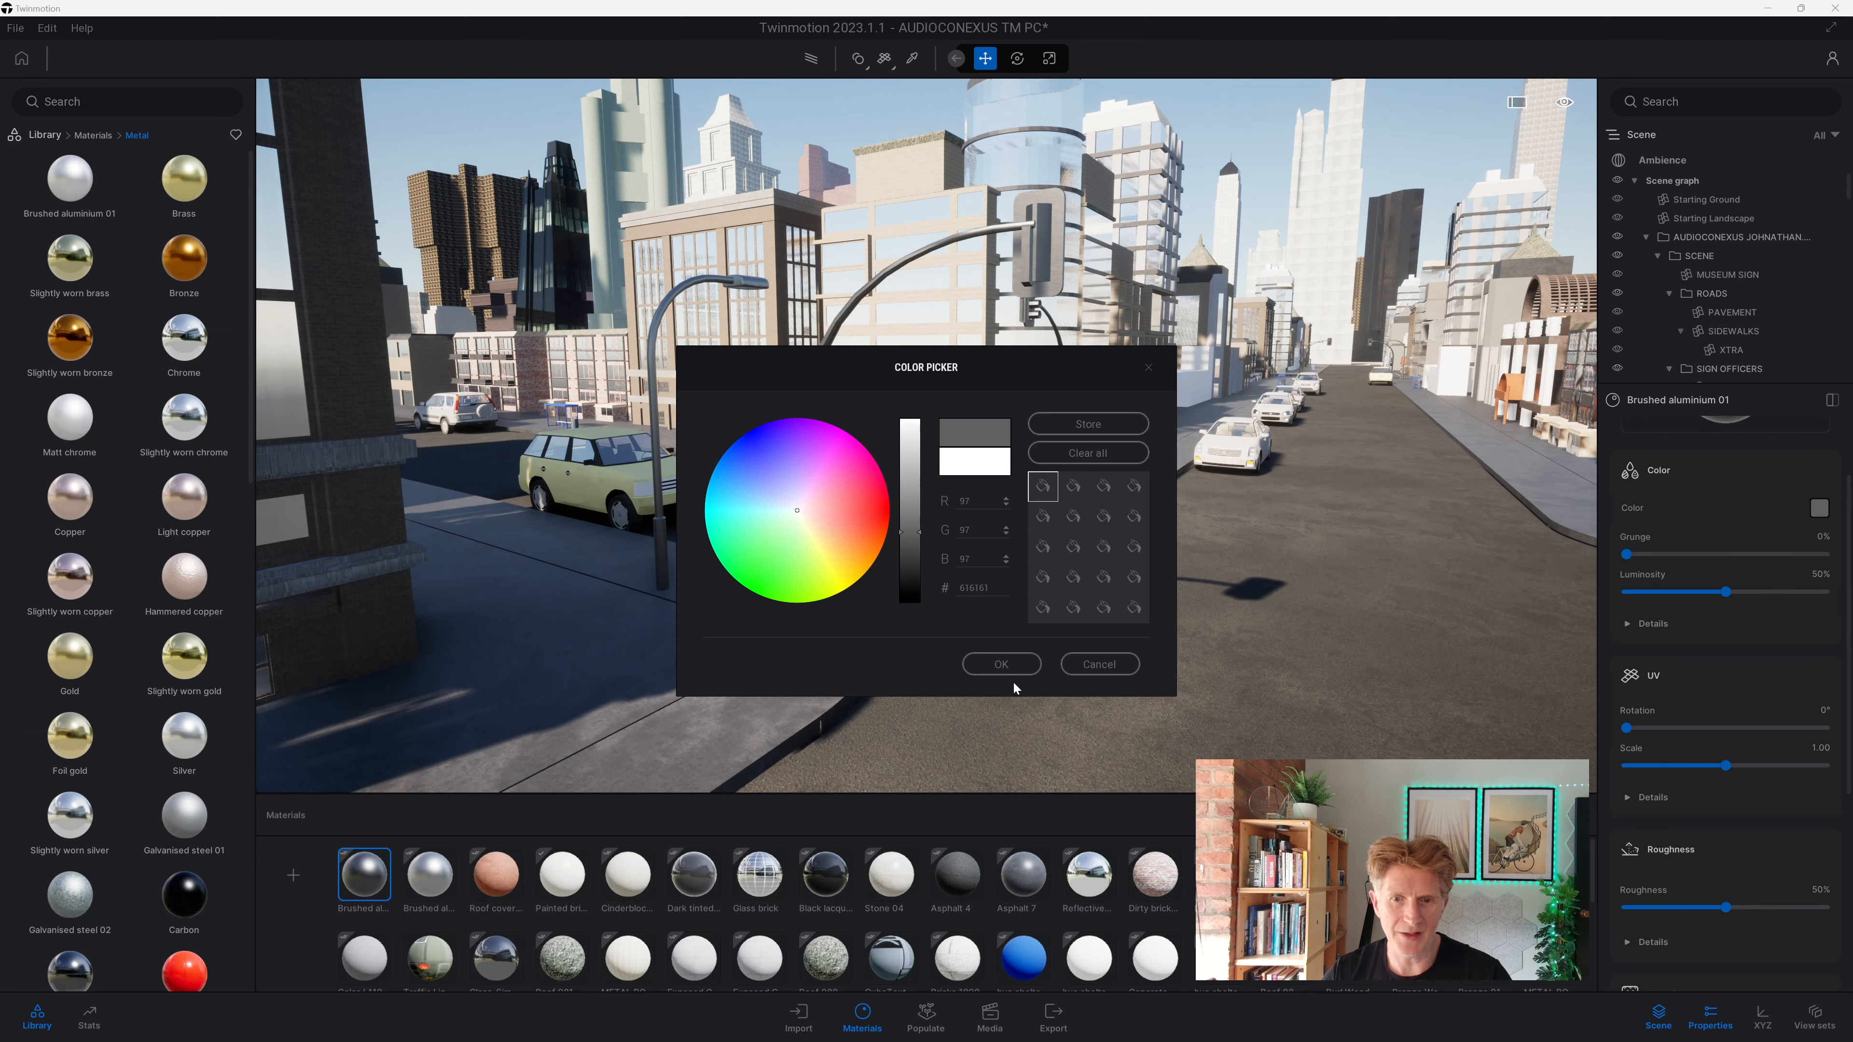
left_click(1011, 664)
Step: Select the imported cars on the street, search the scene graph for "cars", and delete the CARS' Instance group
right_click_drag(1012, 664, 1459, 649)
key("w")
right_click_drag(856, 612, 1036, 686)
key("w")
key("e")
key("s")
right_click_drag(1077, 407, 1079, 496)
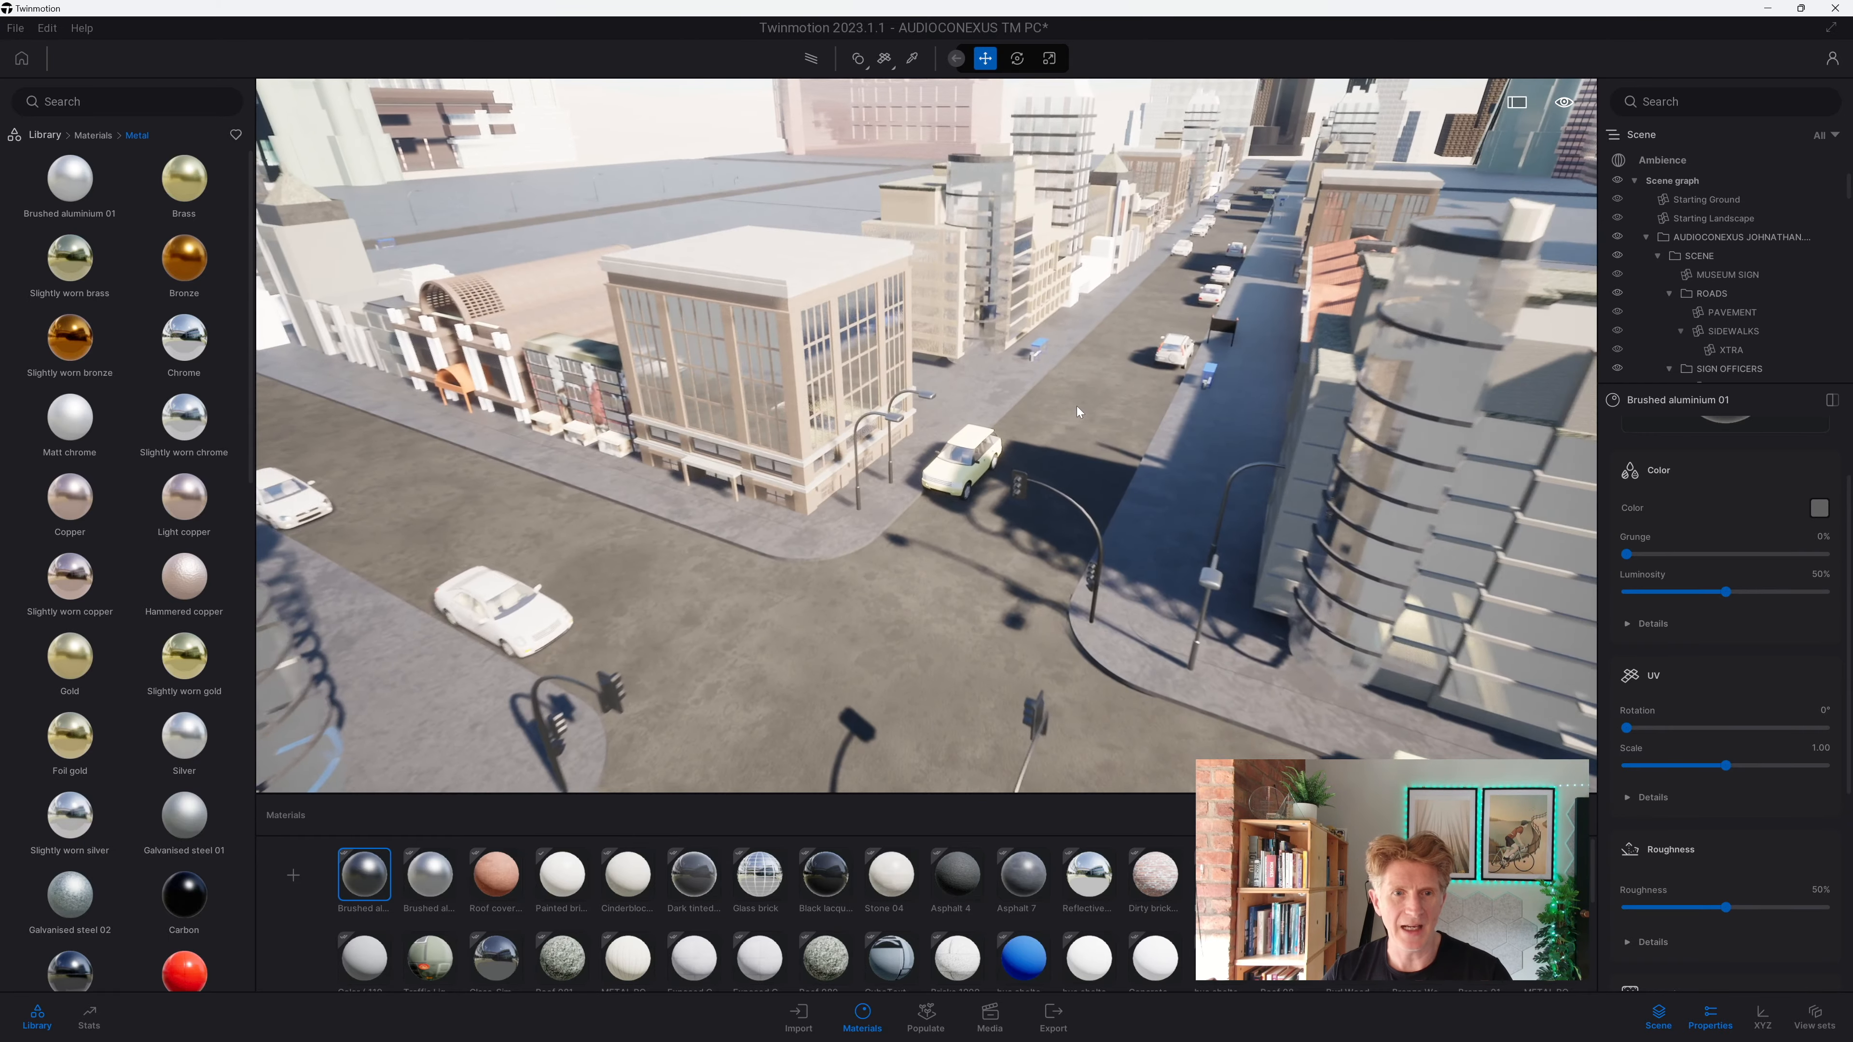
scroll(1078, 410, "up", 8)
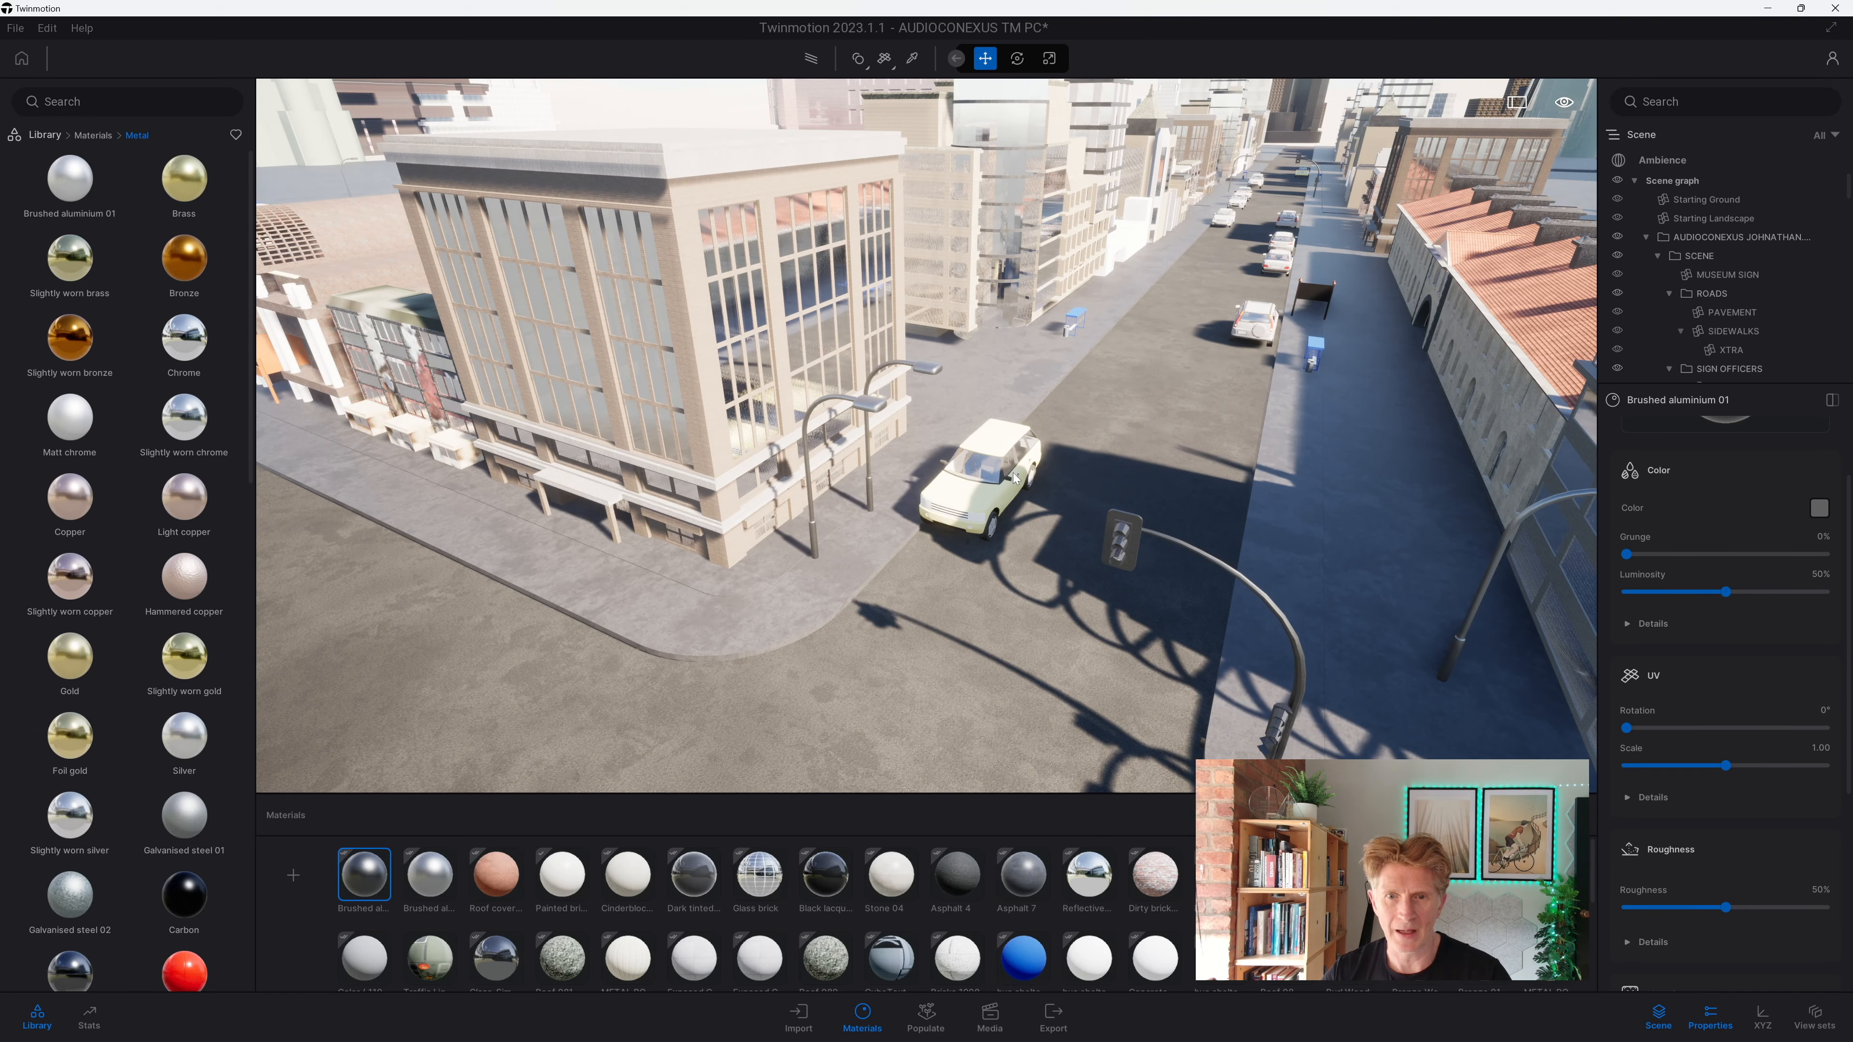
double_click(1003, 494)
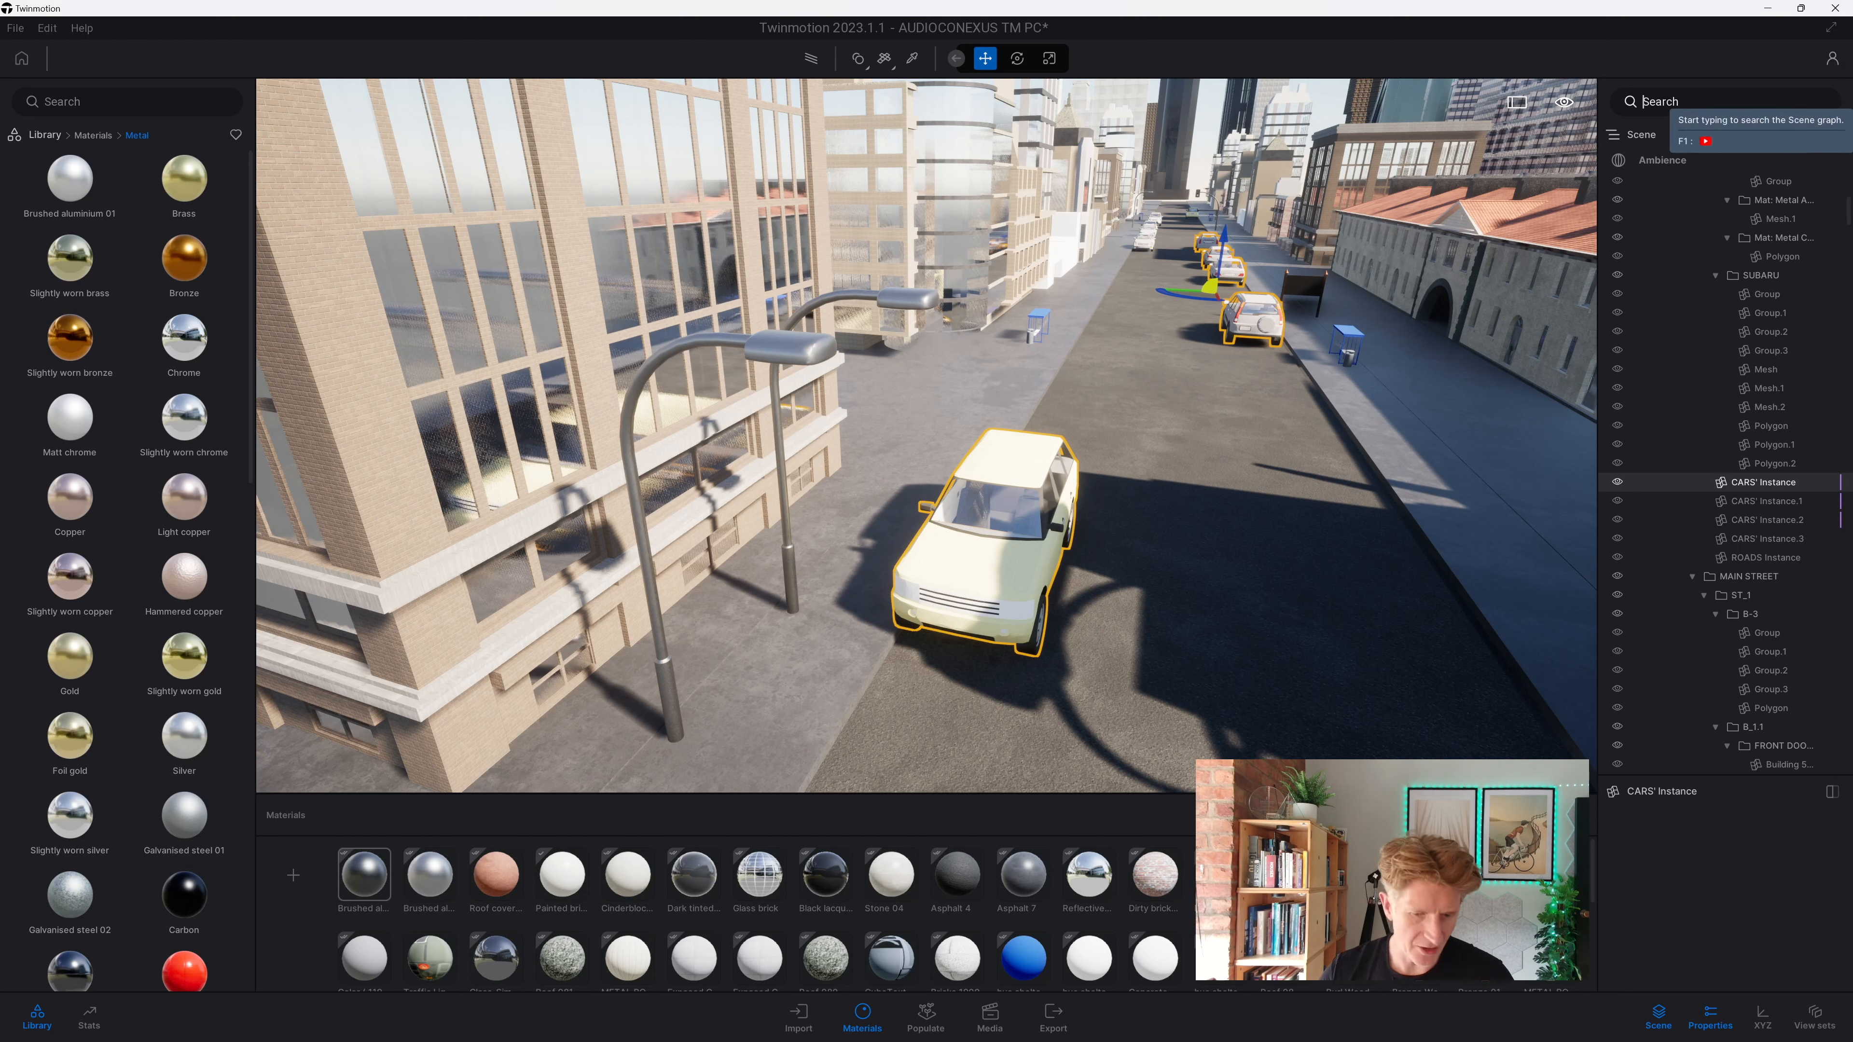
type("cars")
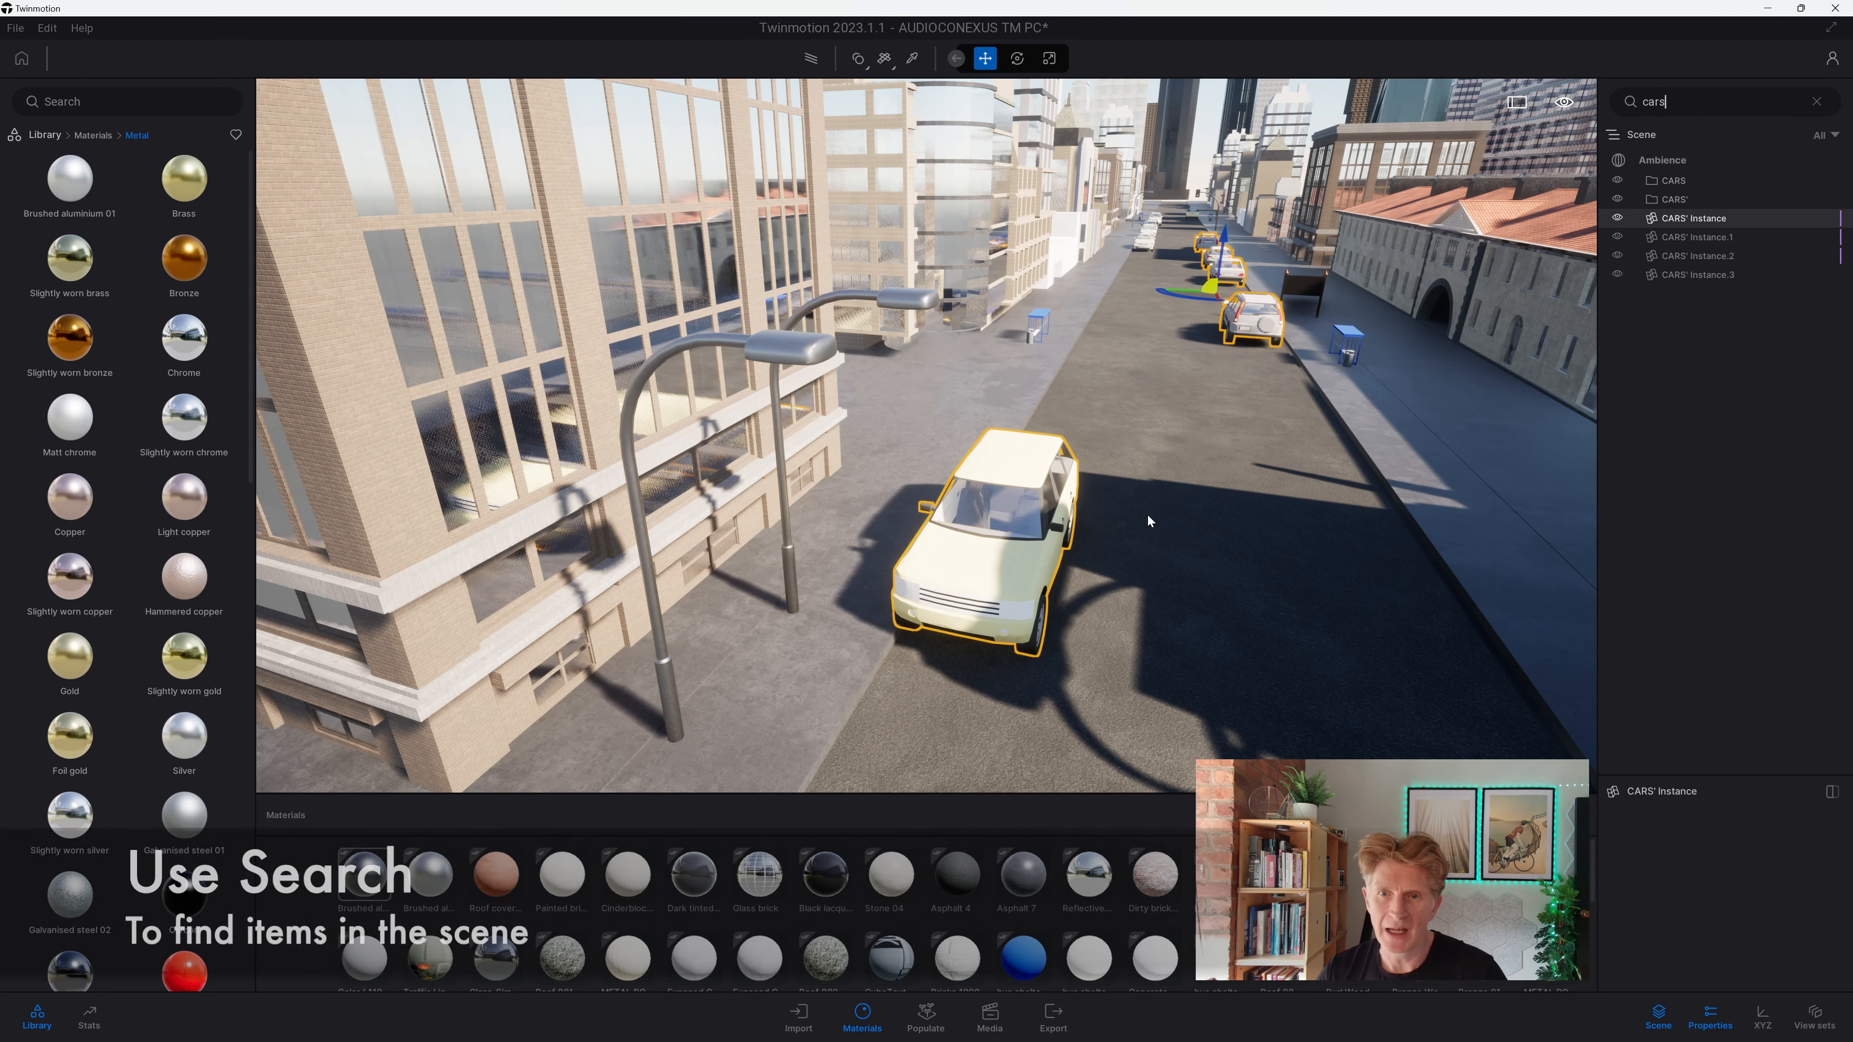
mouse_move(1229, 239)
left_mouse_down()
mouse_move(1233, 255)
mouse_move(1256, 222)
left_mouse_up()
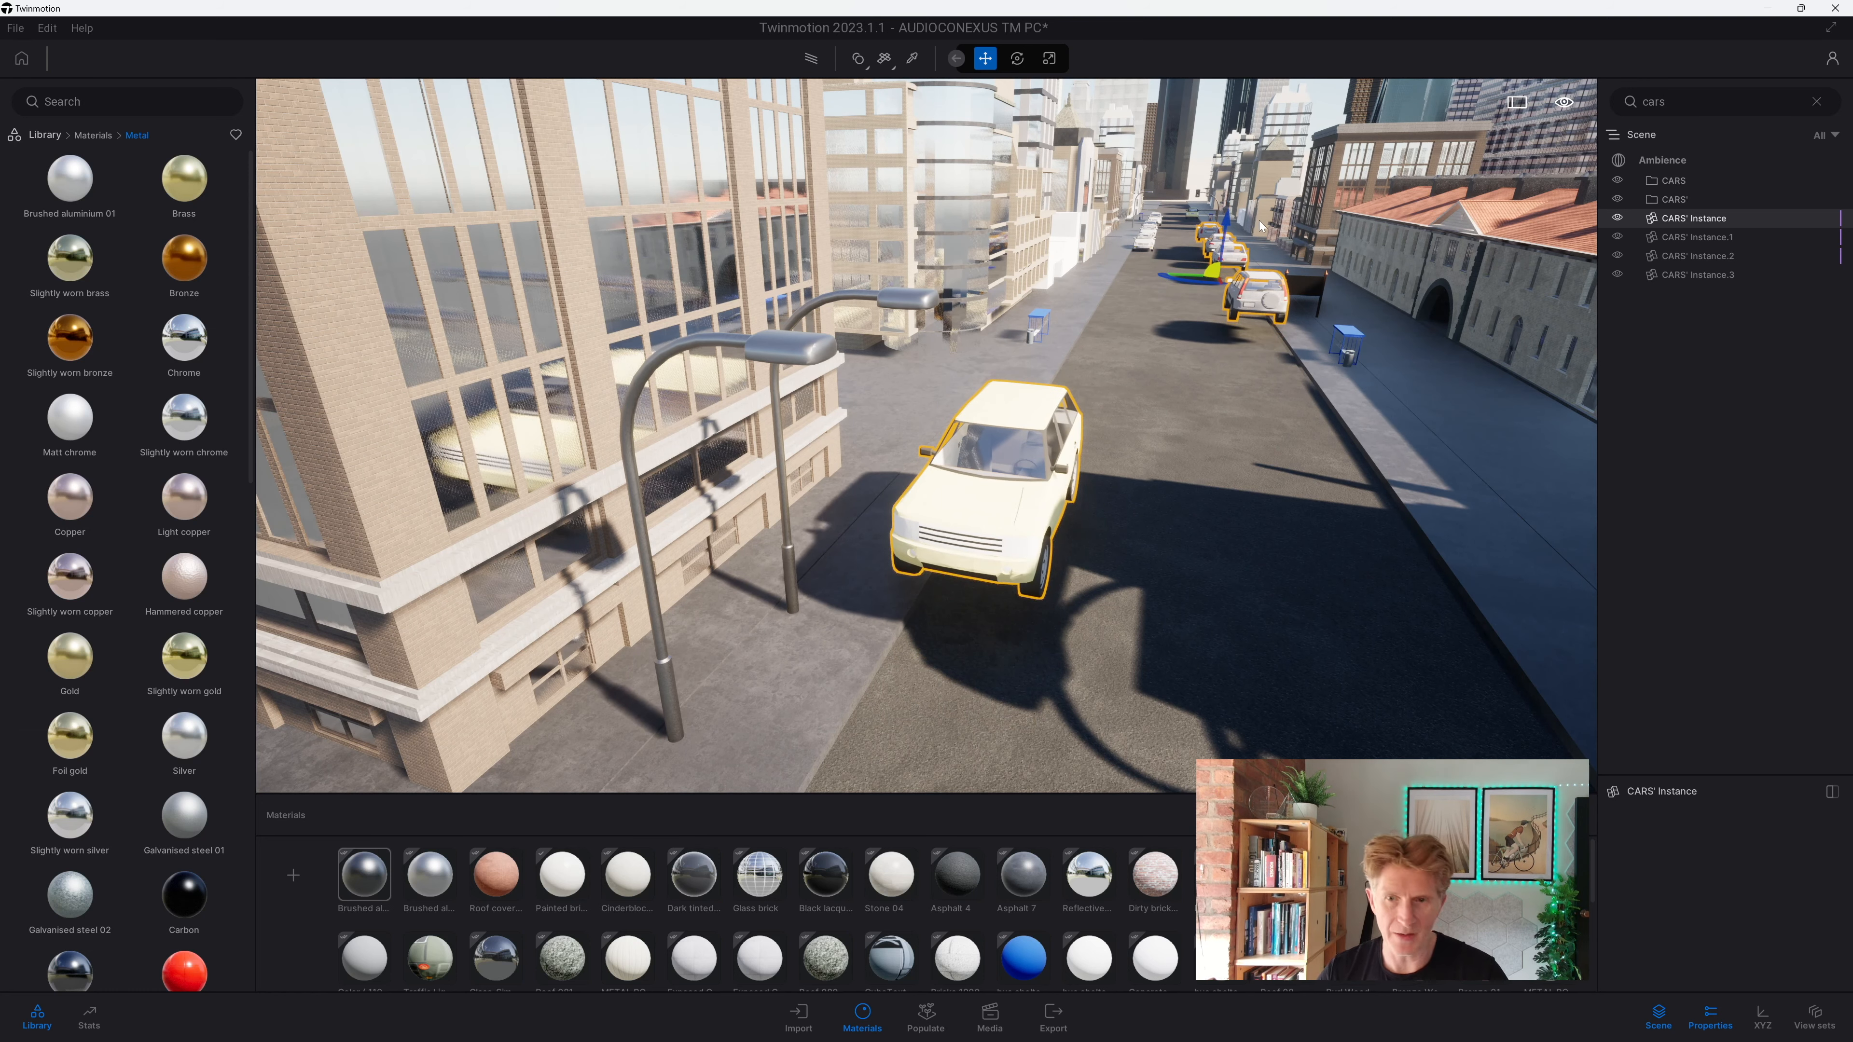
key("Delete")
left_click(1669, 222)
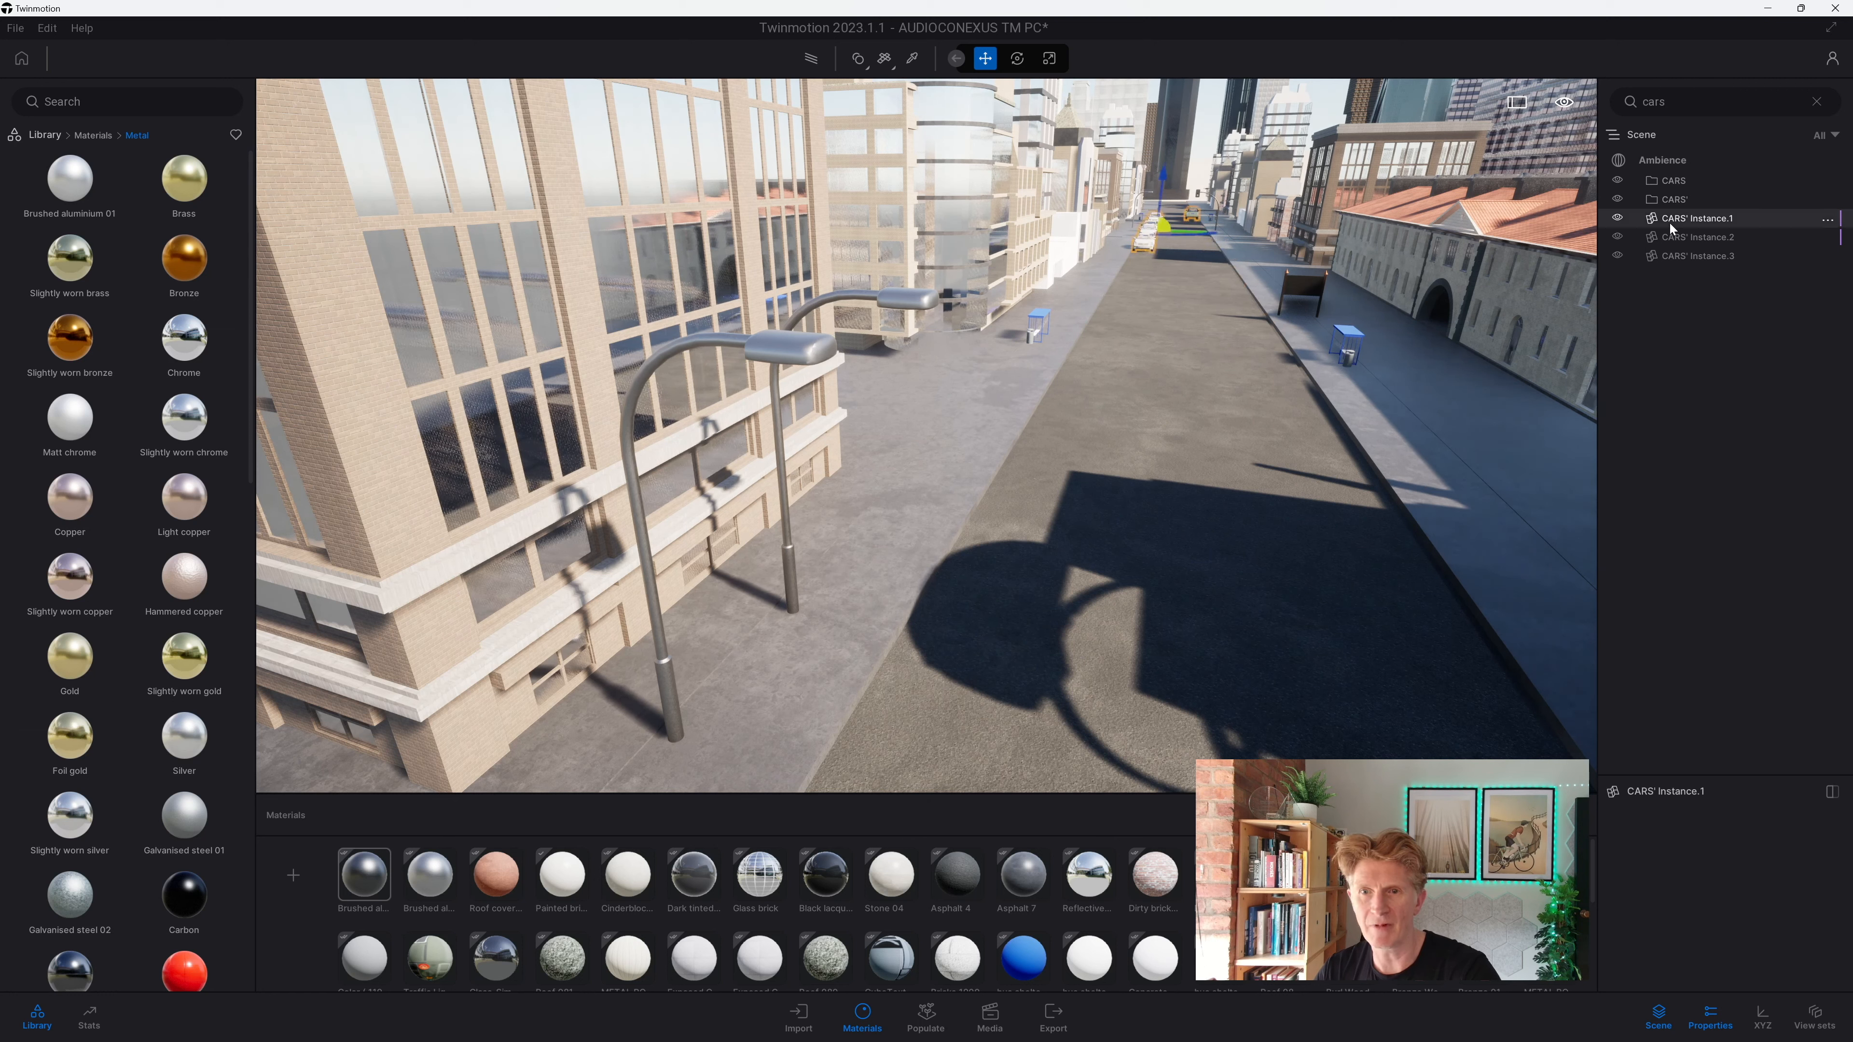
left_click(1666, 257)
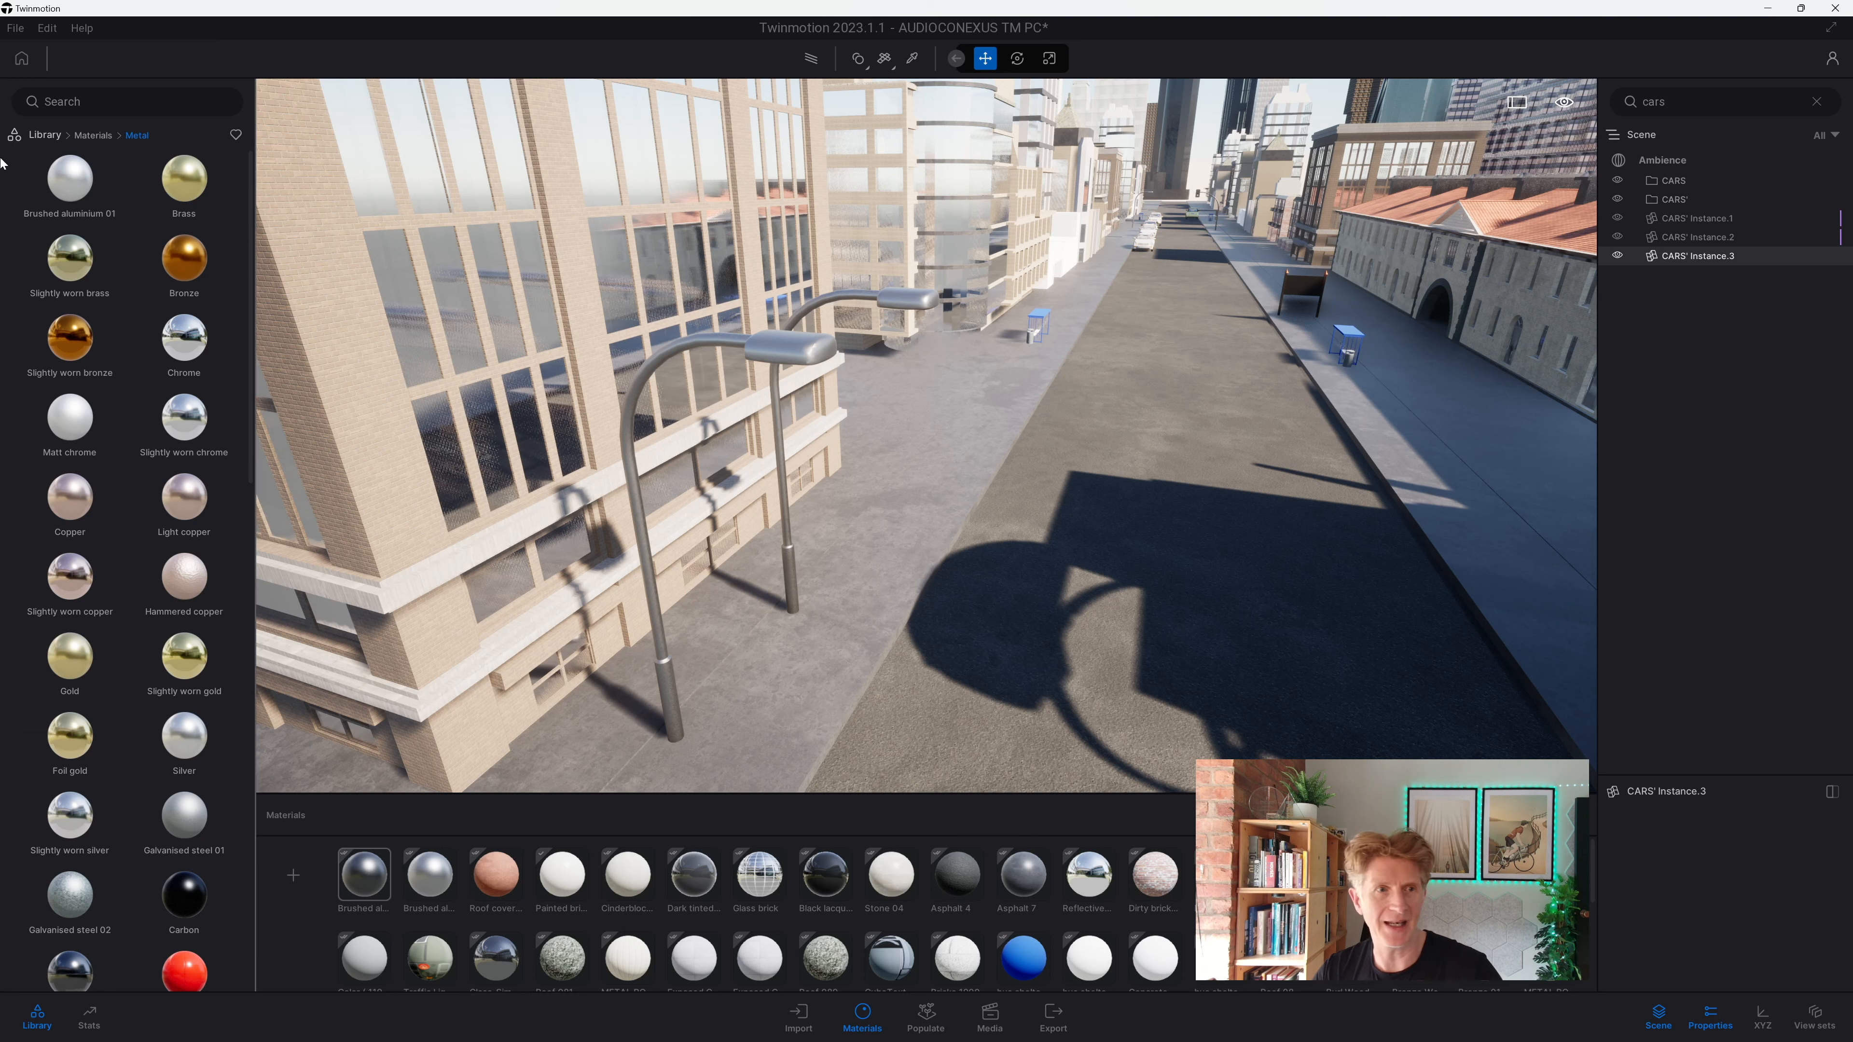
Step: Open the library's car models under Vehicles and select all of them from Break 01 to Van 01
left_click(44, 135)
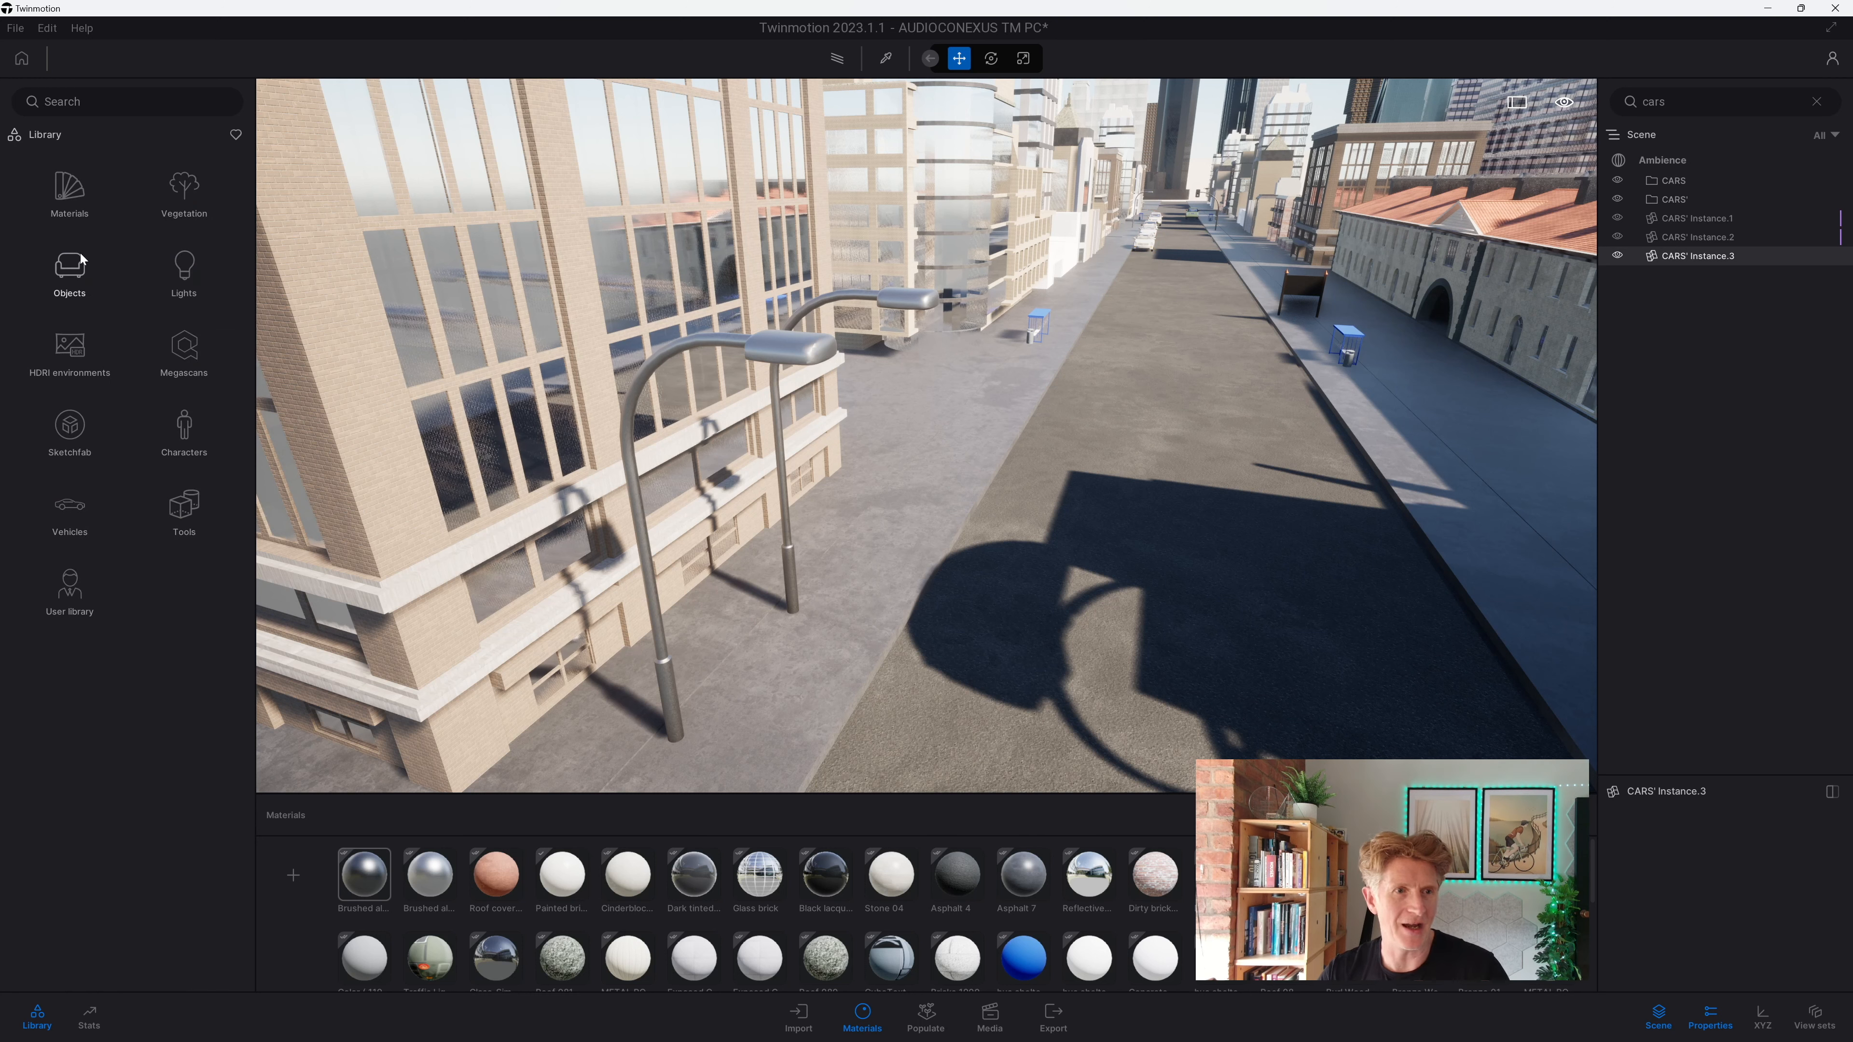
left_click(67, 505)
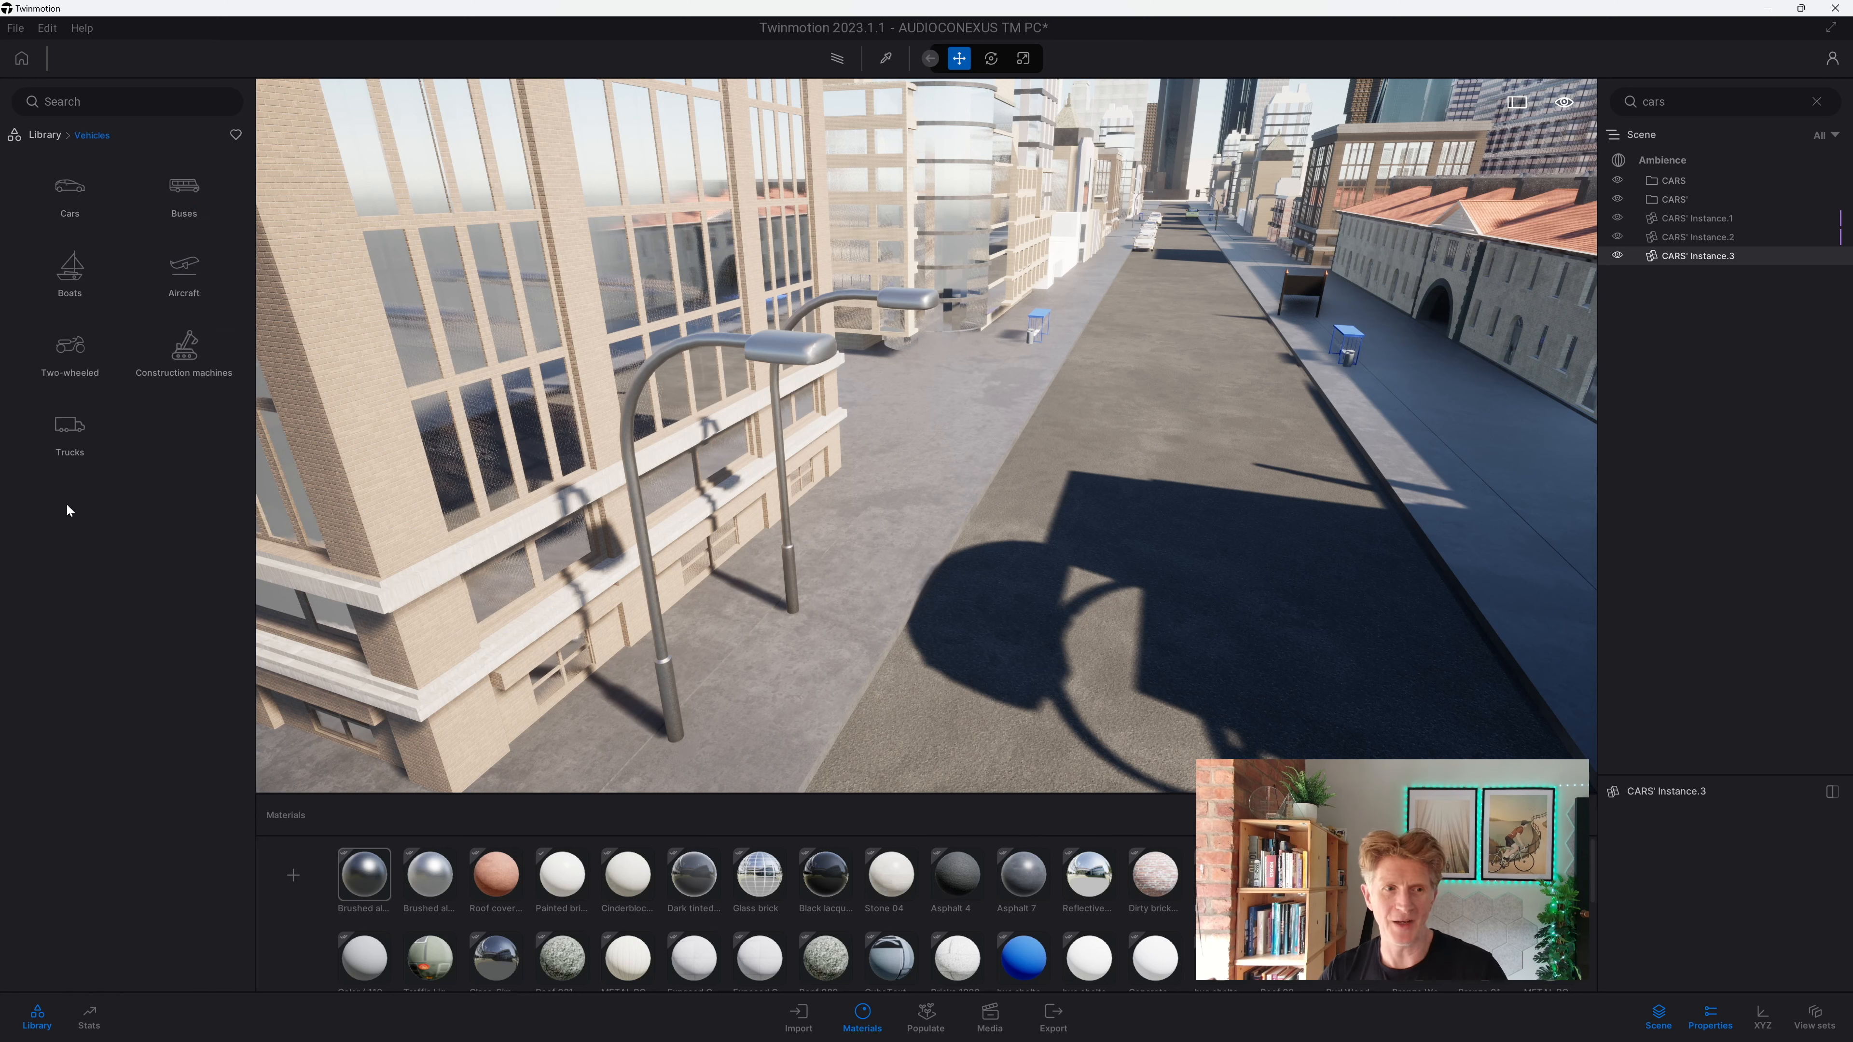
left_click(85, 207)
left_click(82, 180)
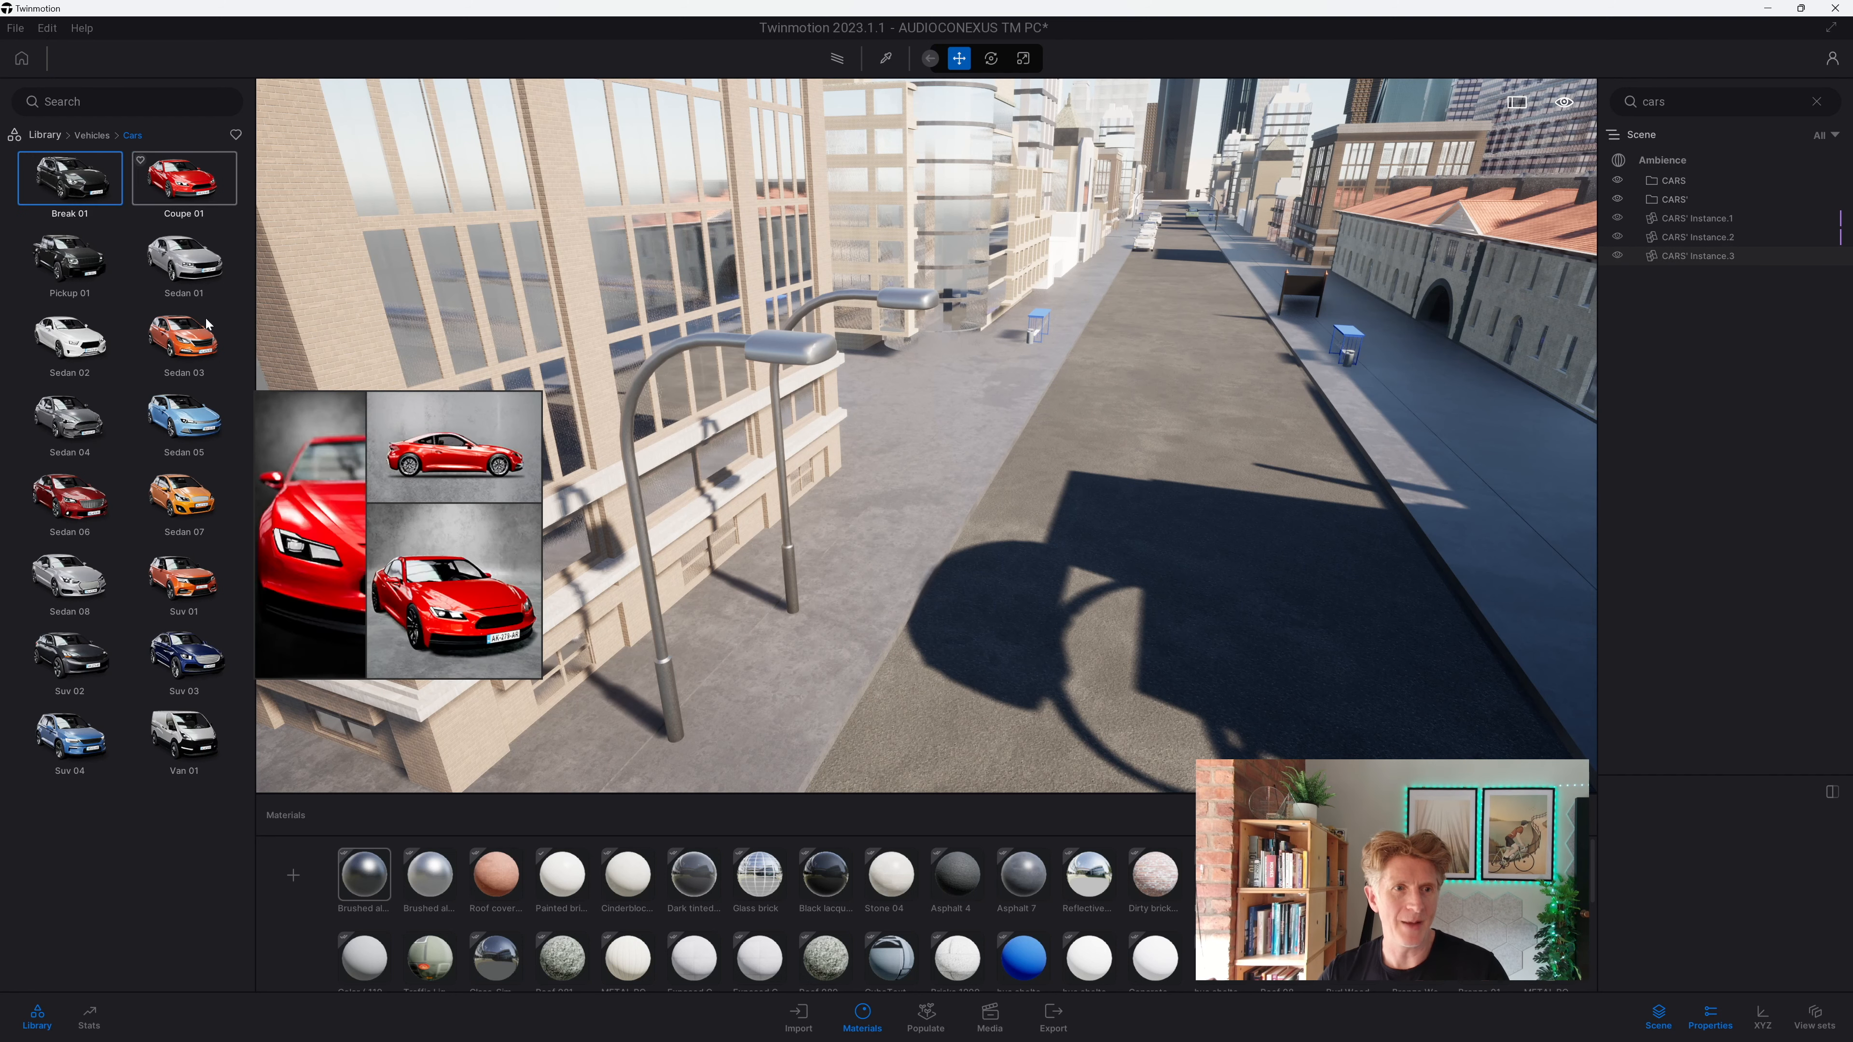
left_click(175, 498, "shift")
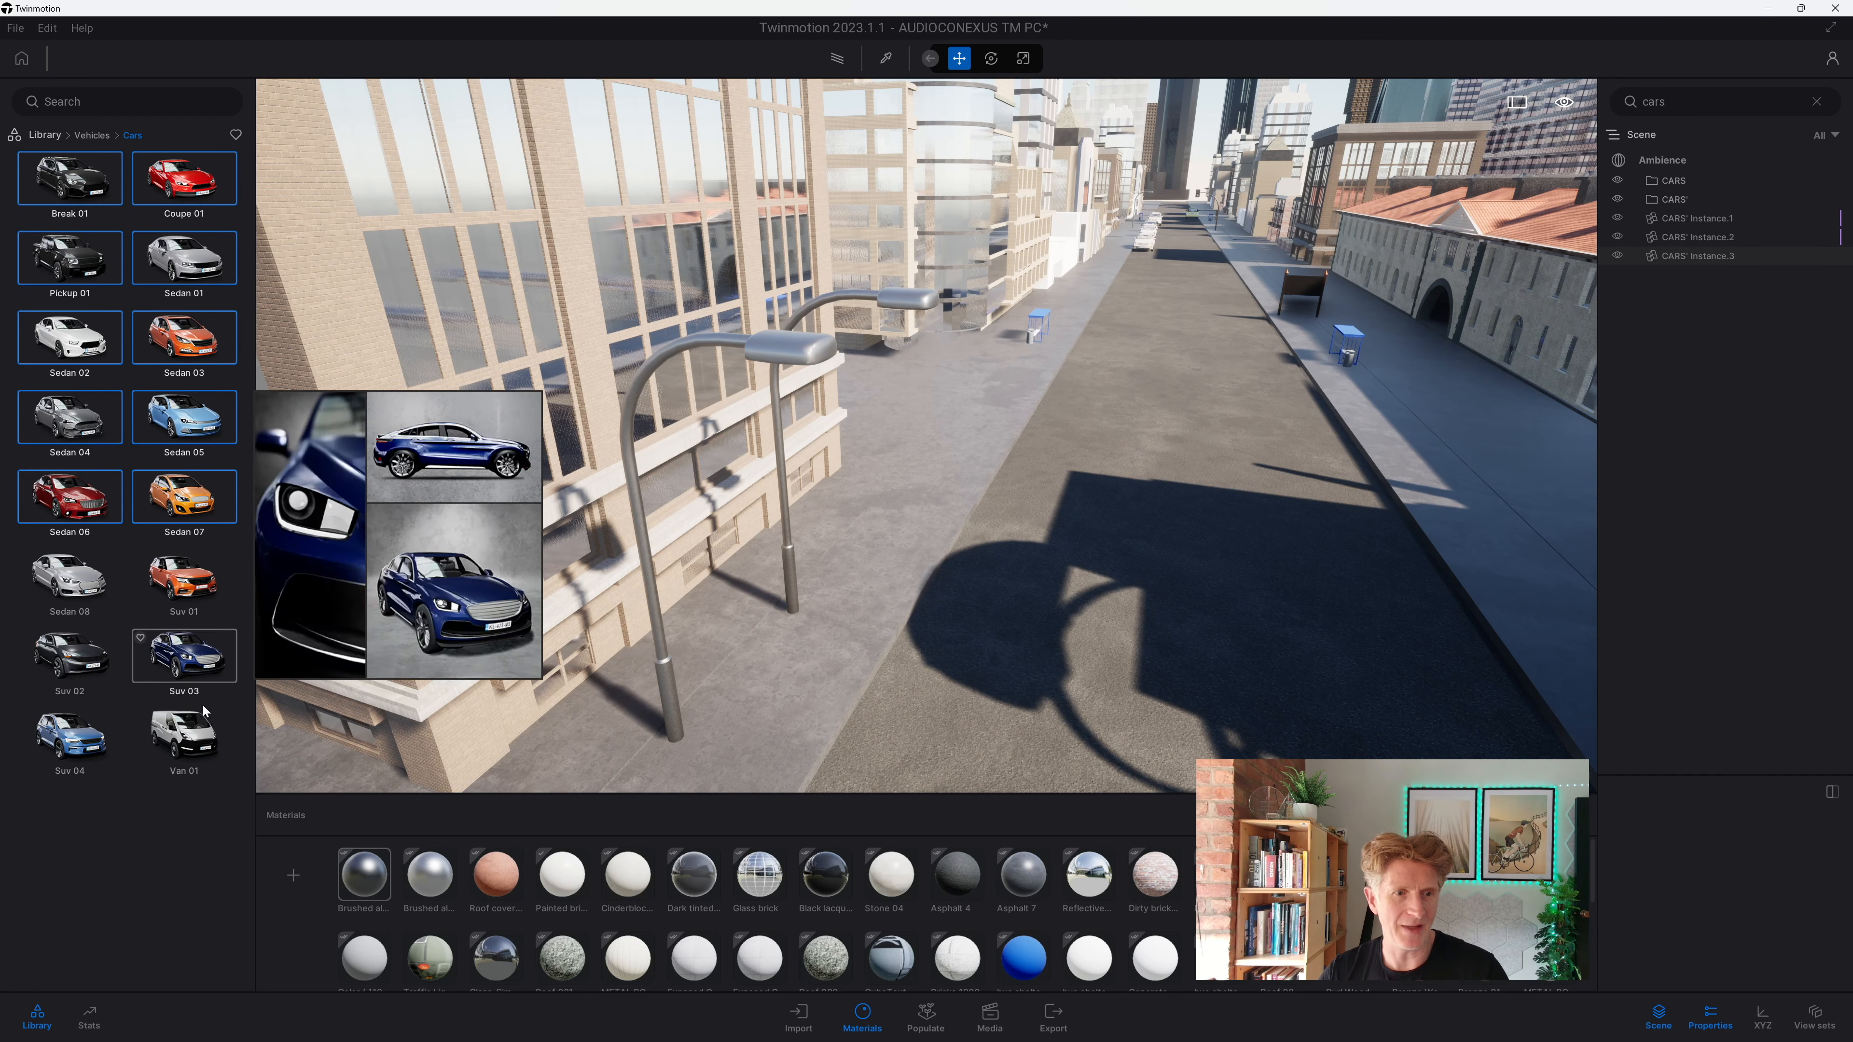
left_click(185, 736, "shift")
Step: Place the selected library cars one after another along both kerbs of the street
left_click_drag(185, 736, 1045, 447)
left_click_drag(1159, 390, 1400, 575)
left_click_drag(1273, 327, 1238, 295)
left_click(1237, 292)
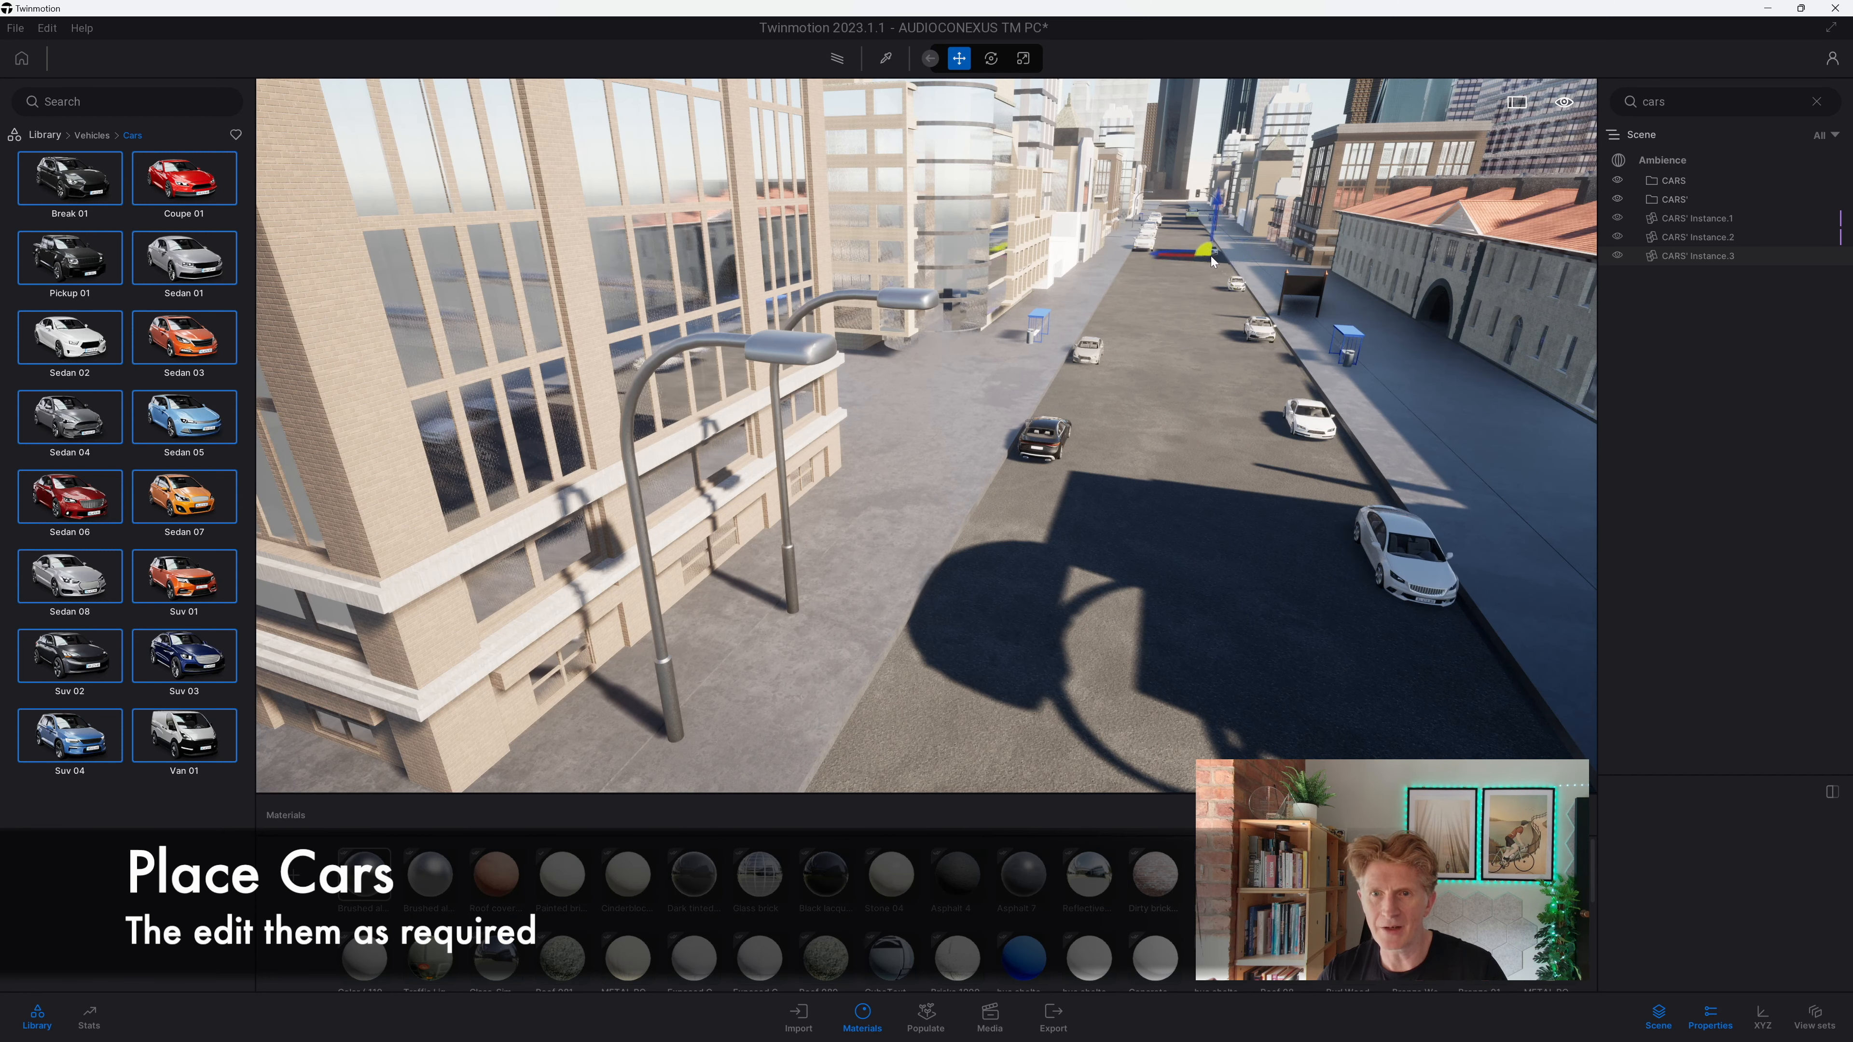
left_click(995, 576)
left_click(919, 744)
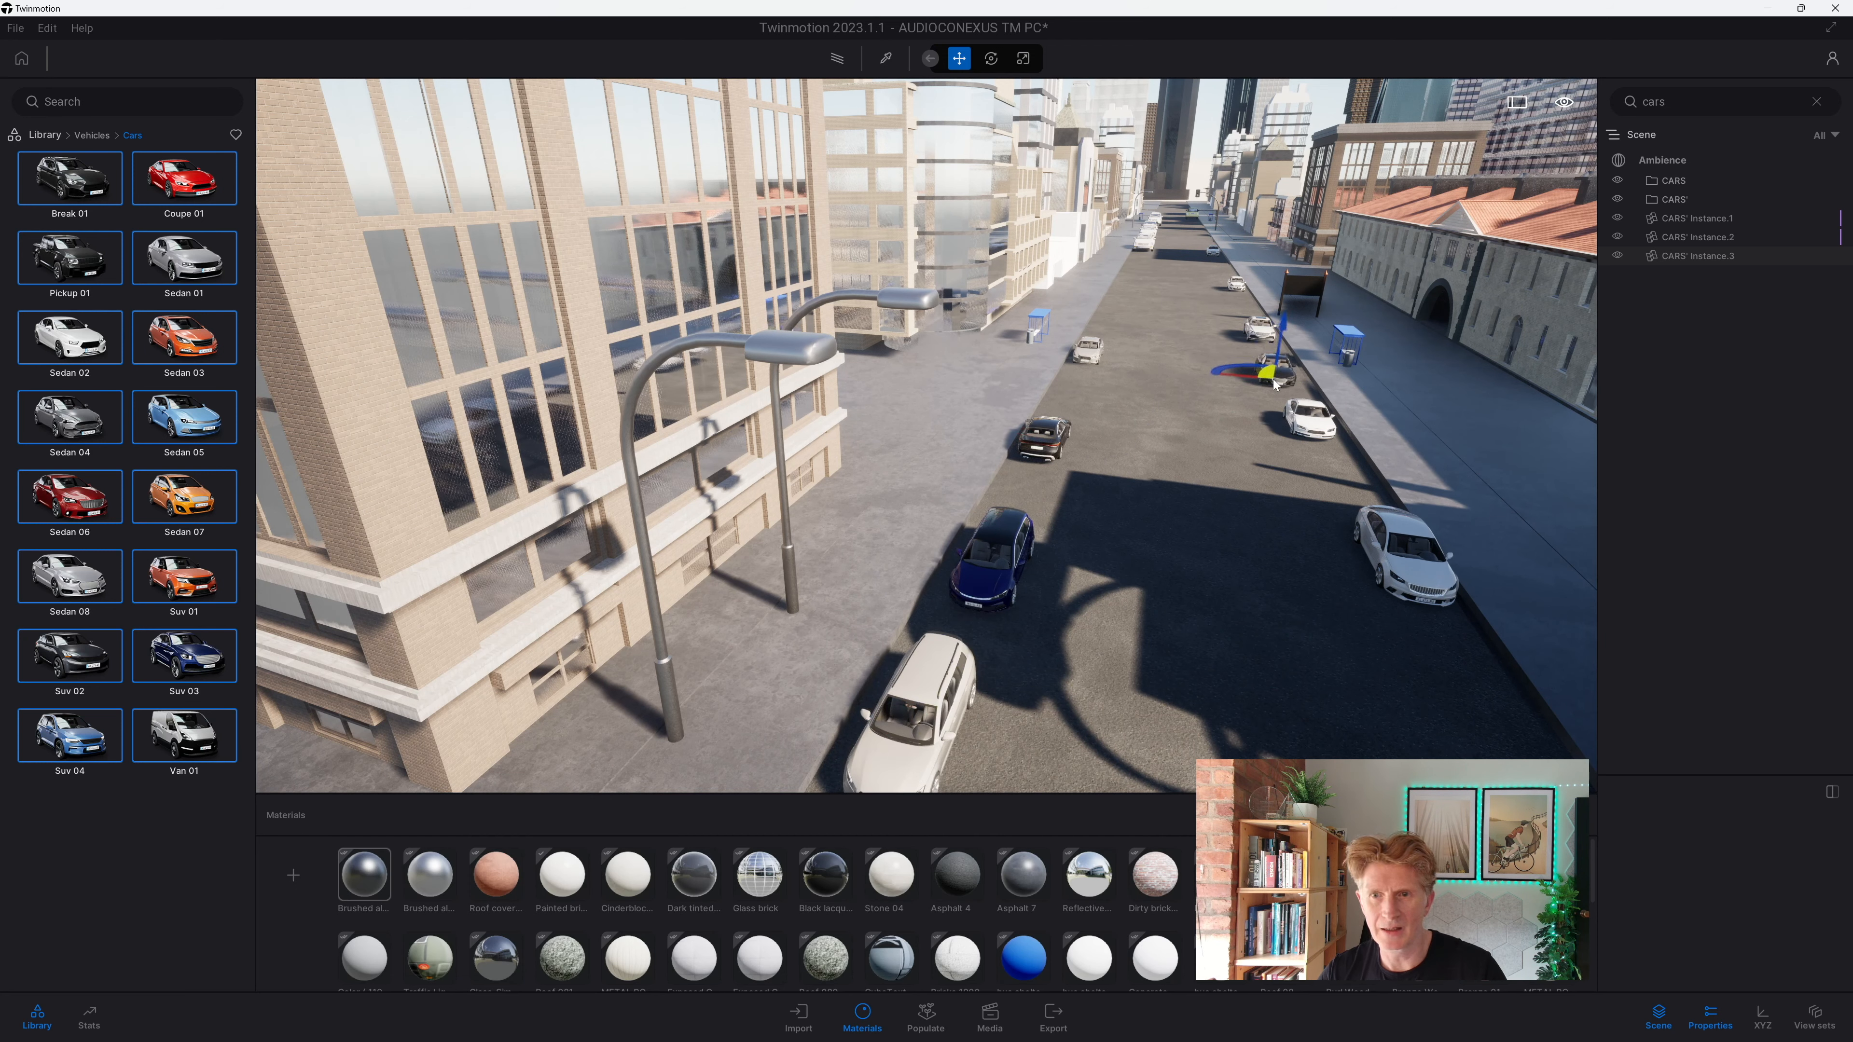
left_click(1278, 381)
left_click(1223, 276)
left_click(1206, 241)
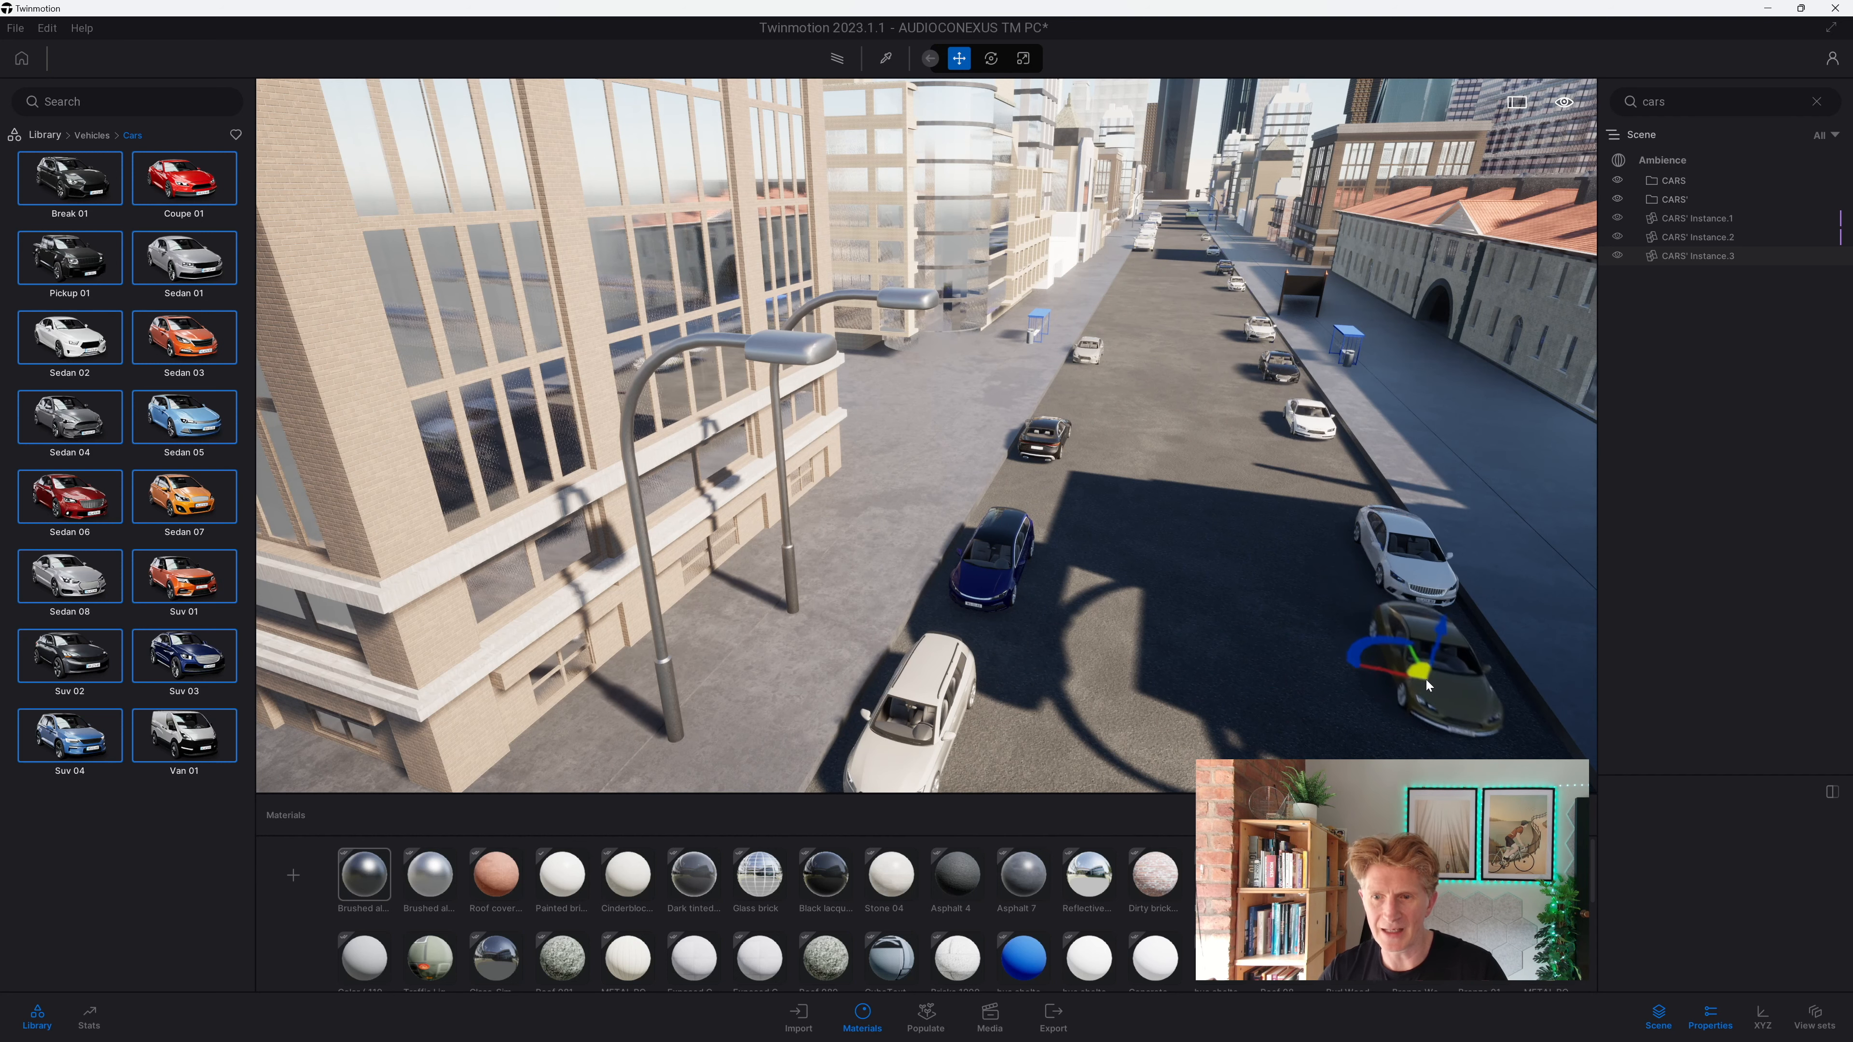
left_click(1437, 686)
Step: Place another library car beside the kerb of the cross street around the corner building
scroll(1247, 576, "down", 3)
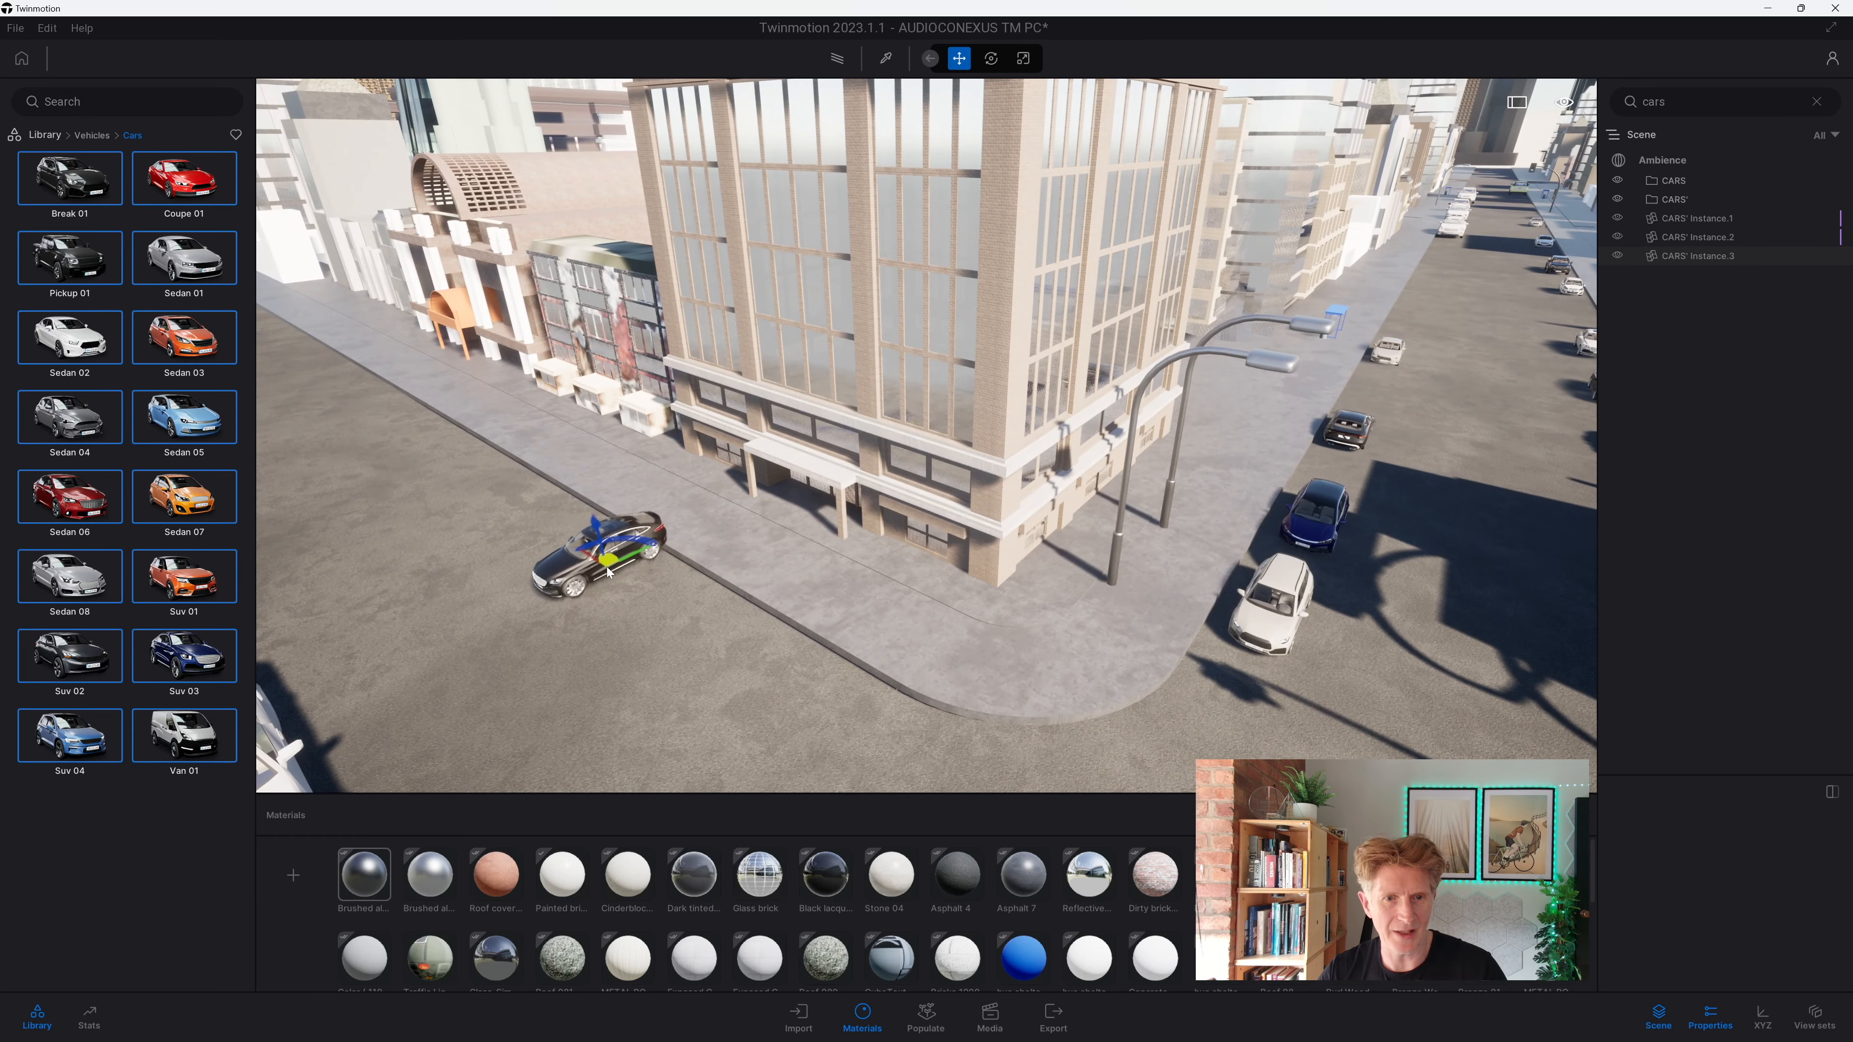
left_click(622, 582)
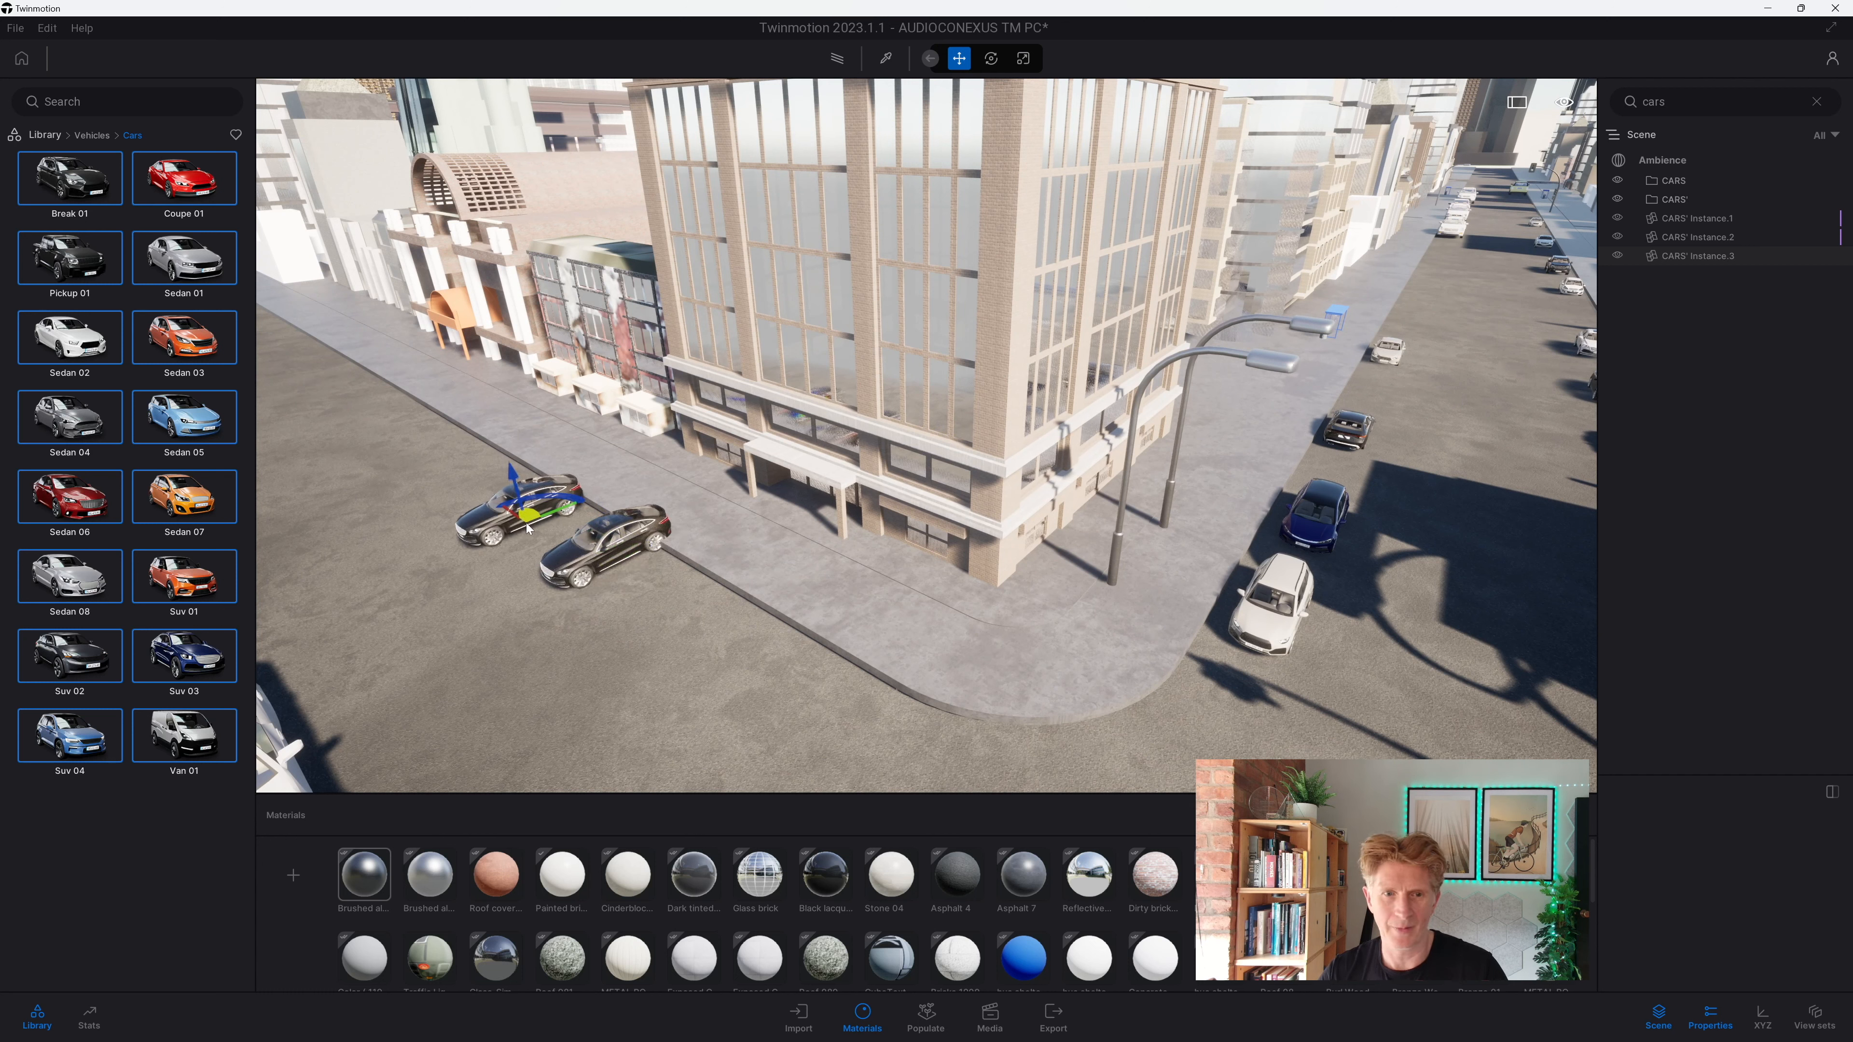
Step: Try rainy weather on the whole scene in the Ambience settings and return it to a clear sky
scroll(1071, 504, "up", 3)
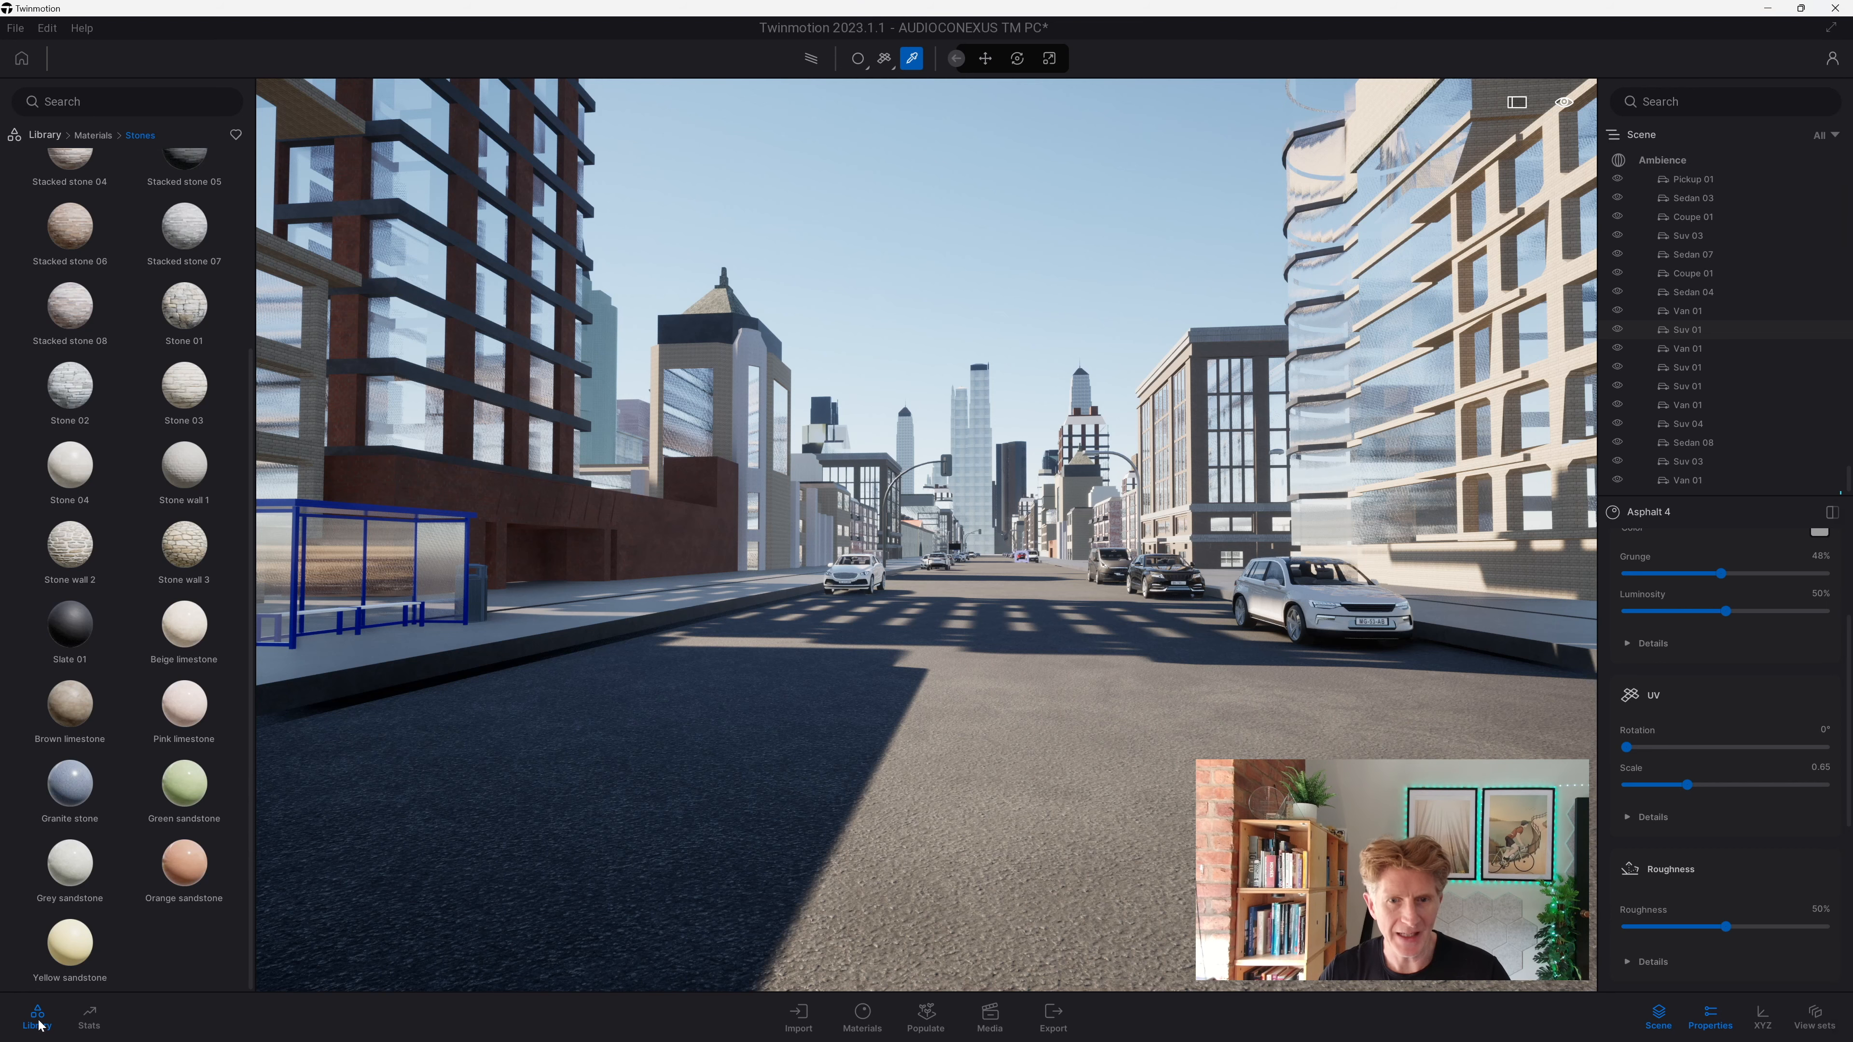
left_click(39, 1026)
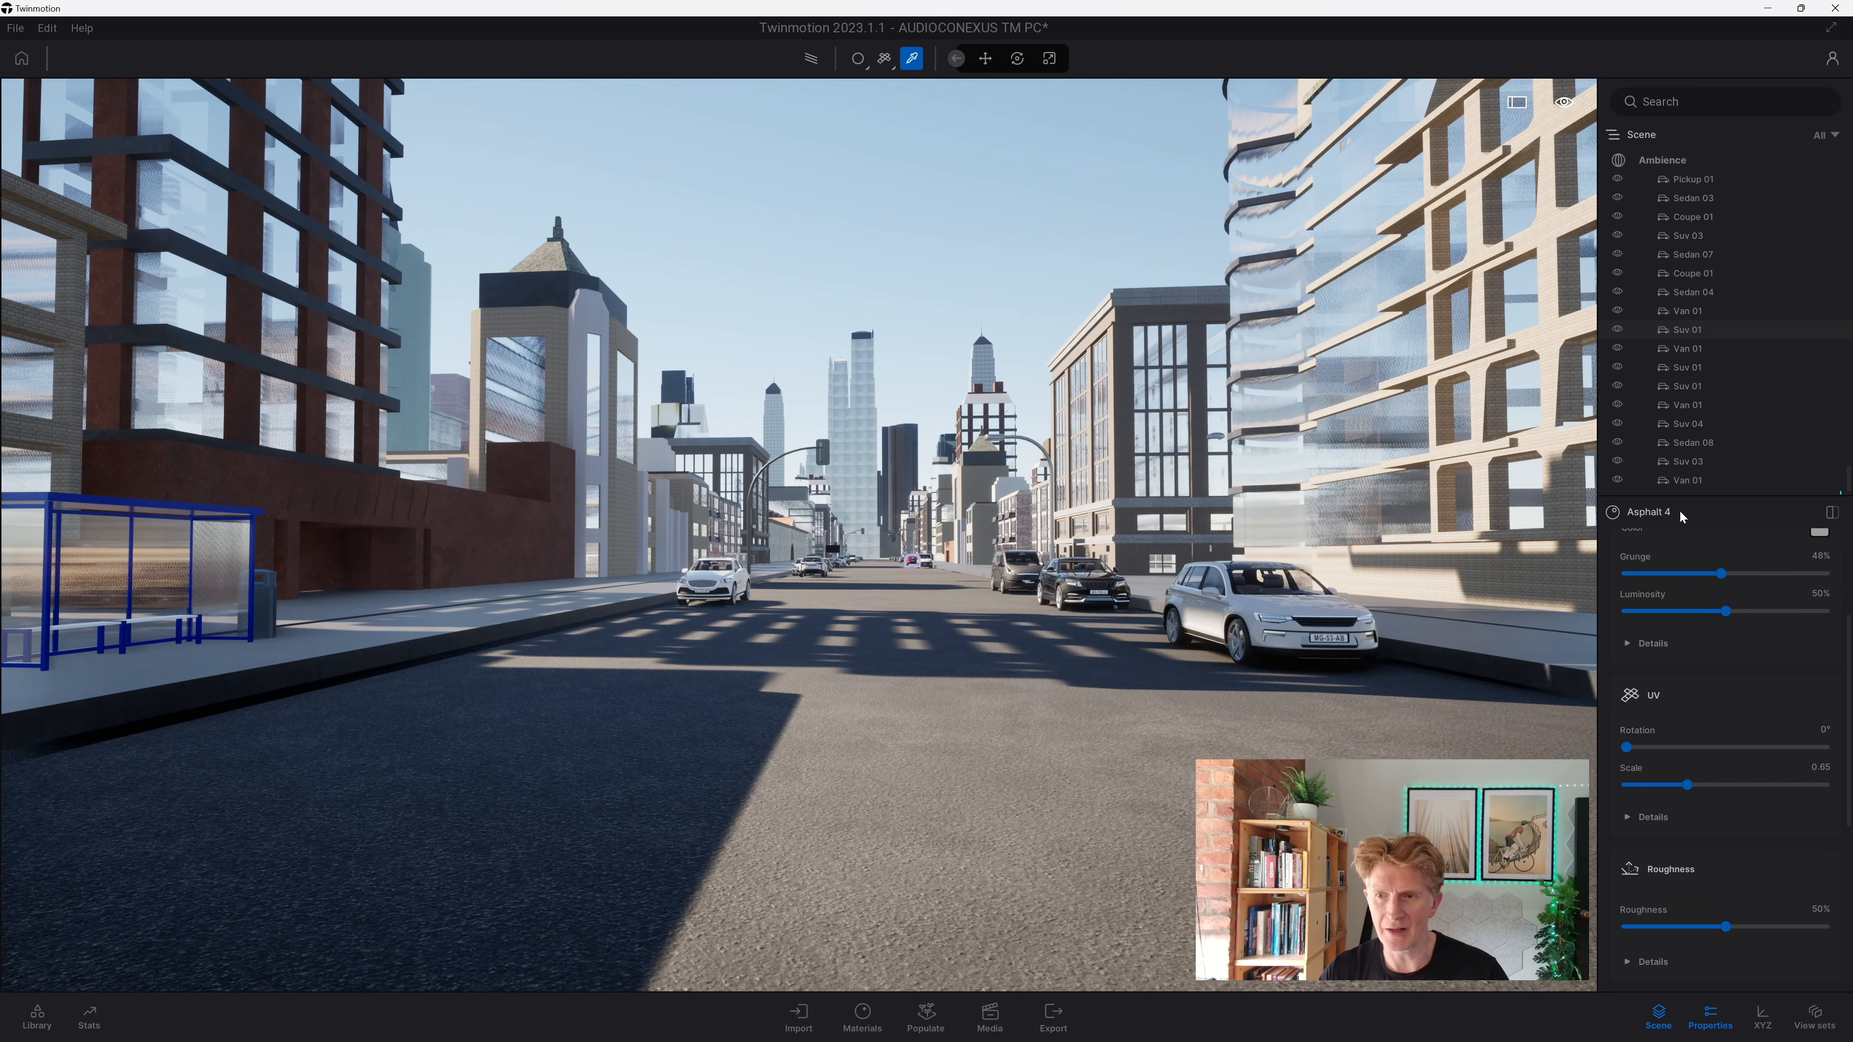
left_click(1664, 162)
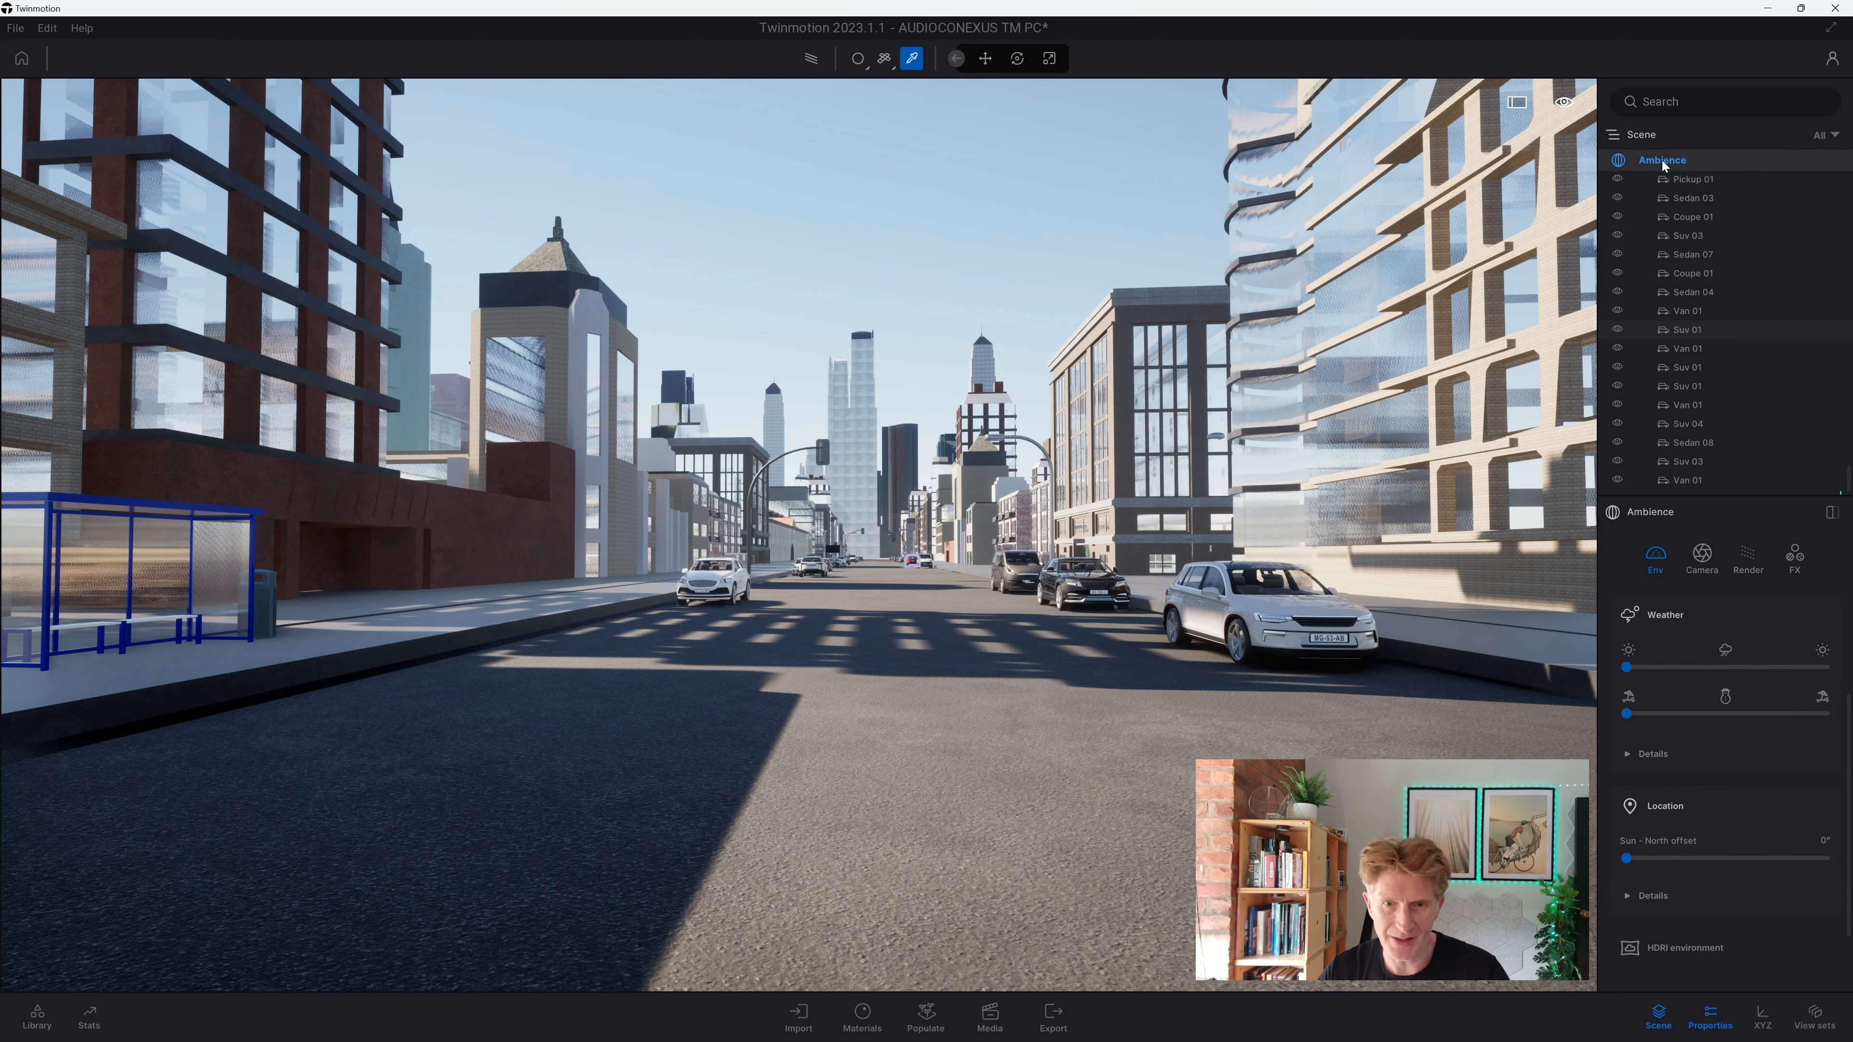
left_click_drag(1648, 670, 1719, 670)
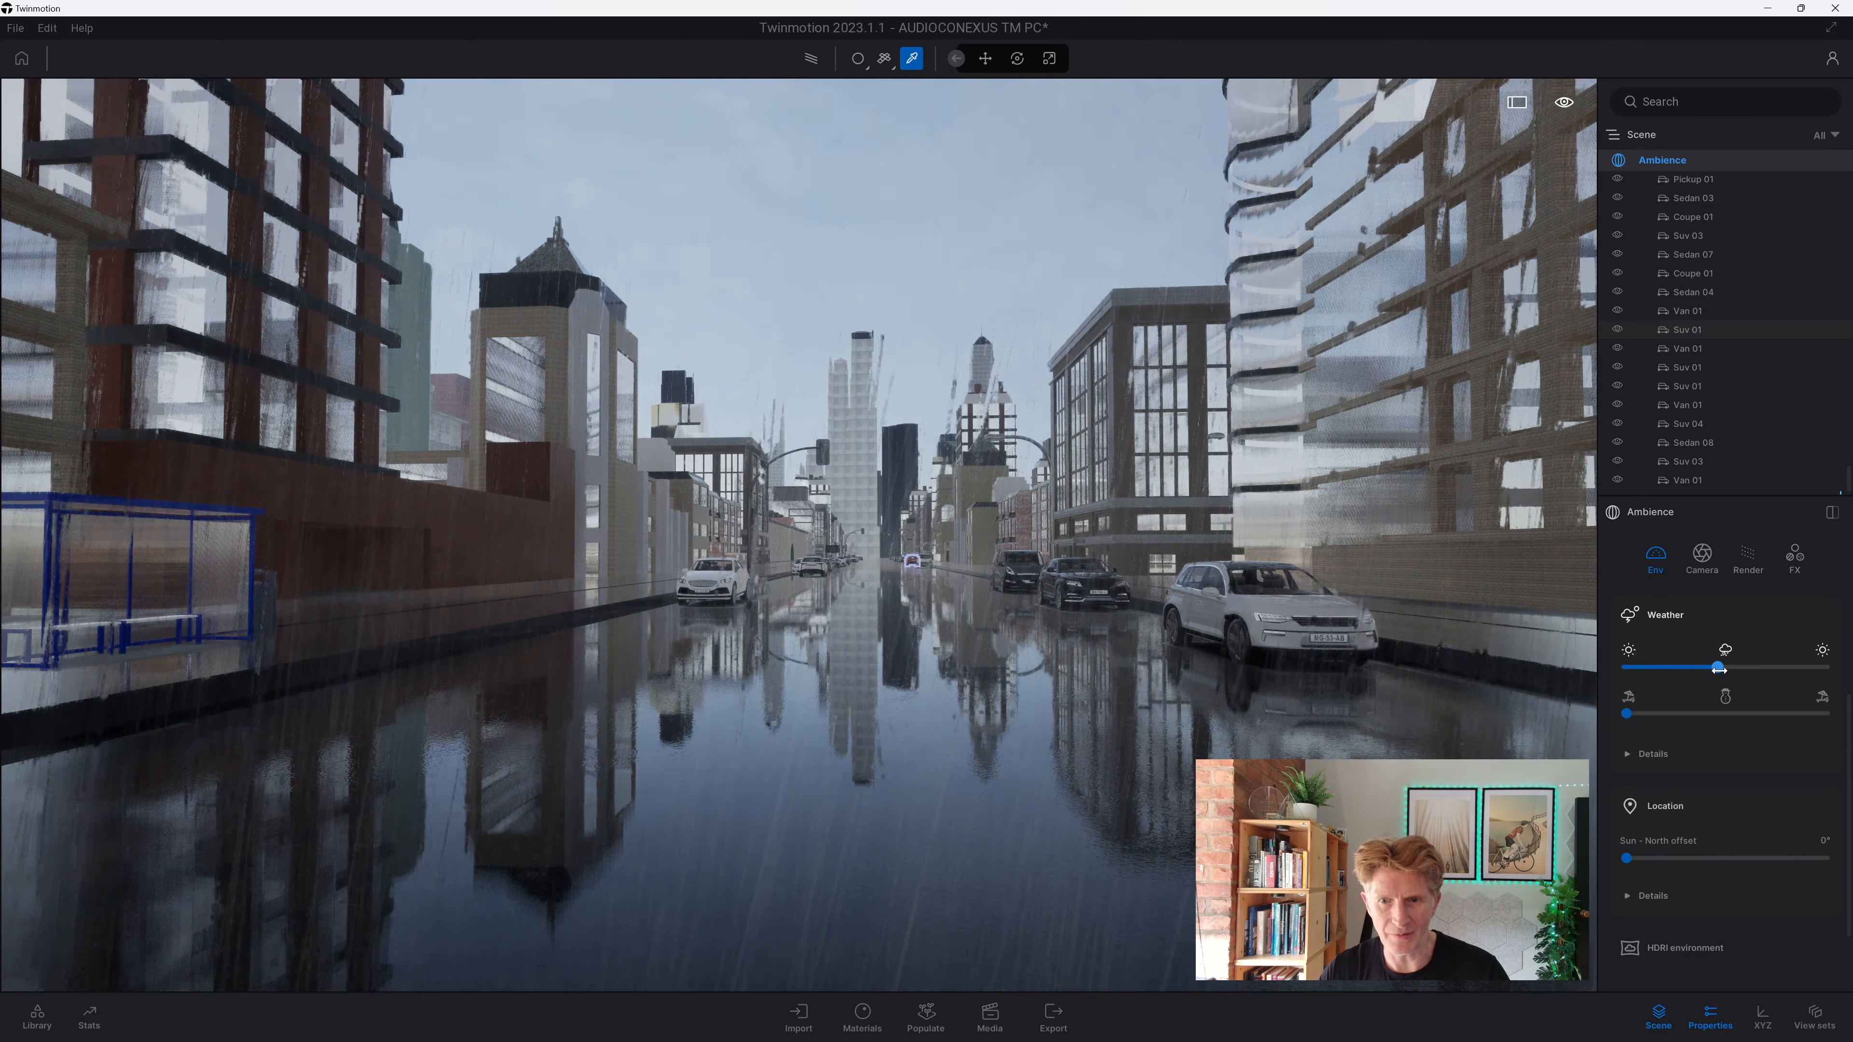
left_click_drag(1719, 670, 1613, 669)
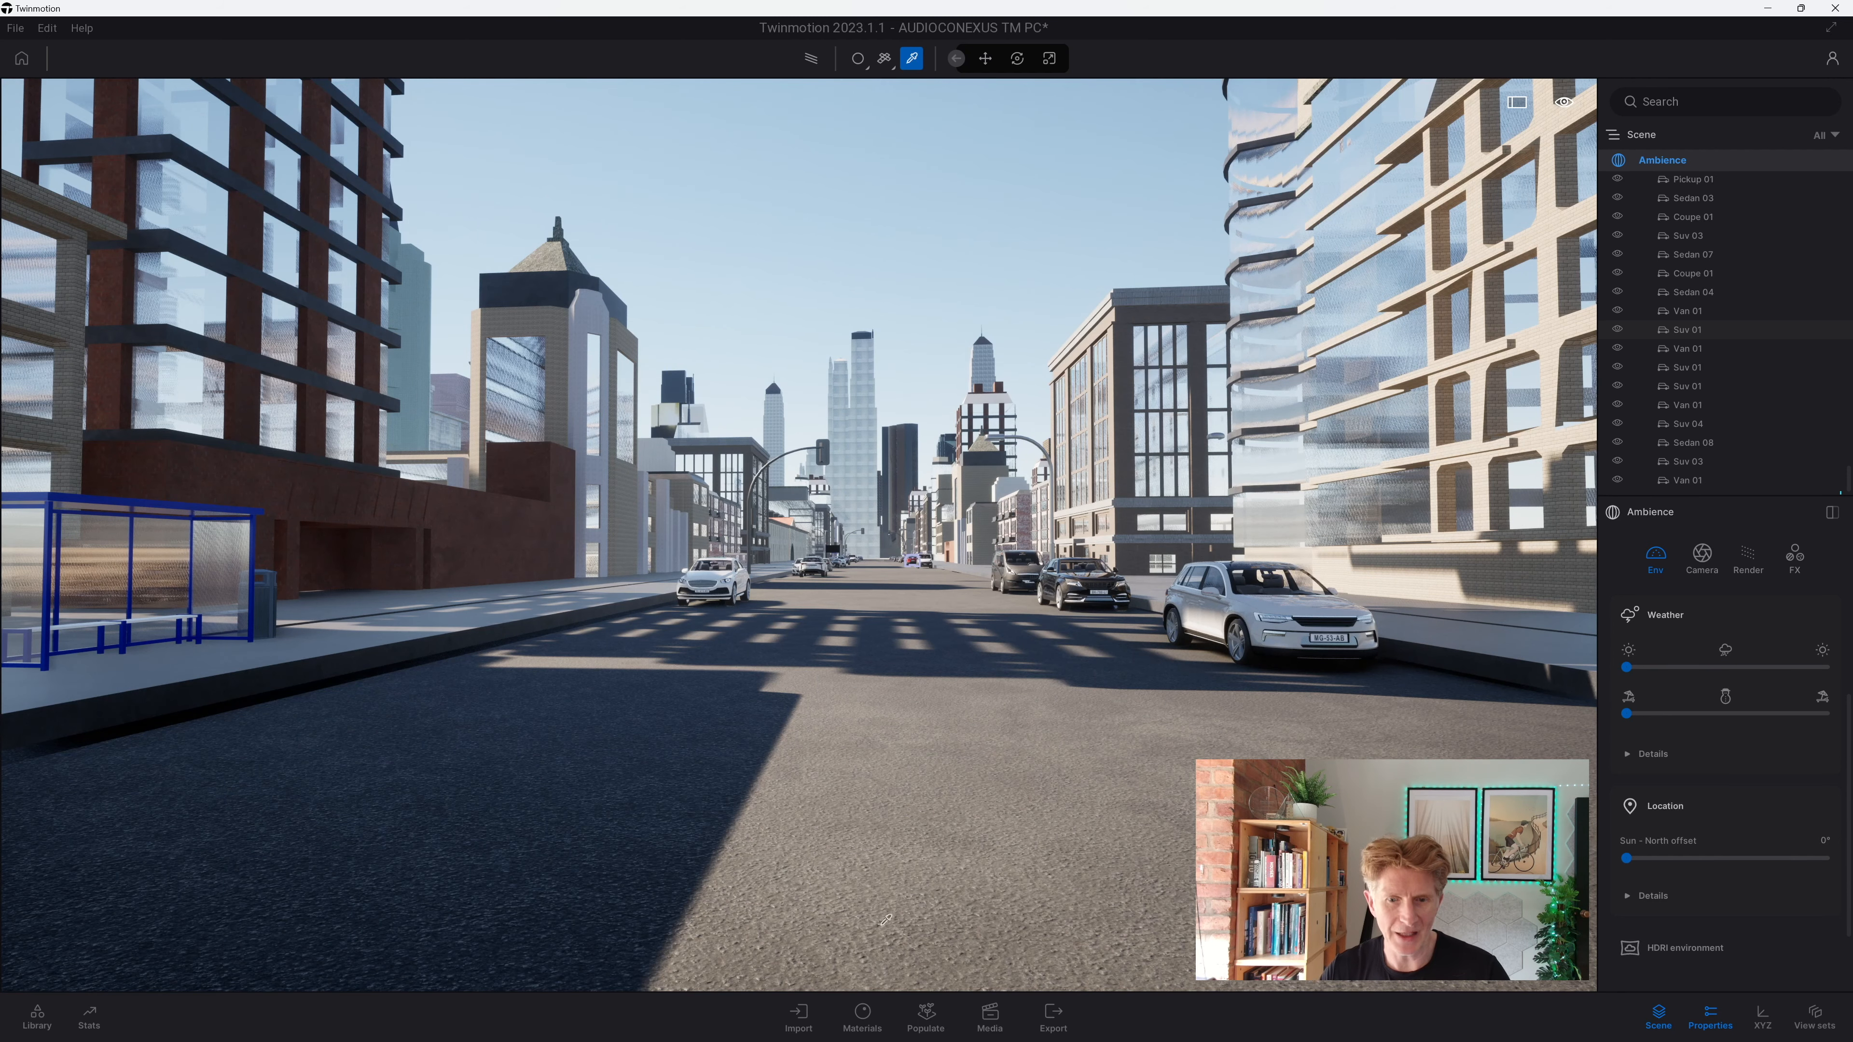
Step: Create a media image from the current street view and open Image1 for editing
left_click(990, 1021)
left_click(41, 878)
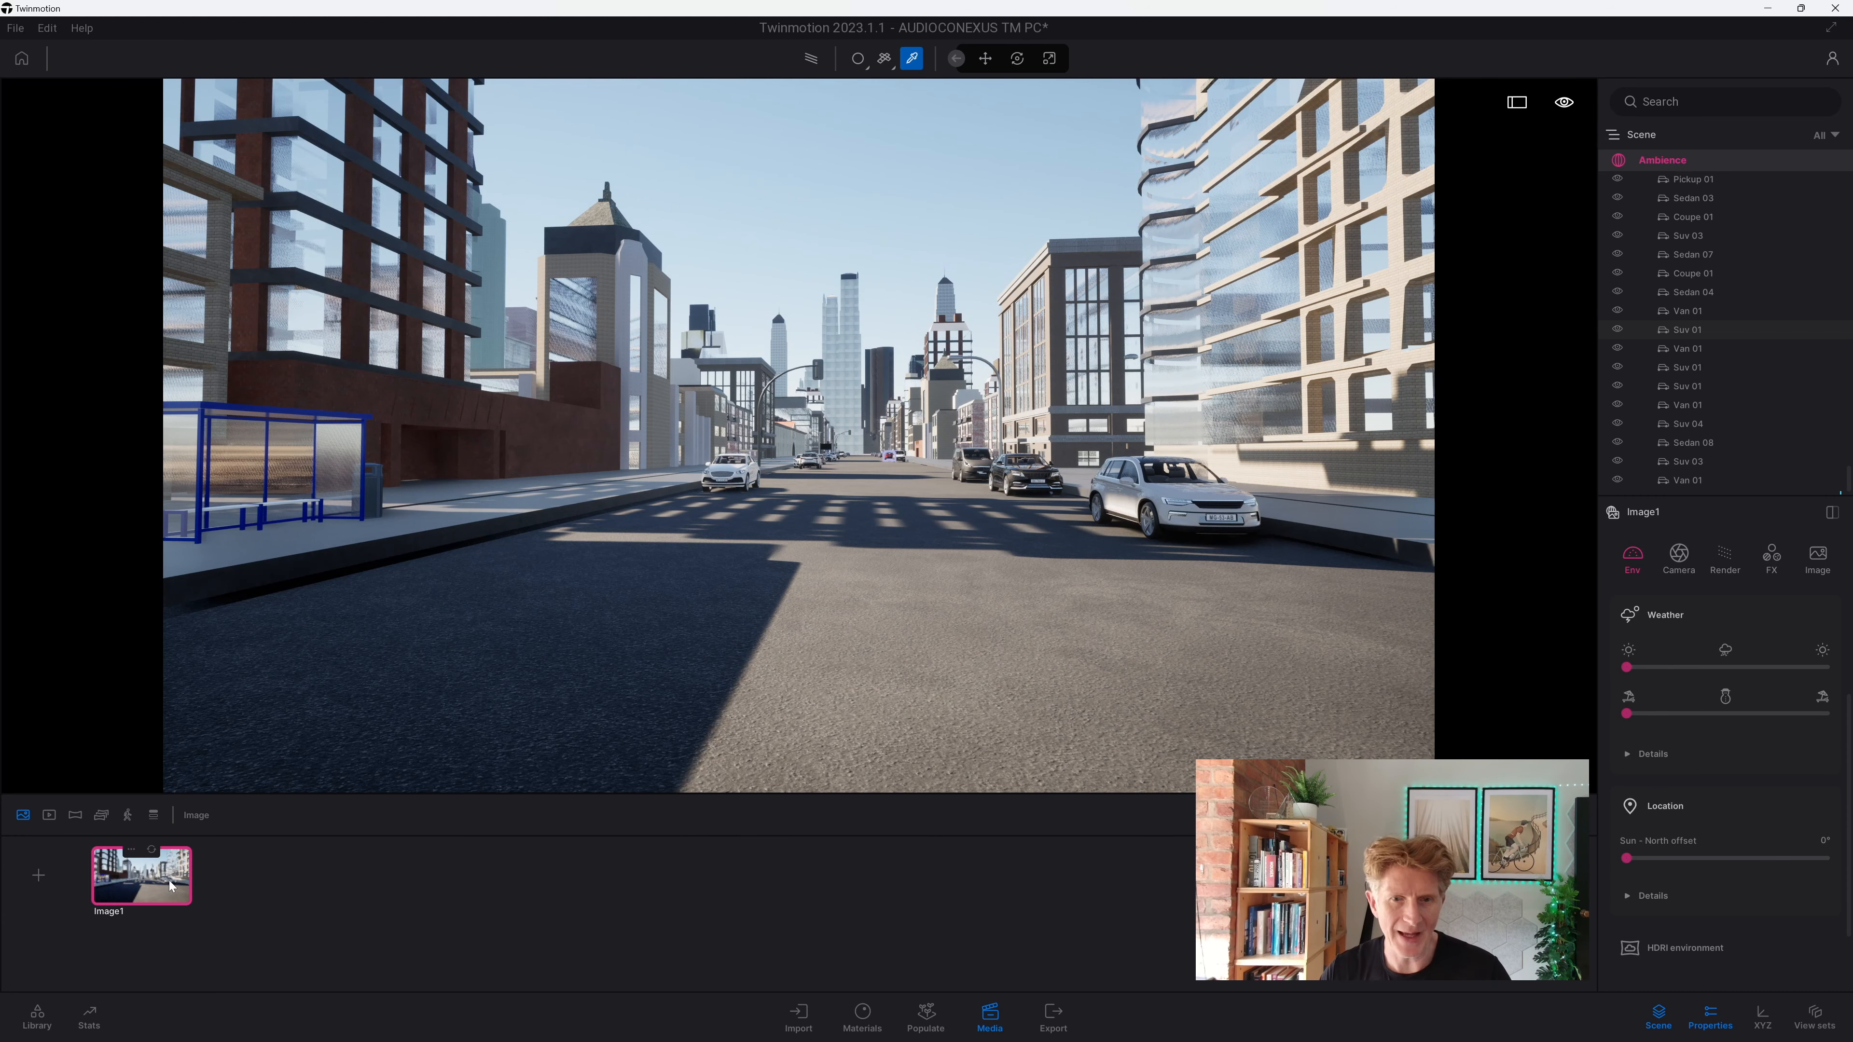
left_click(1688, 330)
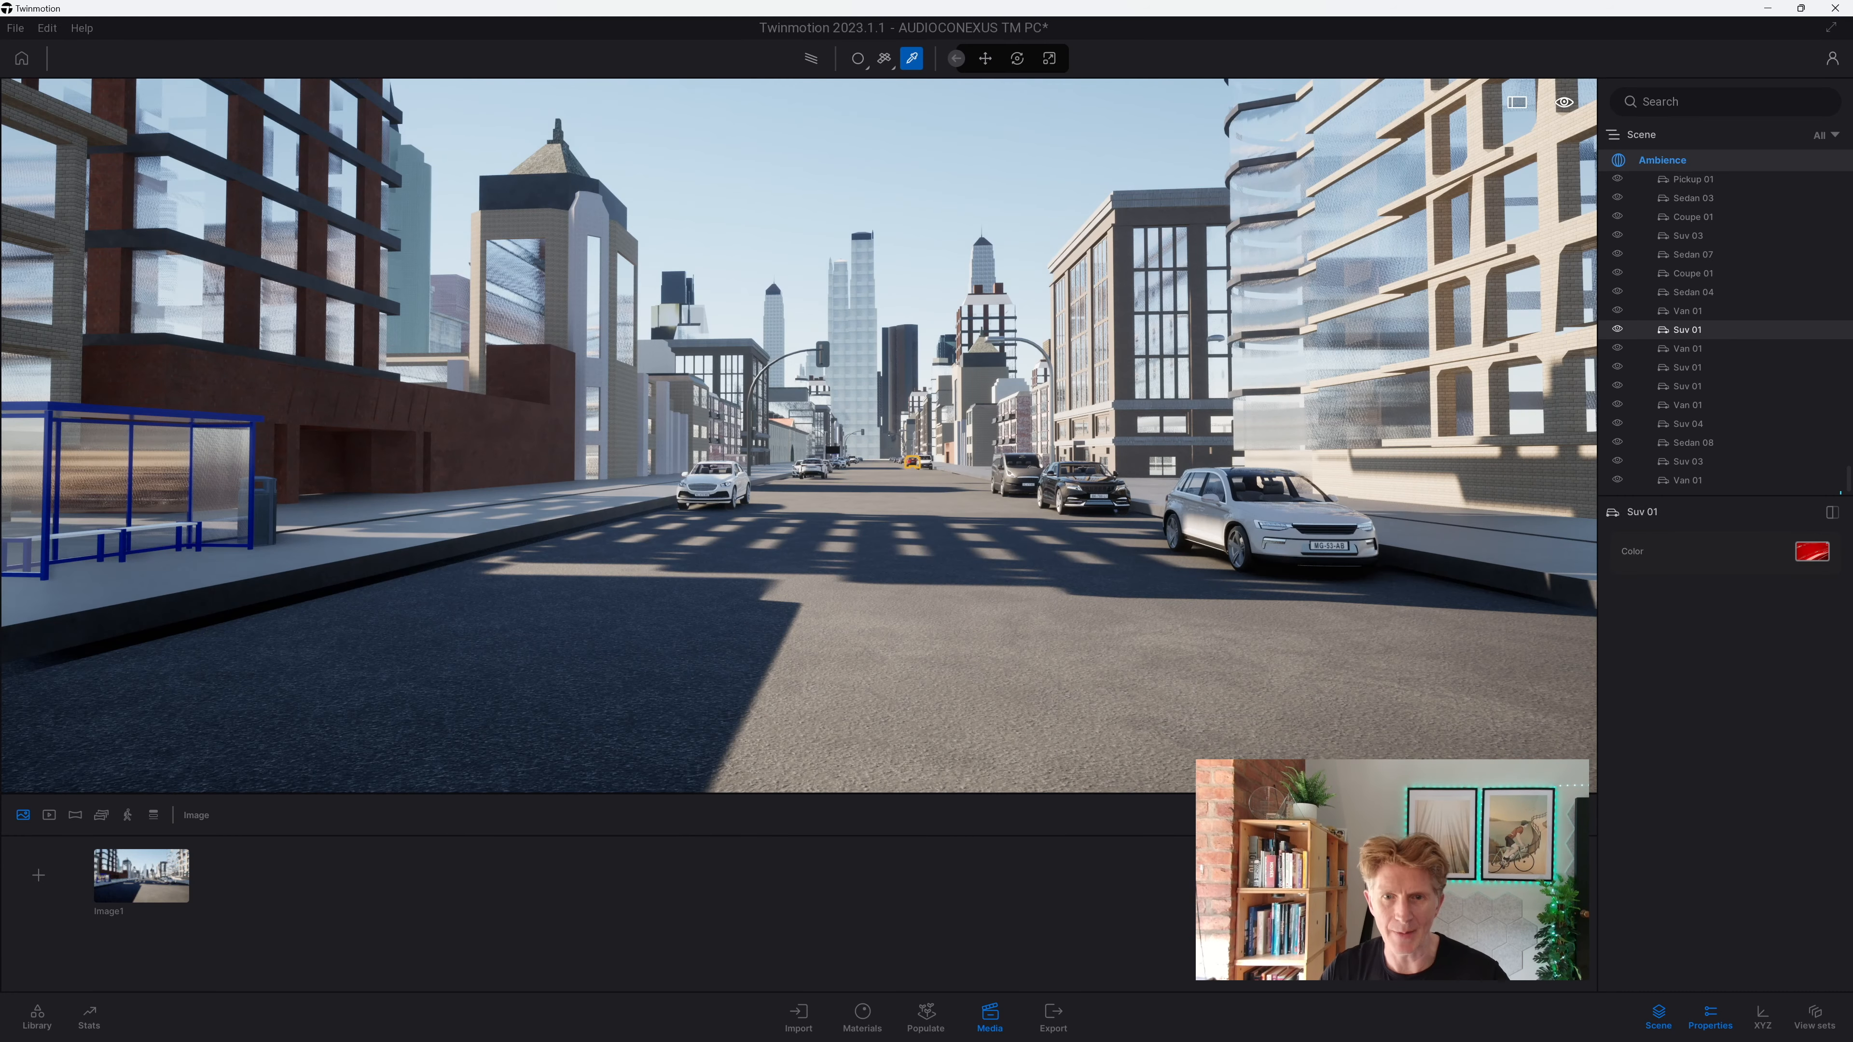
left_click(140, 881)
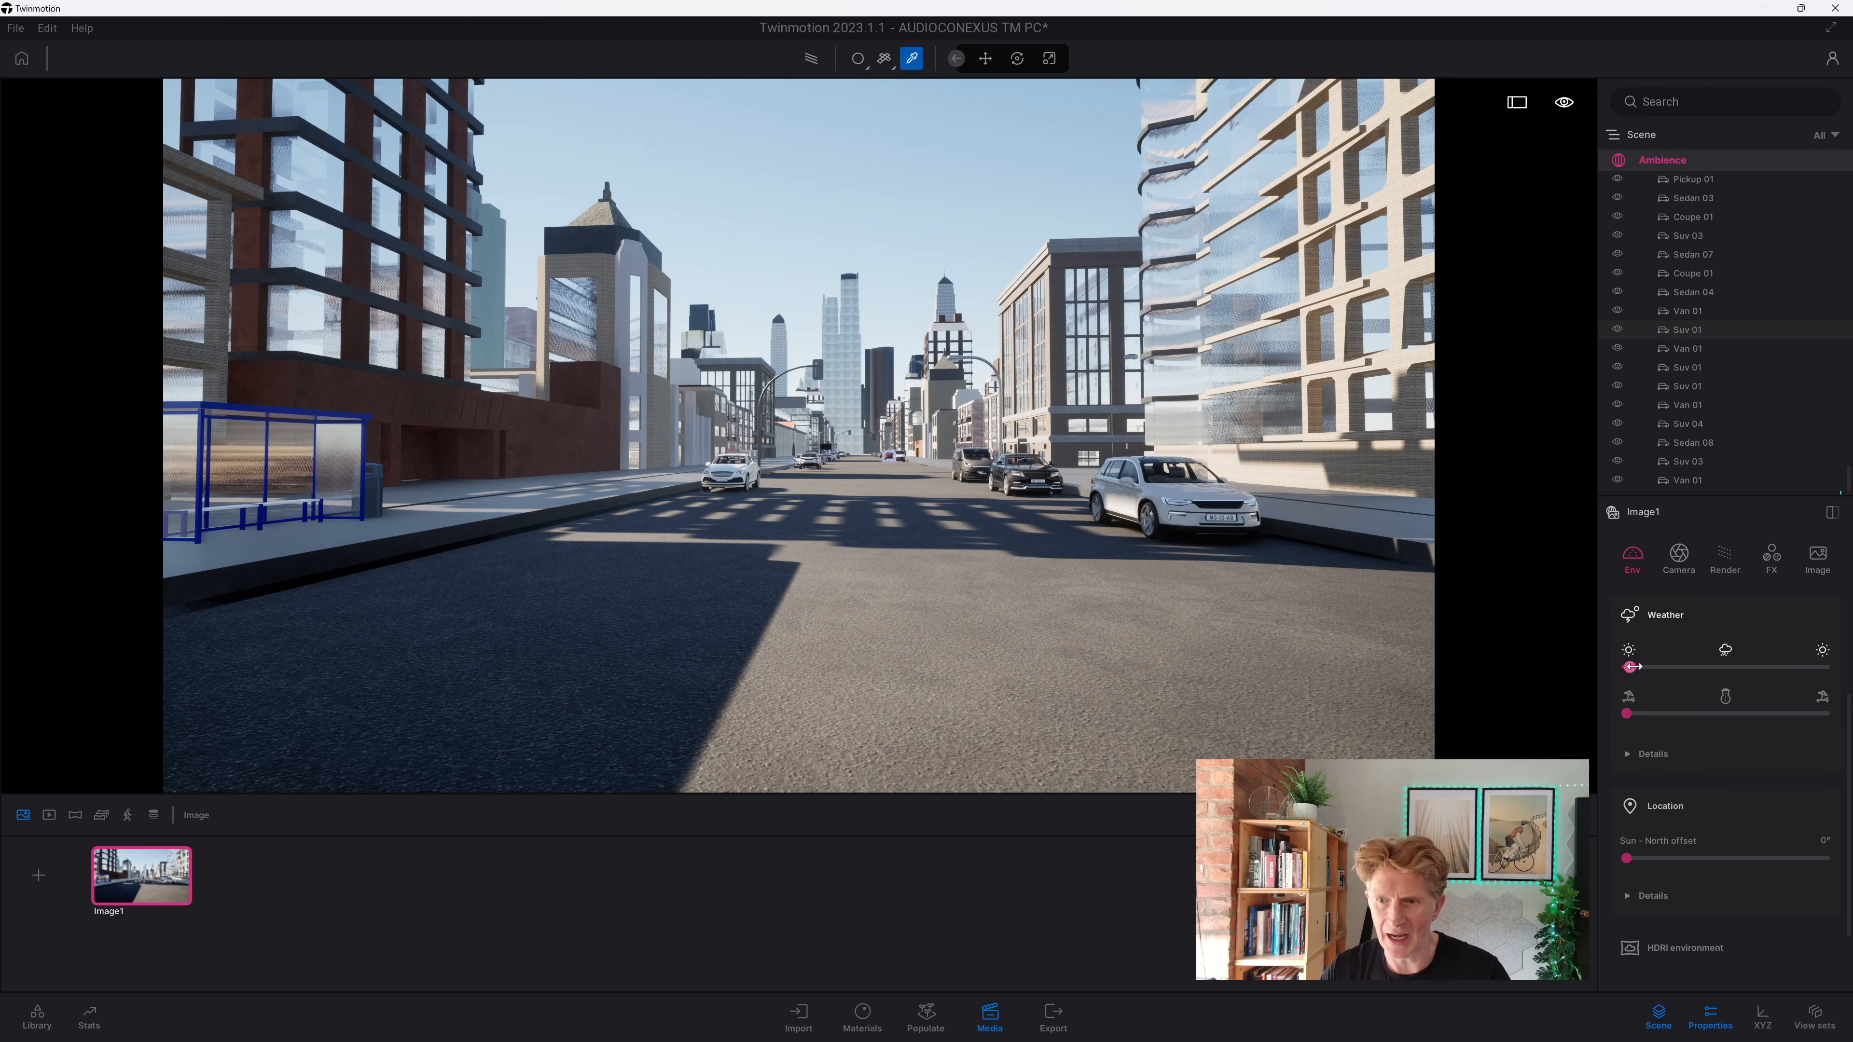
Step: Set Image1's weather to partly cloudy with puddles but no rain, keep the season at summer, and set the sun's north offset to 300°
left_click_drag(1653, 667, 1687, 668)
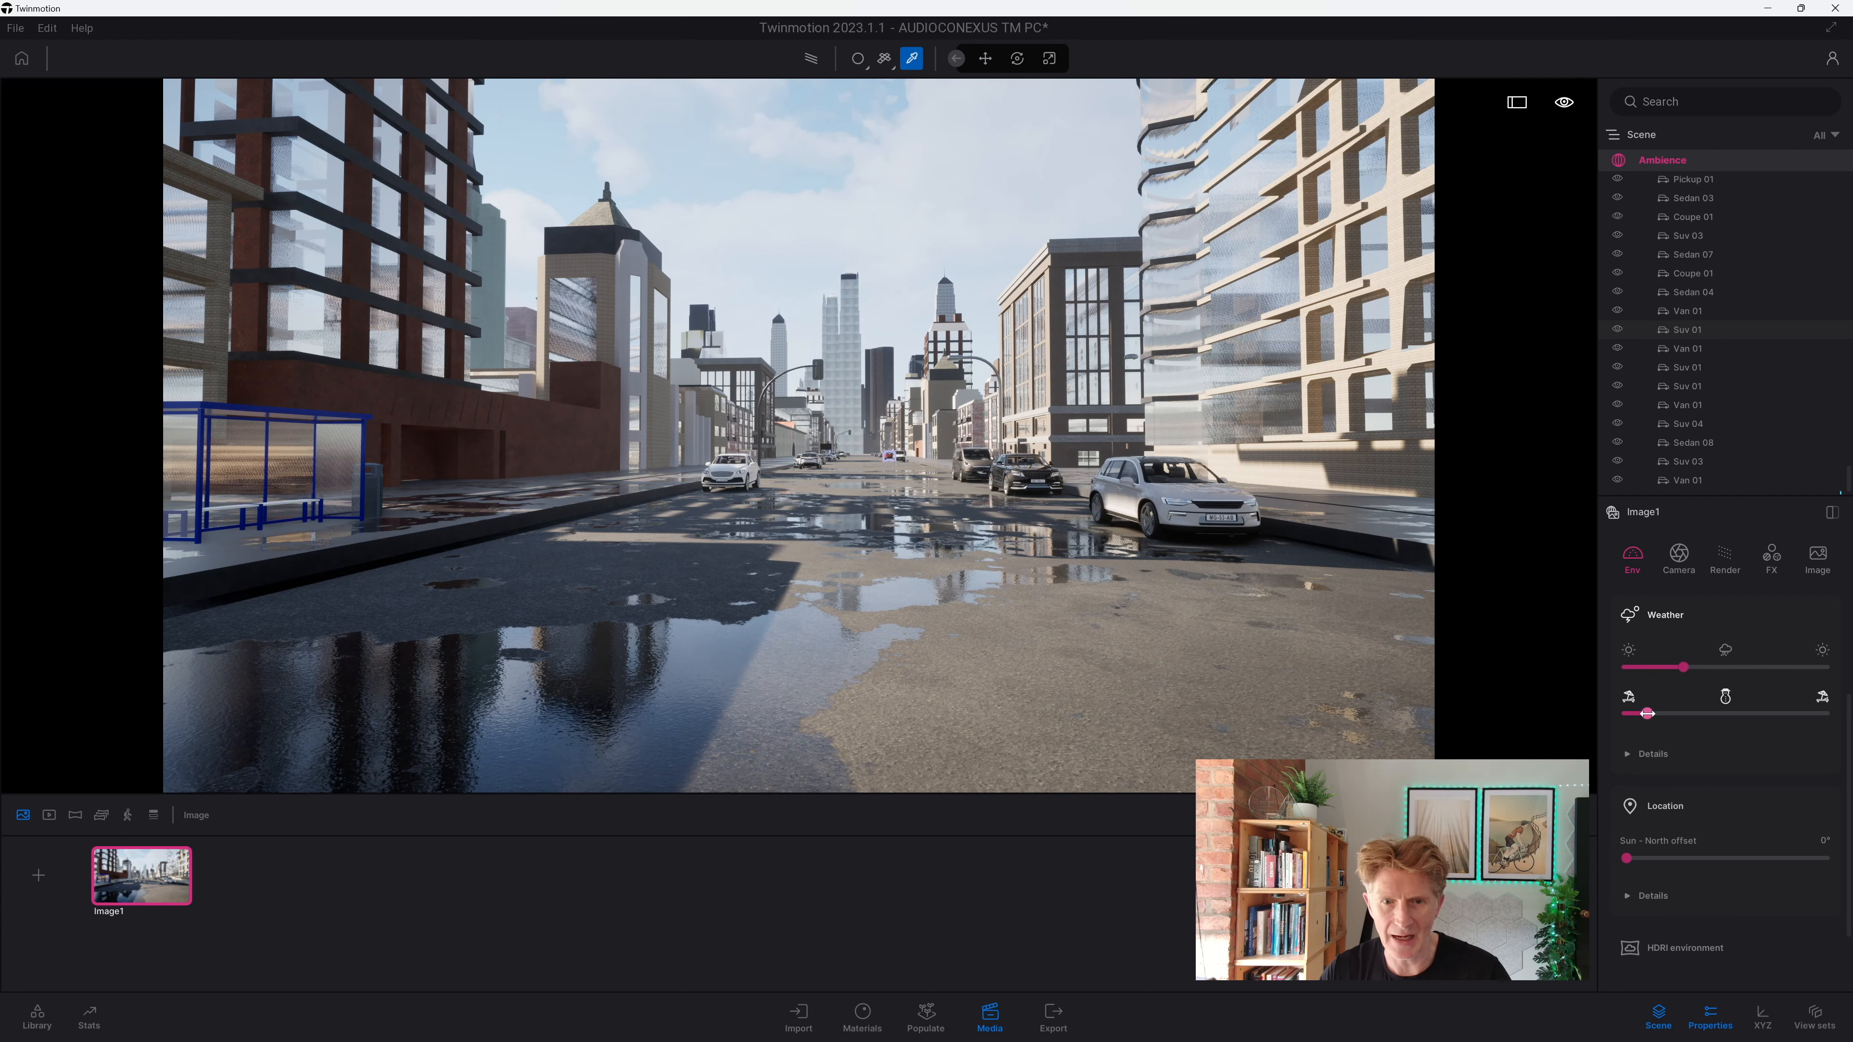
left_click_drag(1686, 715, 1635, 714)
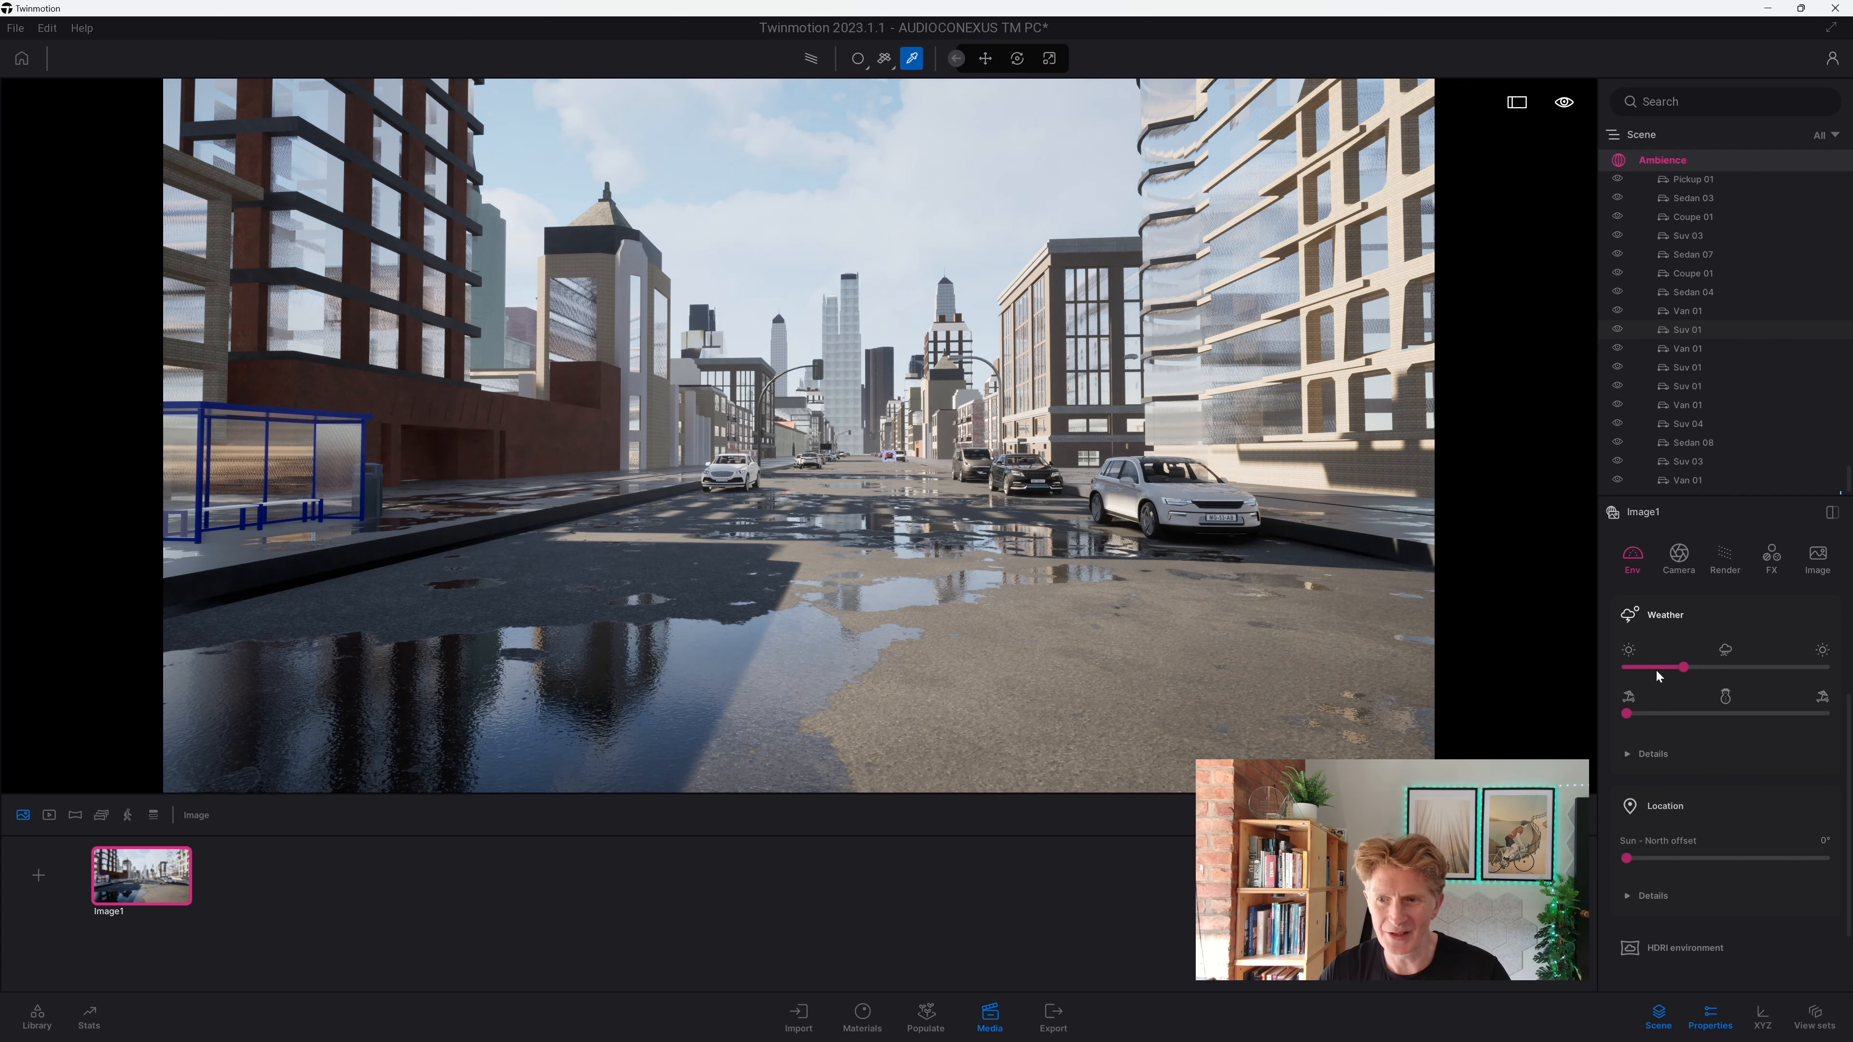
left_click(1686, 668)
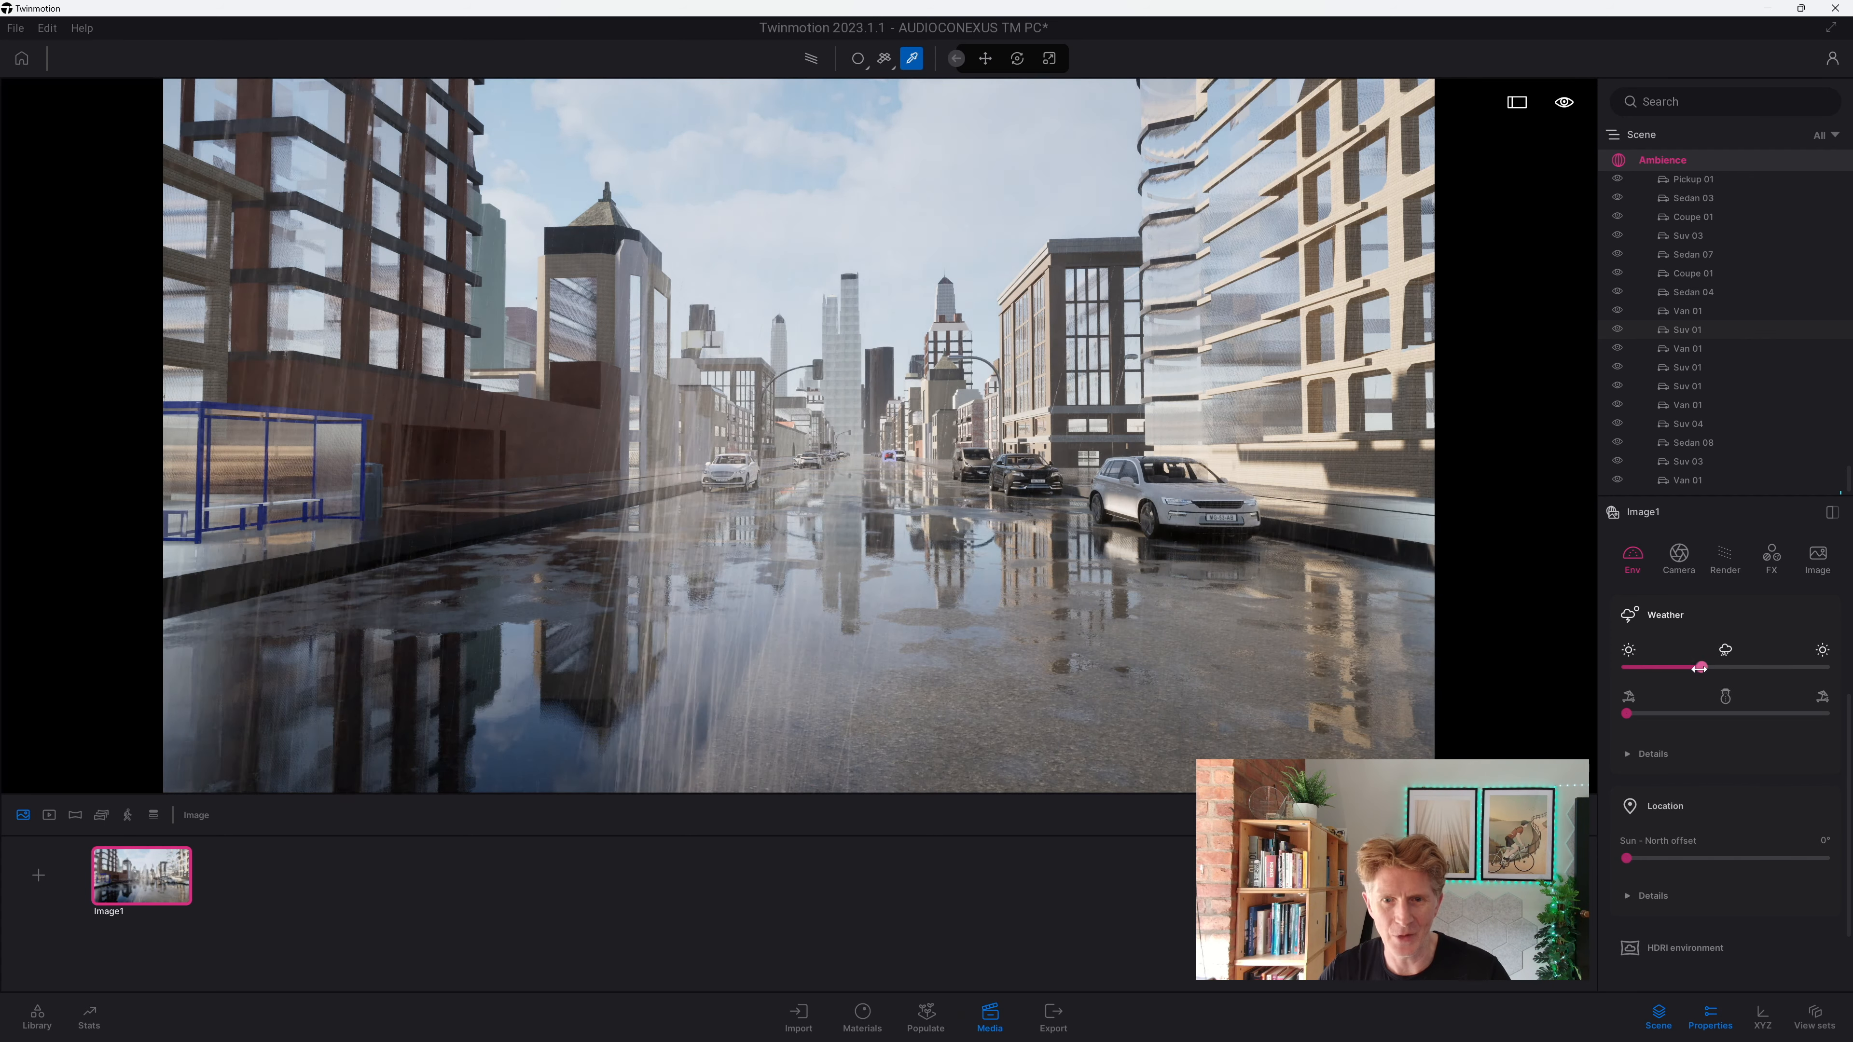
left_click_drag(1686, 669, 1682, 668)
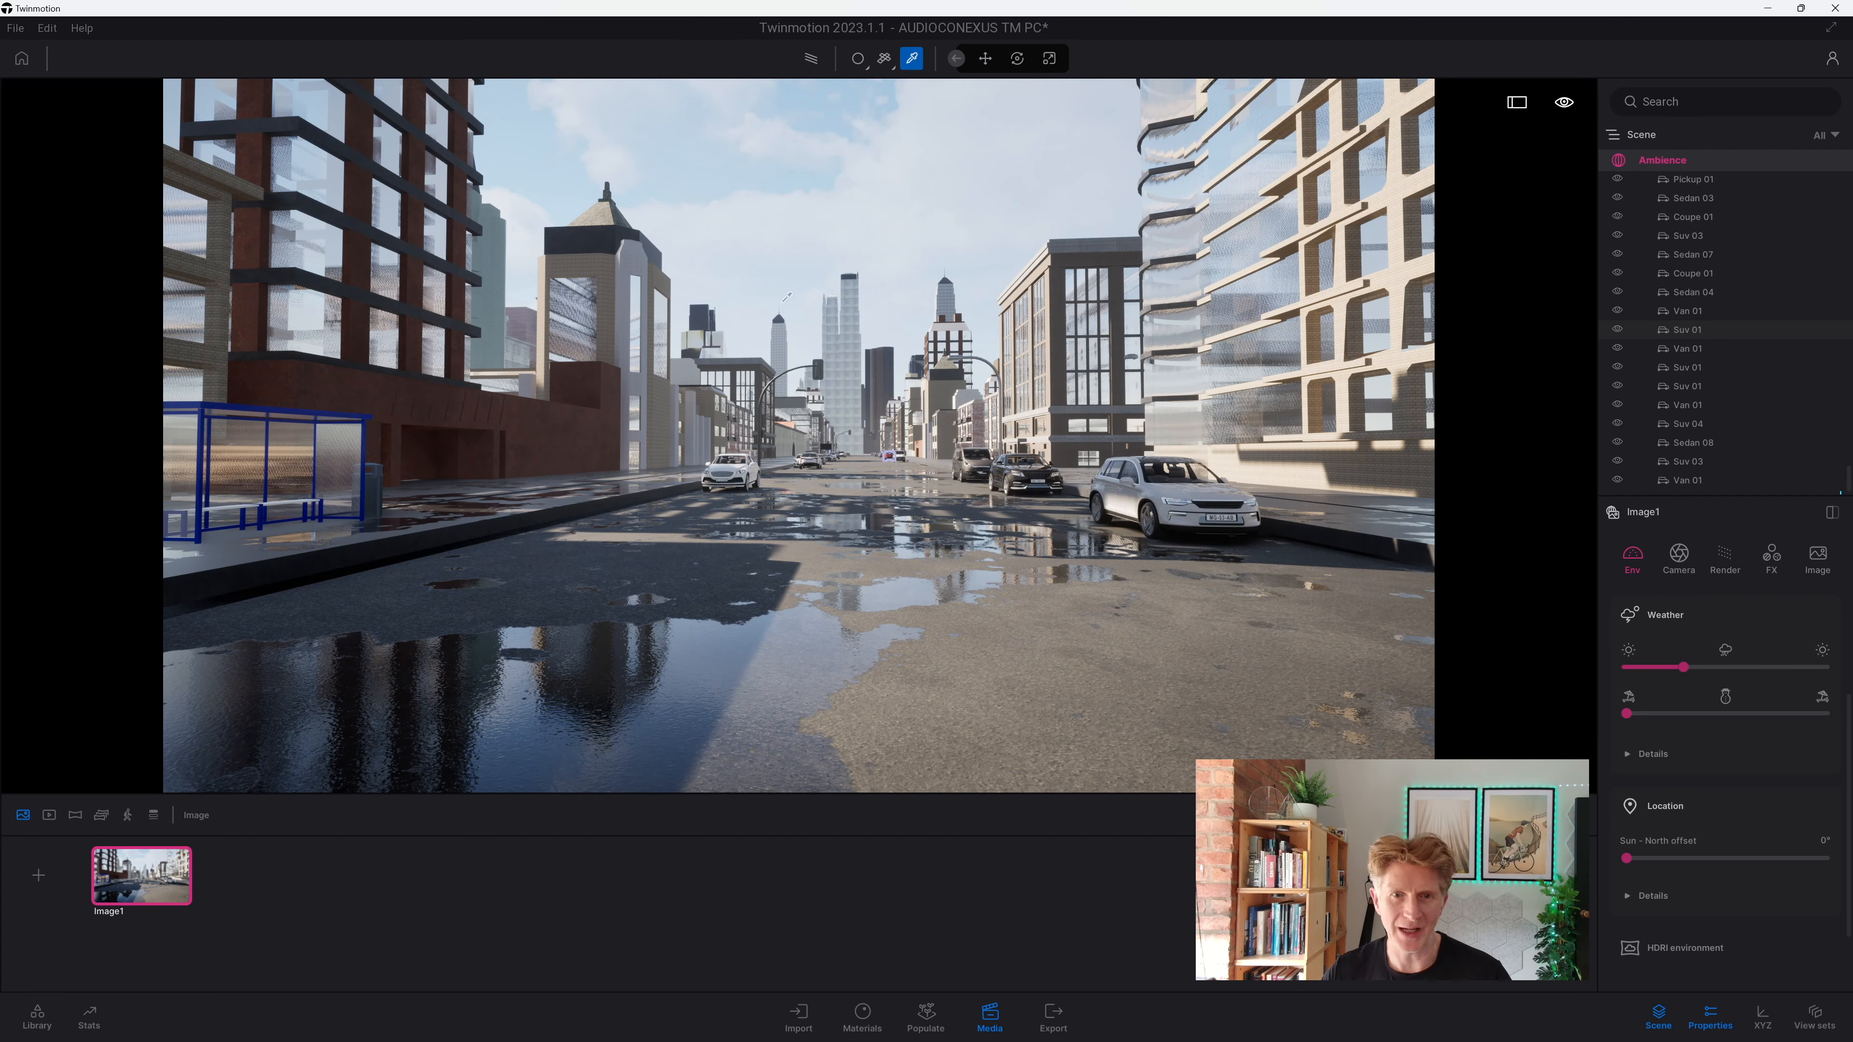
mouse_move(1633, 849)
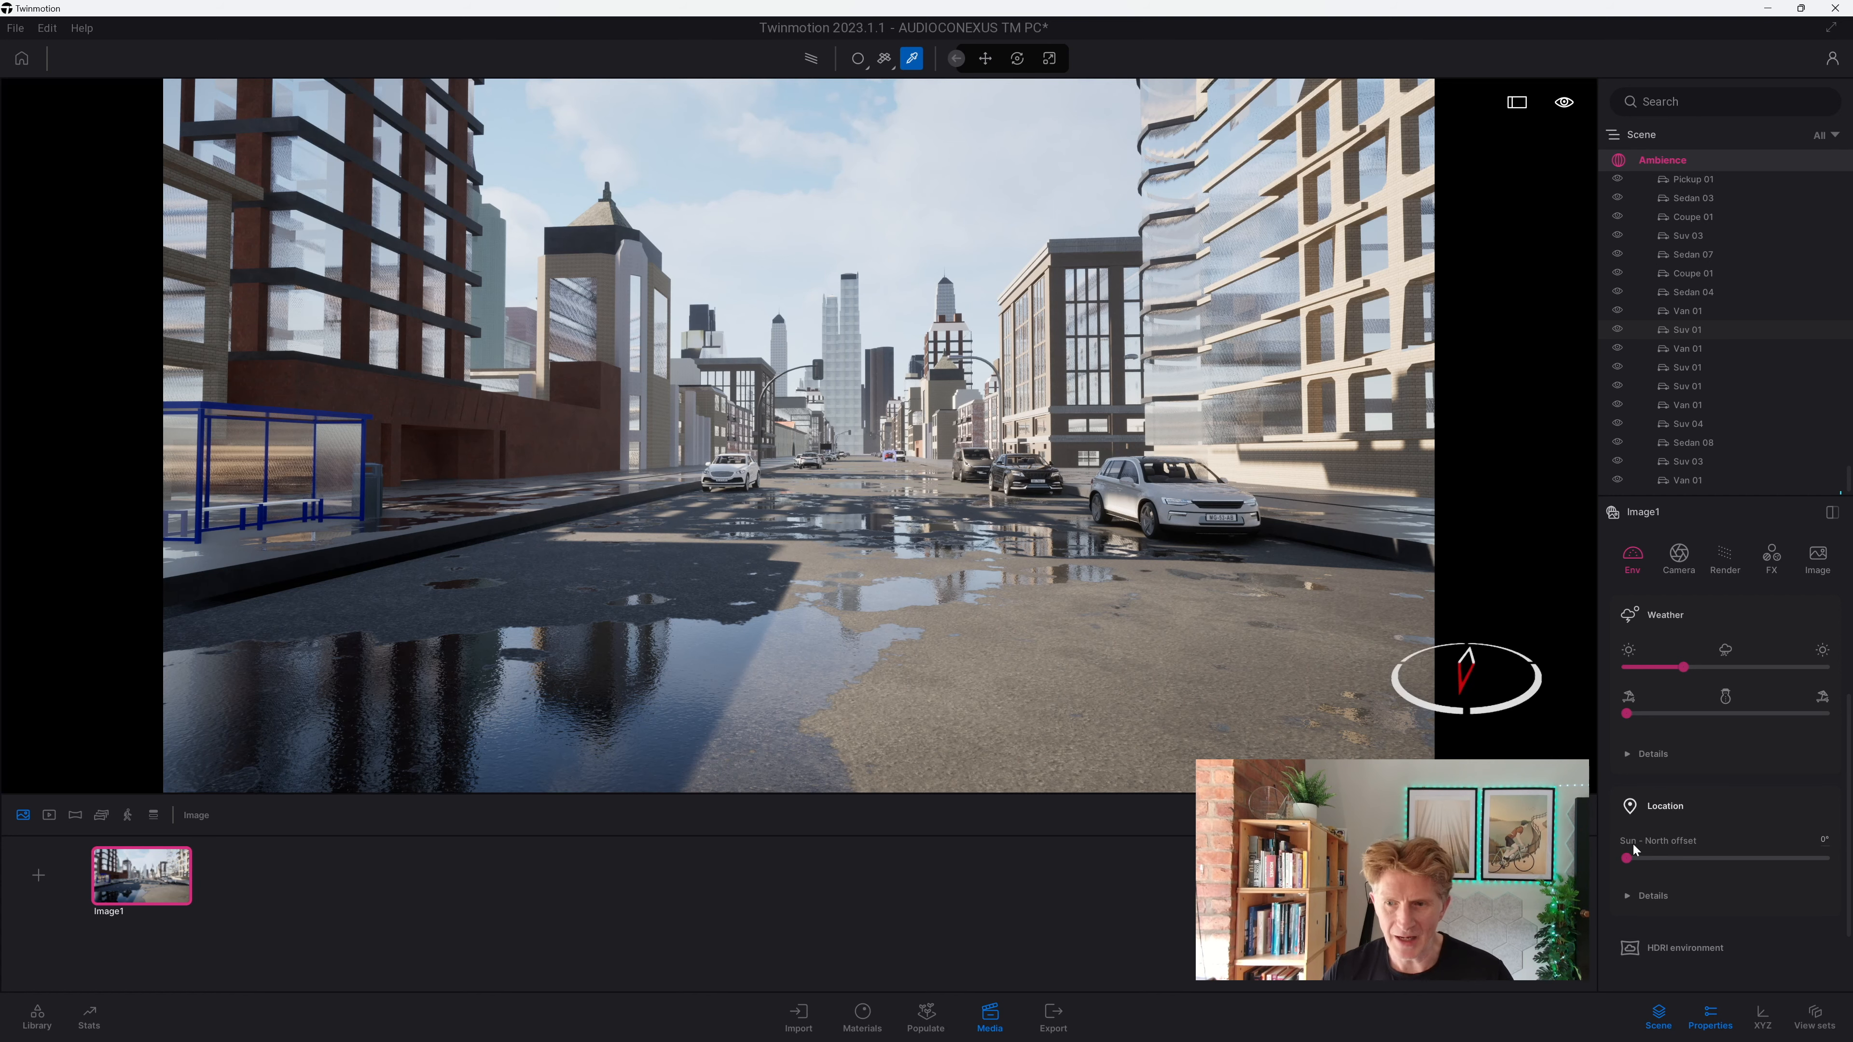
left_click_drag(1627, 860, 1794, 858)
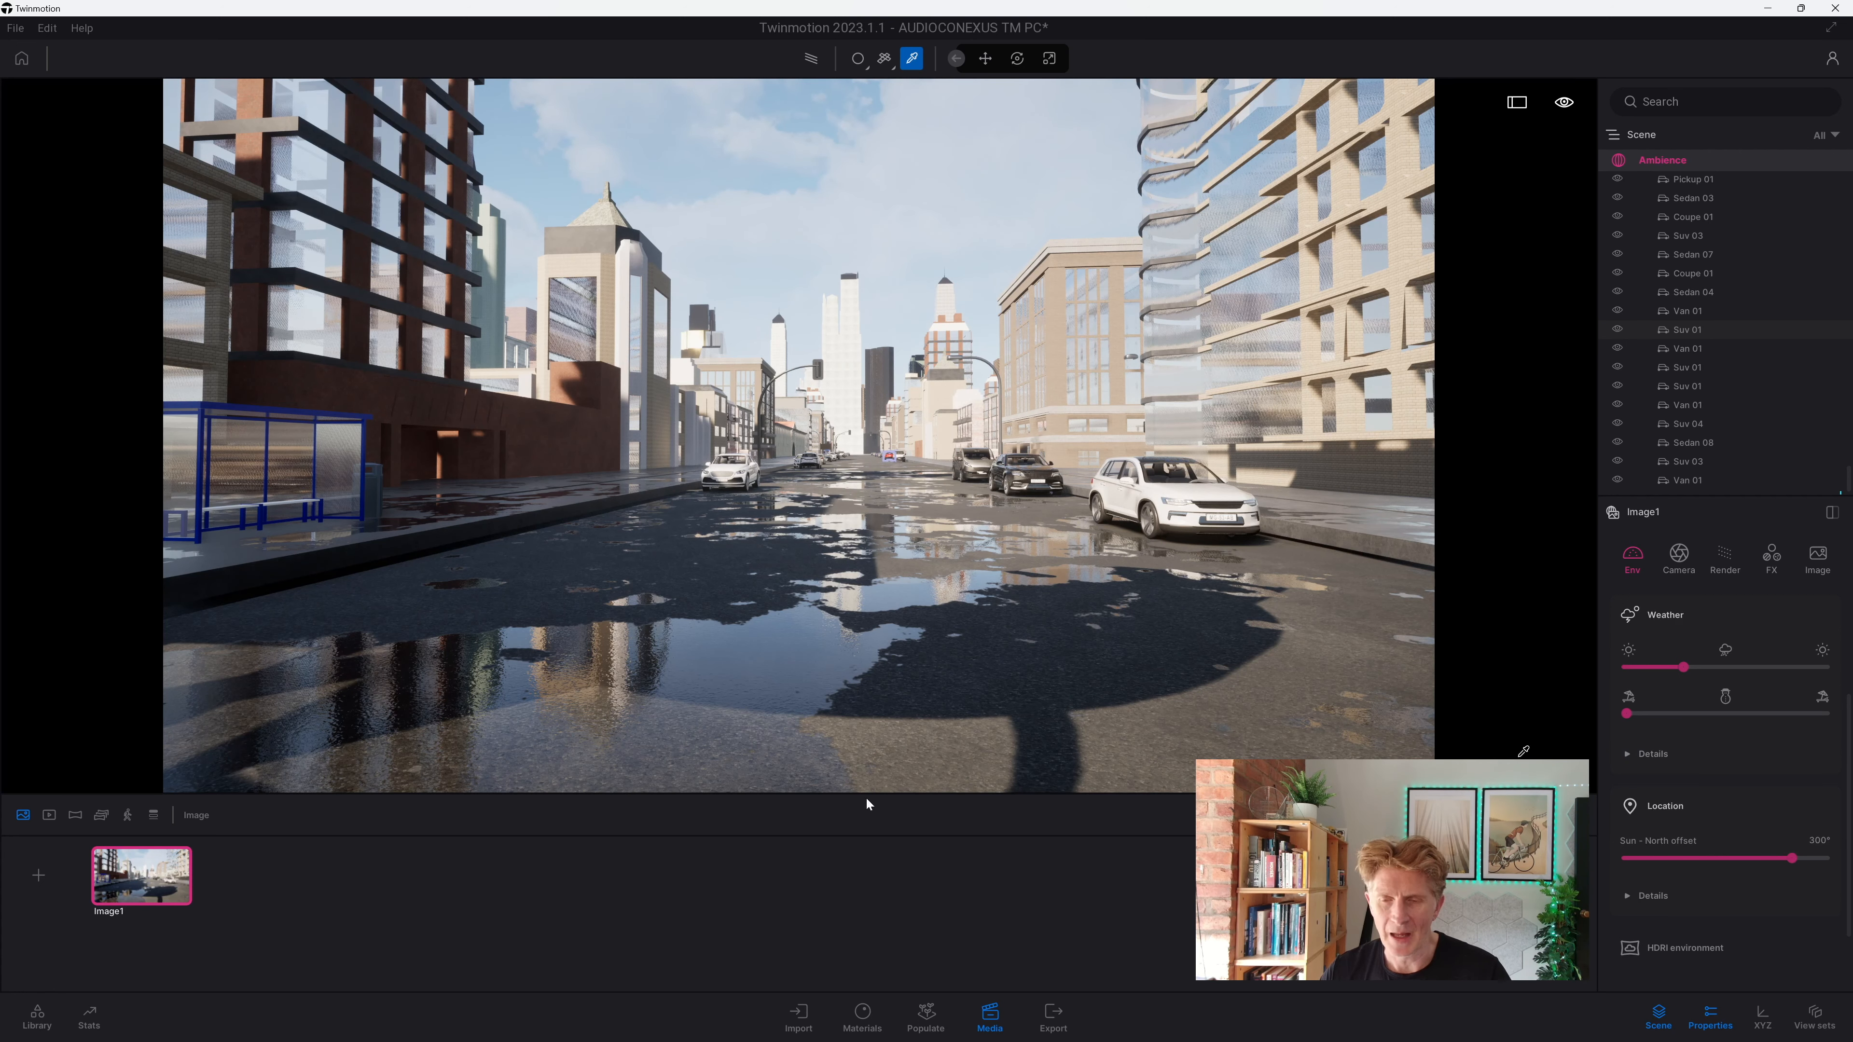
Step: Add Image2 from the same wet street view and return to Image1
mouse_move(129, 883)
left_click(39, 877)
left_click(182, 888)
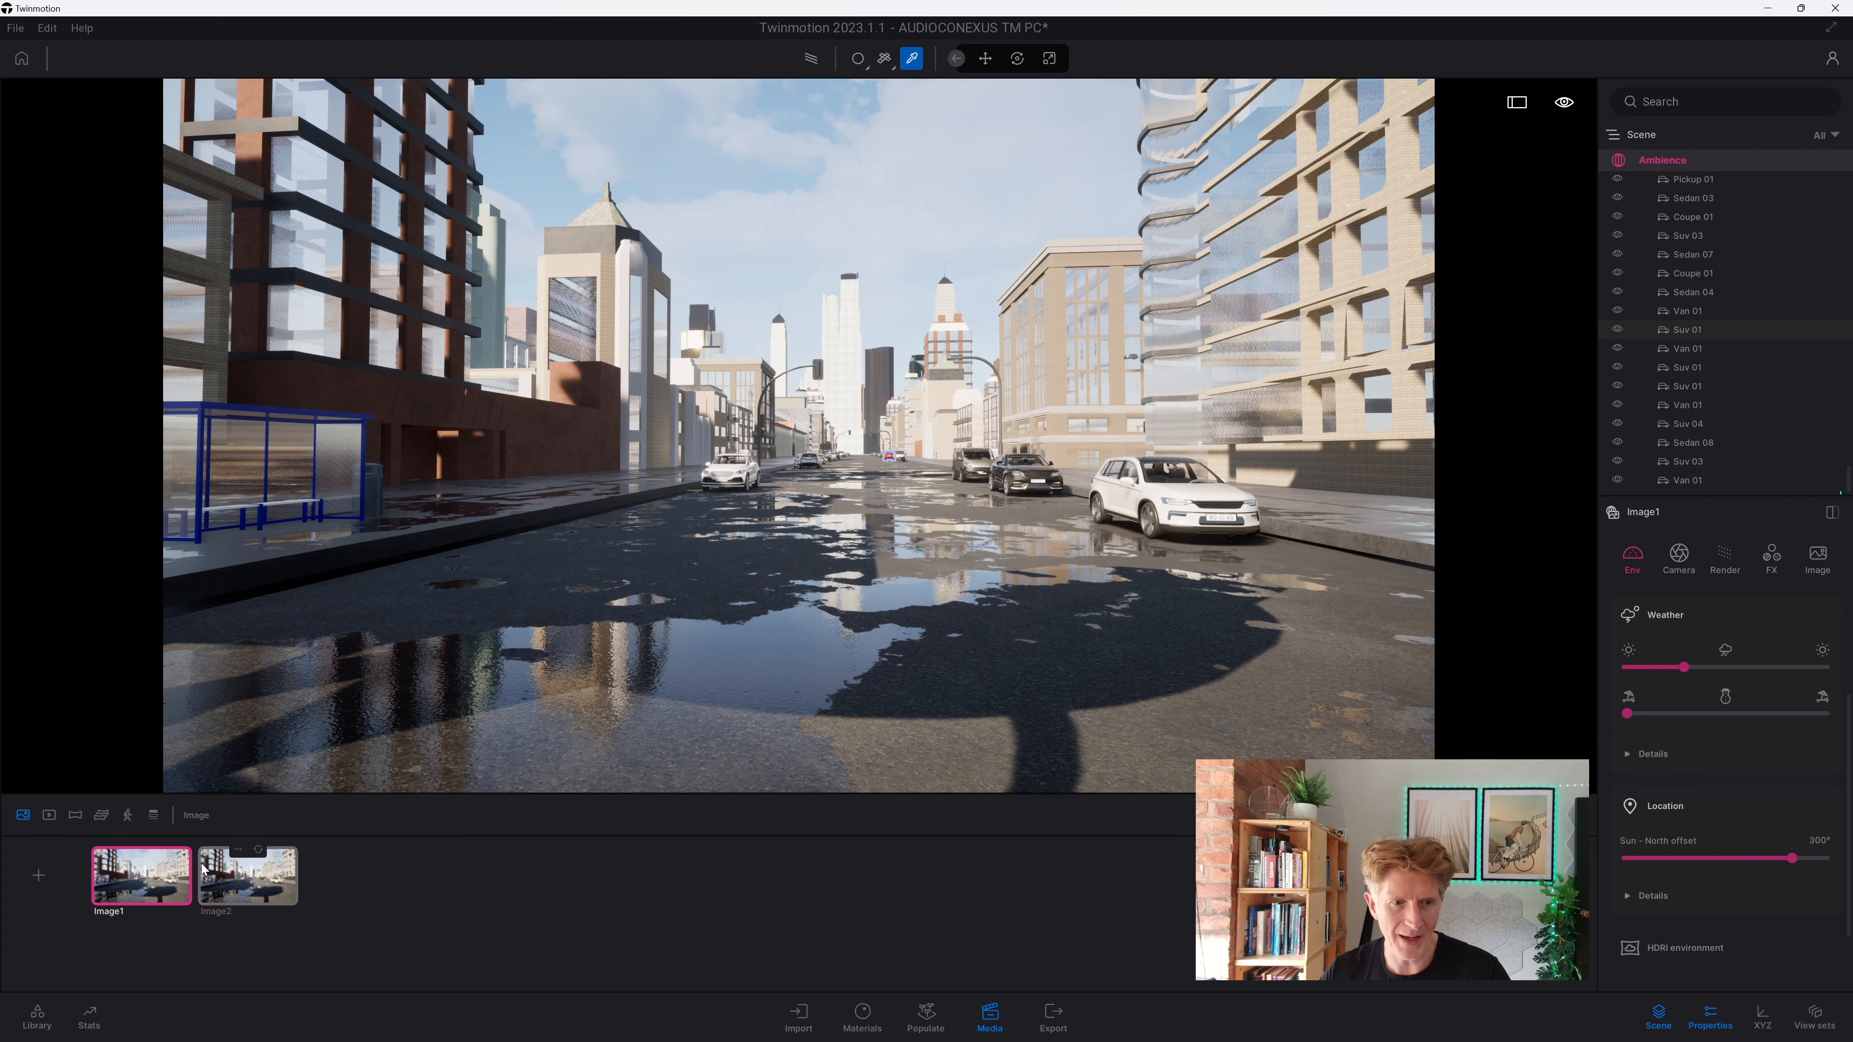
key("Escape")
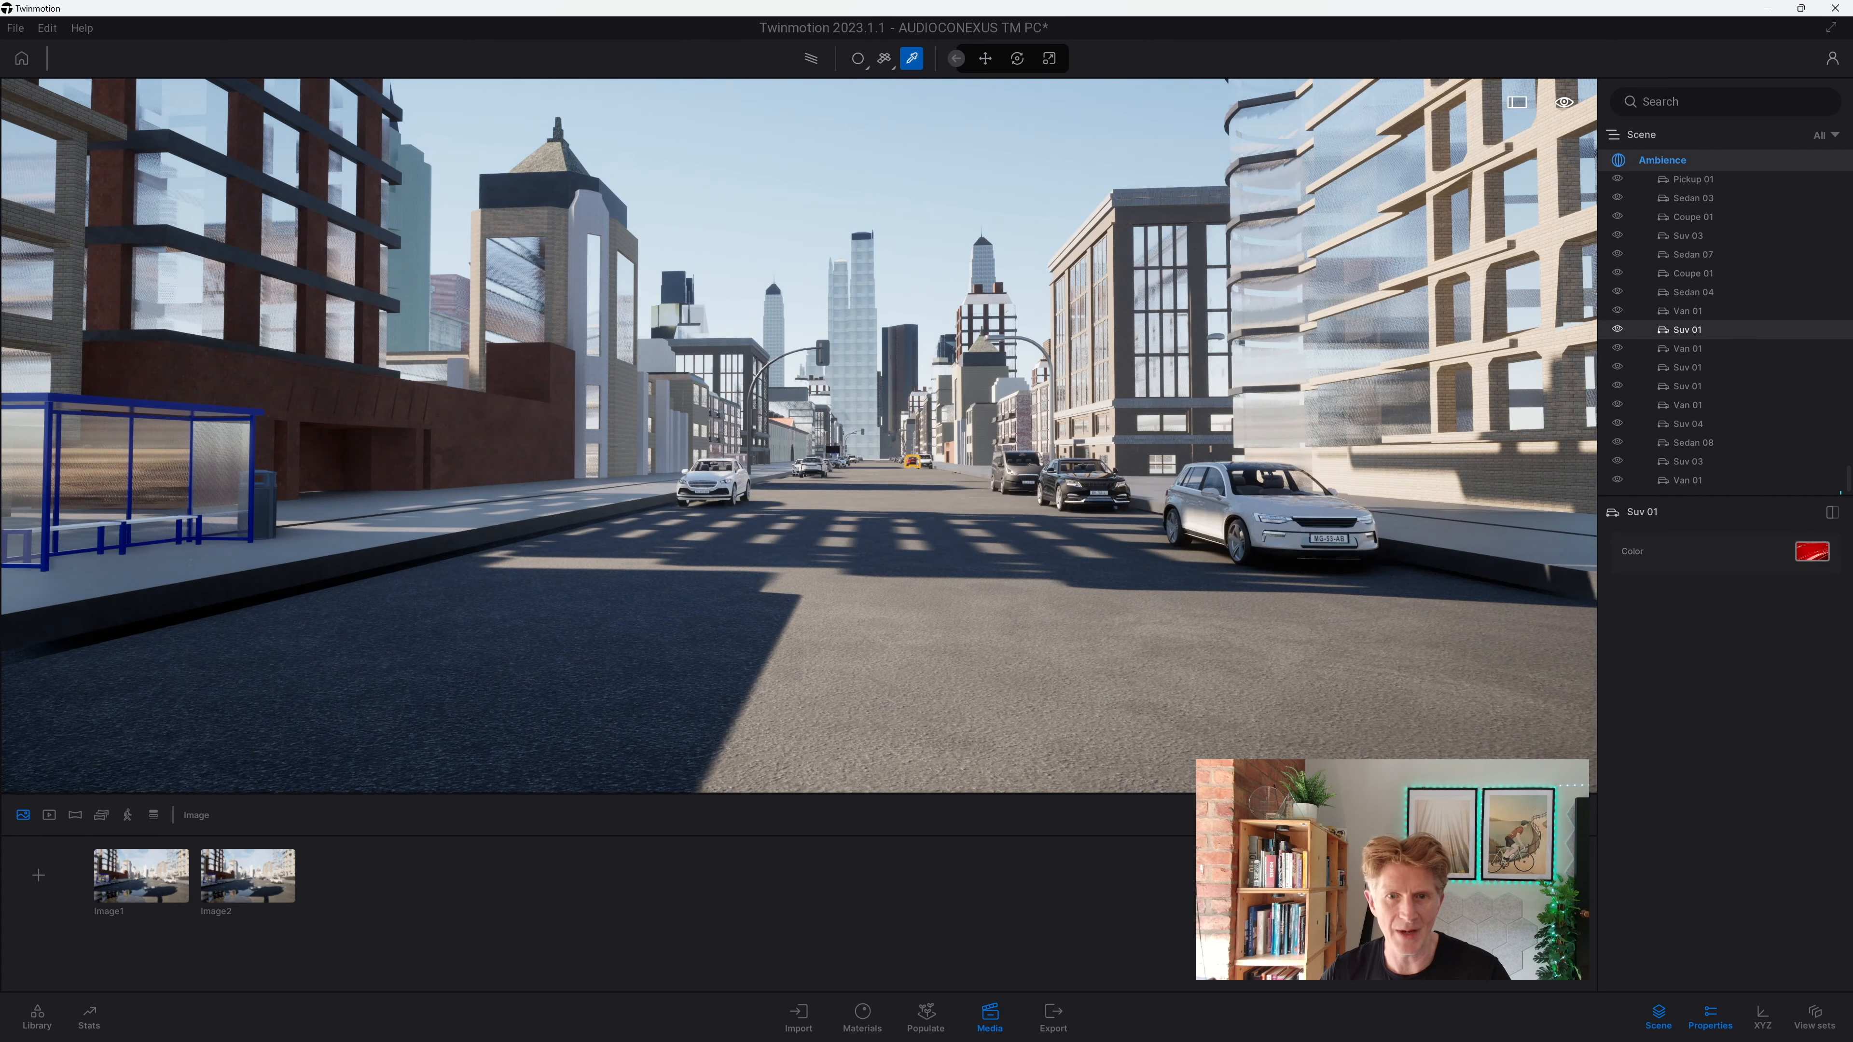
left_click(155, 892)
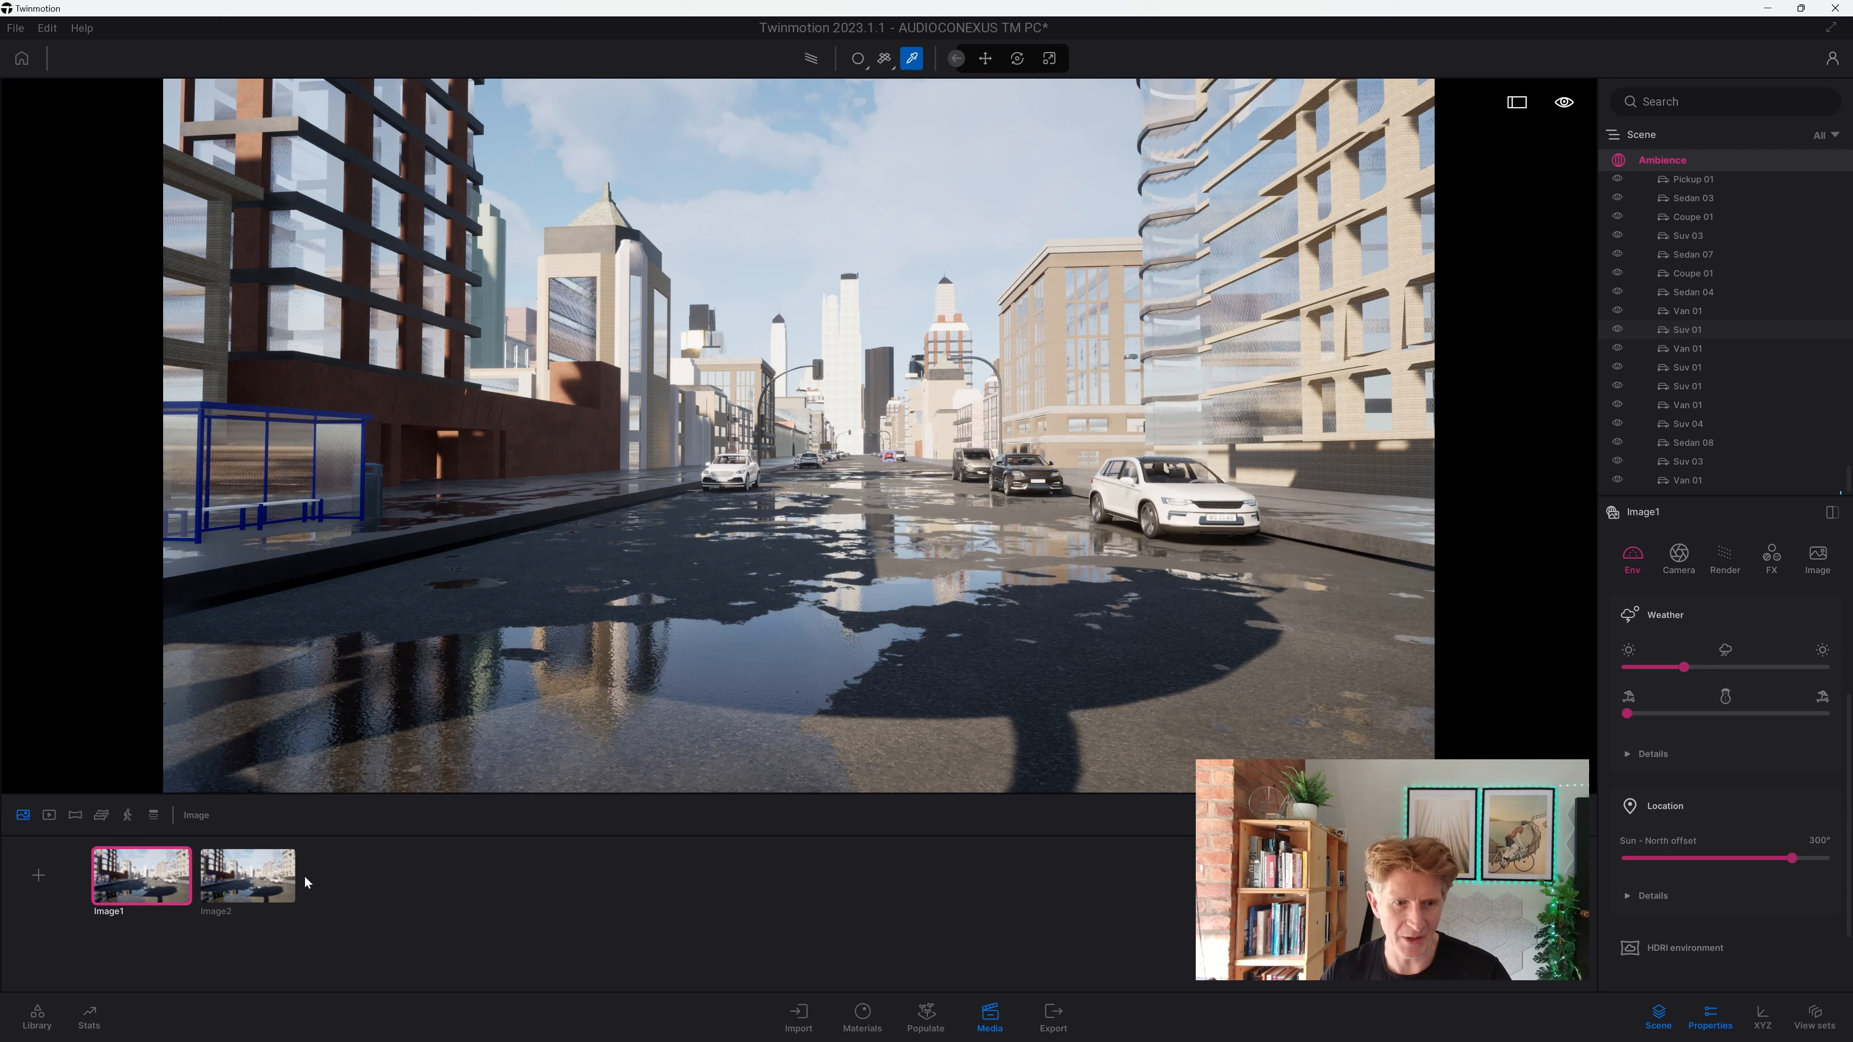
left_click(246, 890)
left_click(167, 892)
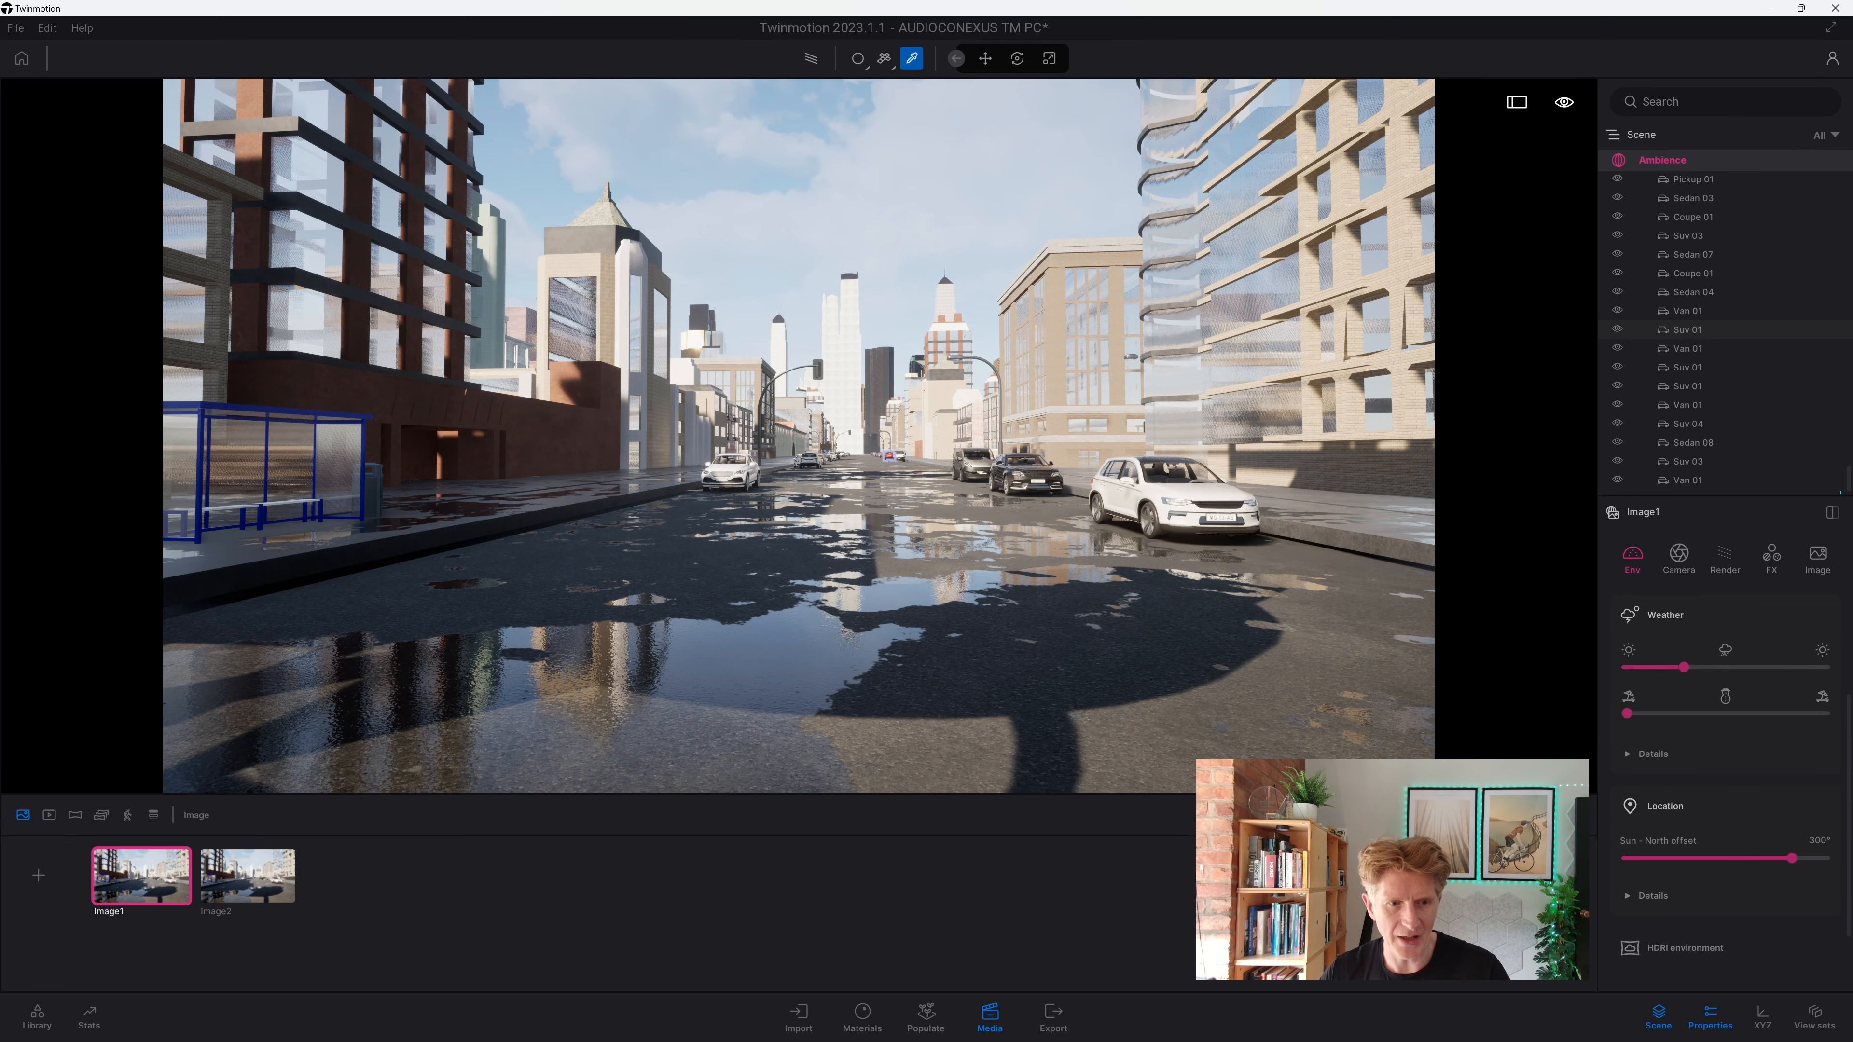
Step: Set the output size of both Image1 and Image2 to 4K UHD 3840x2160
left_click(1817, 558)
left_click(1692, 657)
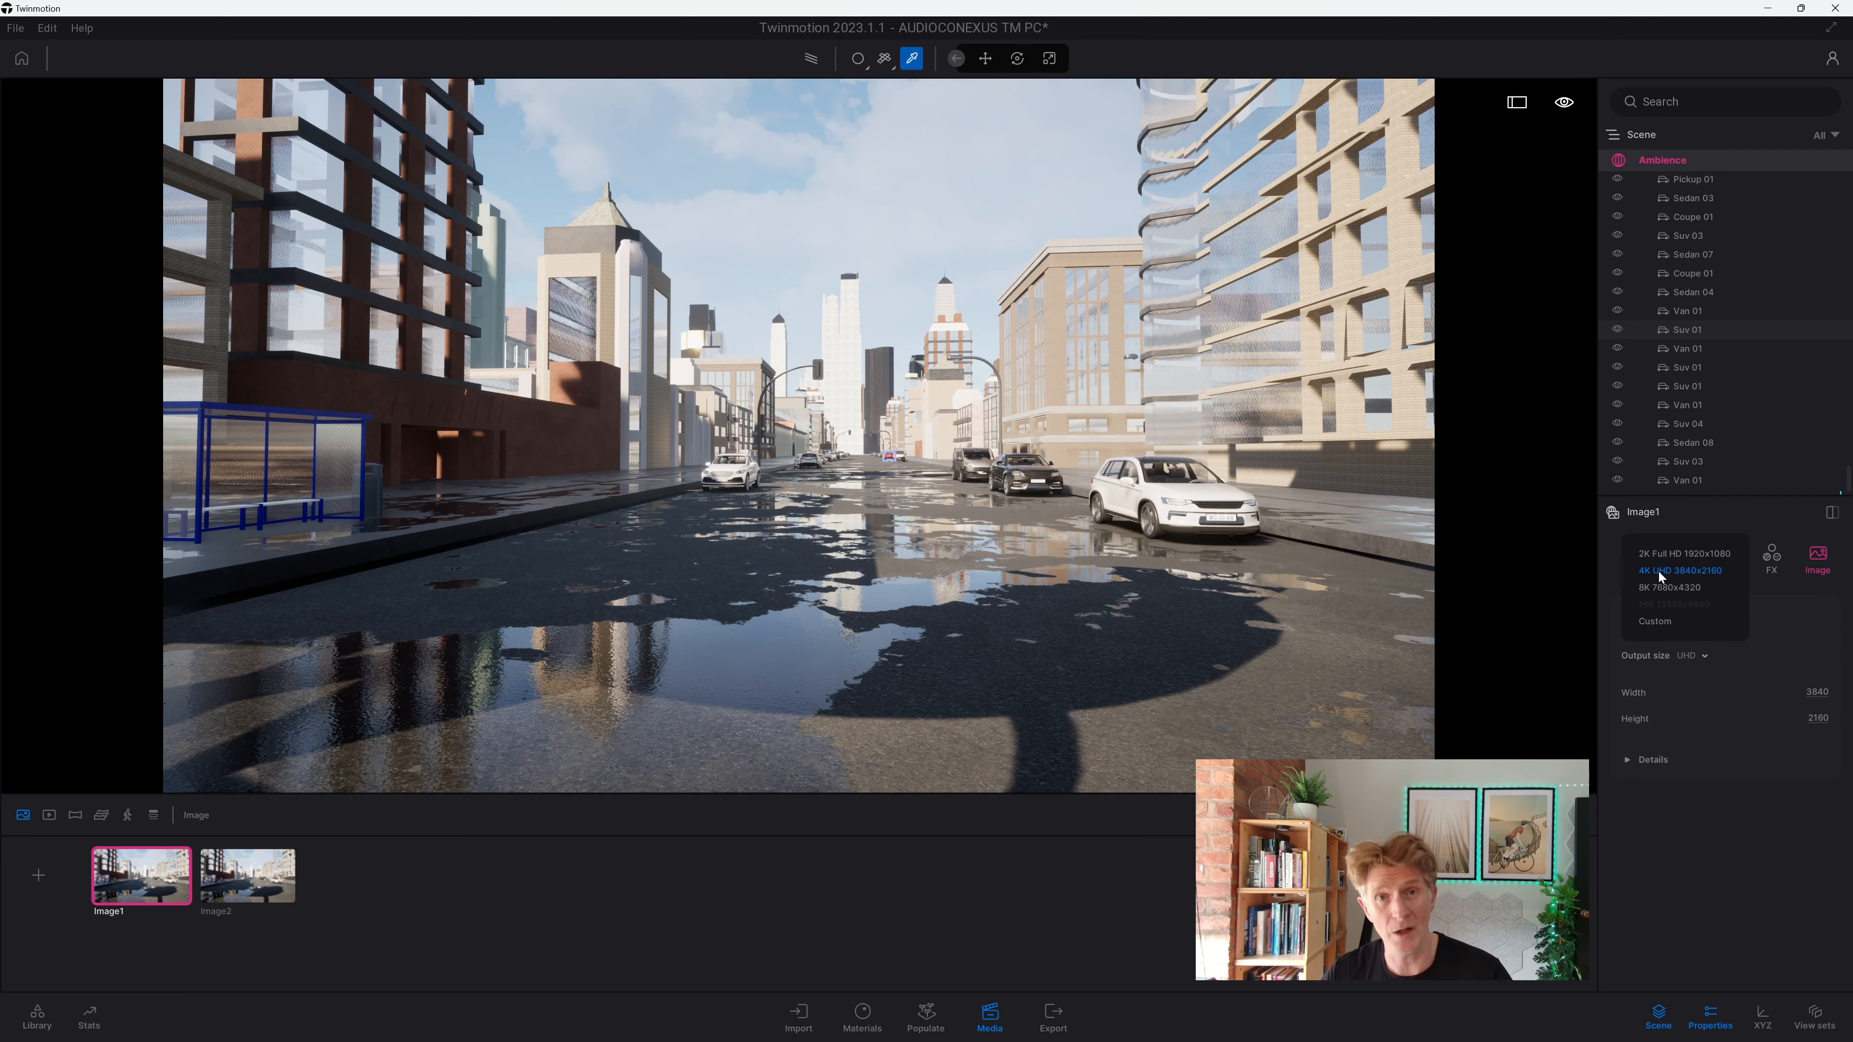
left_click(1658, 571)
left_click(224, 884)
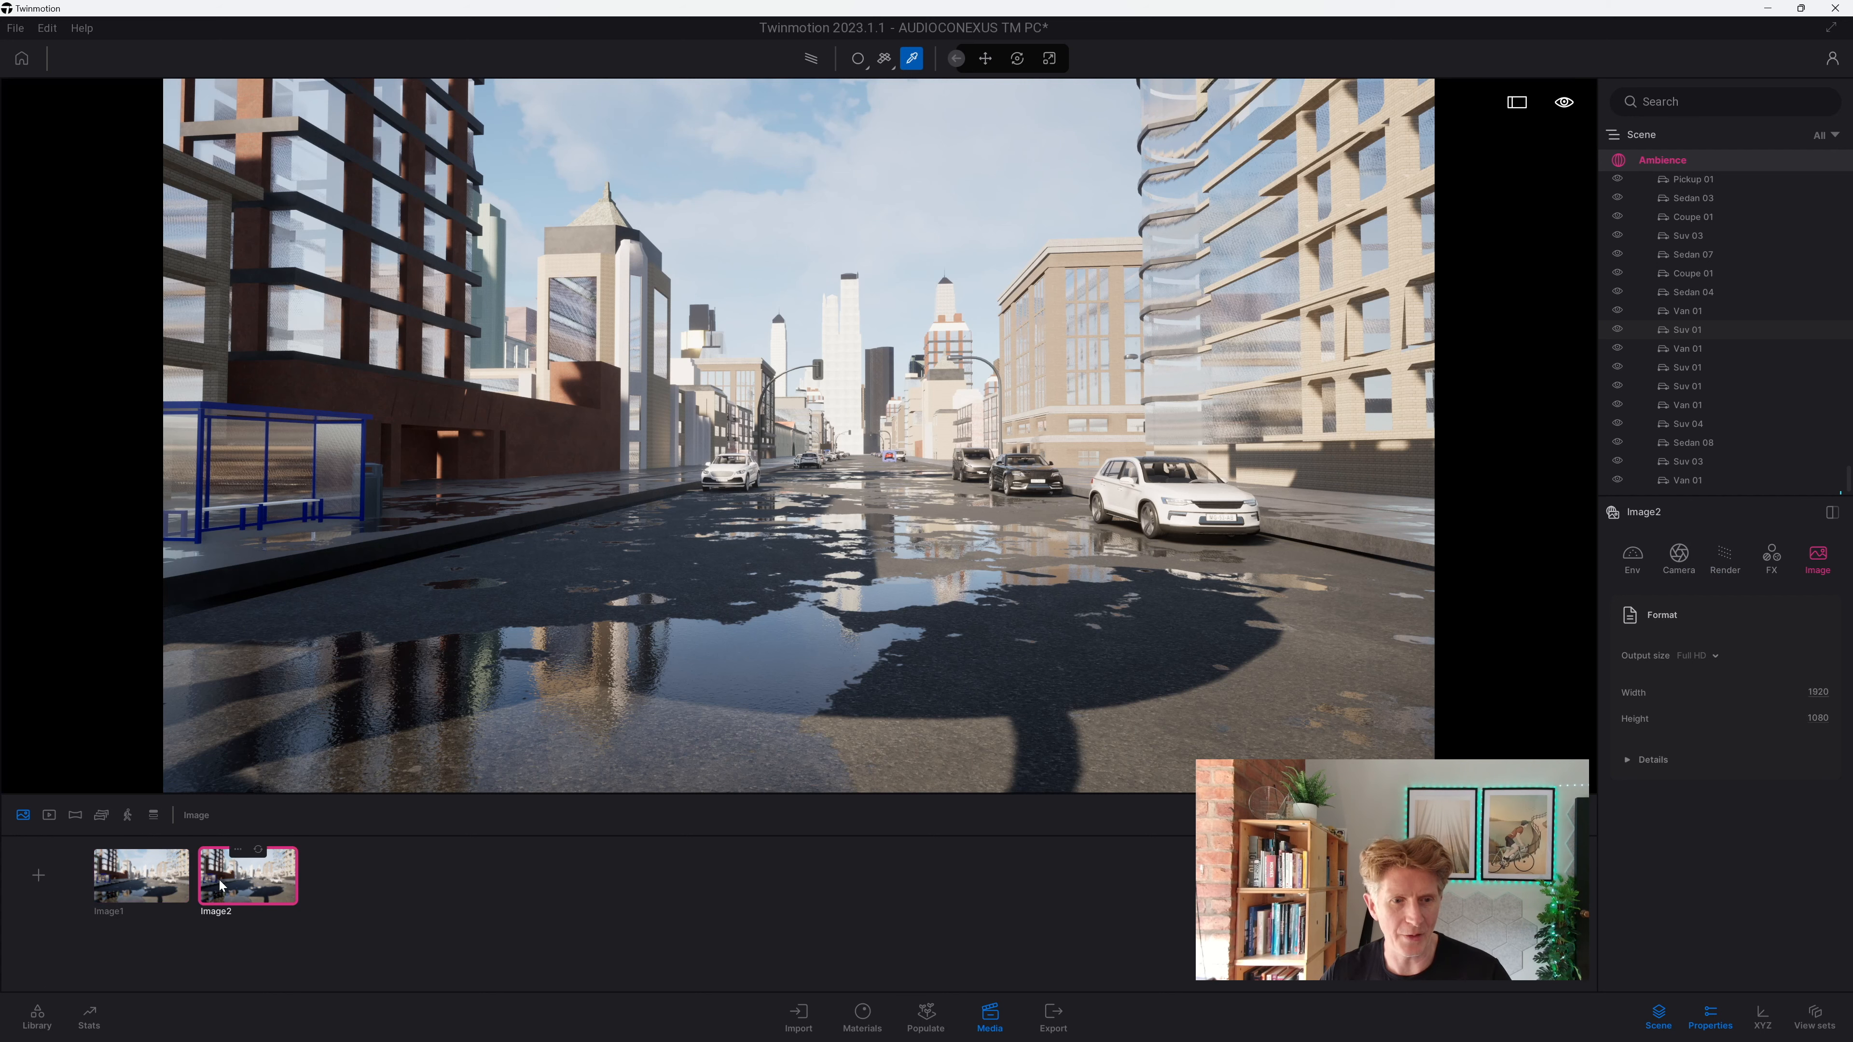
left_click(1698, 656)
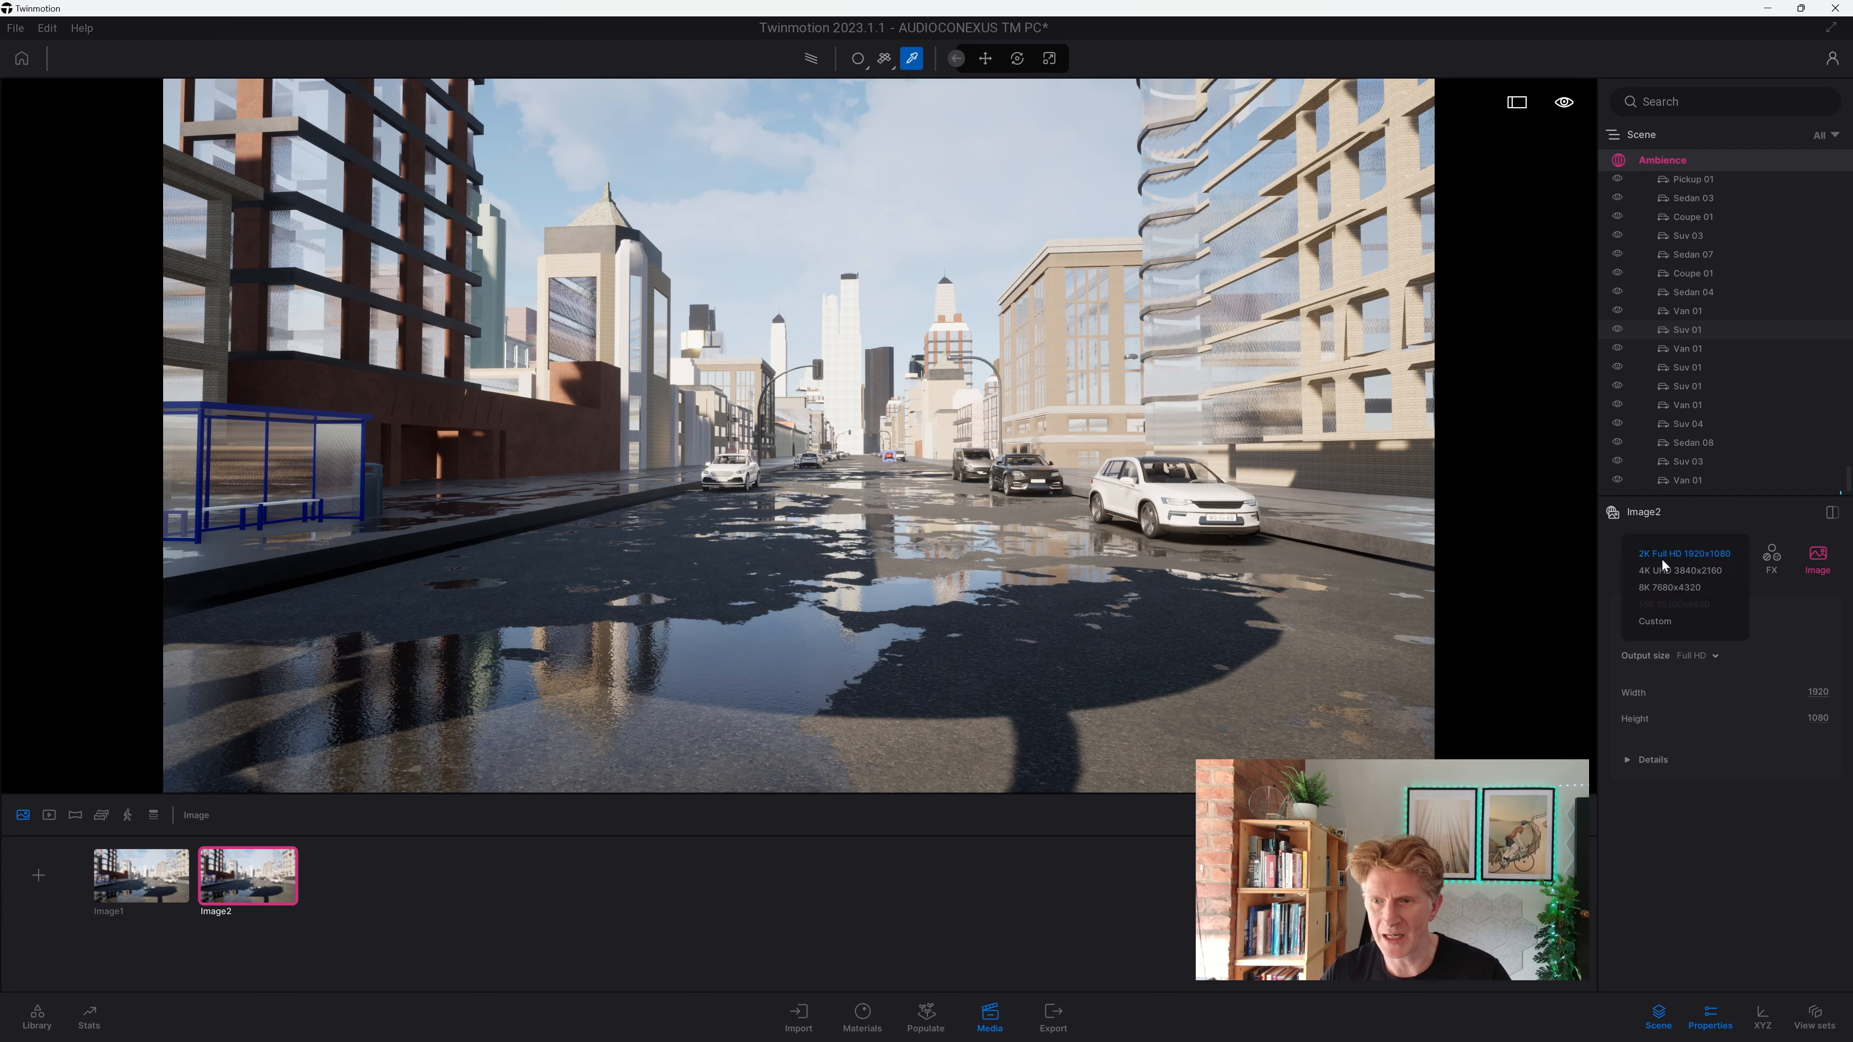
left_click(1667, 573)
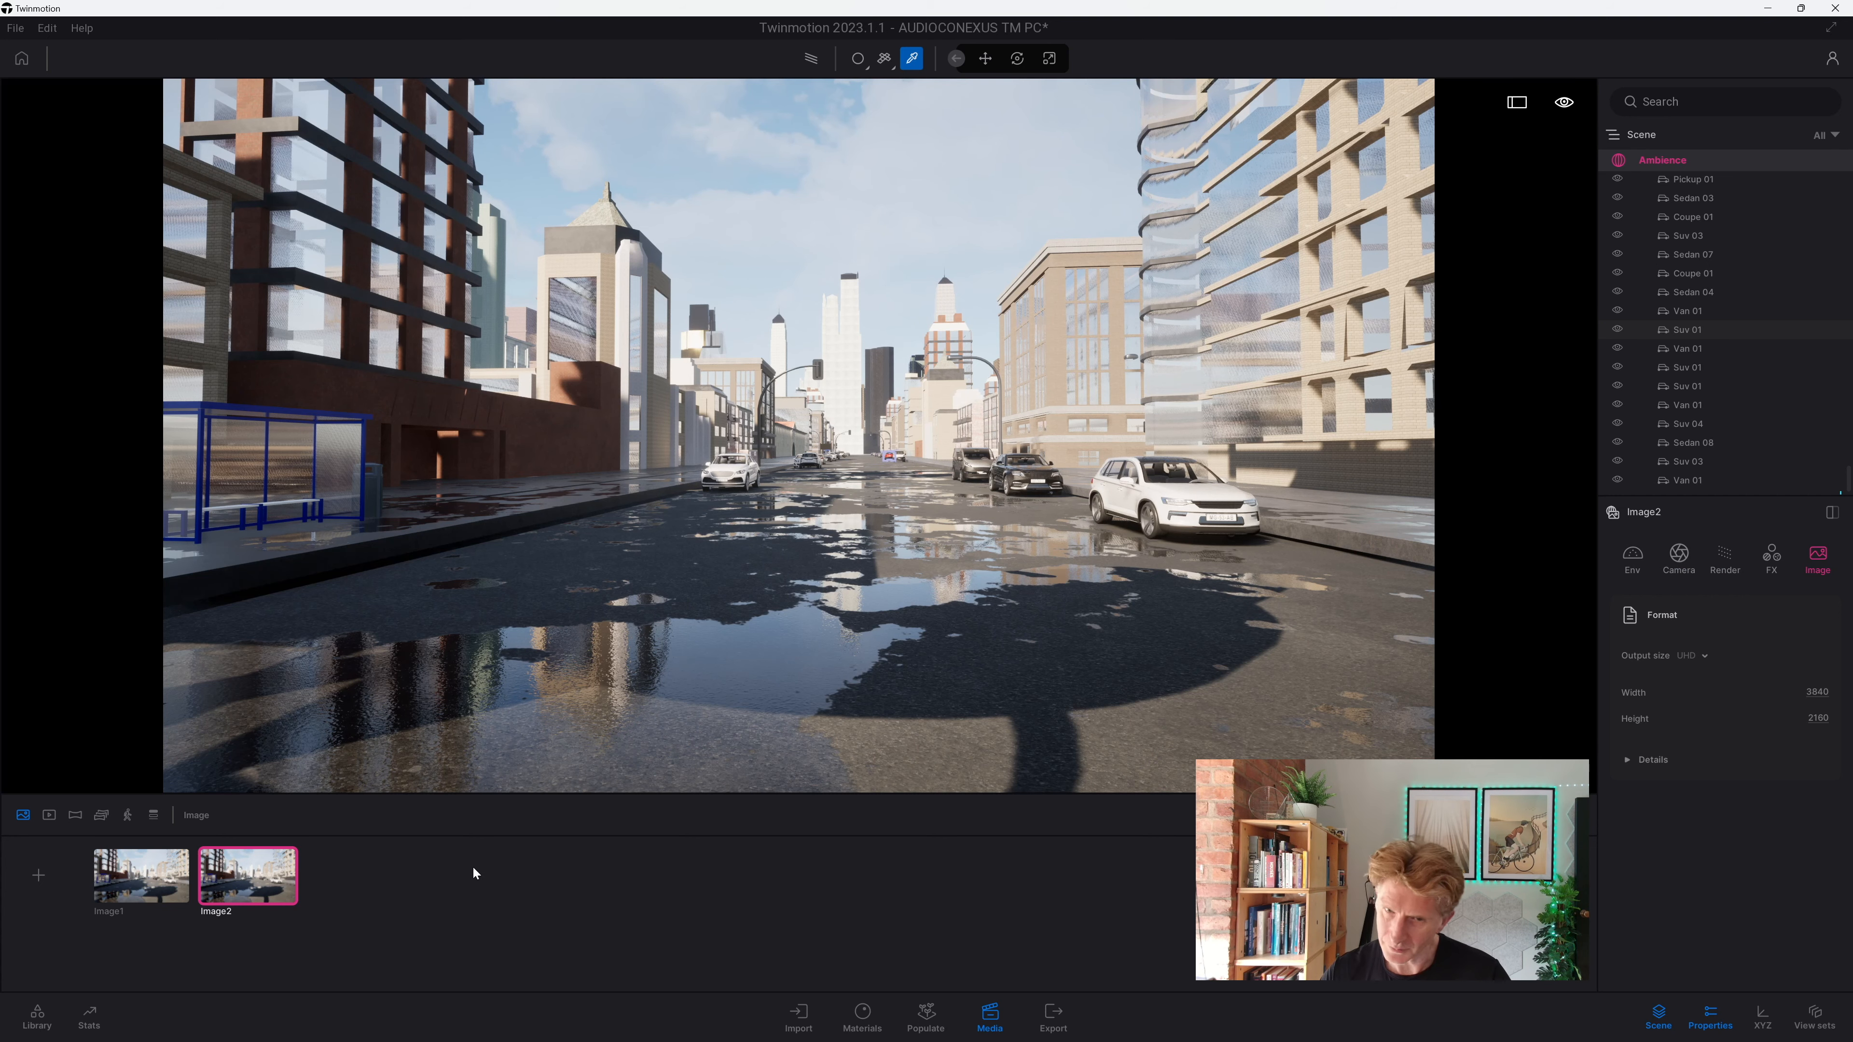
Step: Reframe Image2 further down the street near the grey van at pedestrian eye level and update its saved view
key("w")
key("a")
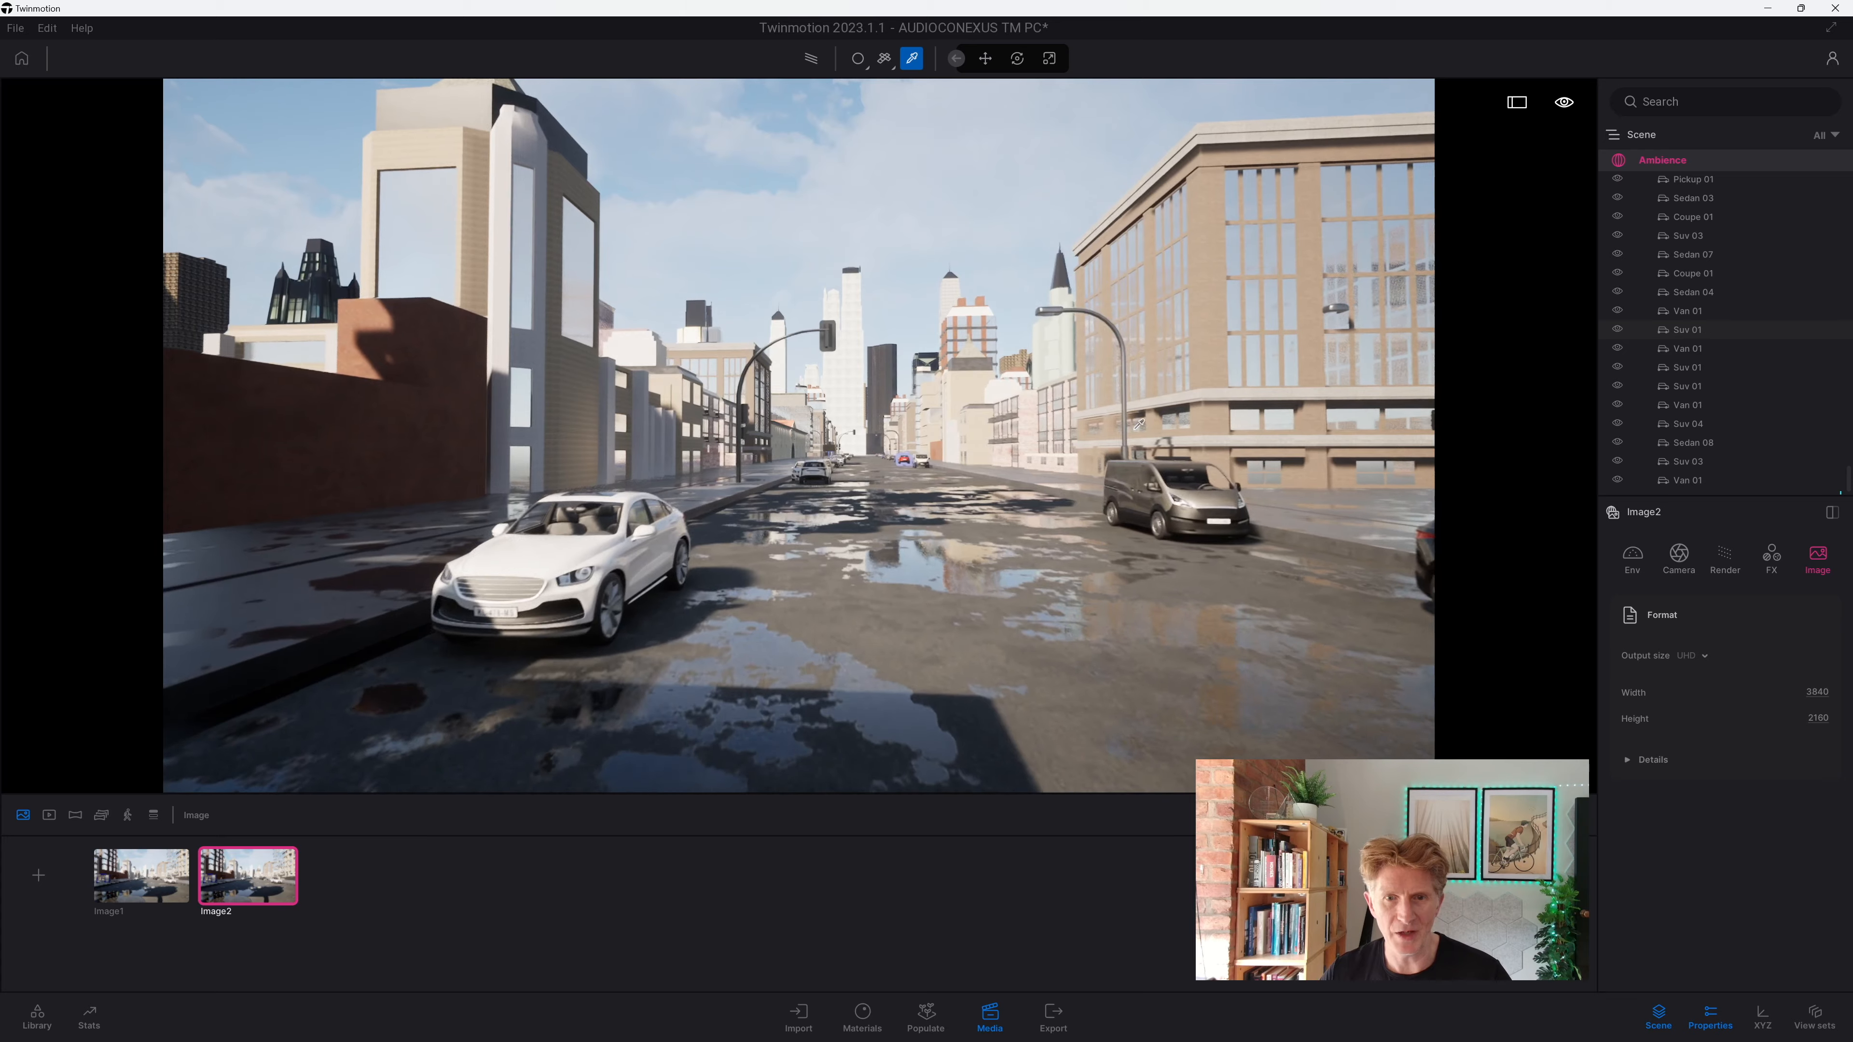
key("d")
key("w")
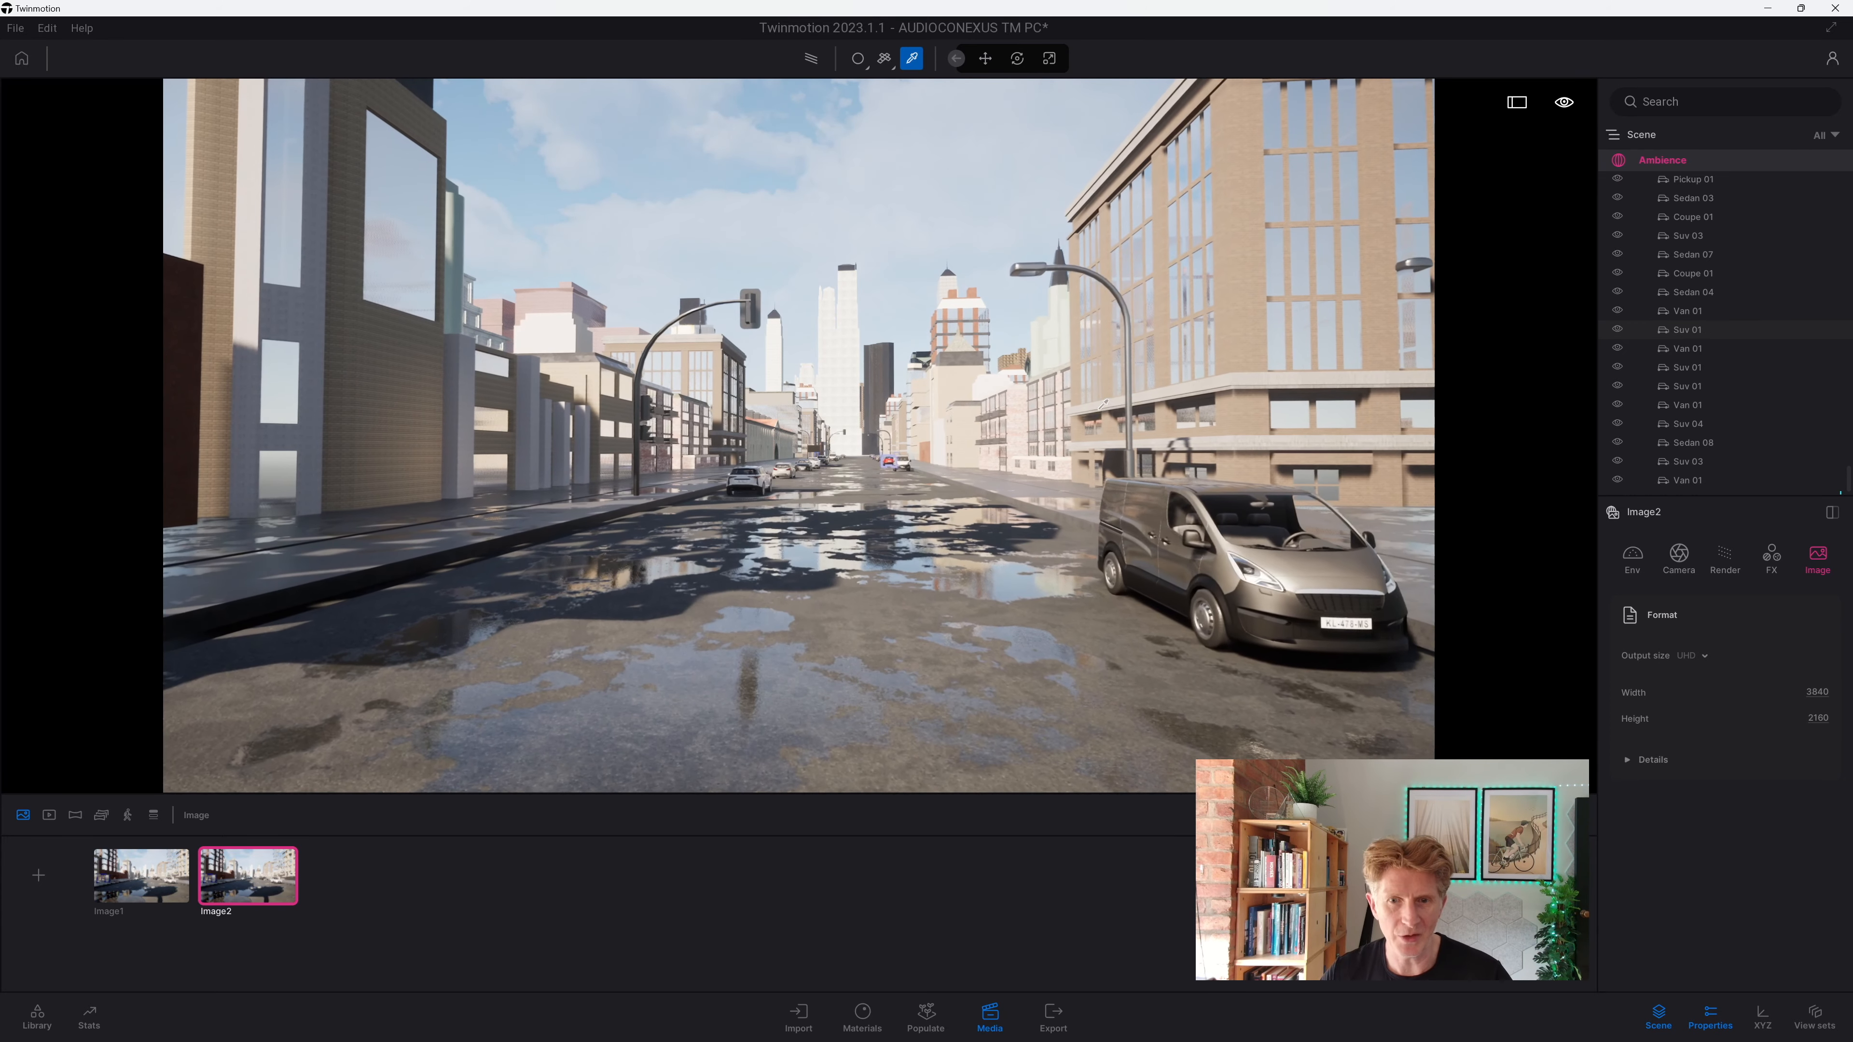
key("m")
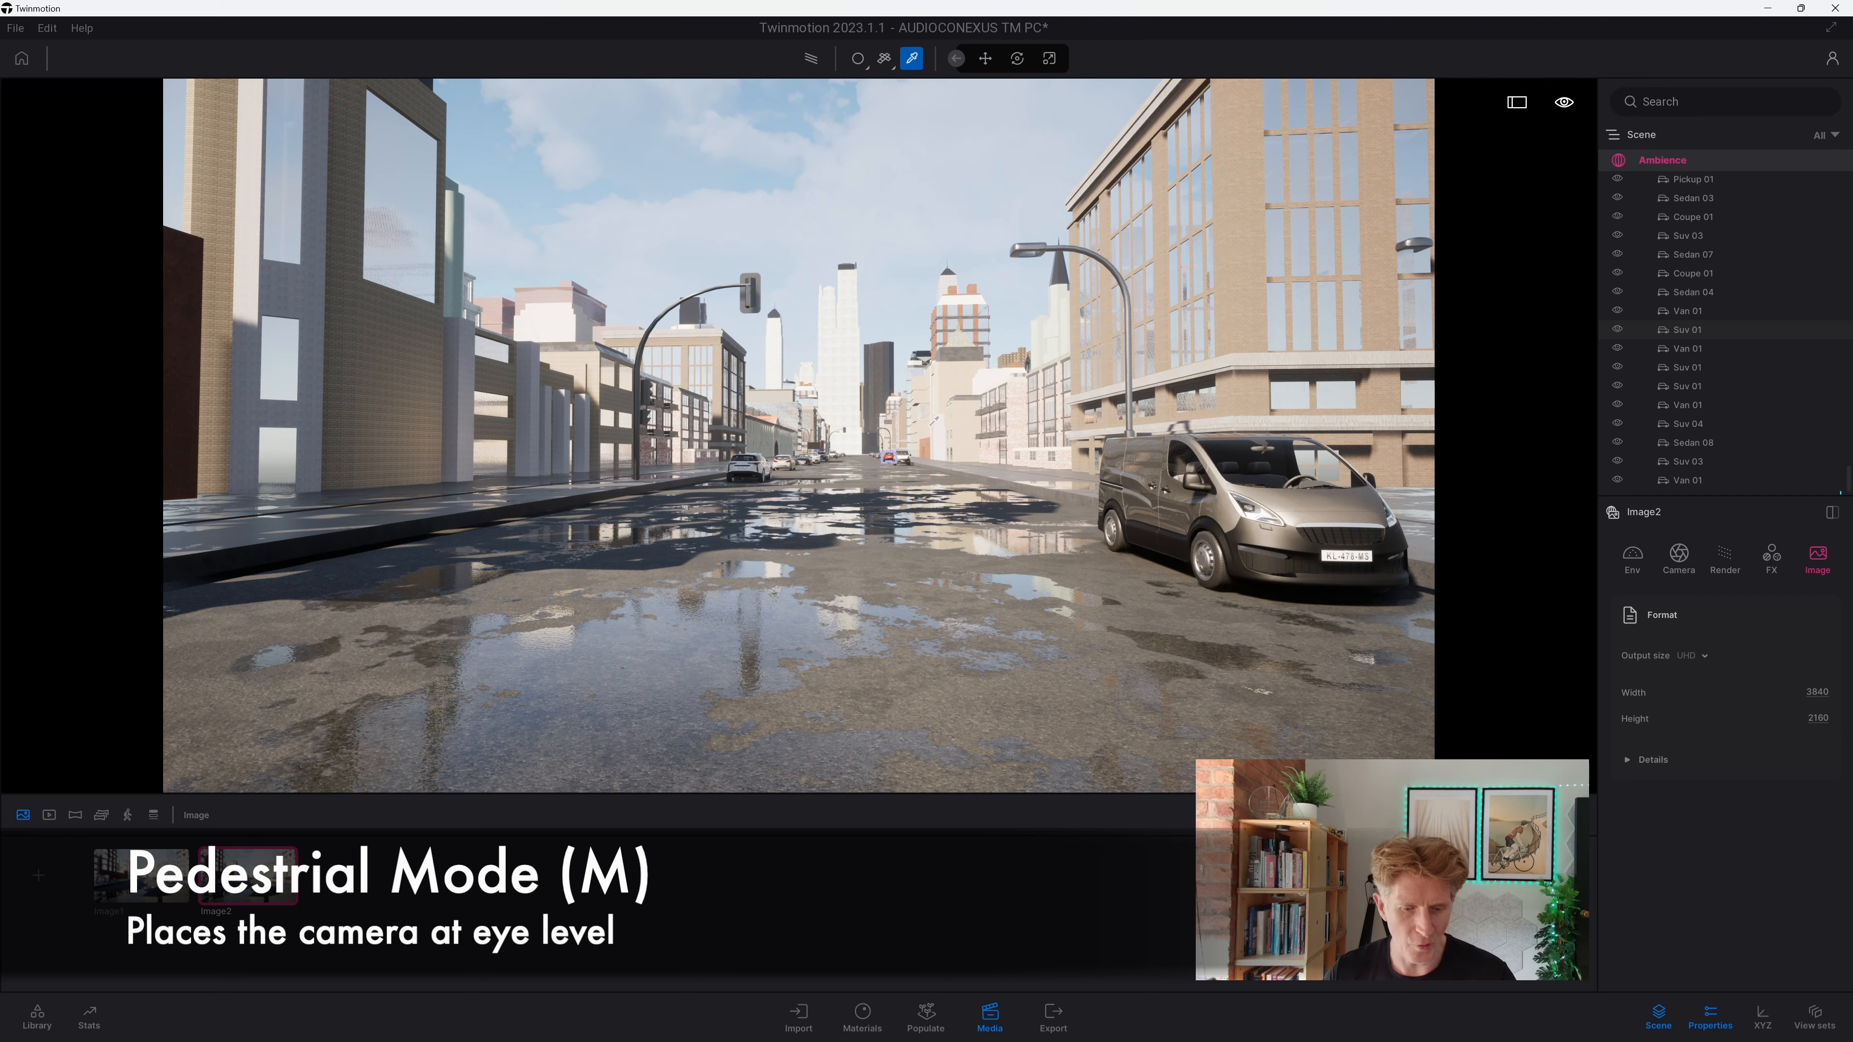
key("w")
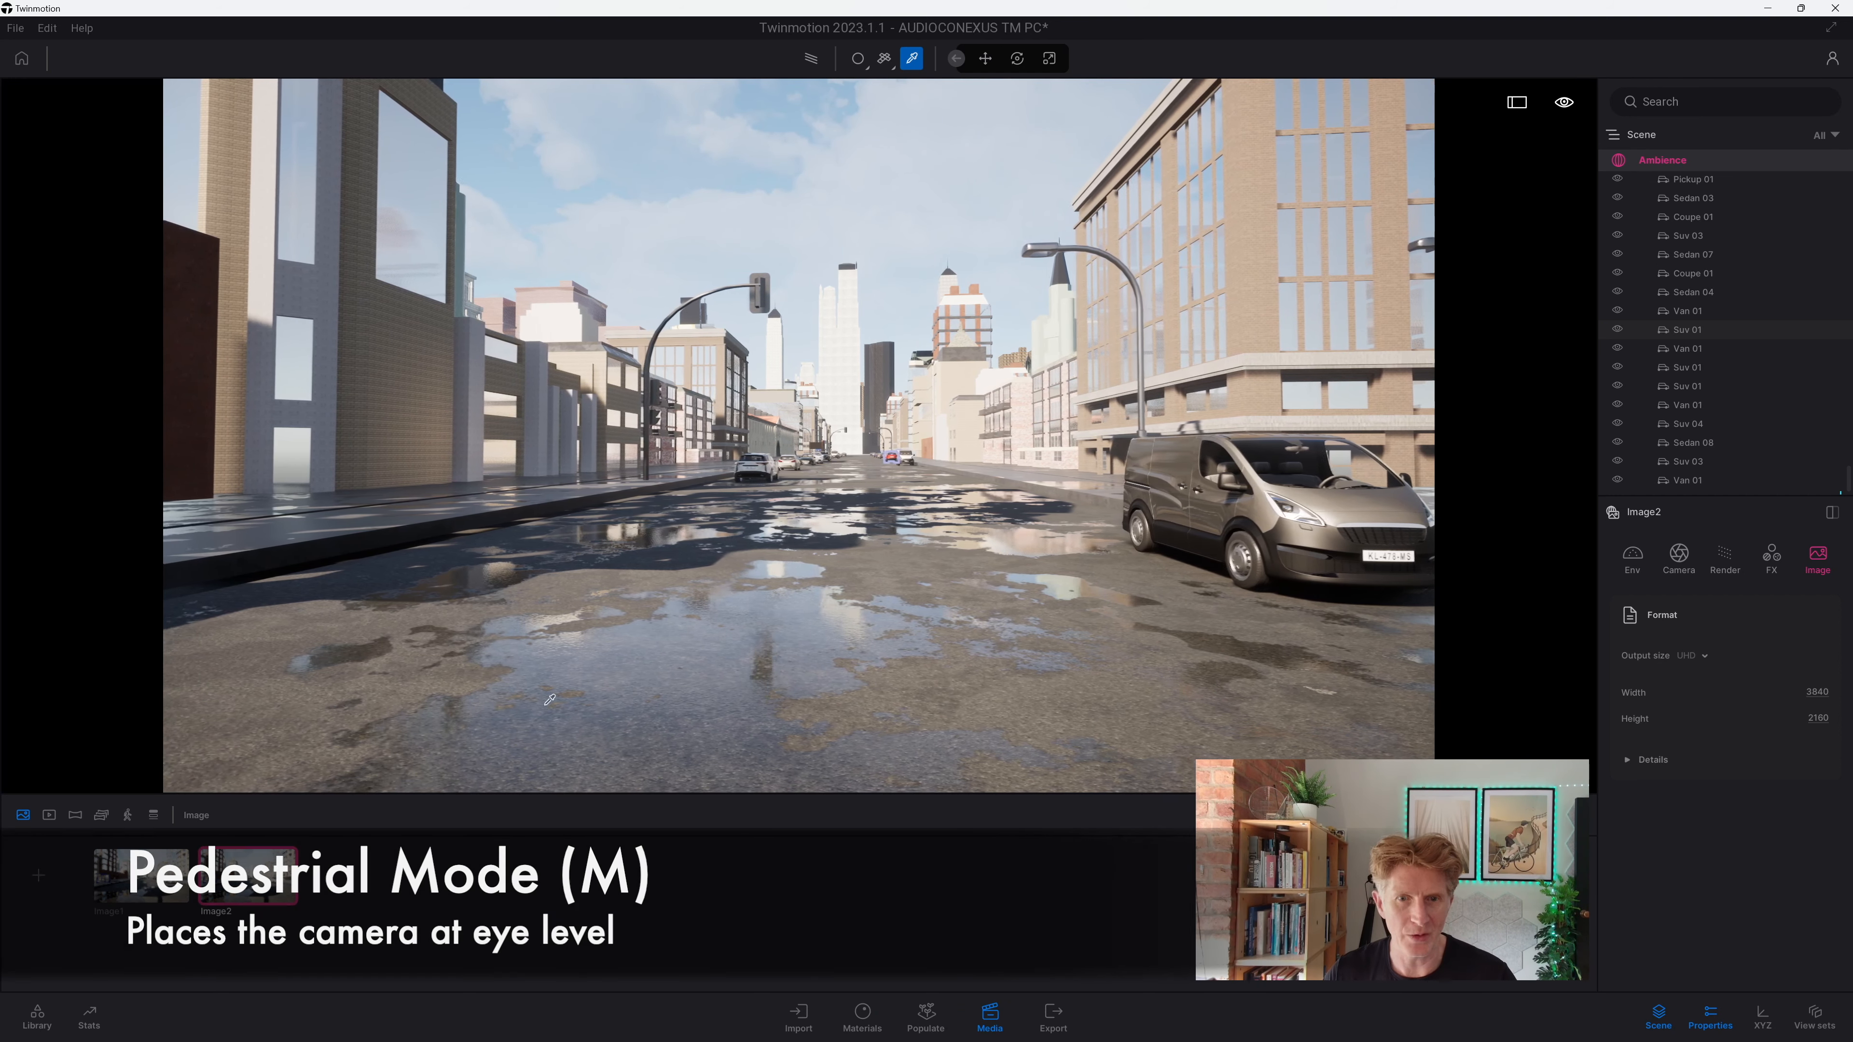
left_click(258, 850)
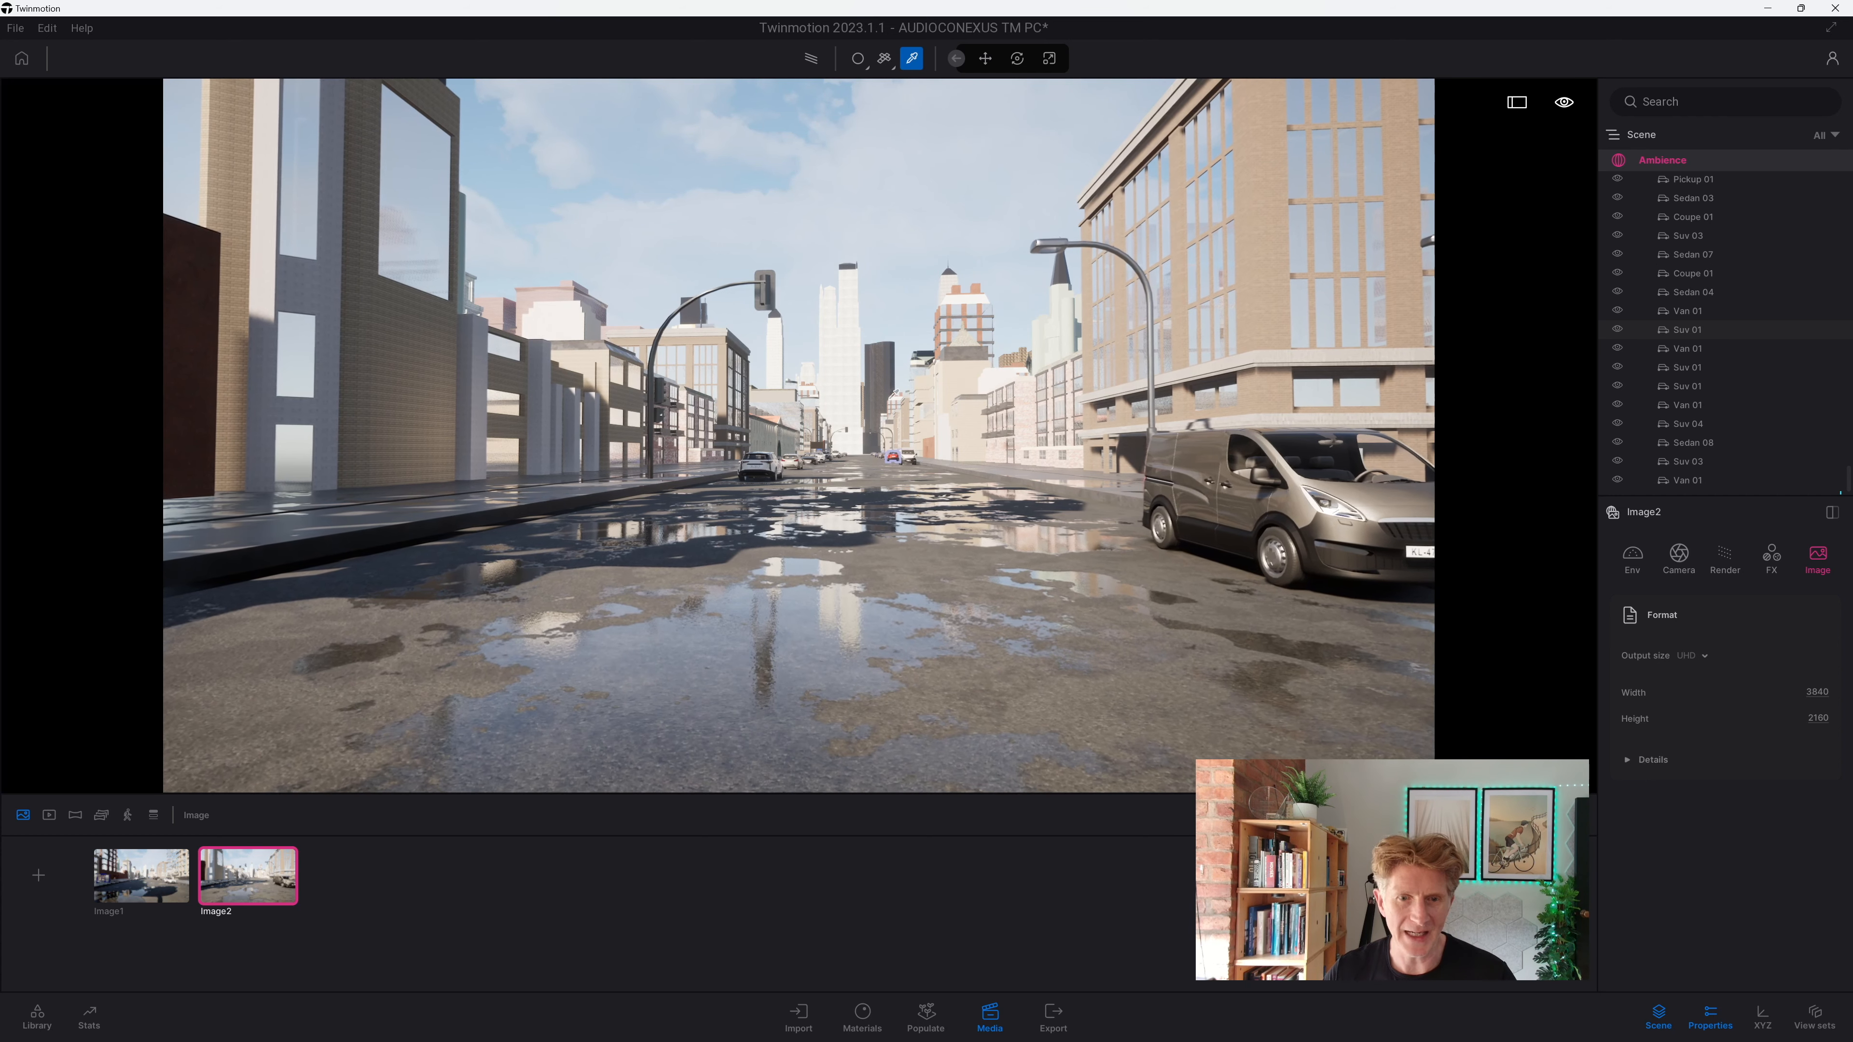
Step: Create Image3 from a viewpoint further along the street between the brick buildings and review all three images
key("w")
key("w")
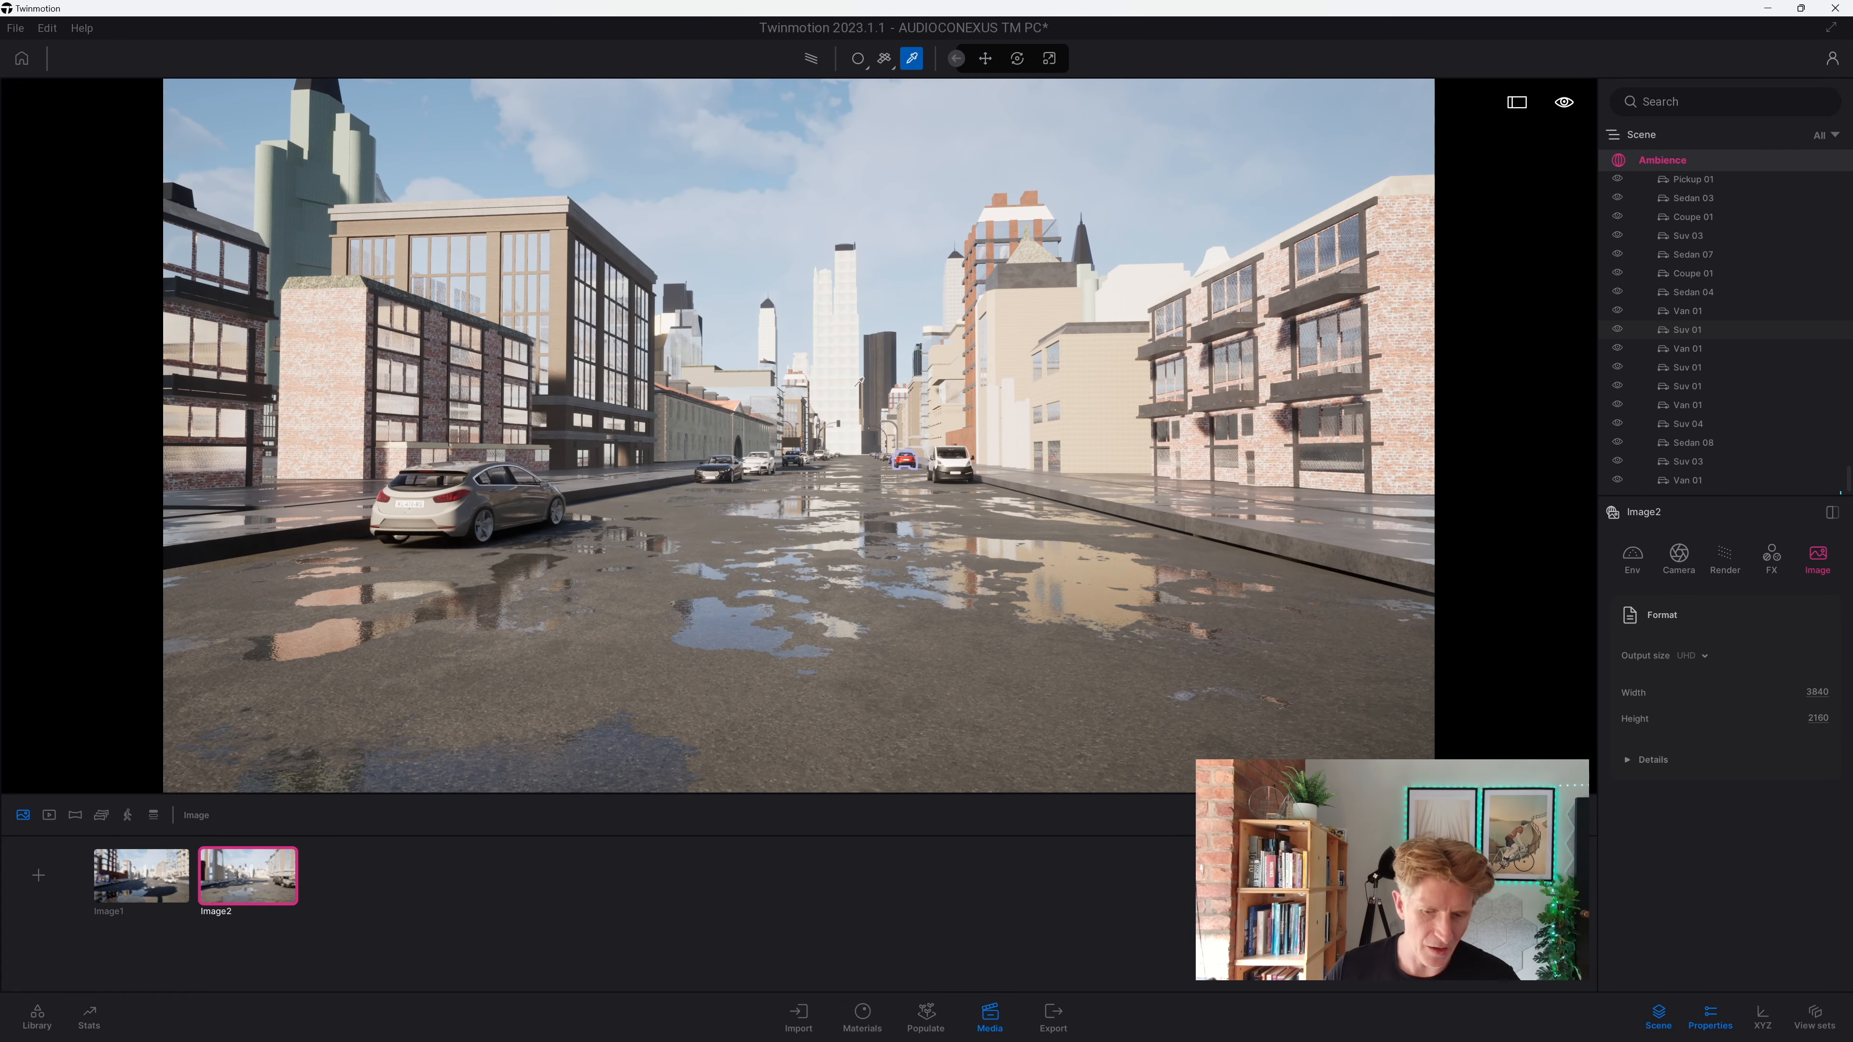
key("e")
mouse_move(132, 851)
left_click(39, 876)
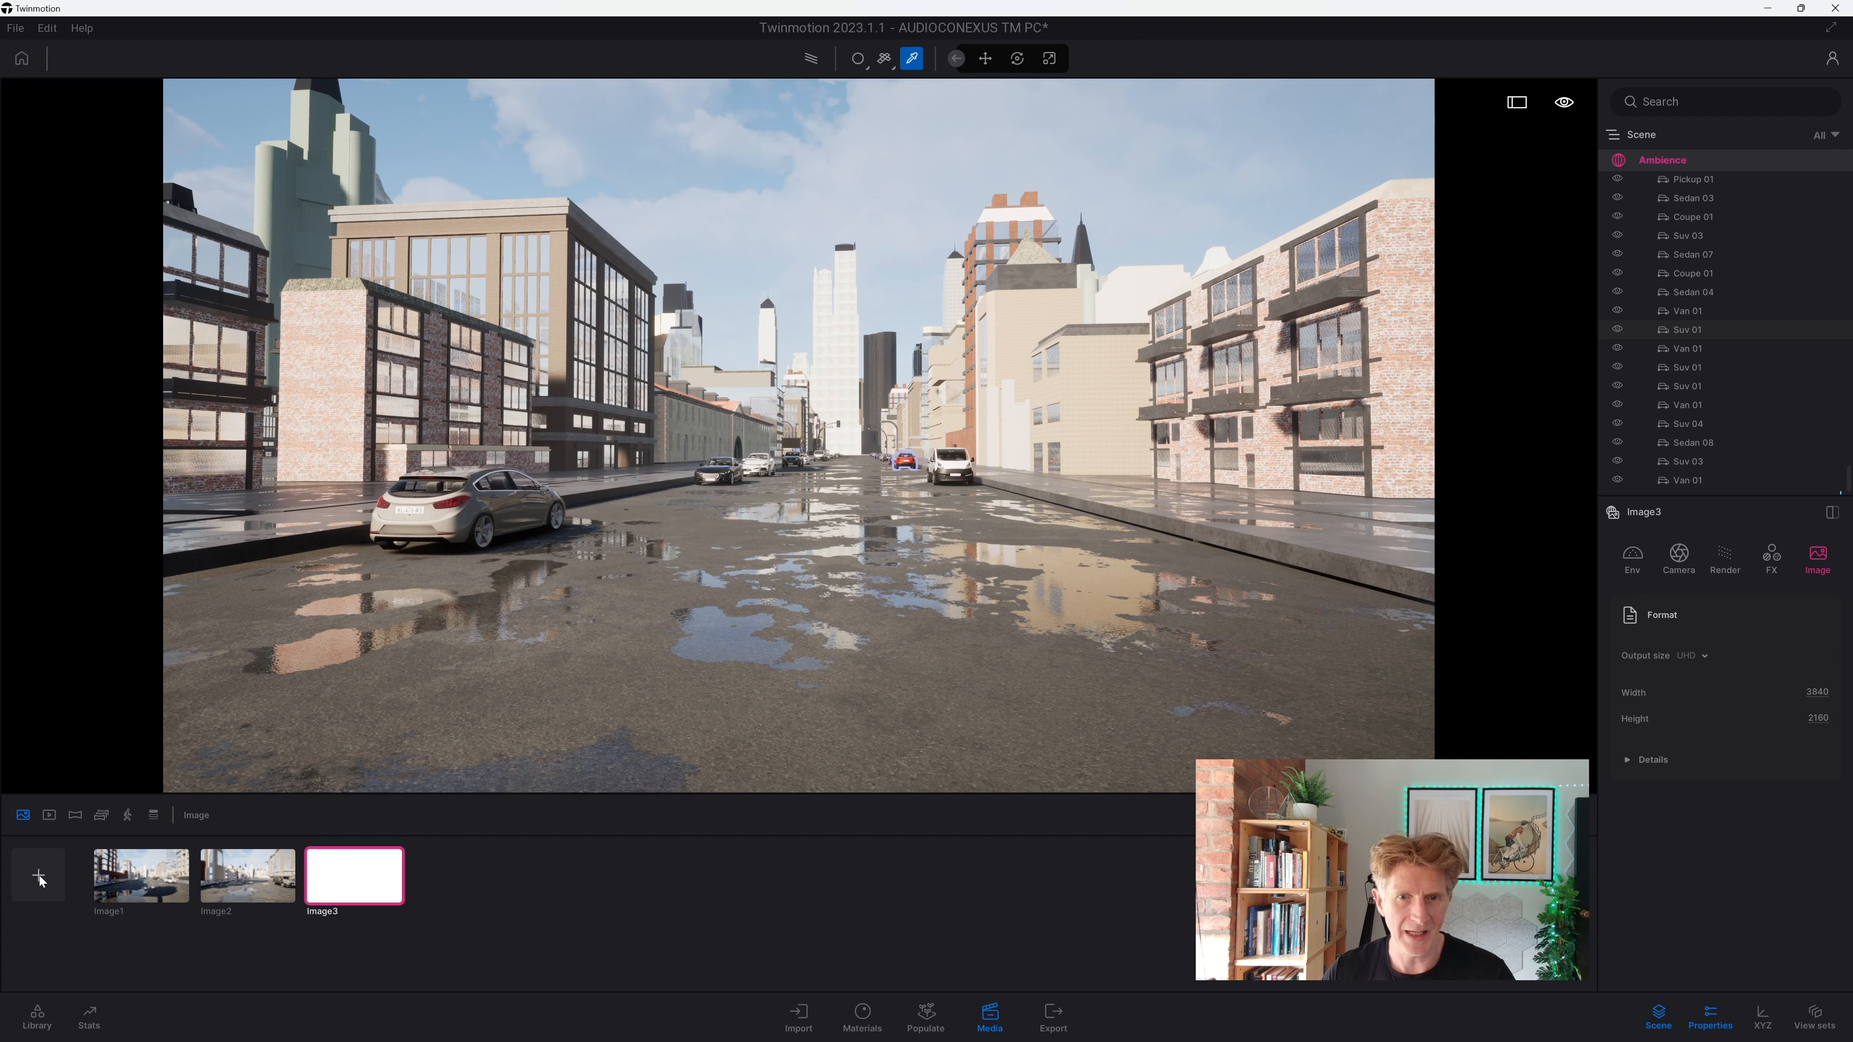
left_click(129, 888)
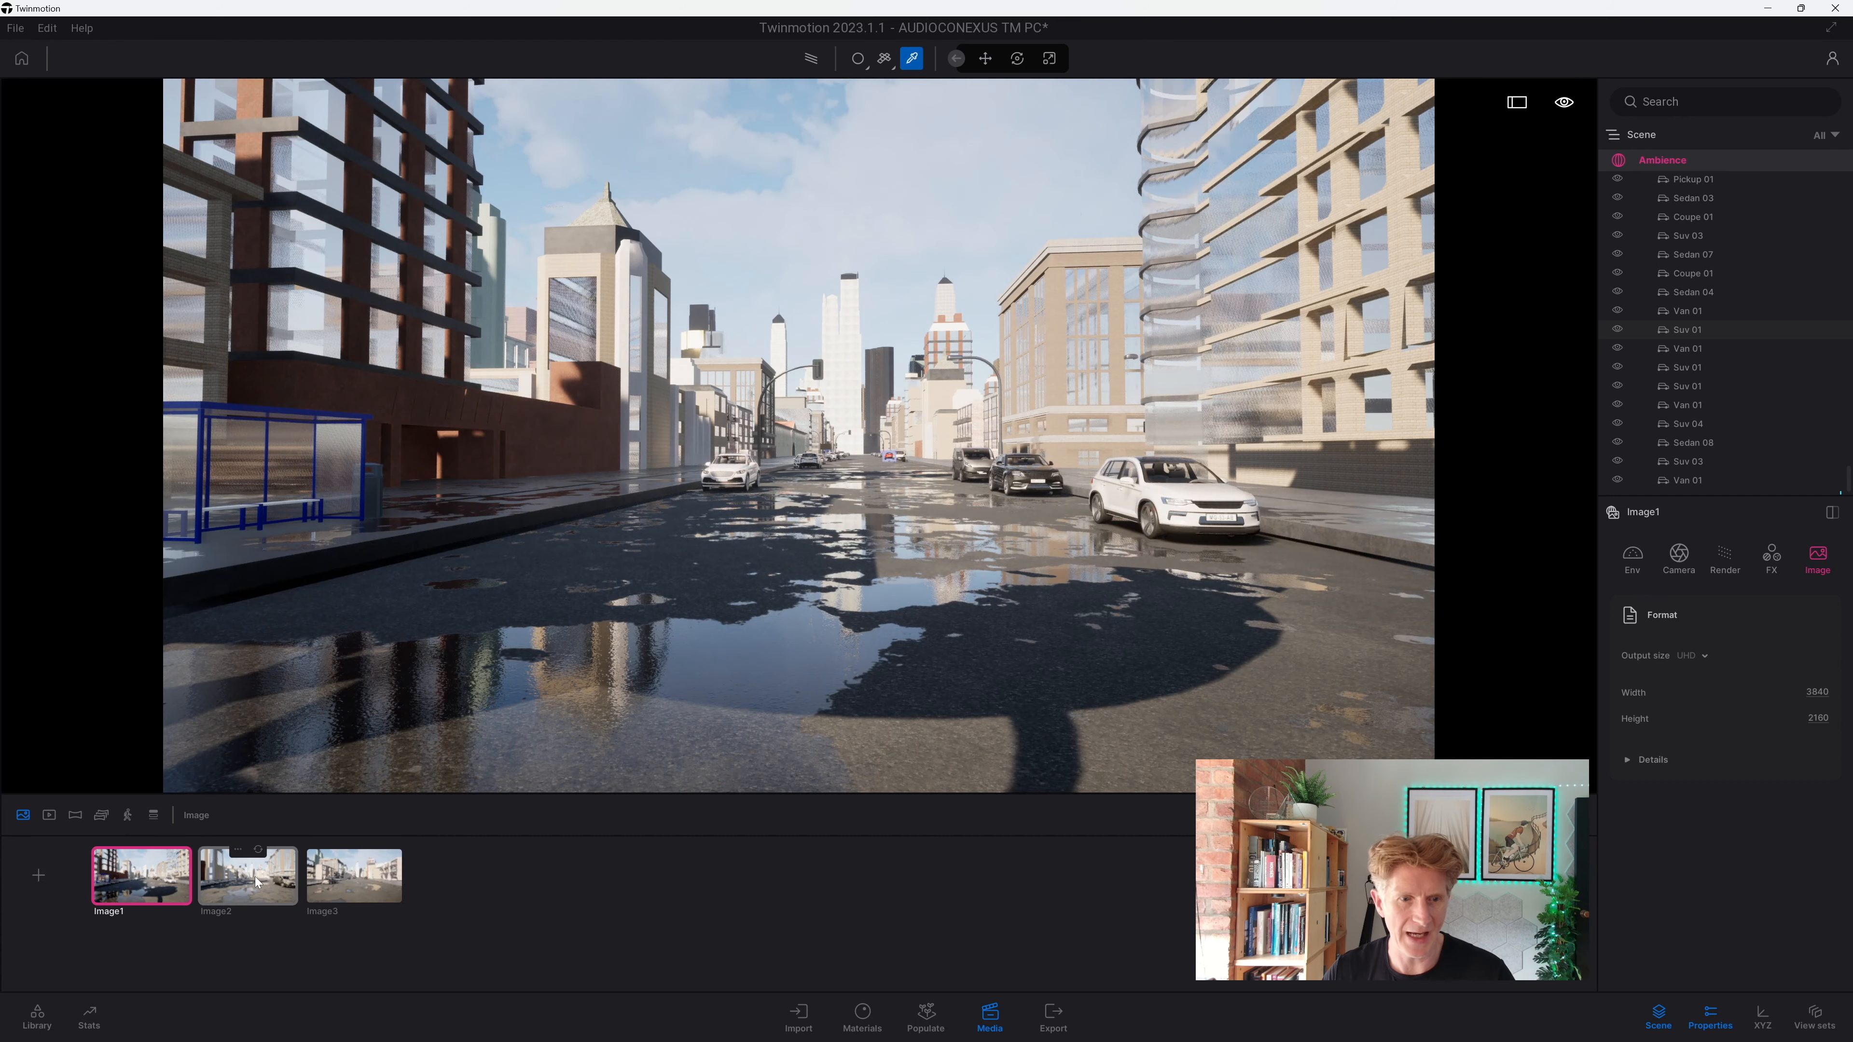
left_click(262, 892)
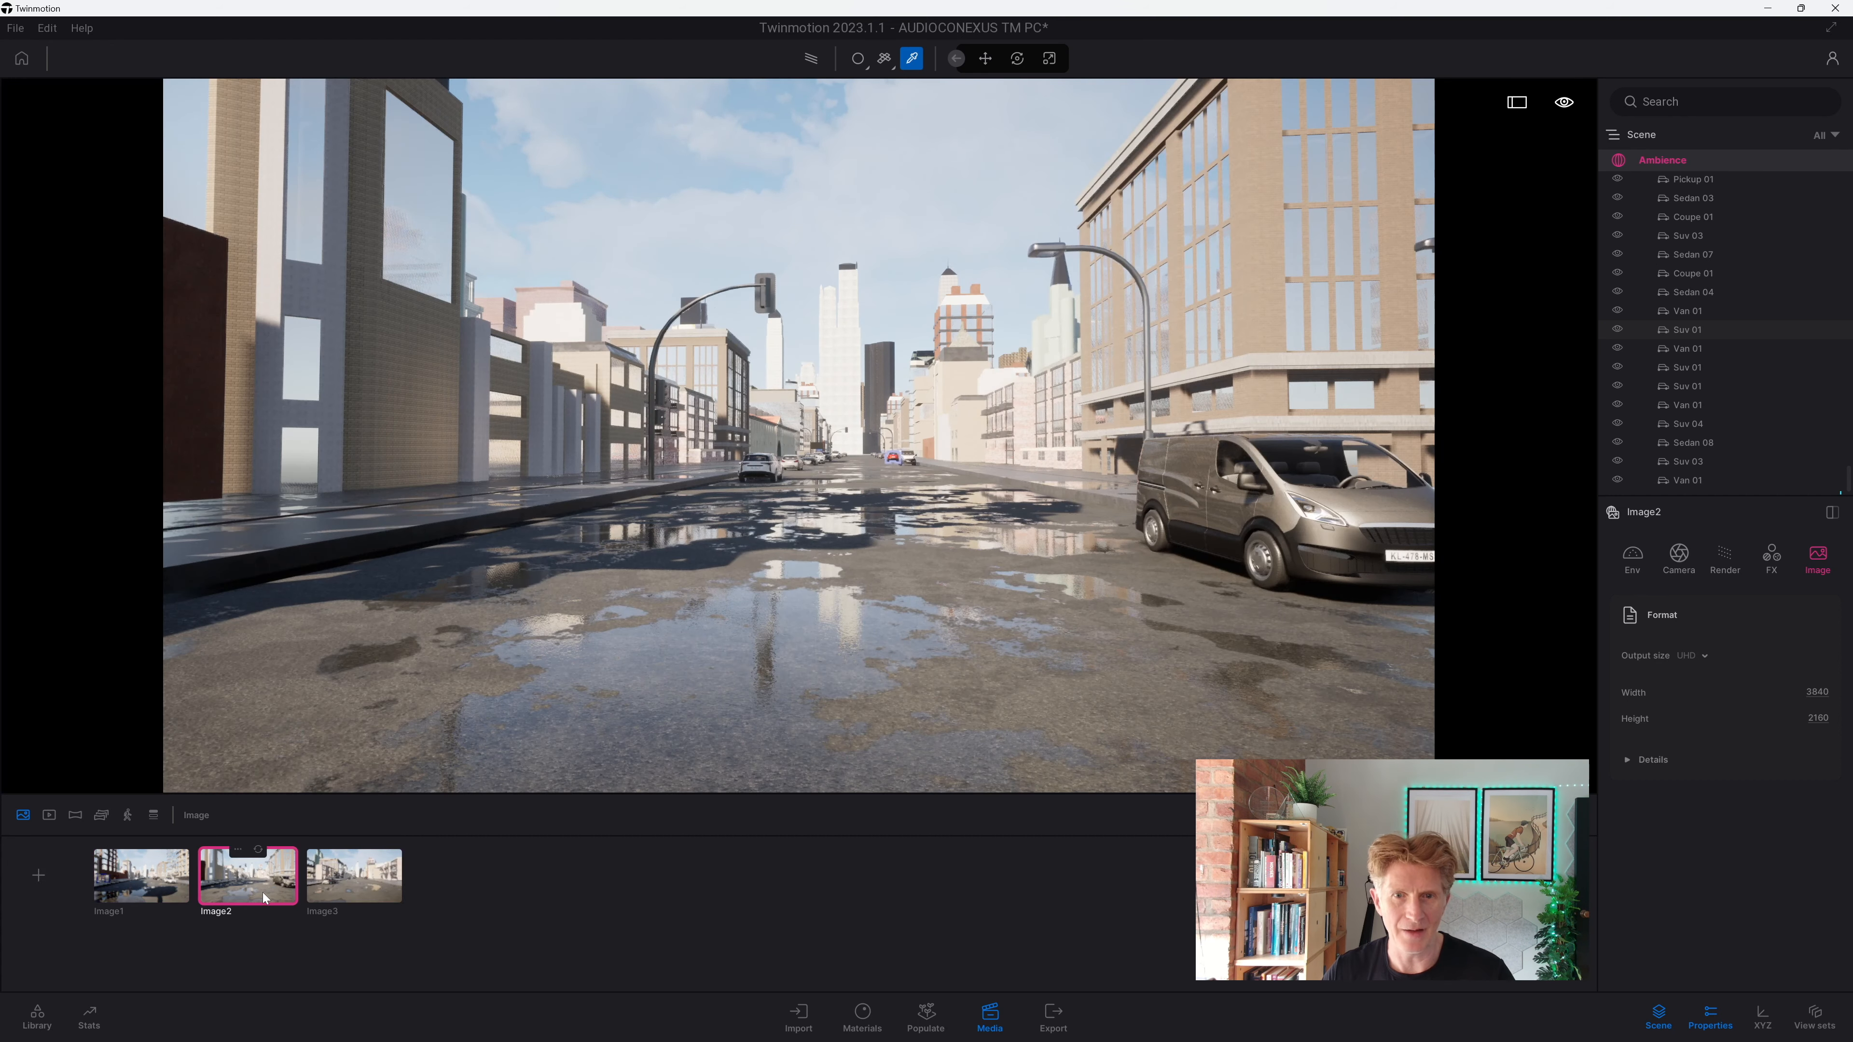
left_click(348, 888)
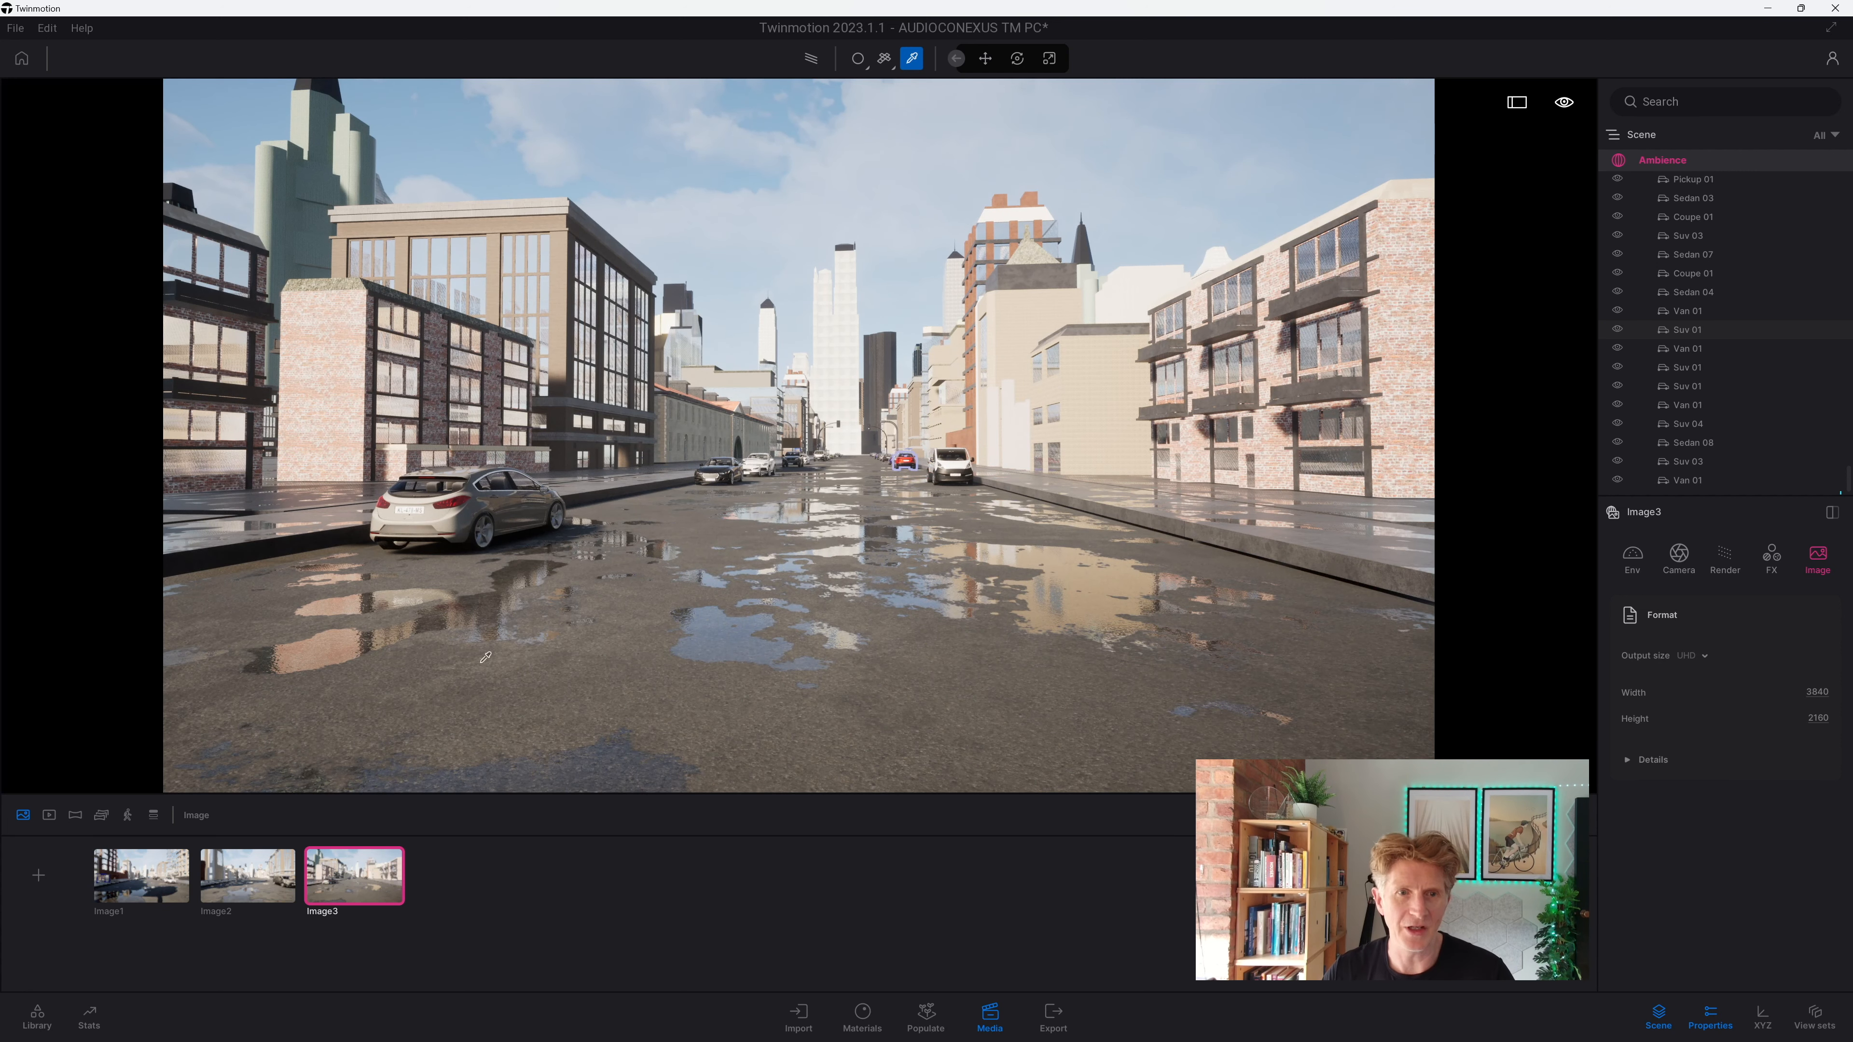
Step: Darken the Dirty brick 01 material's colour to grey 7E7E7E and set its grunge to 58%
middle_click_drag(1398, 430, 1404, 410, "shift")
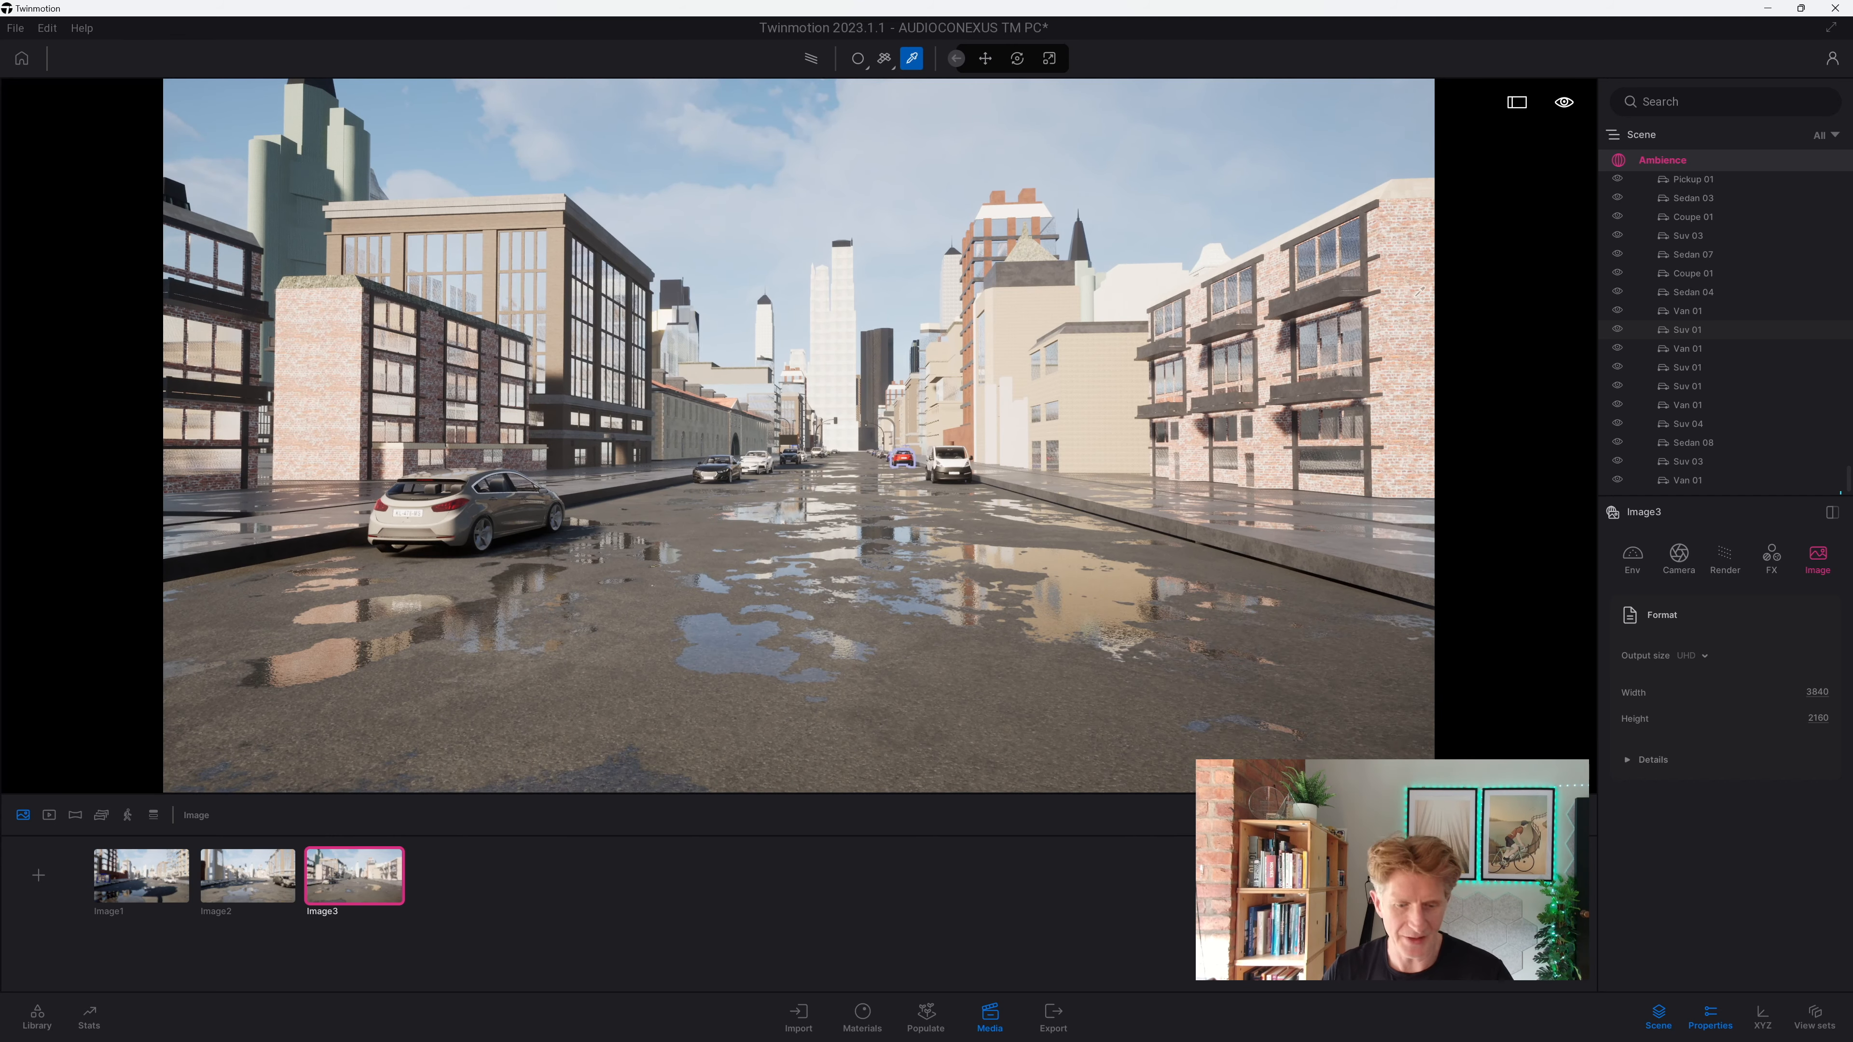
scroll(1420, 291, "up", 3)
middle_click_drag(1420, 291, 1277, 332)
left_click(1288, 341)
left_click(1819, 531)
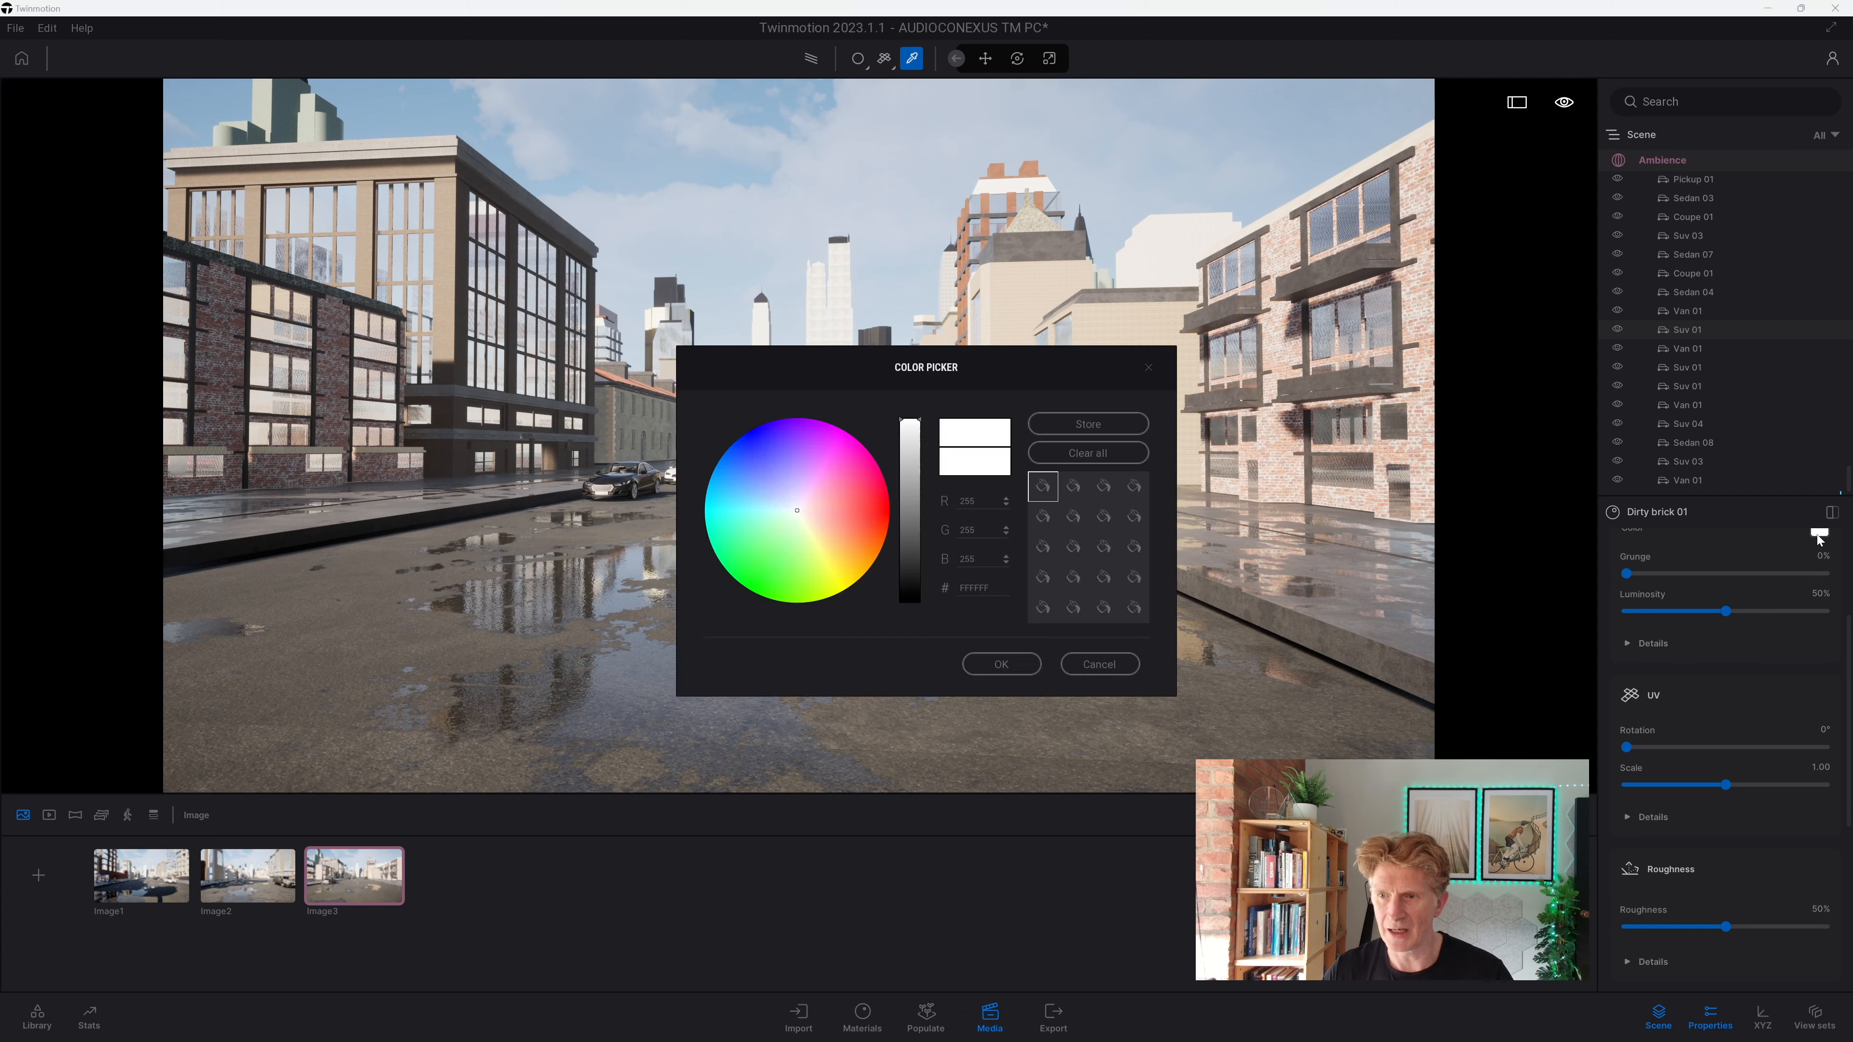
left_click_drag(910, 464, 910, 512)
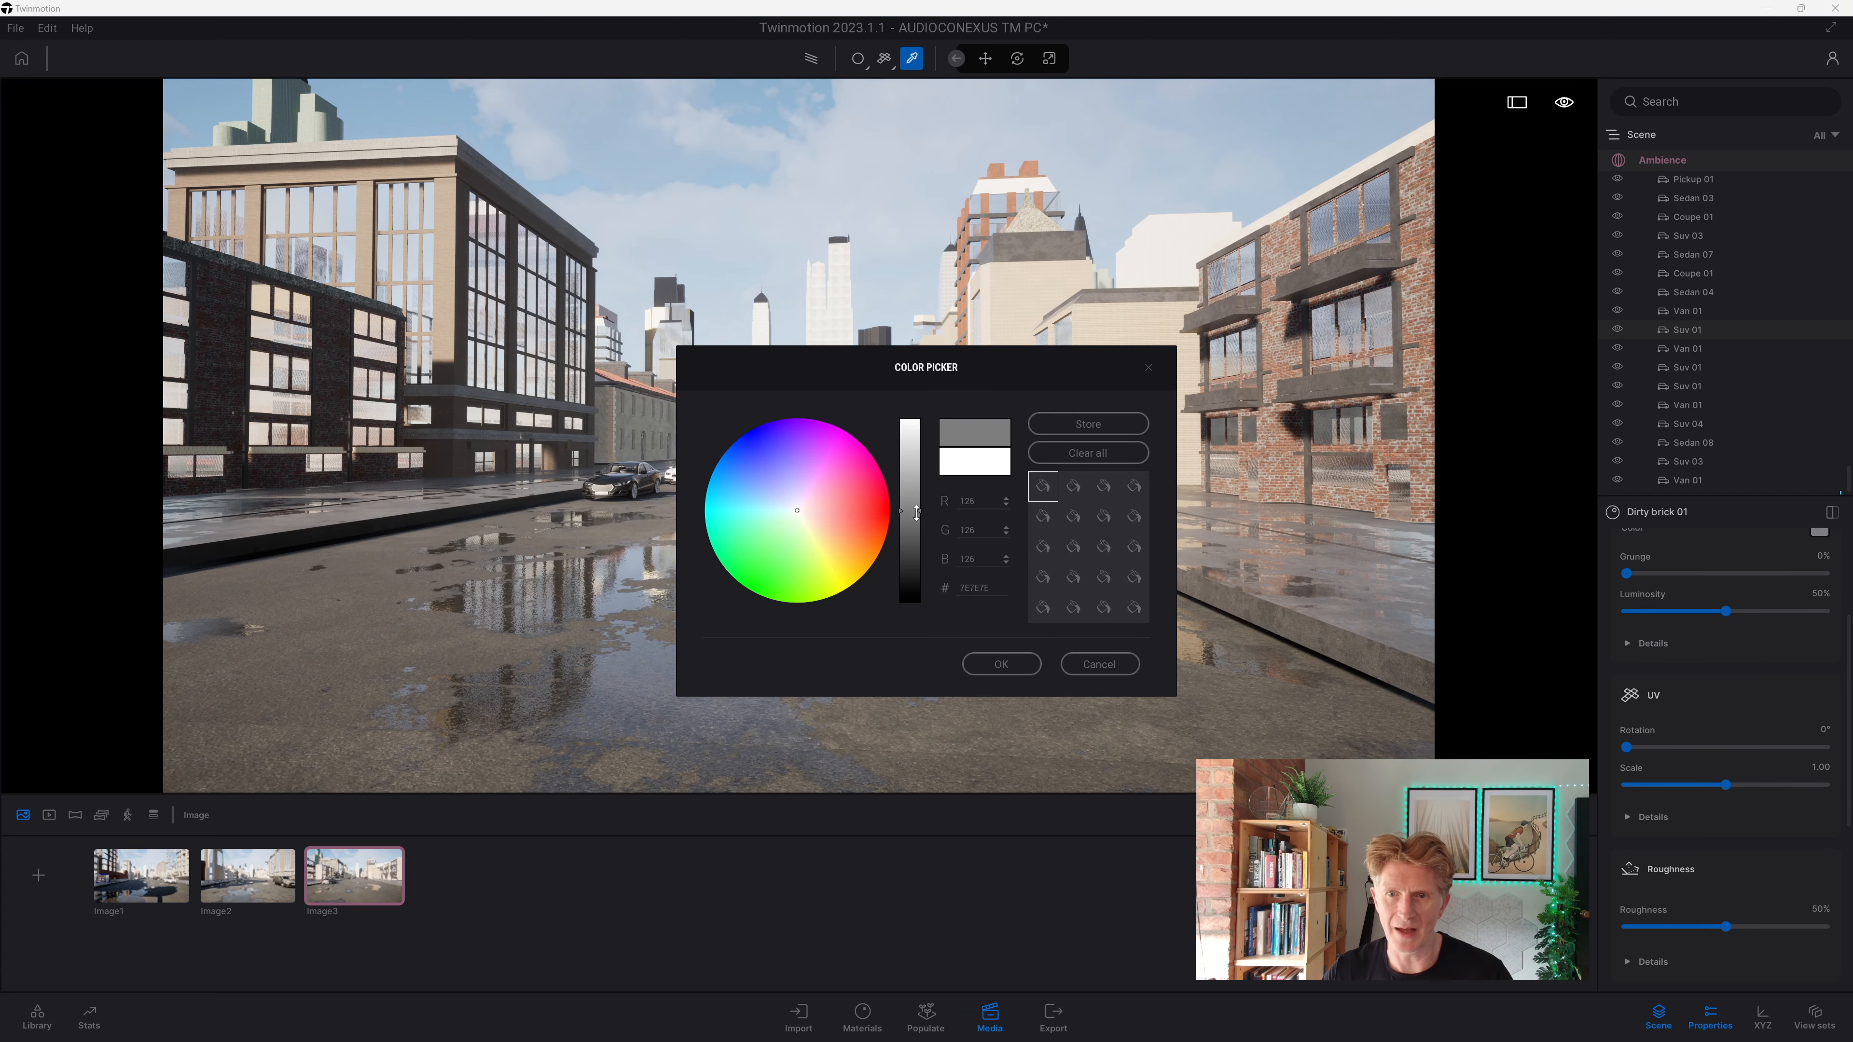
left_click(1038, 672)
scroll(1726, 645, "up", 2)
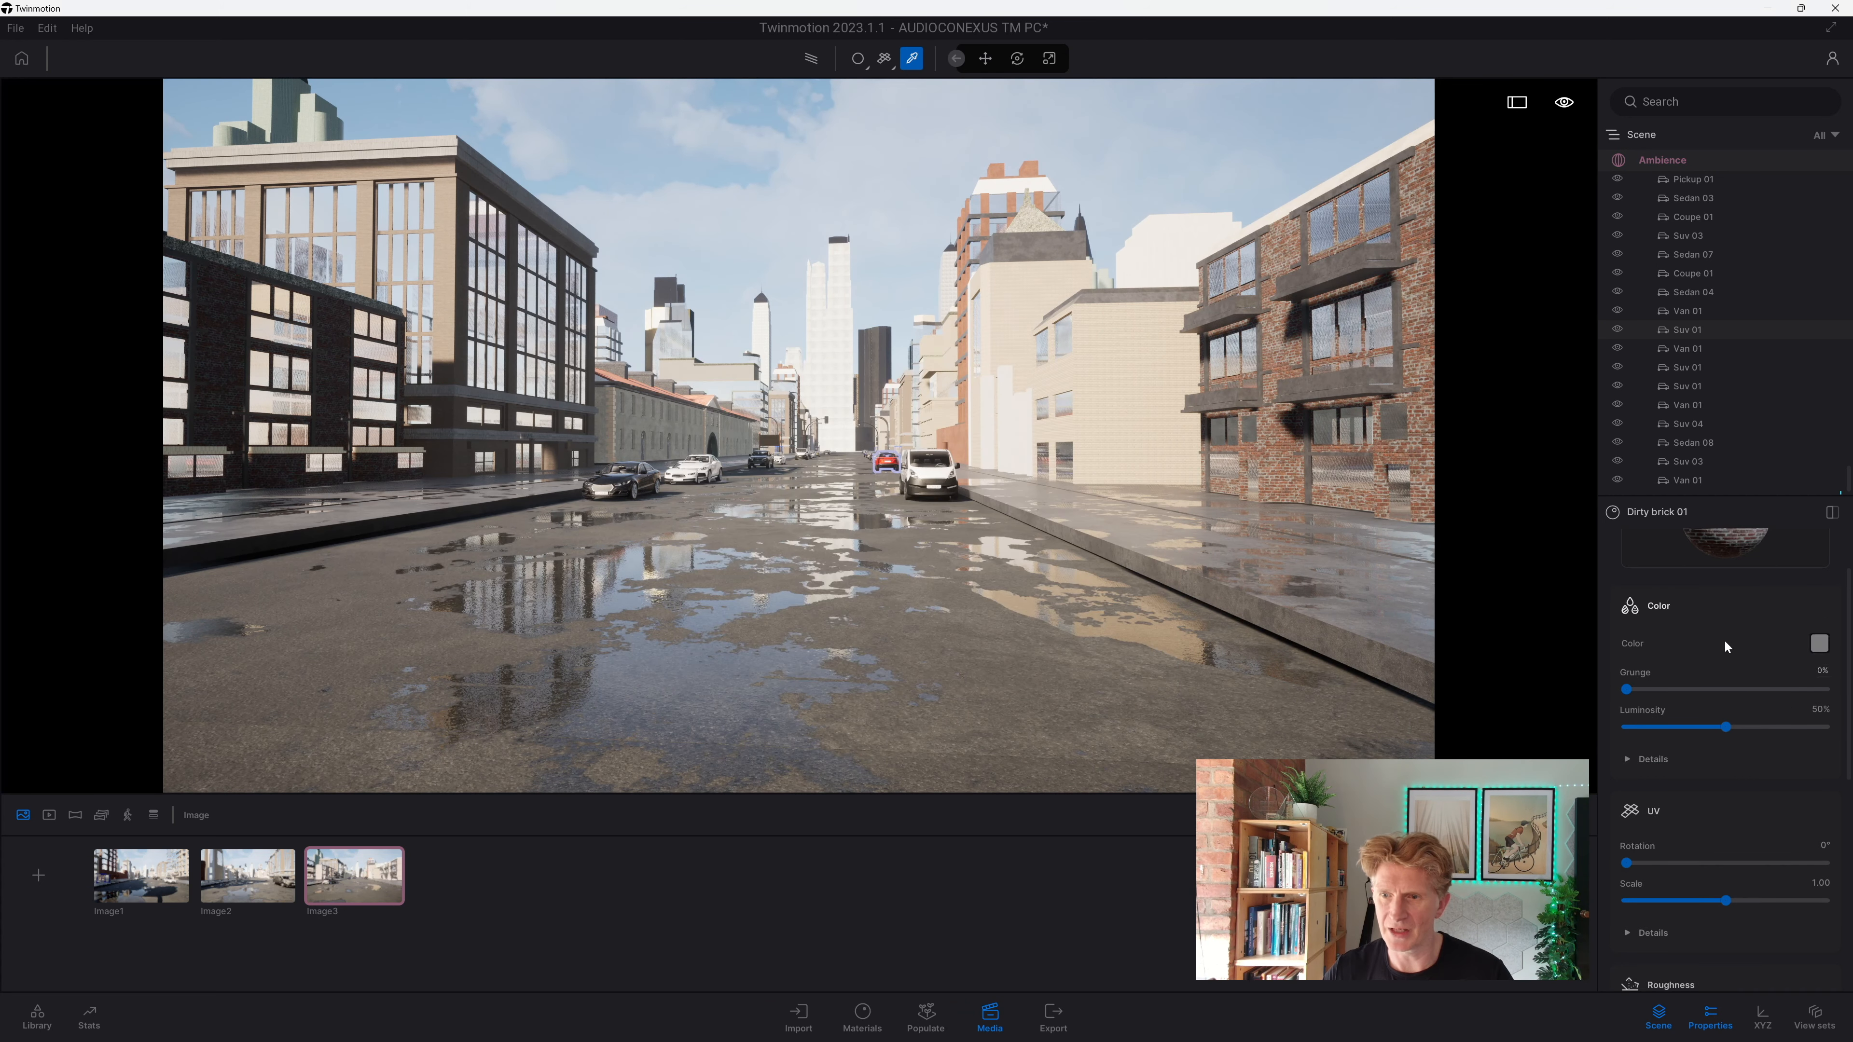
left_click_drag(1657, 689, 1743, 688)
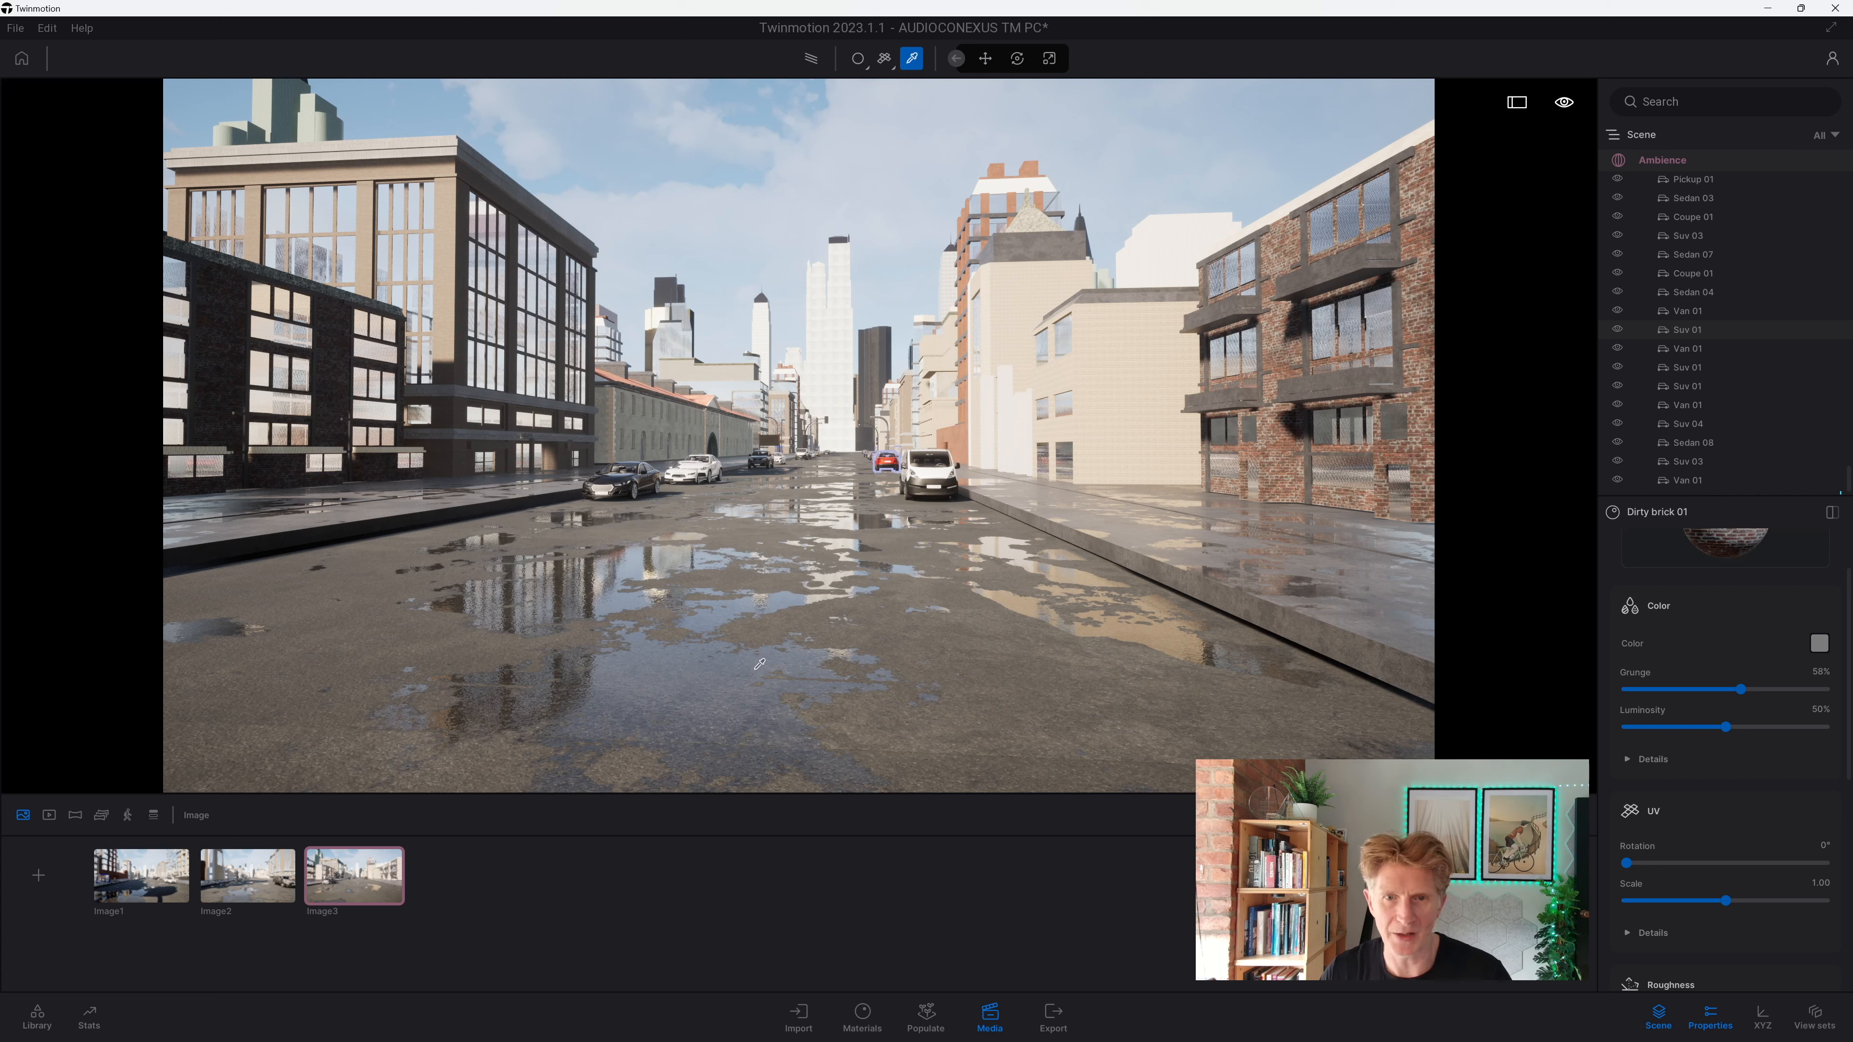
Step: Darken the colour of the white tower's material Mat.110 at the end of the street to a mid grey
left_click(837, 353)
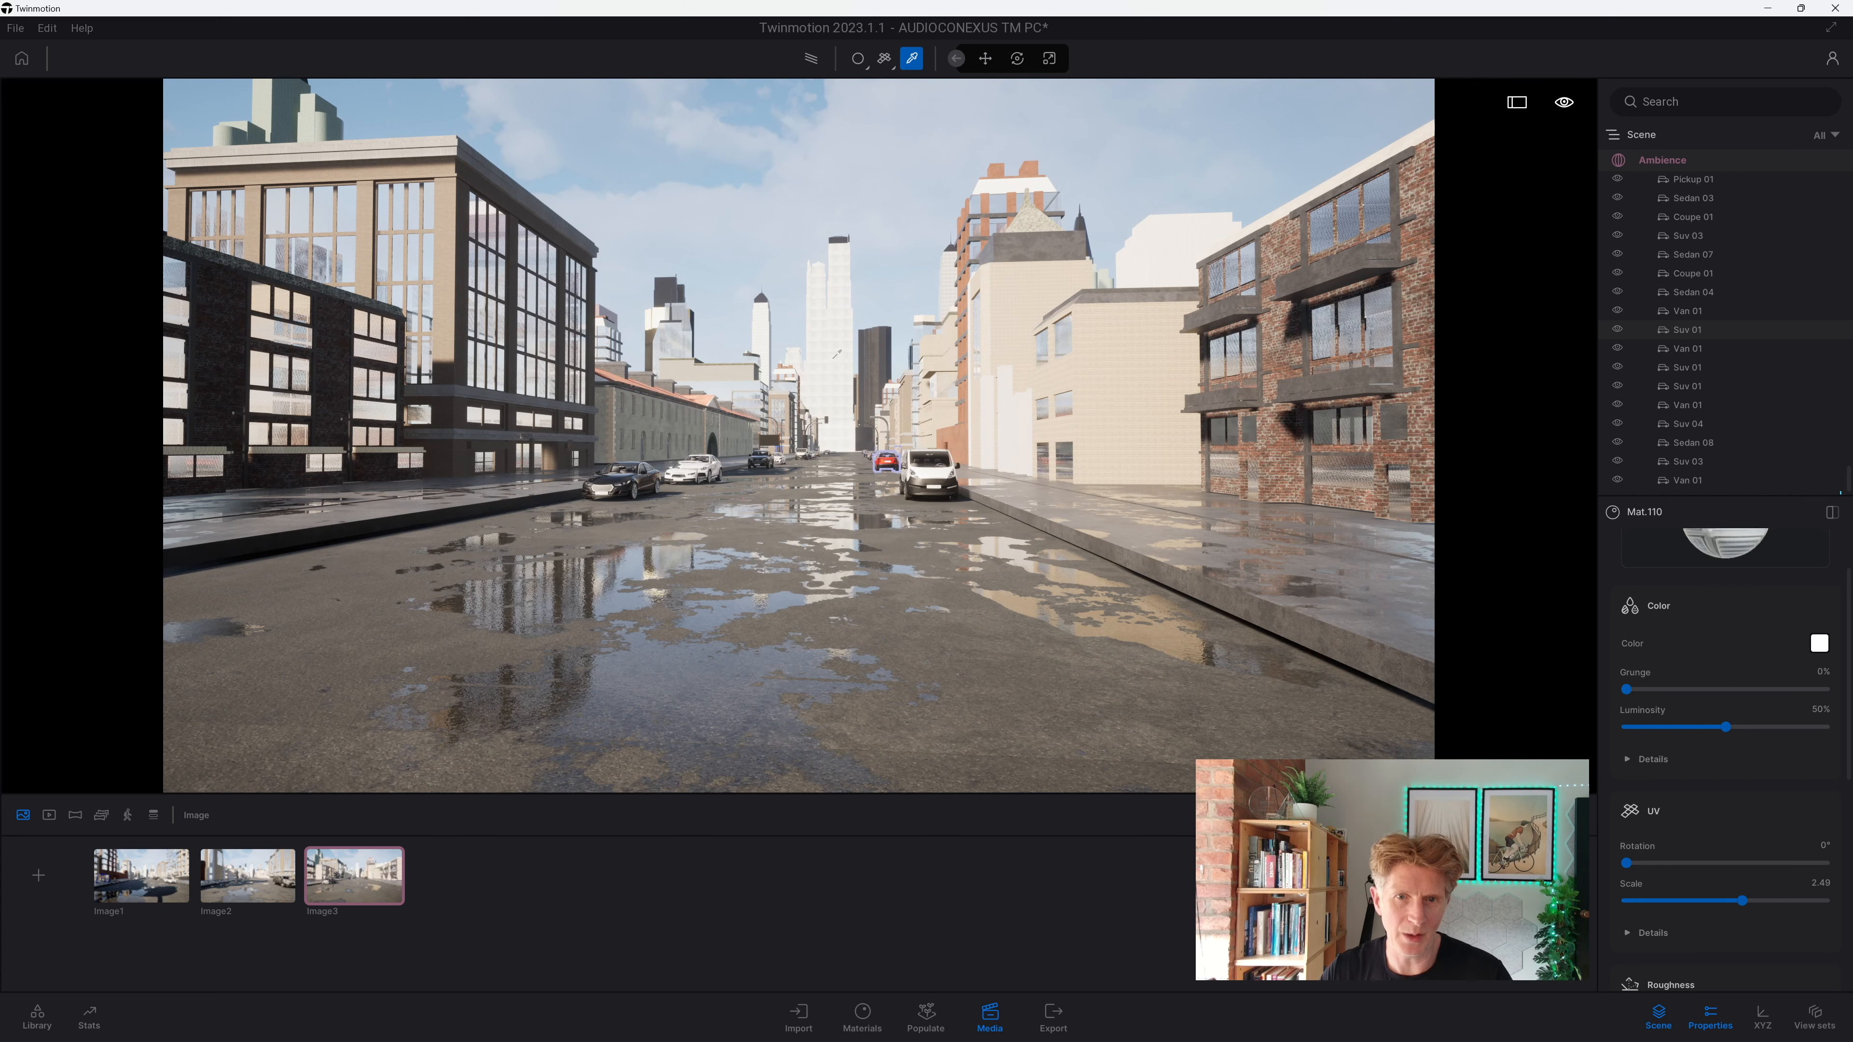
left_click(1819, 643)
left_click_drag(909, 431, 923, 547)
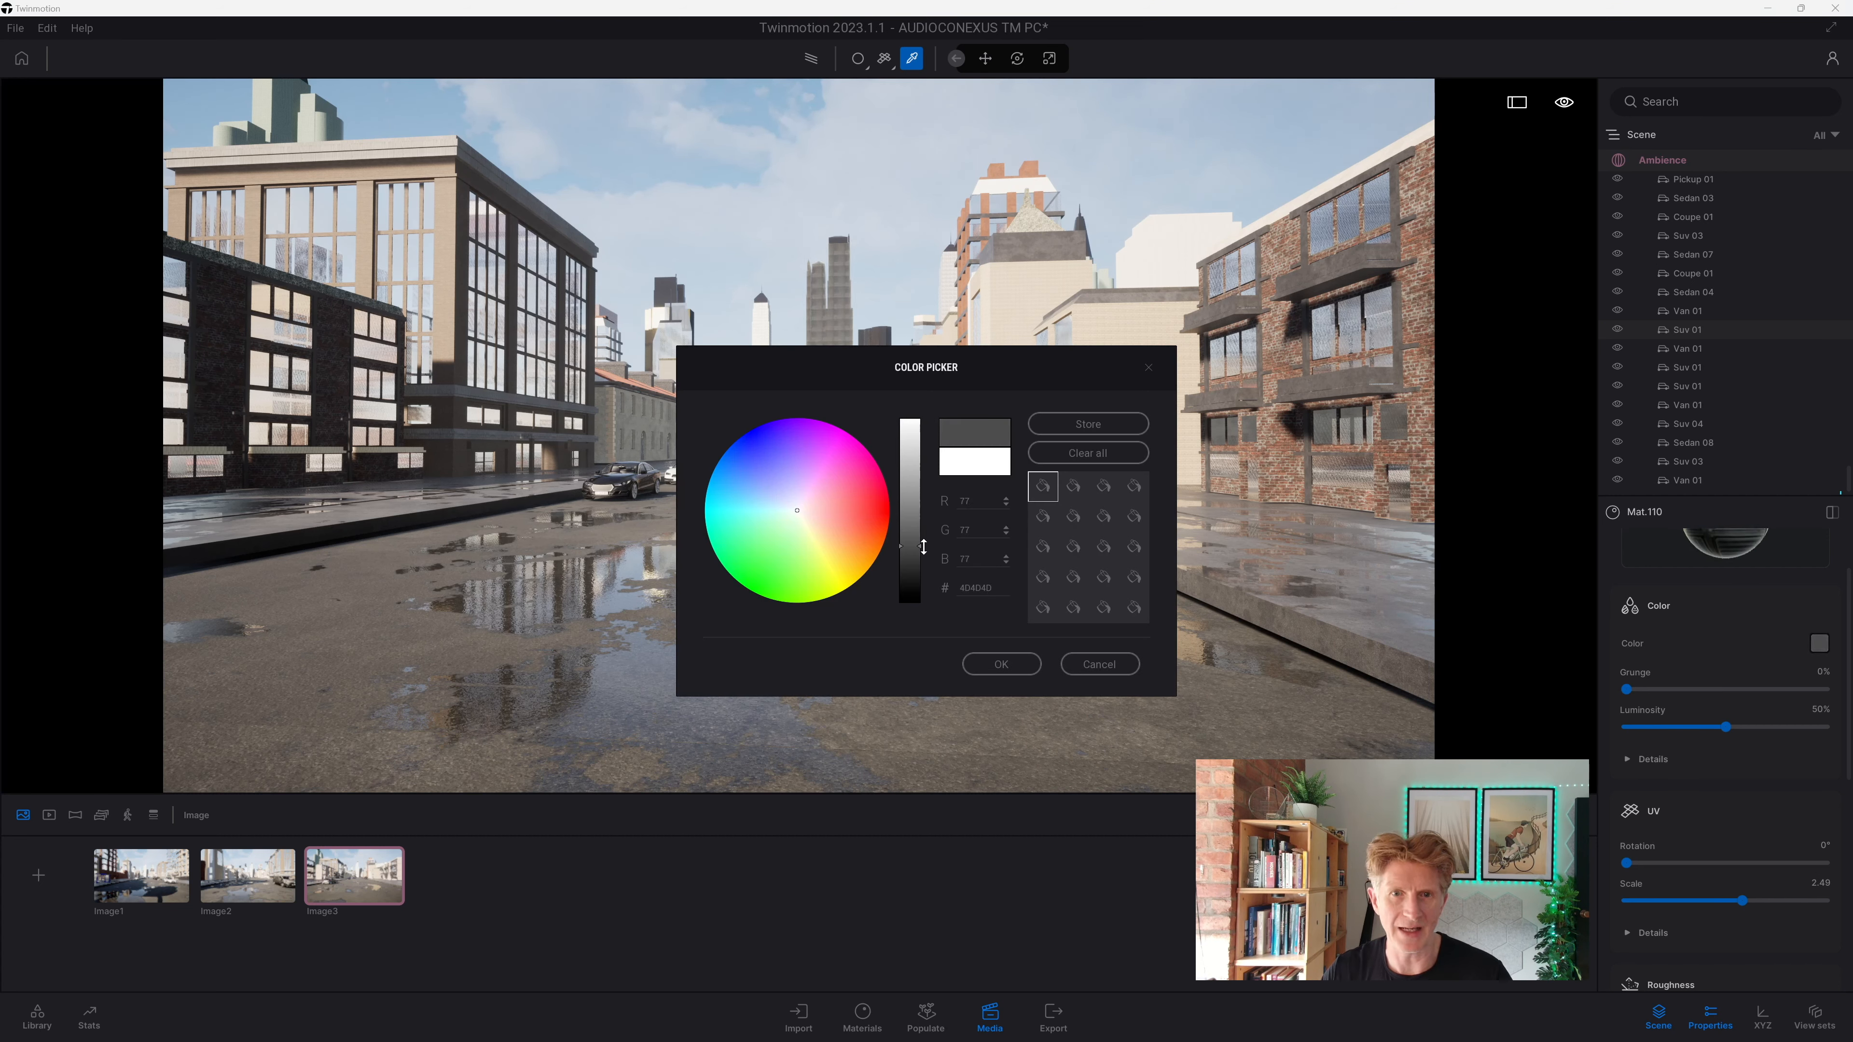
left_click_drag(982, 416, 1361, 457)
left_click_drag(1288, 584, 1286, 544)
left_click(1395, 704)
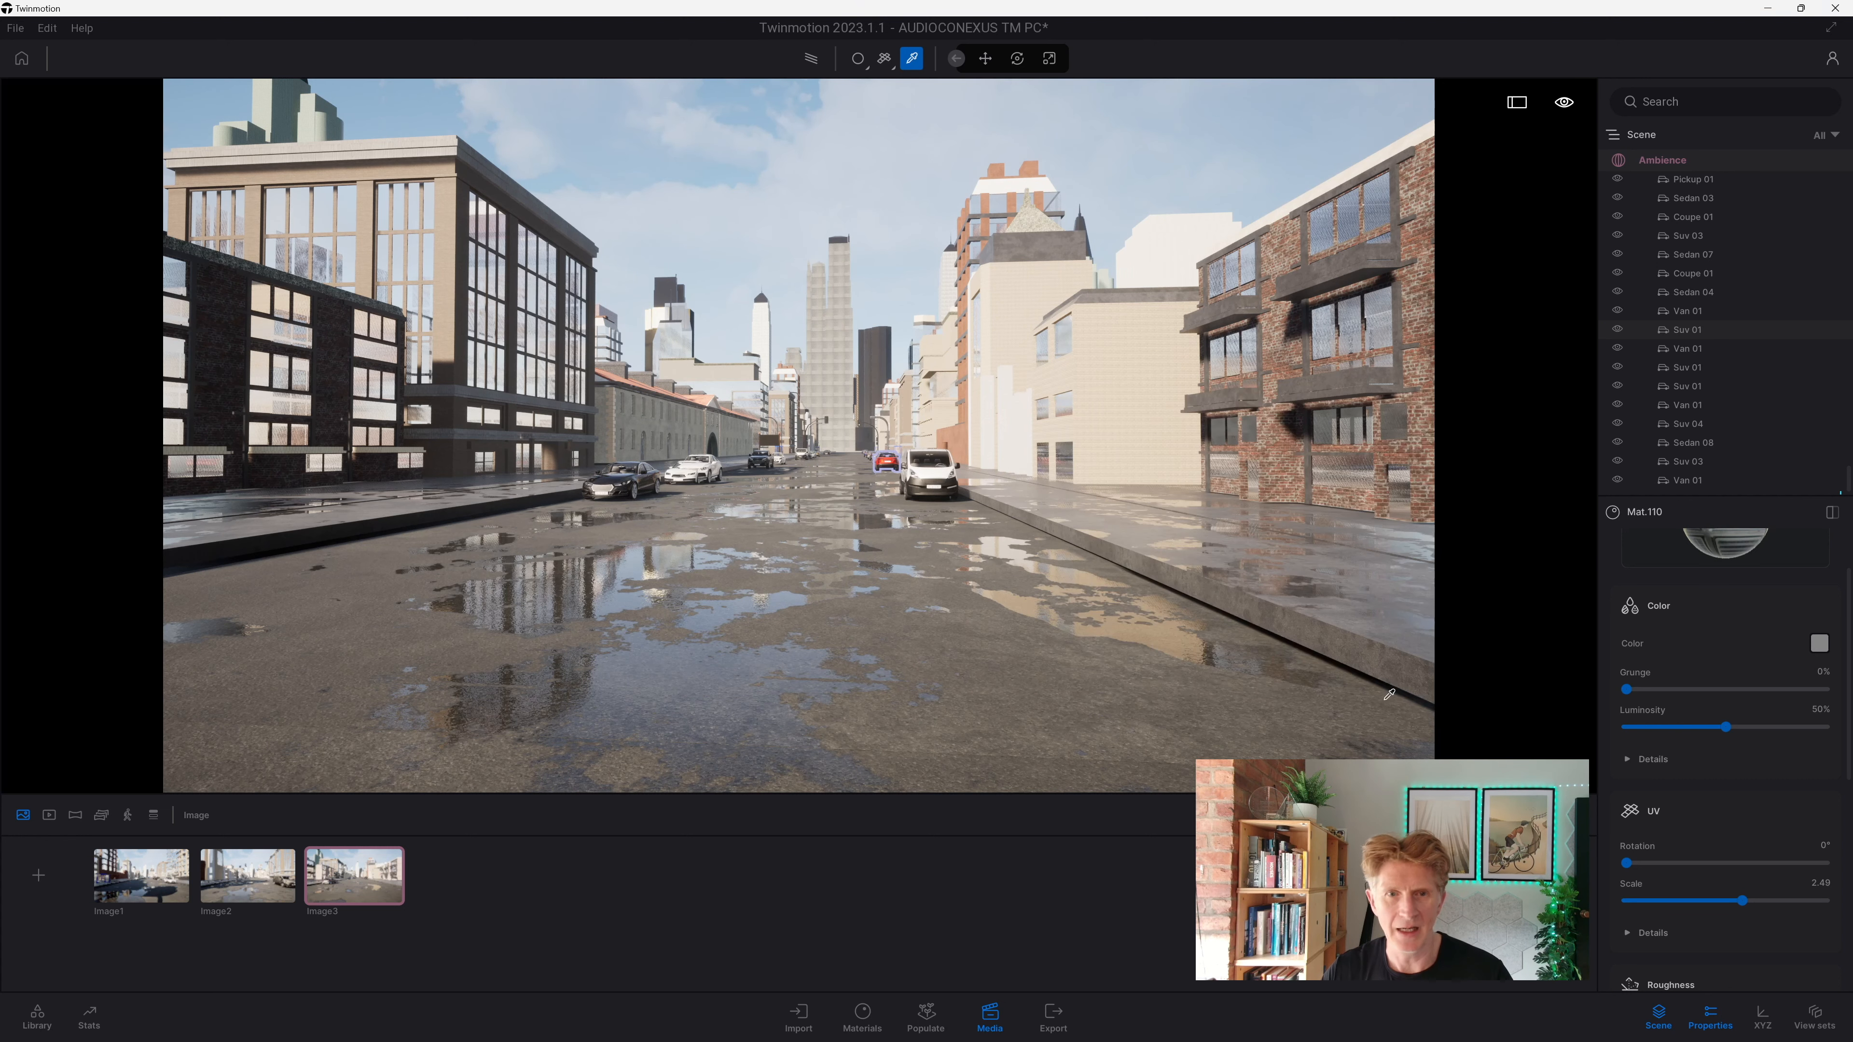
Step: Darken the Concrete Pavement 031 material on the pale beige buildings to a mid grey
left_click(1105, 371)
left_click(1819, 643)
left_click_drag(925, 424, 921, 499)
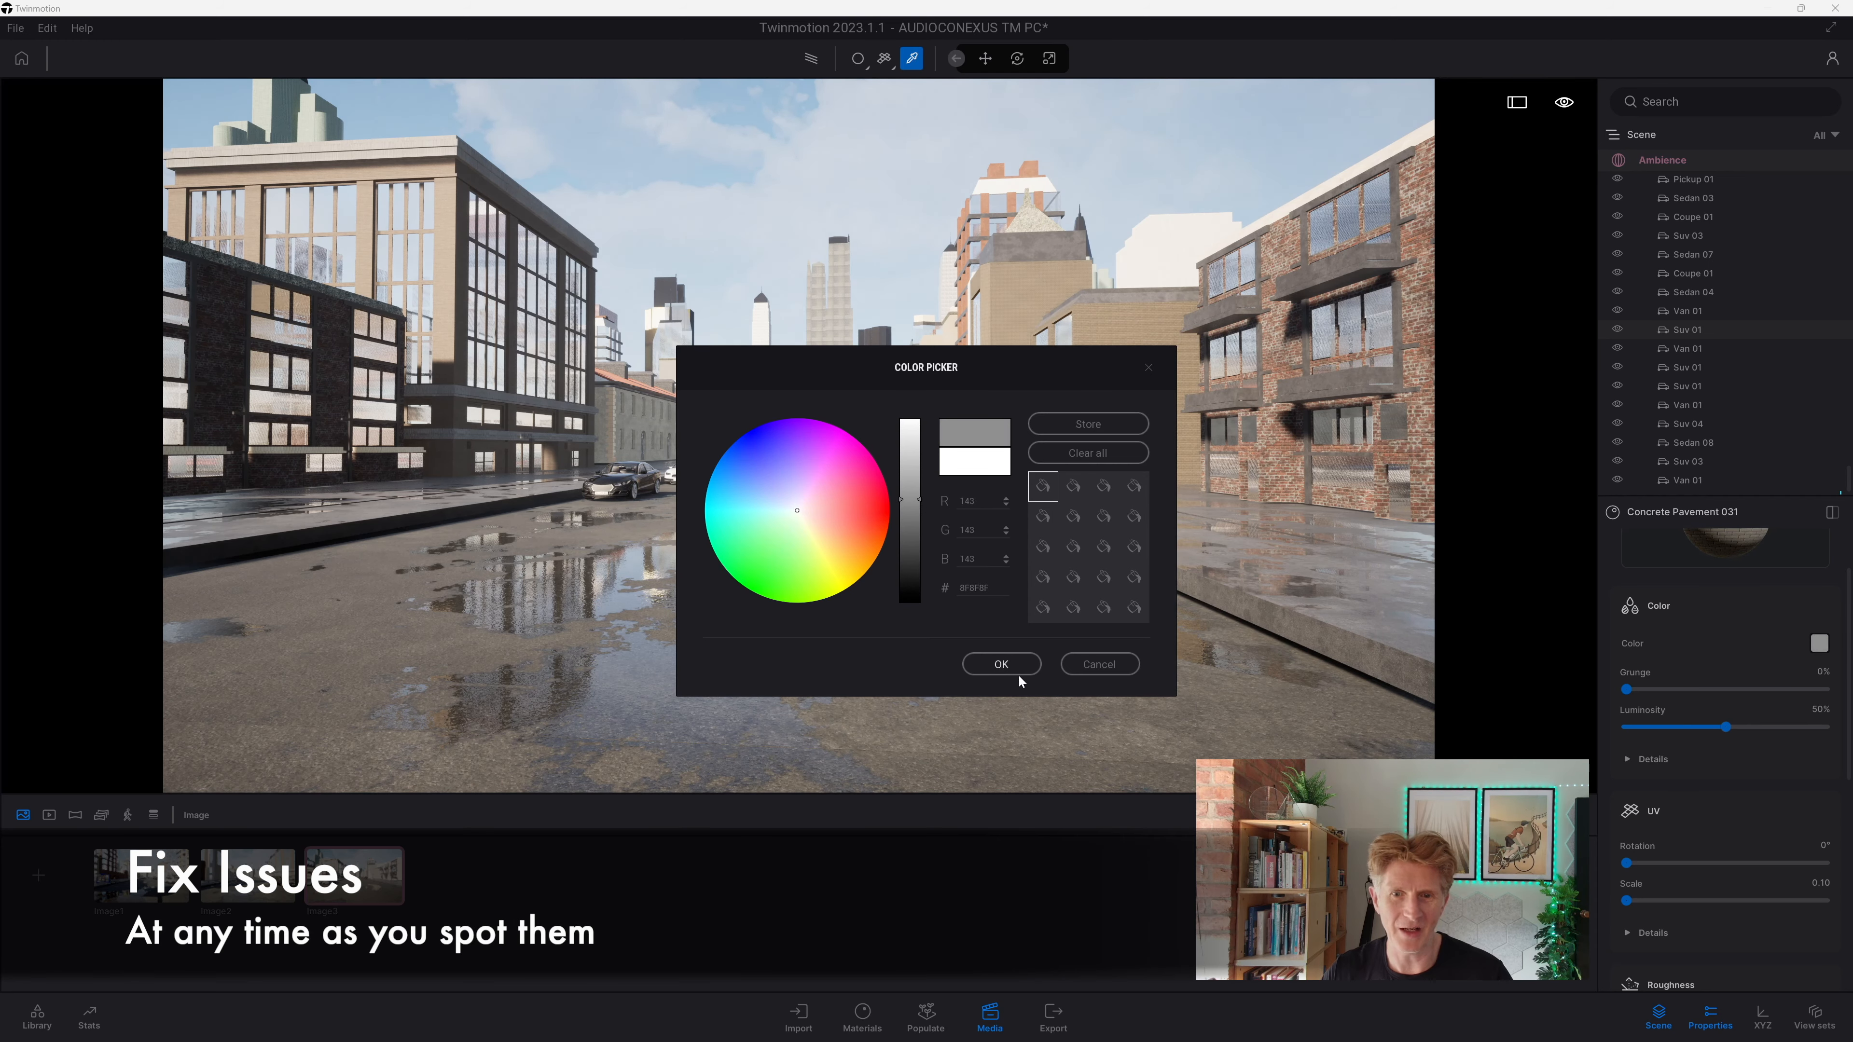
left_click(1020, 677)
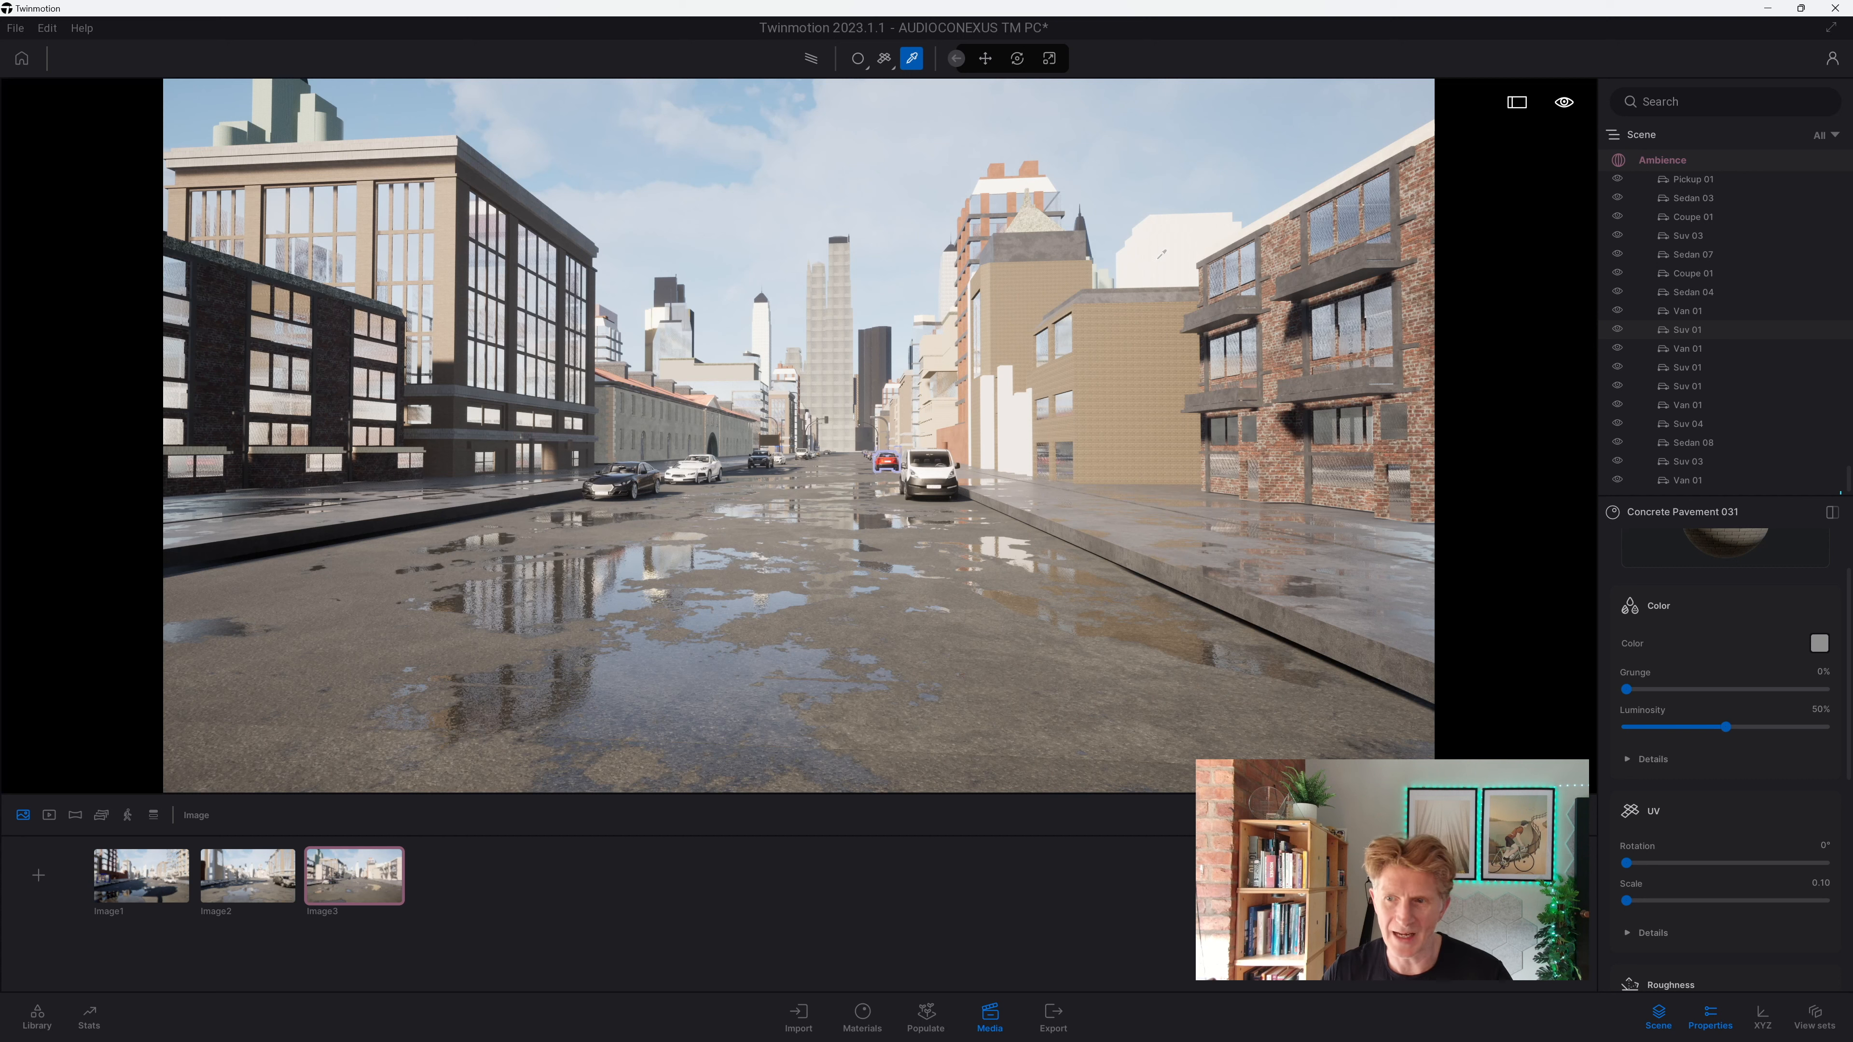
Step: Darken the Exposed Concrete 021 material on the white columns beside the beige building to grey 888888
left_click(1029, 421)
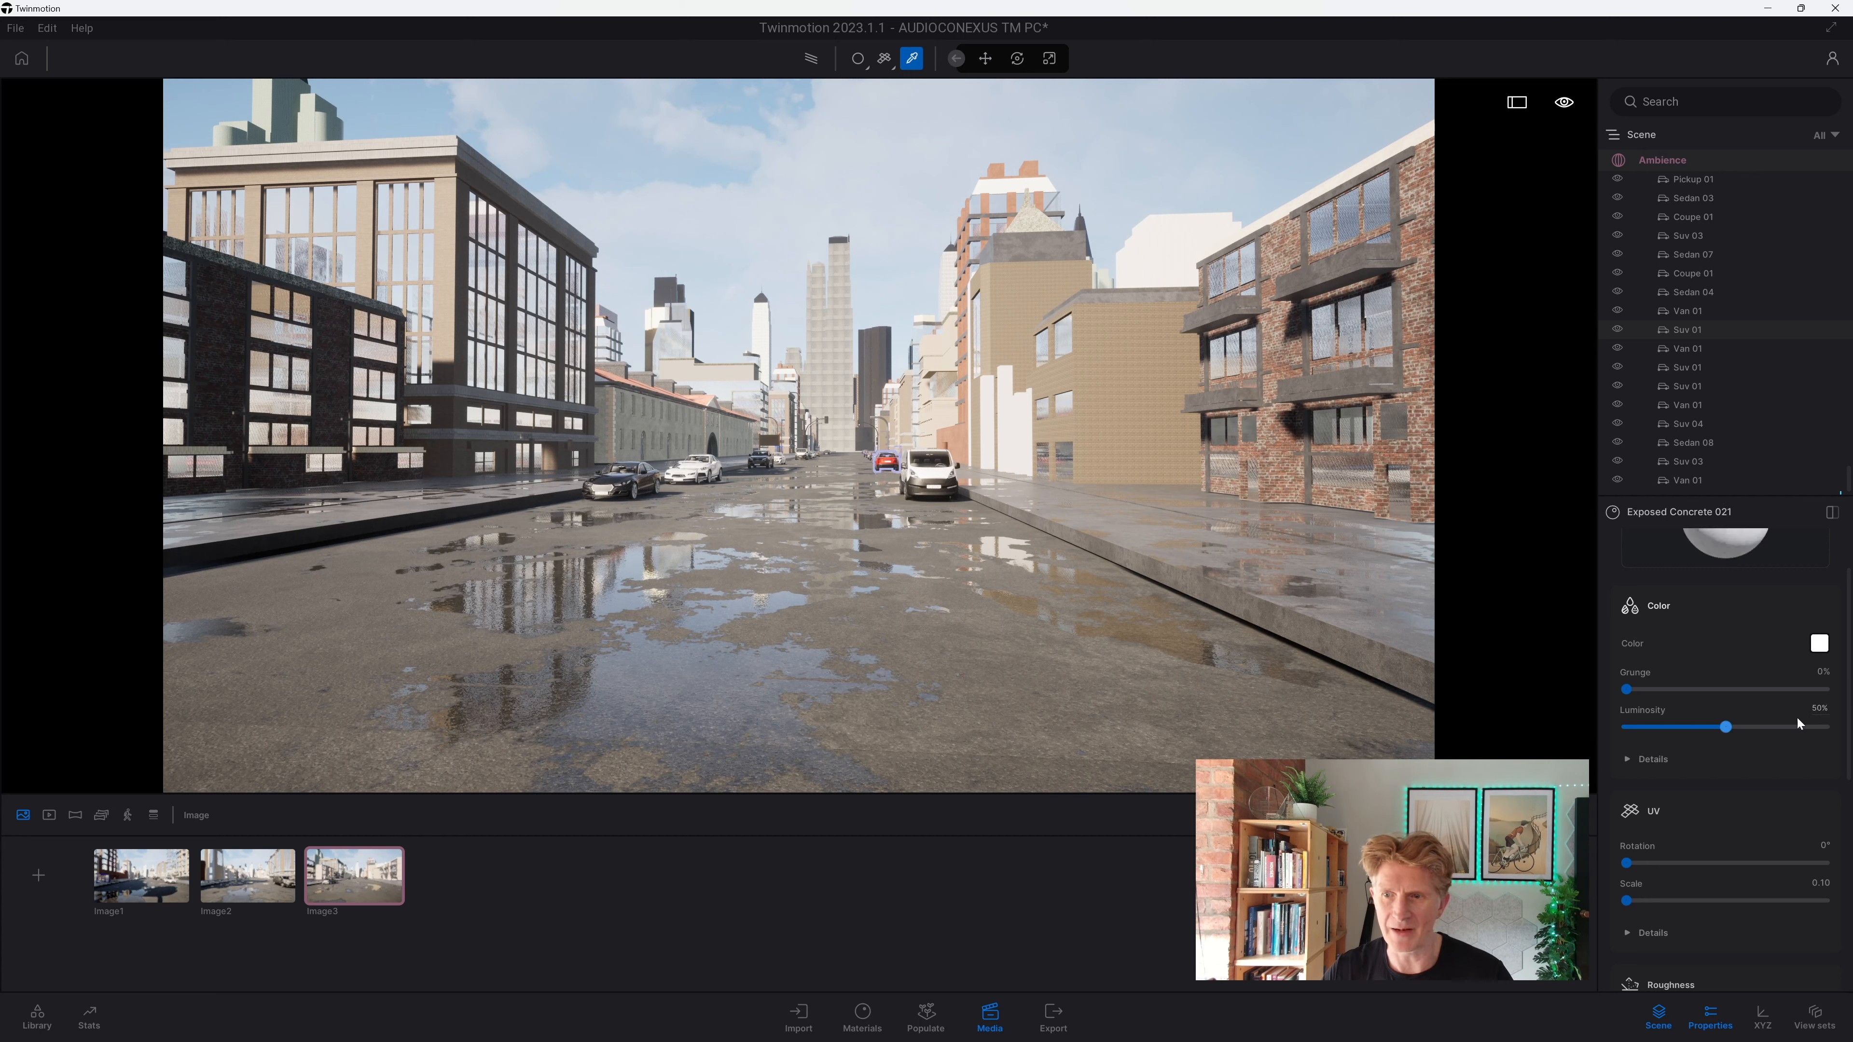
left_click(1819, 643)
left_click(909, 573)
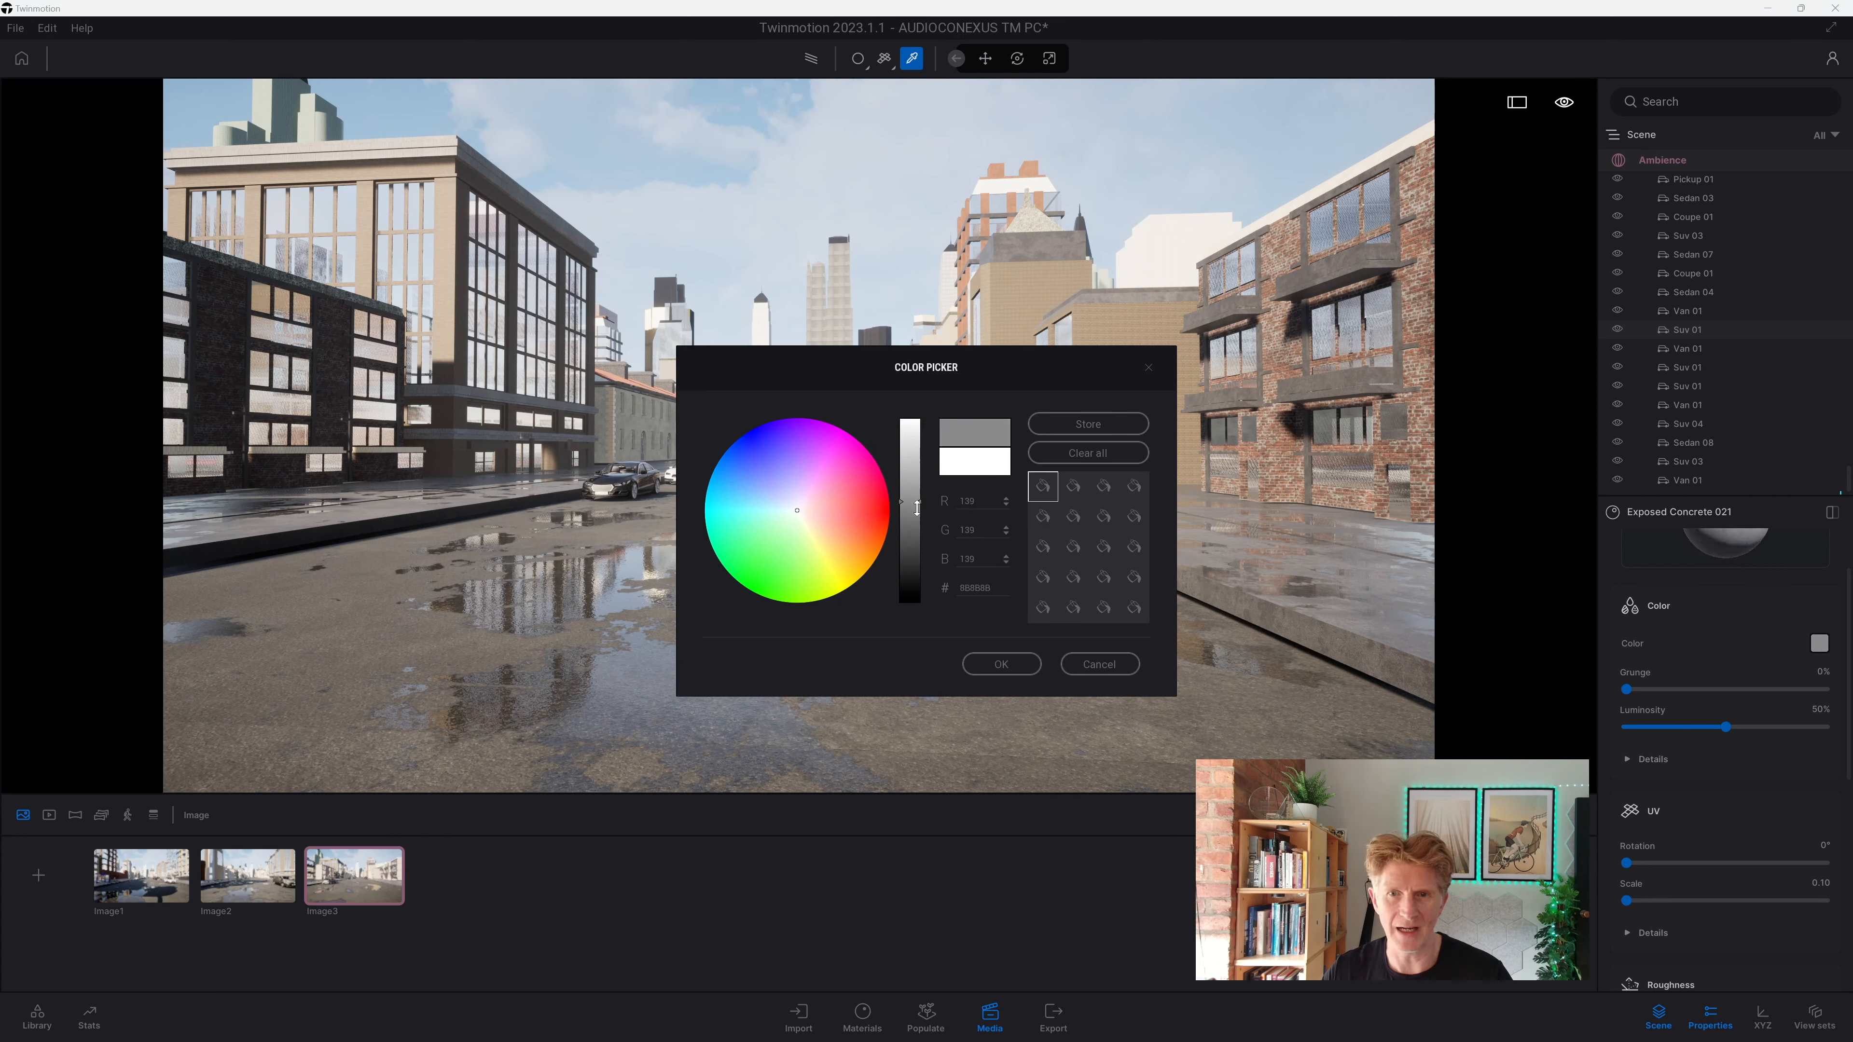
left_click(998, 663)
Step: Darken the Bricks 1901 material on the white background building to grey 6F6F6F
left_click(1187, 250)
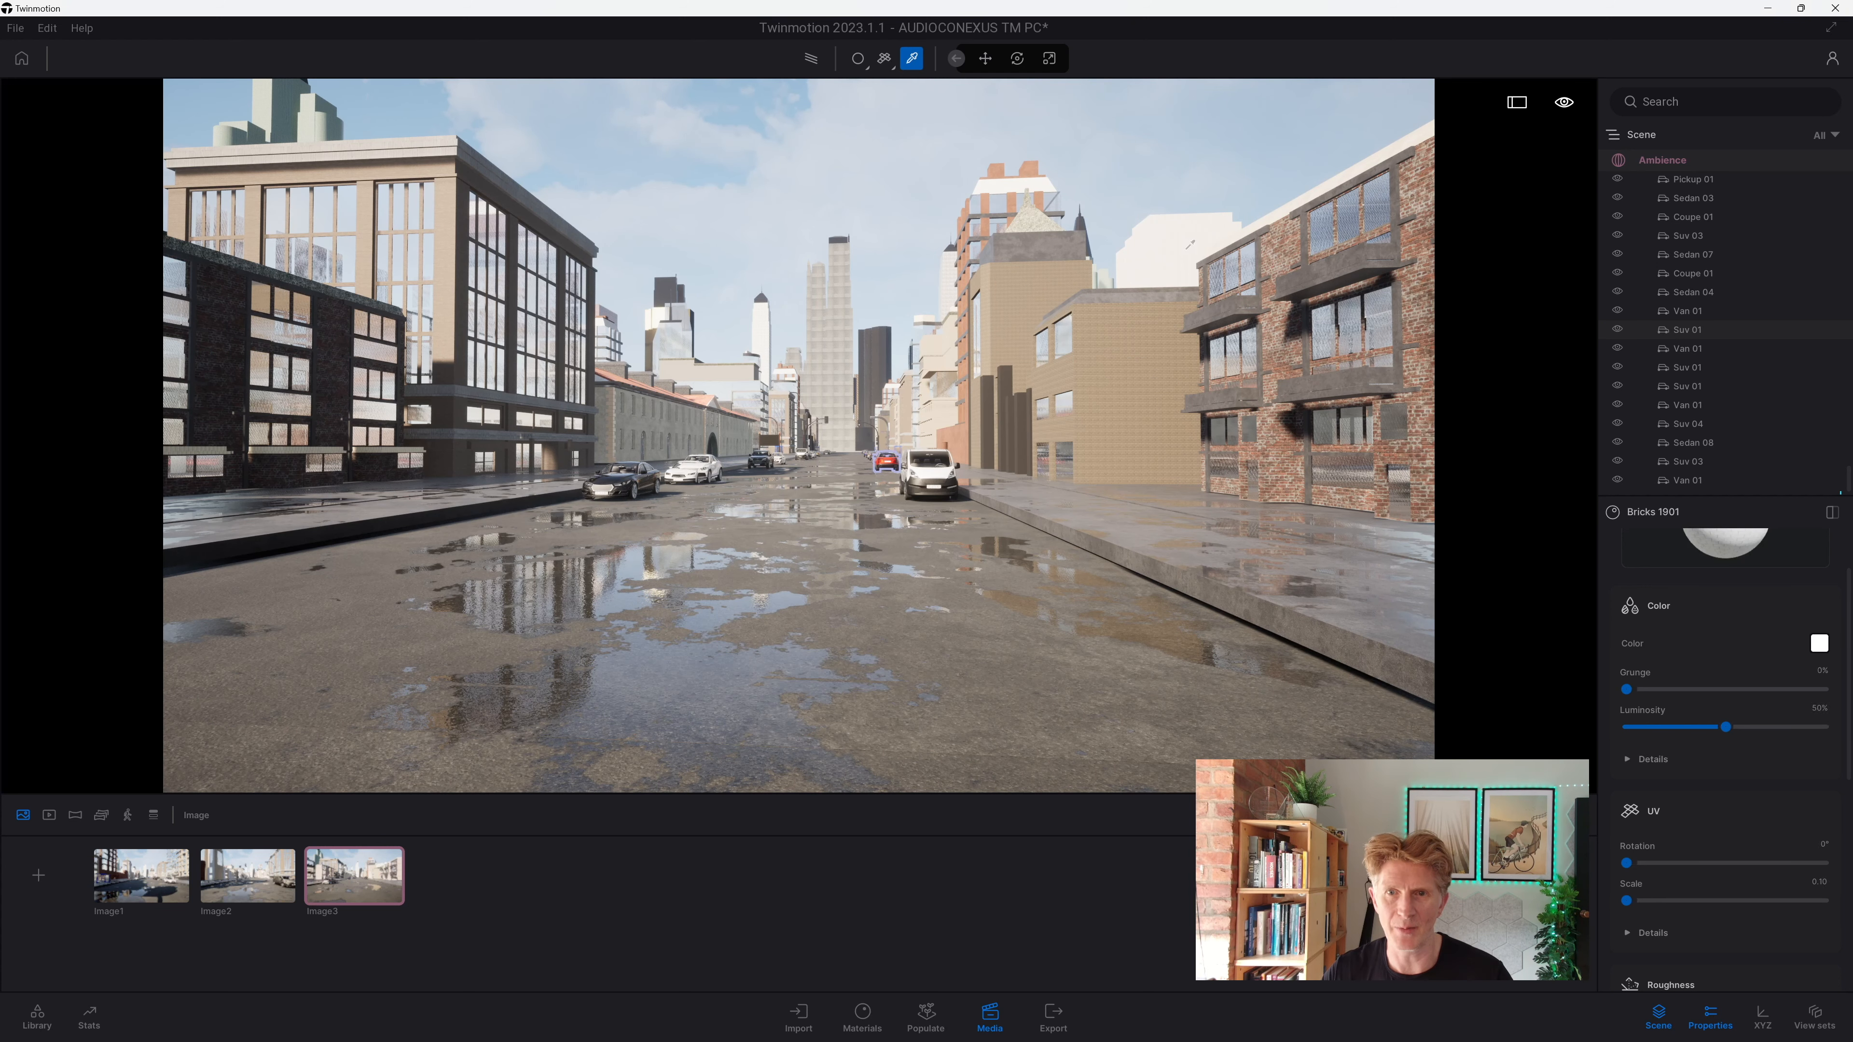
left_click(1814, 640)
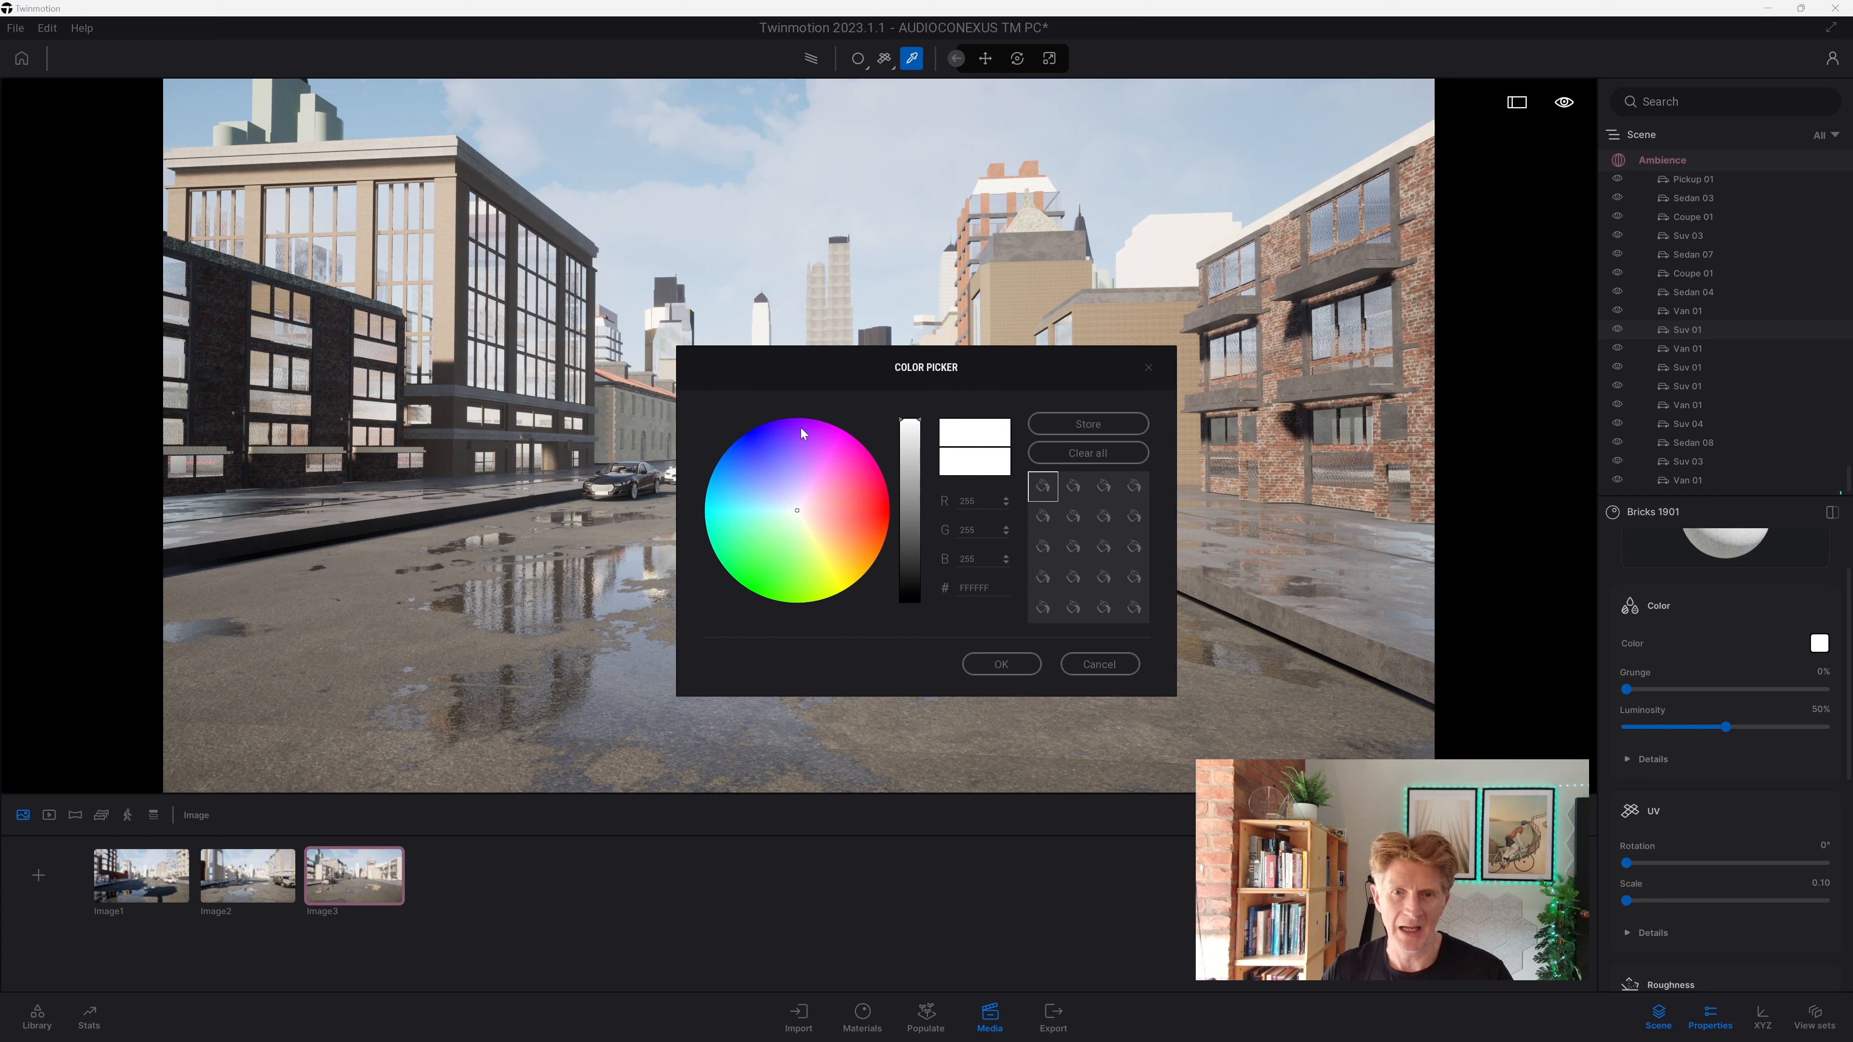
left_click_drag(913, 475, 910, 522)
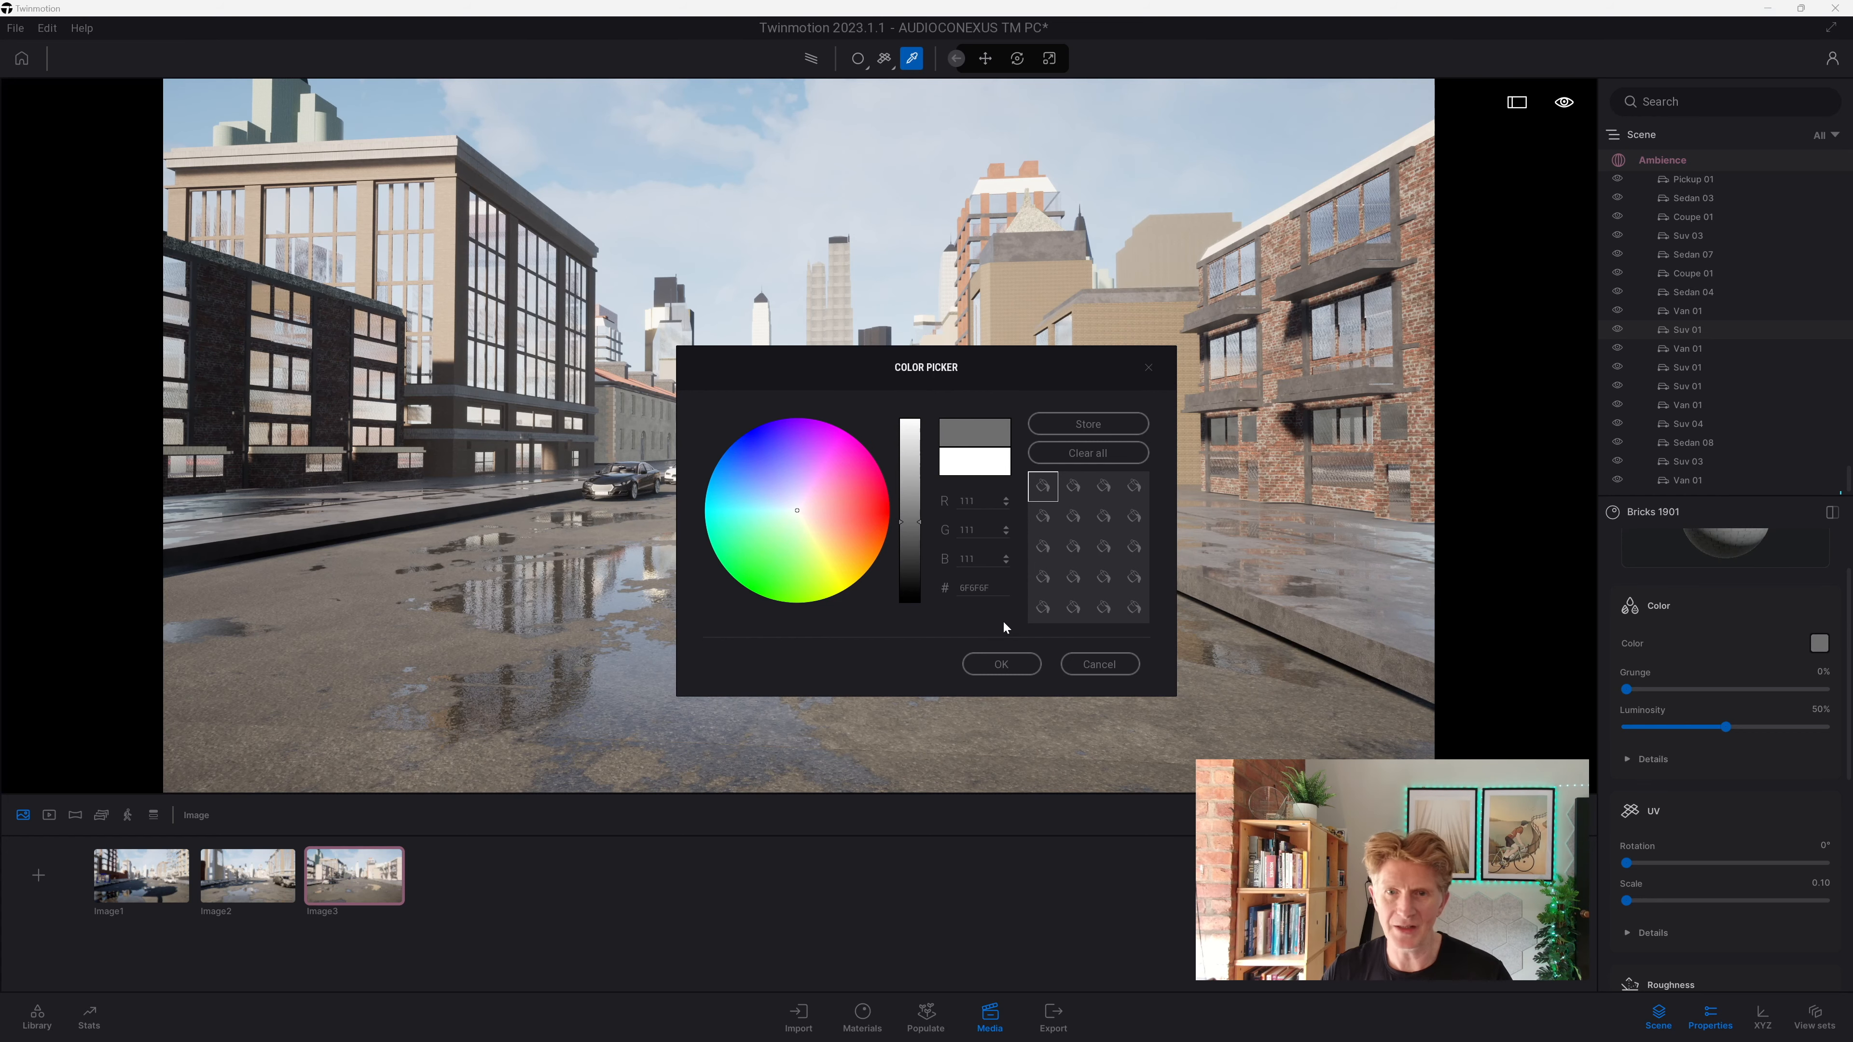
left_click(1001, 667)
middle_click_drag(814, 538, 861, 454)
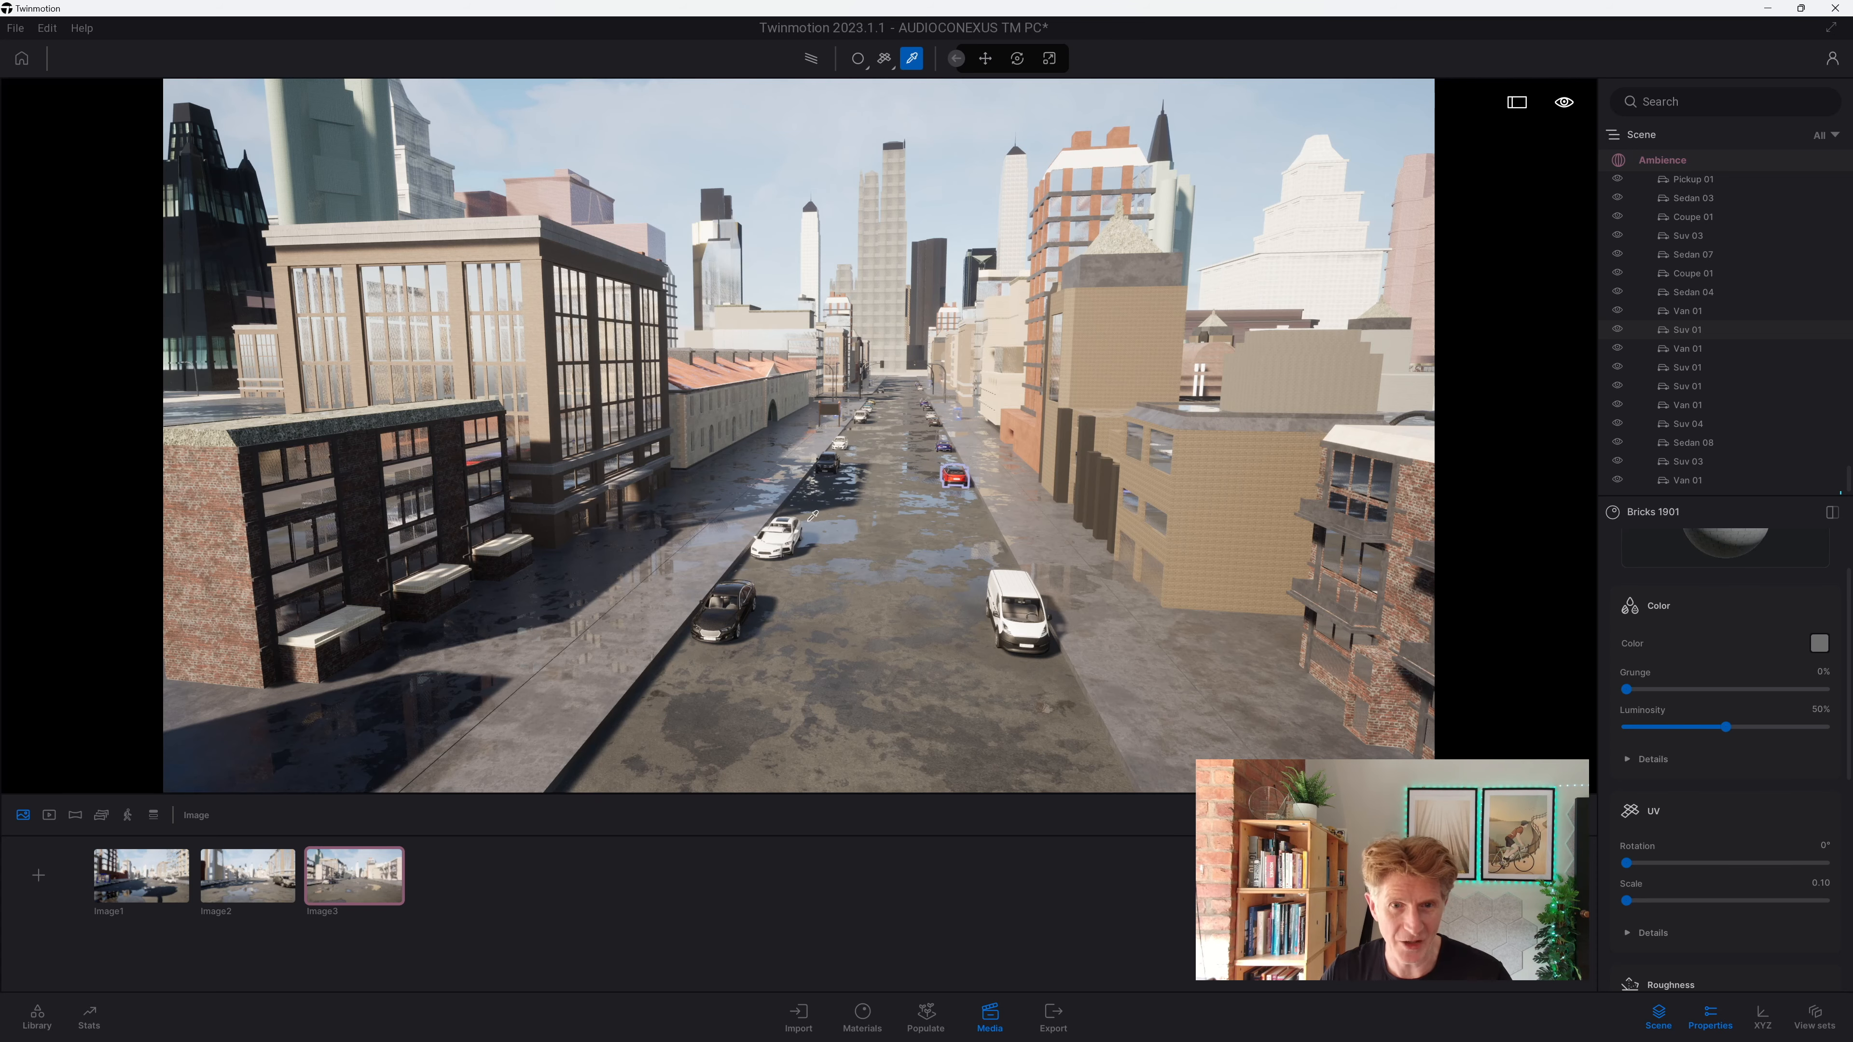
key("w")
right_click_drag(769, 430, 577, 373)
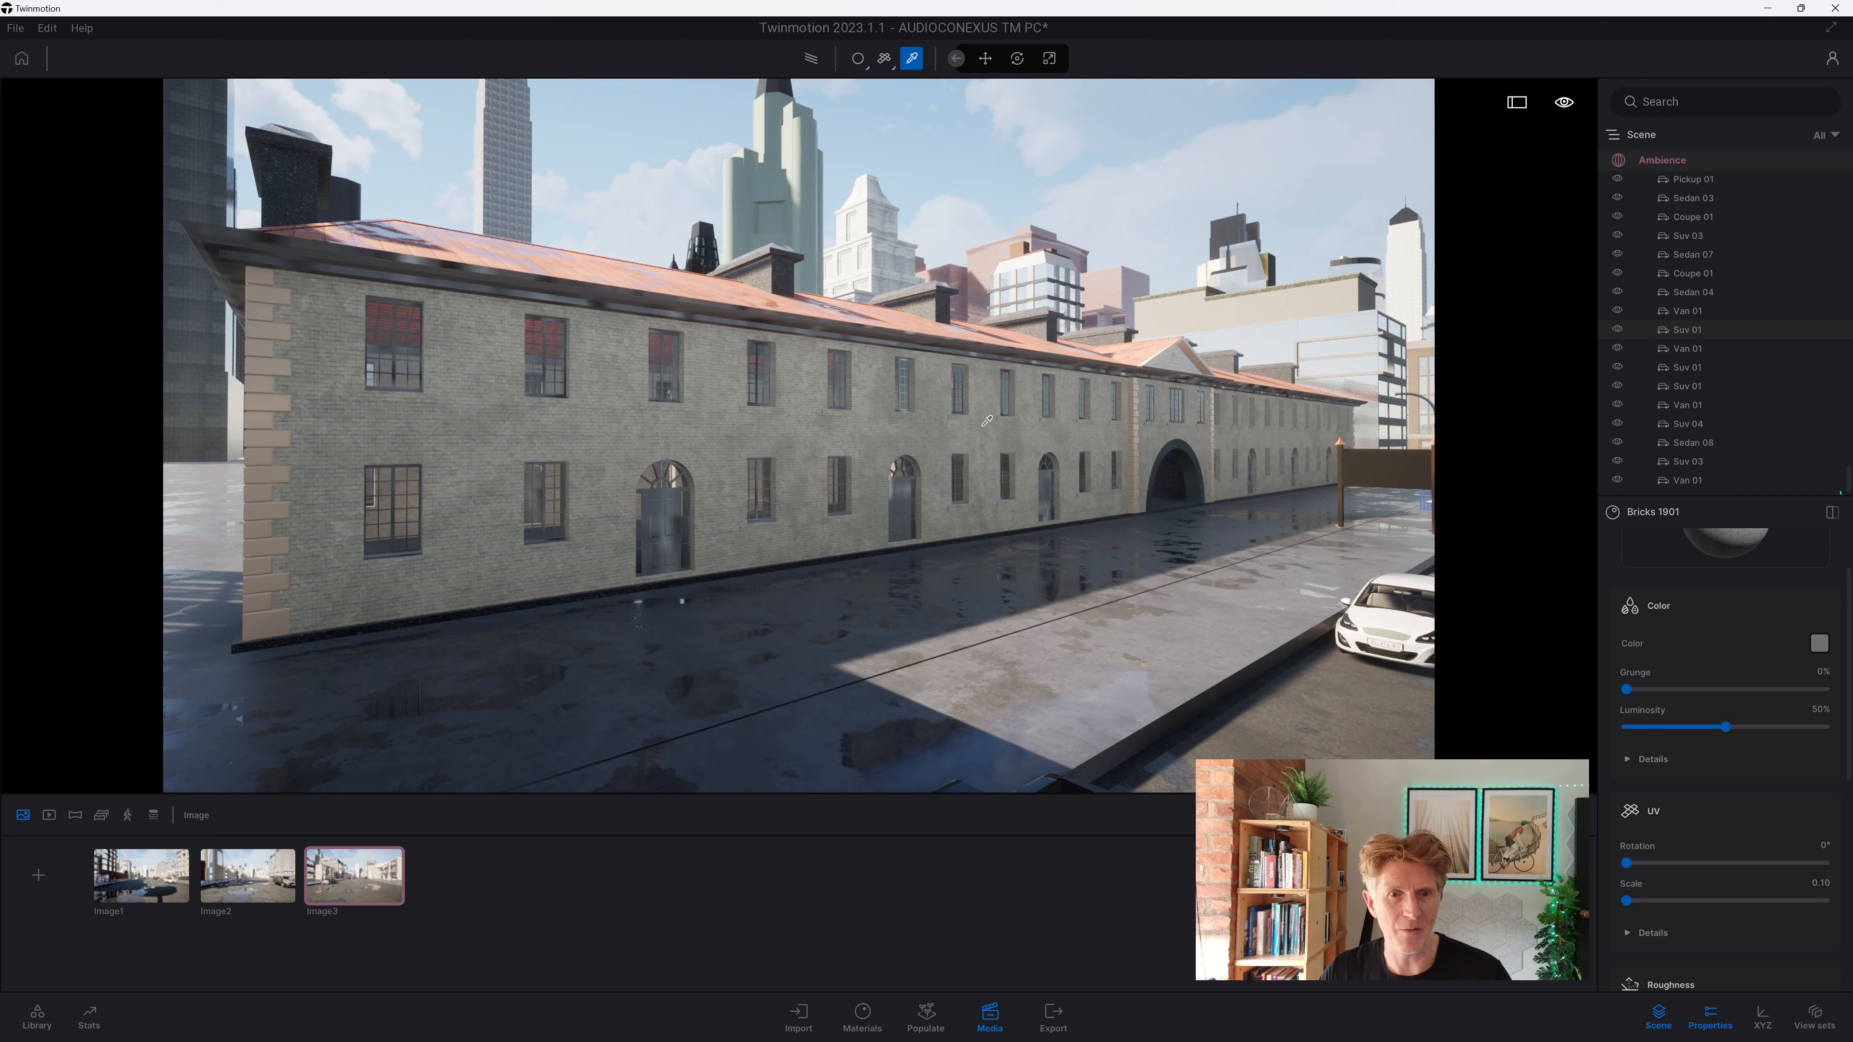
key("s")
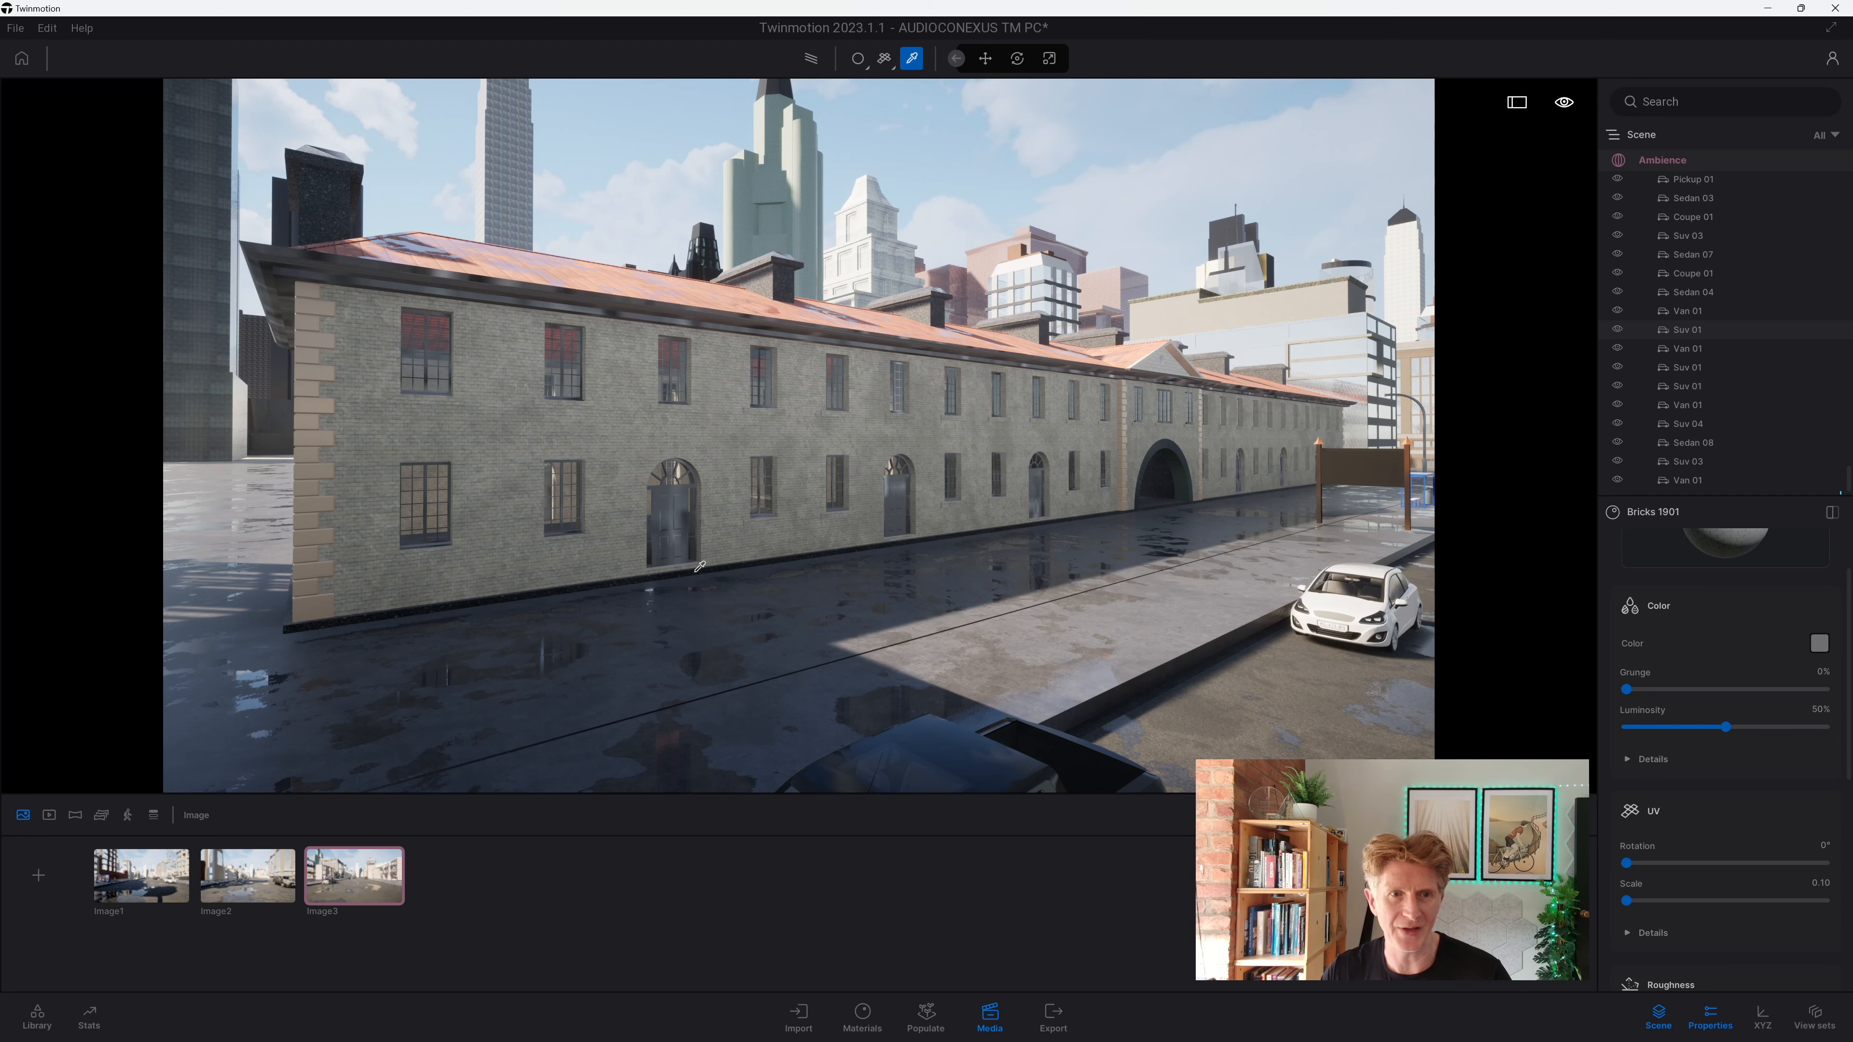
key("s")
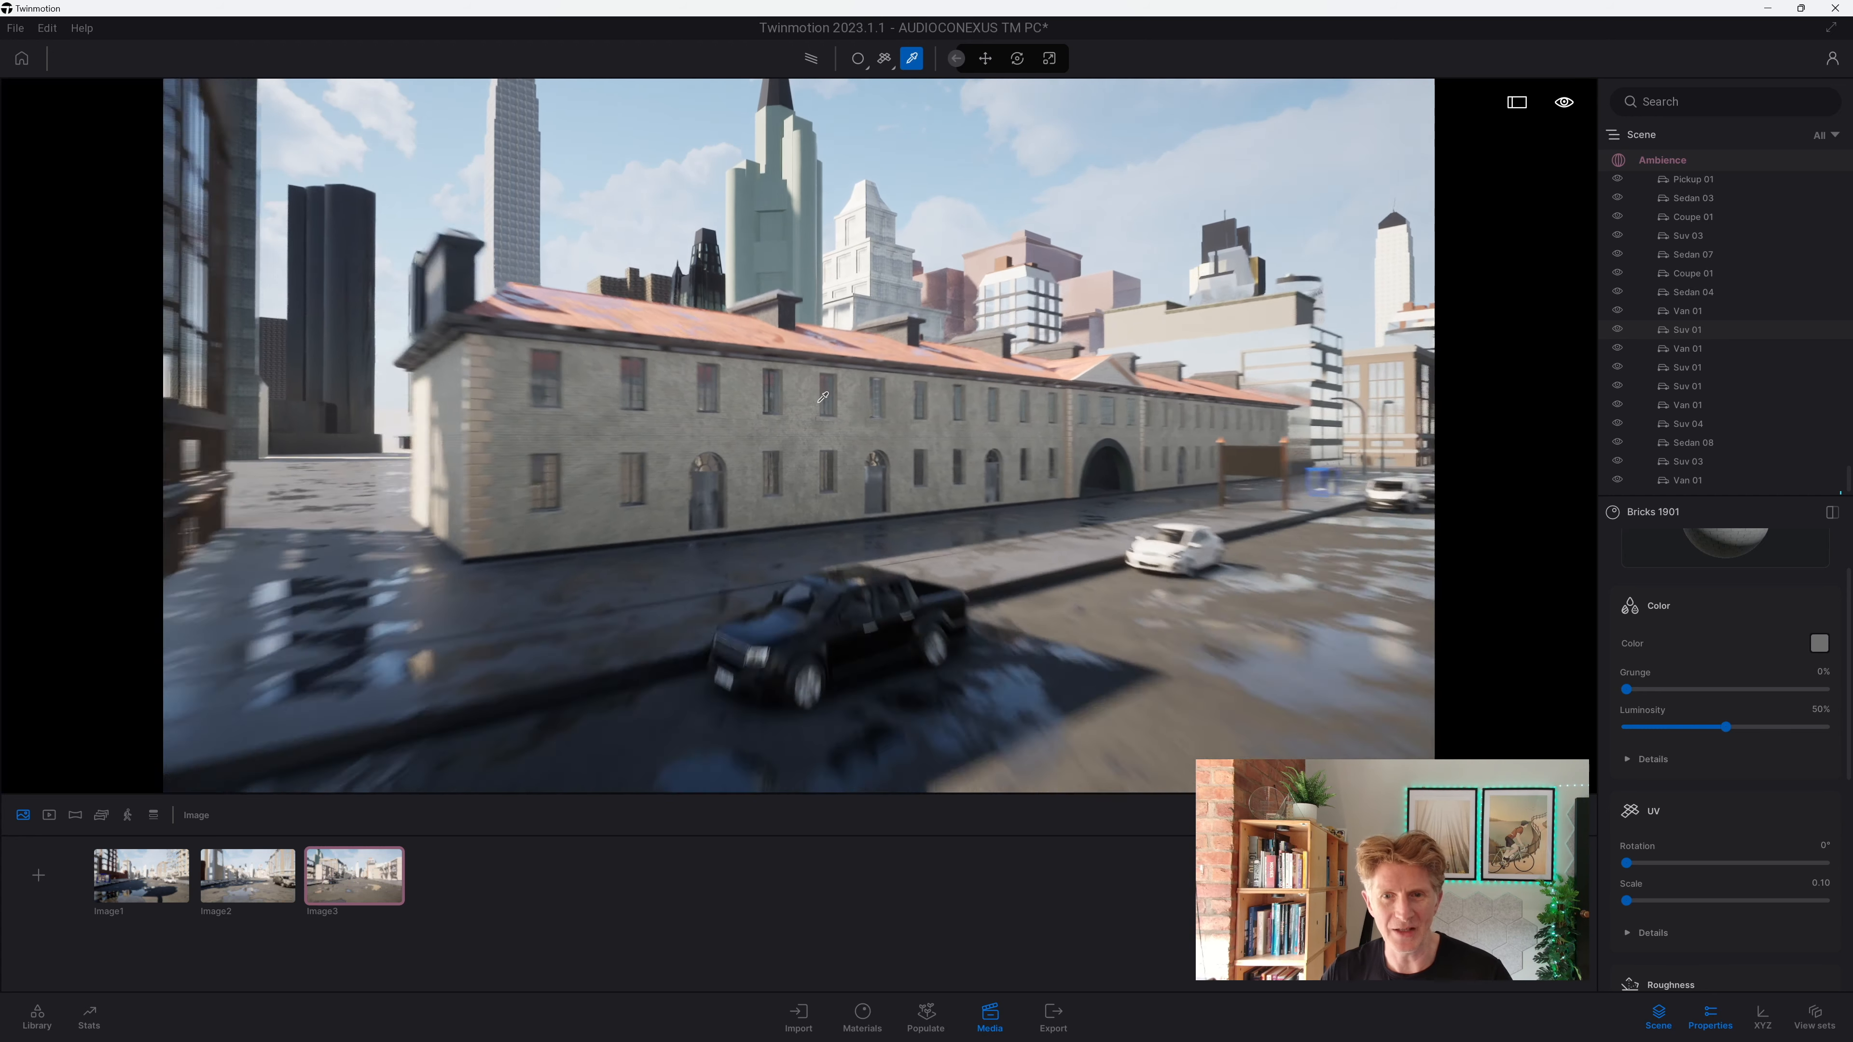
Step: Return to the Image1 viewpoint and create a first video starting from this street view
left_click(145, 874)
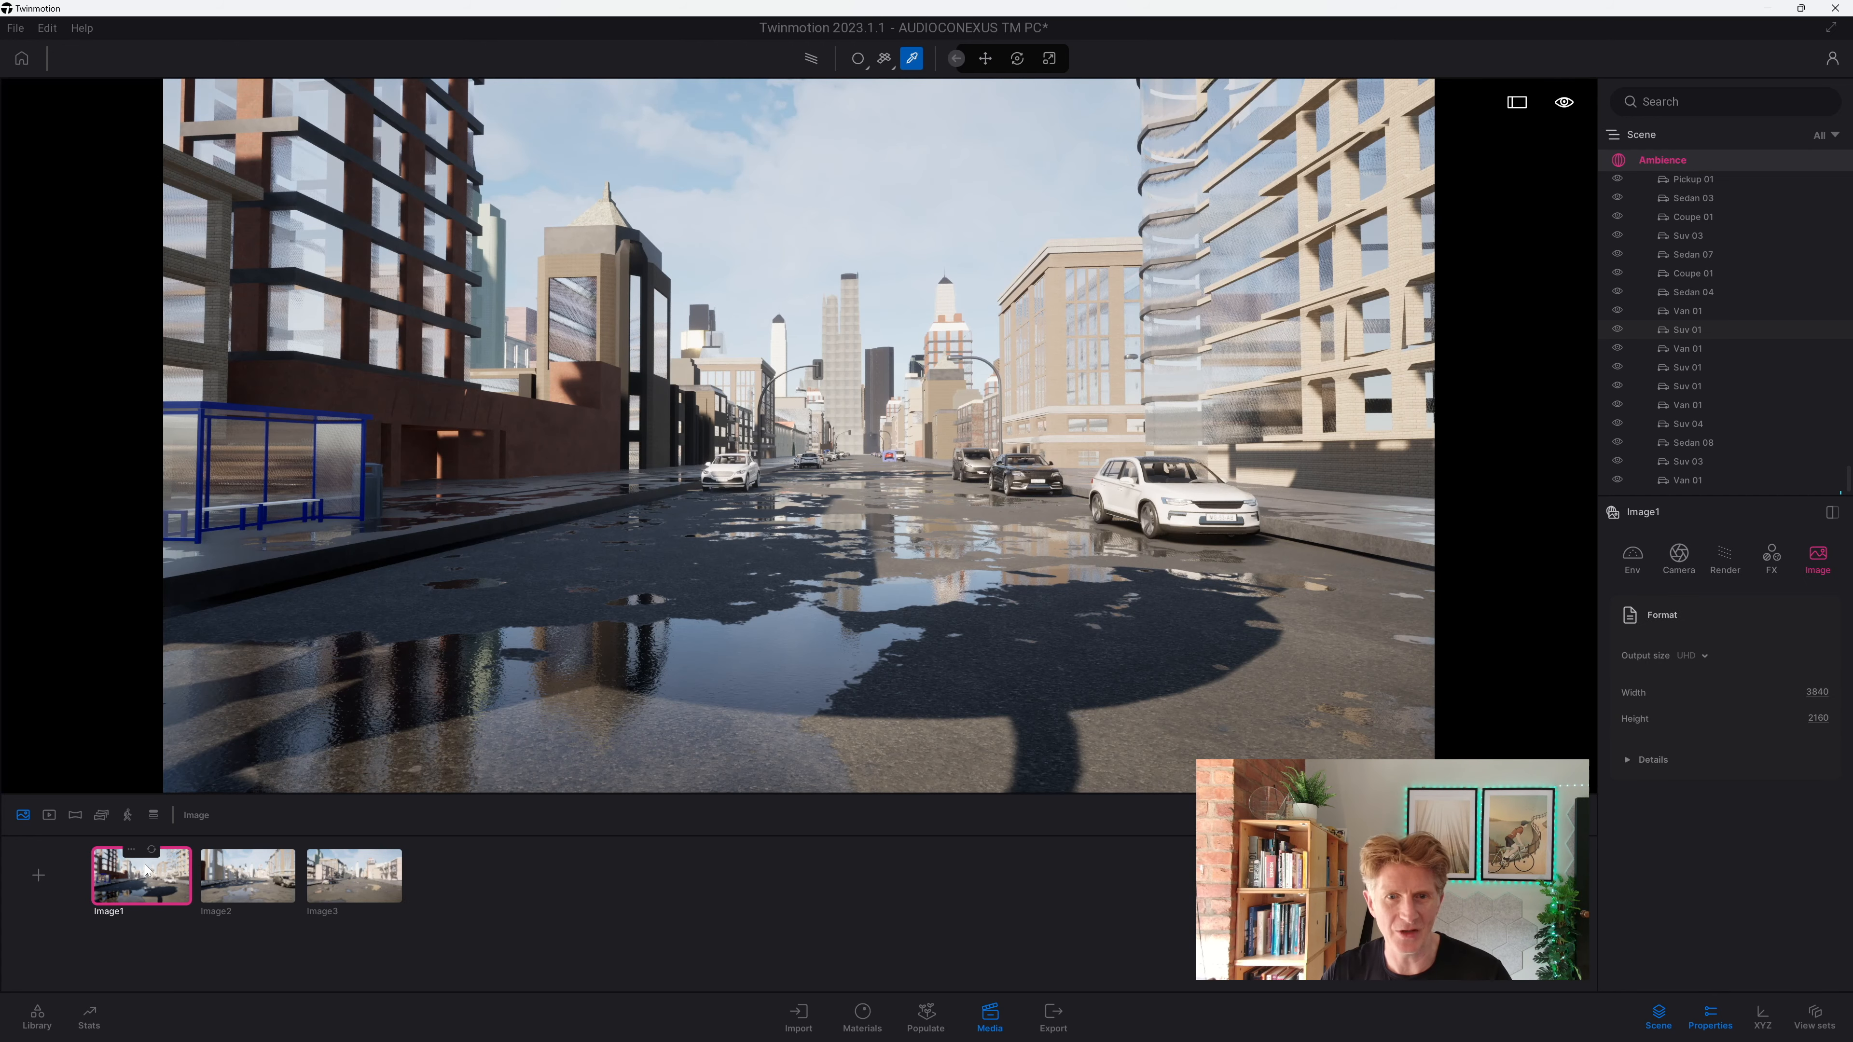
right_click_drag(760, 485, 760, 485)
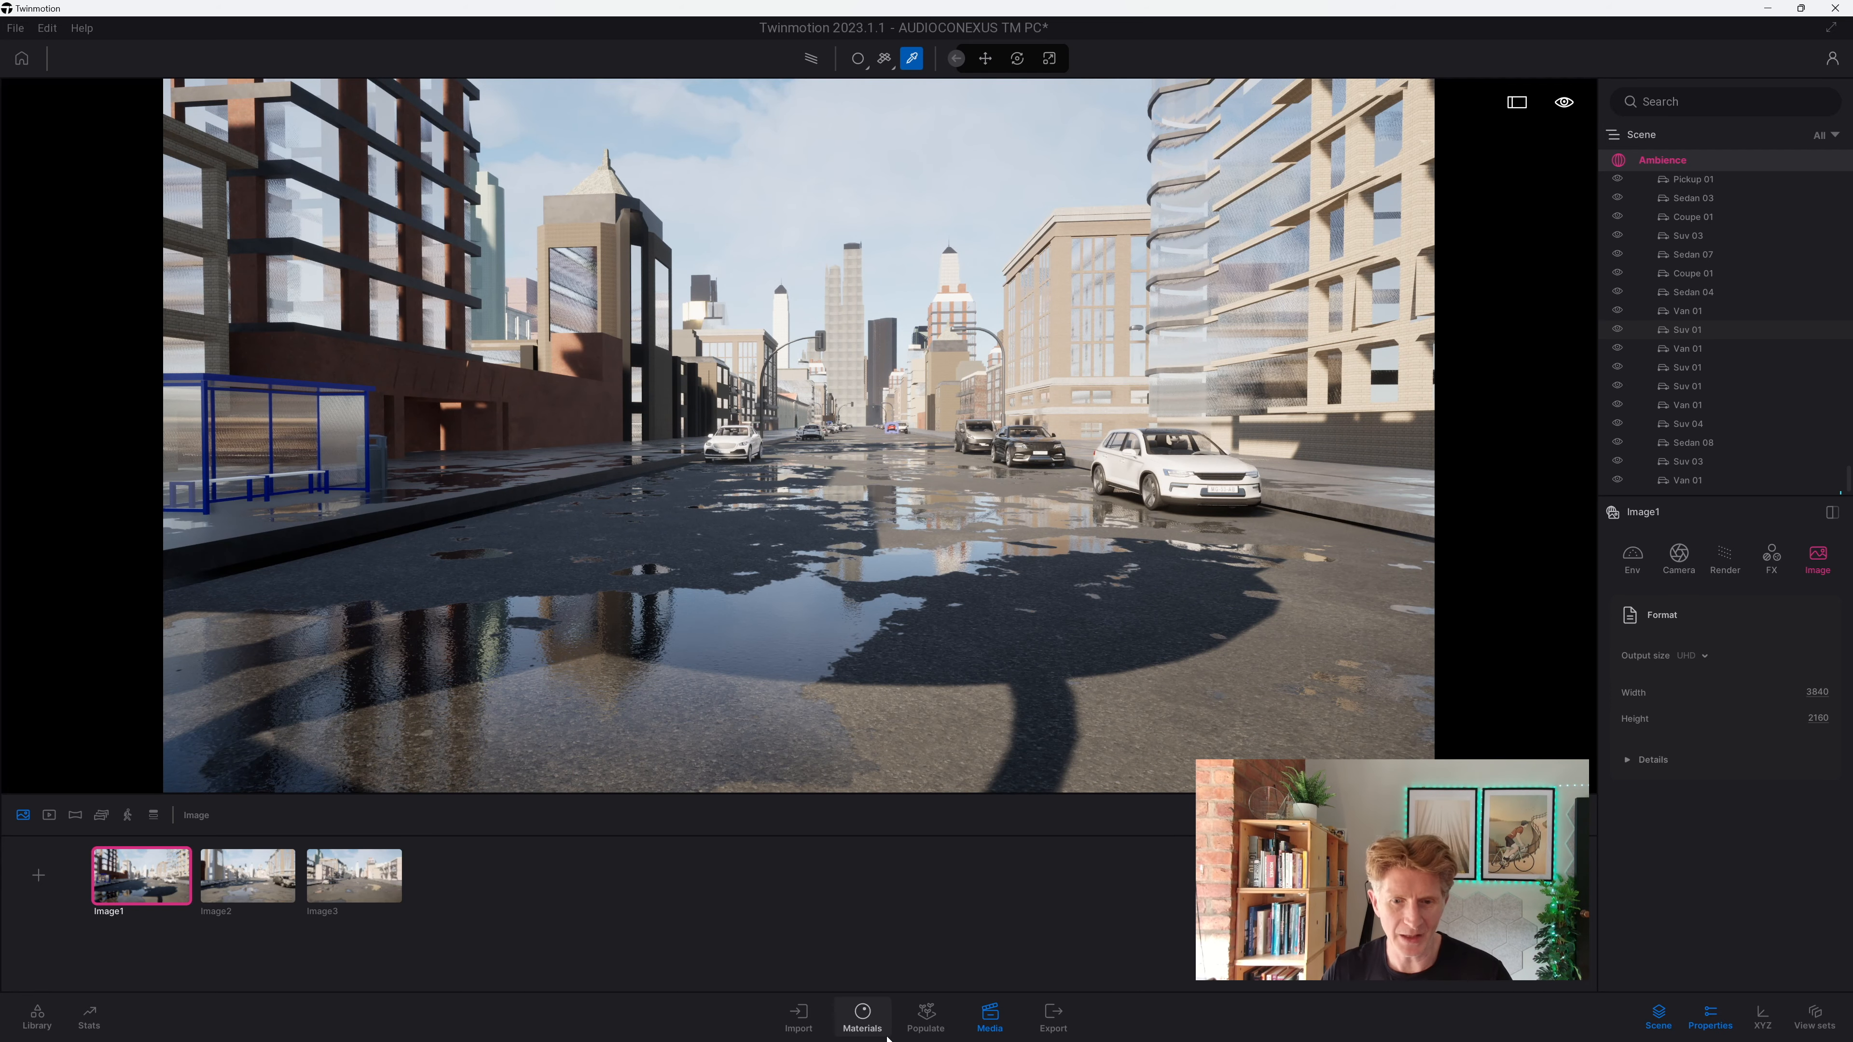
left_click(985, 1019)
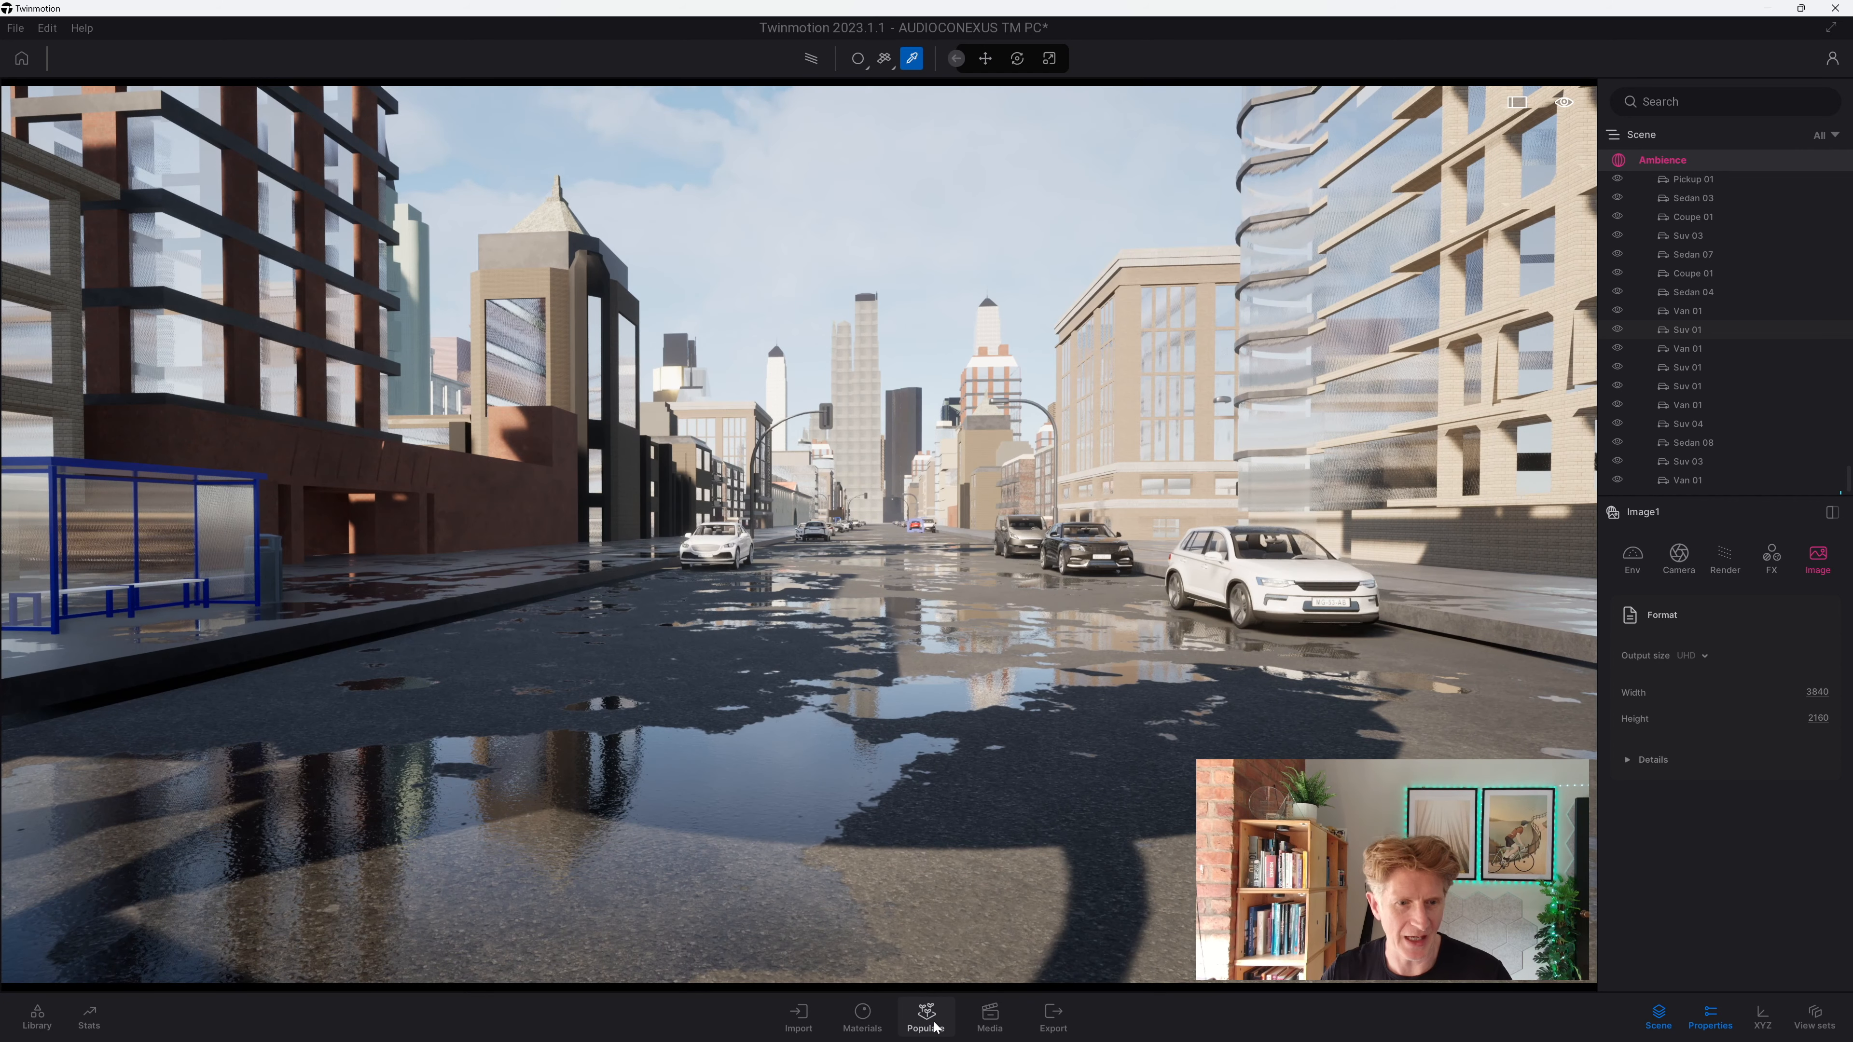
left_click(985, 1017)
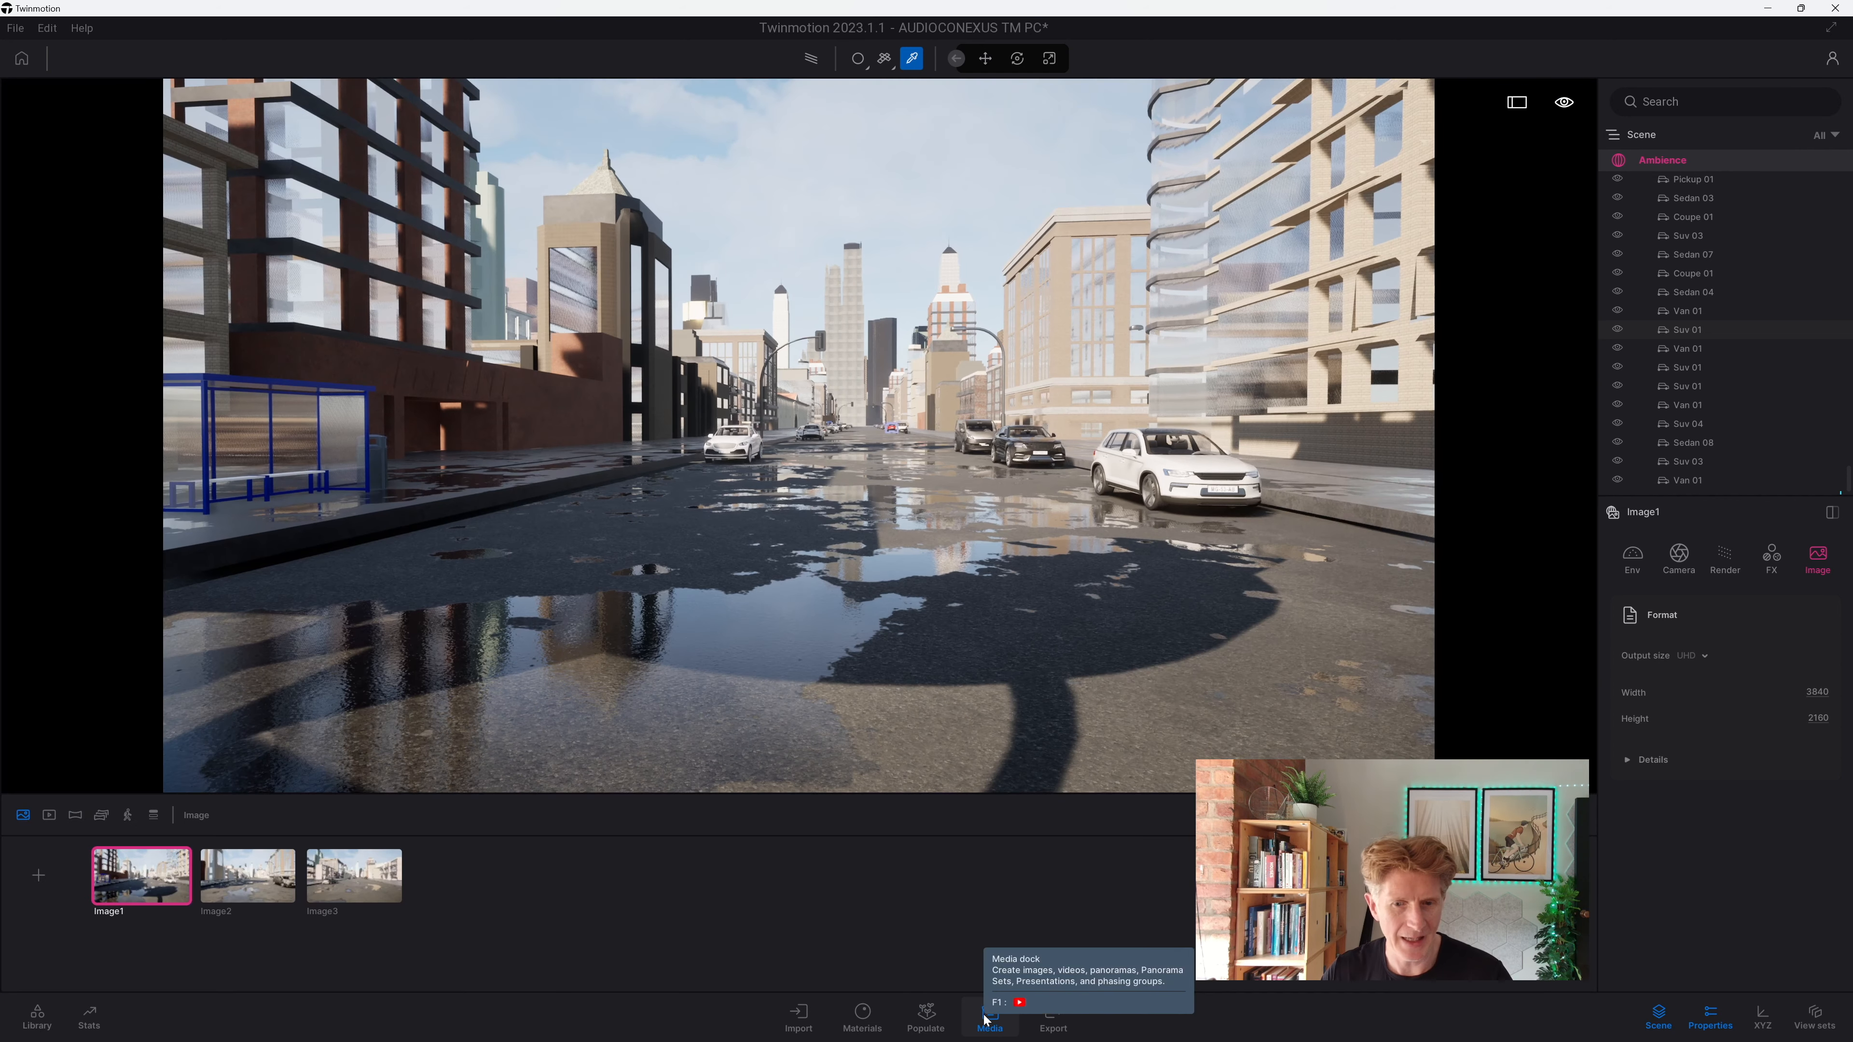
left_click(50, 816)
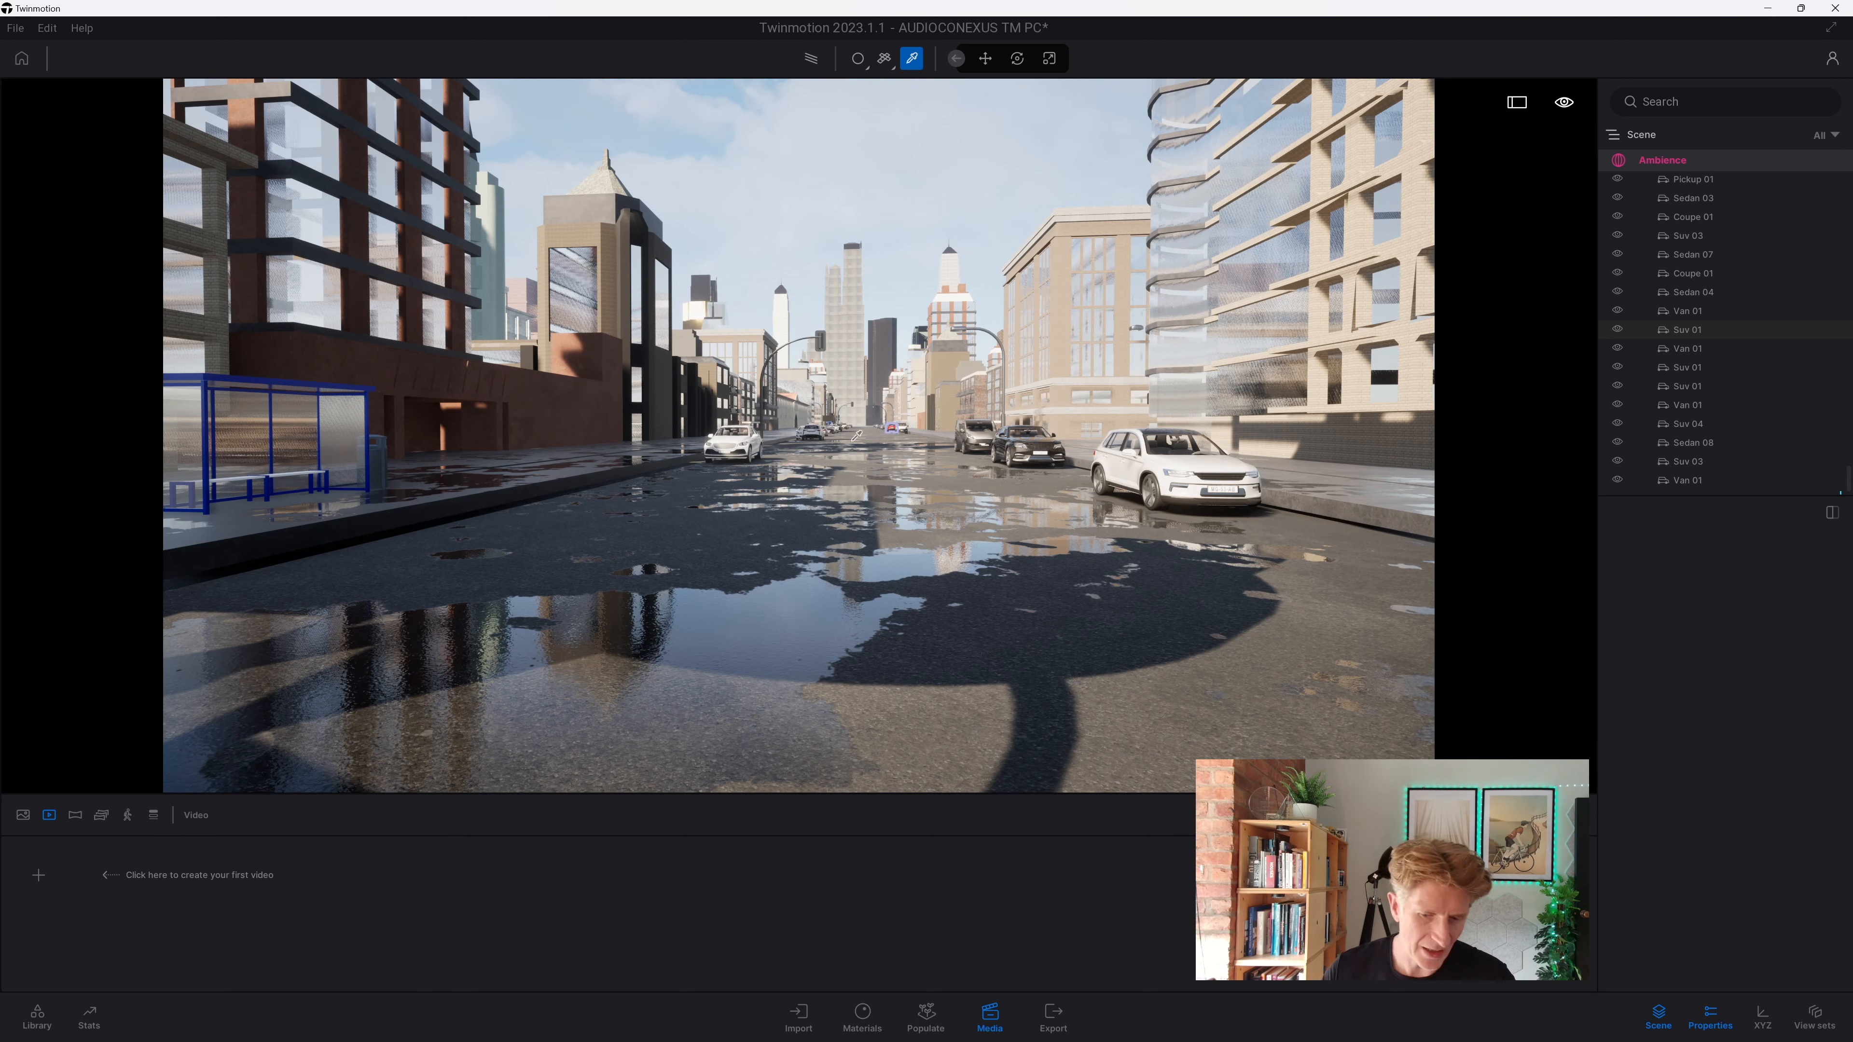
left_click(39, 874)
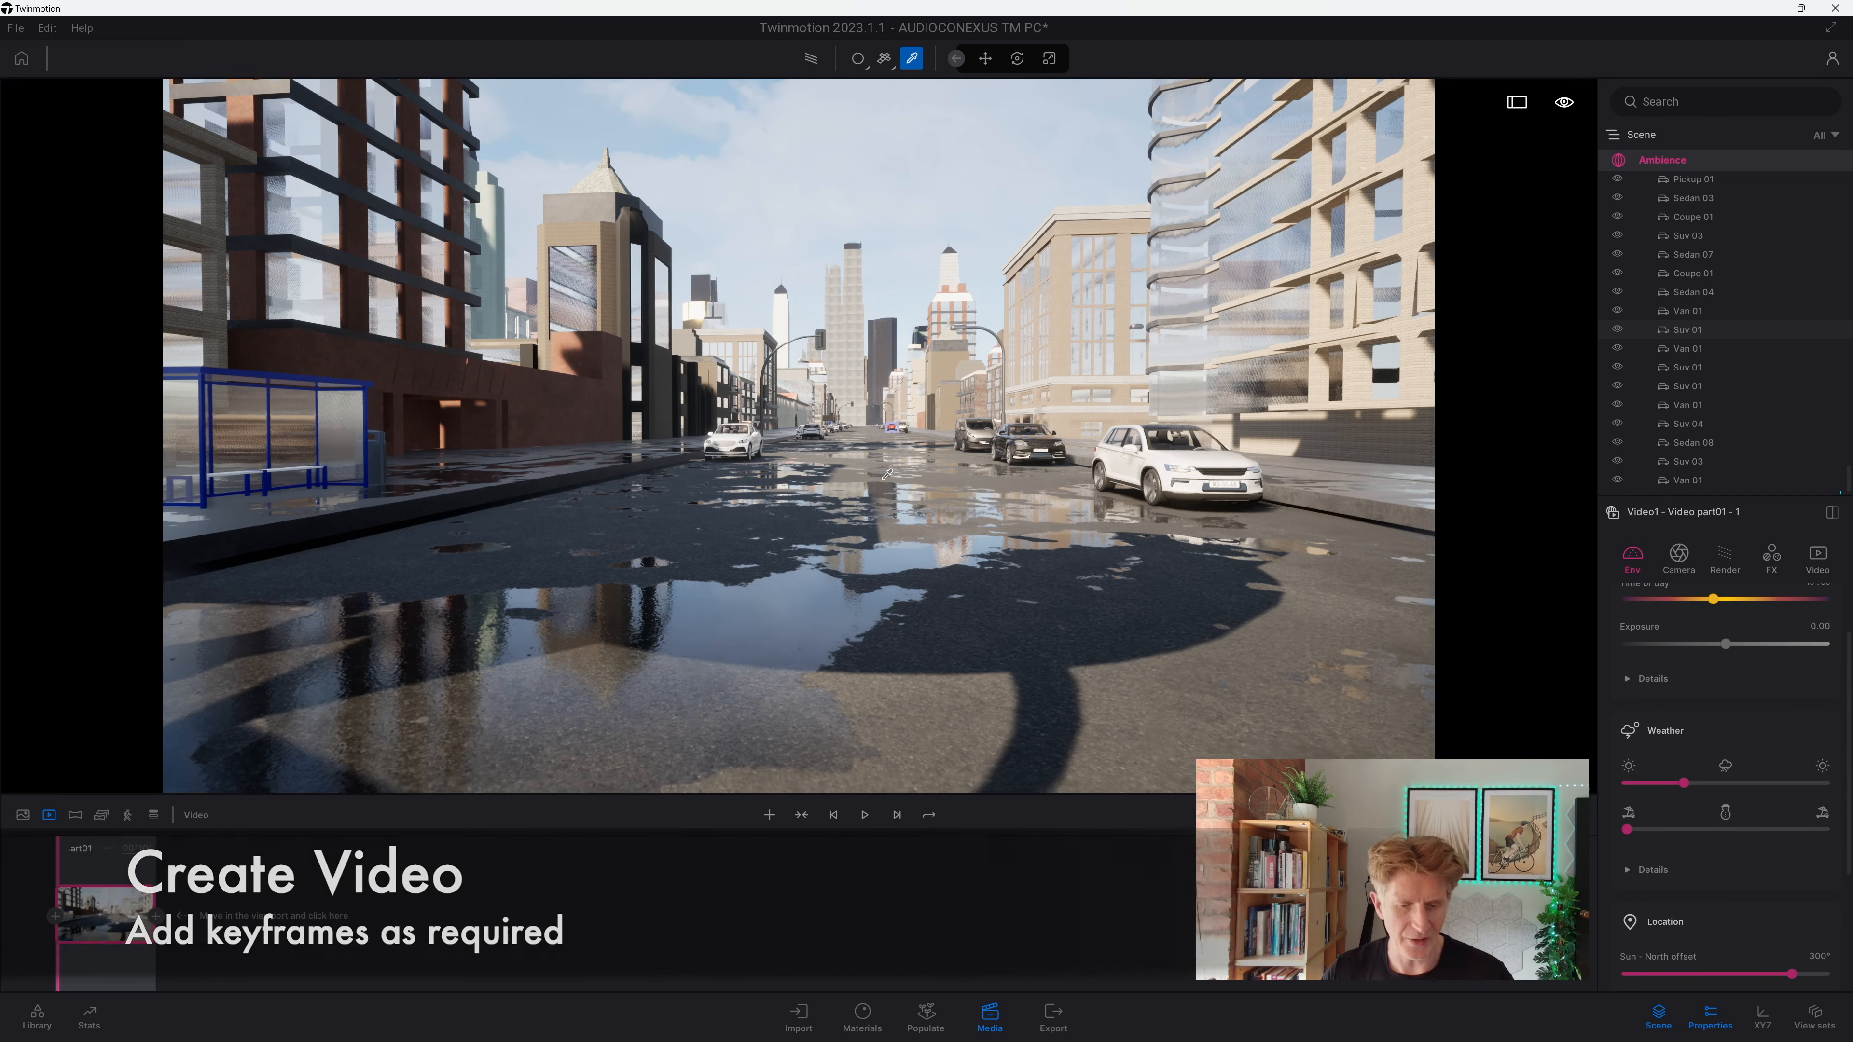
Step: Move the camera straight down the street past the white SUV and add a second keyframe
key("Up")
key("Up")
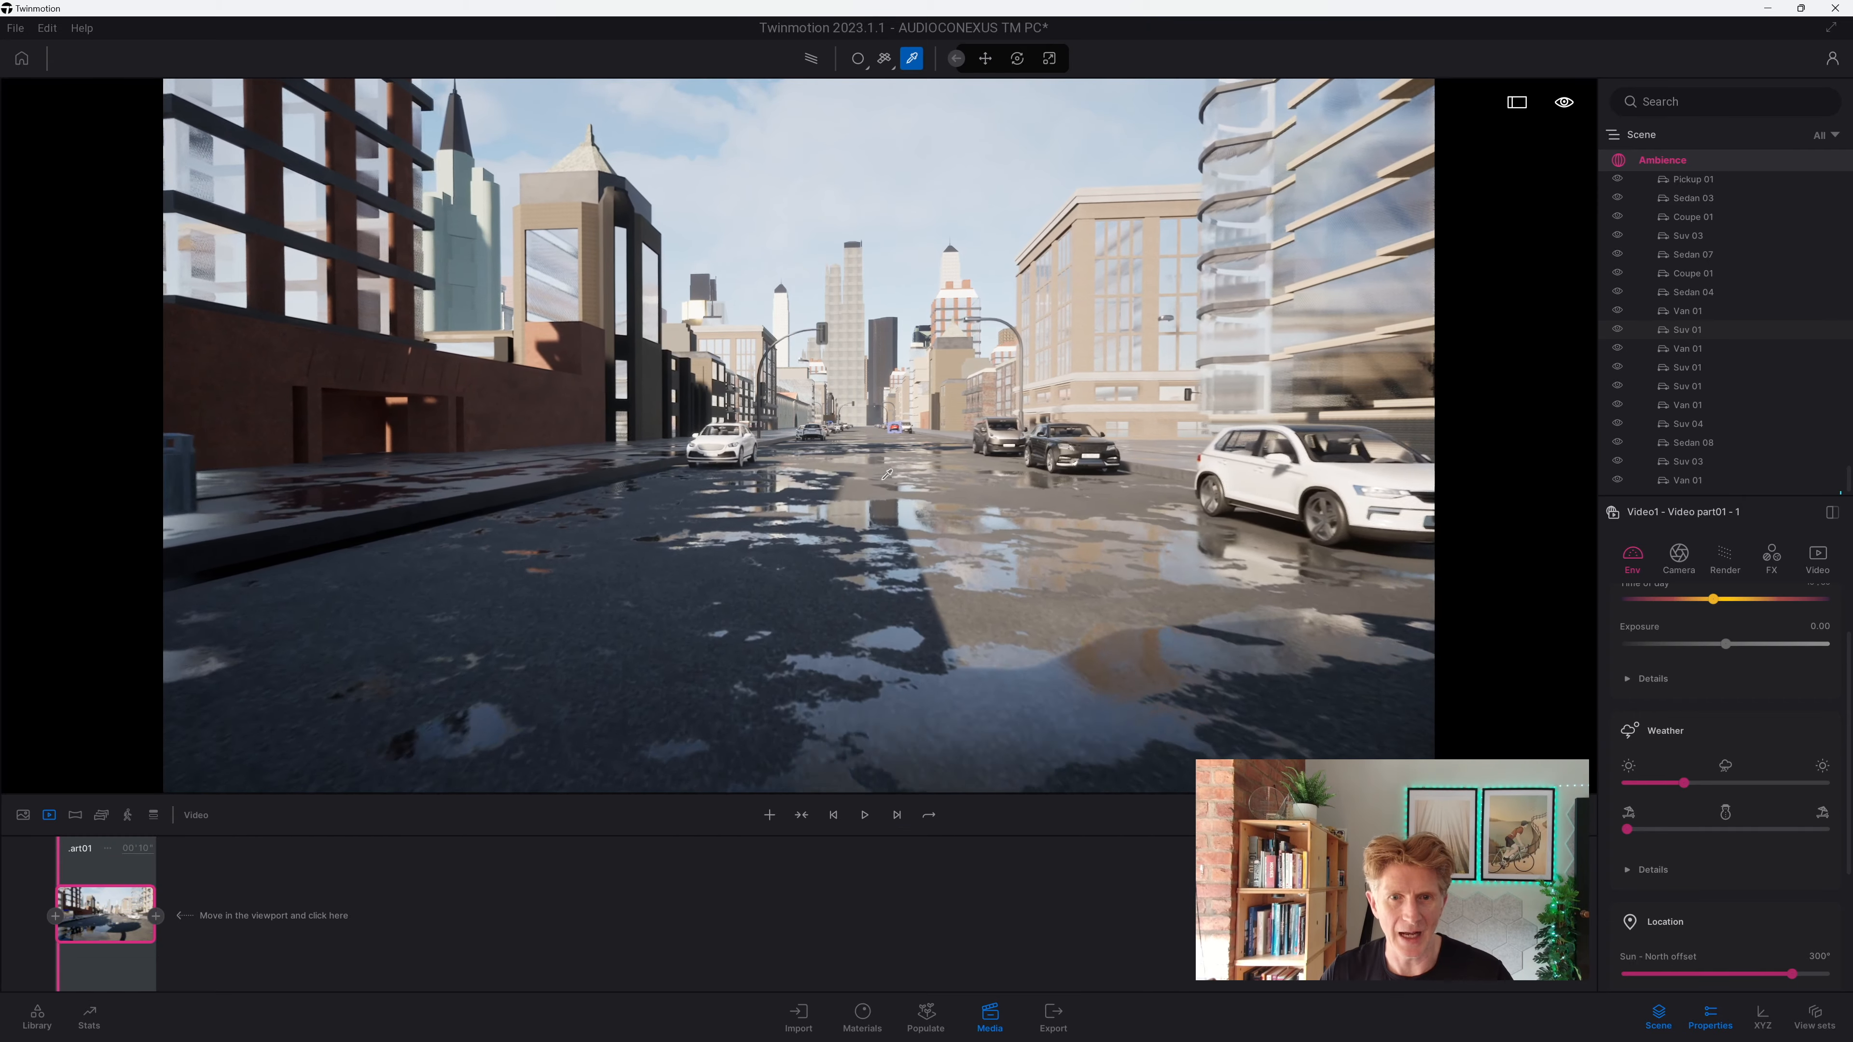
key("Up")
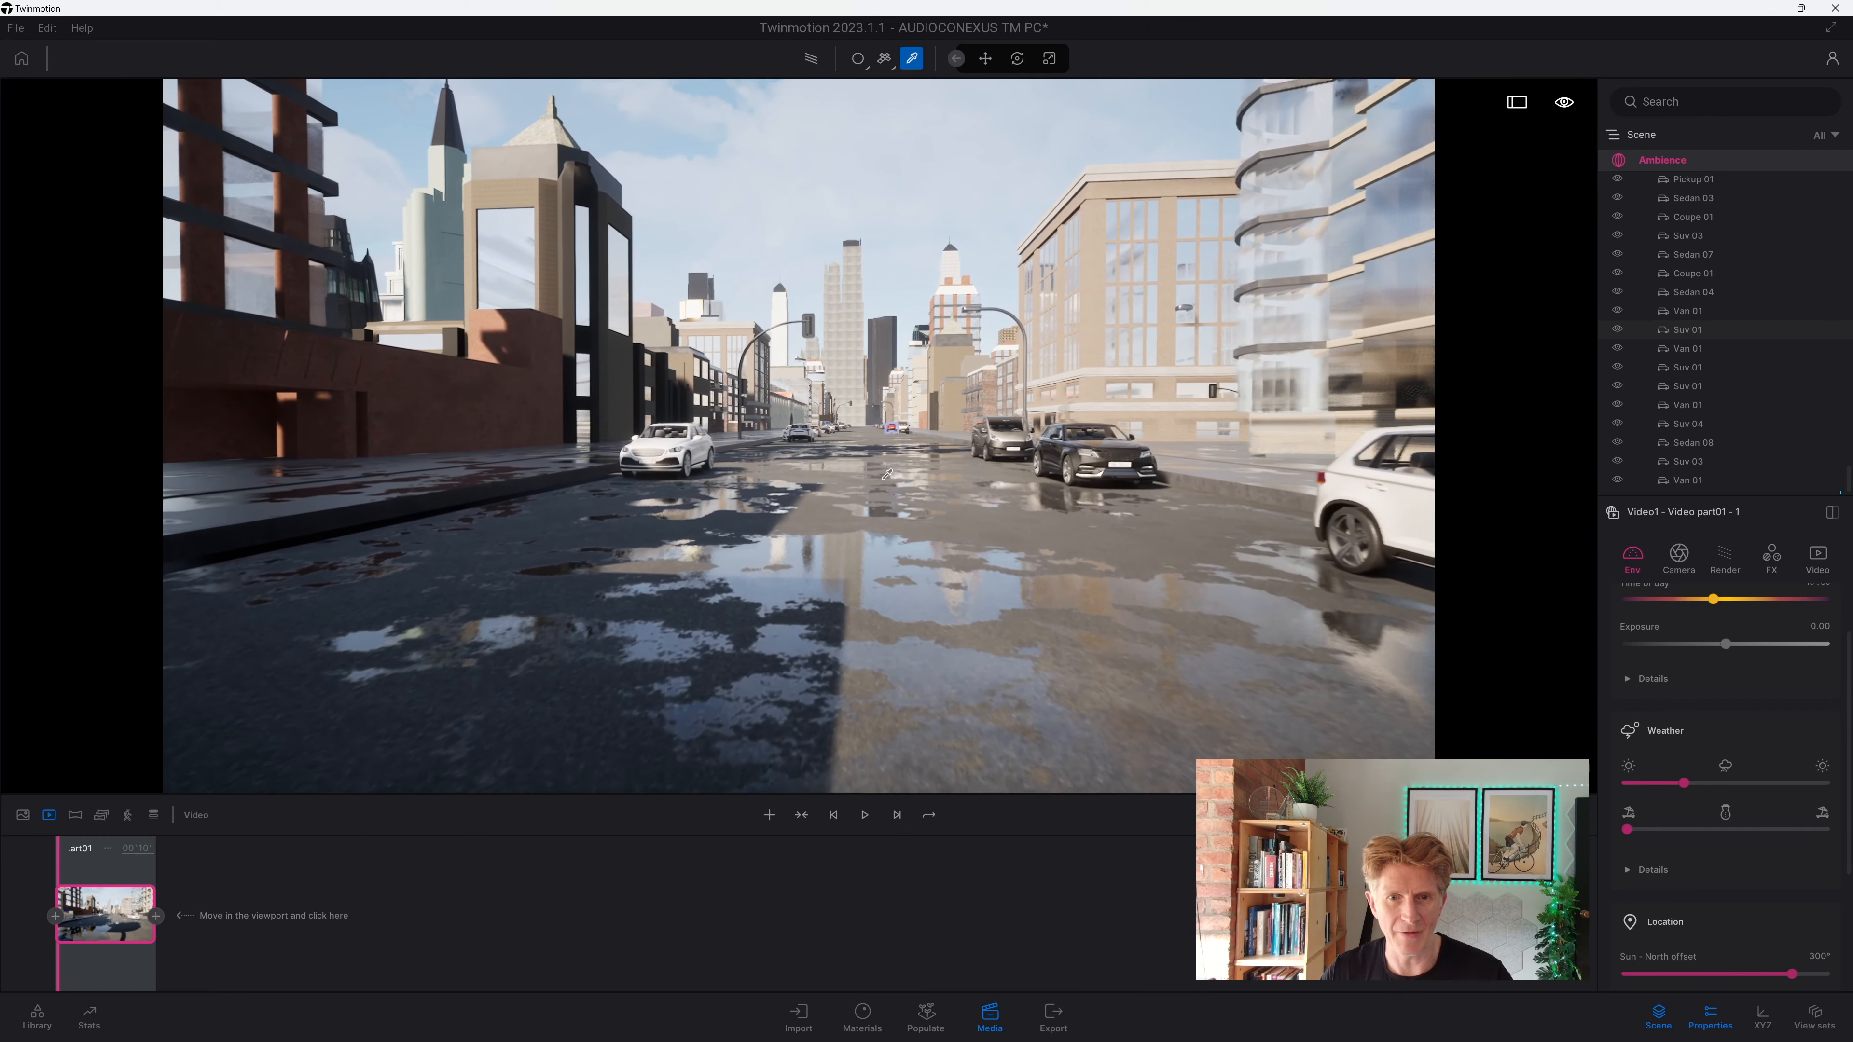
key("Up")
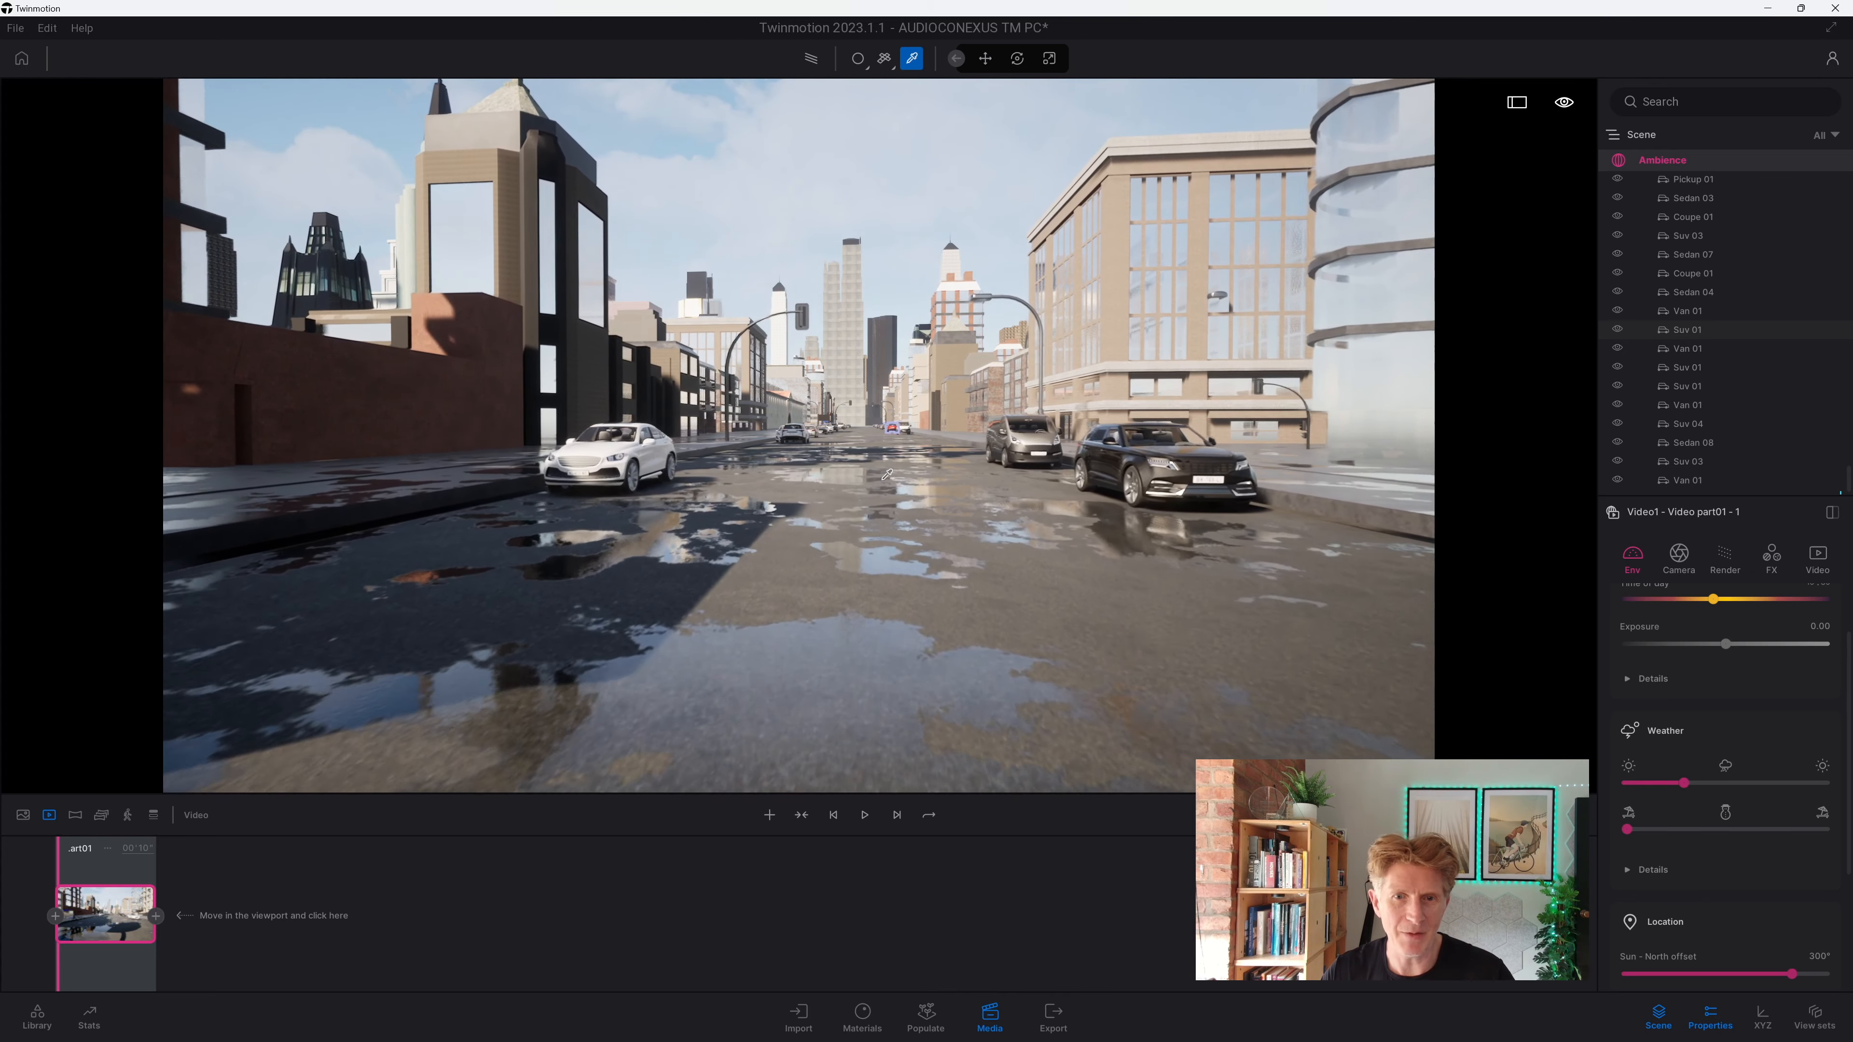
left_click(157, 917)
Step: Add a third keyframe further down the street near the grey van and play back the video
key("Up")
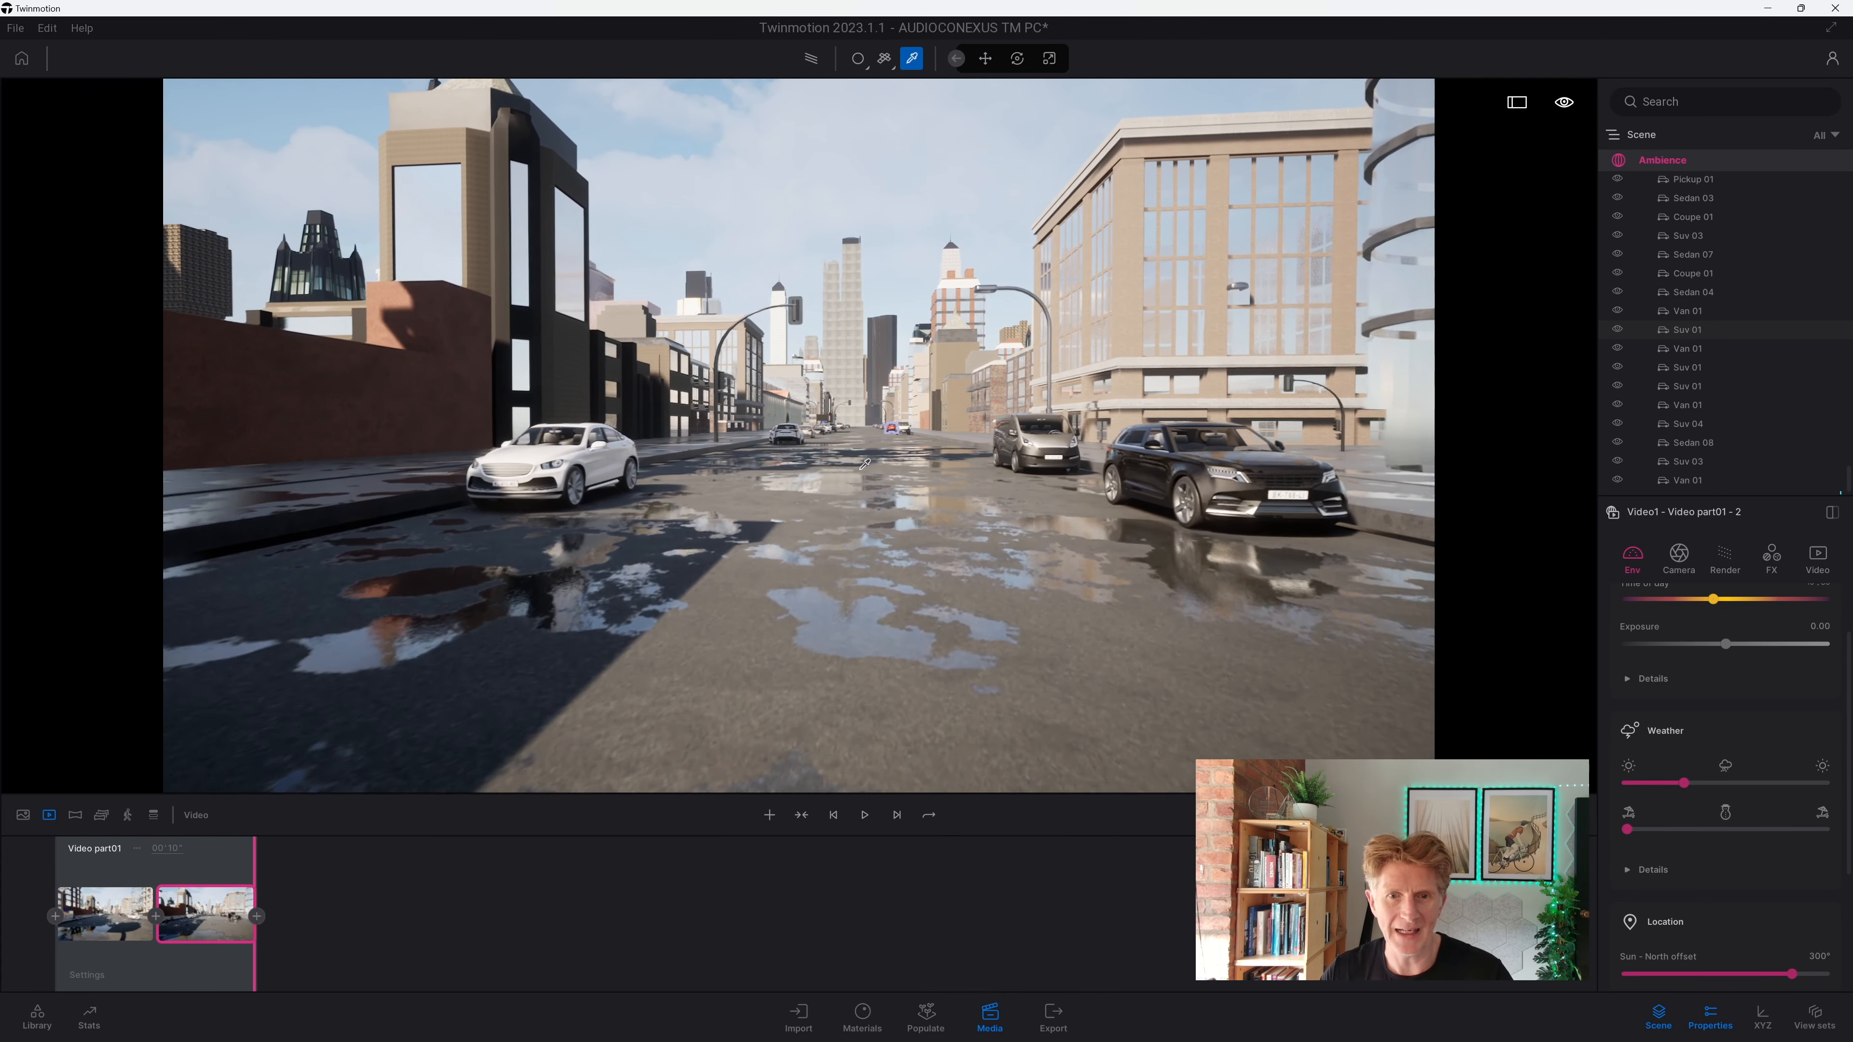
key("Up")
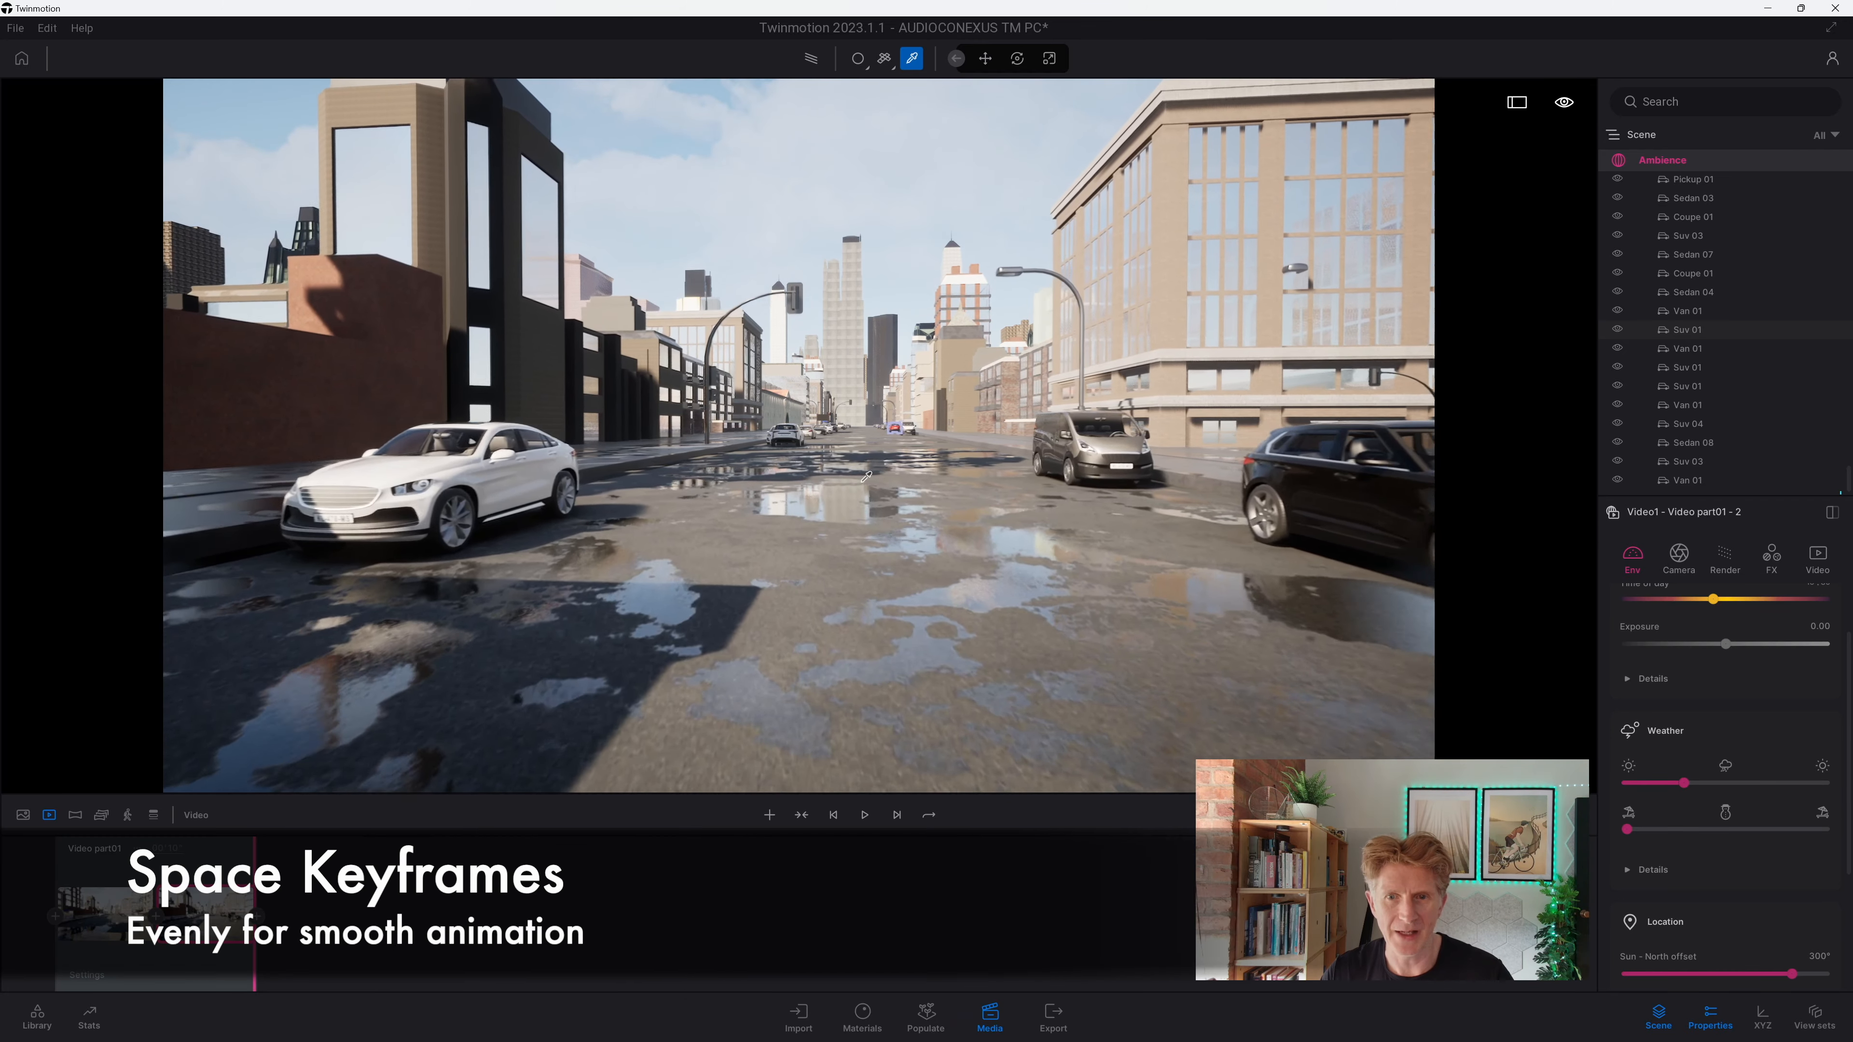
key("Up")
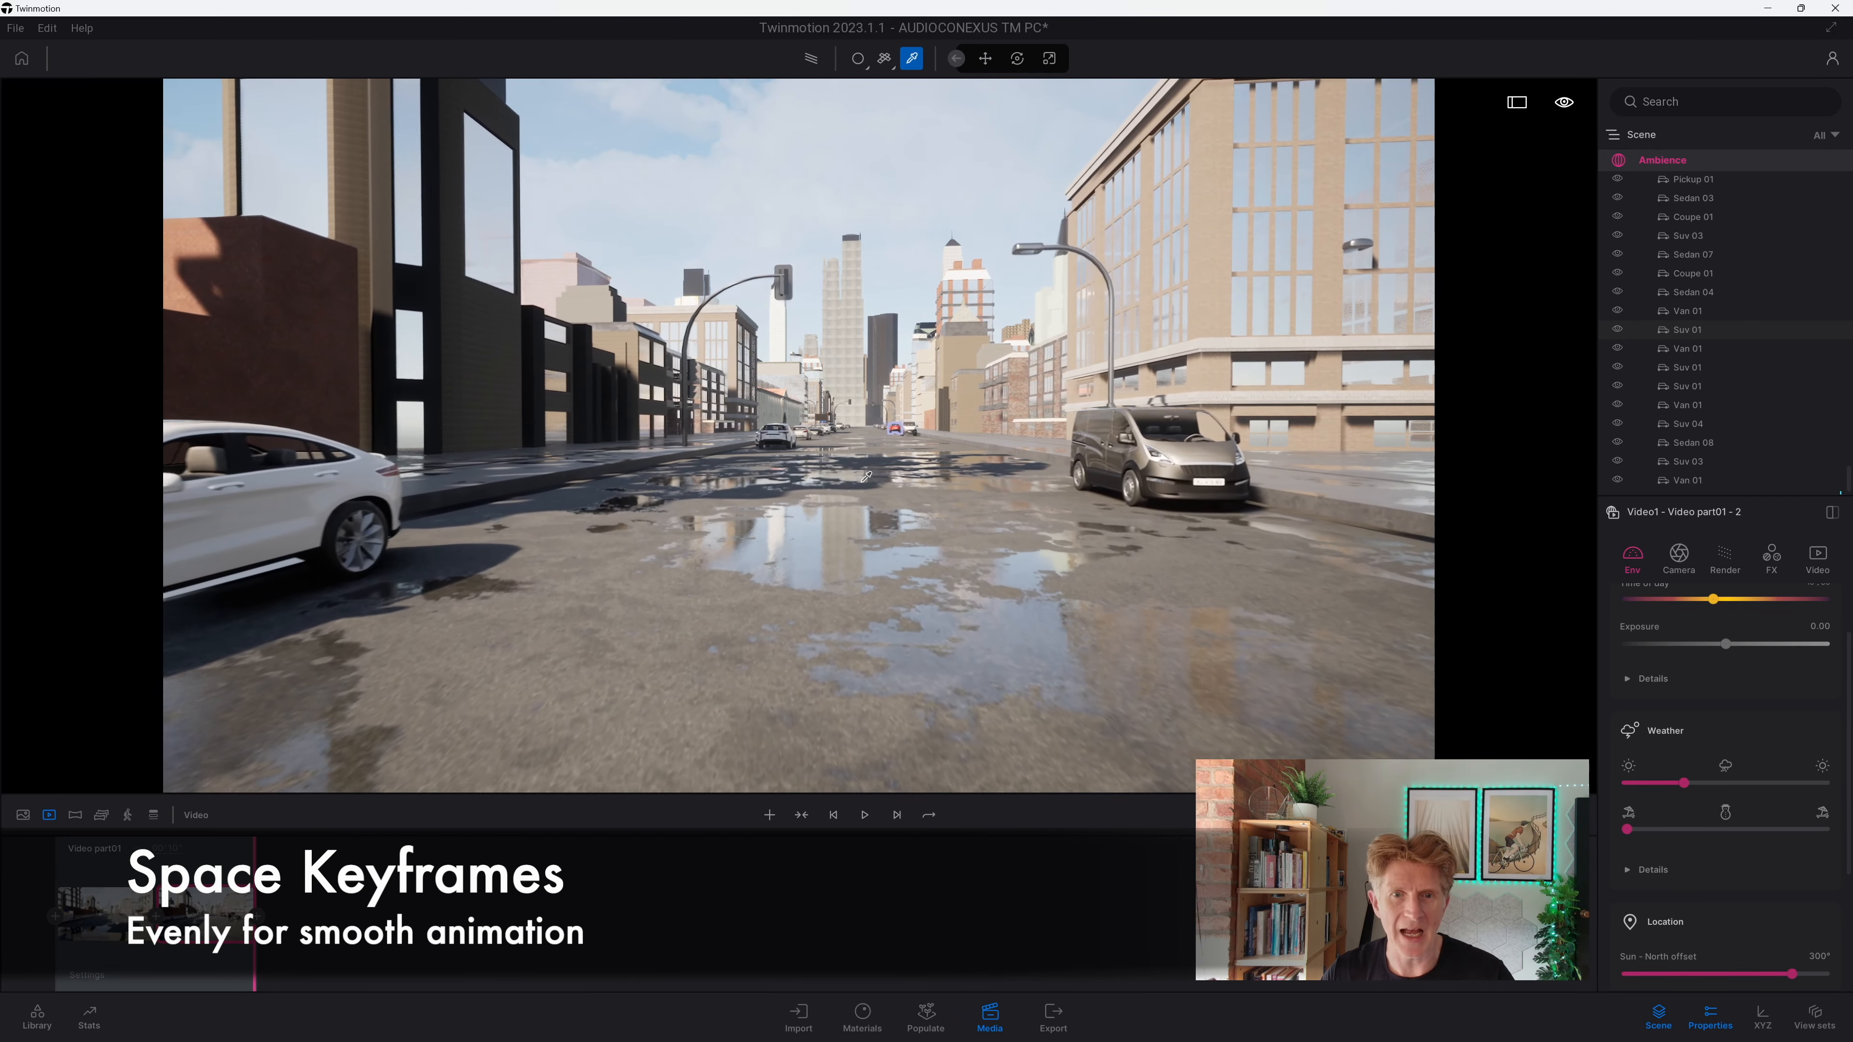
key("Up")
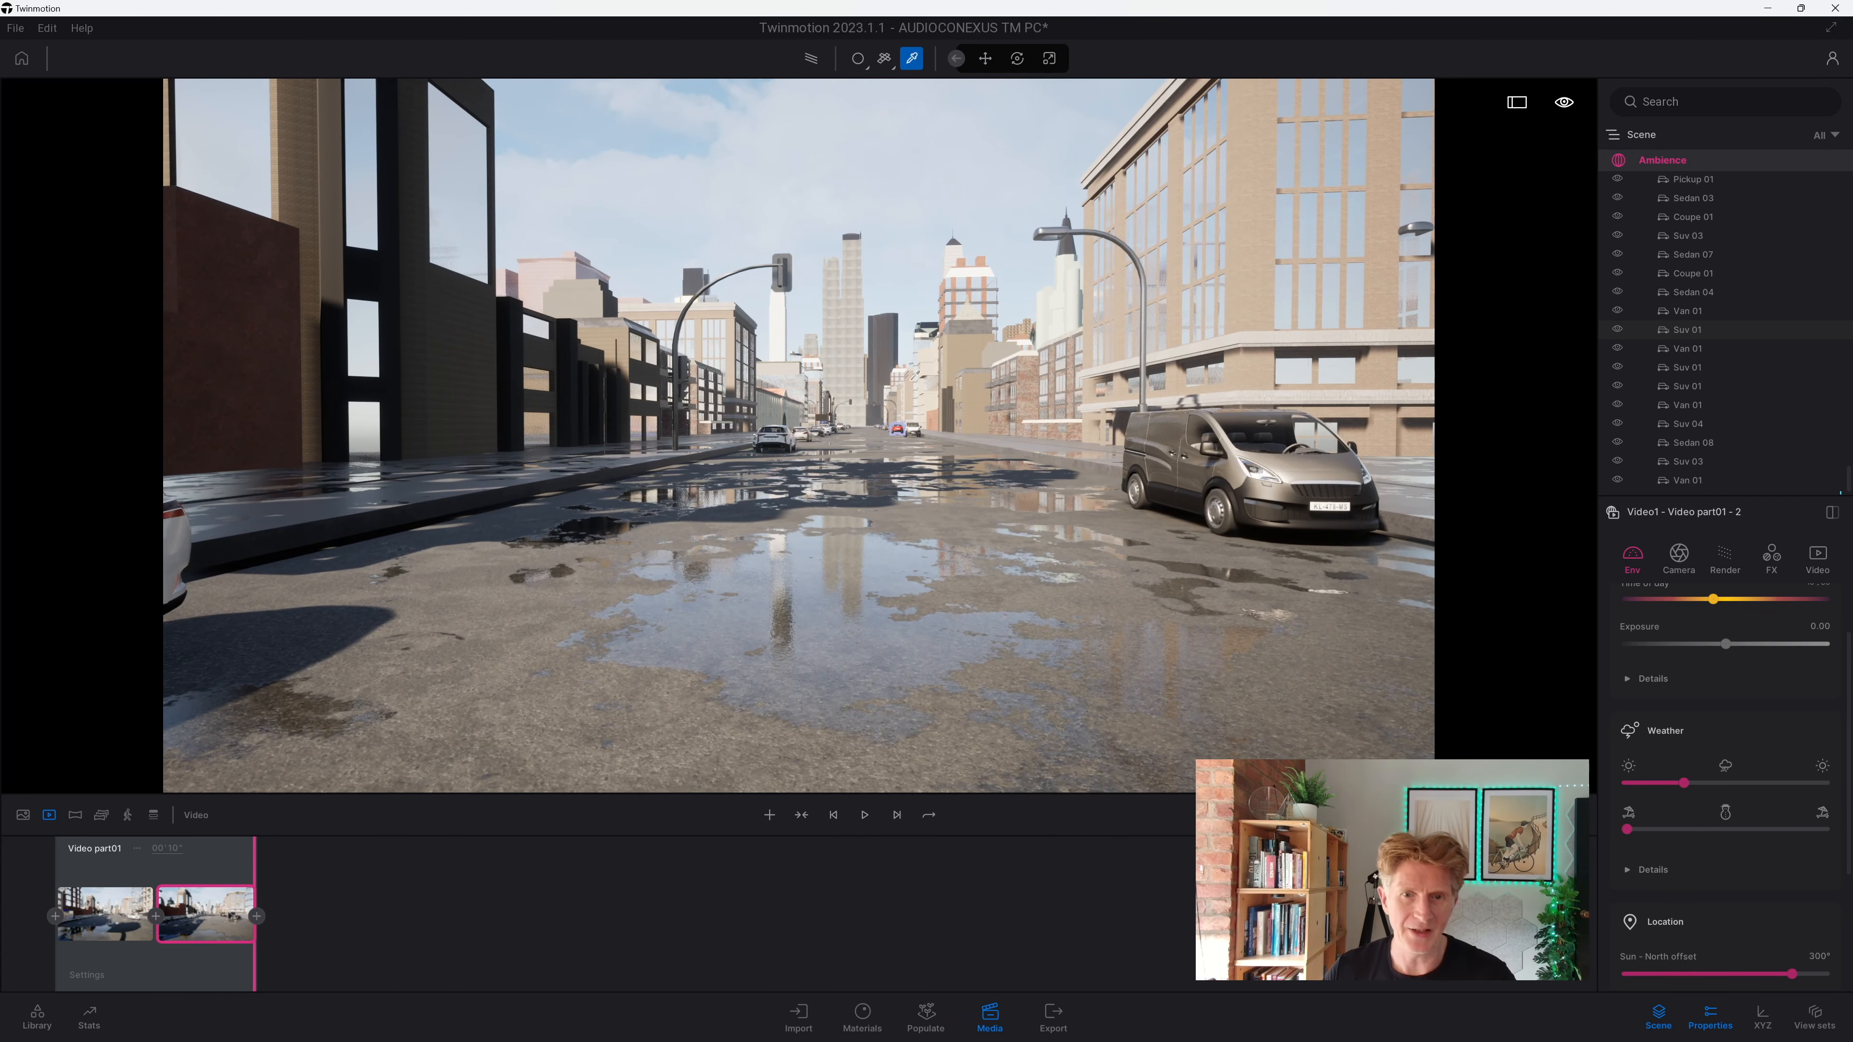
left_click(257, 916)
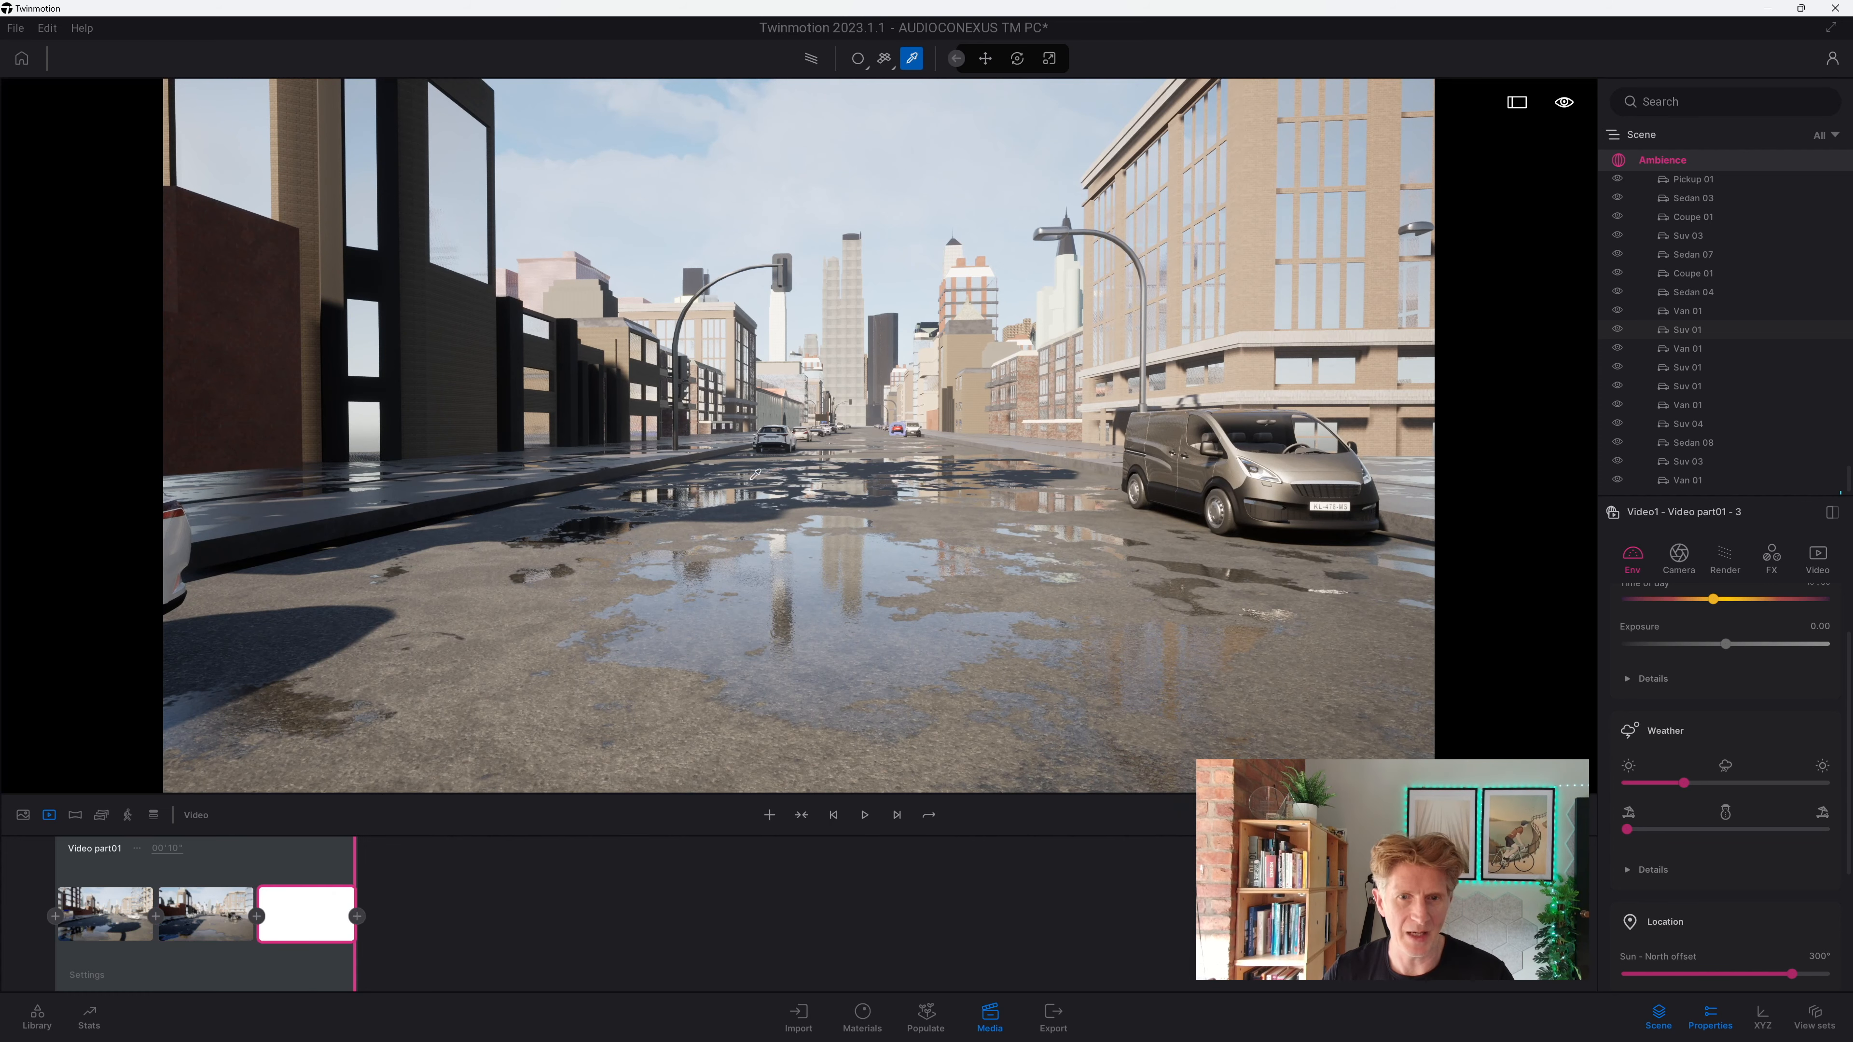
left_click(864, 816)
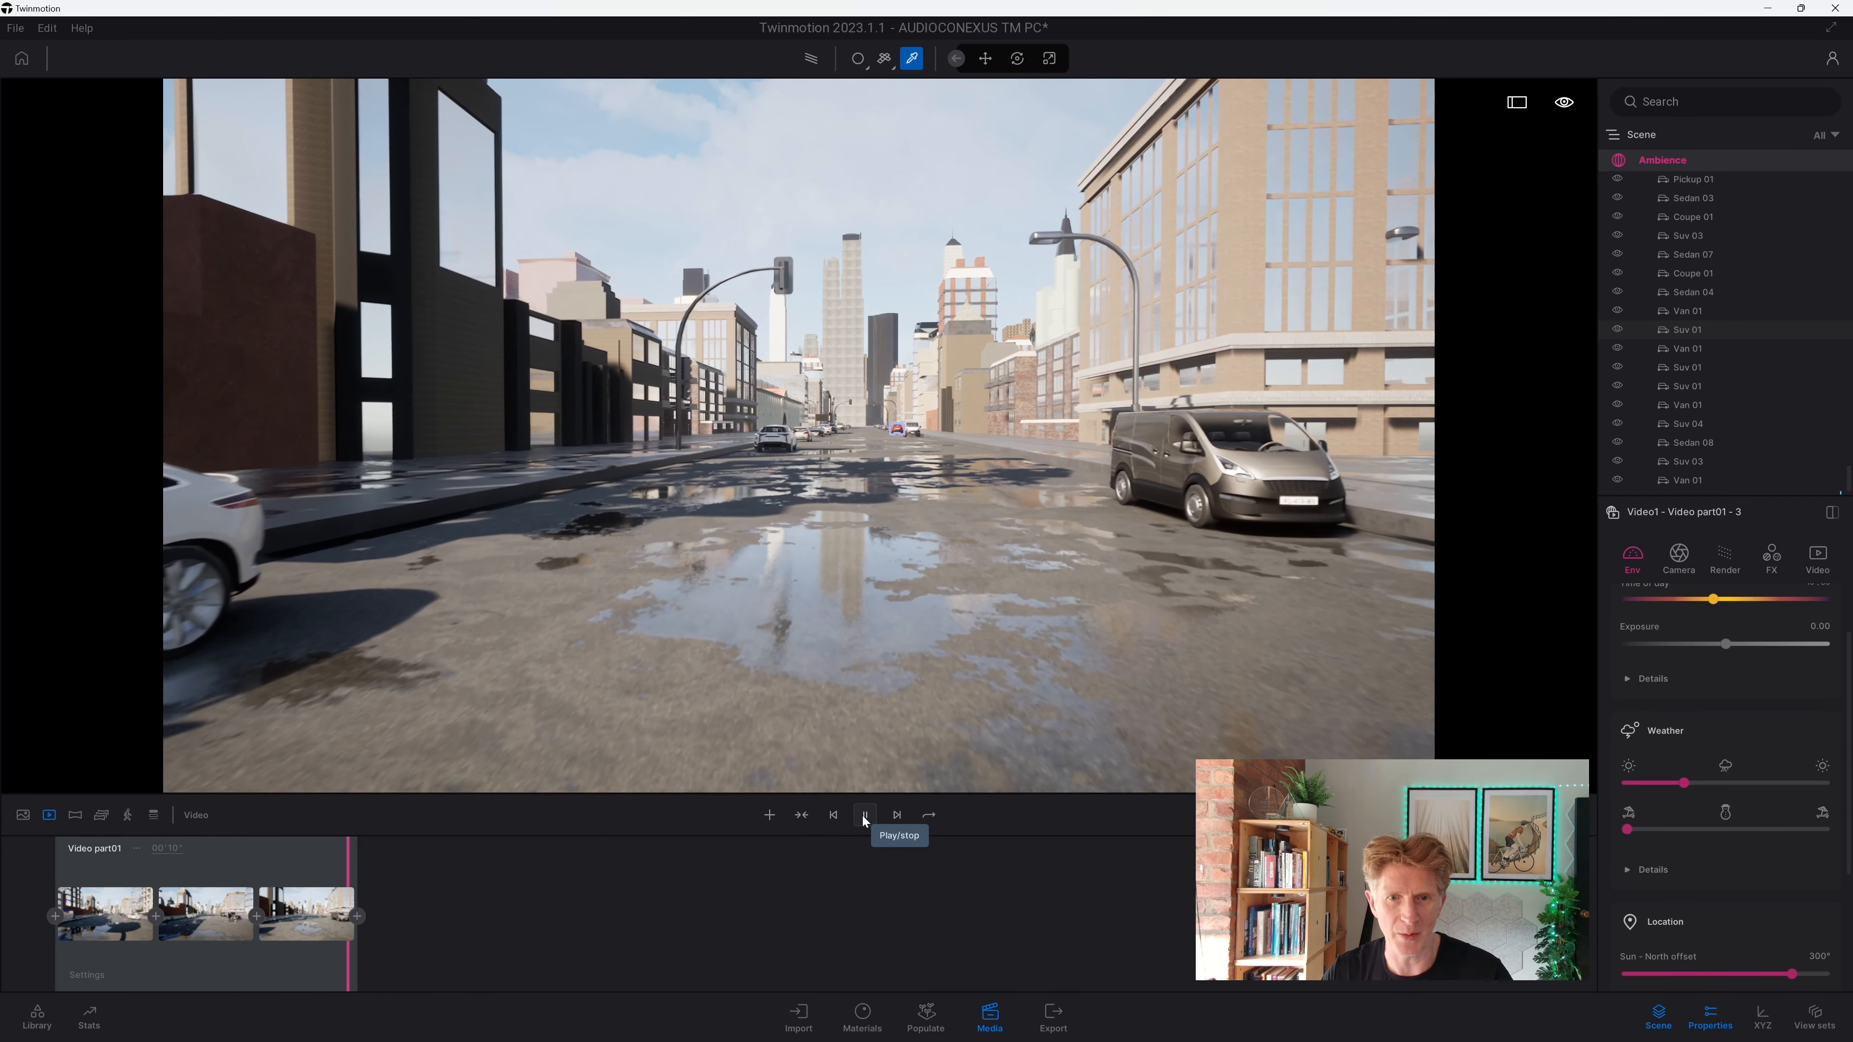
Step: Move the camera down the street past the grey van and add a fourth keyframe
key("w")
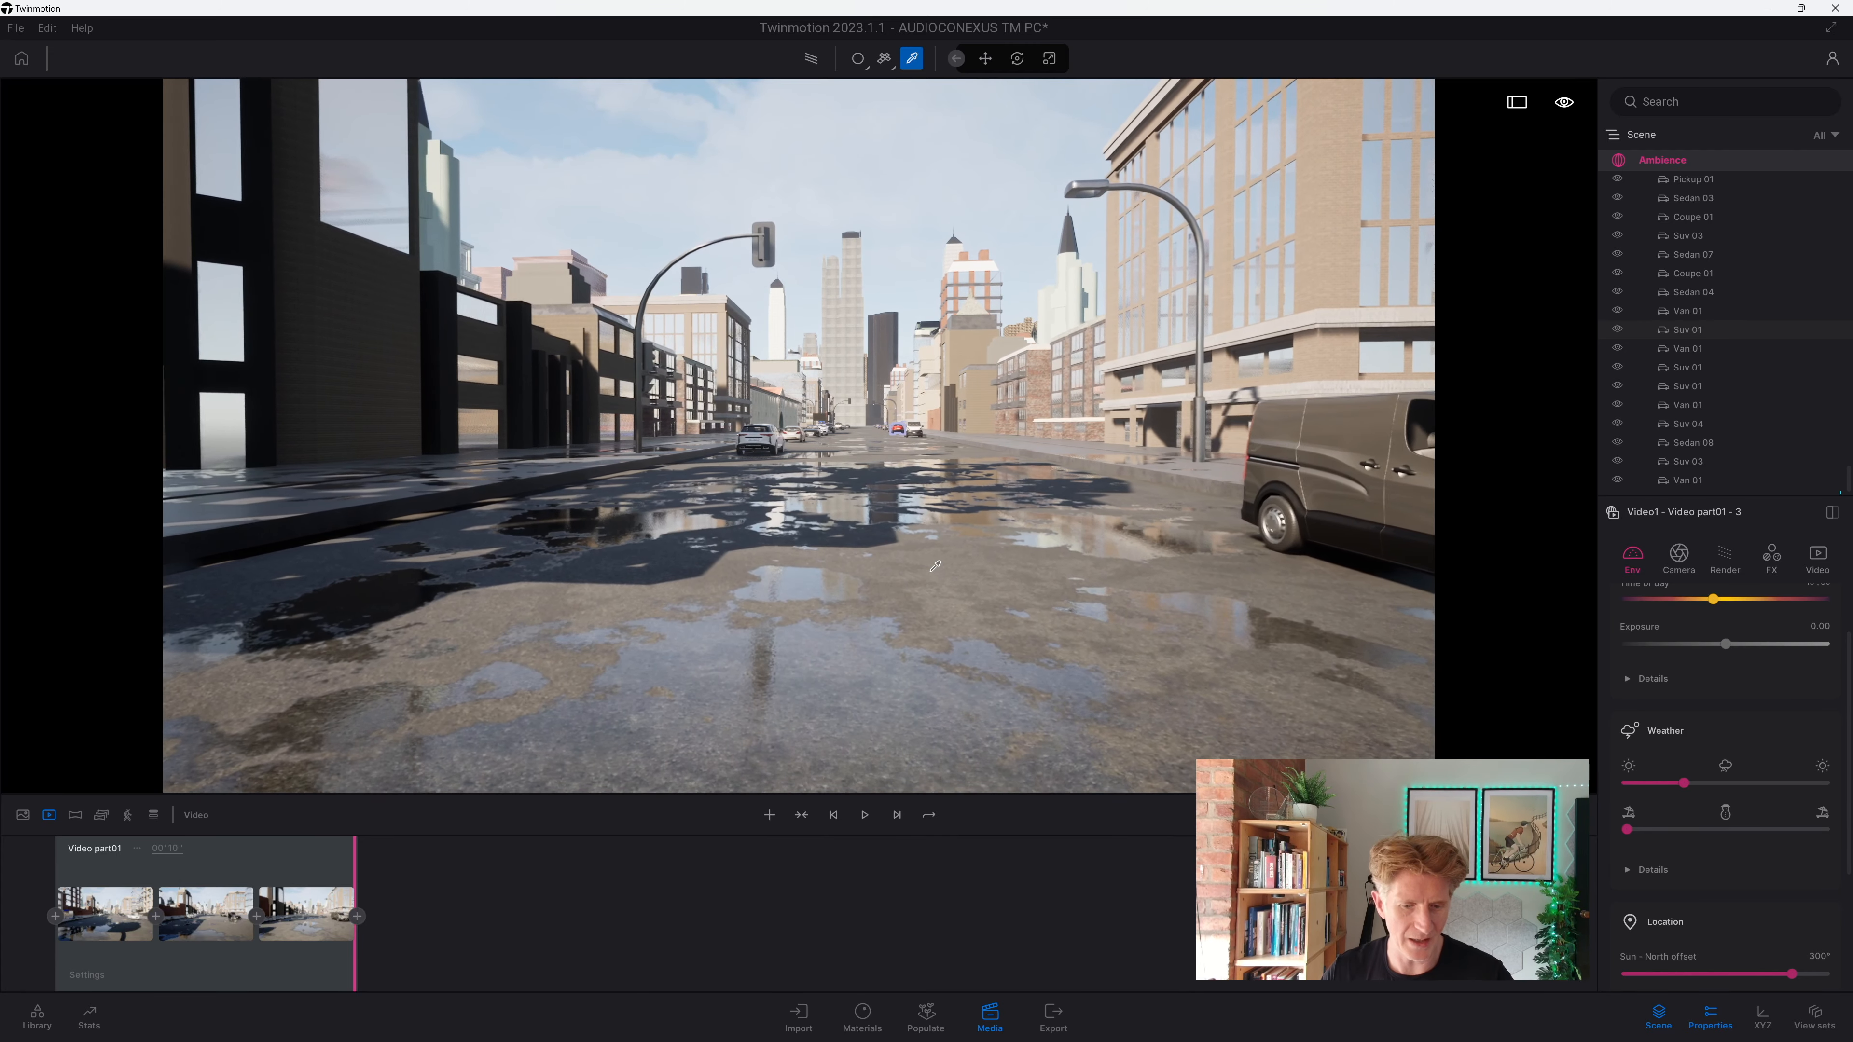
scroll(925, 575, "up", 3)
key("w")
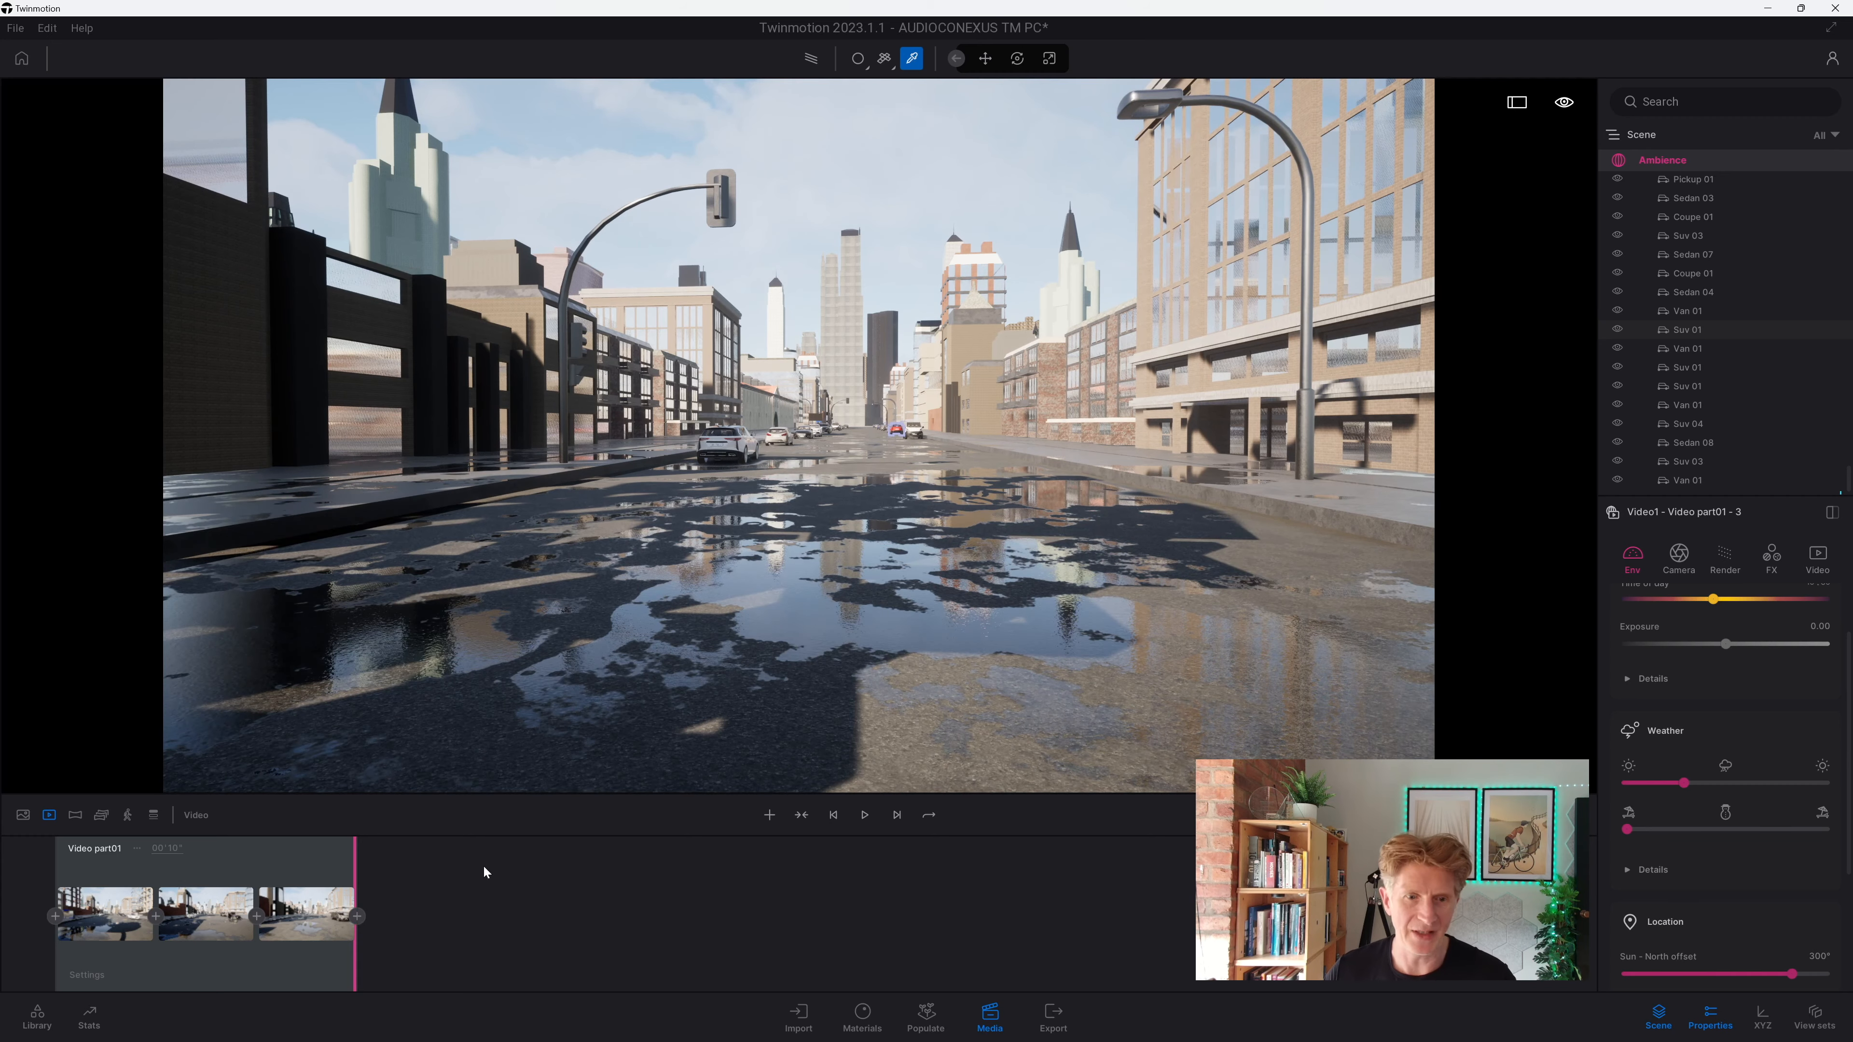
left_click(356, 915)
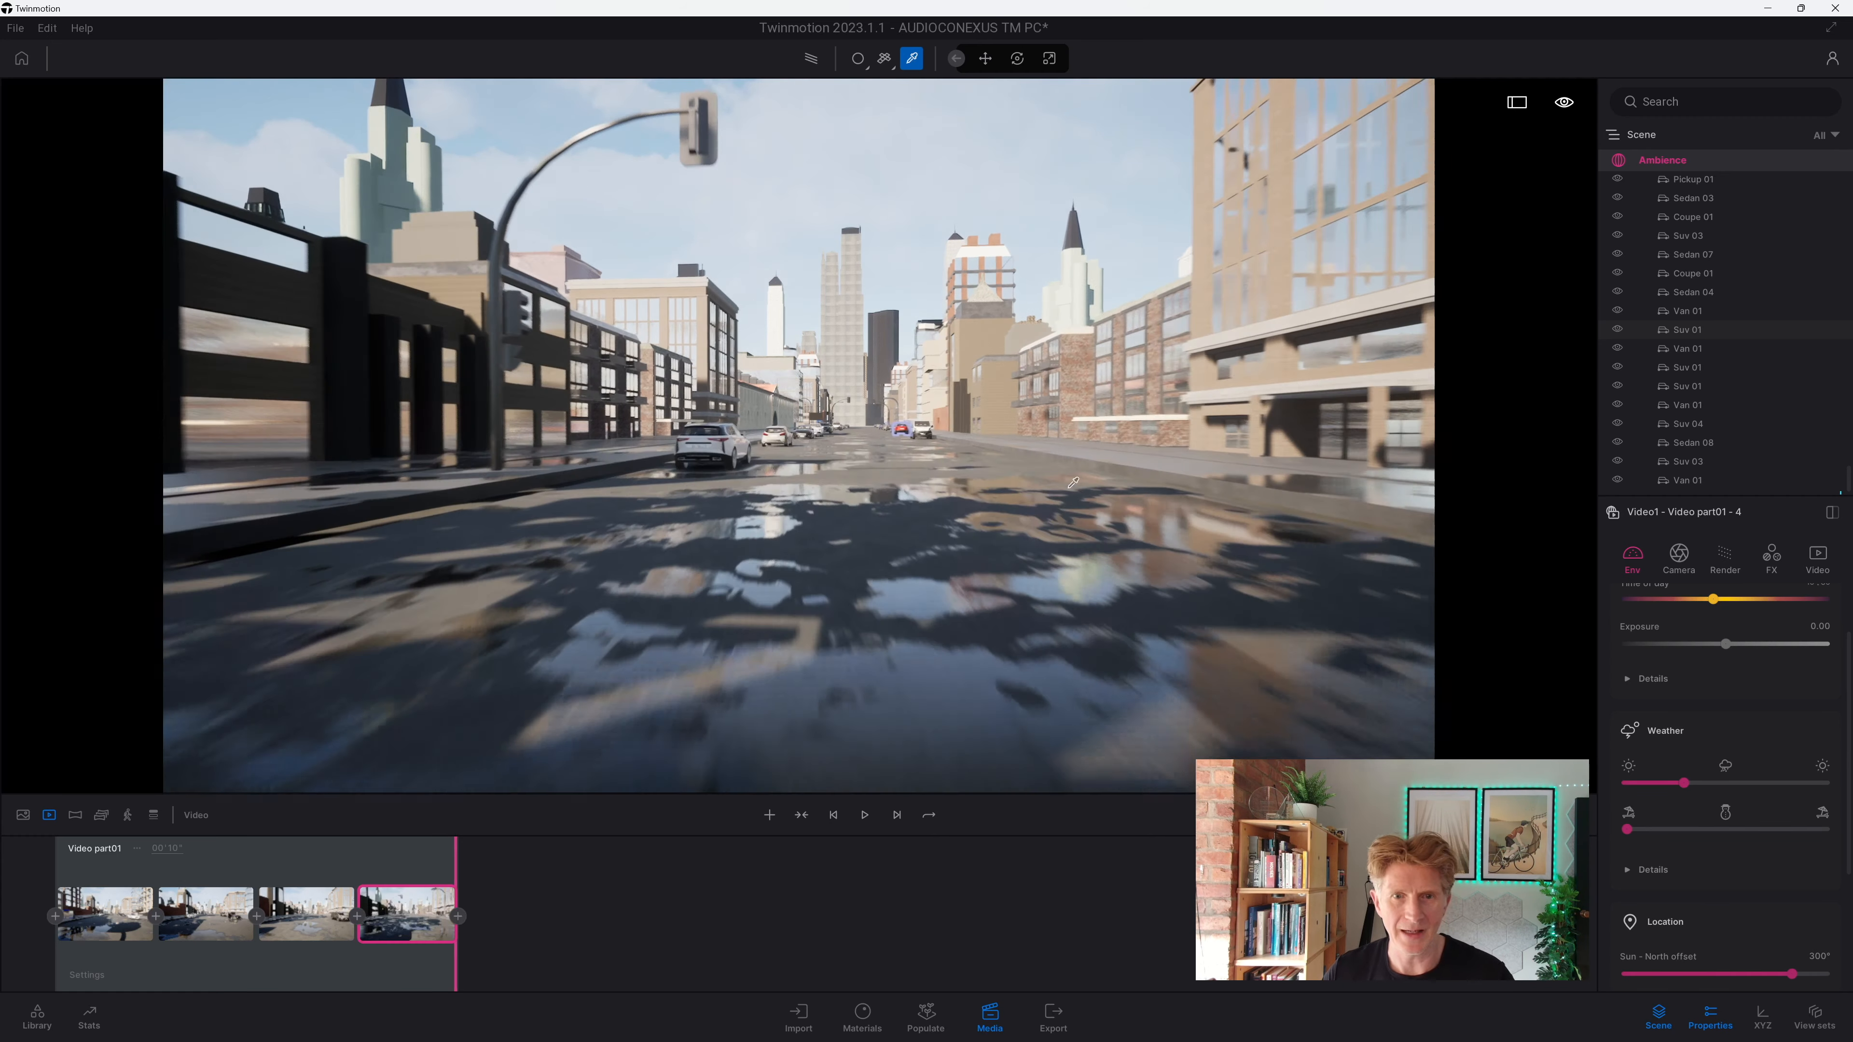
Step: Move the camera forward past the traffic light until it is beside the parked white SUV and add a fifth keyframe
key("w")
key("w")
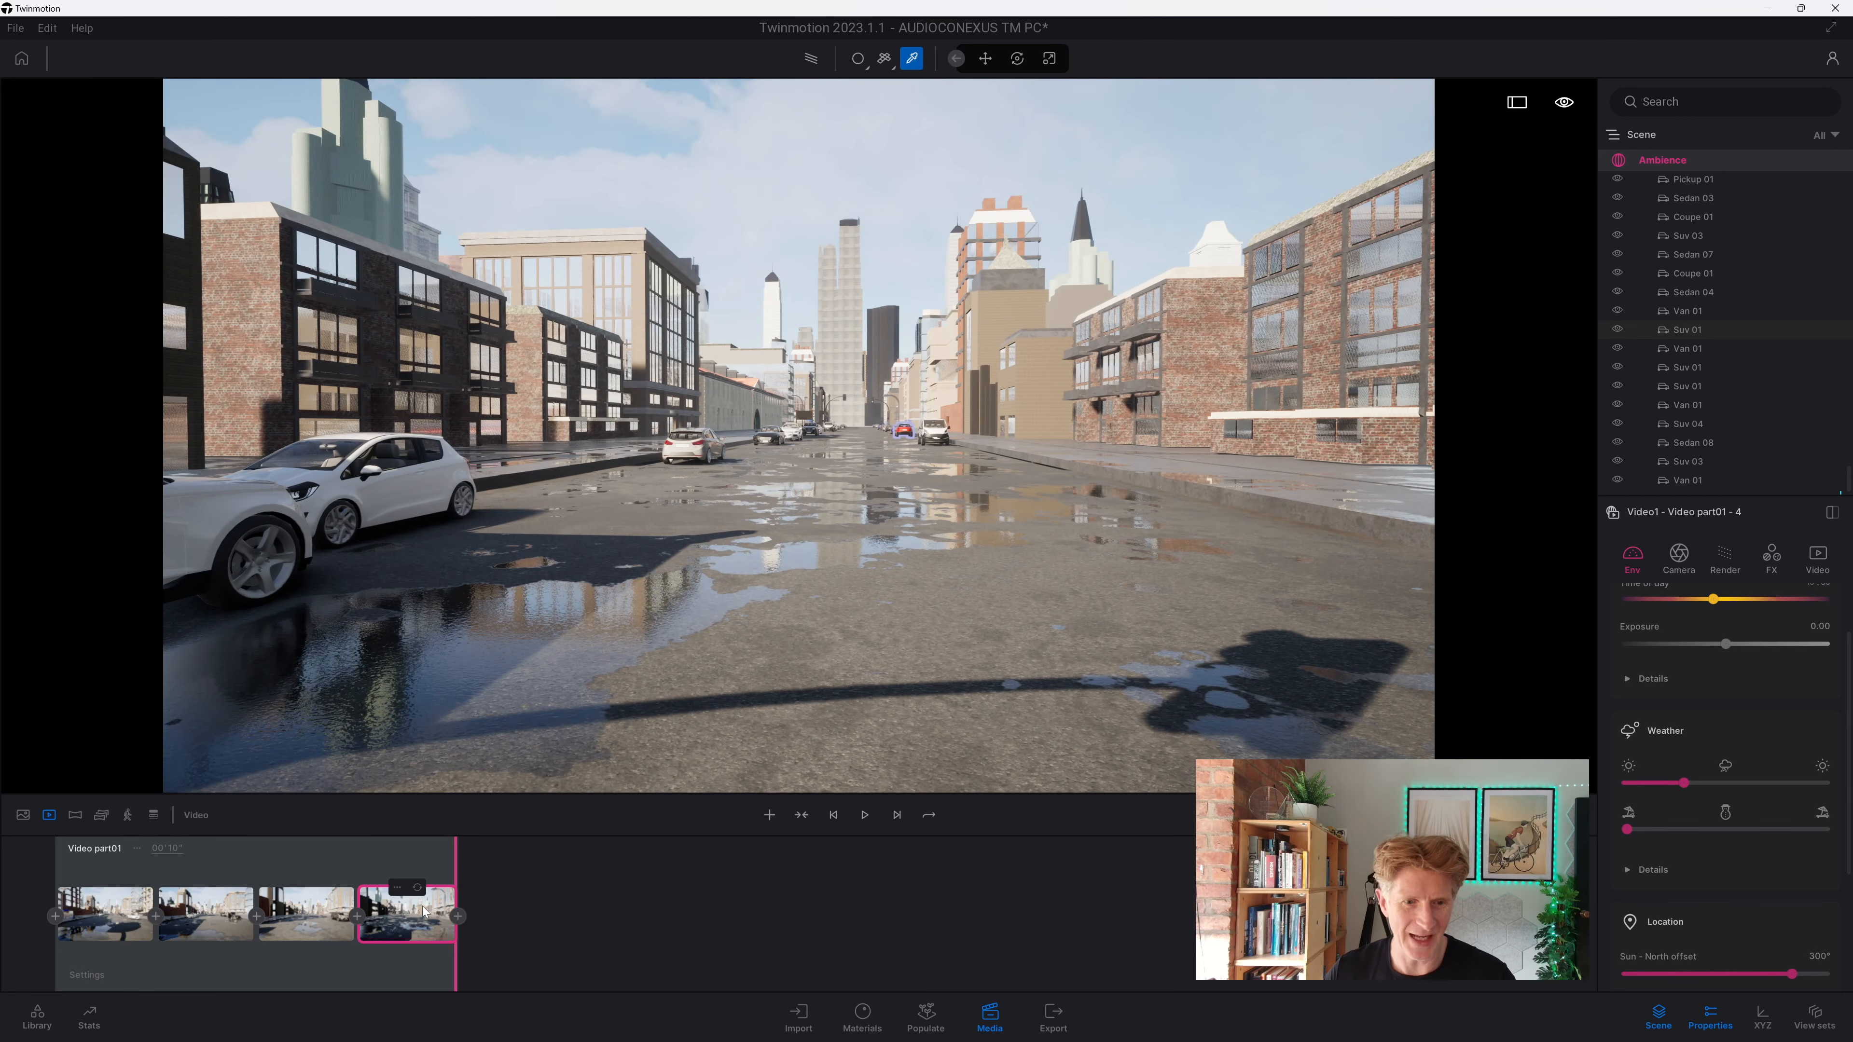
left_click(451, 884)
key("w")
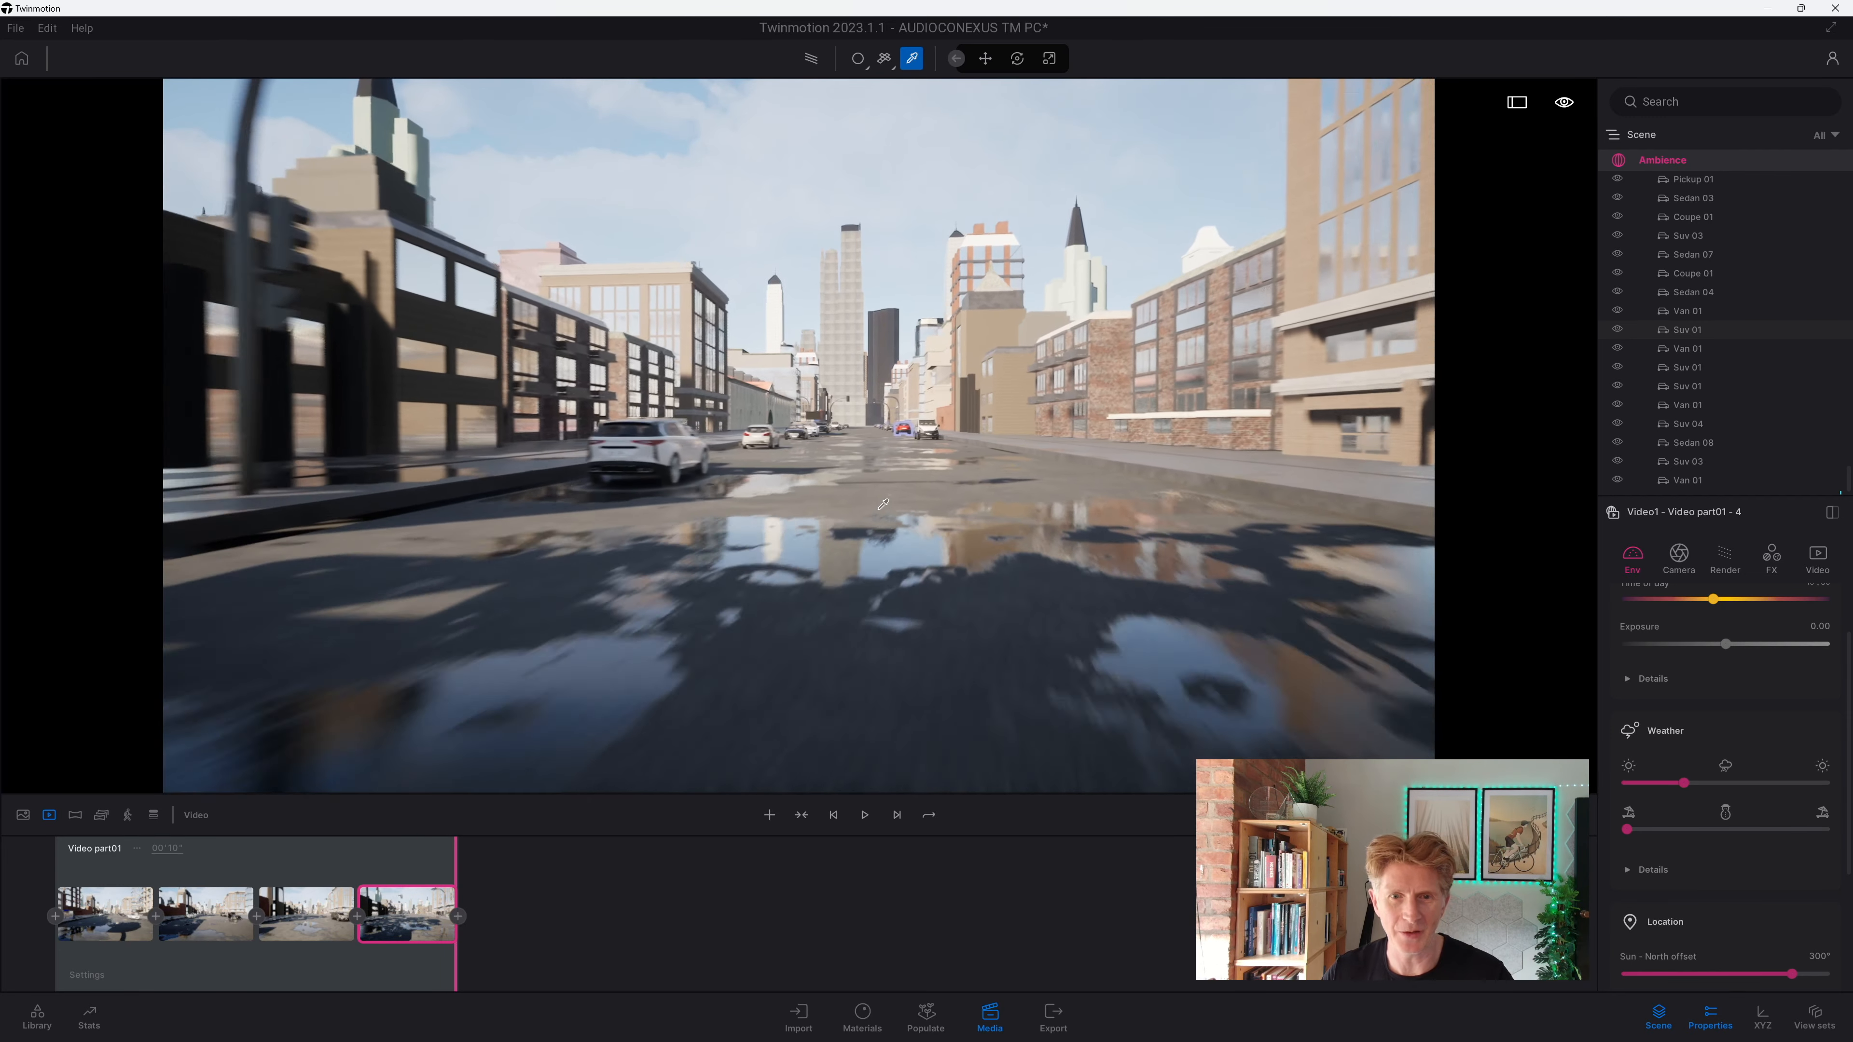
key("w")
key("w")
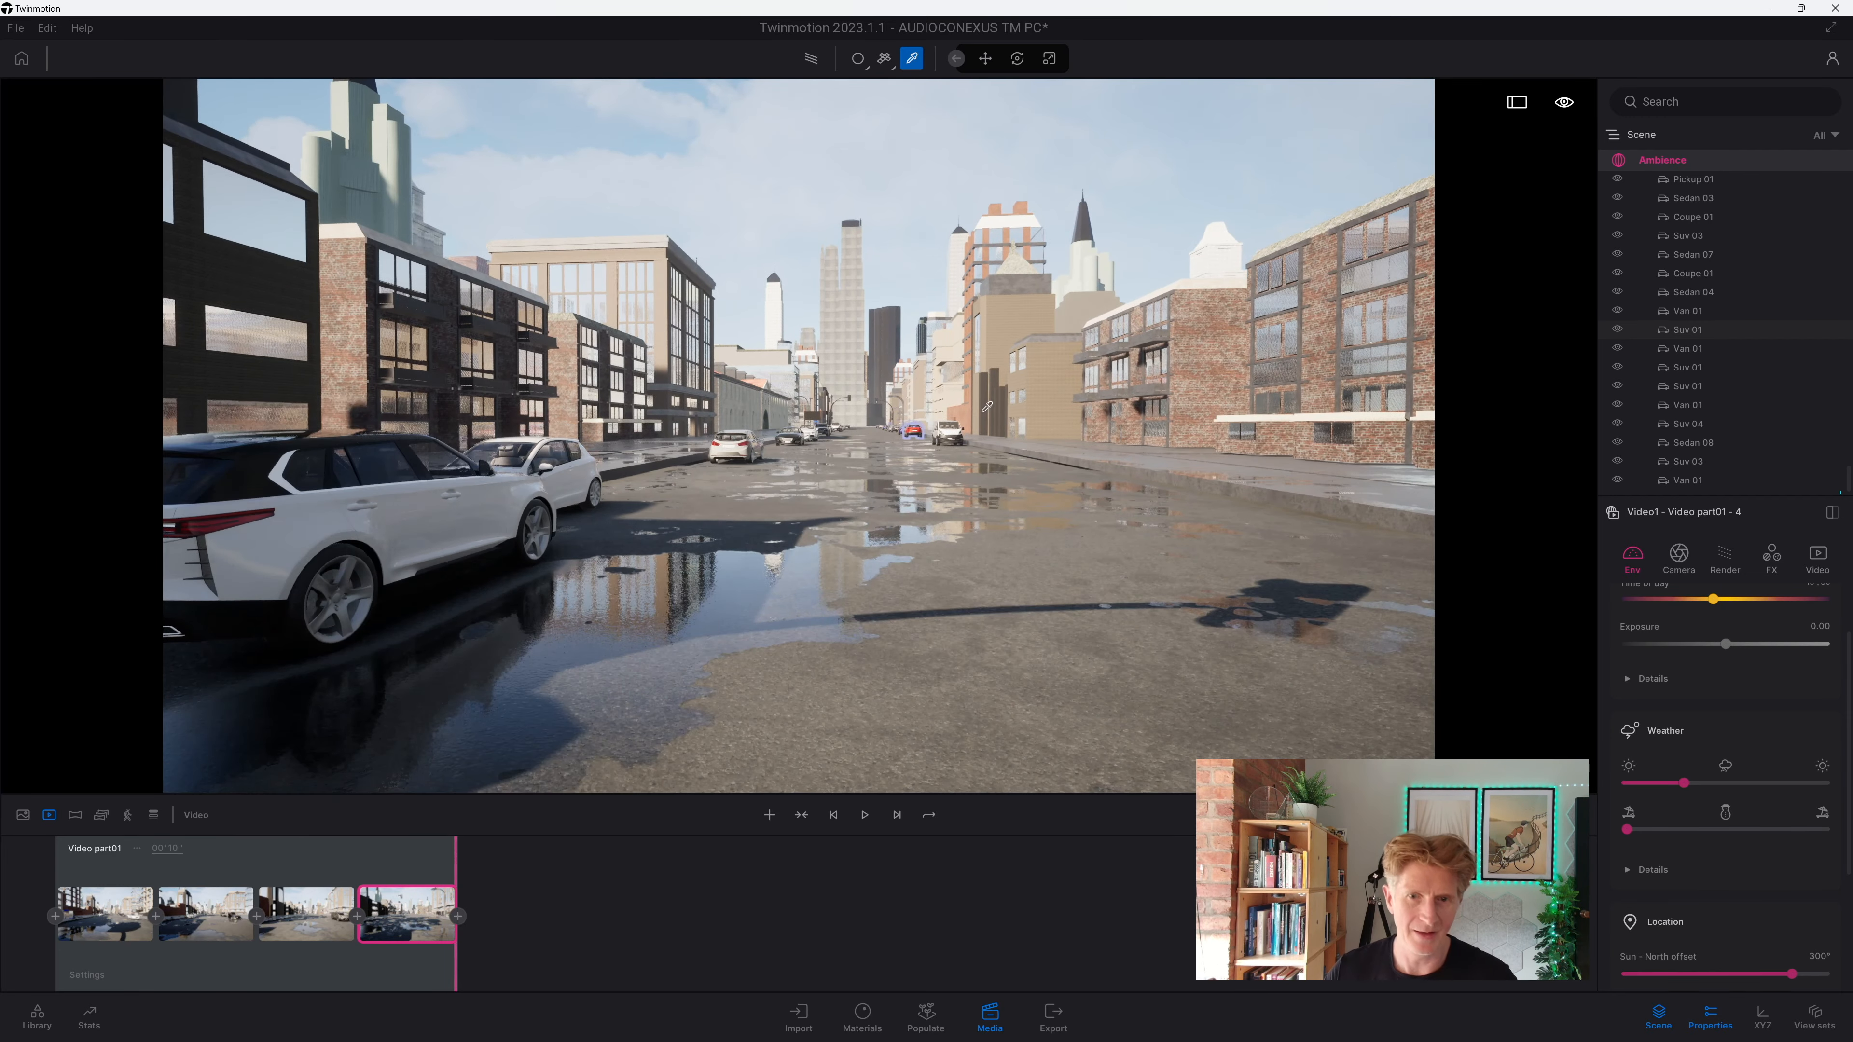
left_click(457, 916)
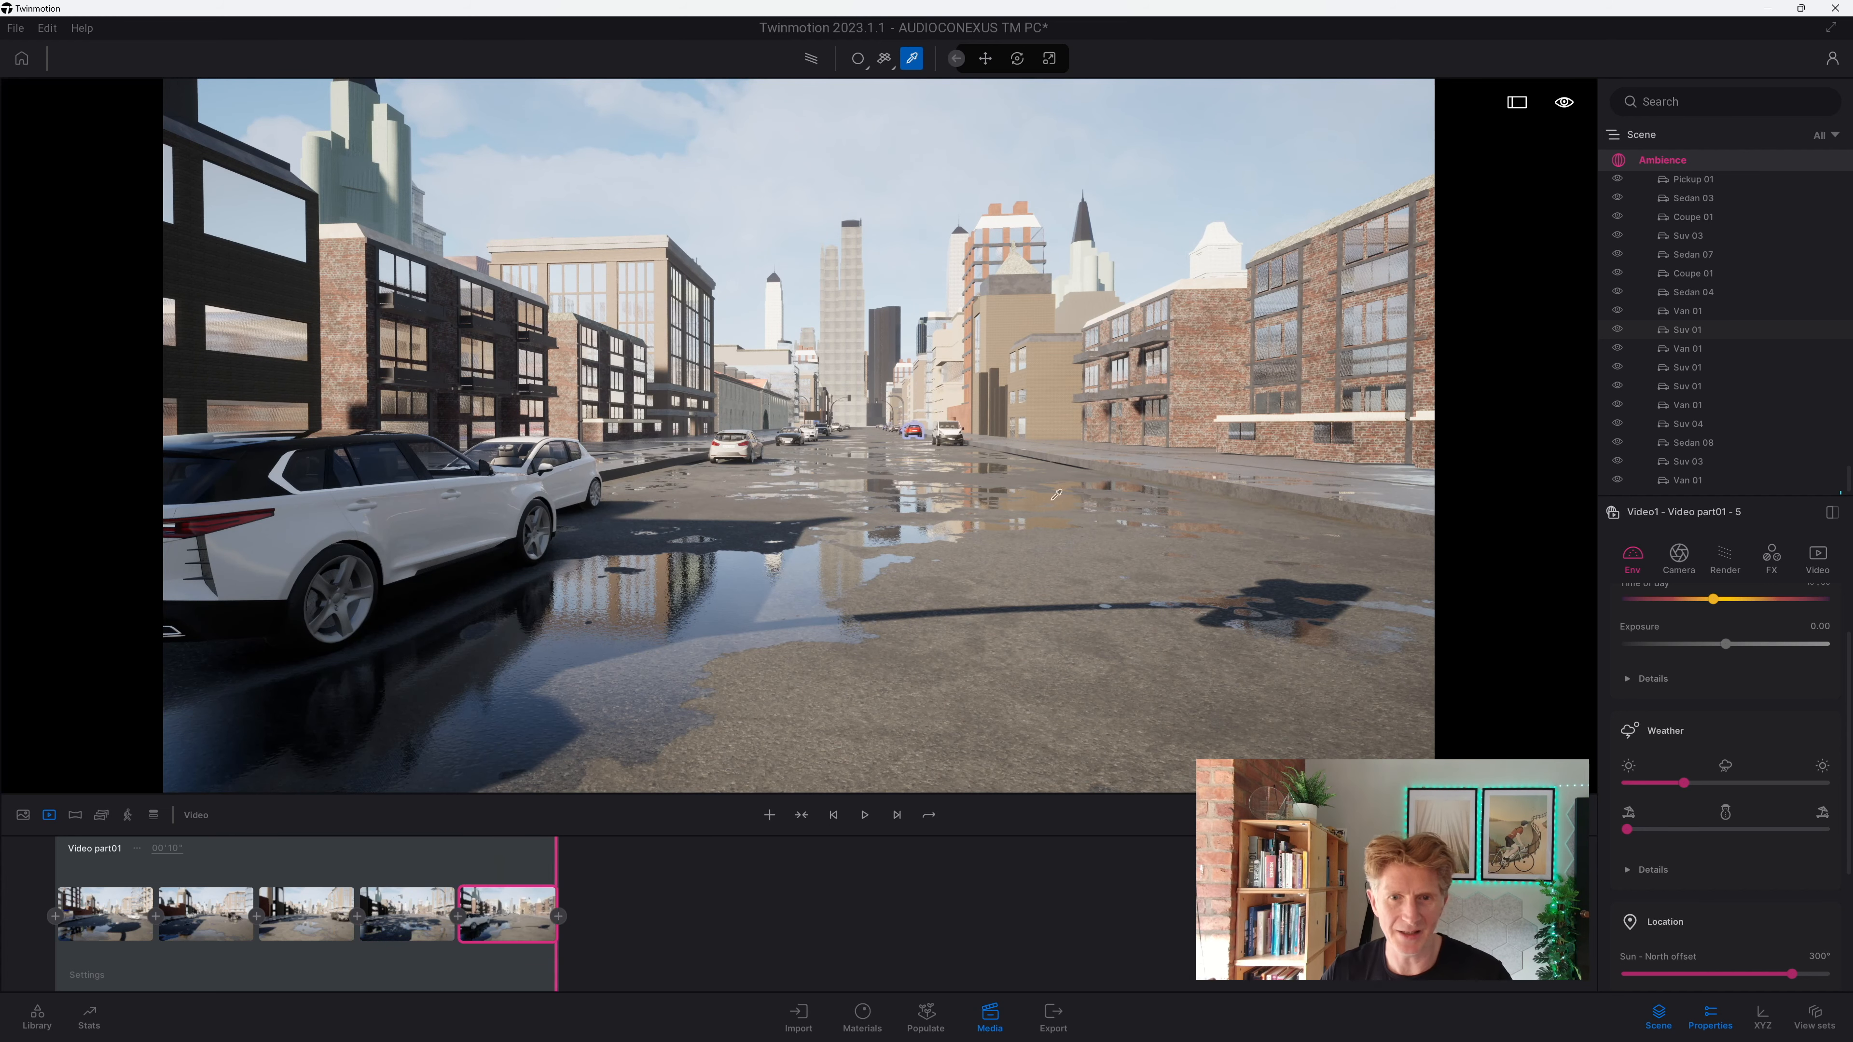
Step: Add a sixth keyframe further down the street facing the white van and black sedan, and play back the video
key("w")
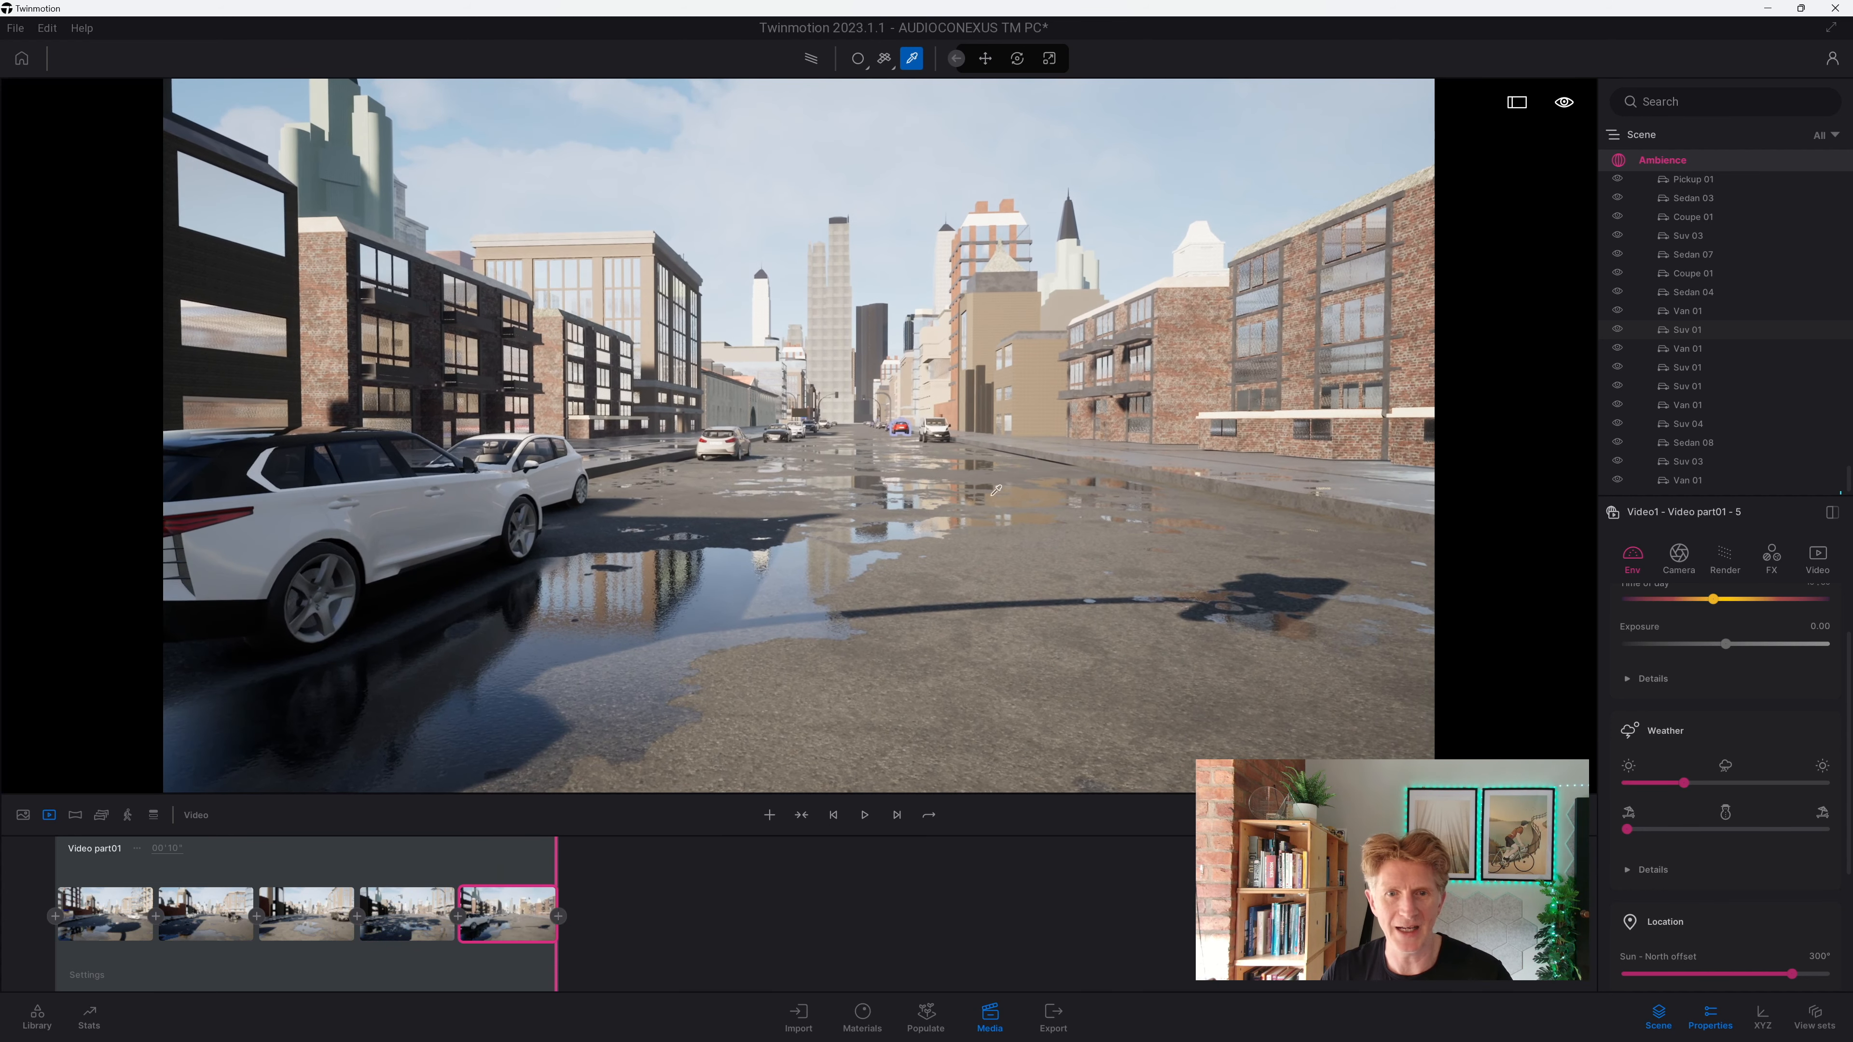
key("w")
key("w")
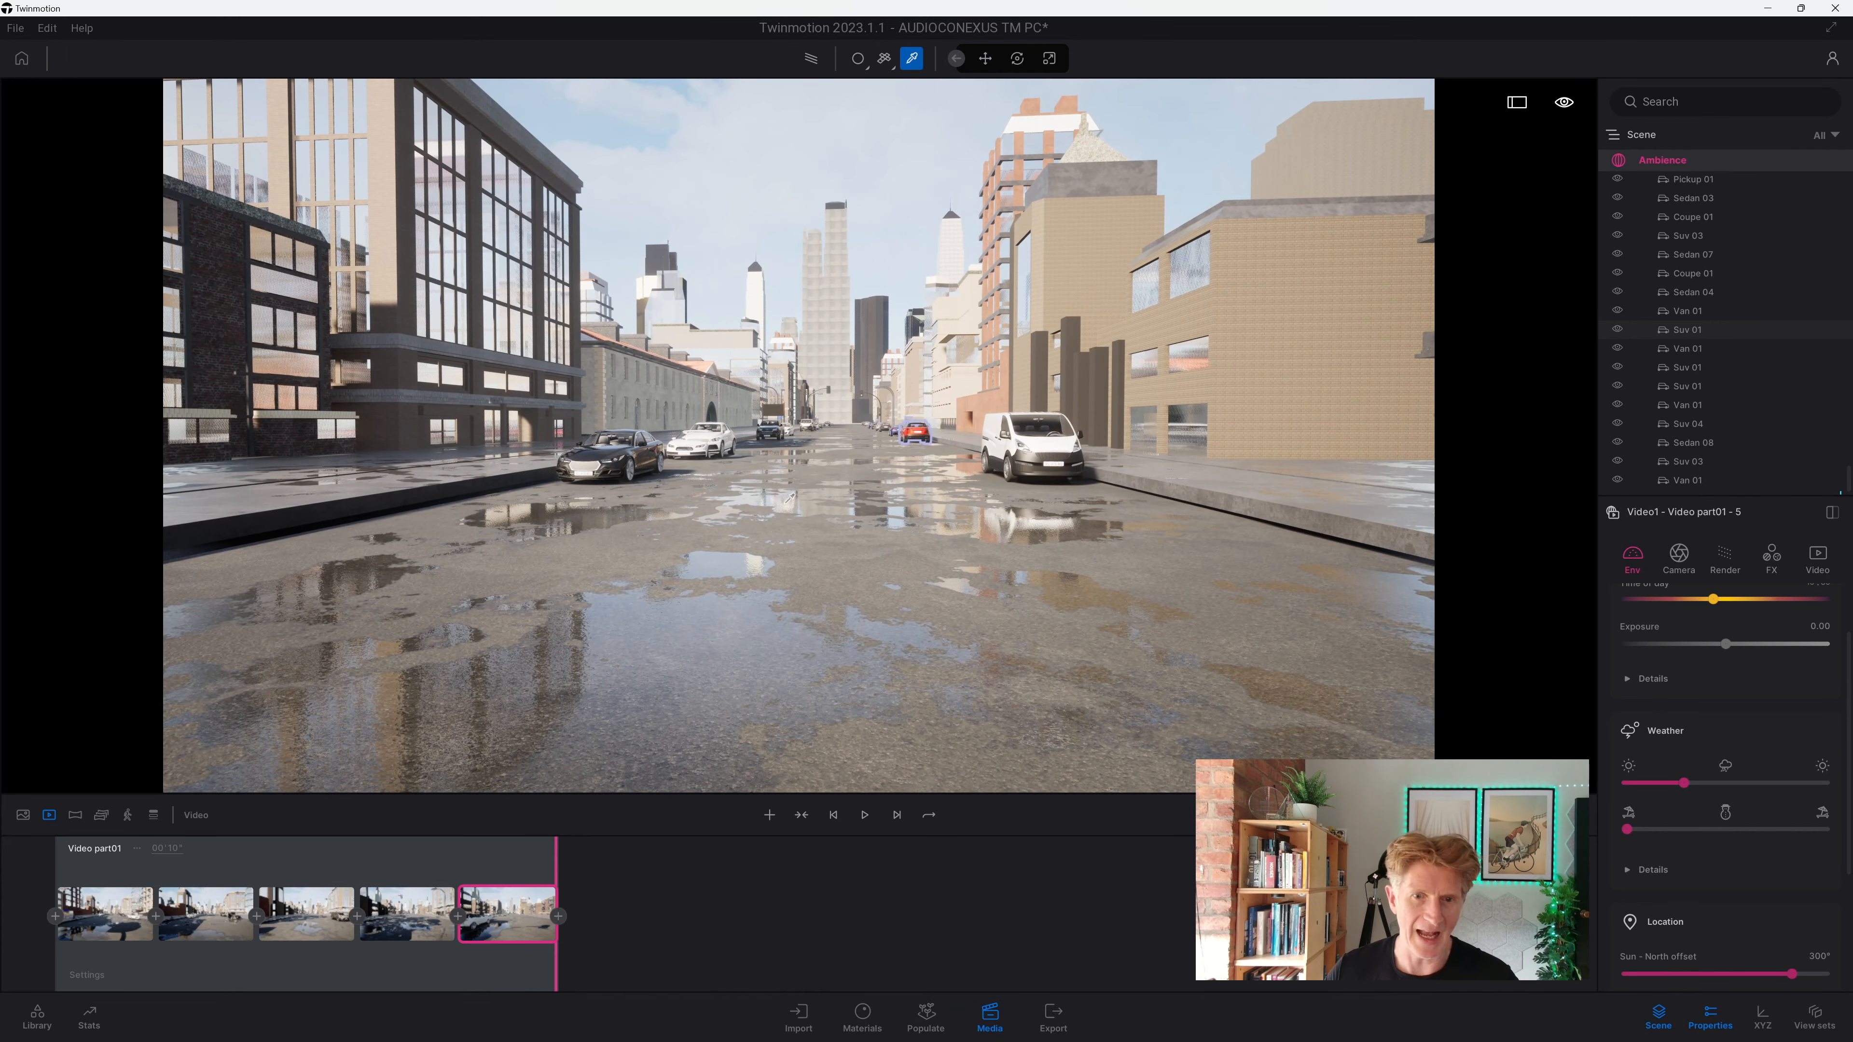
left_click(557, 917)
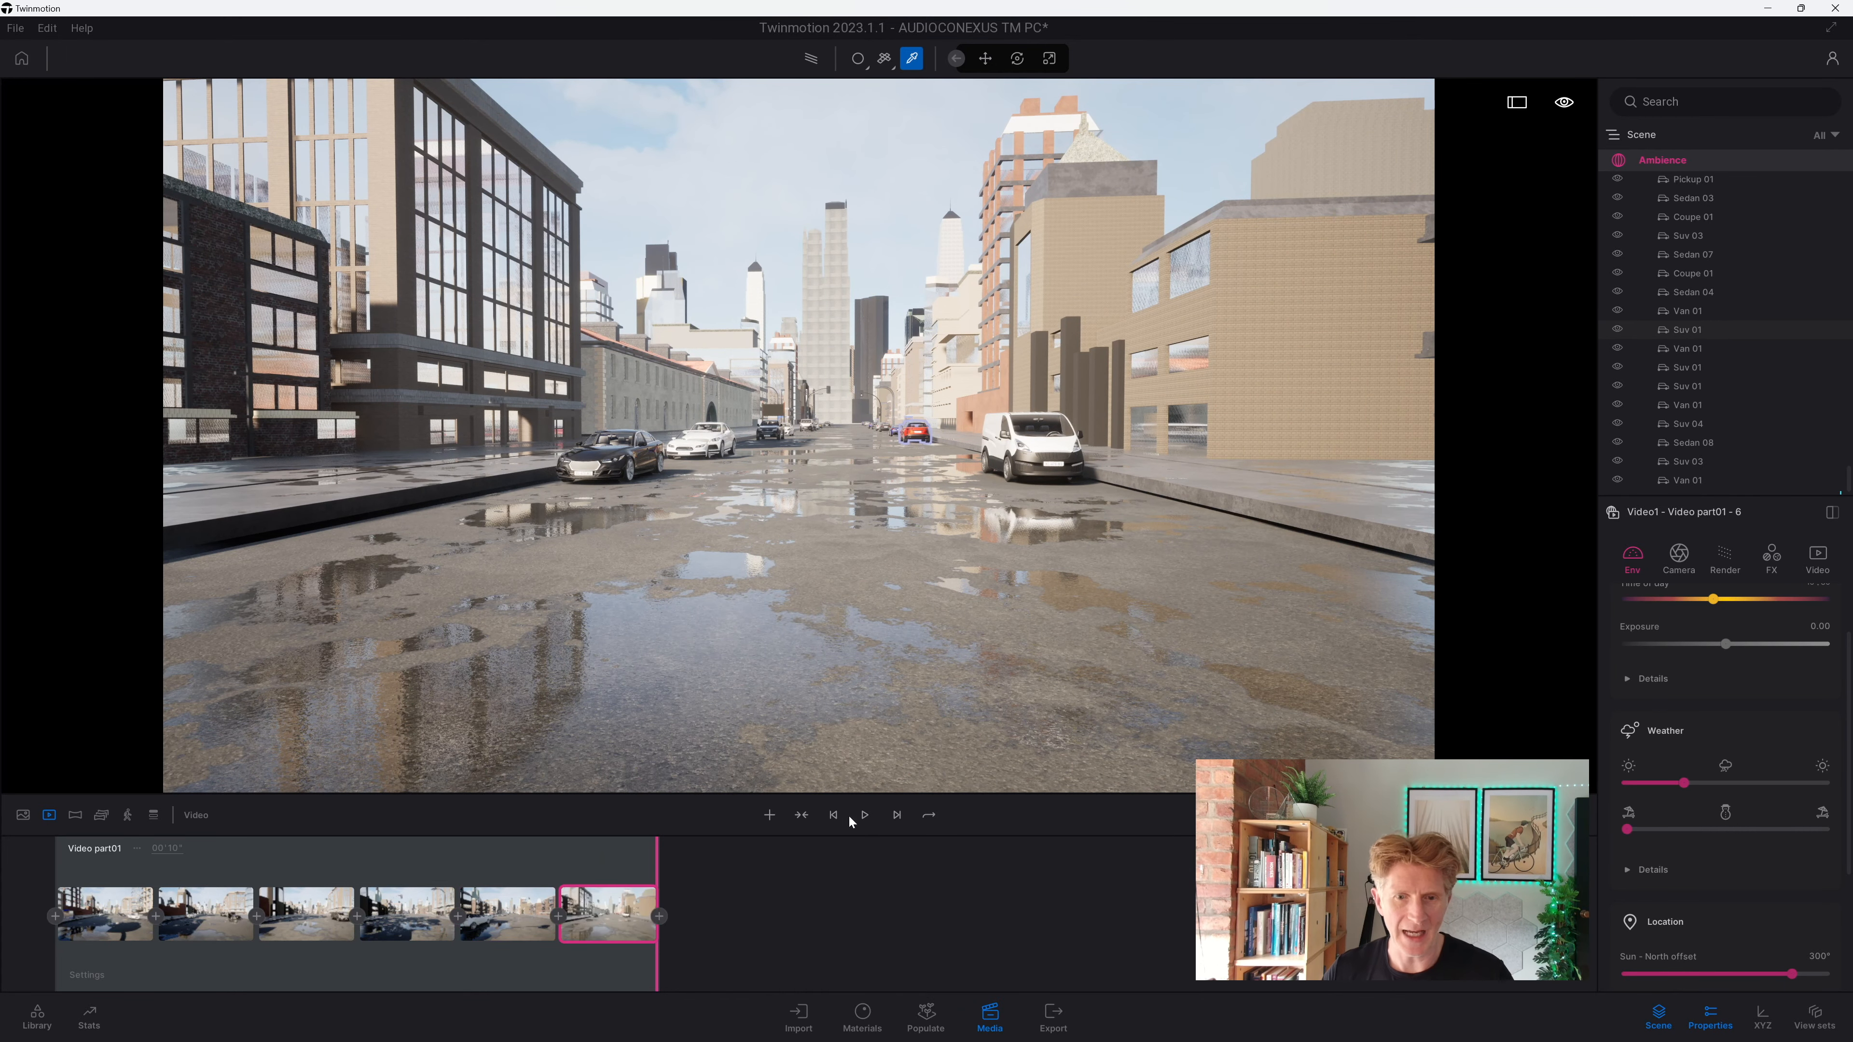
left_click(844, 820)
left_click(864, 816)
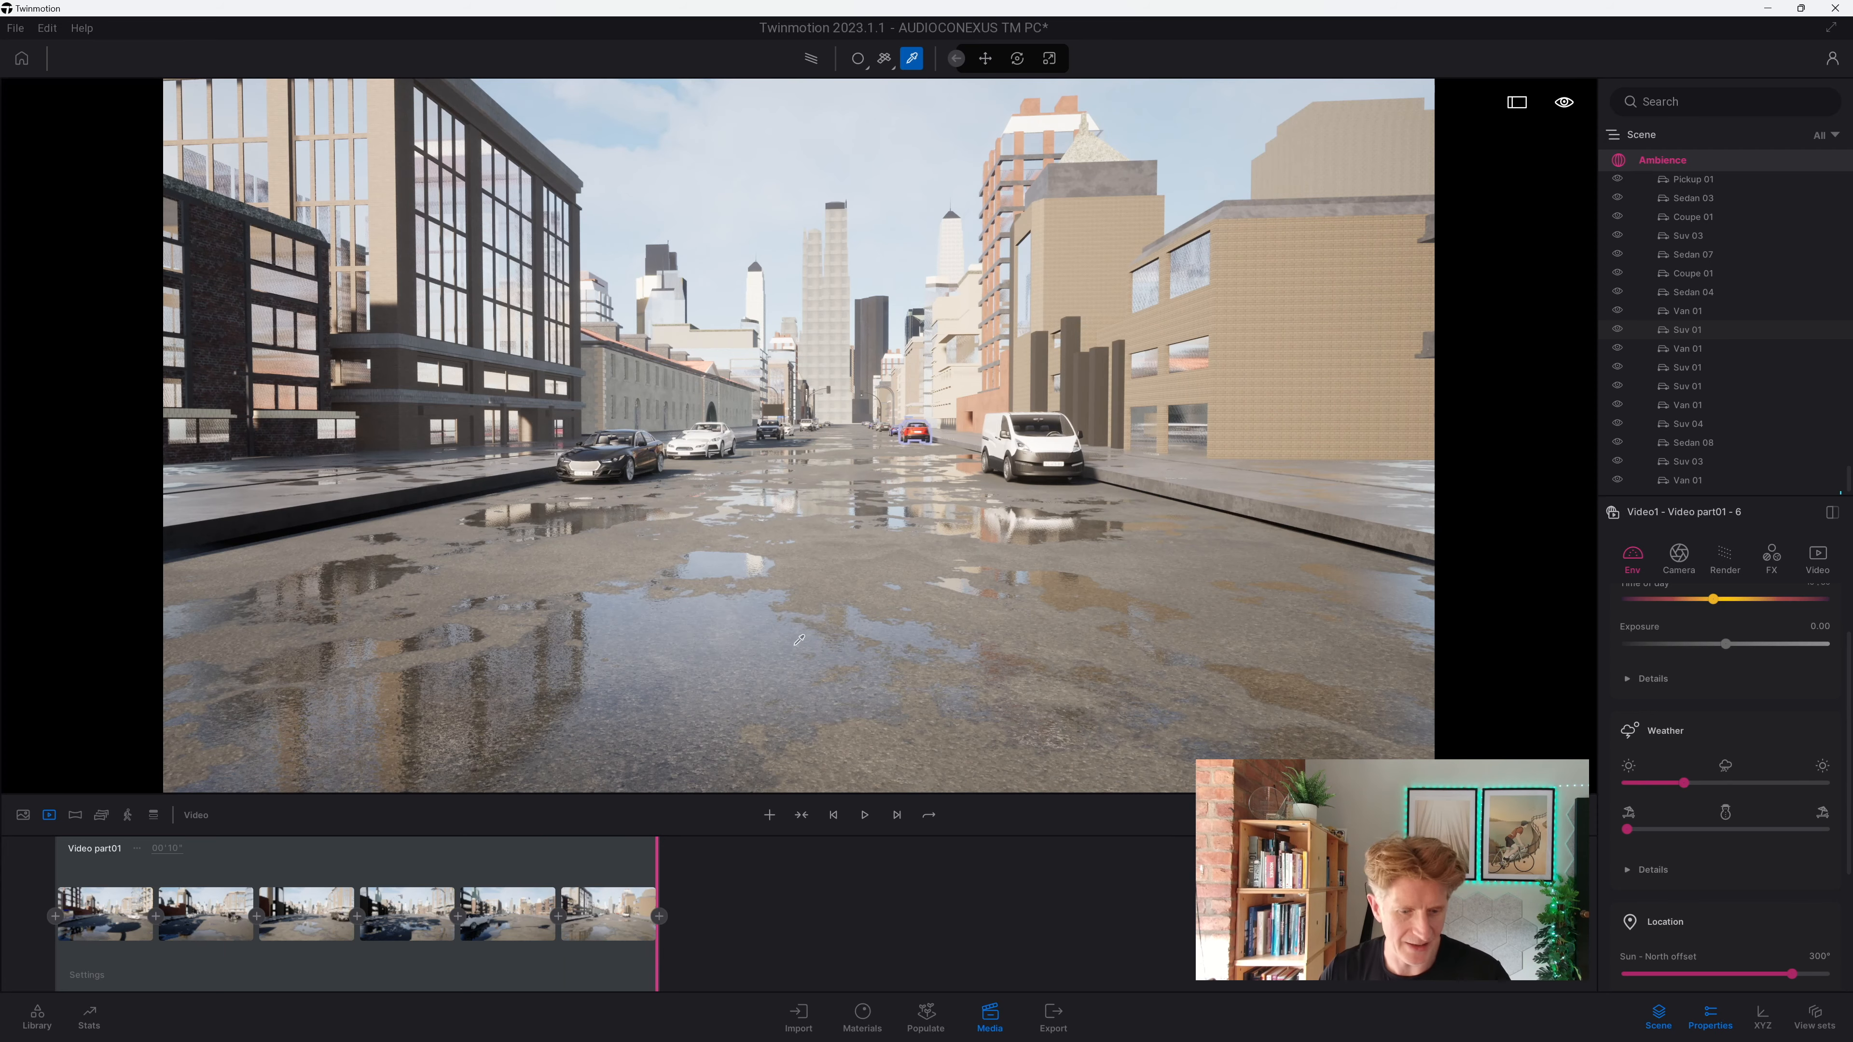
Step: Move the camera down the street to just behind the red SUV and add a seventh keyframe
key("w")
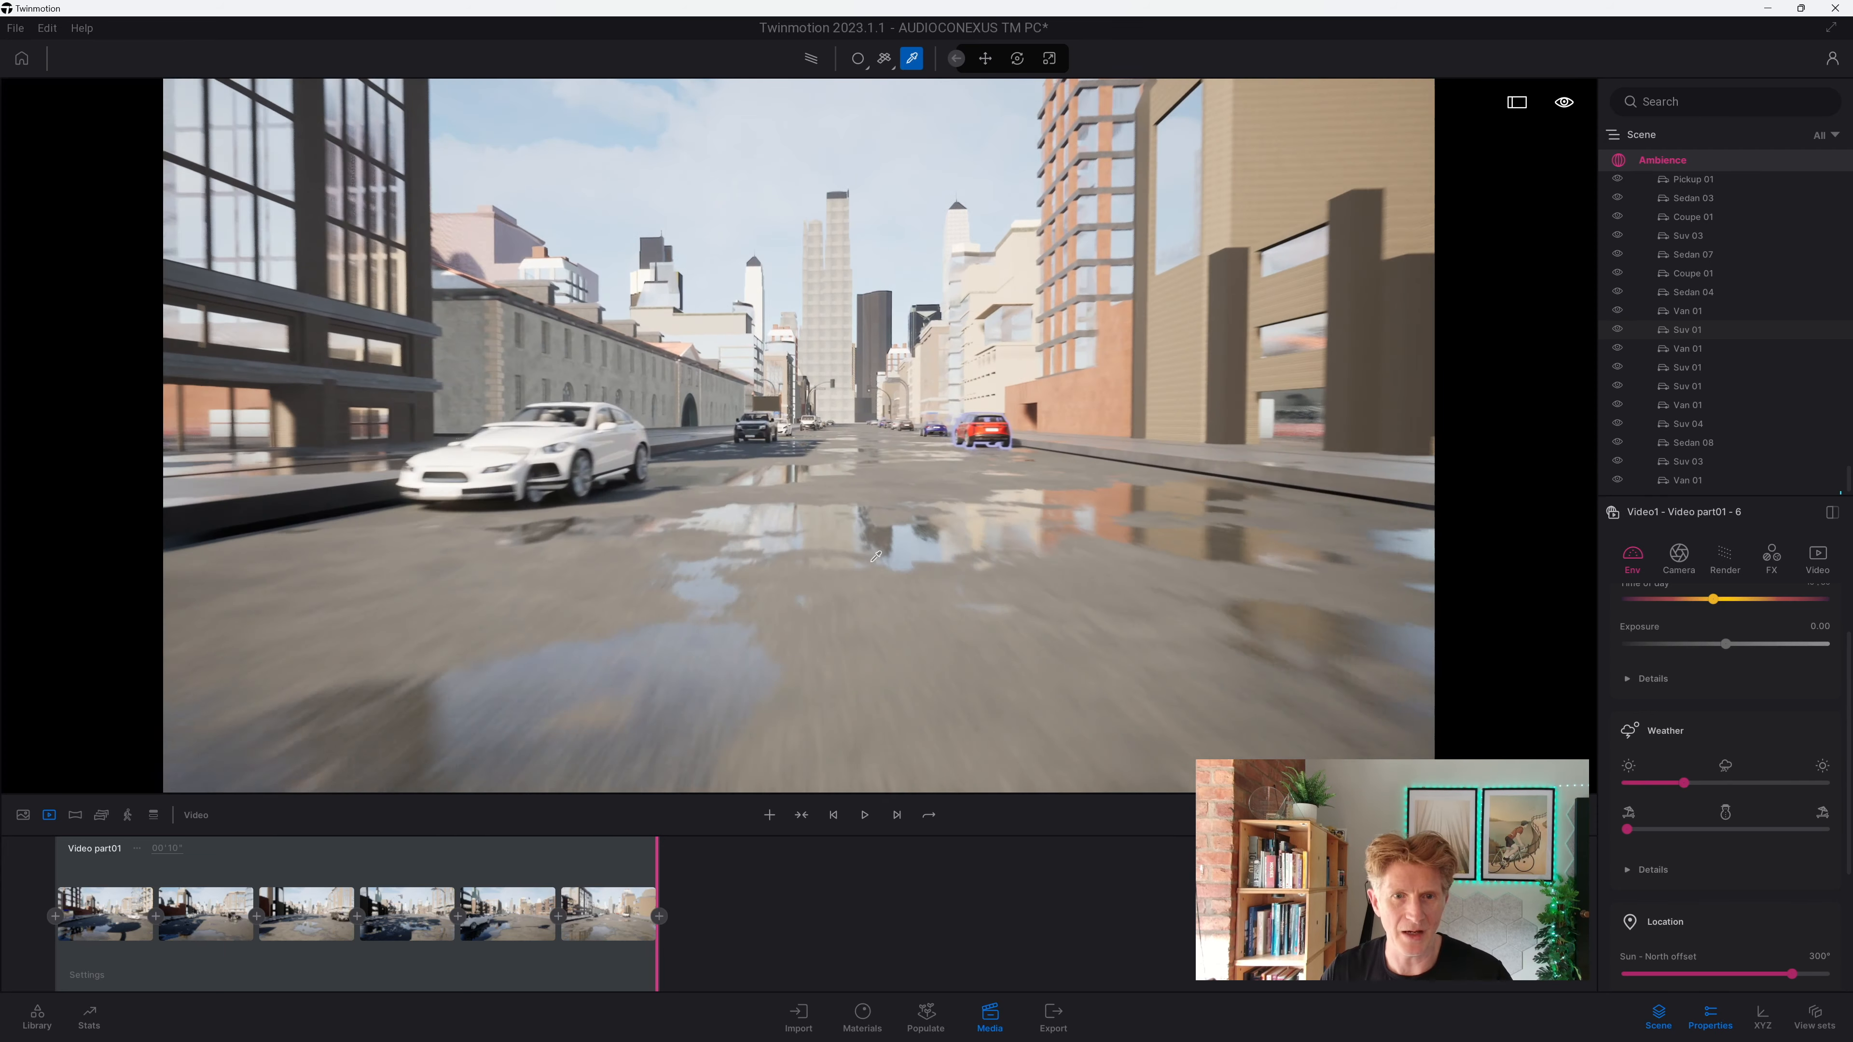
key("e")
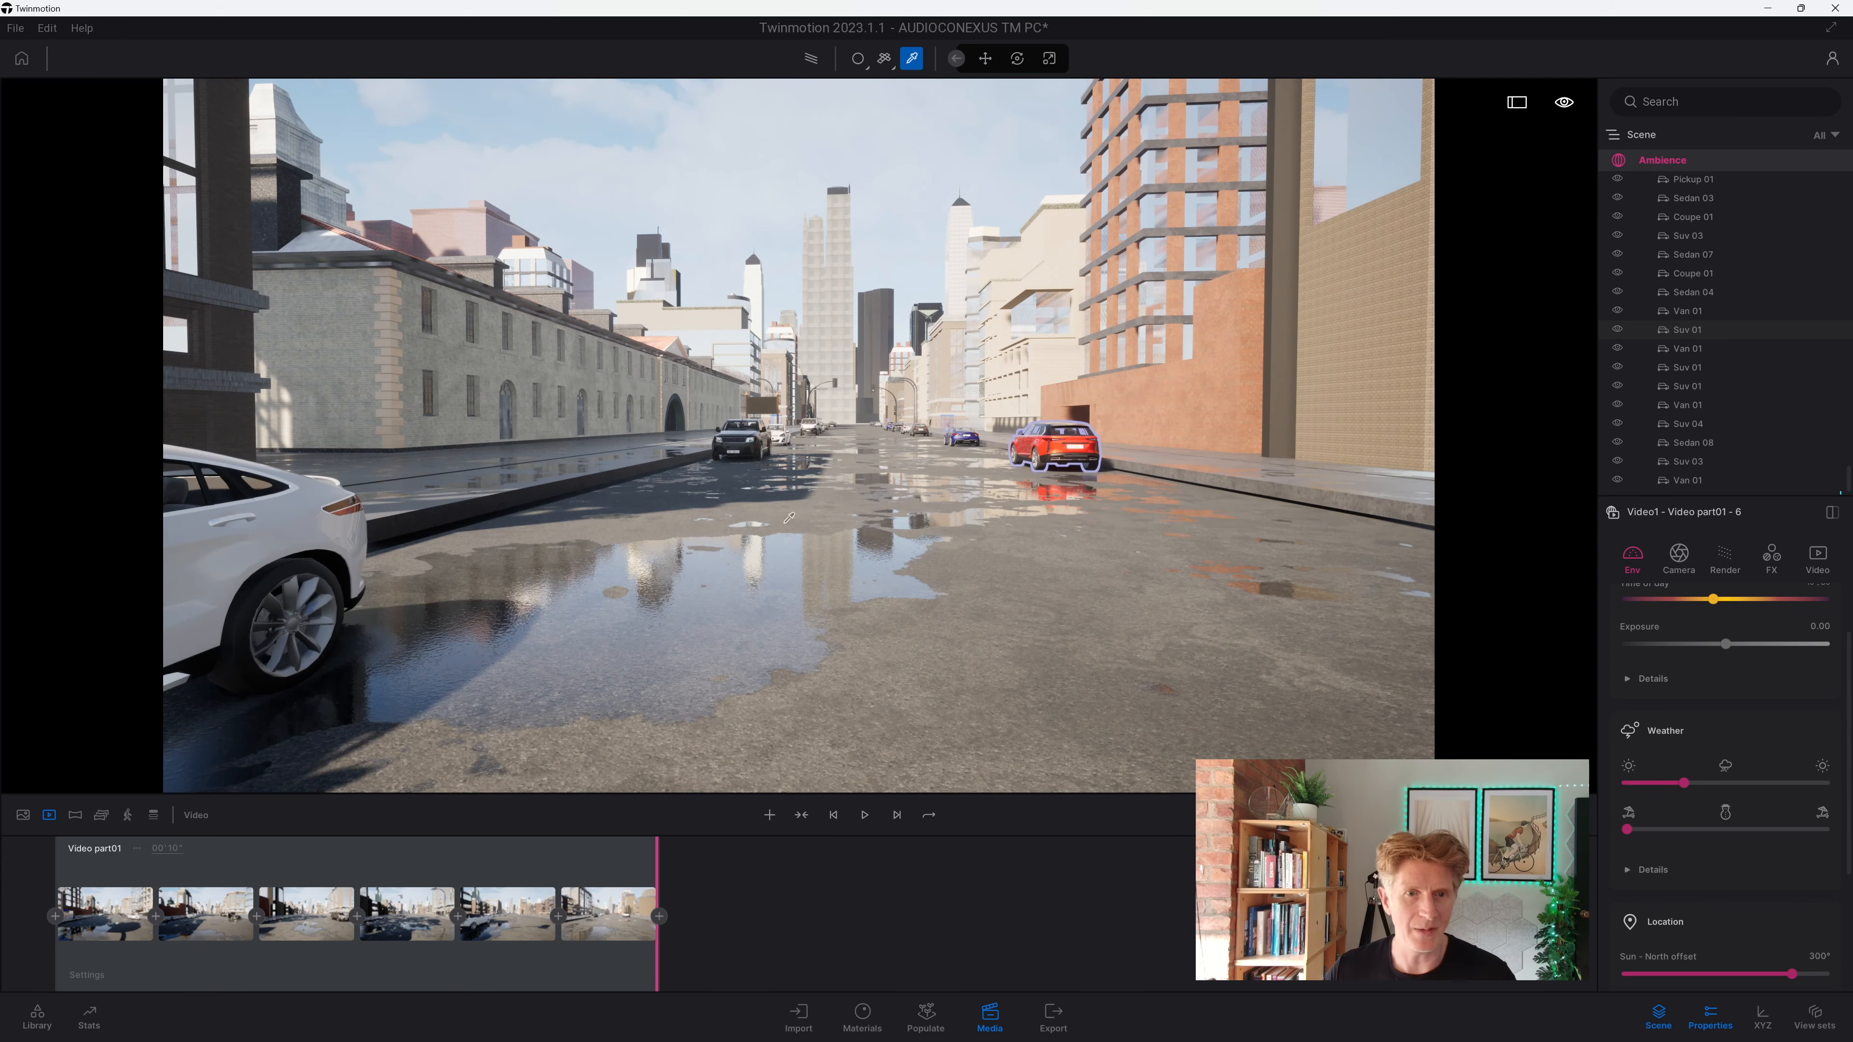
left_click(659, 917)
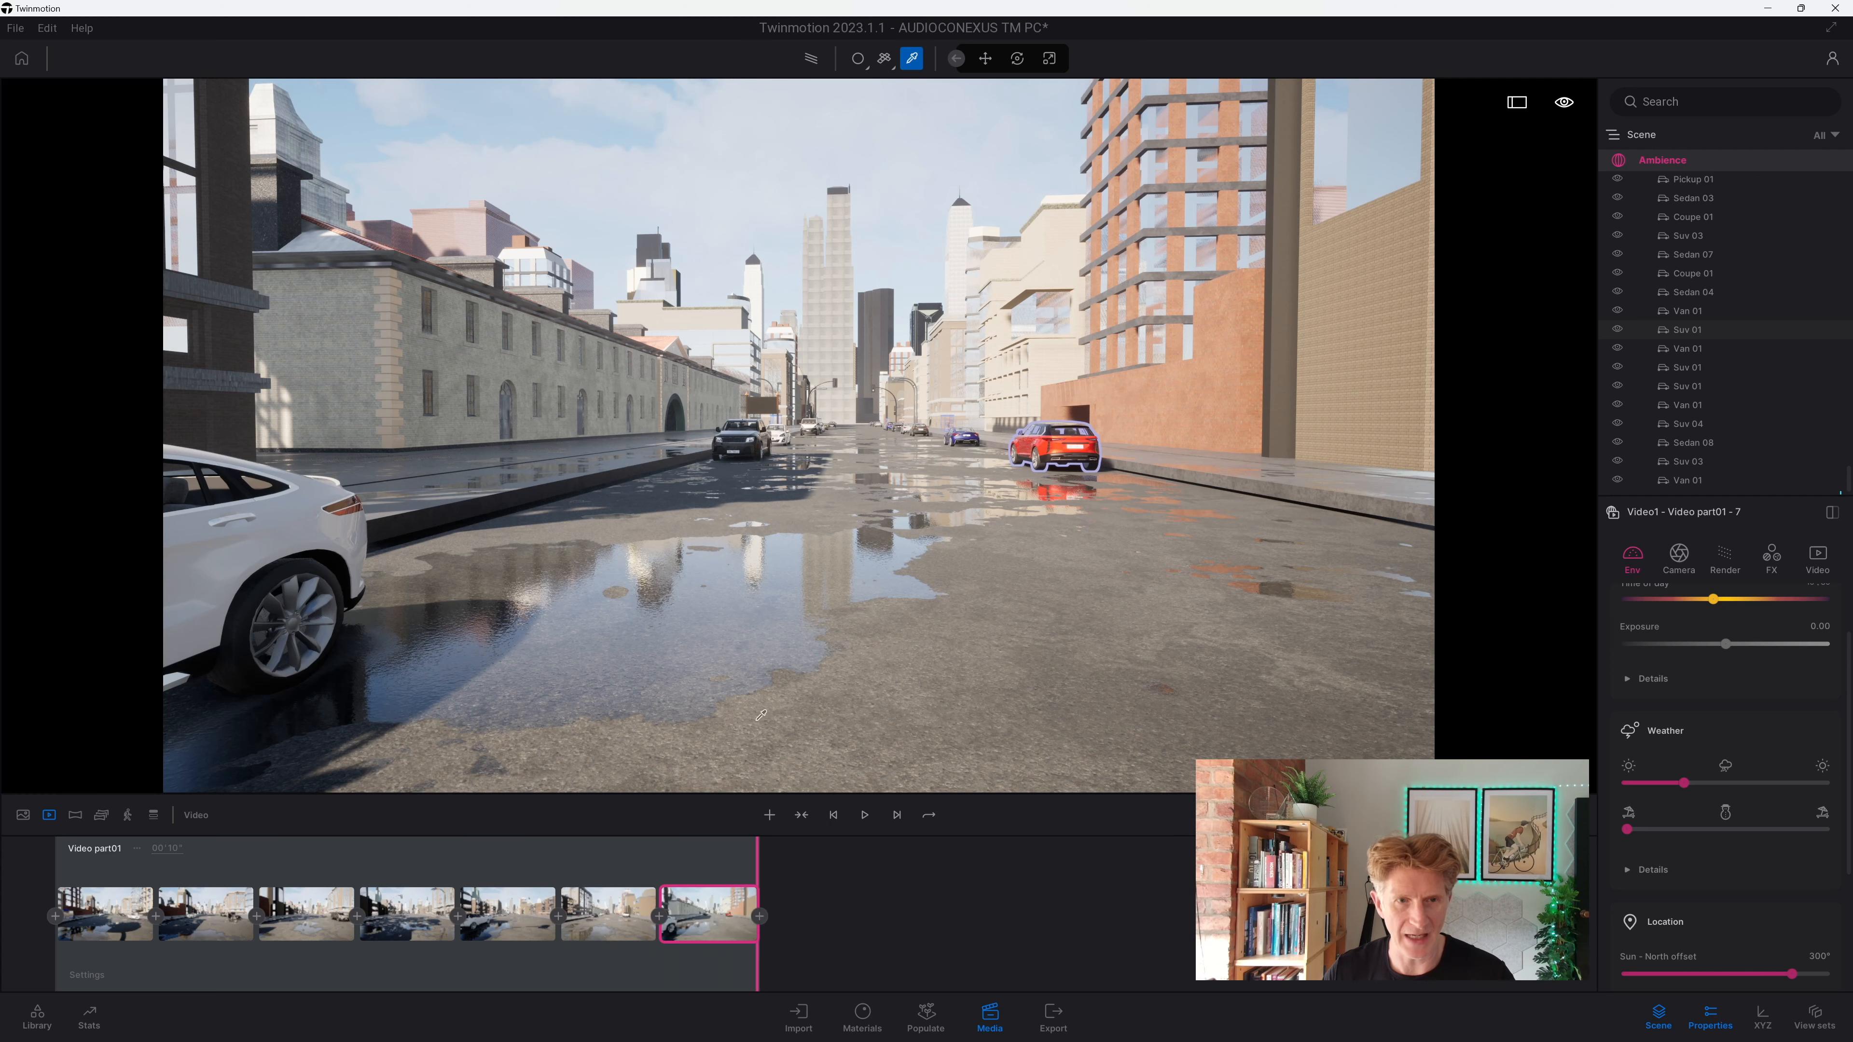
Step: Move the camera past the black pickup and white hatchback to the arched stone building and add an eighth keyframe
key("w")
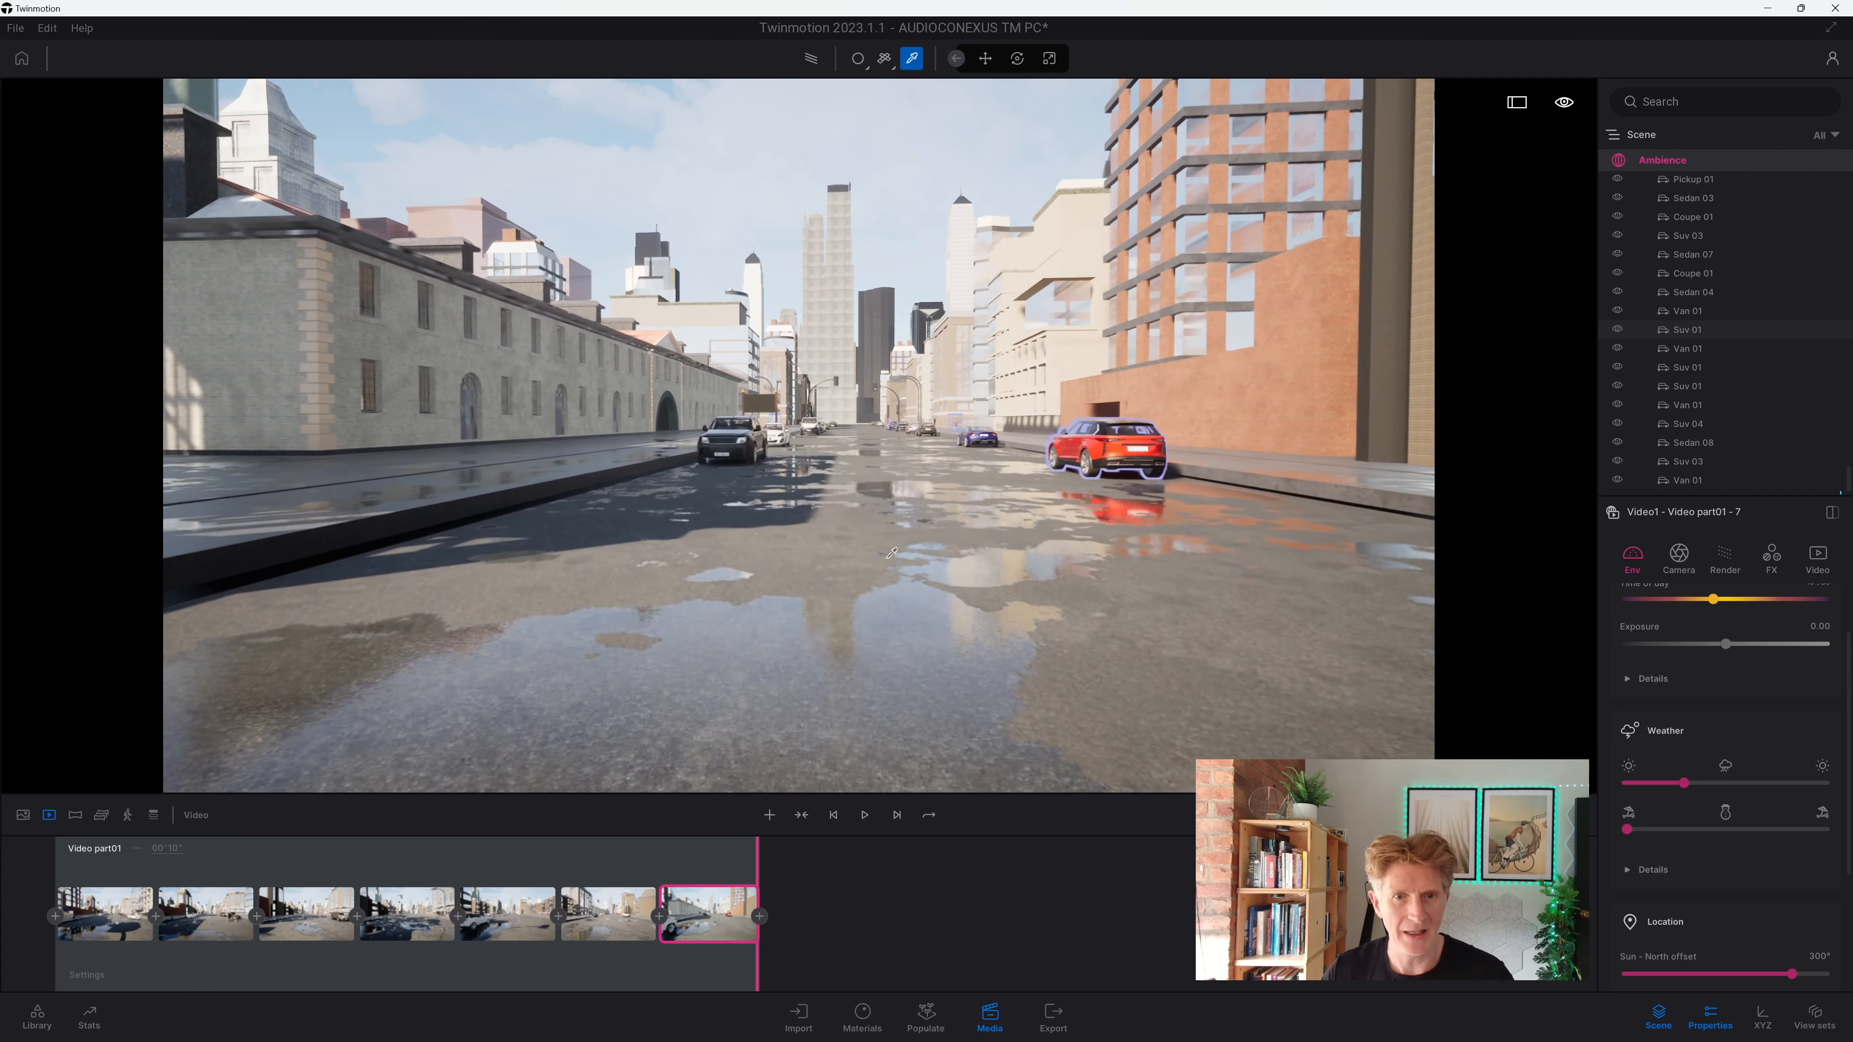
key("w")
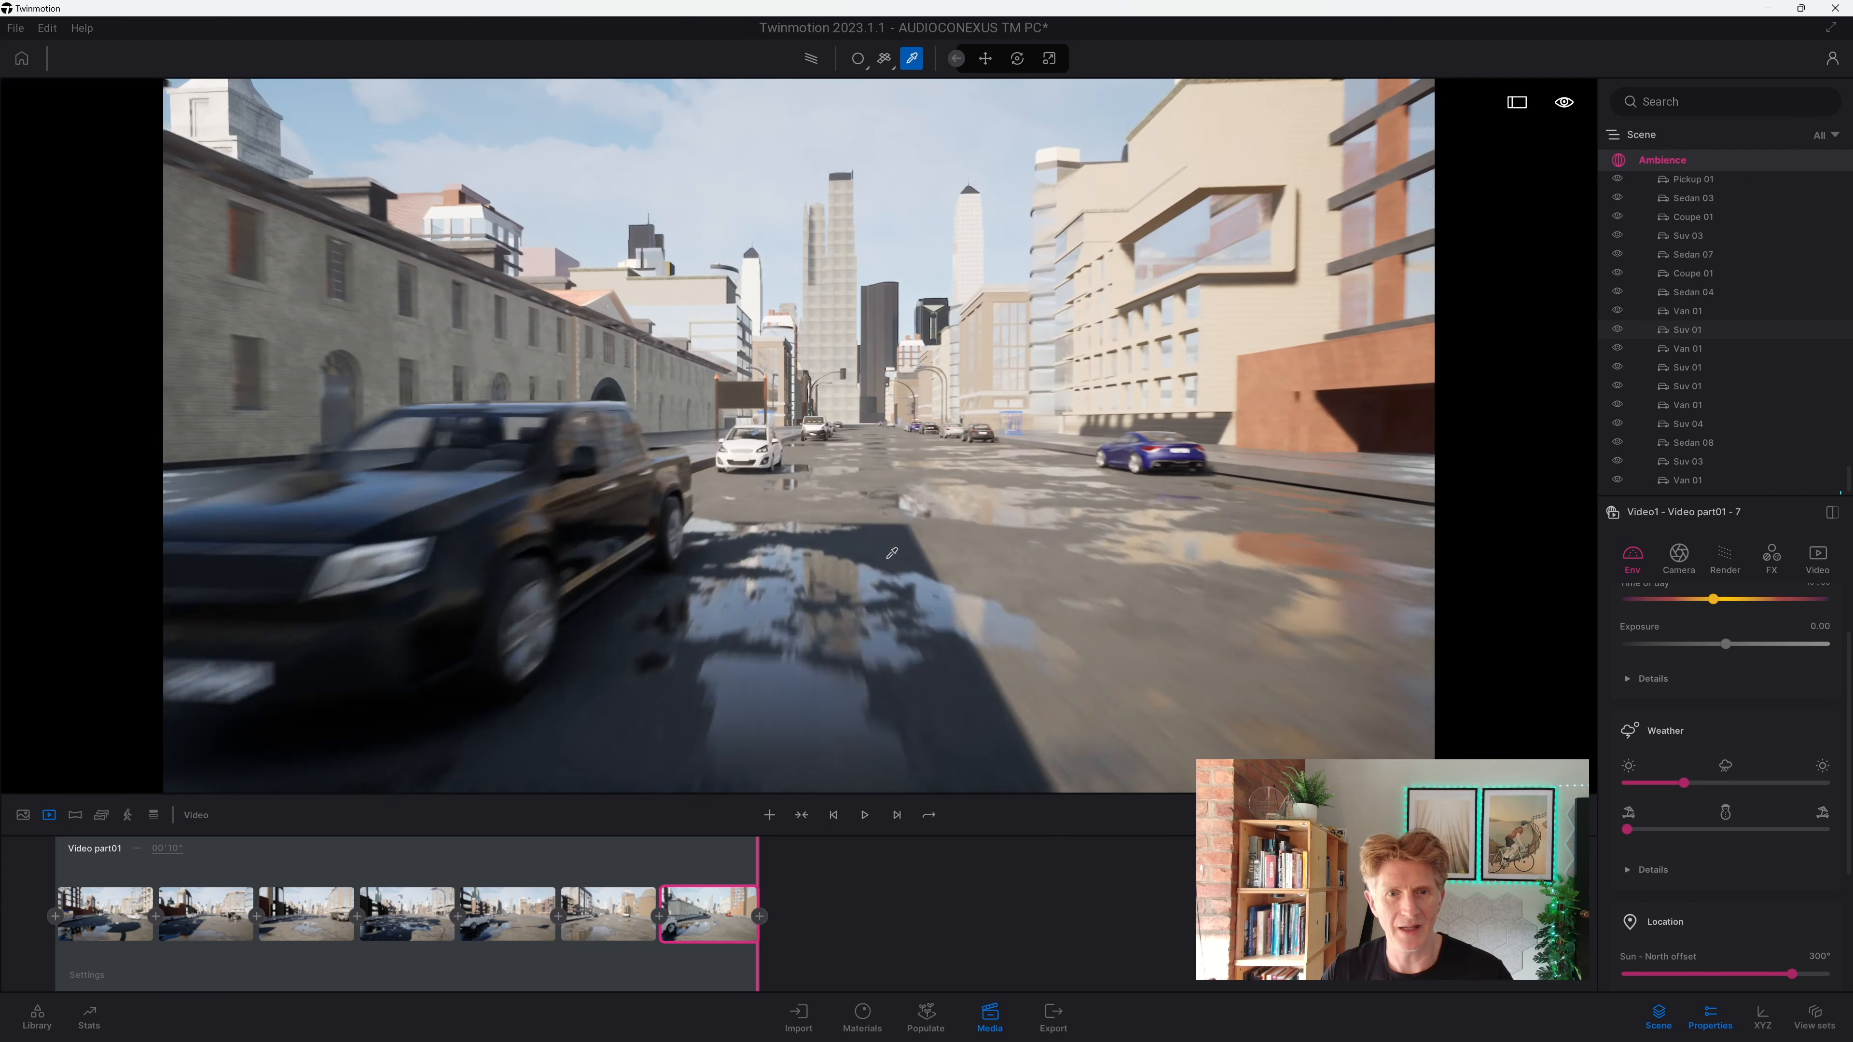
key("w")
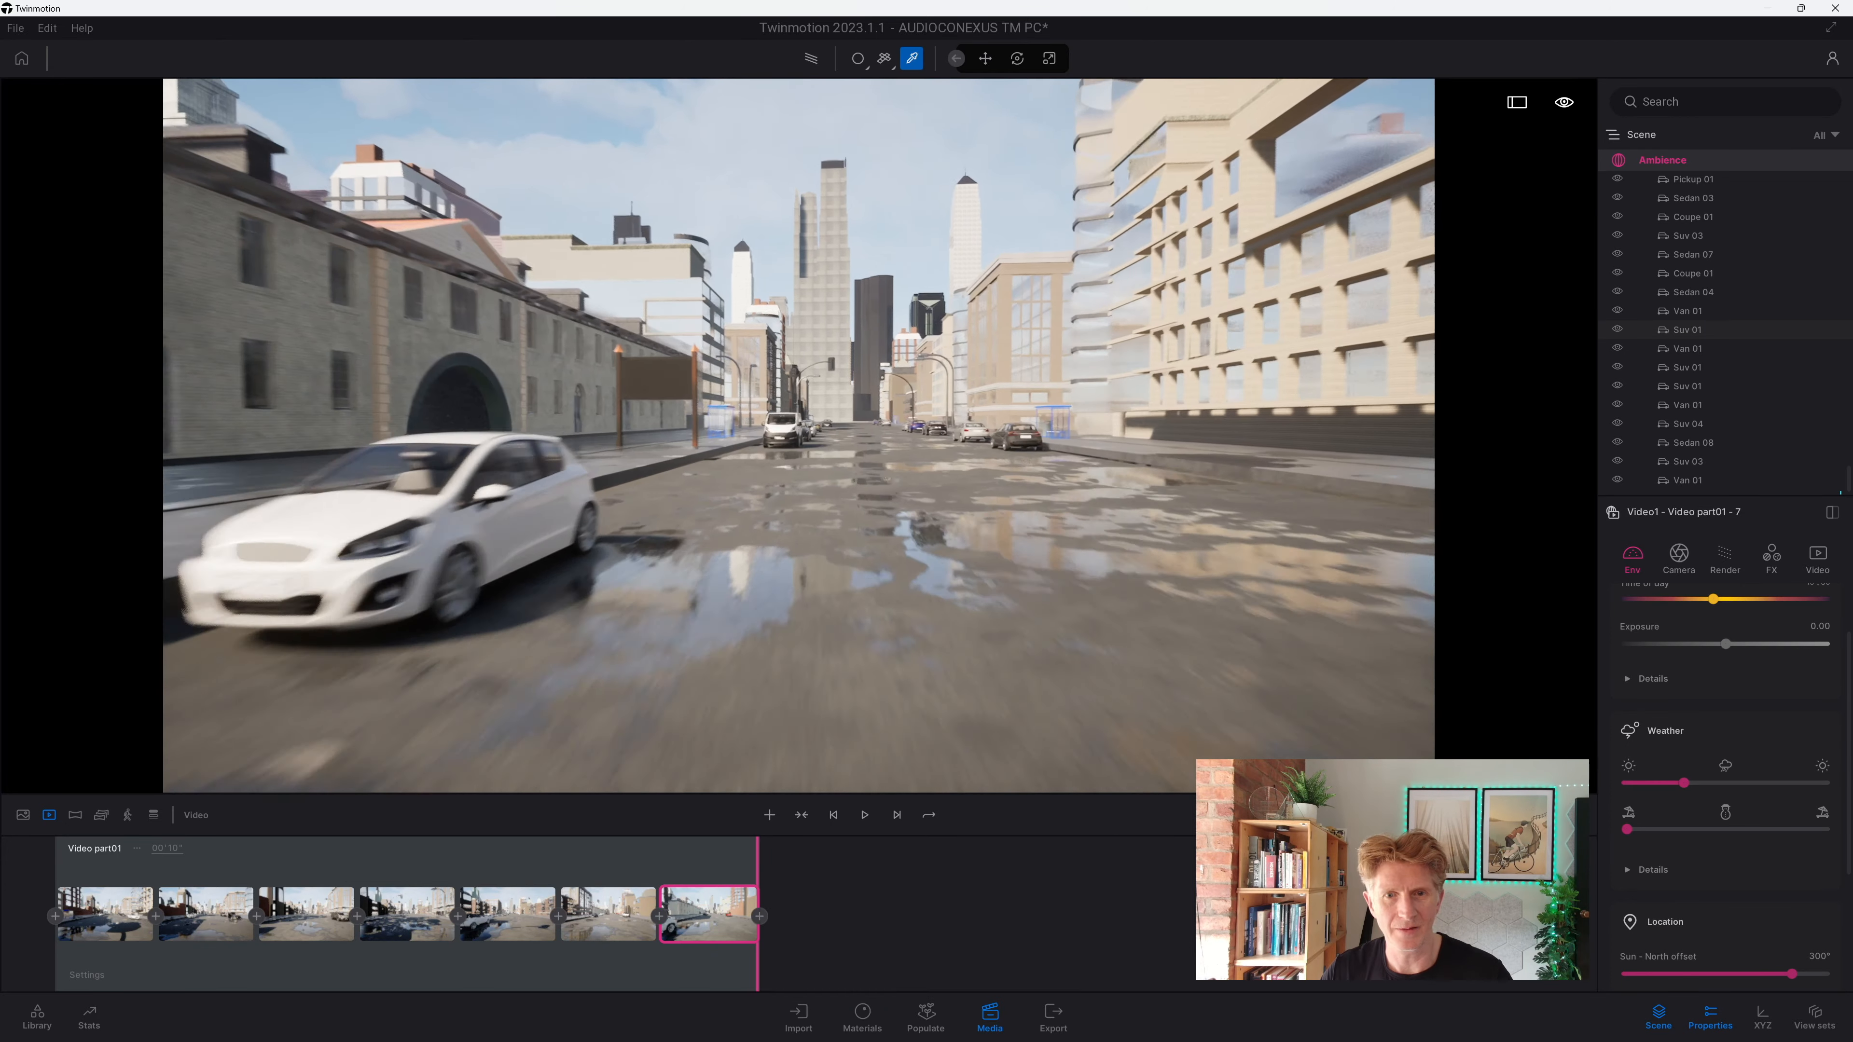
left_click(760, 916)
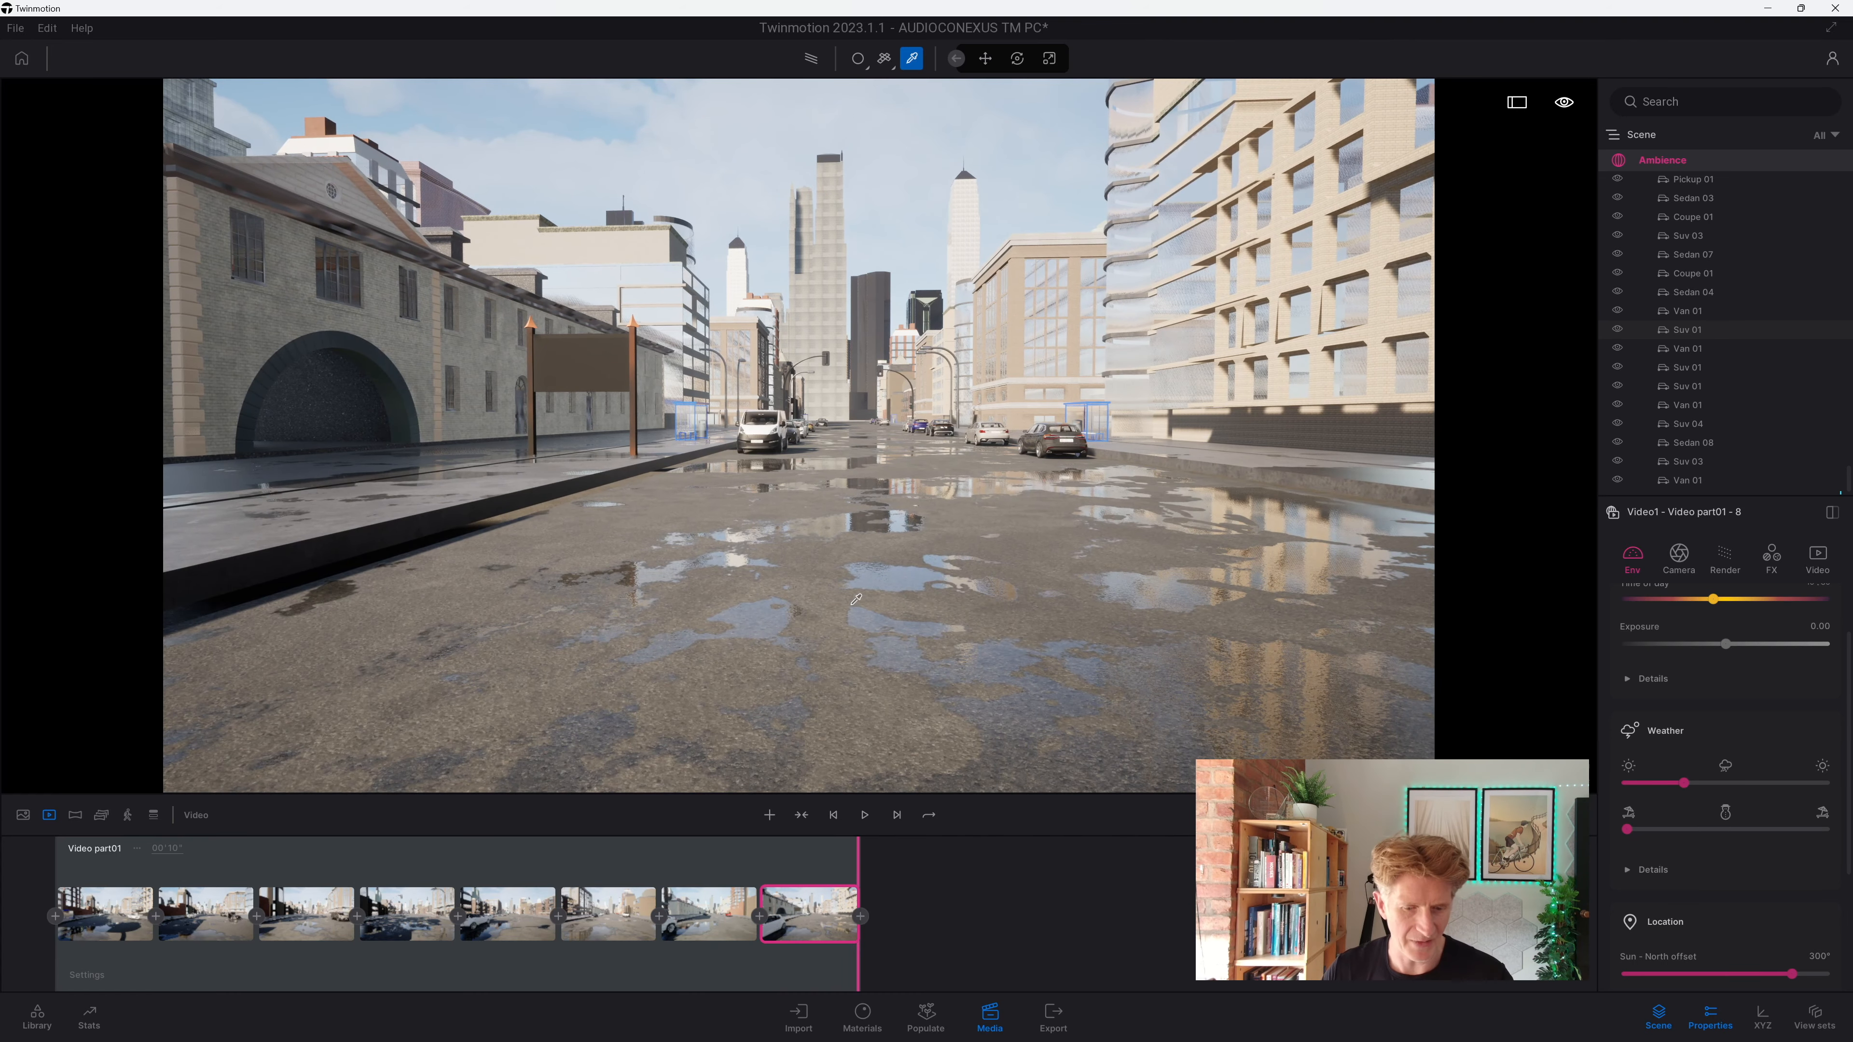
Step: Turn the camera in stages towards the stone building with the archway, adding the ninth and tenth keyframes
key("w")
right_click_drag(857, 584, 569, 570)
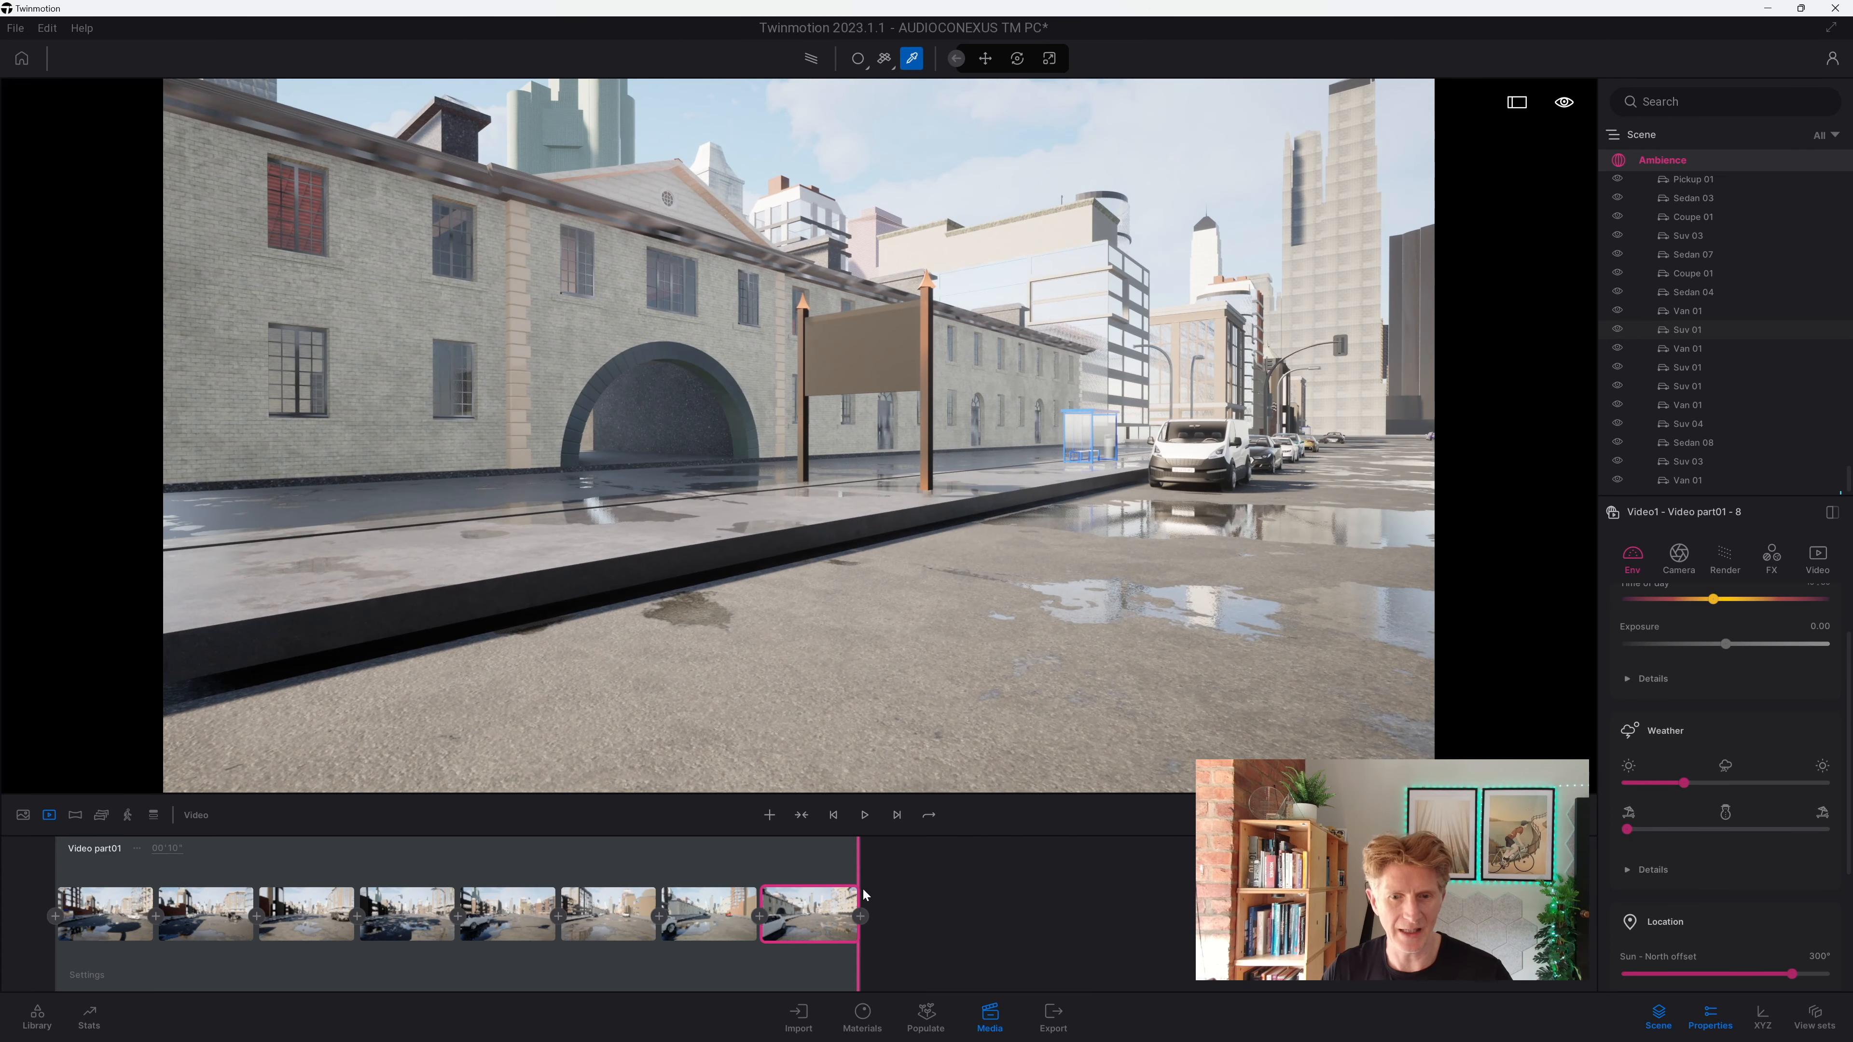
left_click(860, 917)
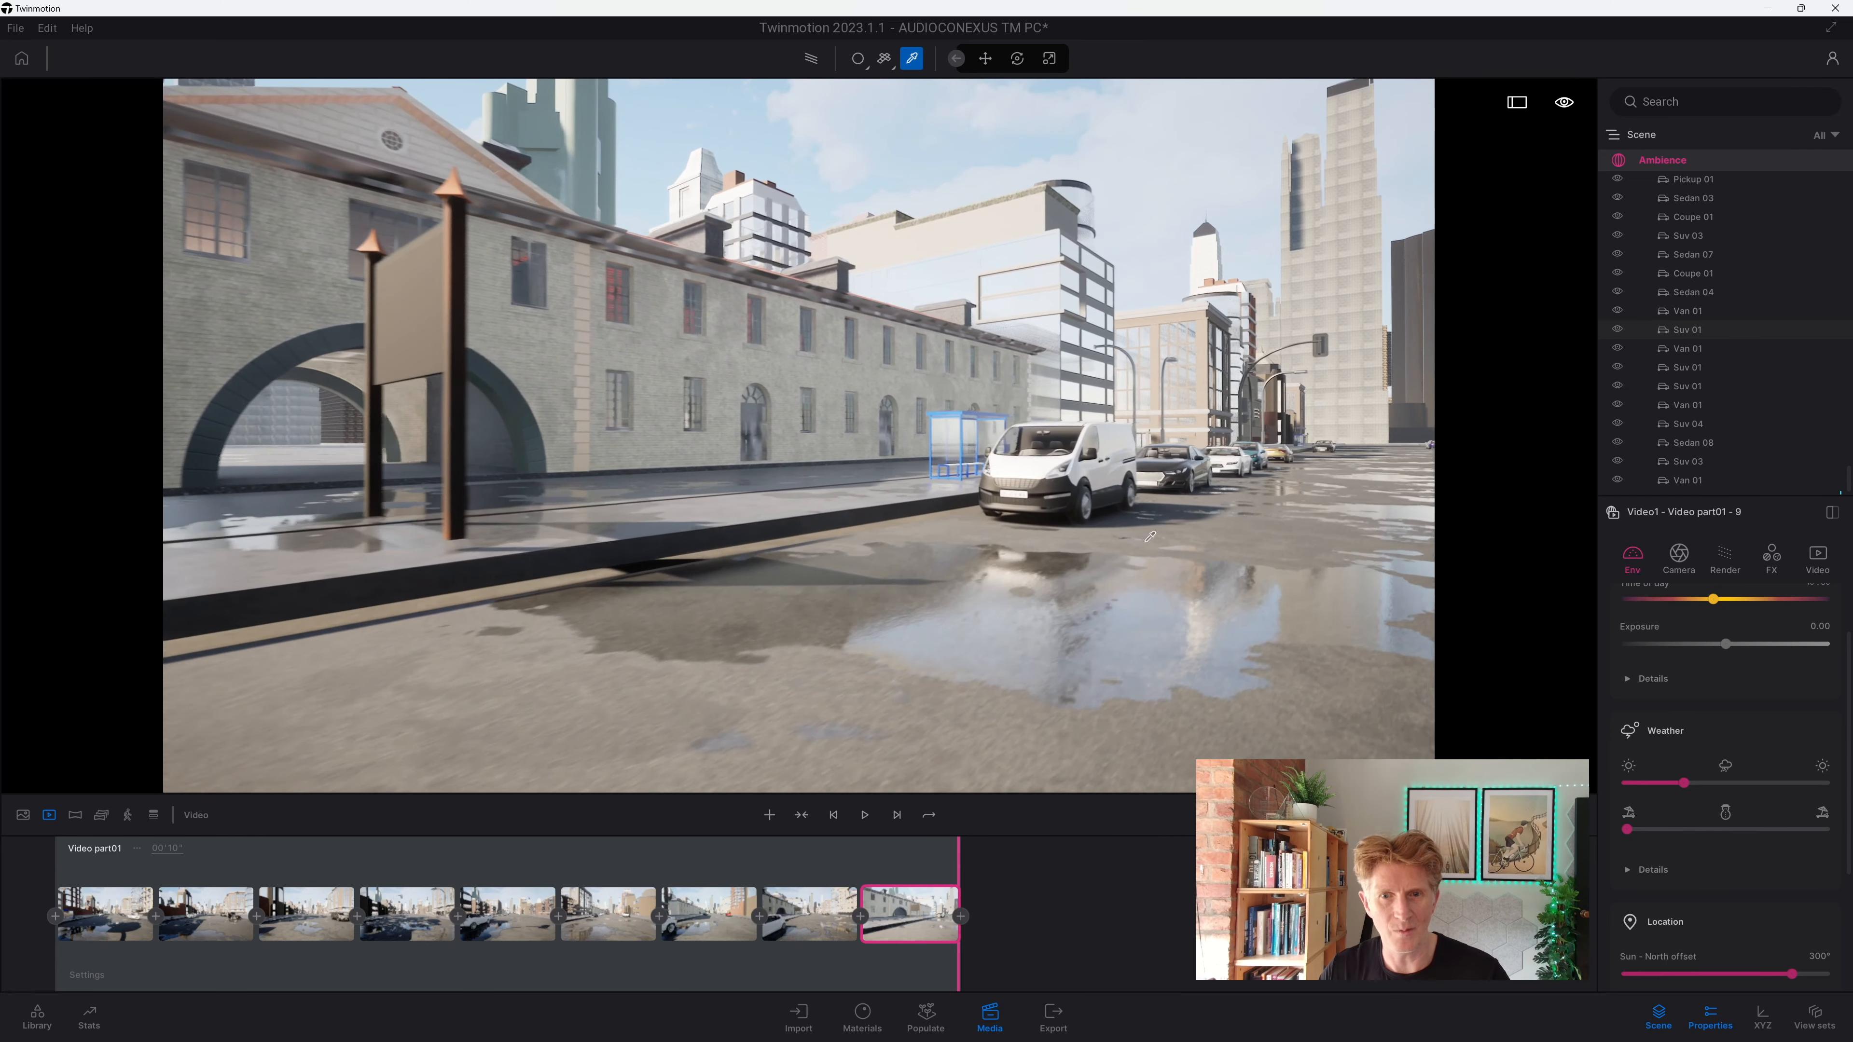
key("d")
right_click_drag(1162, 540, 1099, 557)
left_click(959, 917)
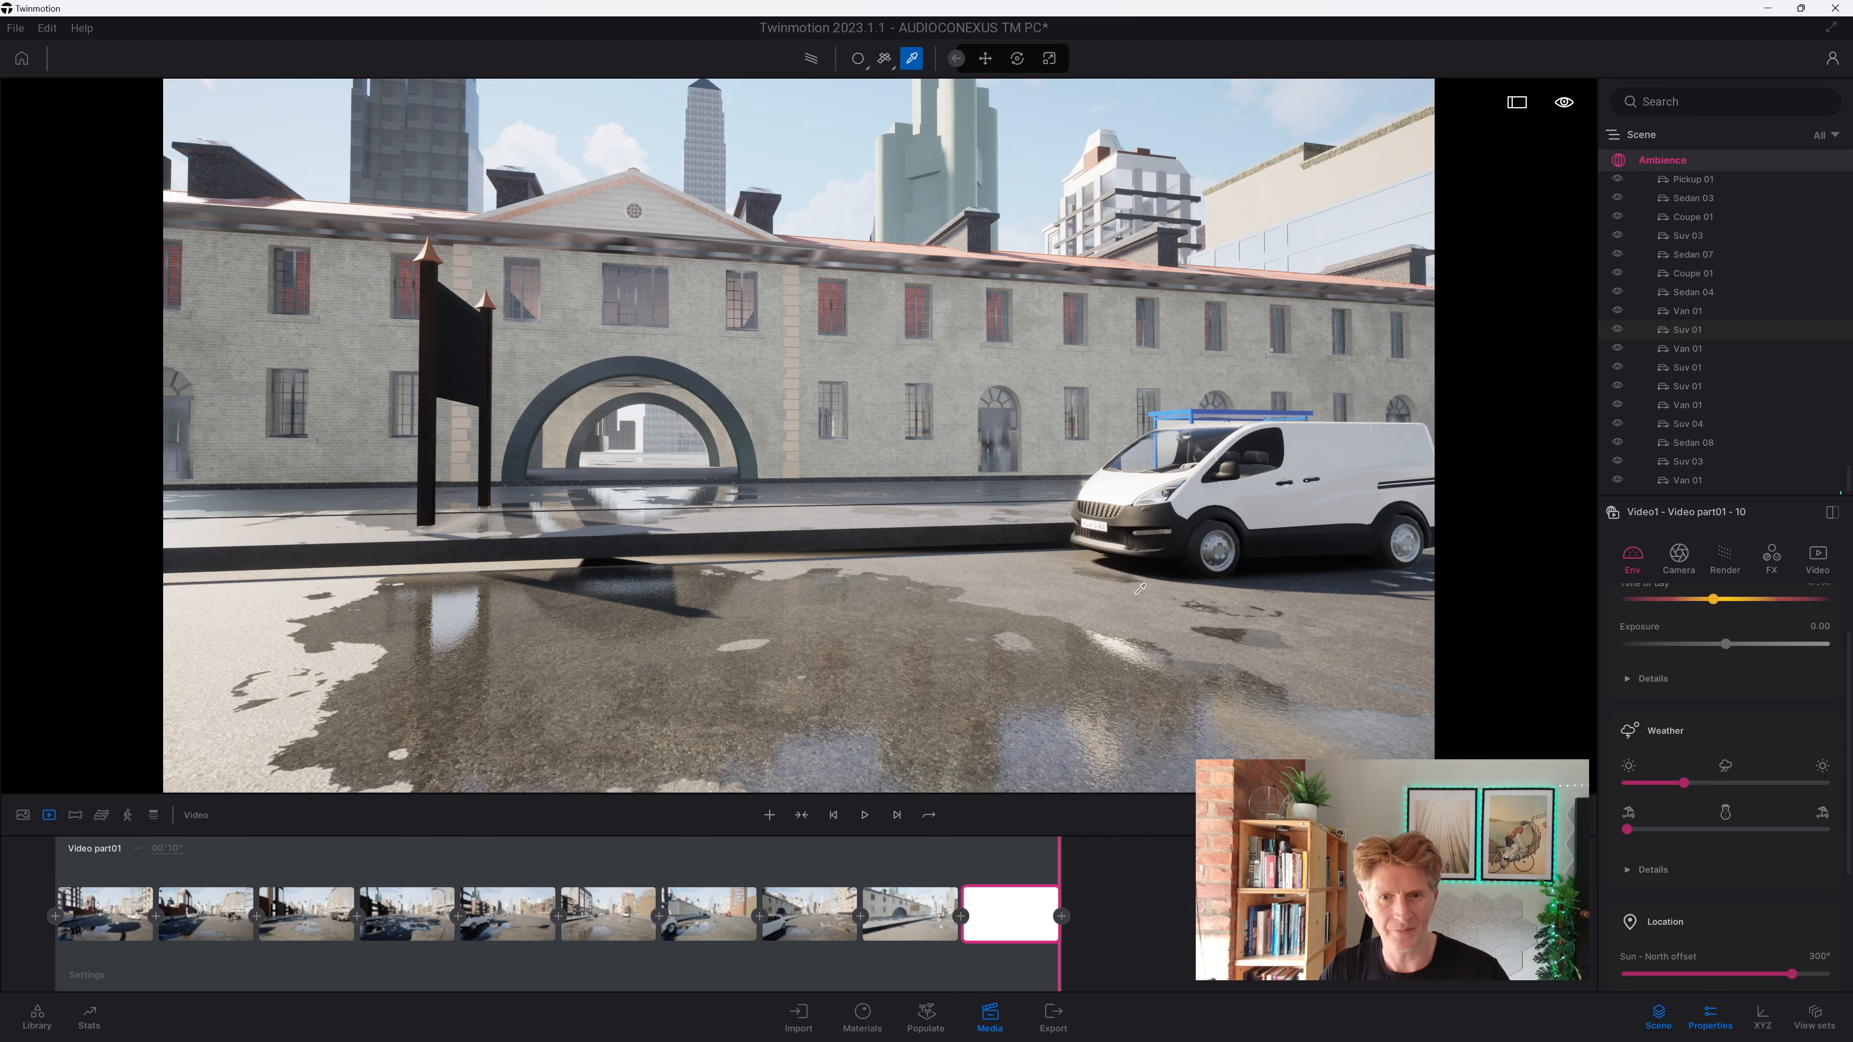
Step: Move the camera sideways until the white van is side-on before the bus shelter and add an eleventh keyframe
key("d")
key("d")
right_click_drag(956, 555, 939, 573)
key("d")
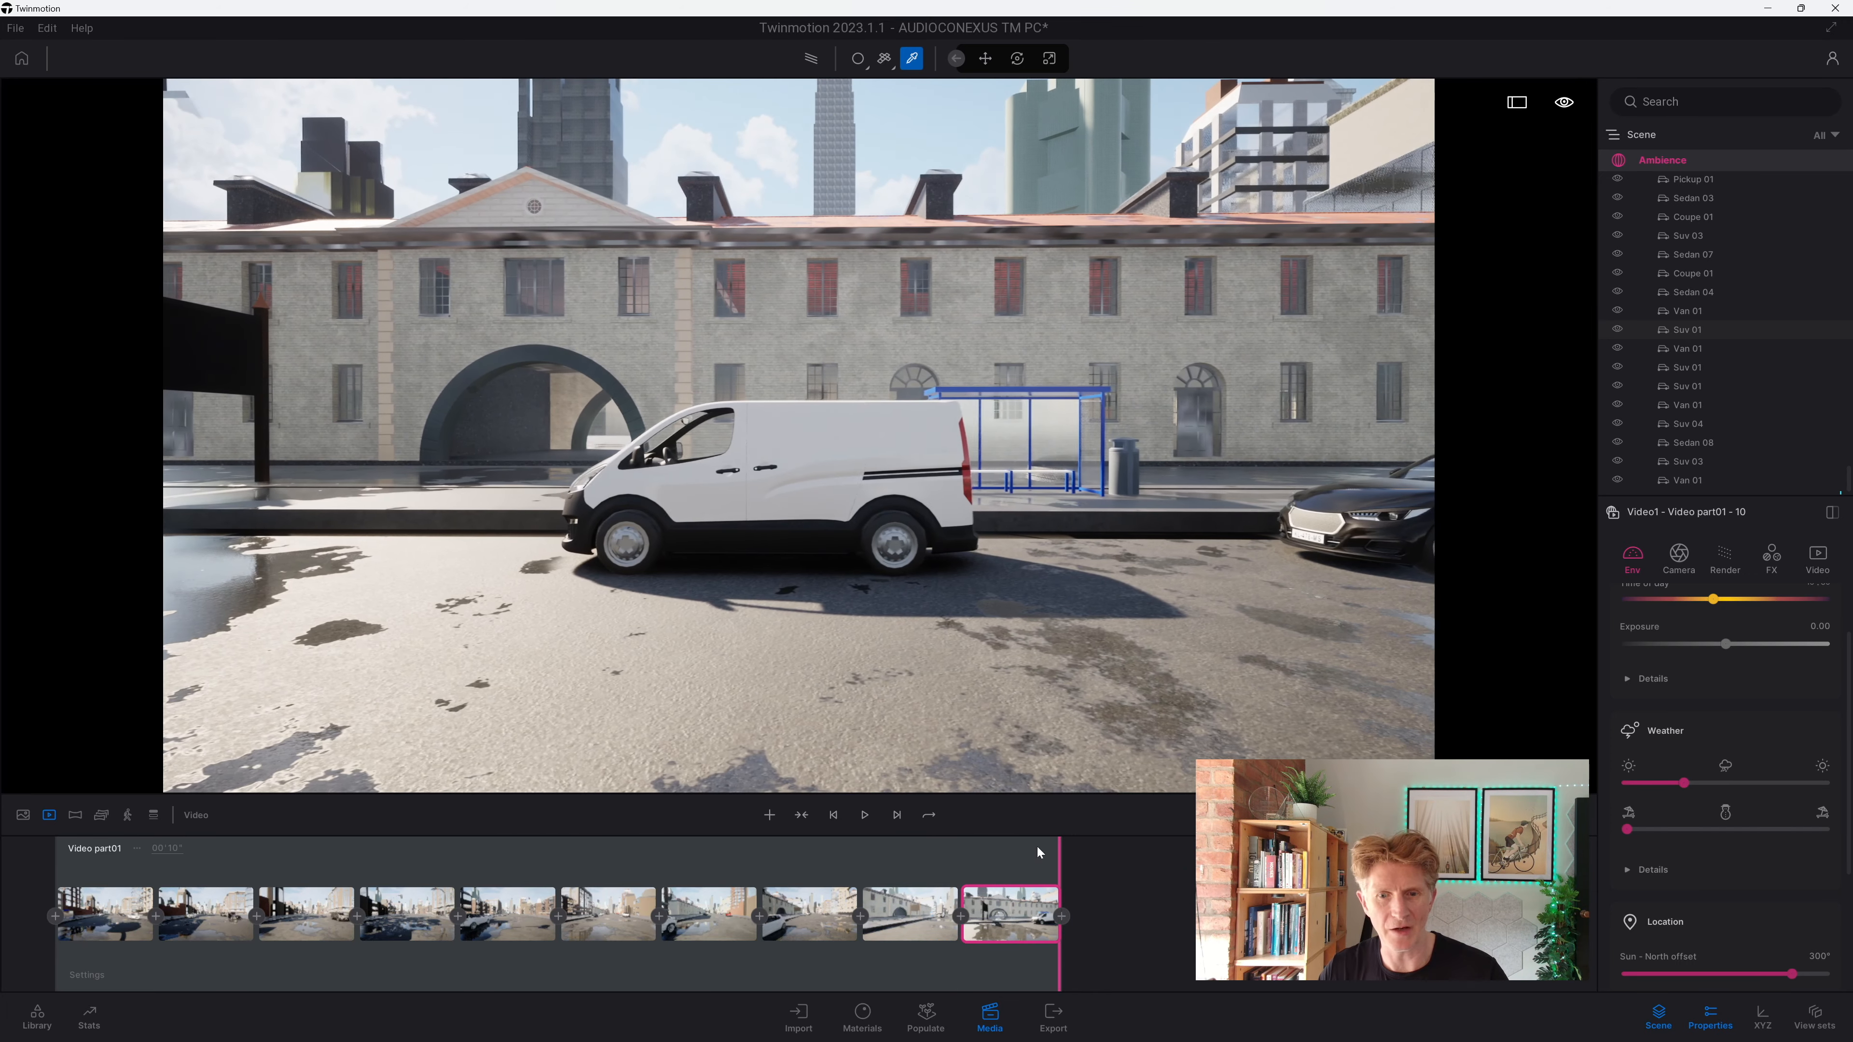
key("e")
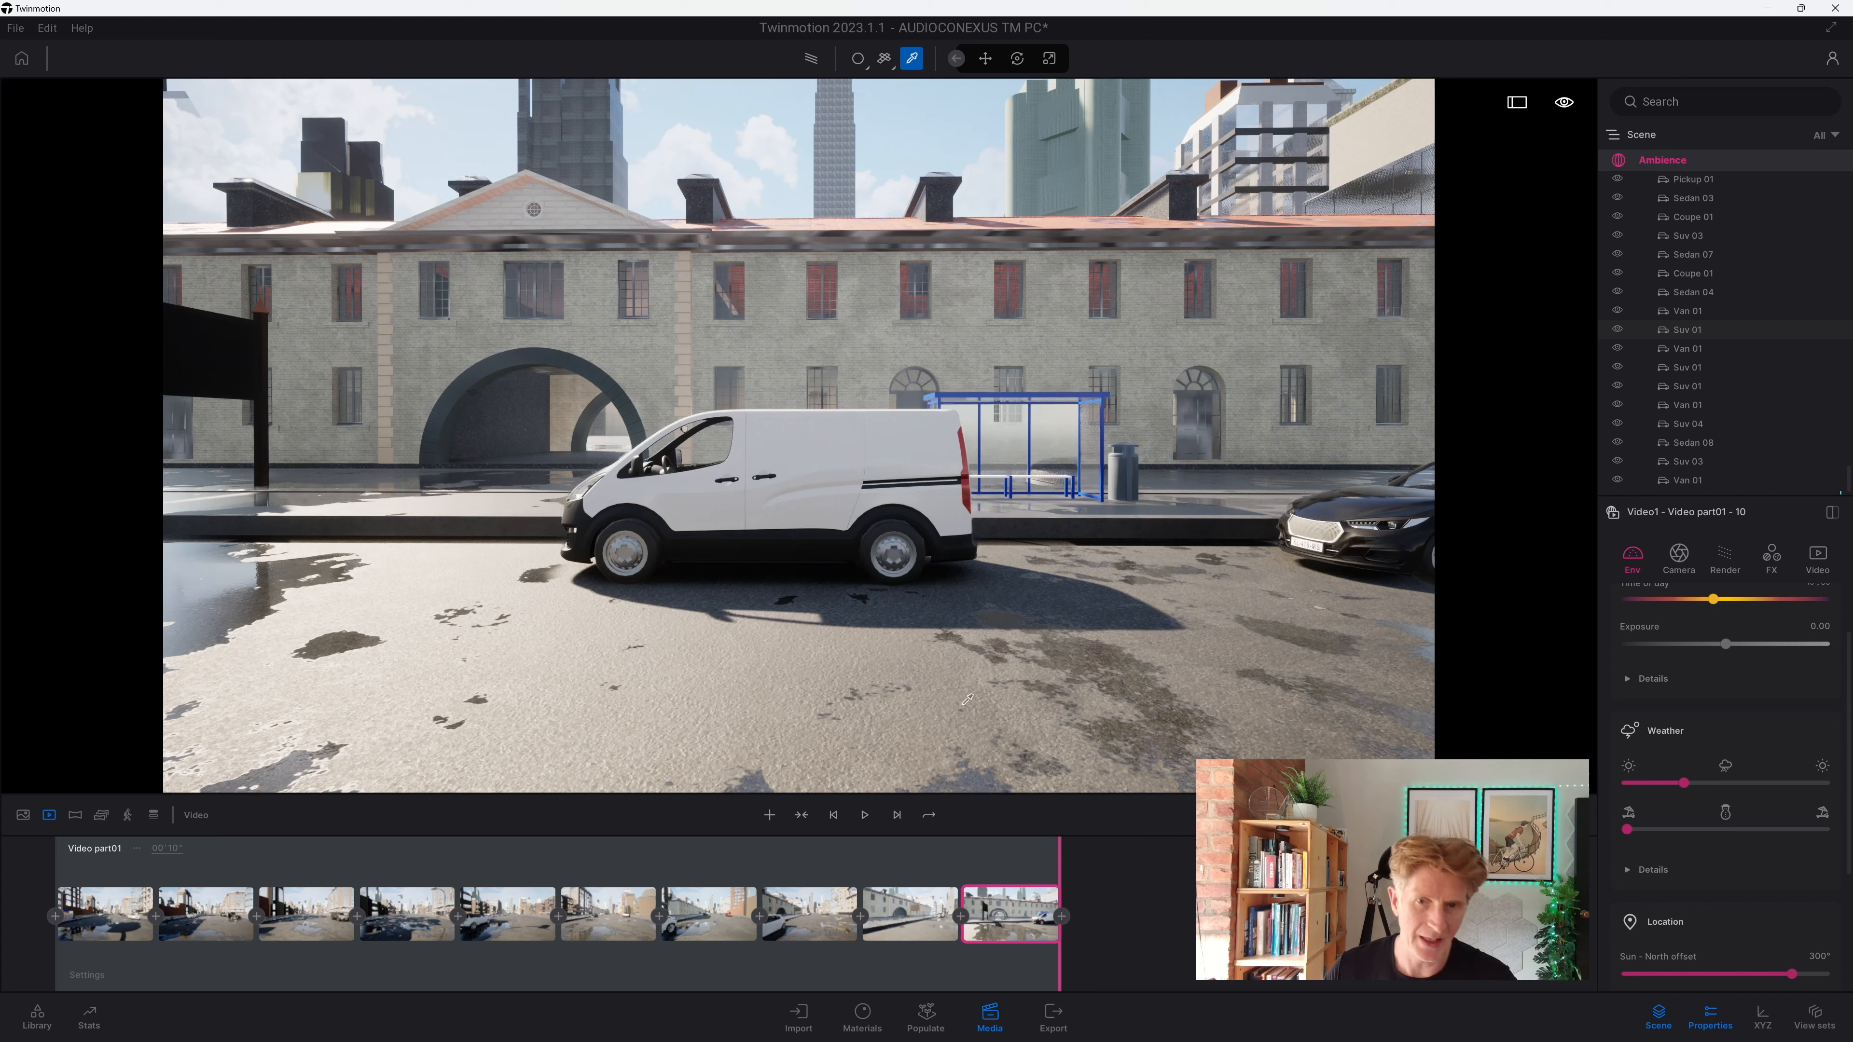
left_click(1062, 916)
Step: Play back the video from the eighth clip, then from the beginning, to check the camera movement
left_click(782, 858)
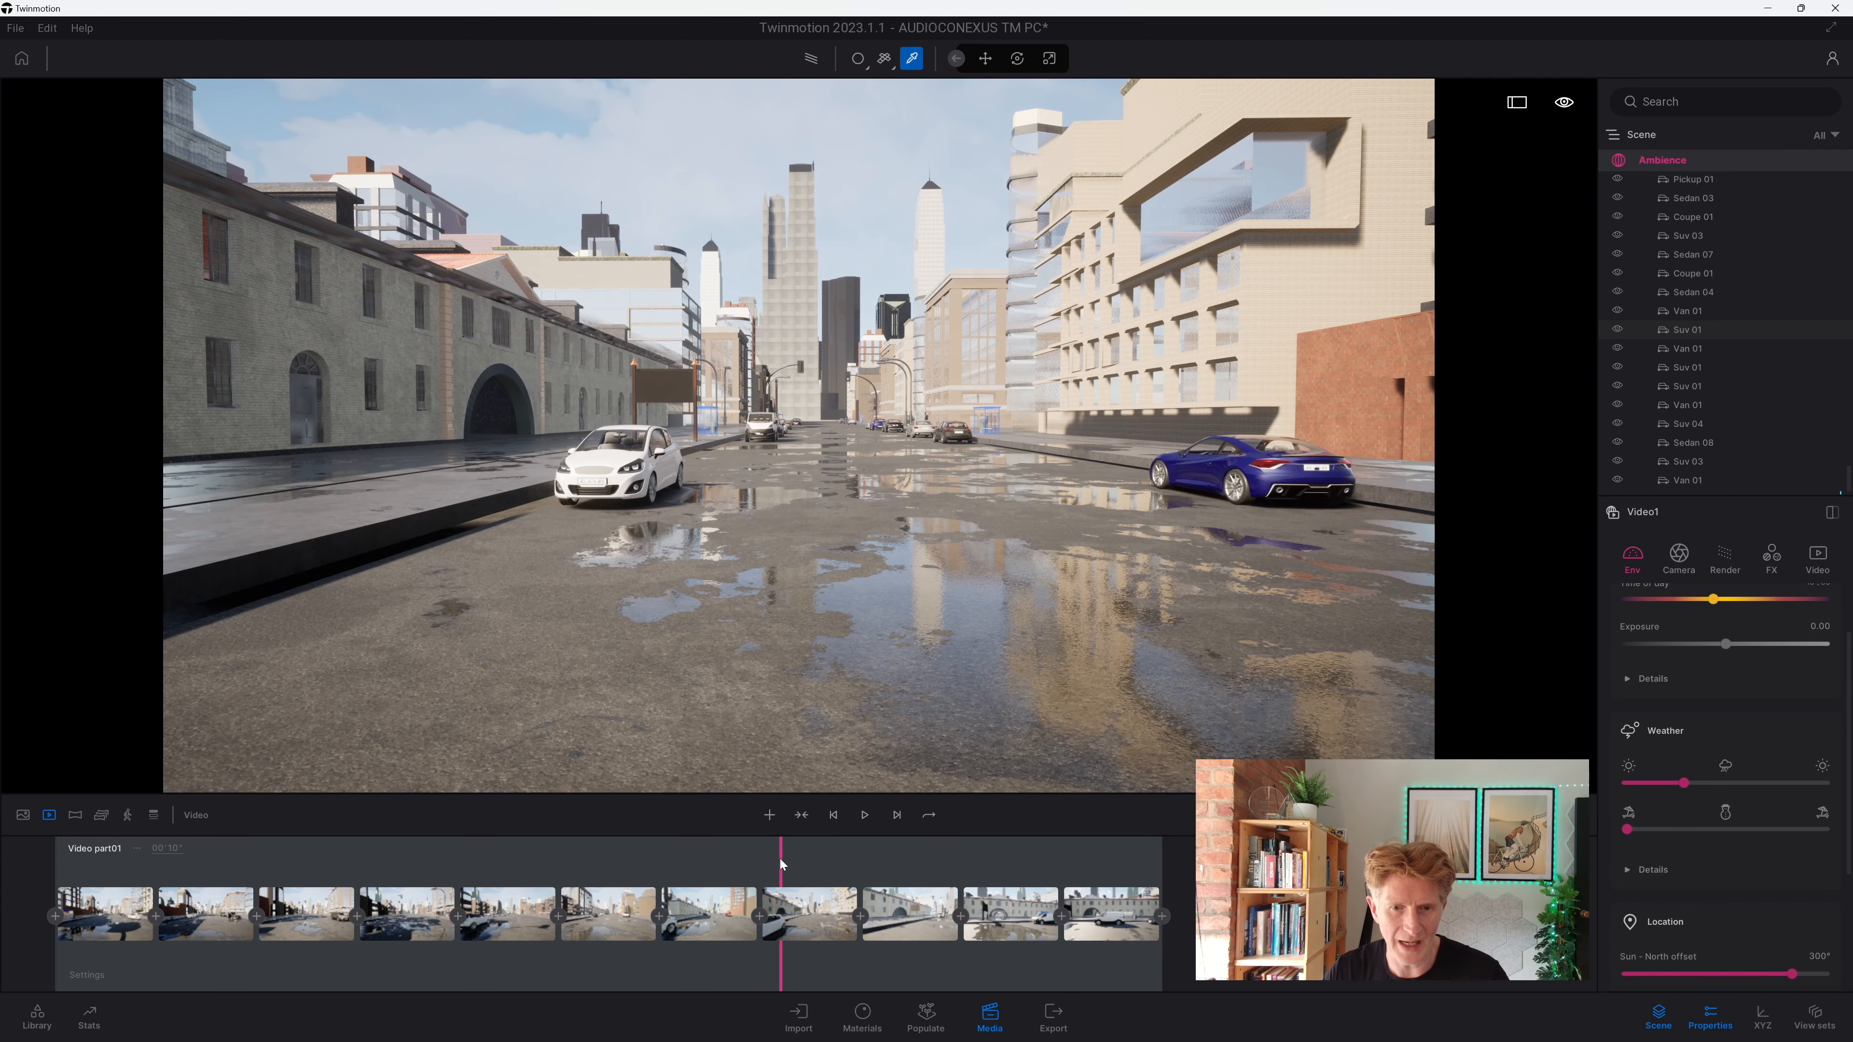
left_click(863, 815)
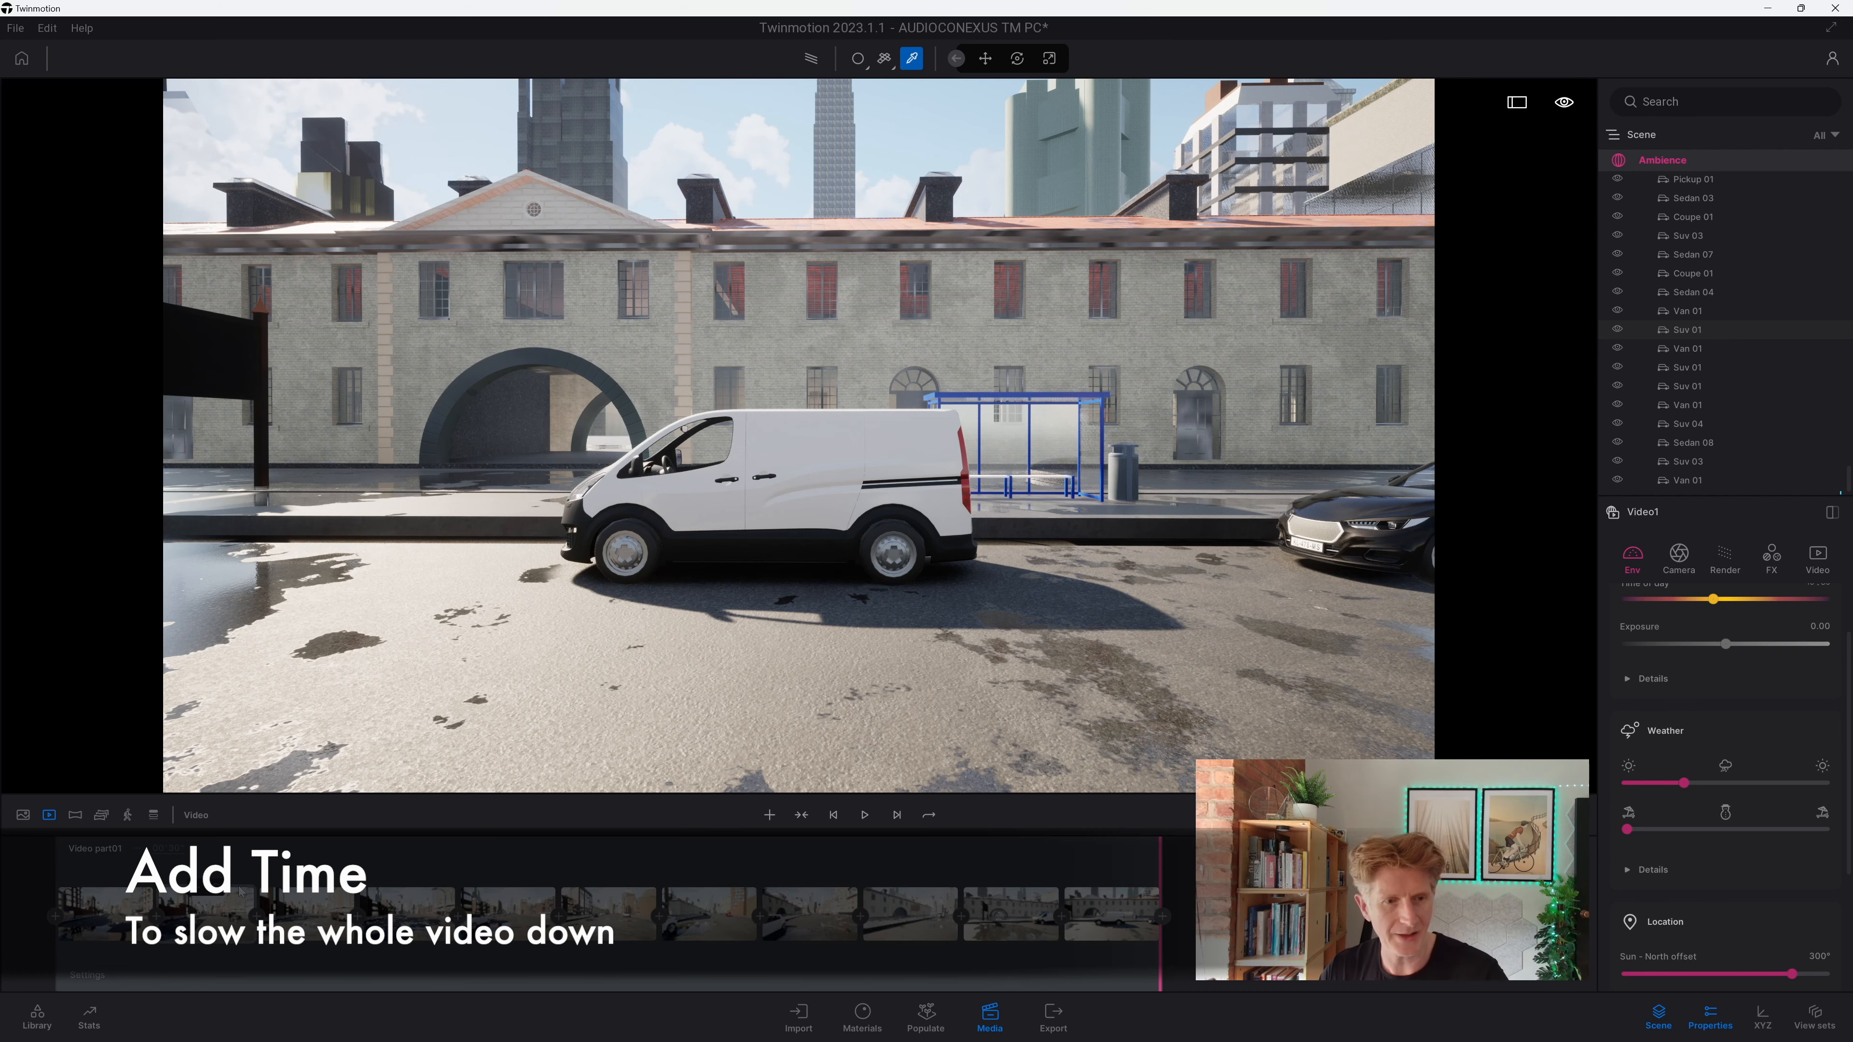
left_click(832, 814)
left_click(865, 814)
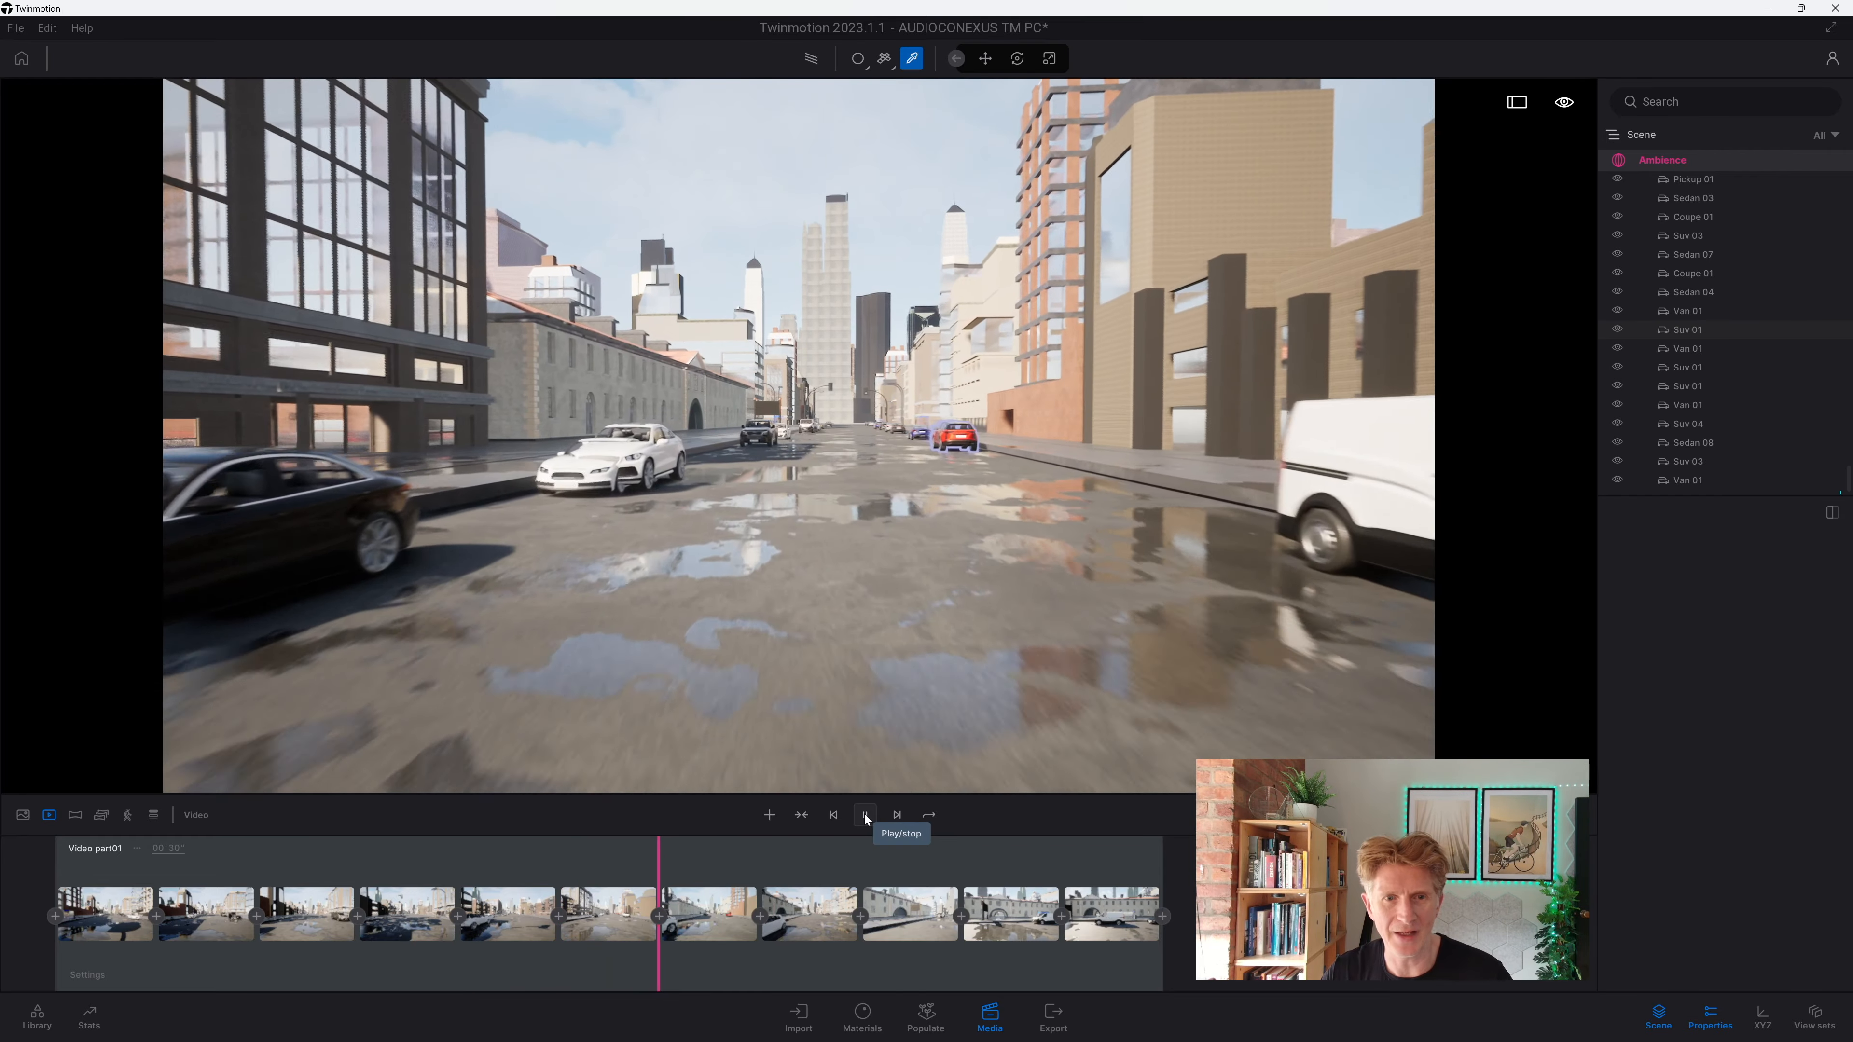
Step: Stop the playback at the overlapping white cars and delete the Suv 03 that intersects the white coupe
left_click(866, 815)
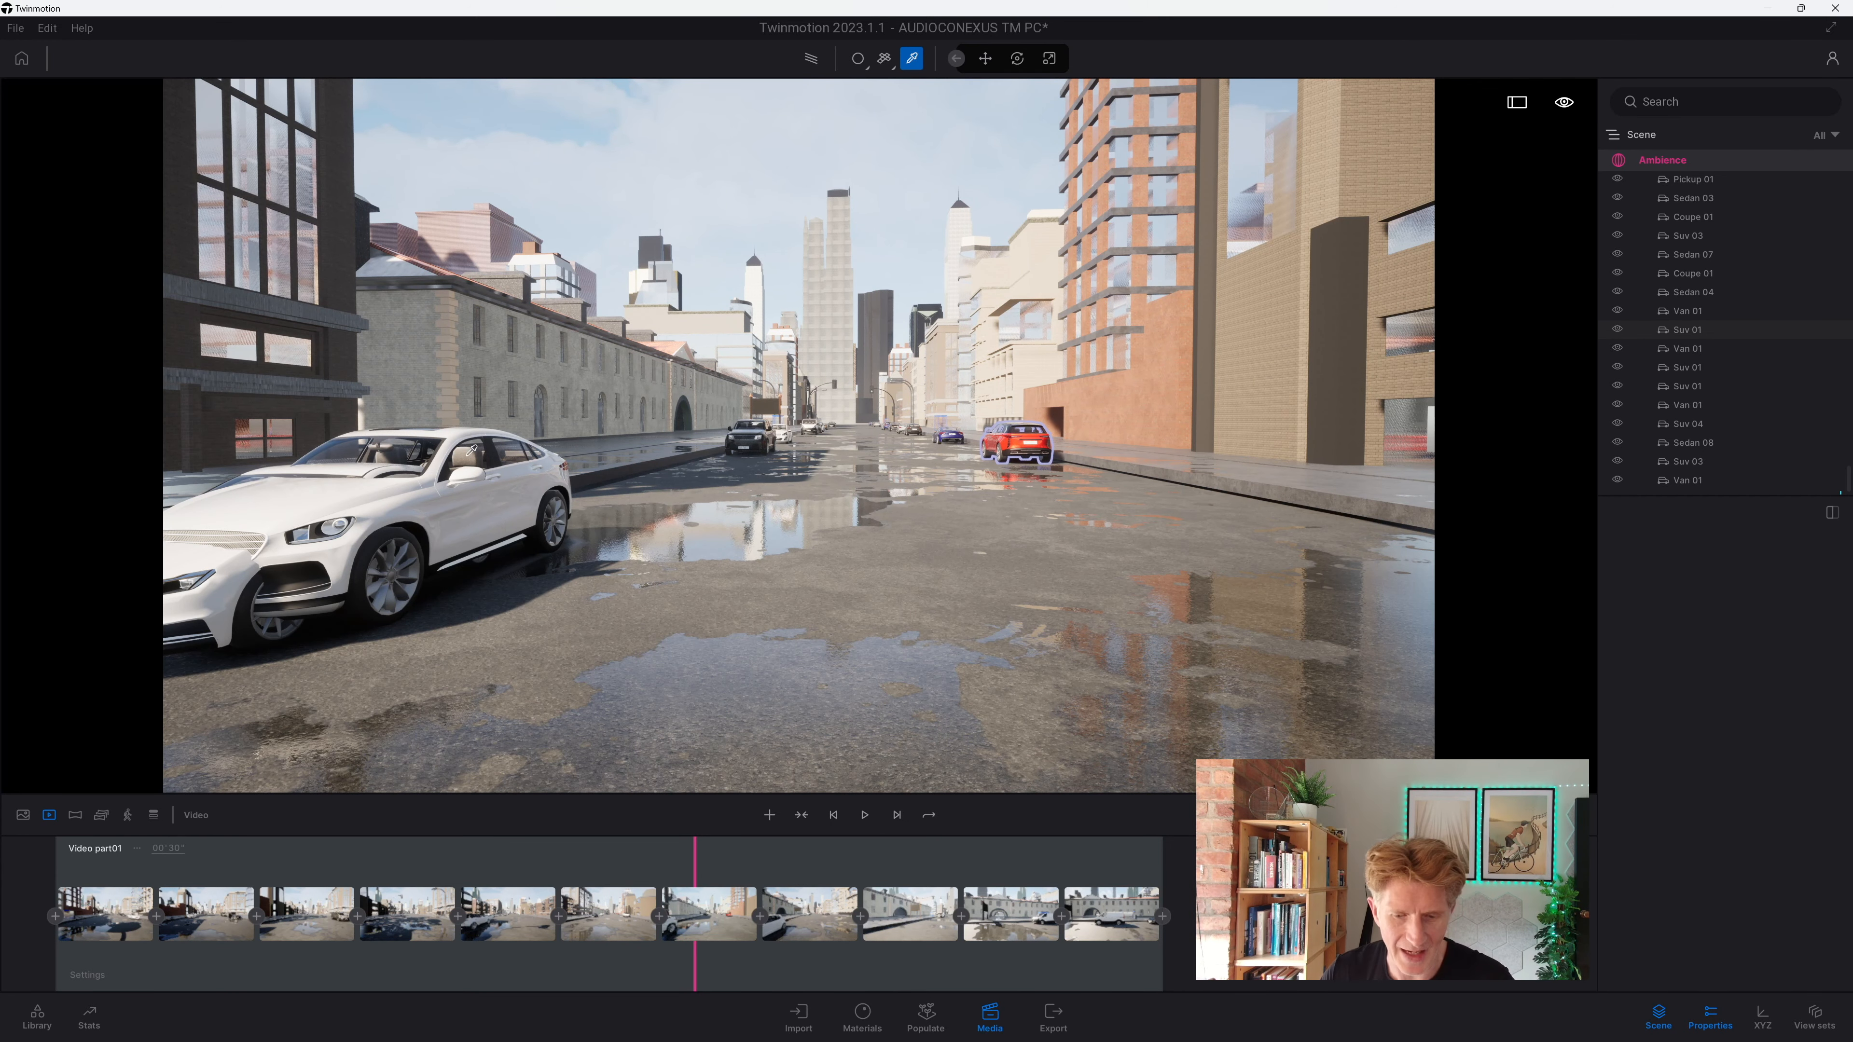
left_click(460, 513)
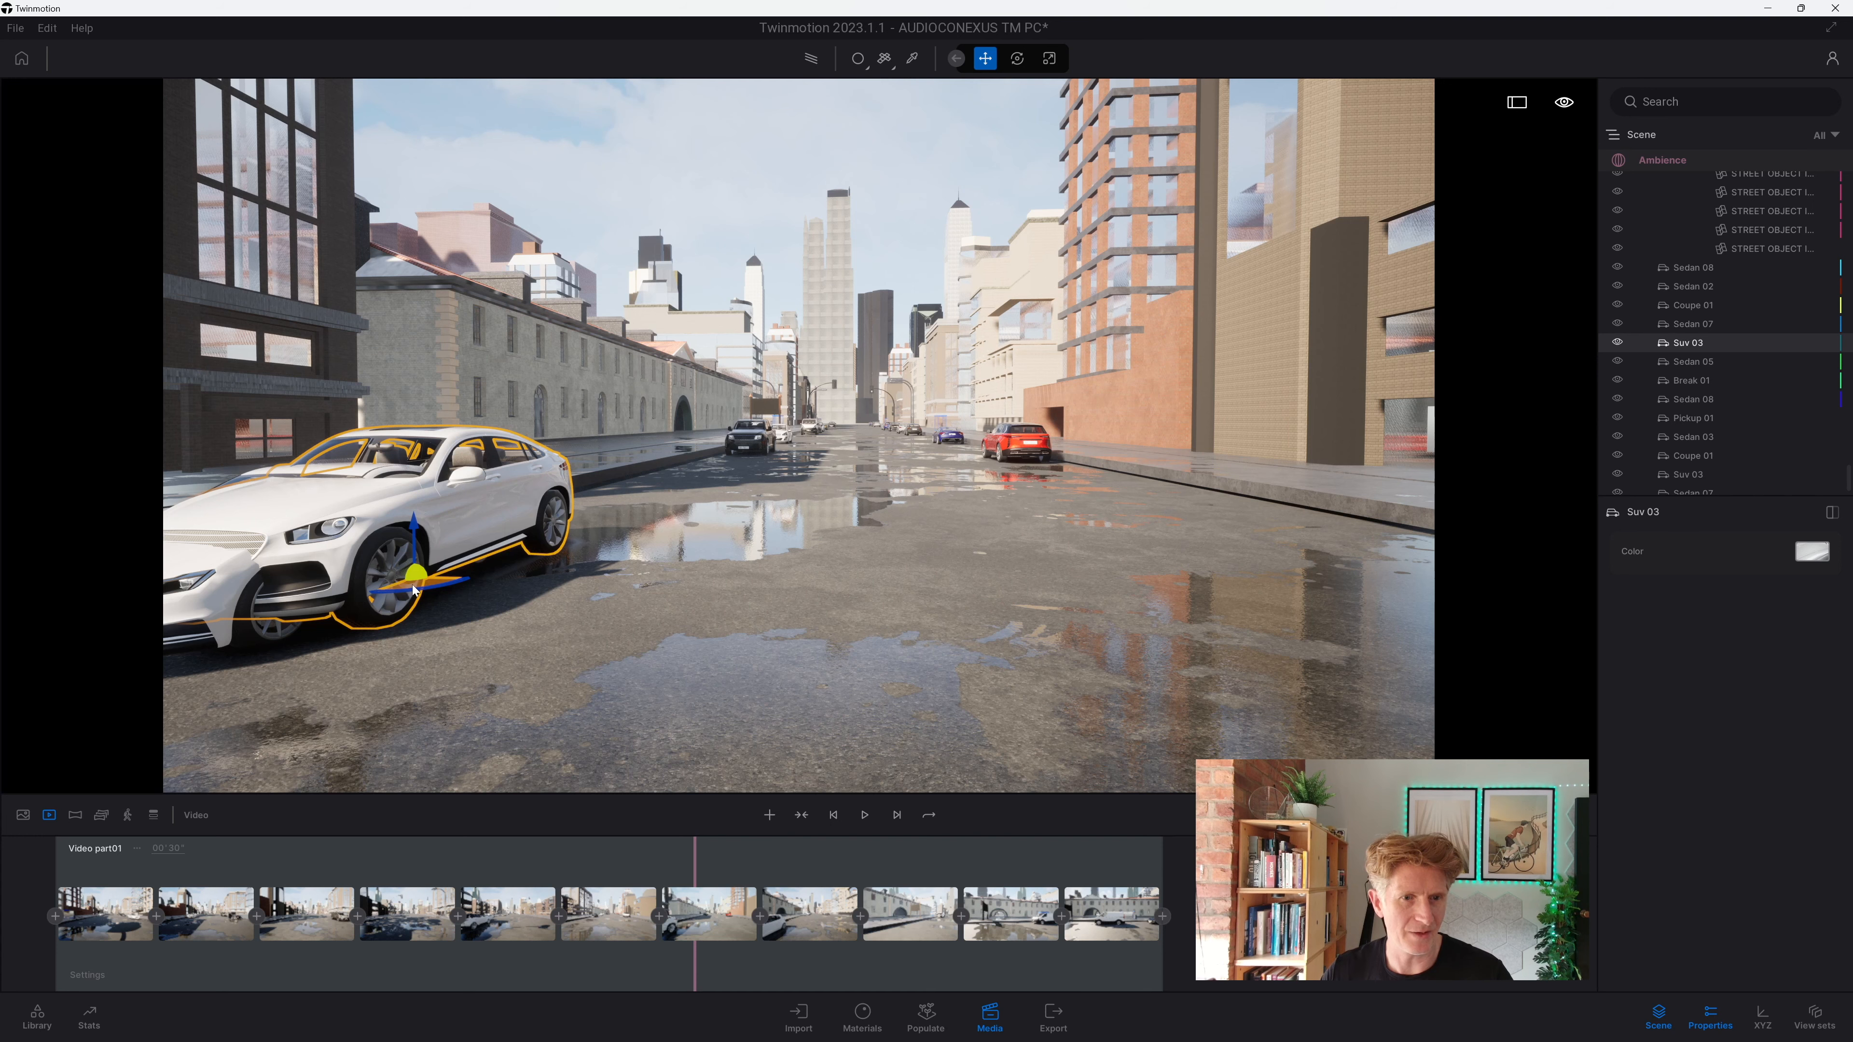
key("Delete")
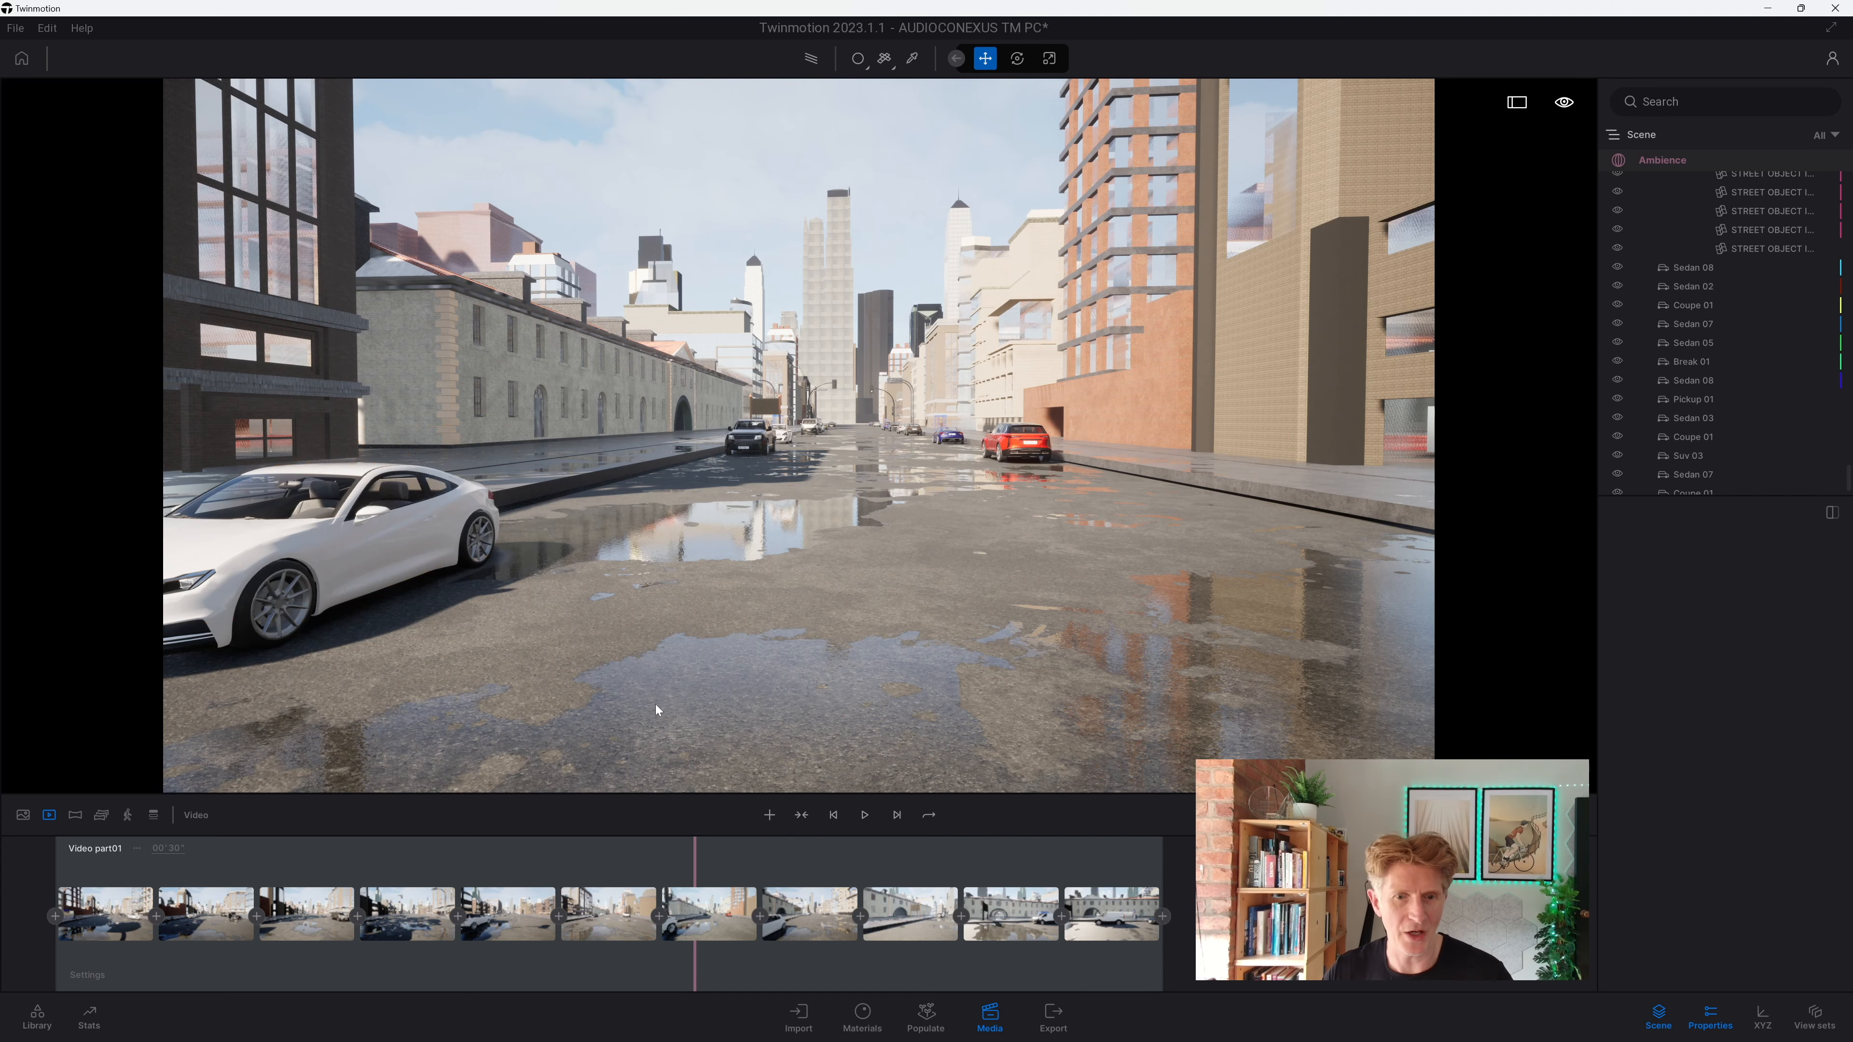
Step: Play on to the video's end and add a twelfth keyframe further along, between the black sedan and white coupe
left_click(867, 814)
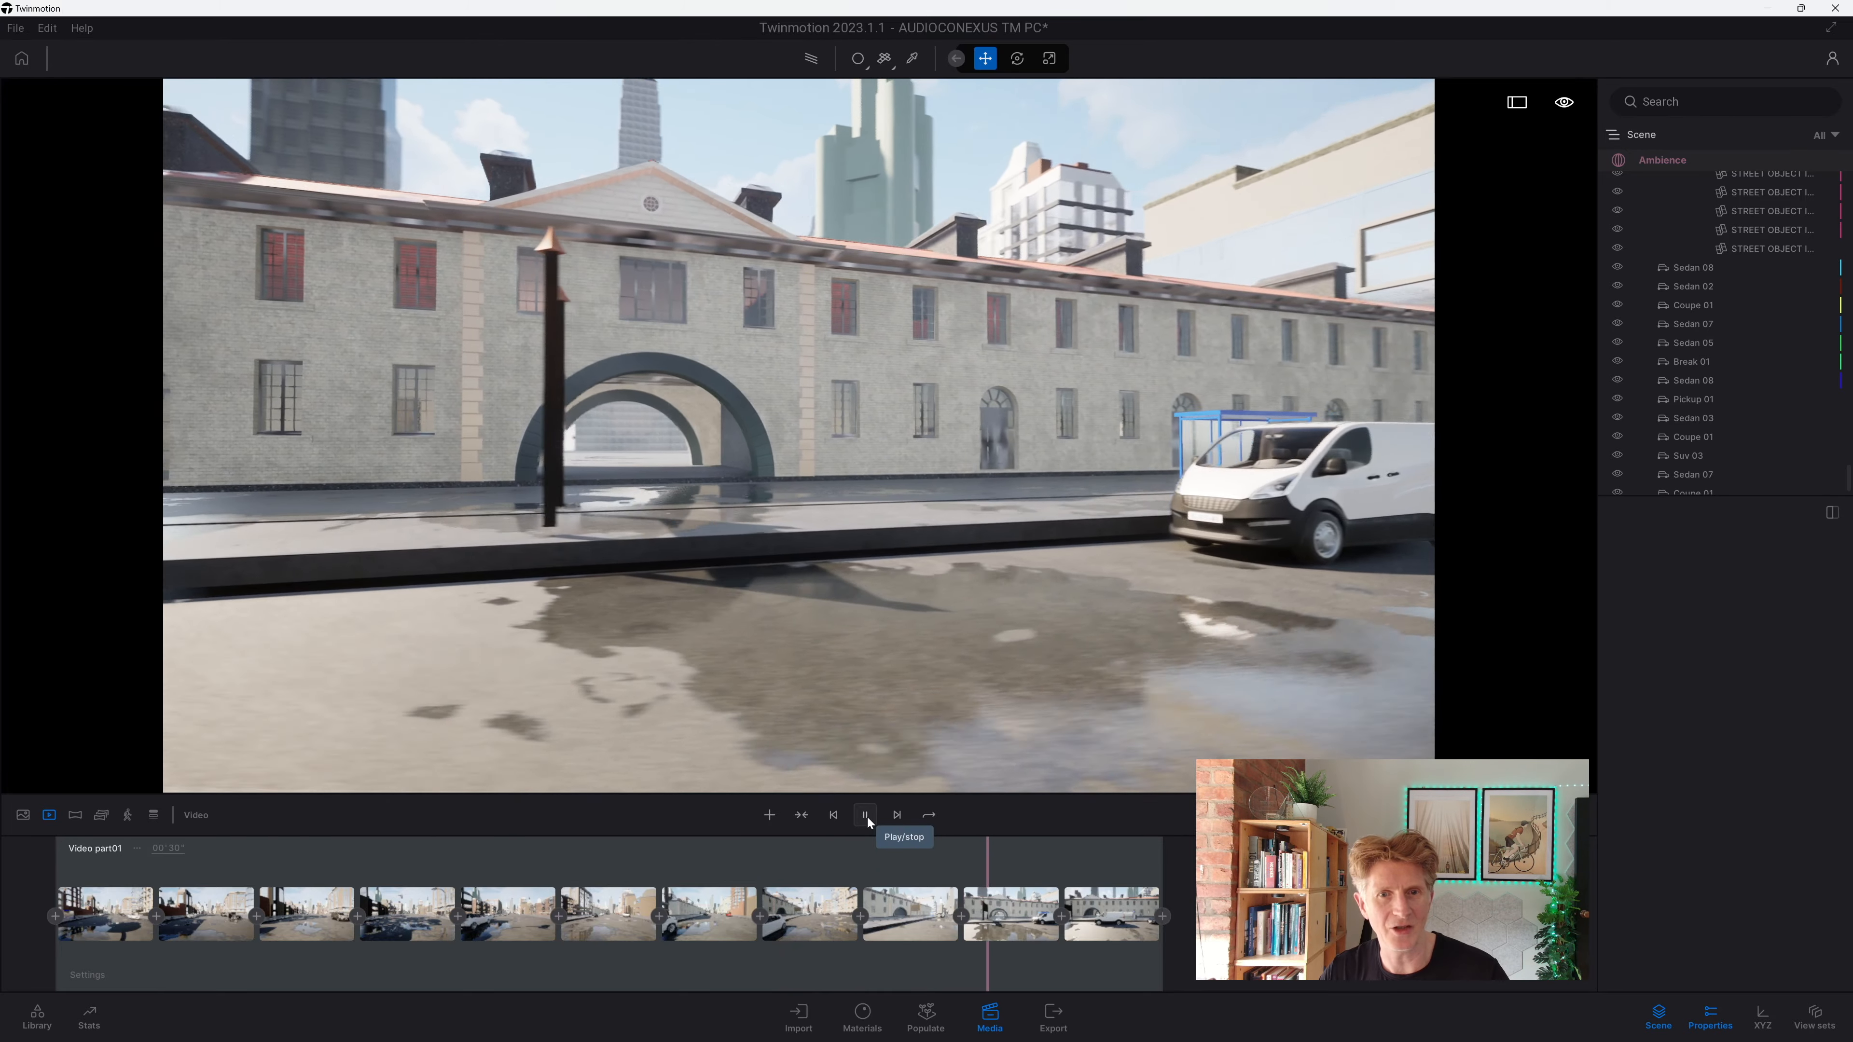
left_click(895, 816)
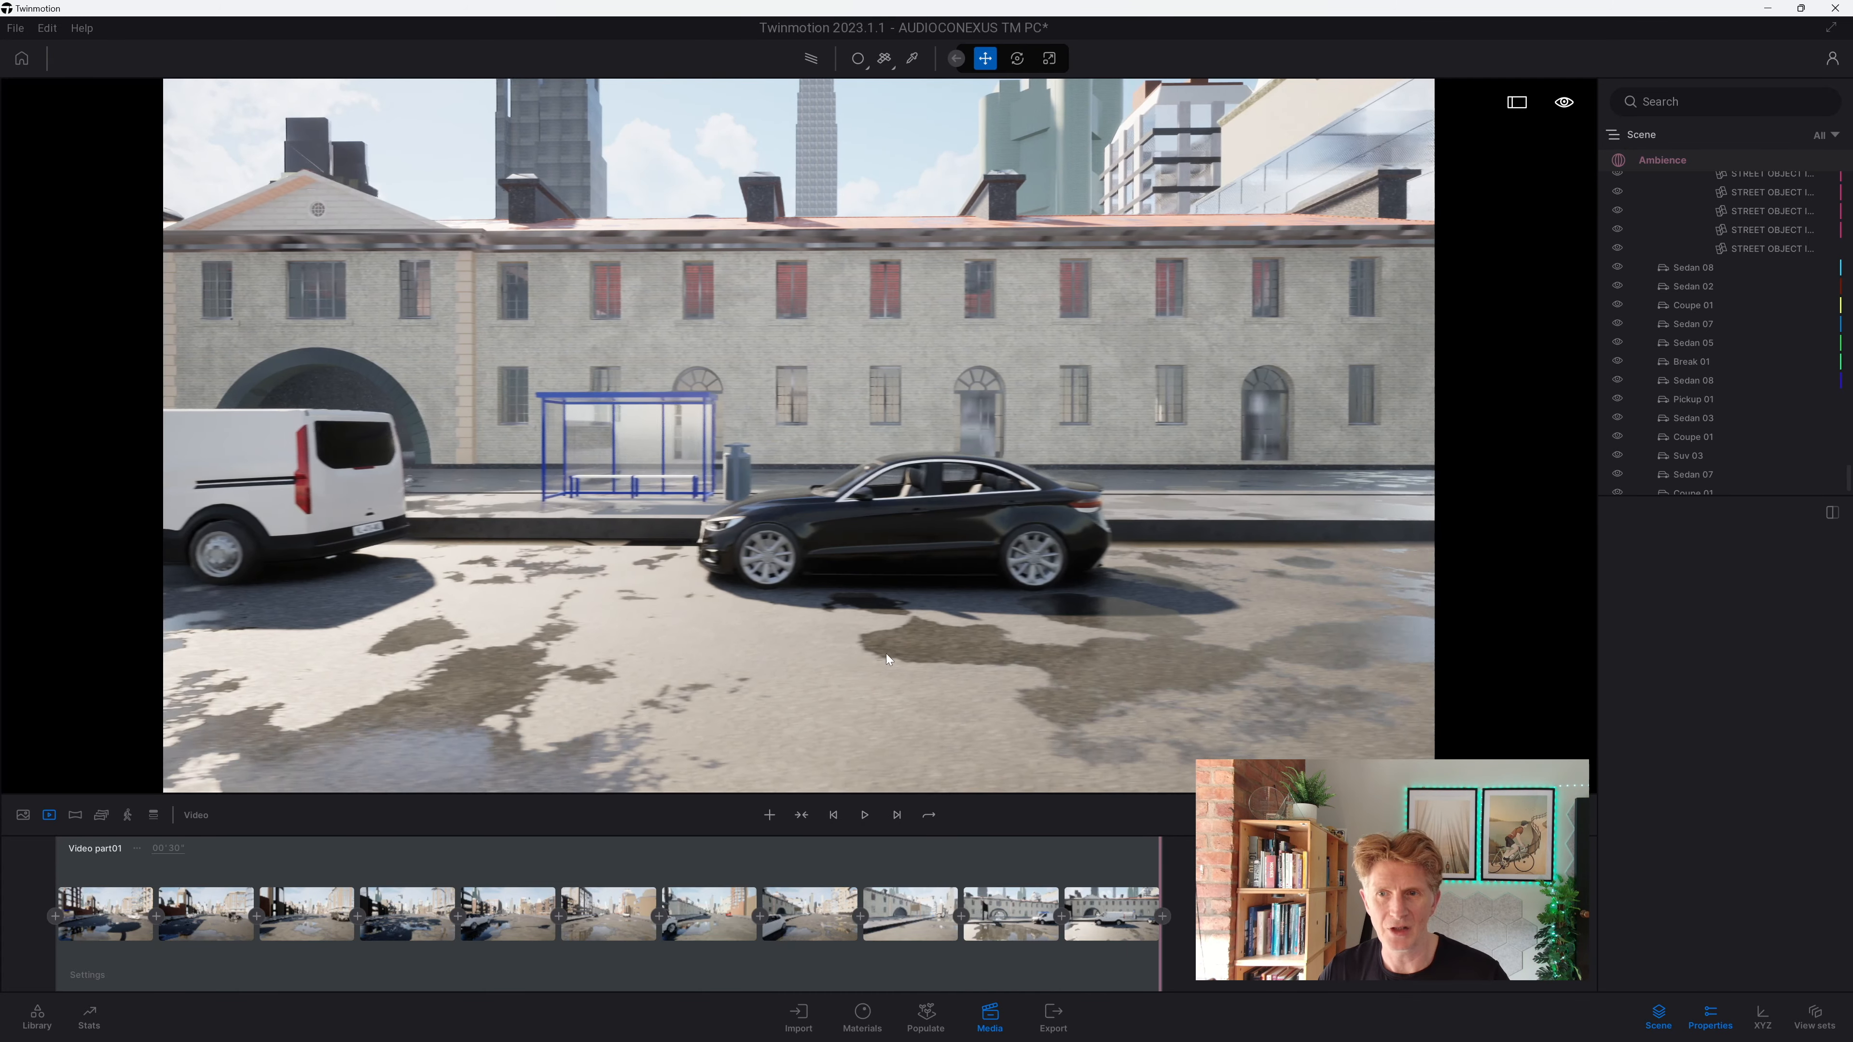
key("d")
right_click_drag(887, 652, 880, 642)
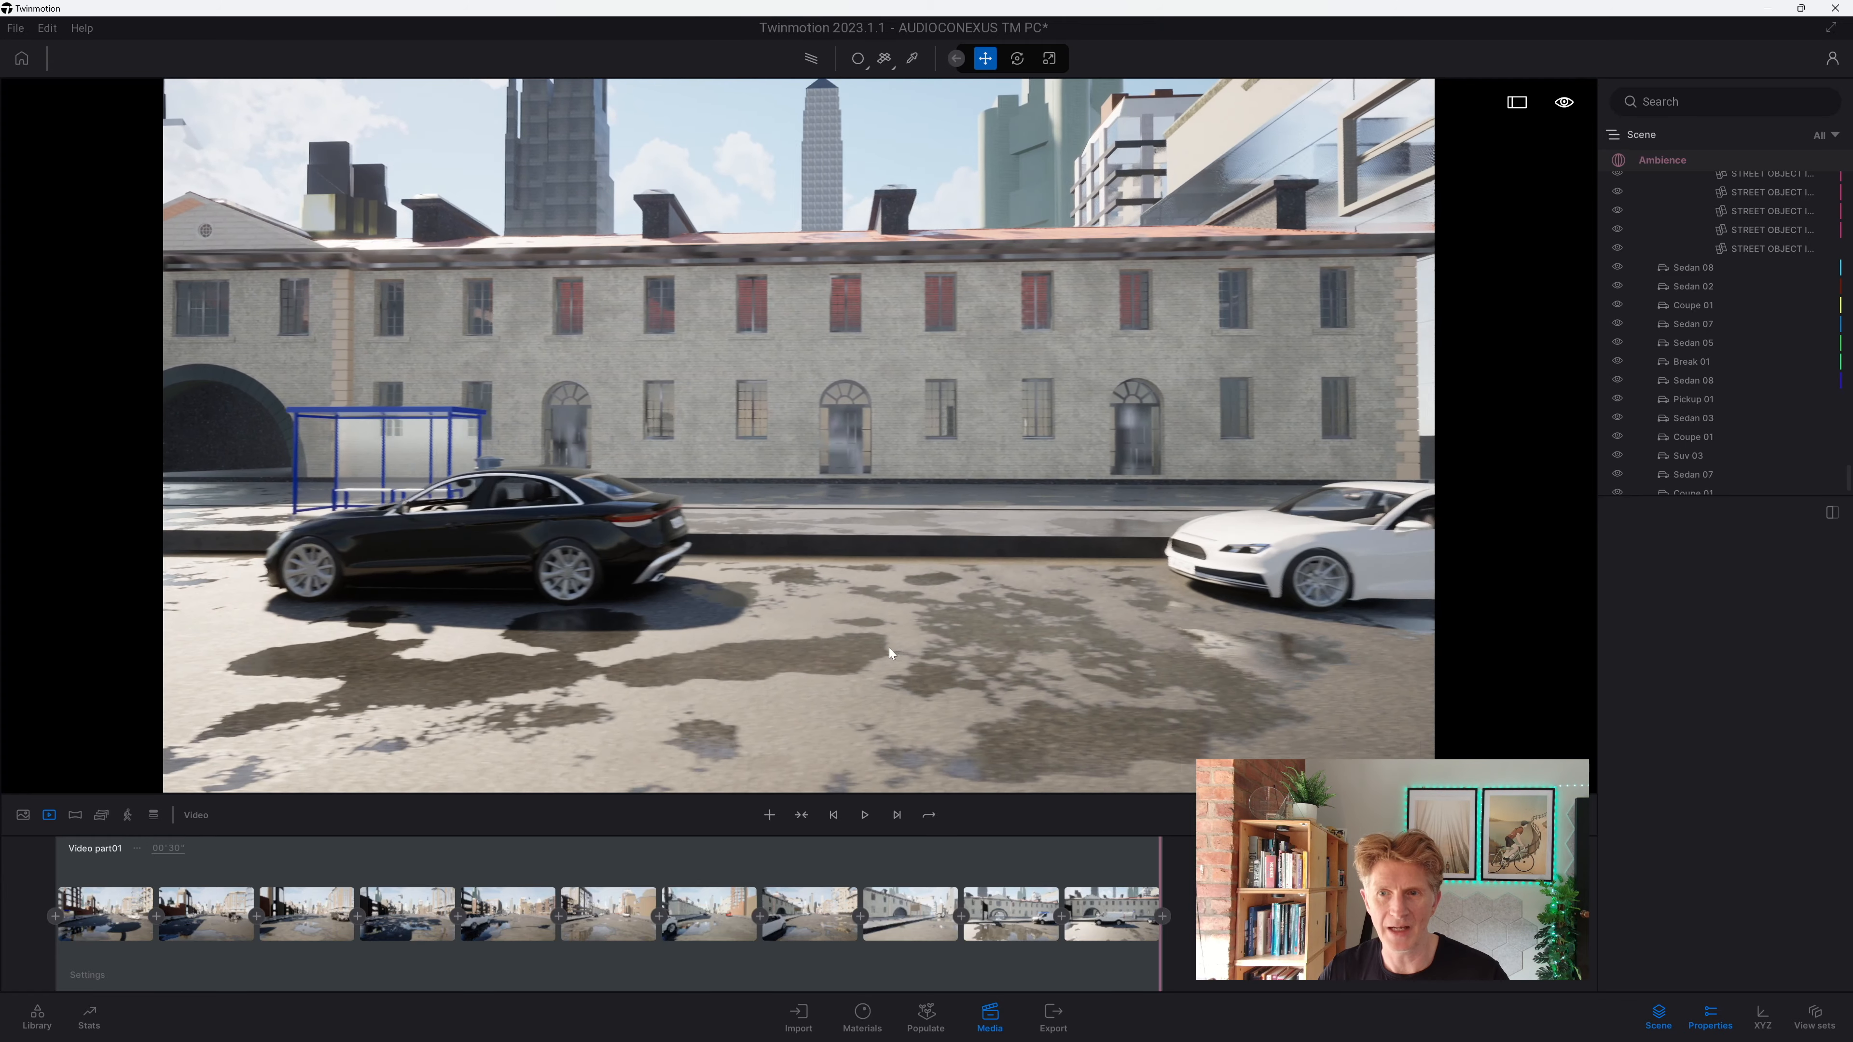
left_click(1163, 918)
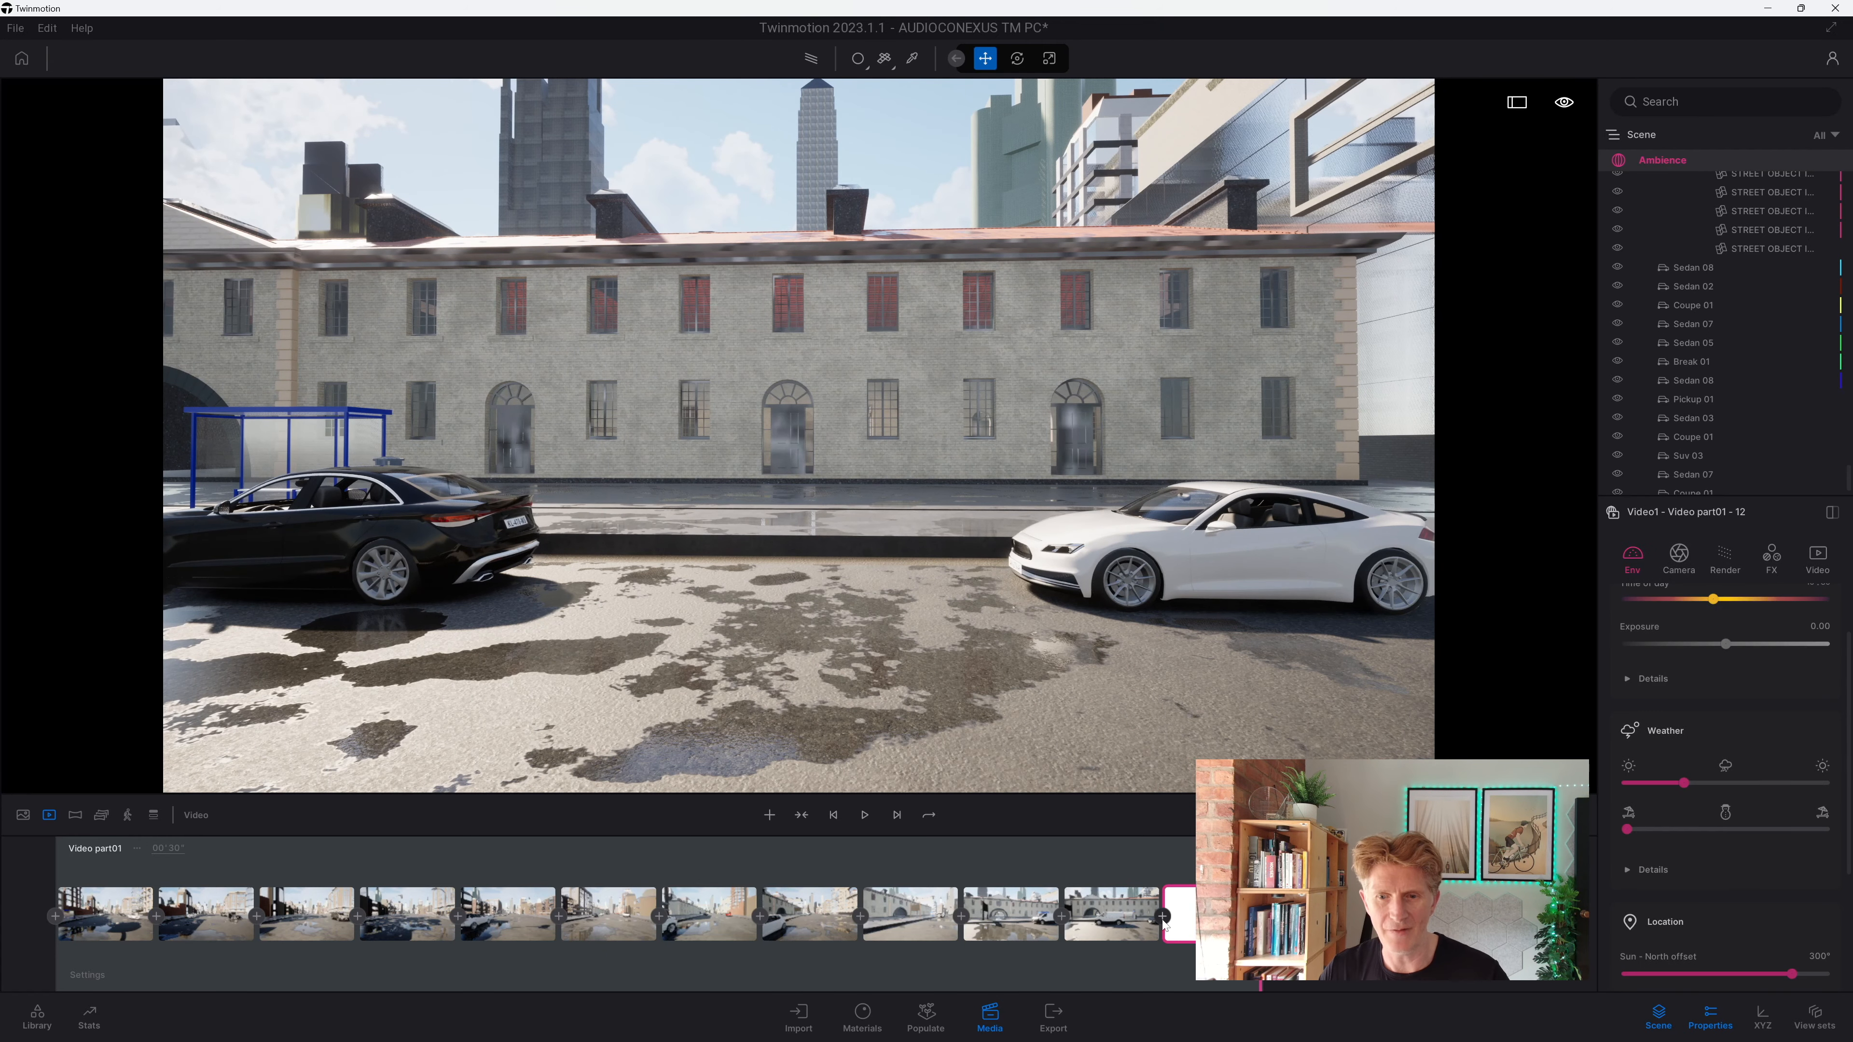
Step: Move the camera sideways past the white coupe and teal hatchback, turning it back down the street, and add a thirteenth keyframe
key("d")
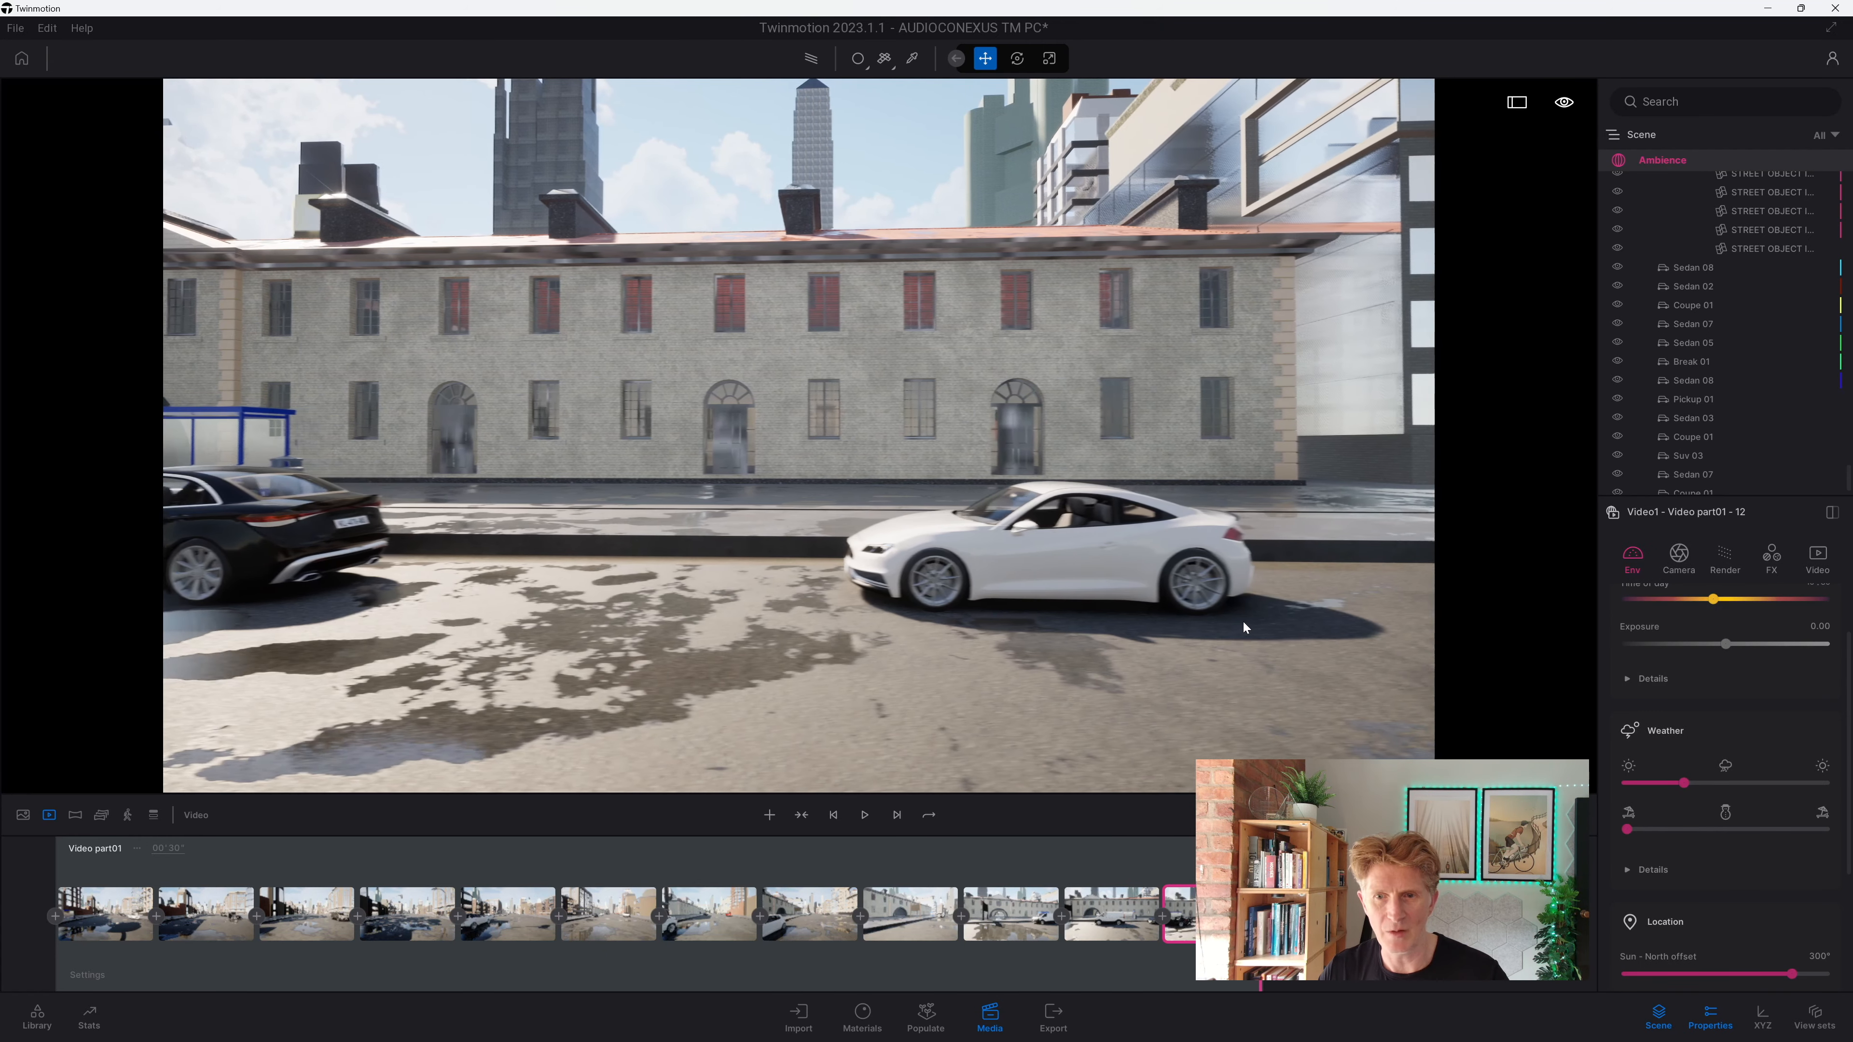
key("d")
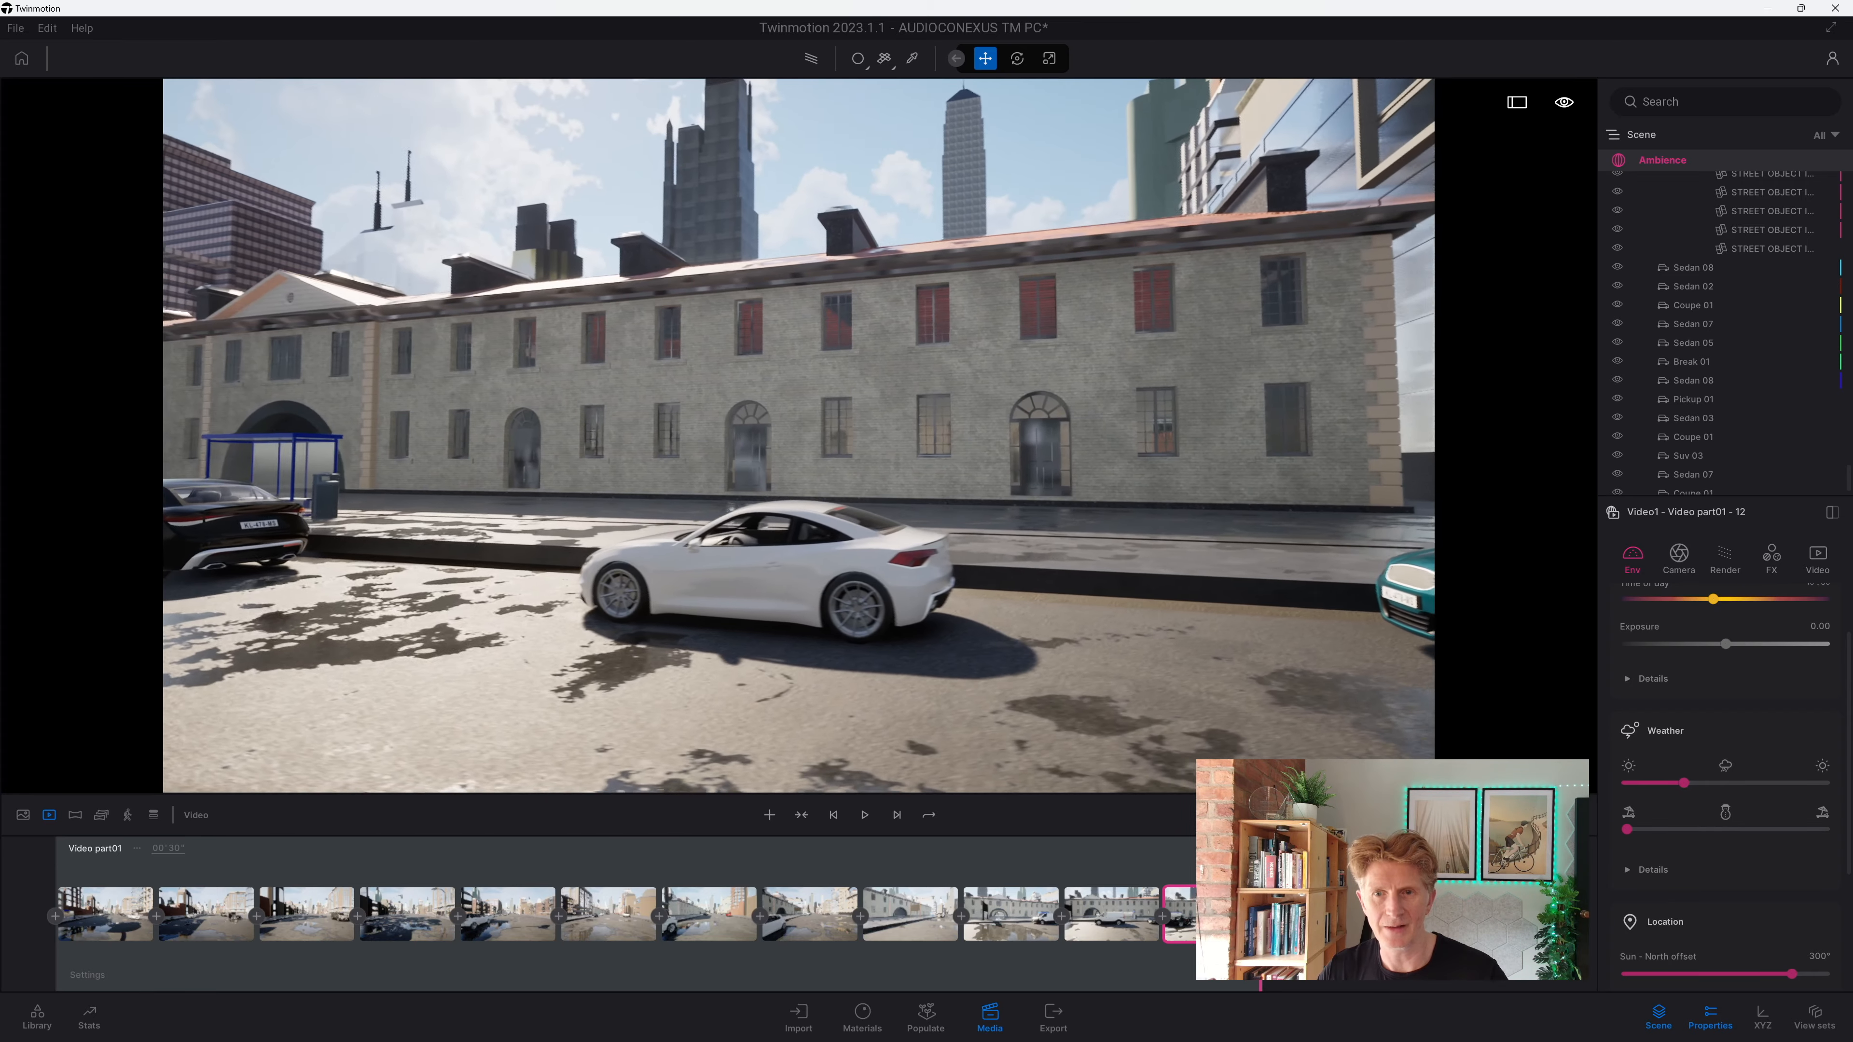
key("d")
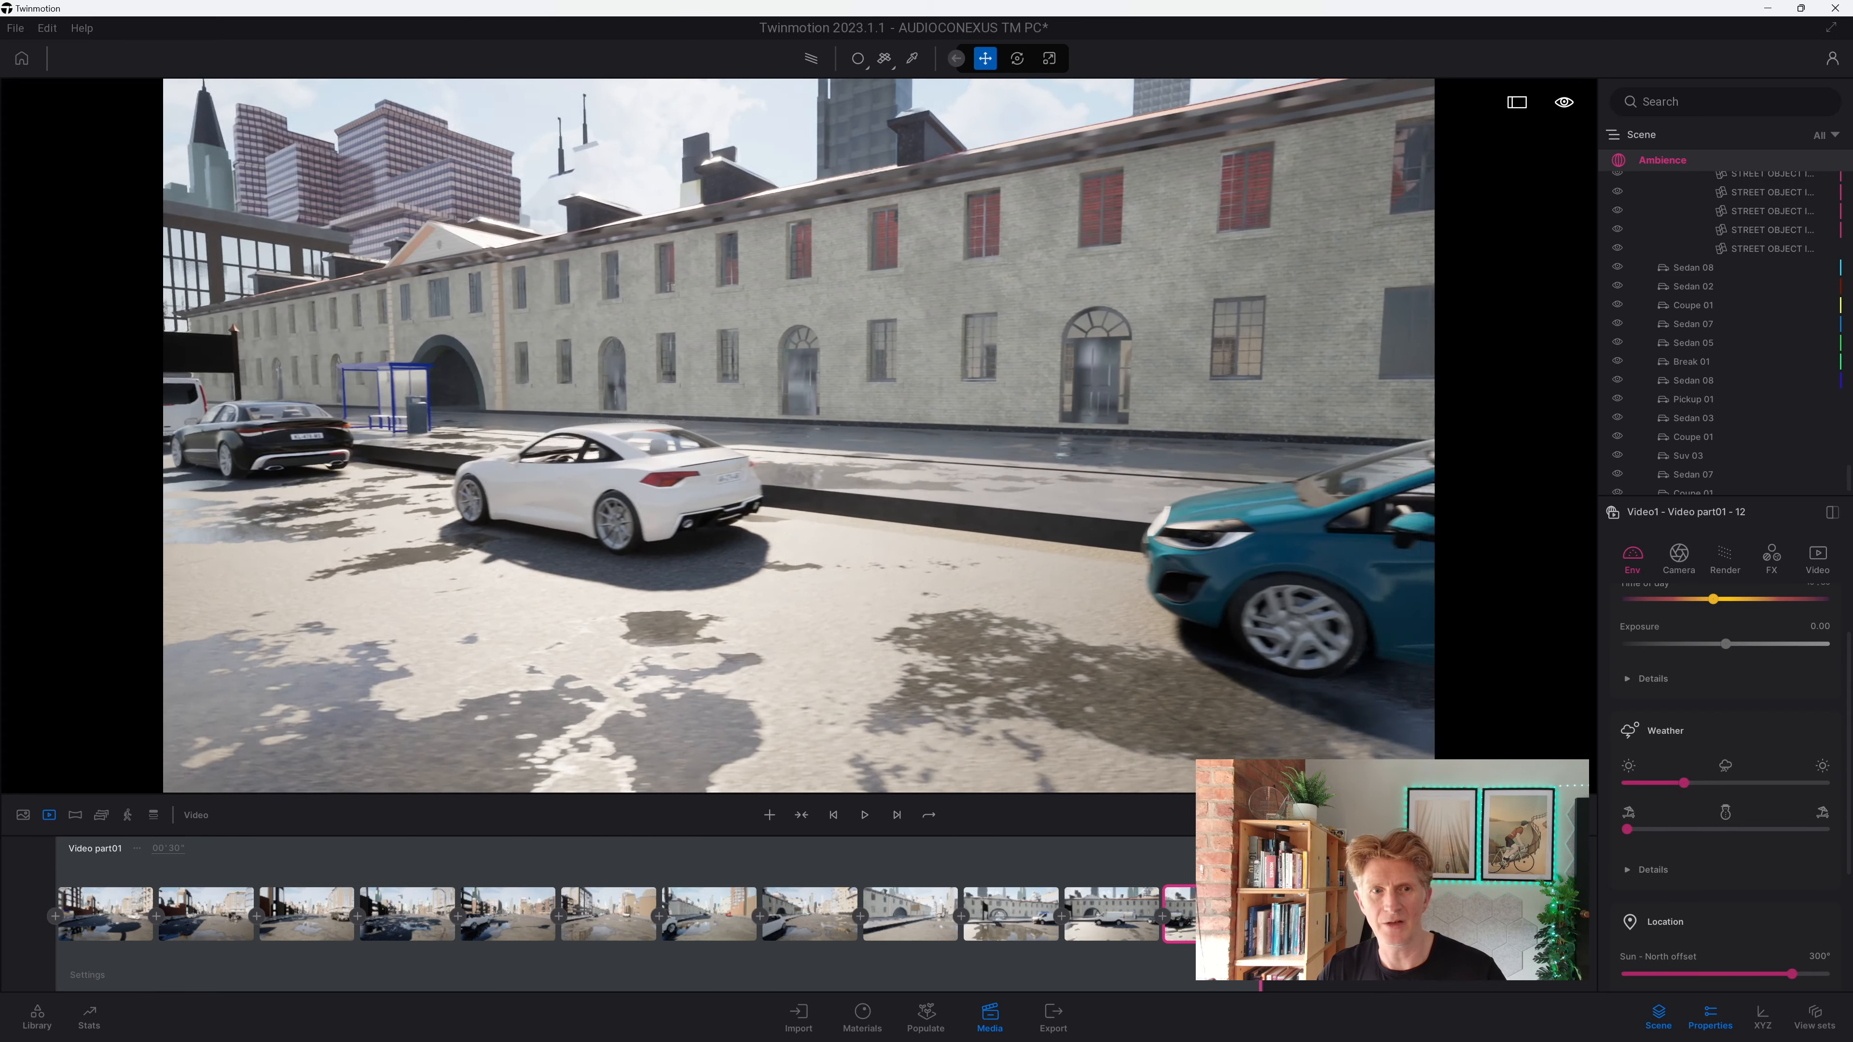
key("d")
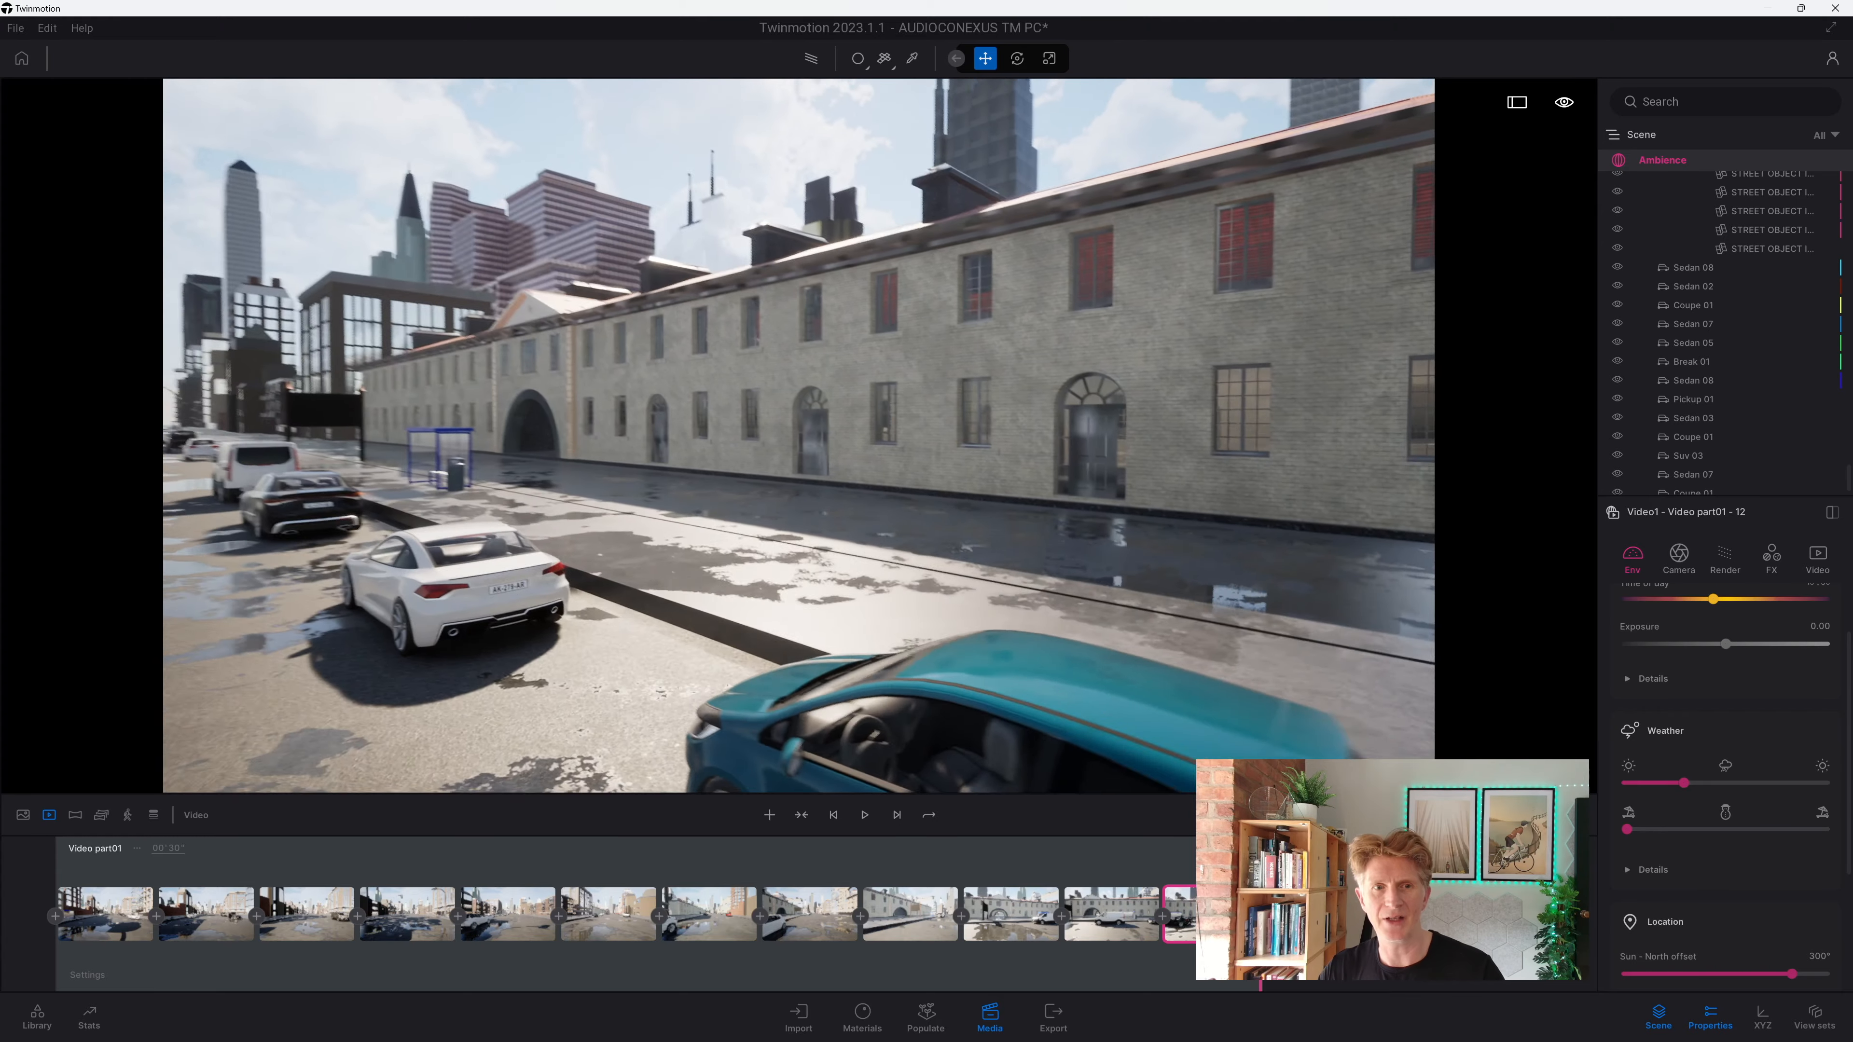
key("d")
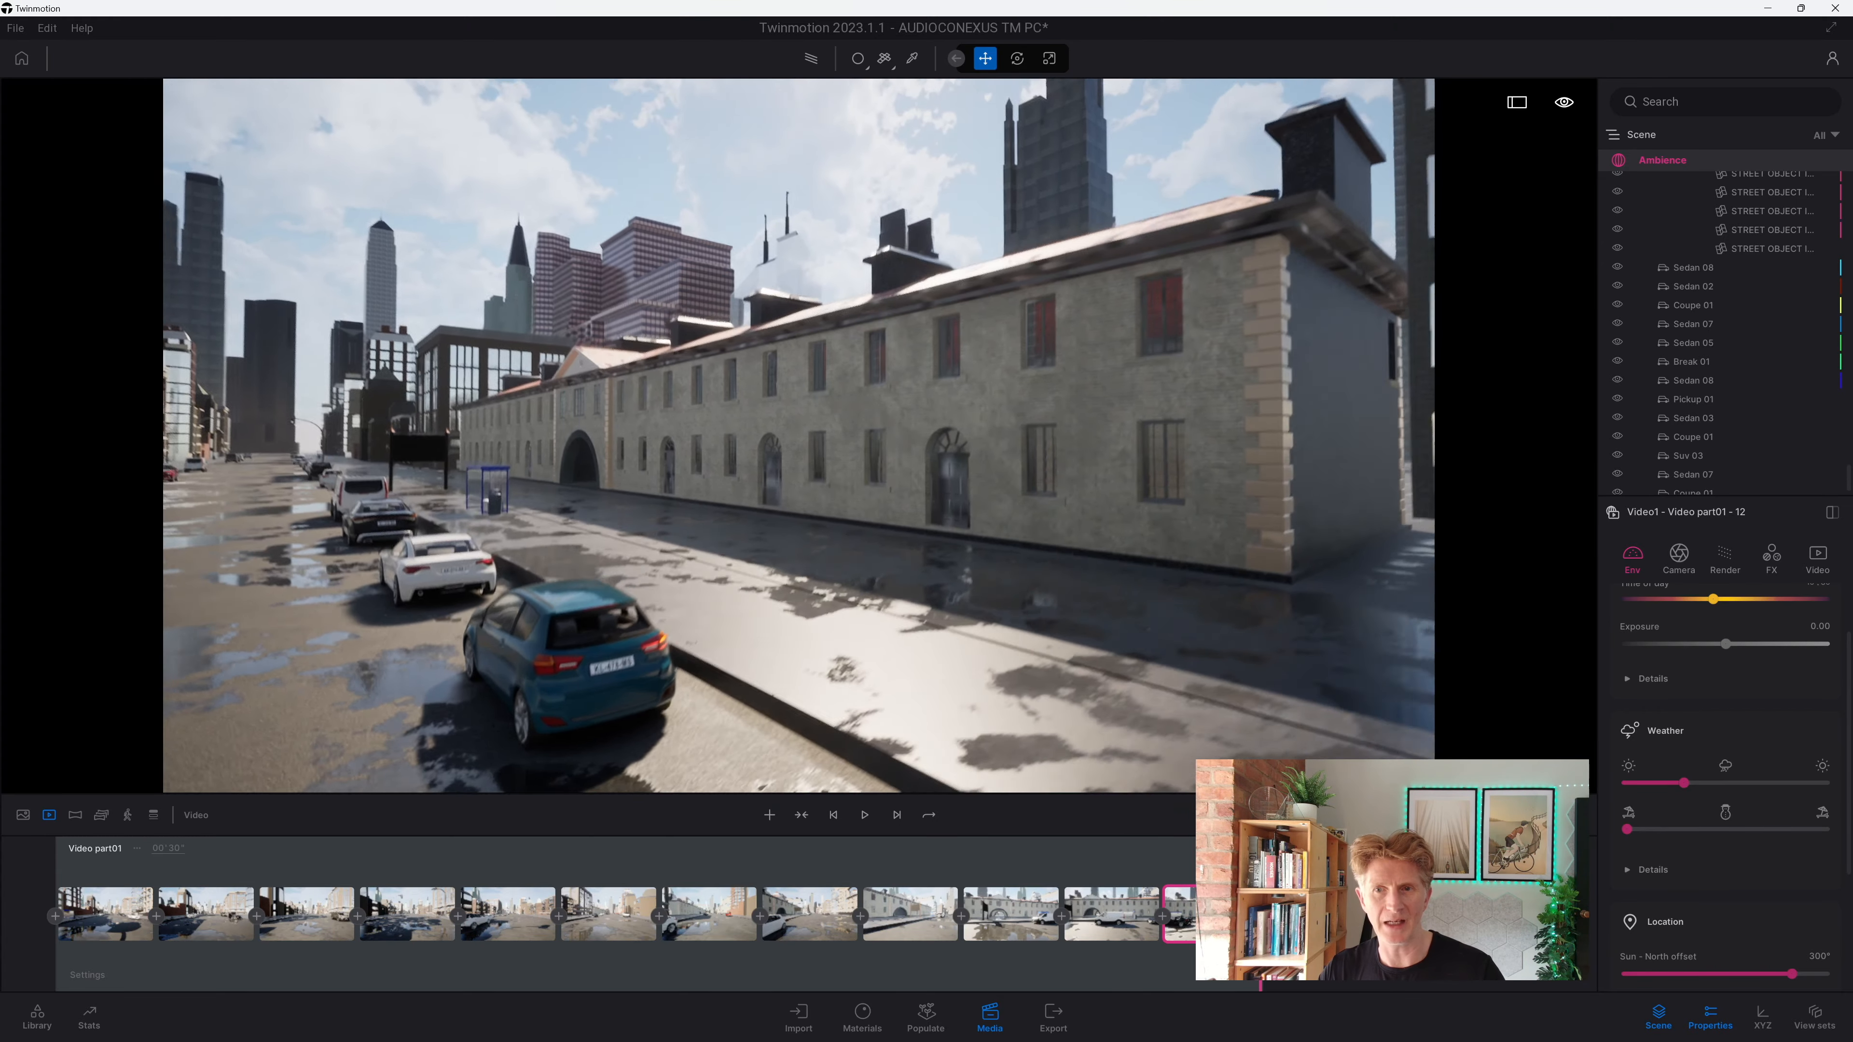
key("d")
right_click_drag(1247, 622, 1229, 622)
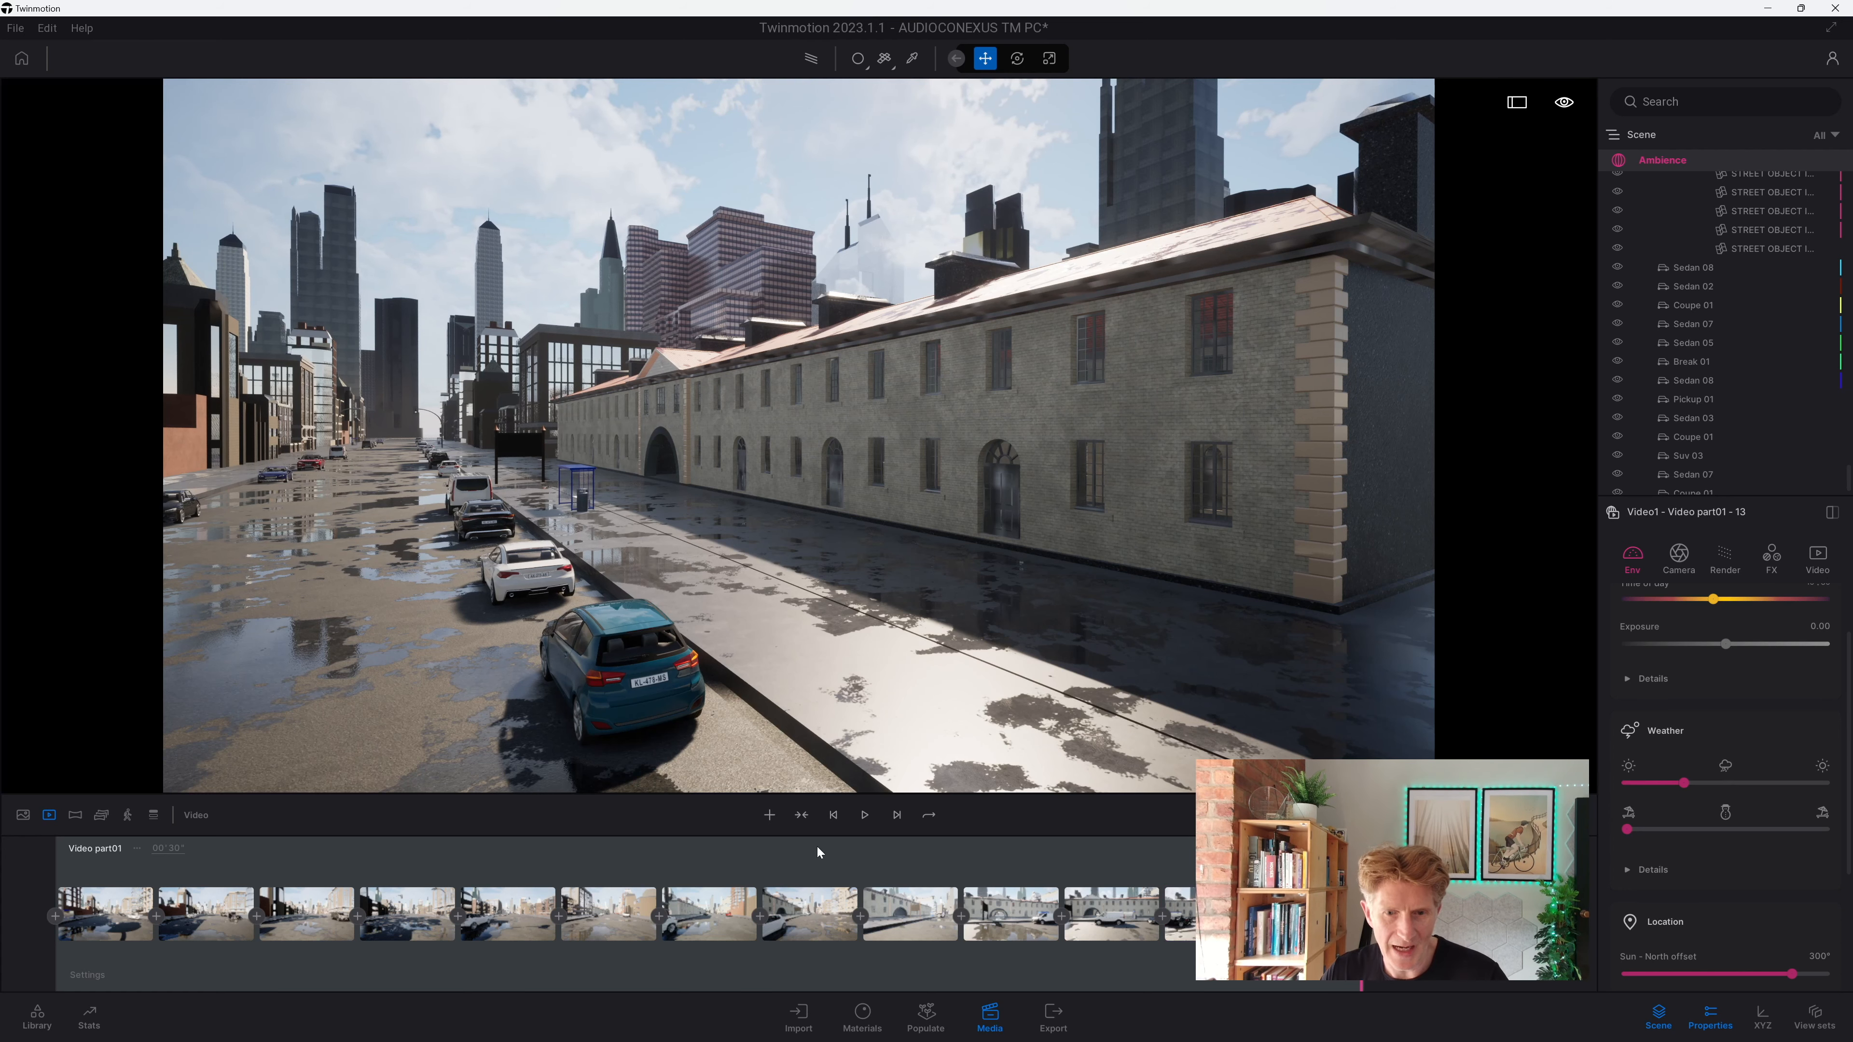
Step: Play back the whole street video to check the camera path, stopping at the last view beside the teal hatchback
left_click(747, 856)
left_click(866, 815)
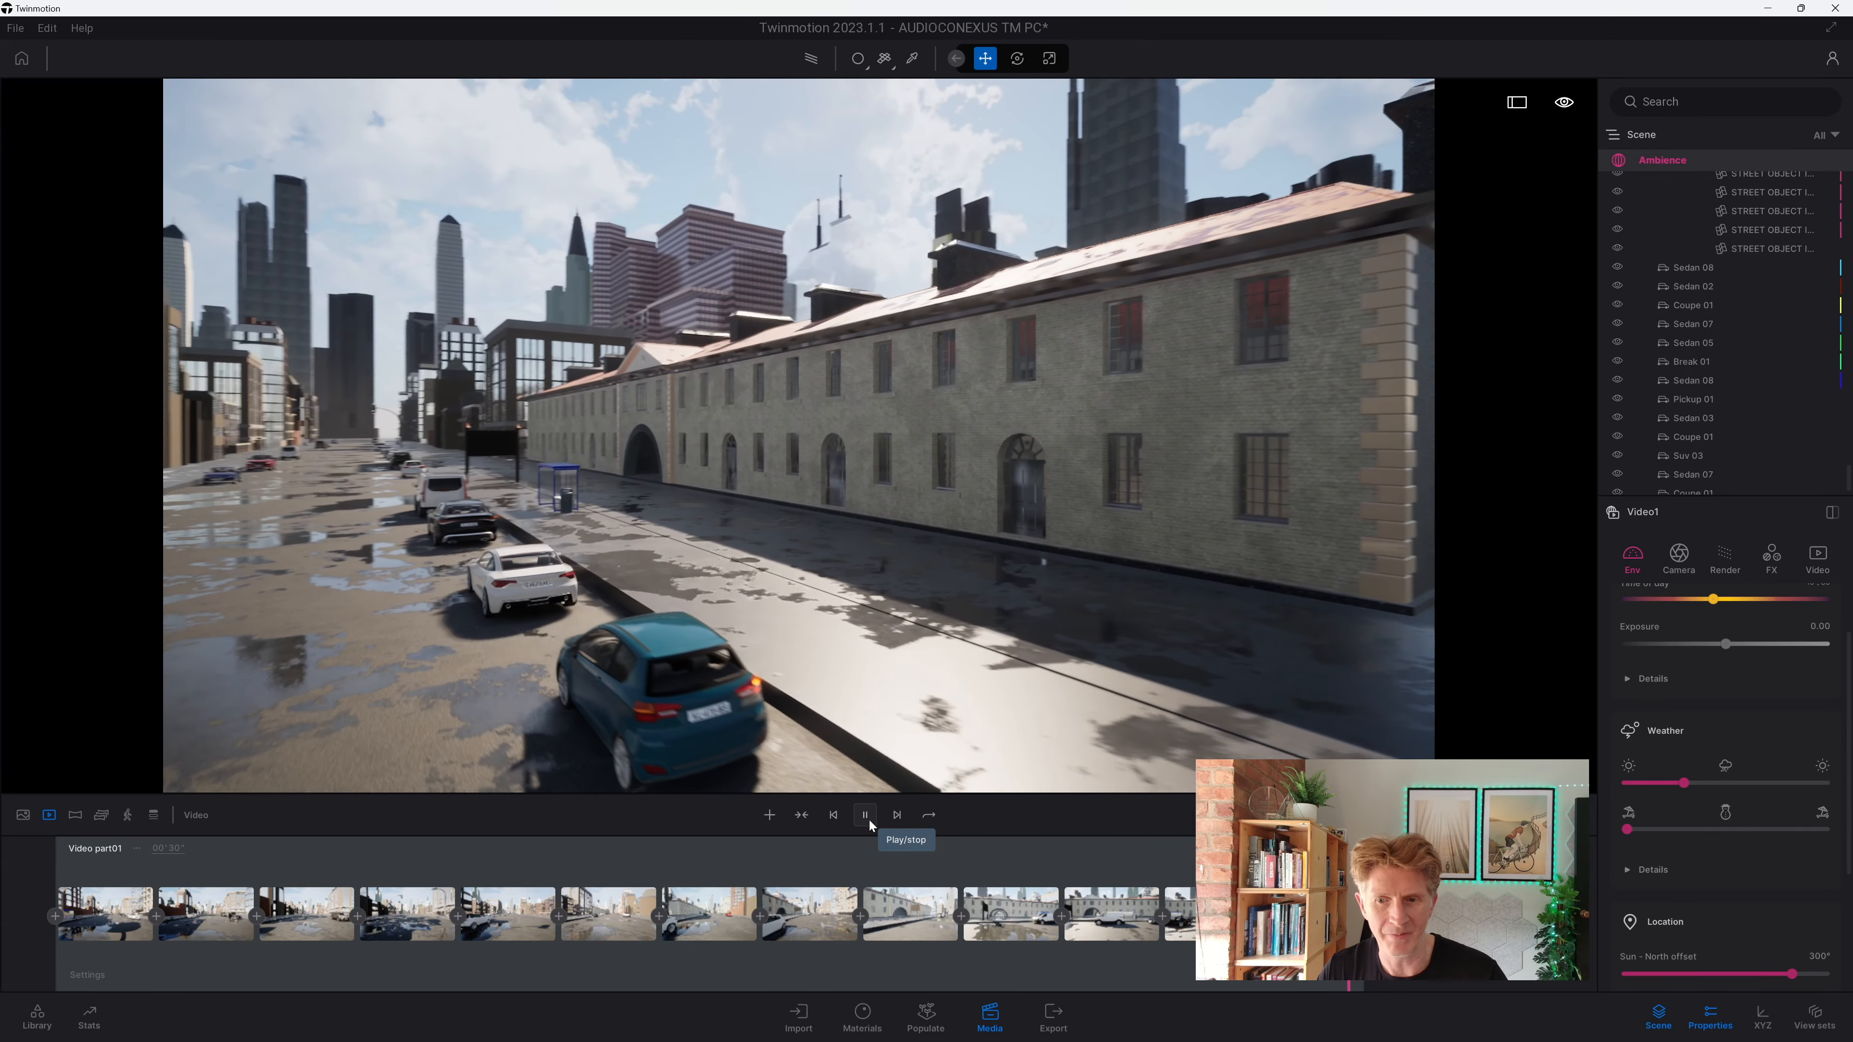
left_click(869, 819)
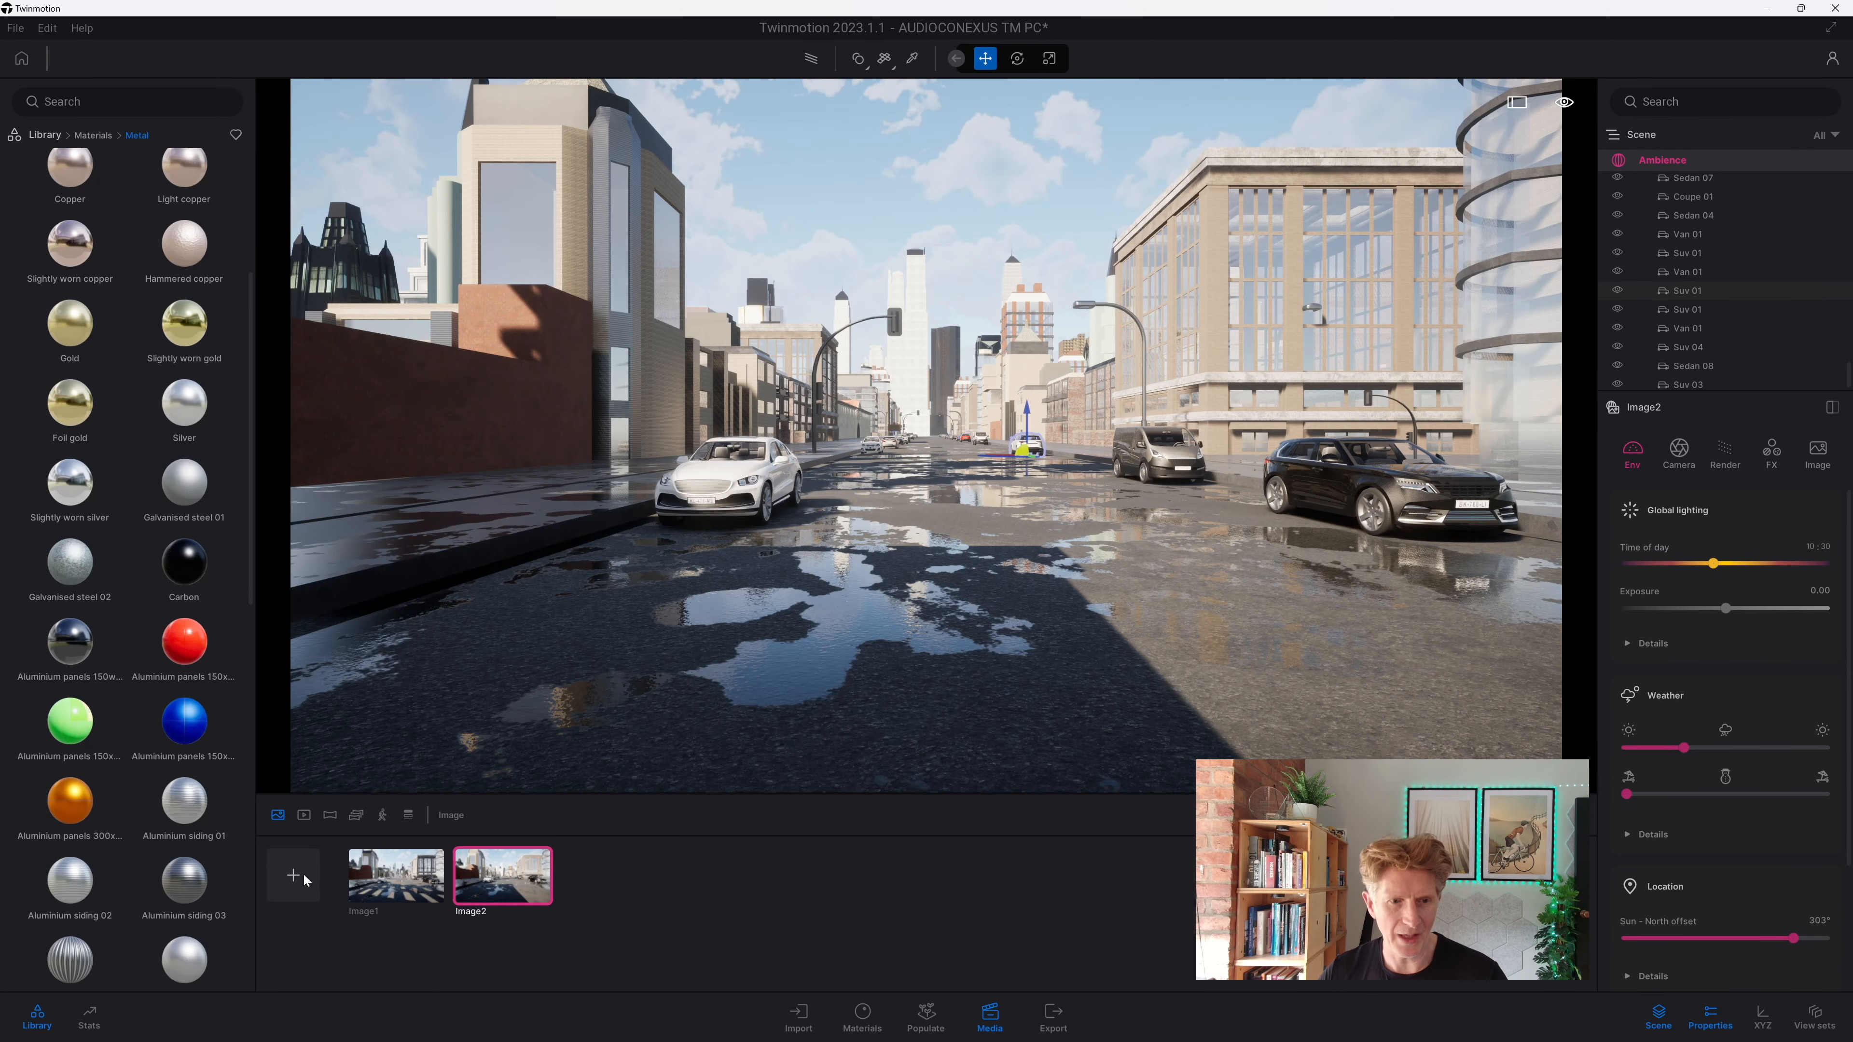
Step: Create a third image from the current street view and enable its HDRI environment
left_click(304, 876)
scroll(1666, 857, "down", 3)
left_click(1661, 850)
scroll(1657, 885, "down", 1)
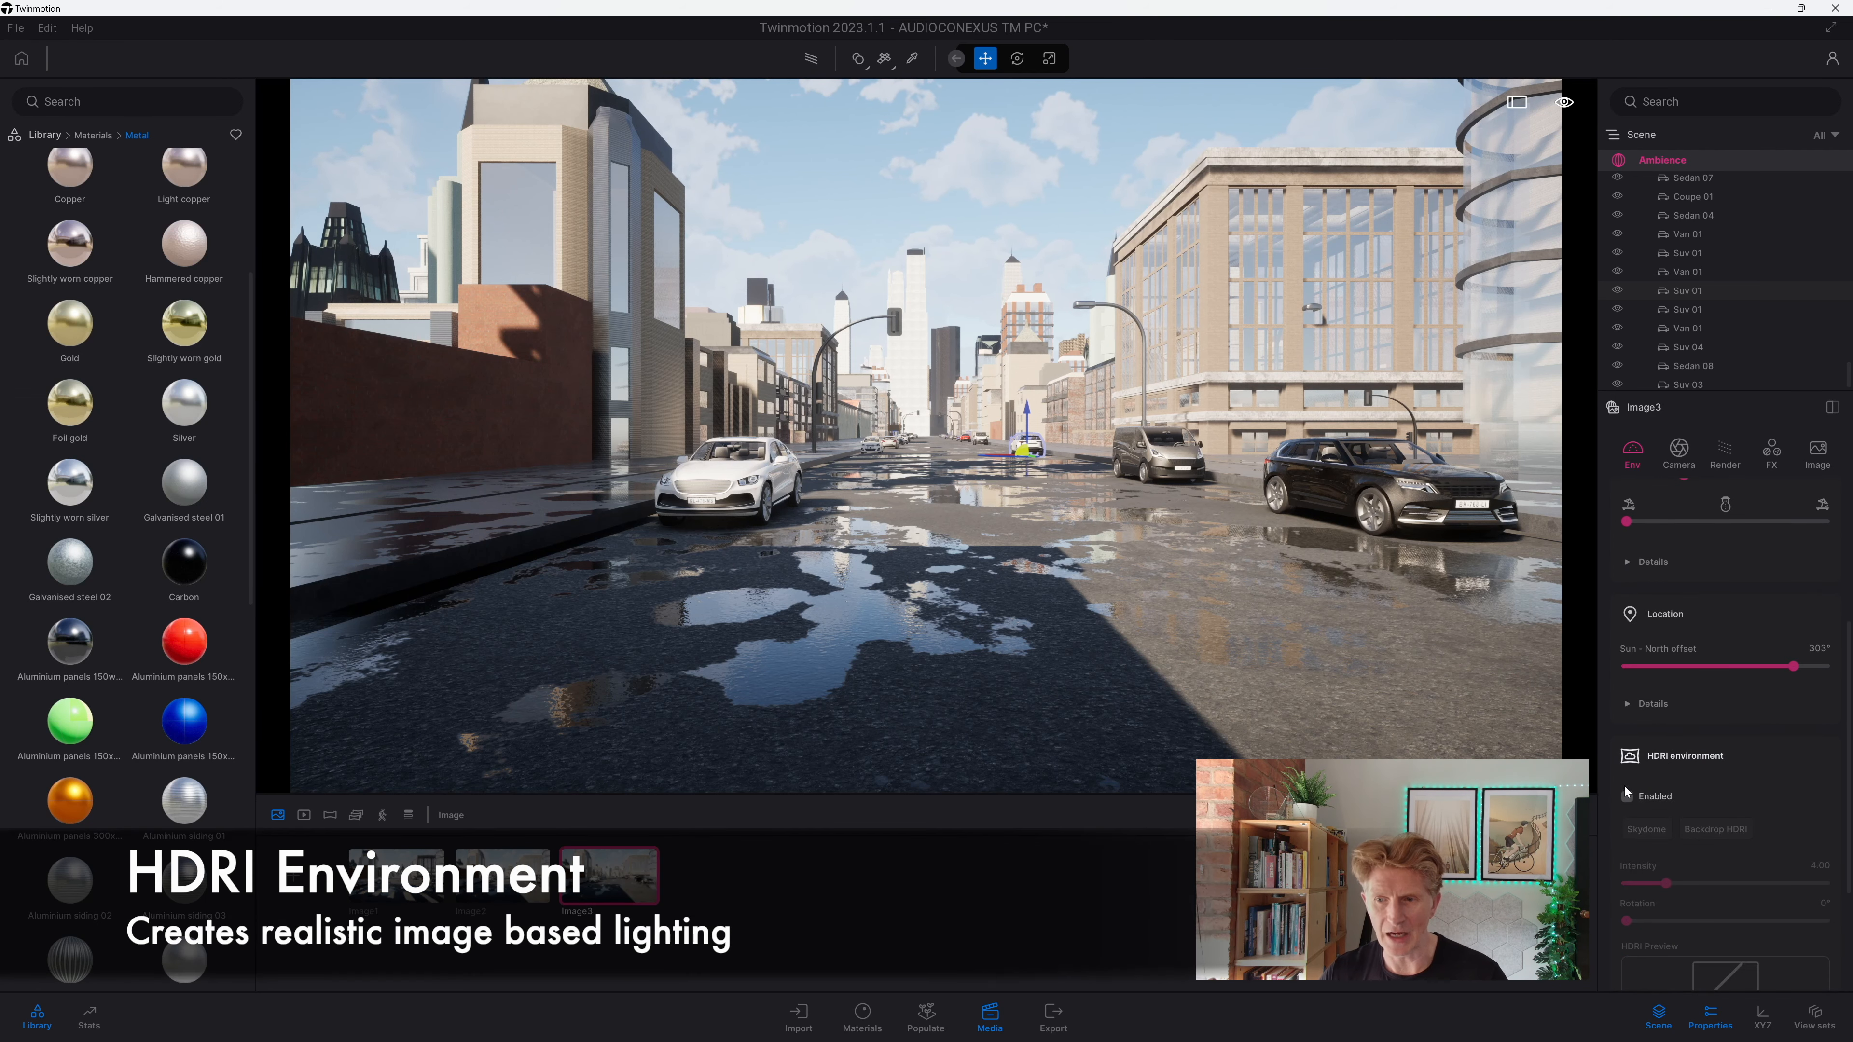
left_click(1627, 796)
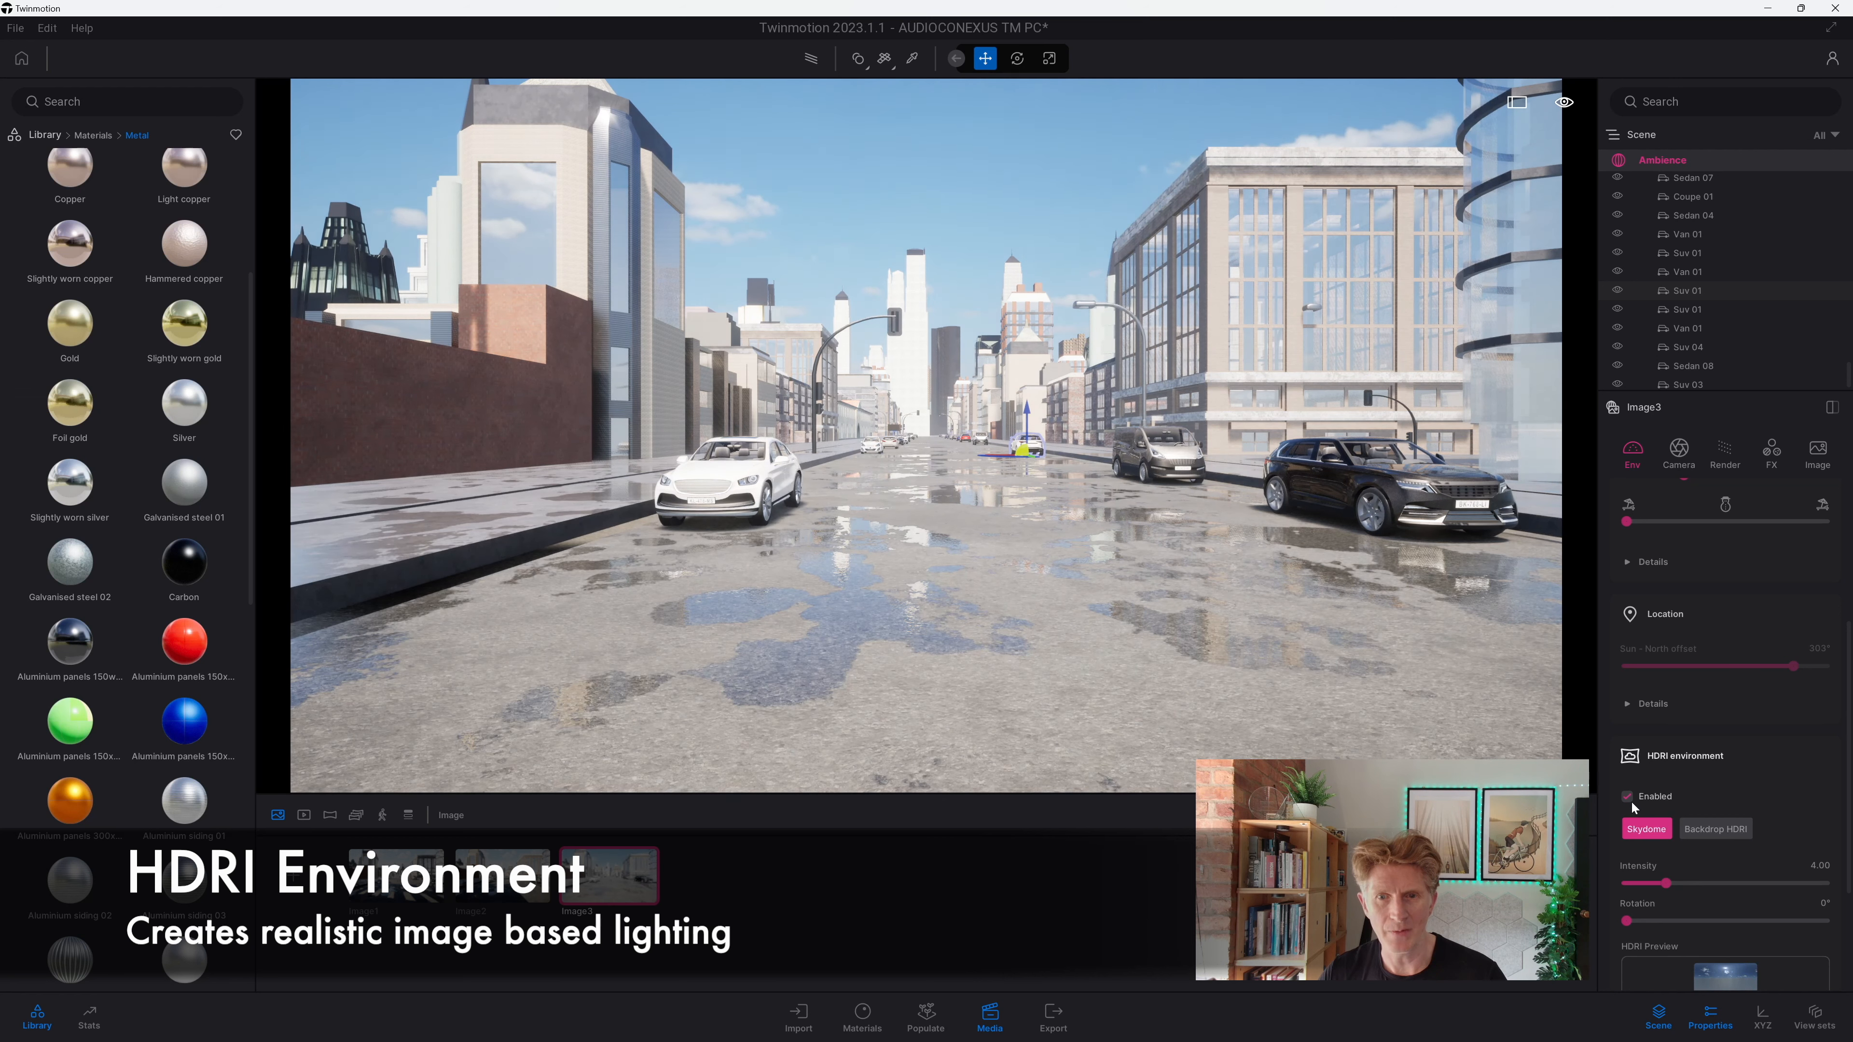
Step: Expand the HDRI environment details, then set the HDRI intensity to 0.66 and the rotation to 85°
scroll(1707, 890, "down", 2)
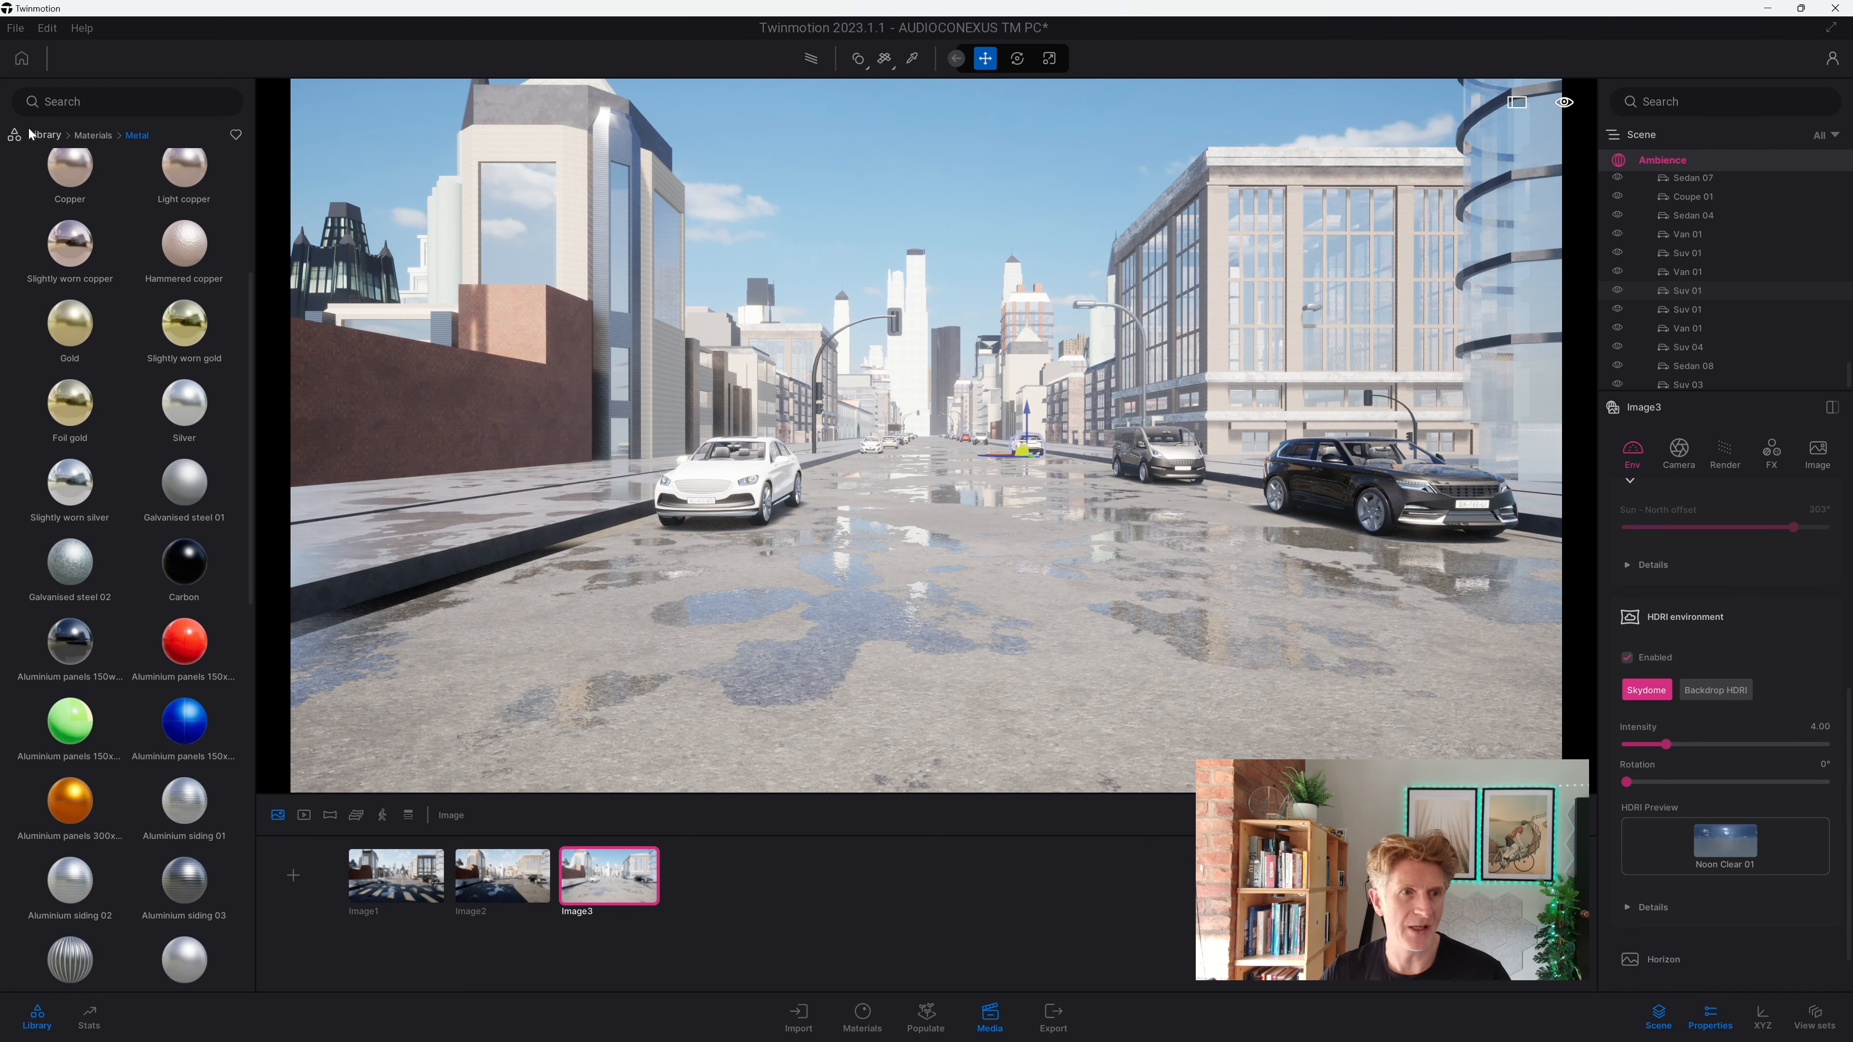
scroll(1691, 815, "down", 1)
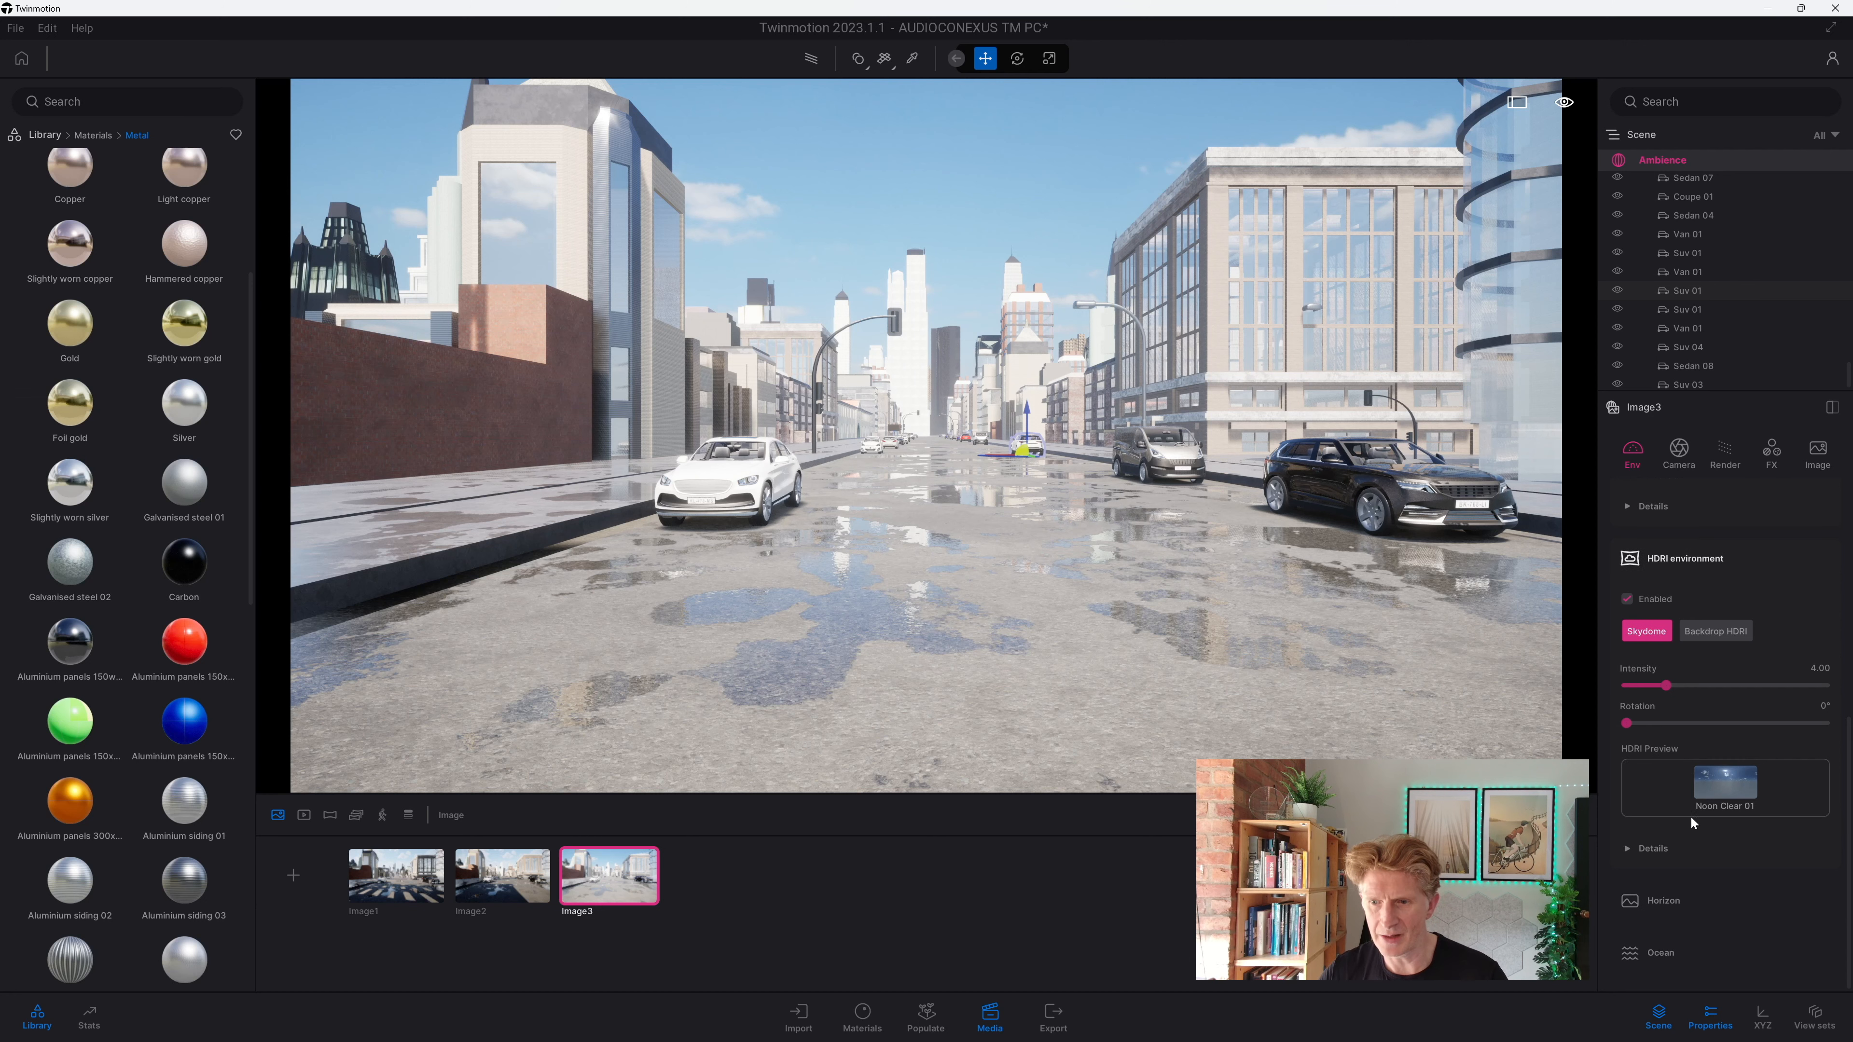
left_click(1621, 860)
scroll(1682, 806, "down", 2)
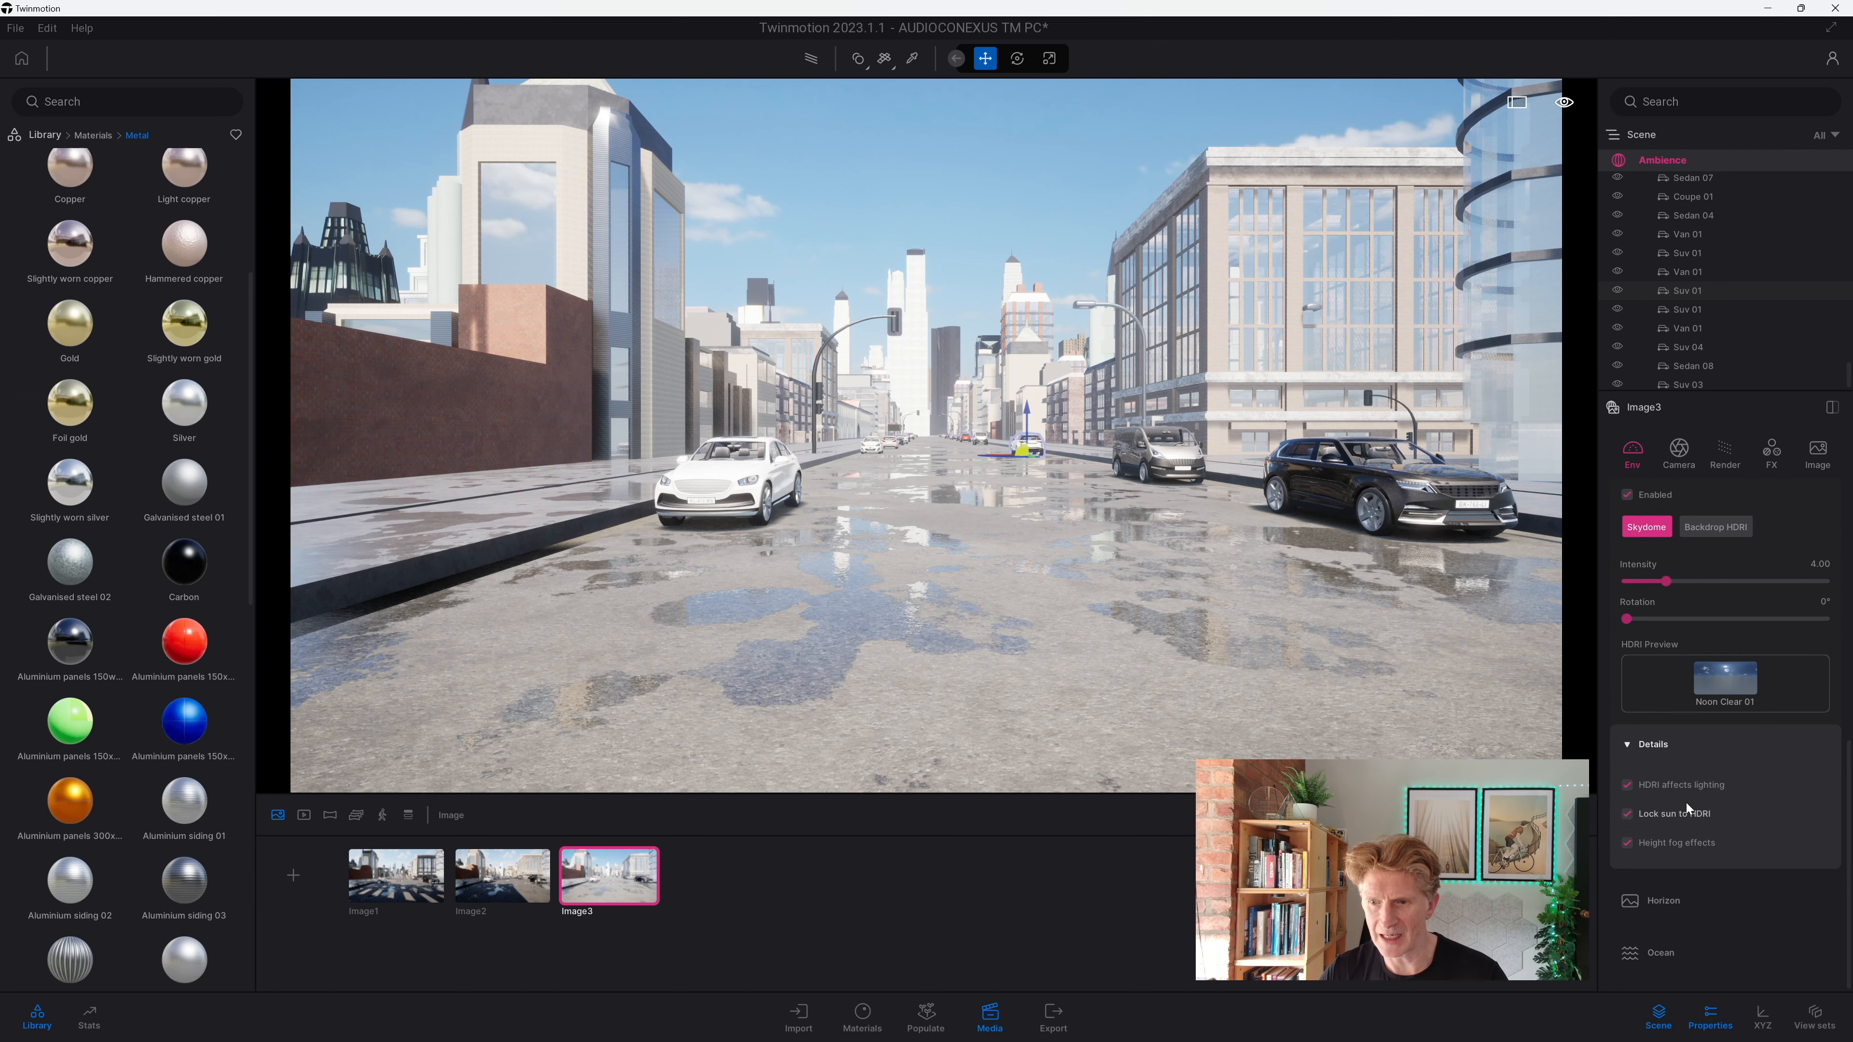
left_click_drag(1666, 582, 1673, 618)
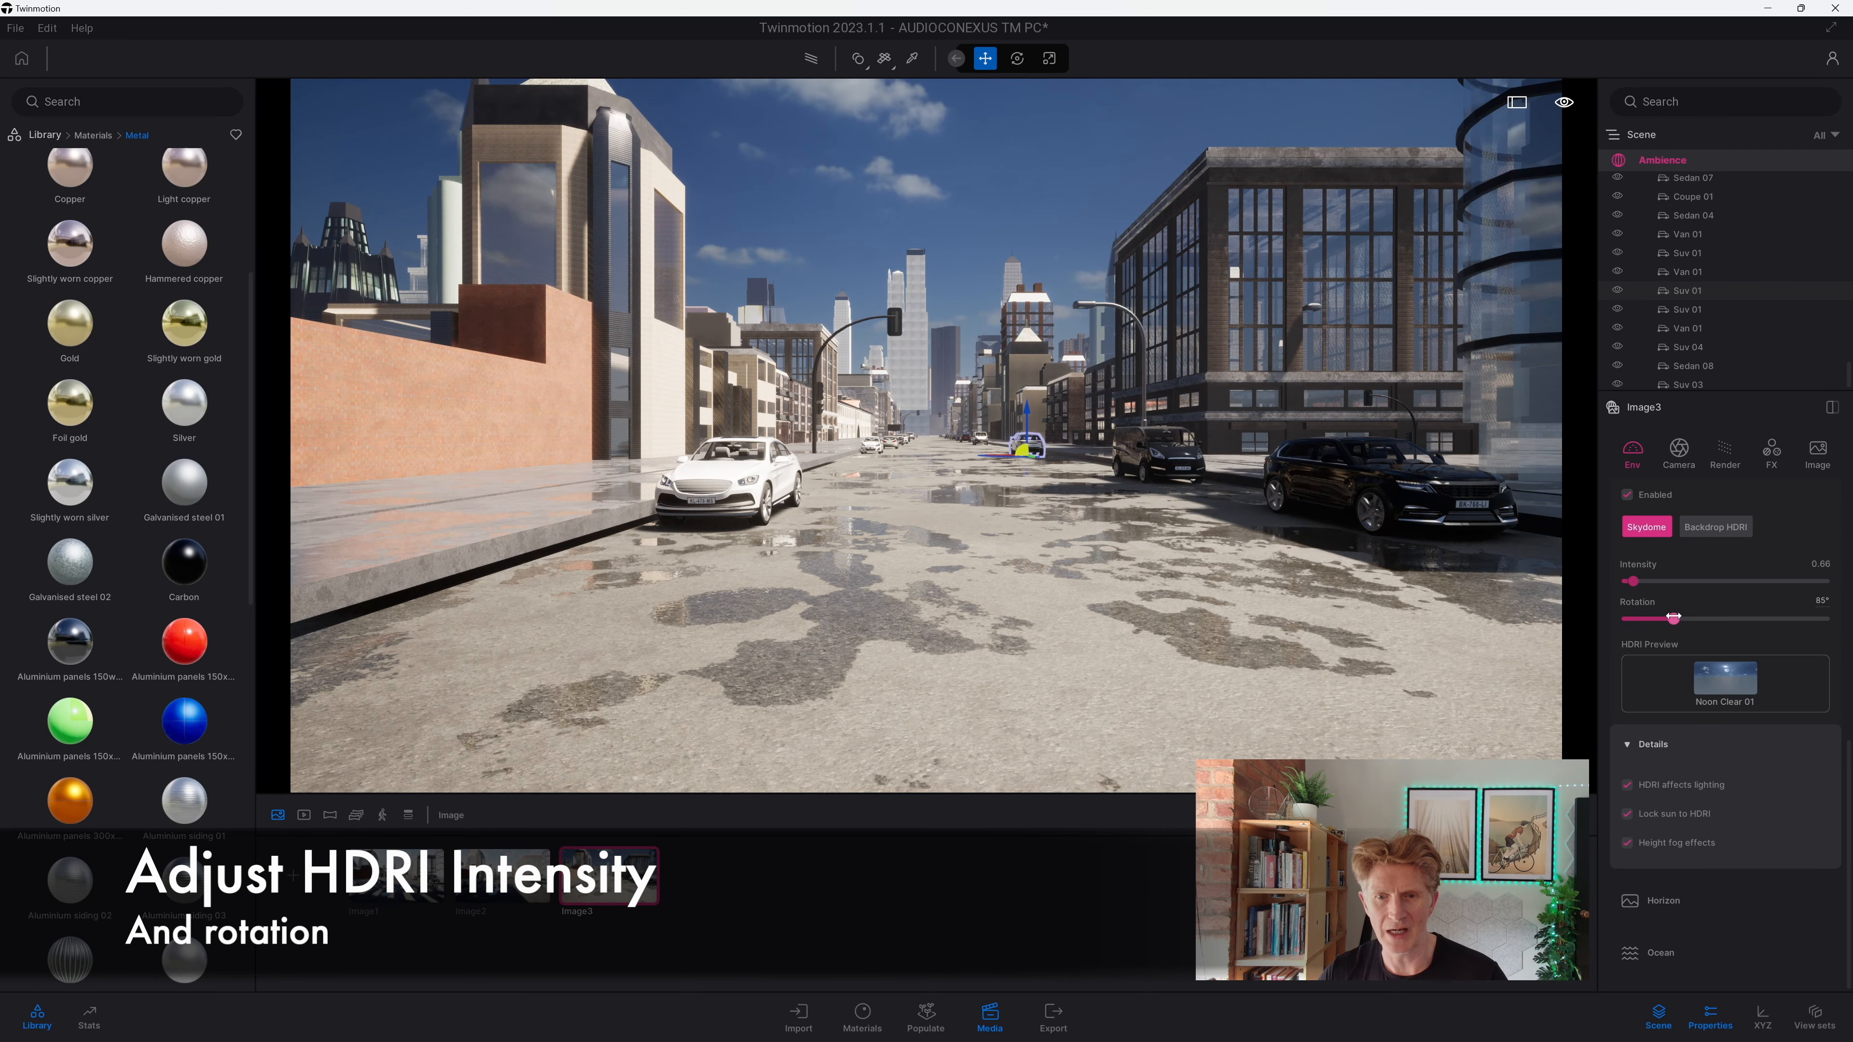
Step: Try a 100° HDRI rotation with HDRI lighting switched off, then switch the lighting back on and set the rotation to 13°
left_click(1627, 785)
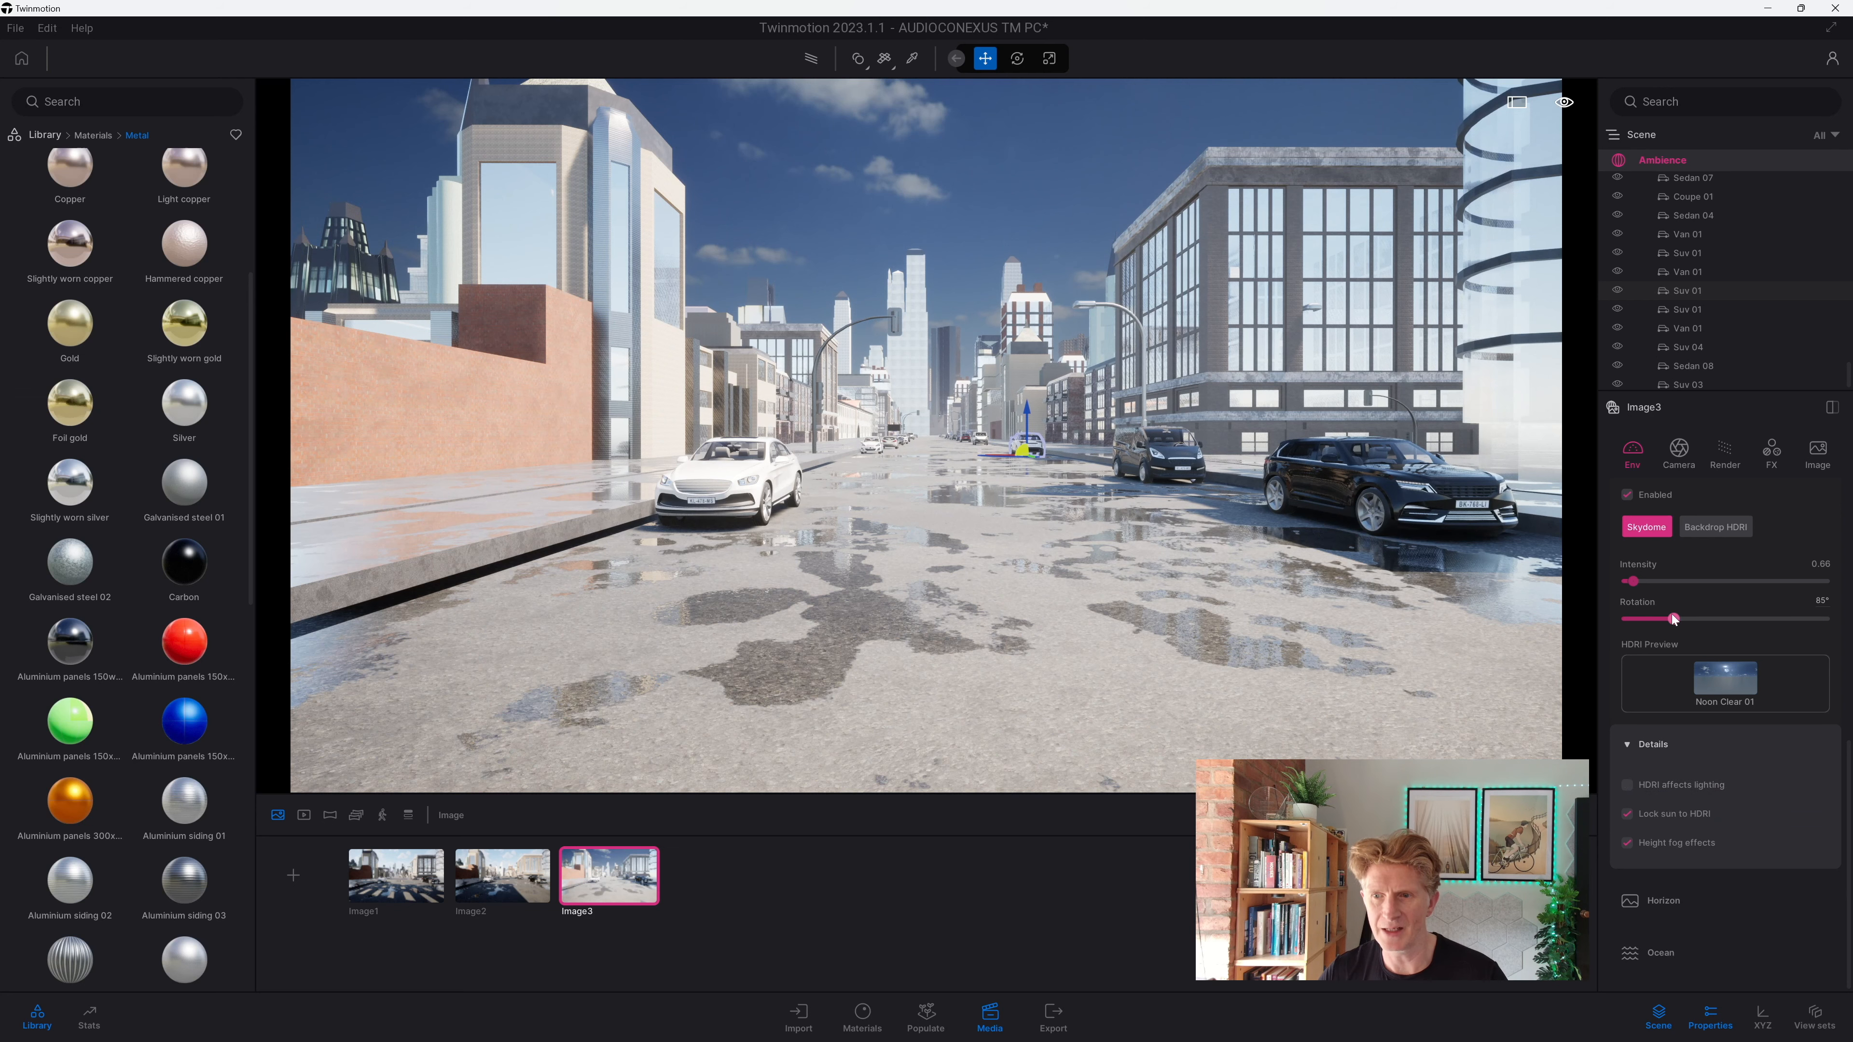
left_click_drag(1674, 619, 1682, 620)
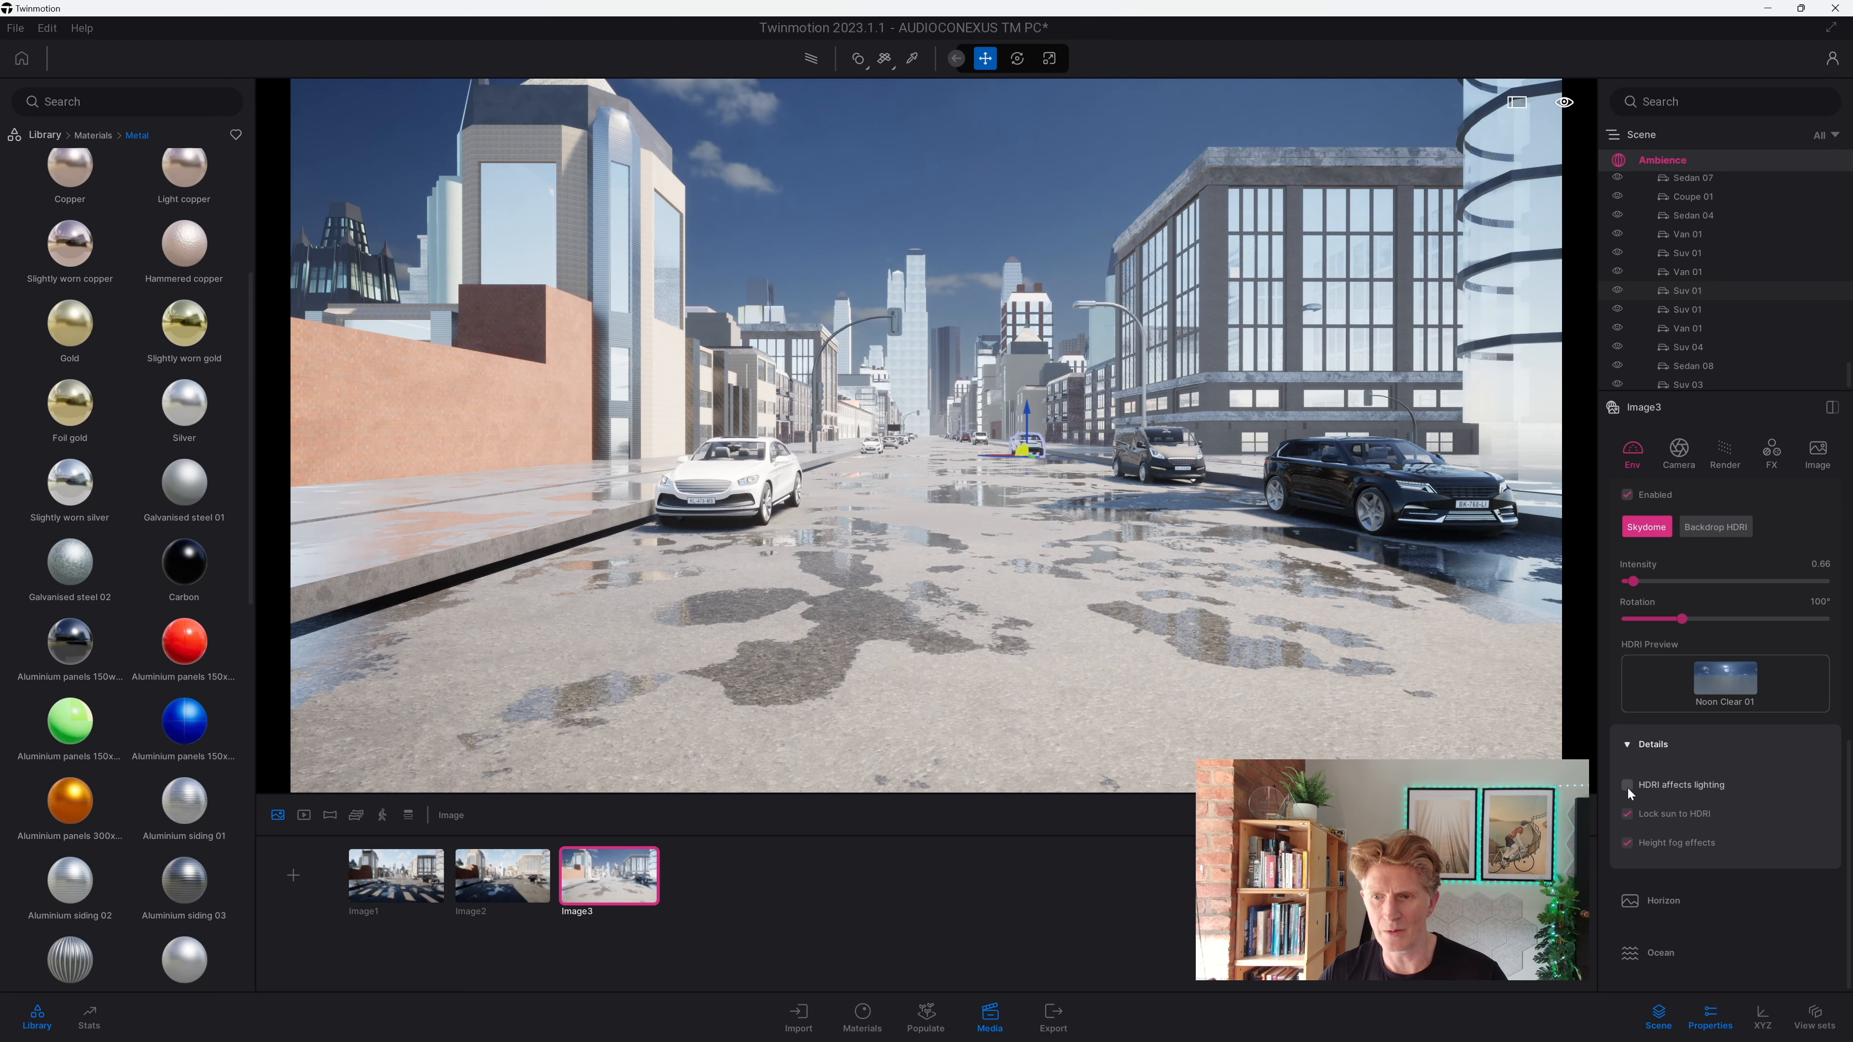
left_click(1628, 786)
left_click_drag(1682, 619, 1634, 619)
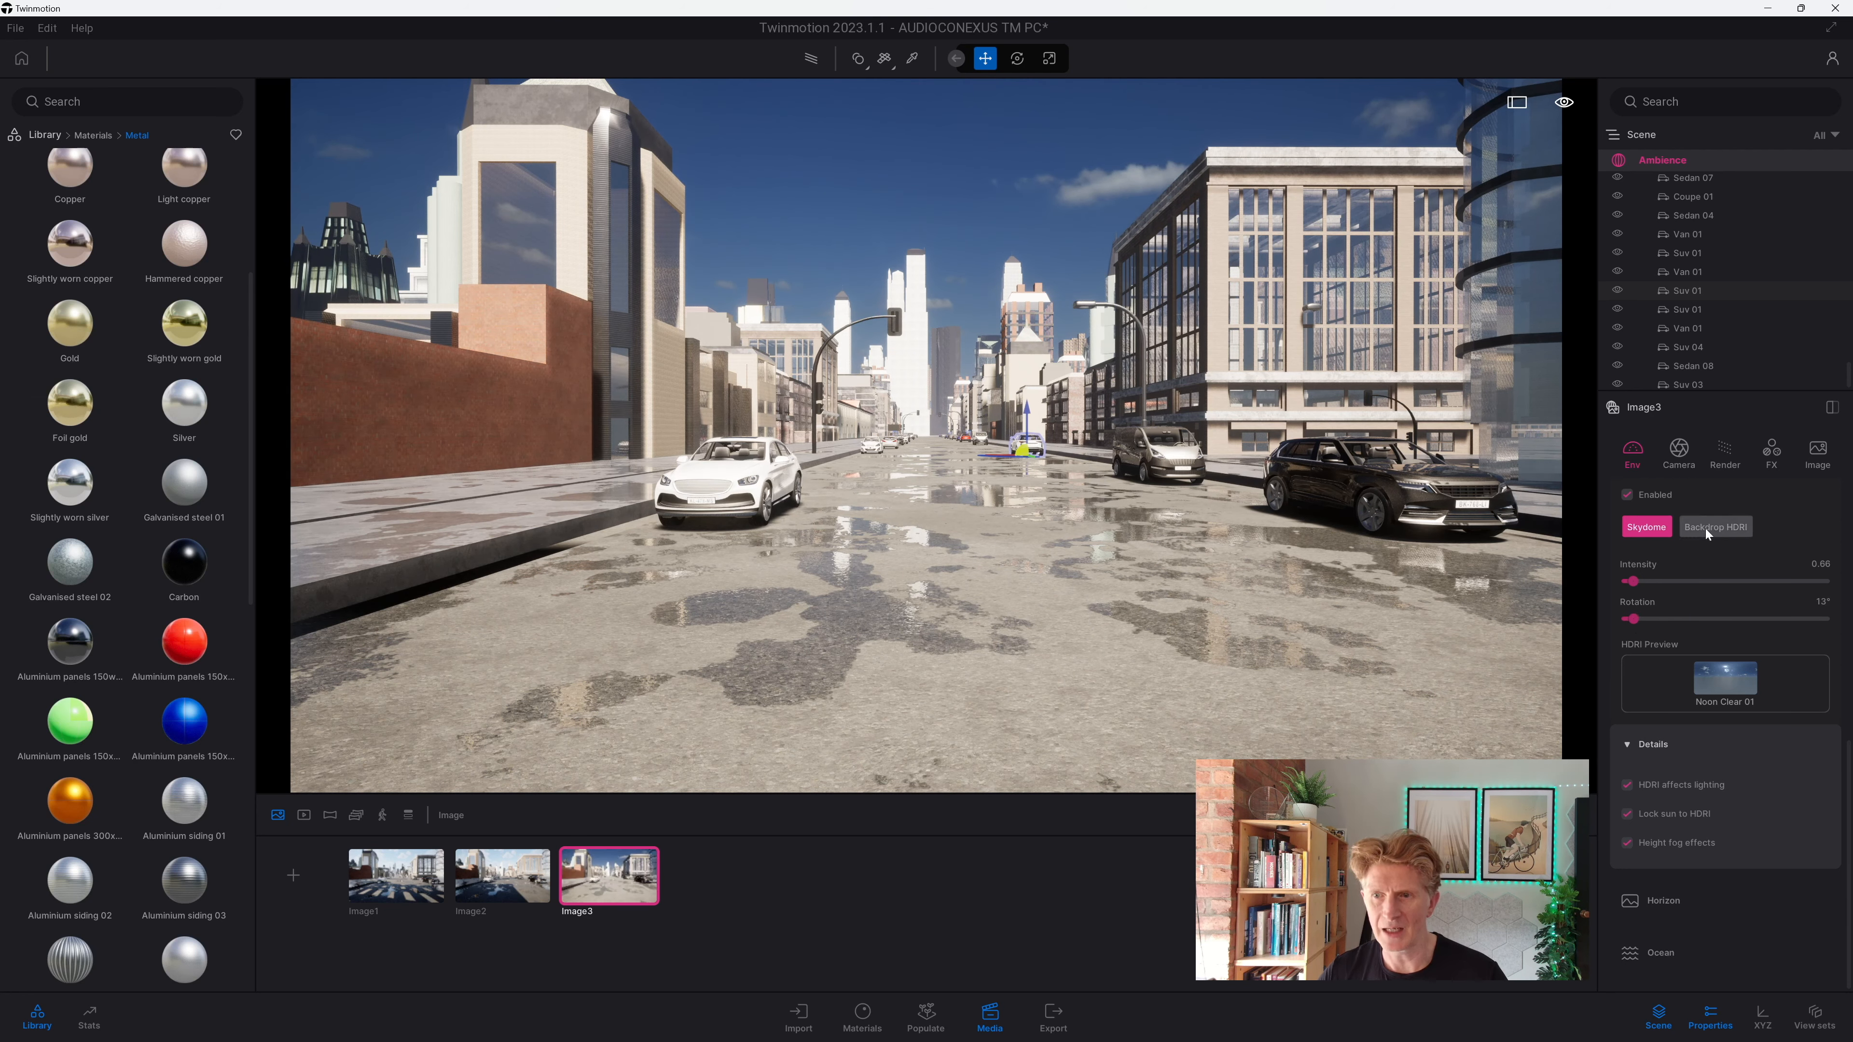
Step: Apply the LowSun Clear 12 sky from the library's clear low-sun HDRIs to the skydome, with intensity 3.87 and rotation 70°
left_click(51, 138)
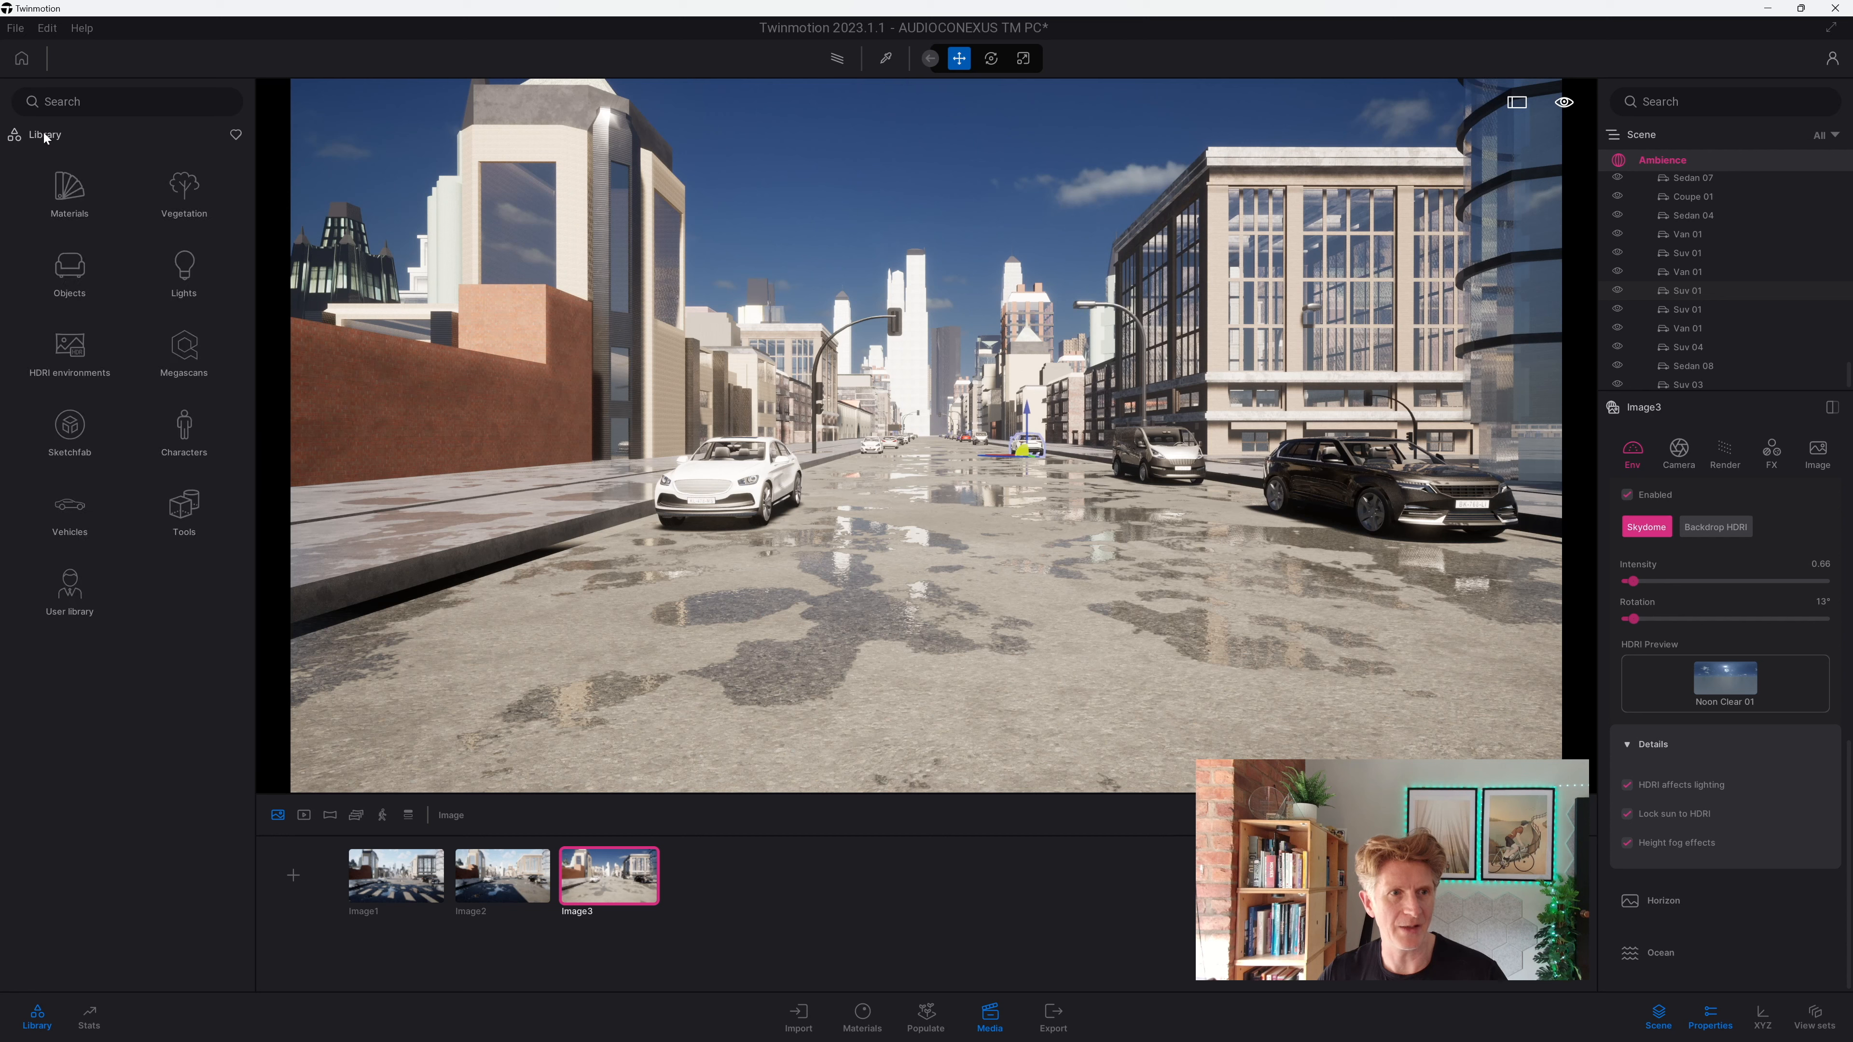
left_click(61, 349)
left_click(68, 196)
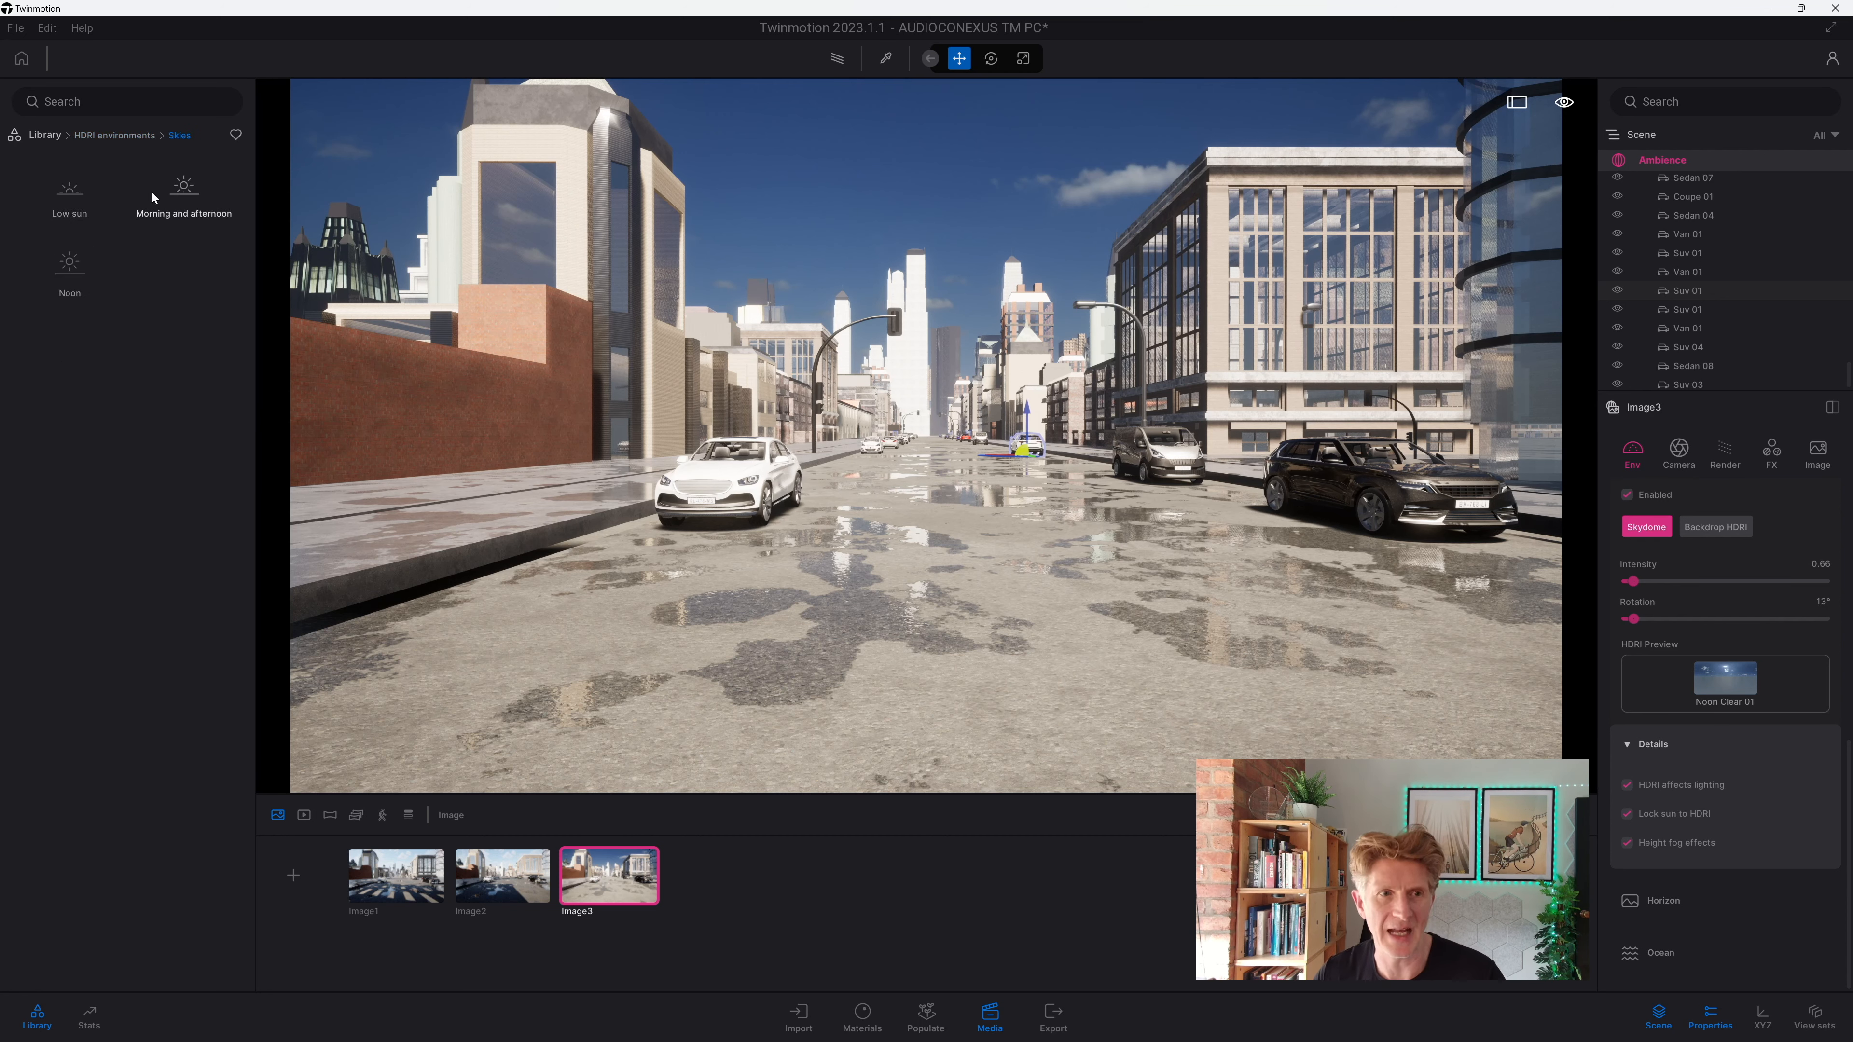
left_click(65, 197)
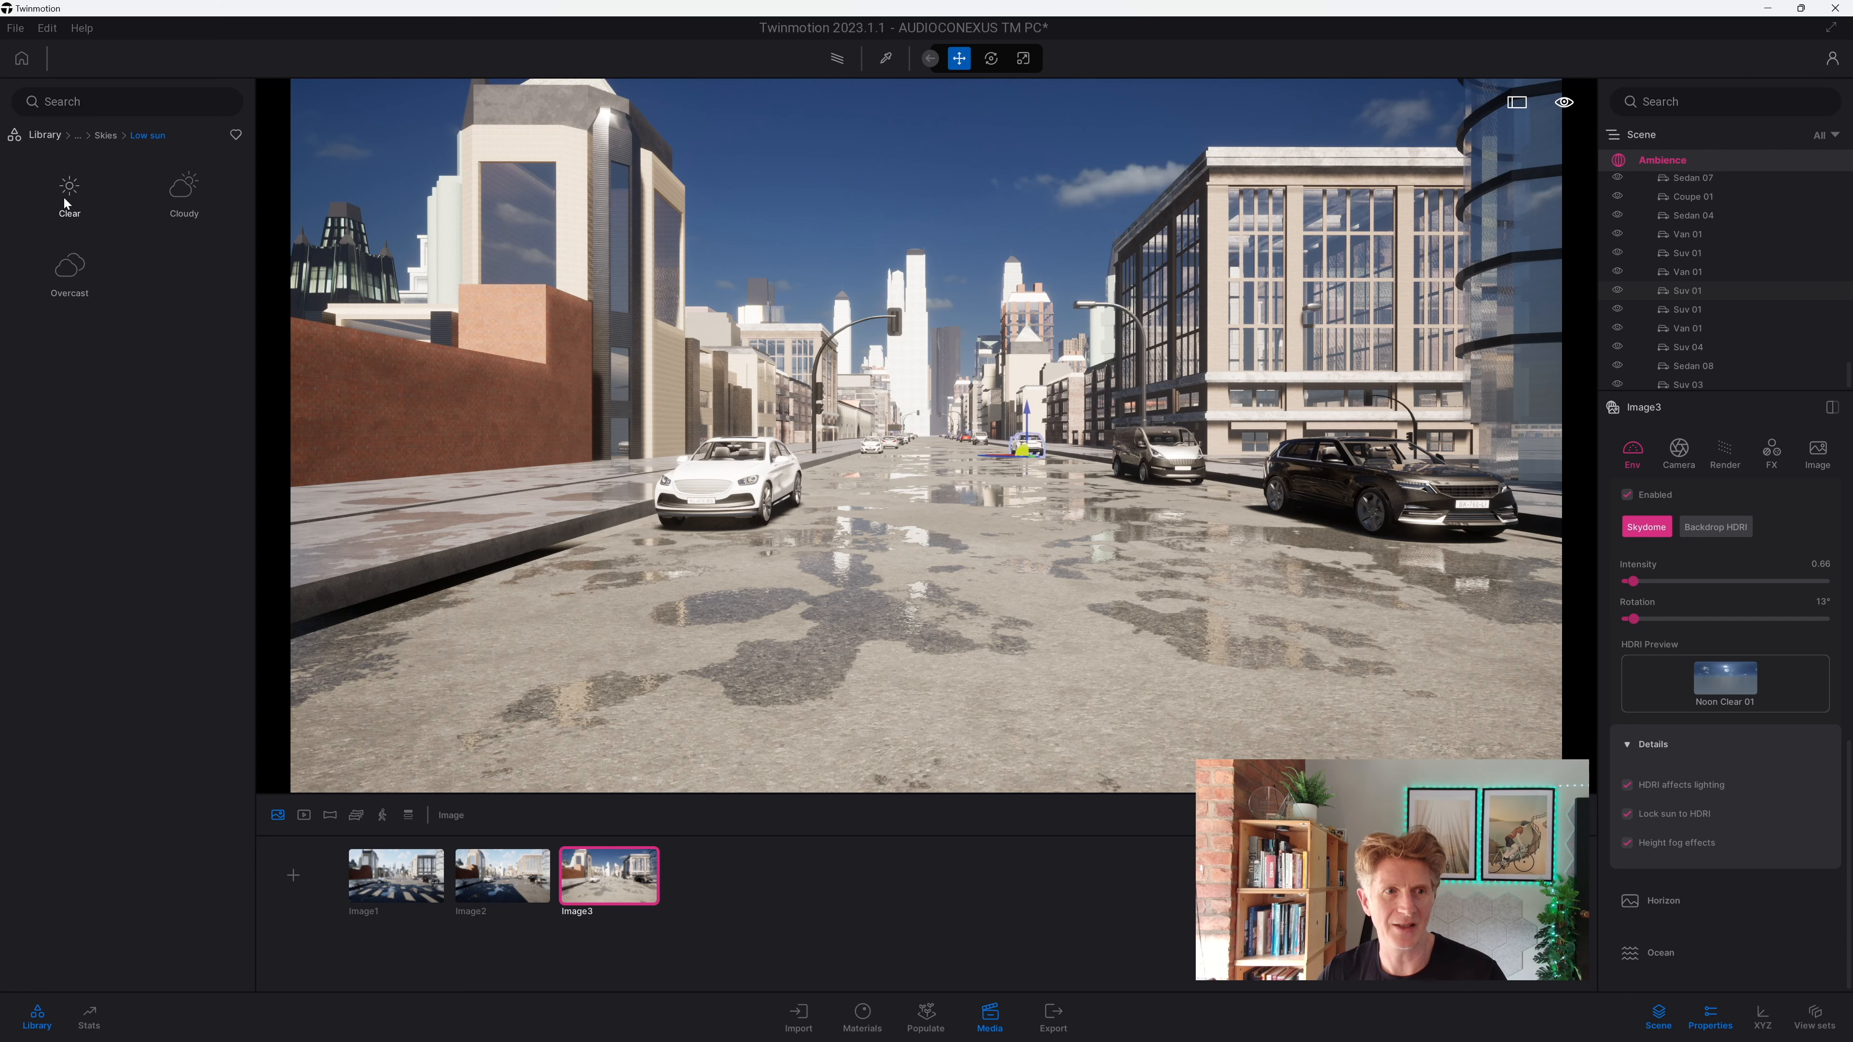
left_click(64, 190)
mouse_move(65, 190)
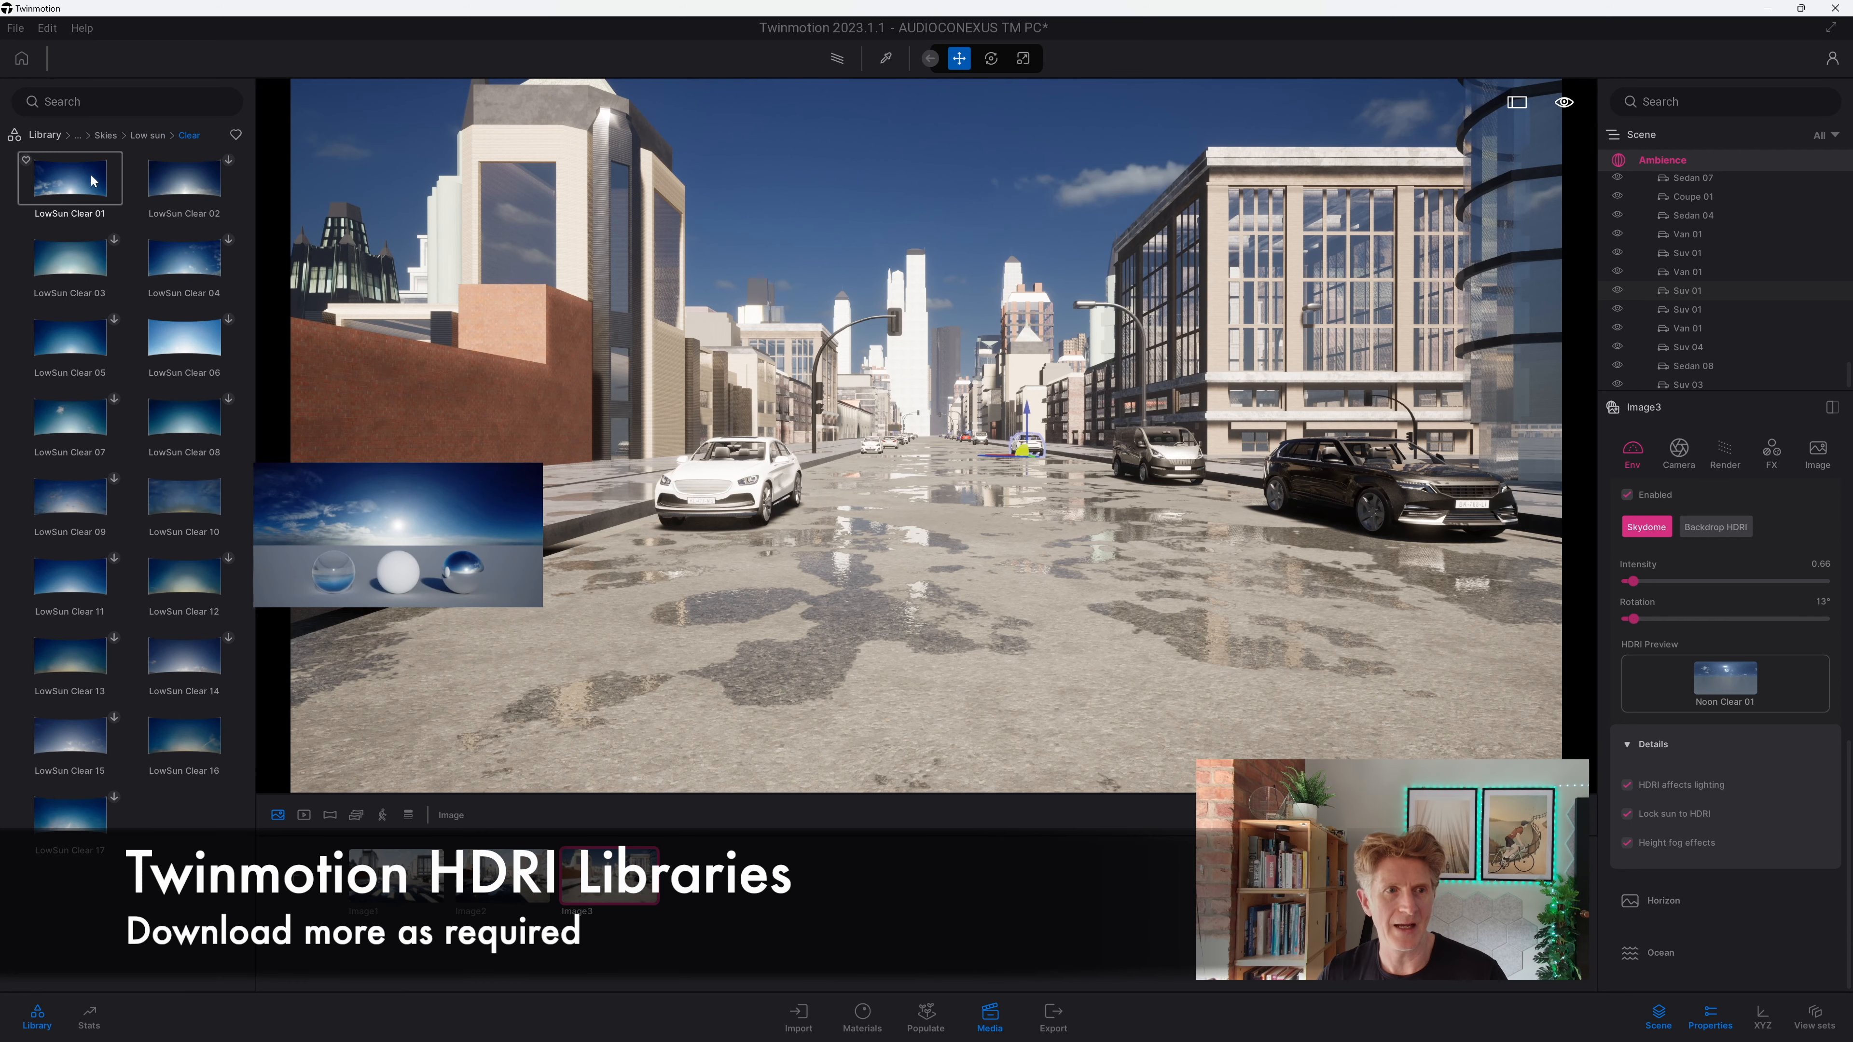
mouse_move(177, 168)
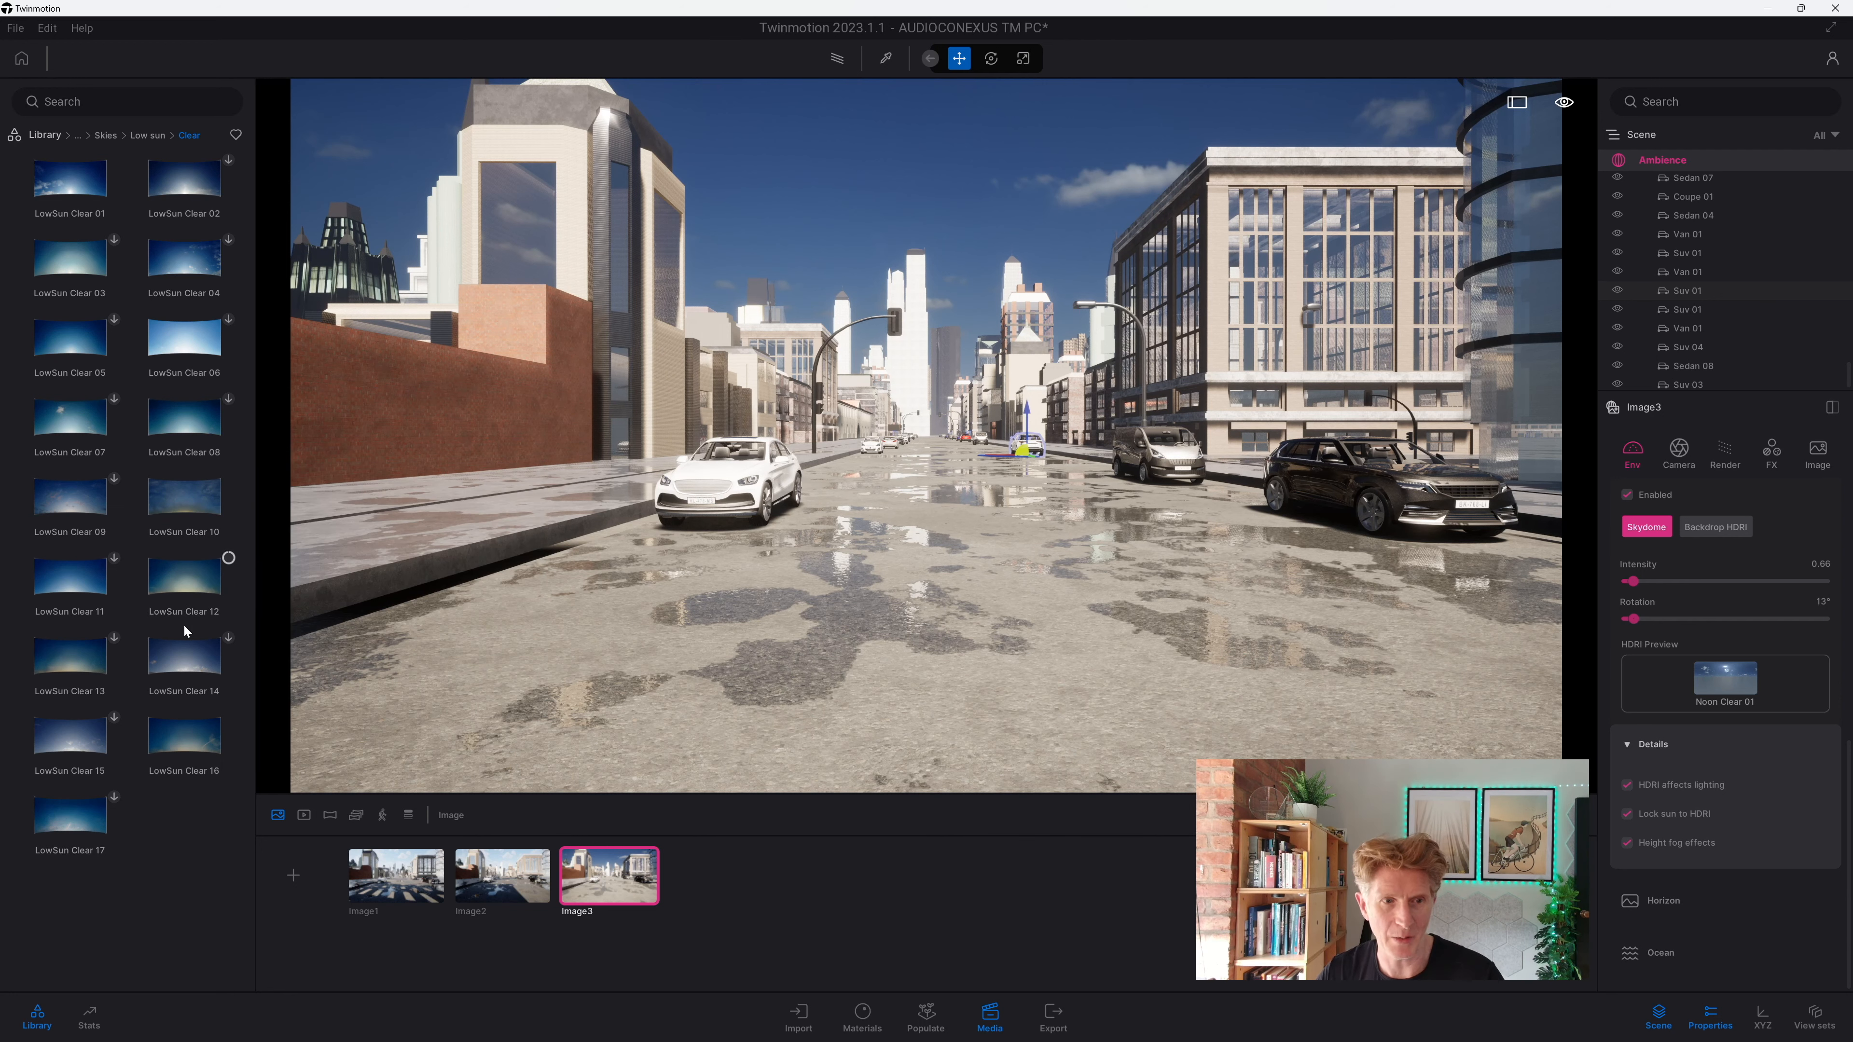
mouse_move(182, 585)
left_click_drag(180, 574, 1714, 692)
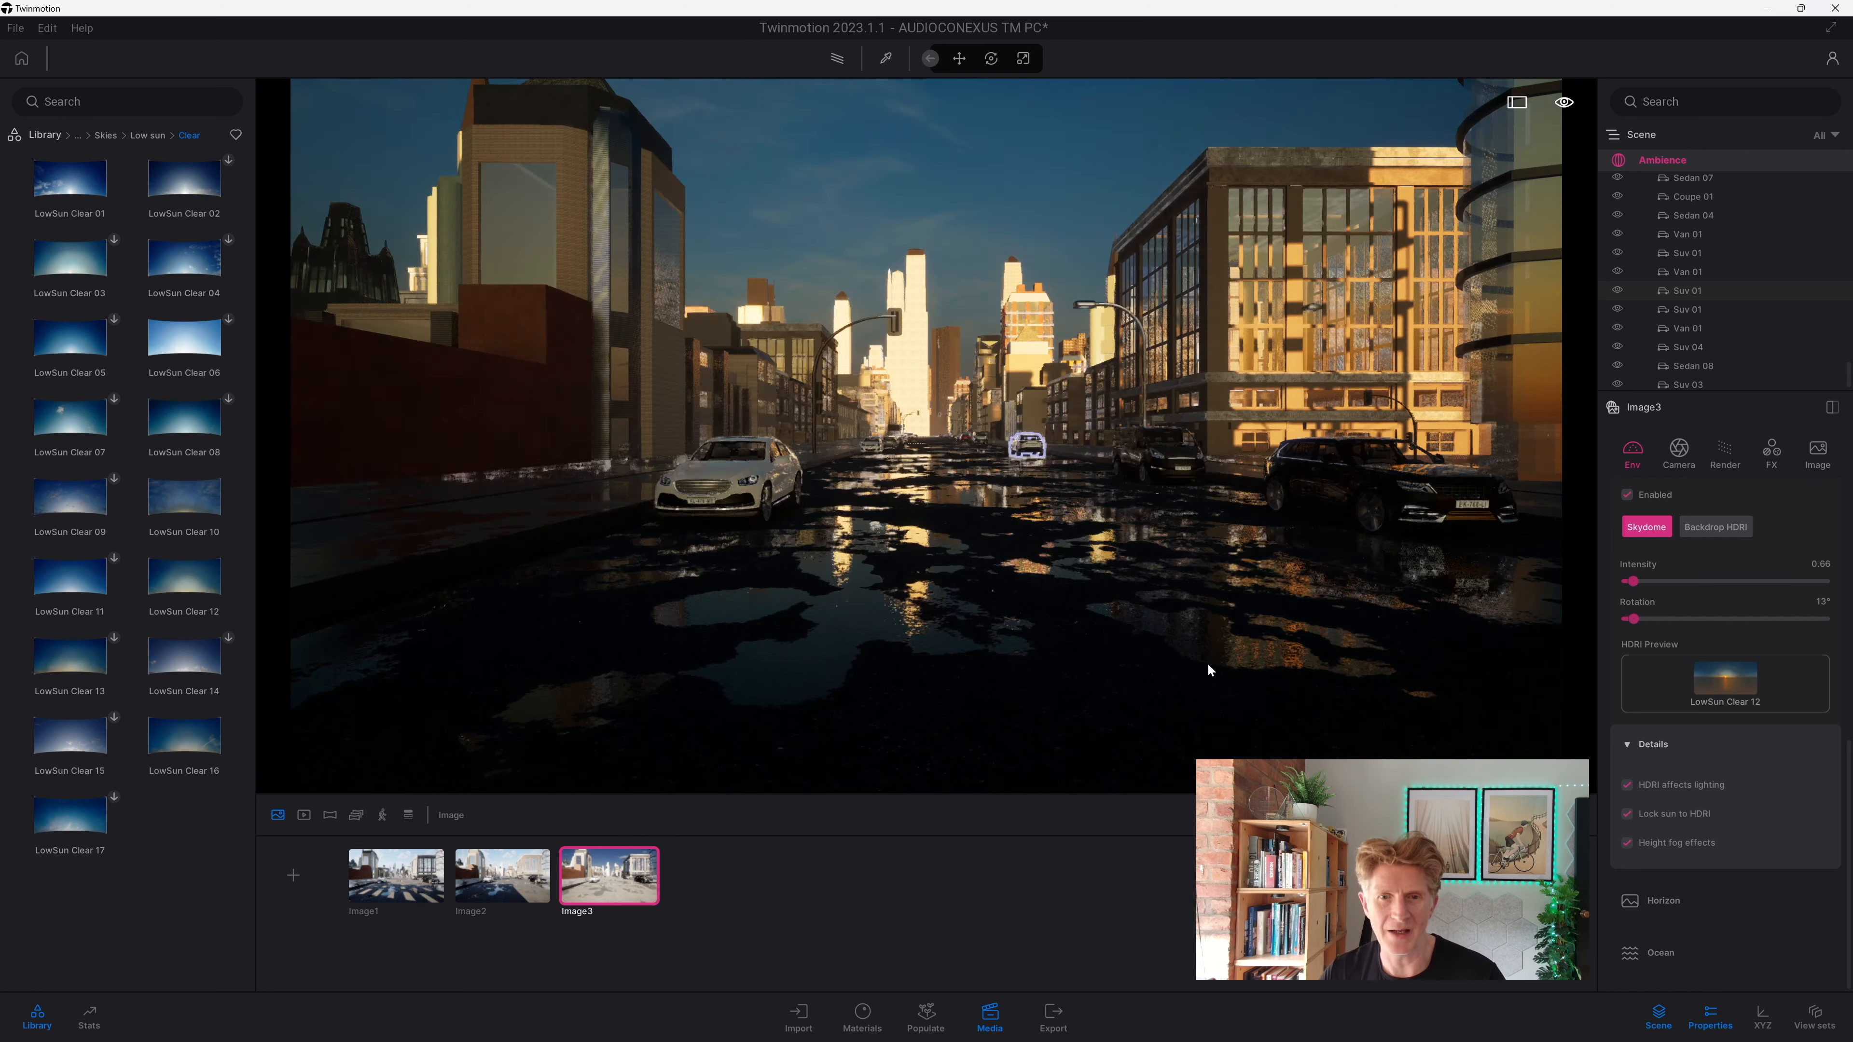
mouse_move(1632, 580)
left_mouse_down()
mouse_move(1670, 581)
mouse_move(1642, 619)
mouse_move(1667, 620)
left_mouse_up()
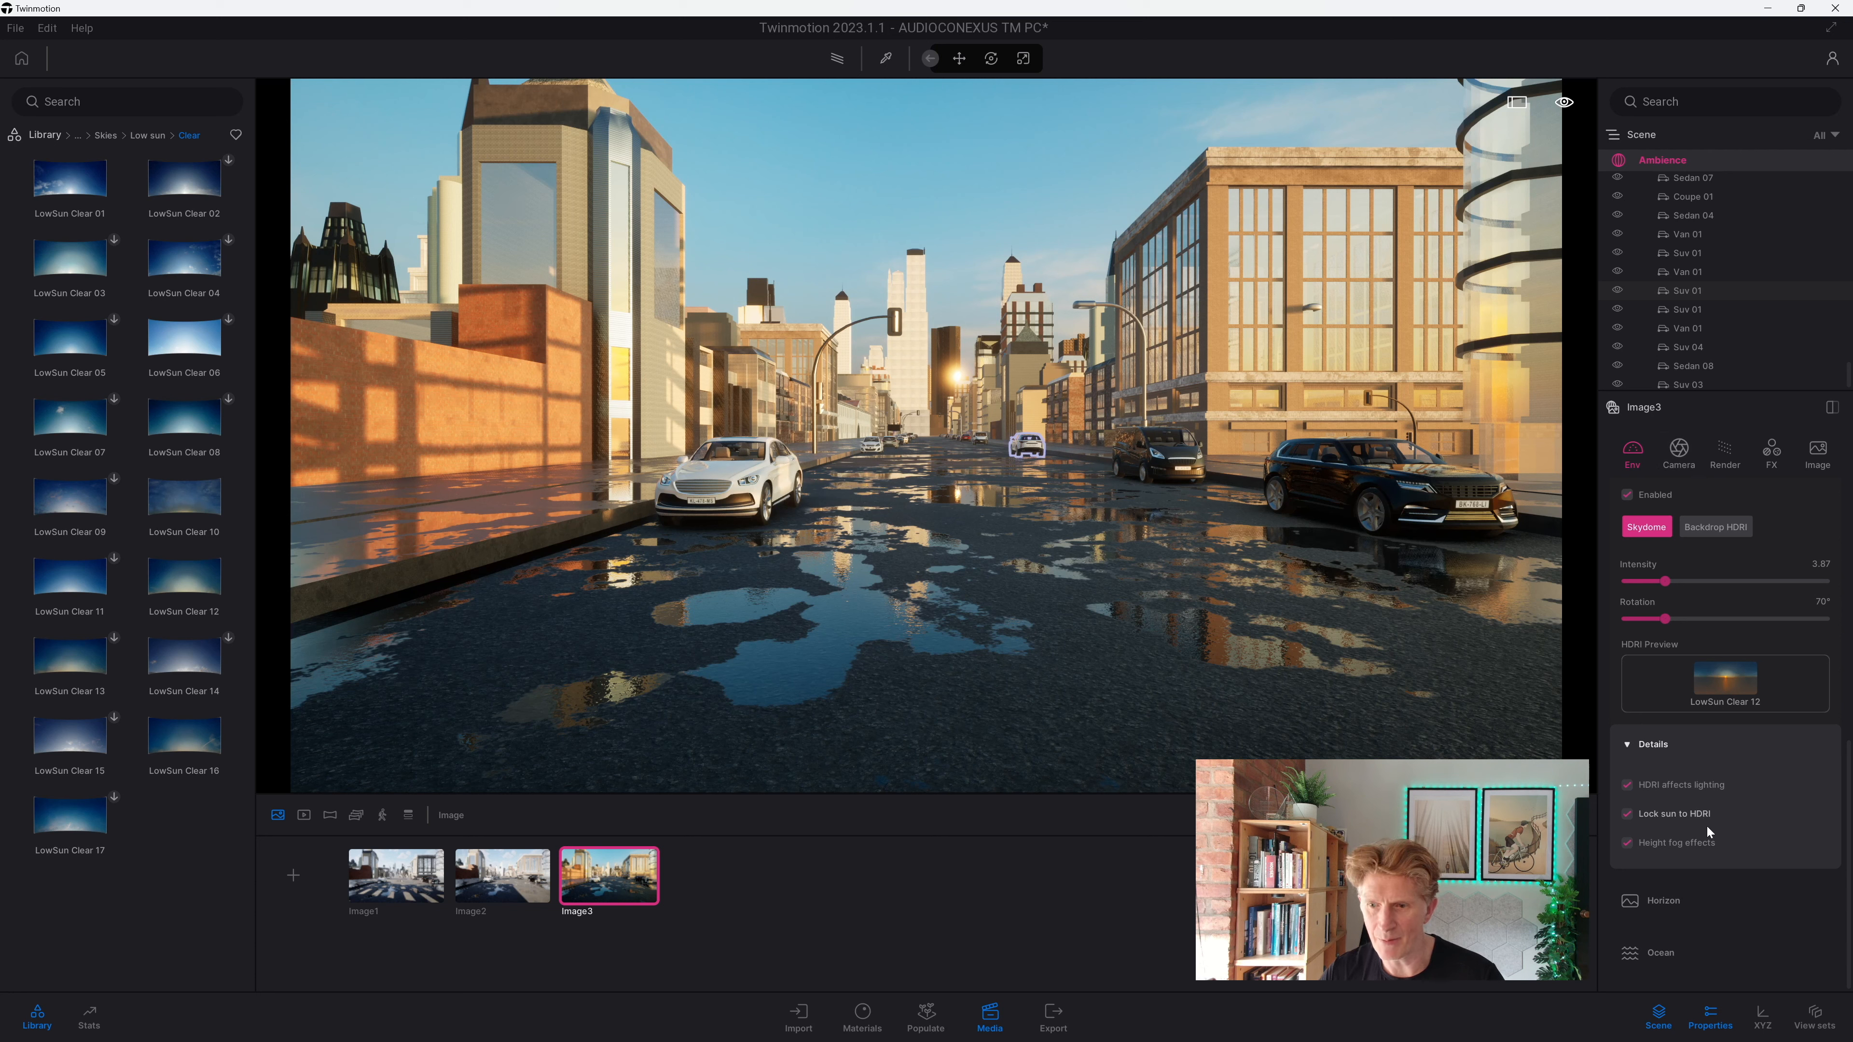
Step: Set the third image's exposure to 0.73 and create a fourth image from the same view
scroll(1672, 601, "up", 5)
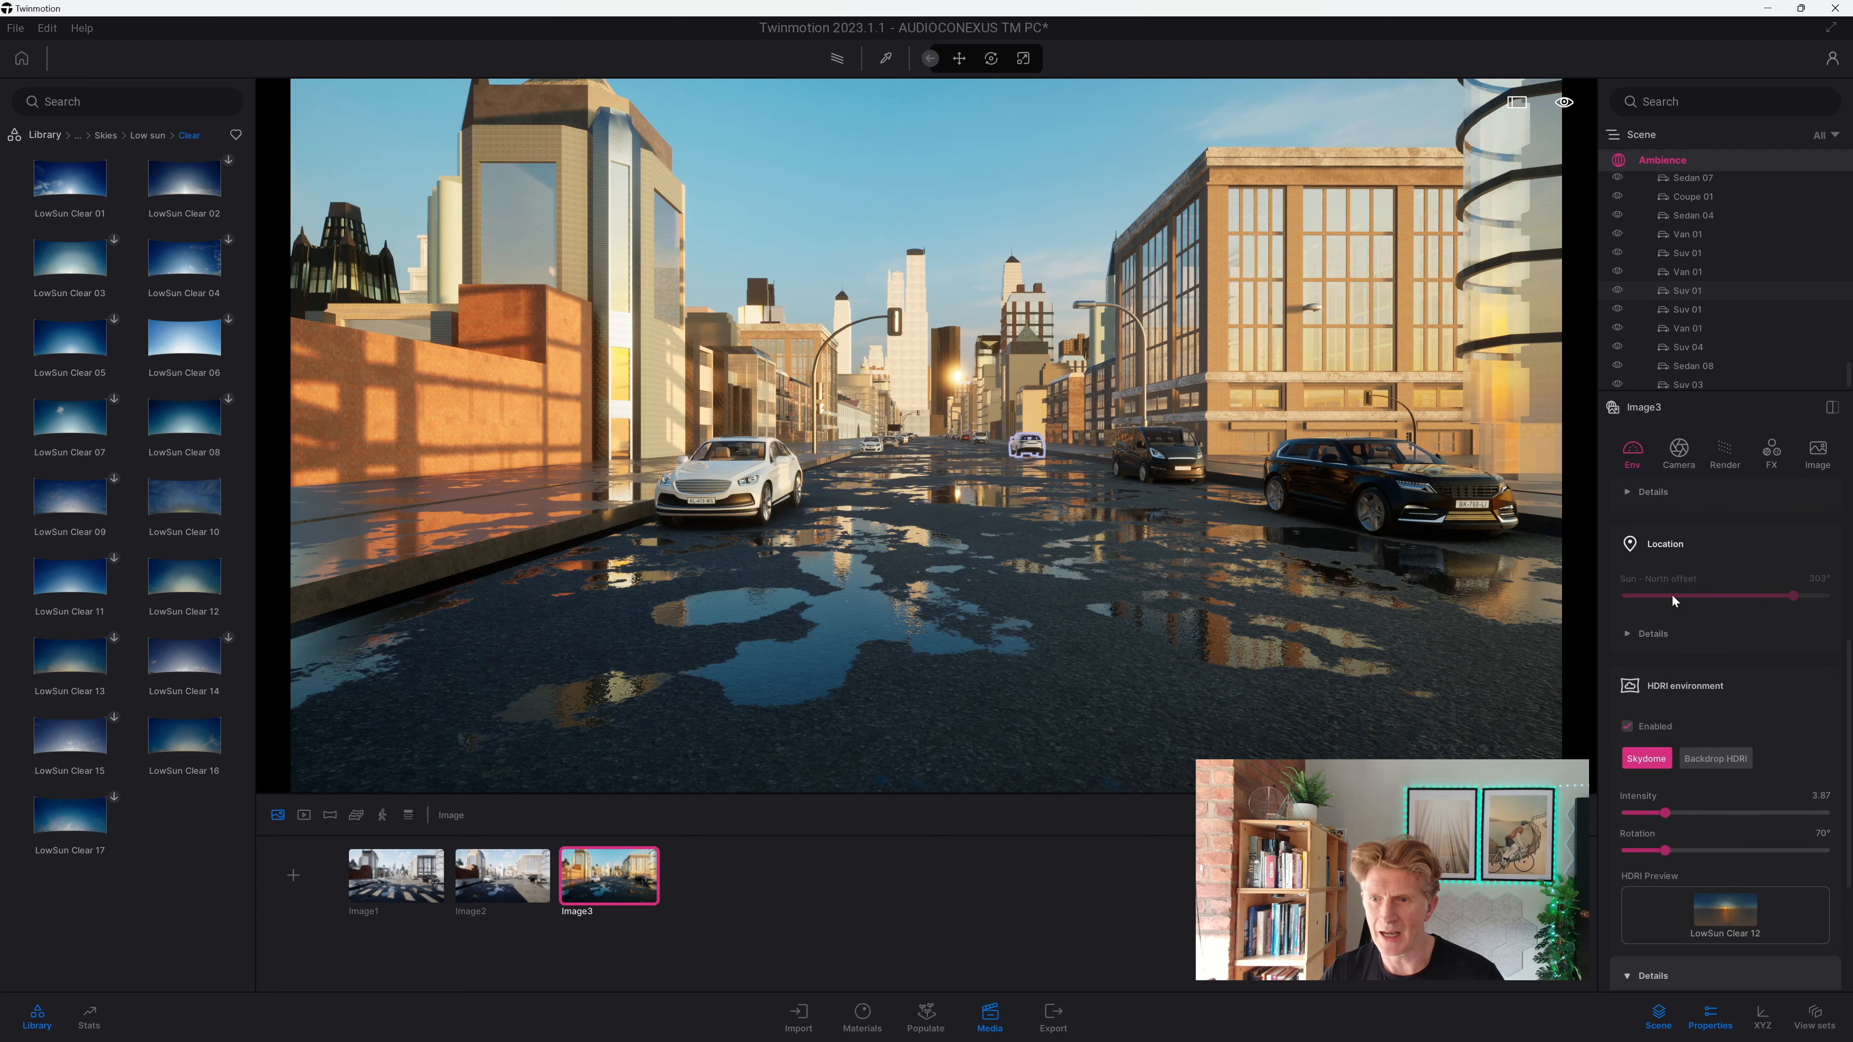
scroll(1669, 595, "up", 1)
left_click_drag(1684, 636, 1682, 634)
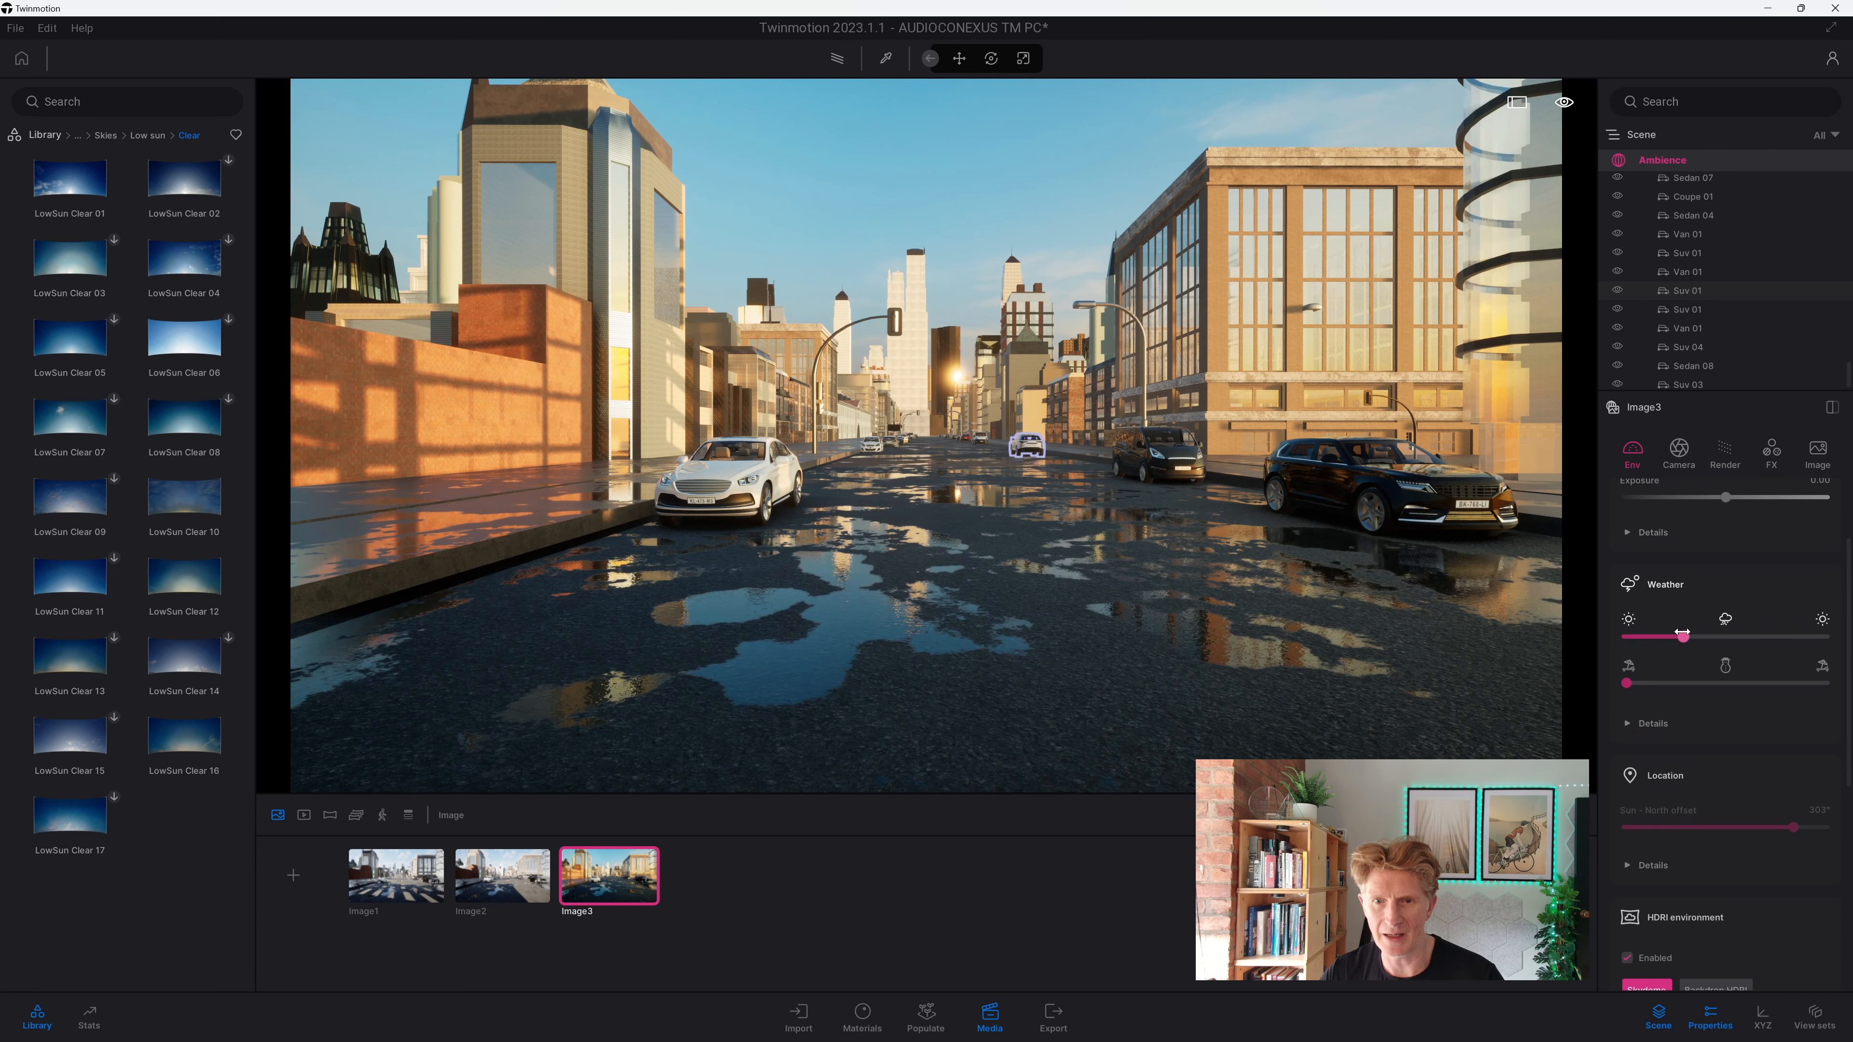
scroll(1692, 515, "up", 1)
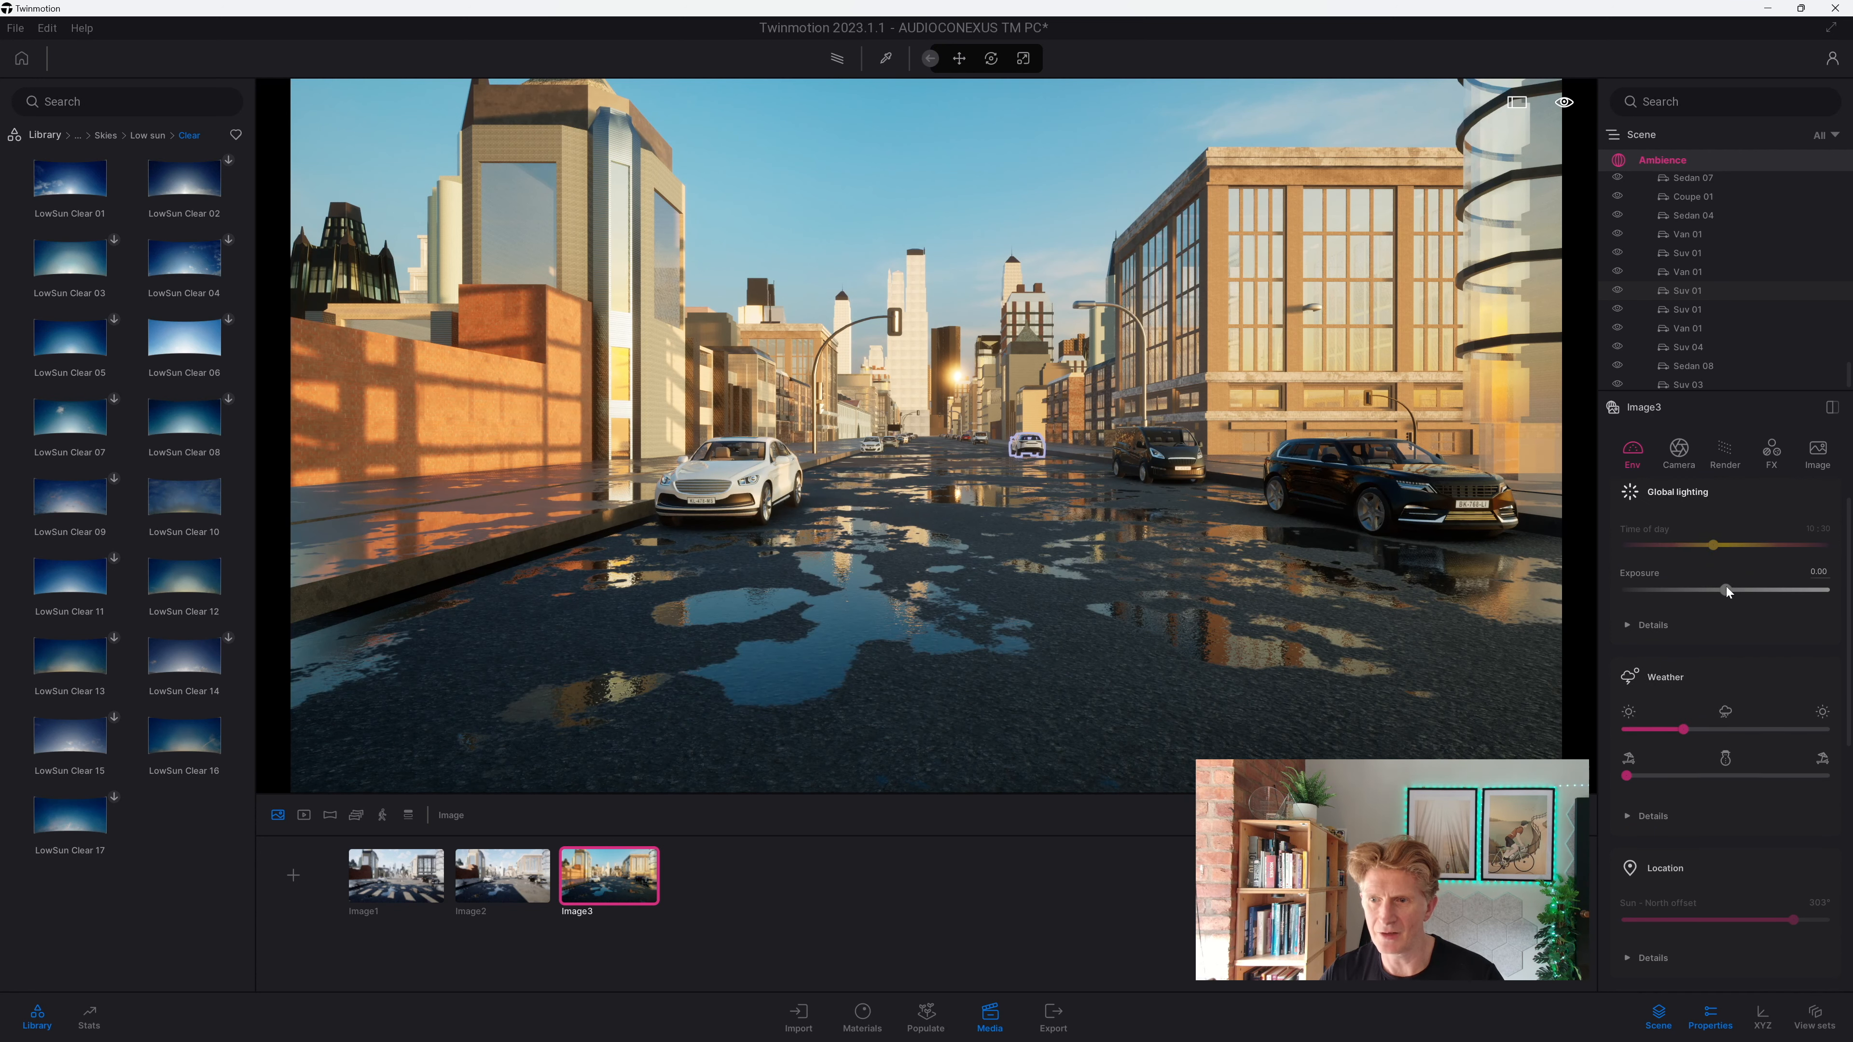
left_click_drag(1725, 588, 1730, 588)
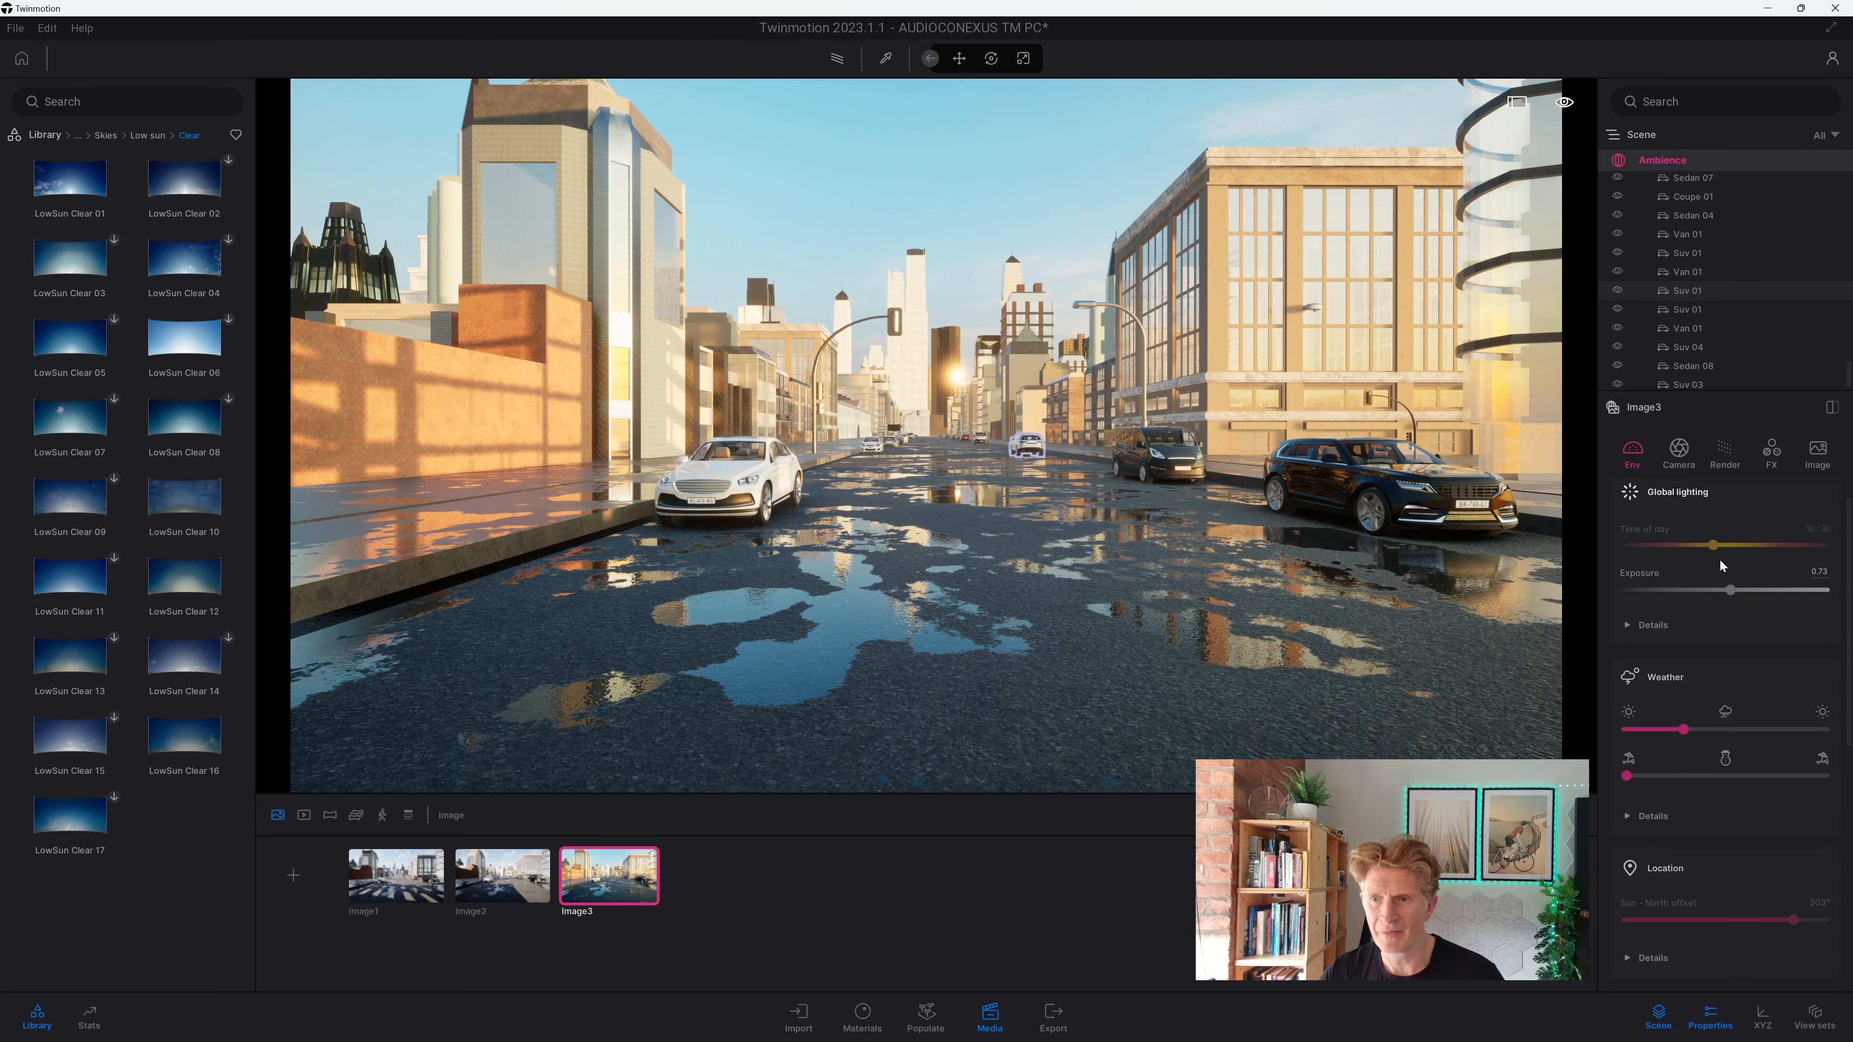
scroll(1719, 559, "up", 1)
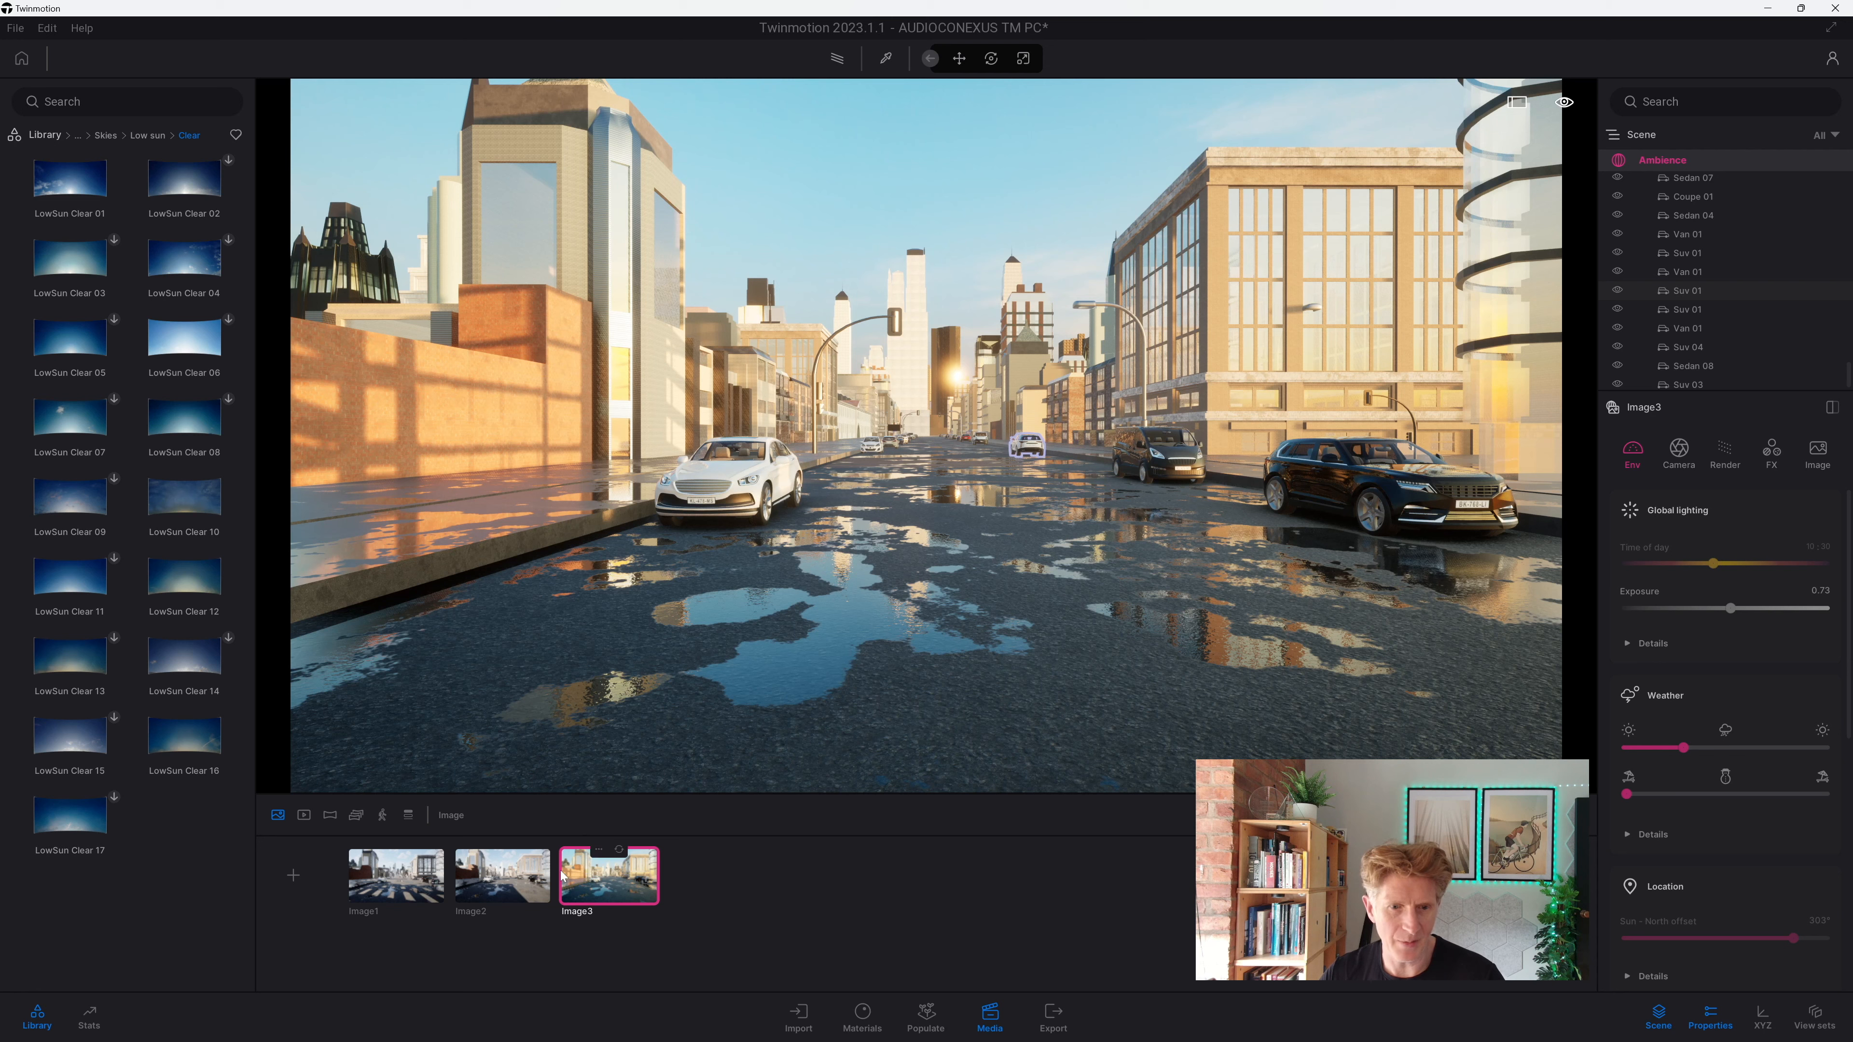
left_click(293, 876)
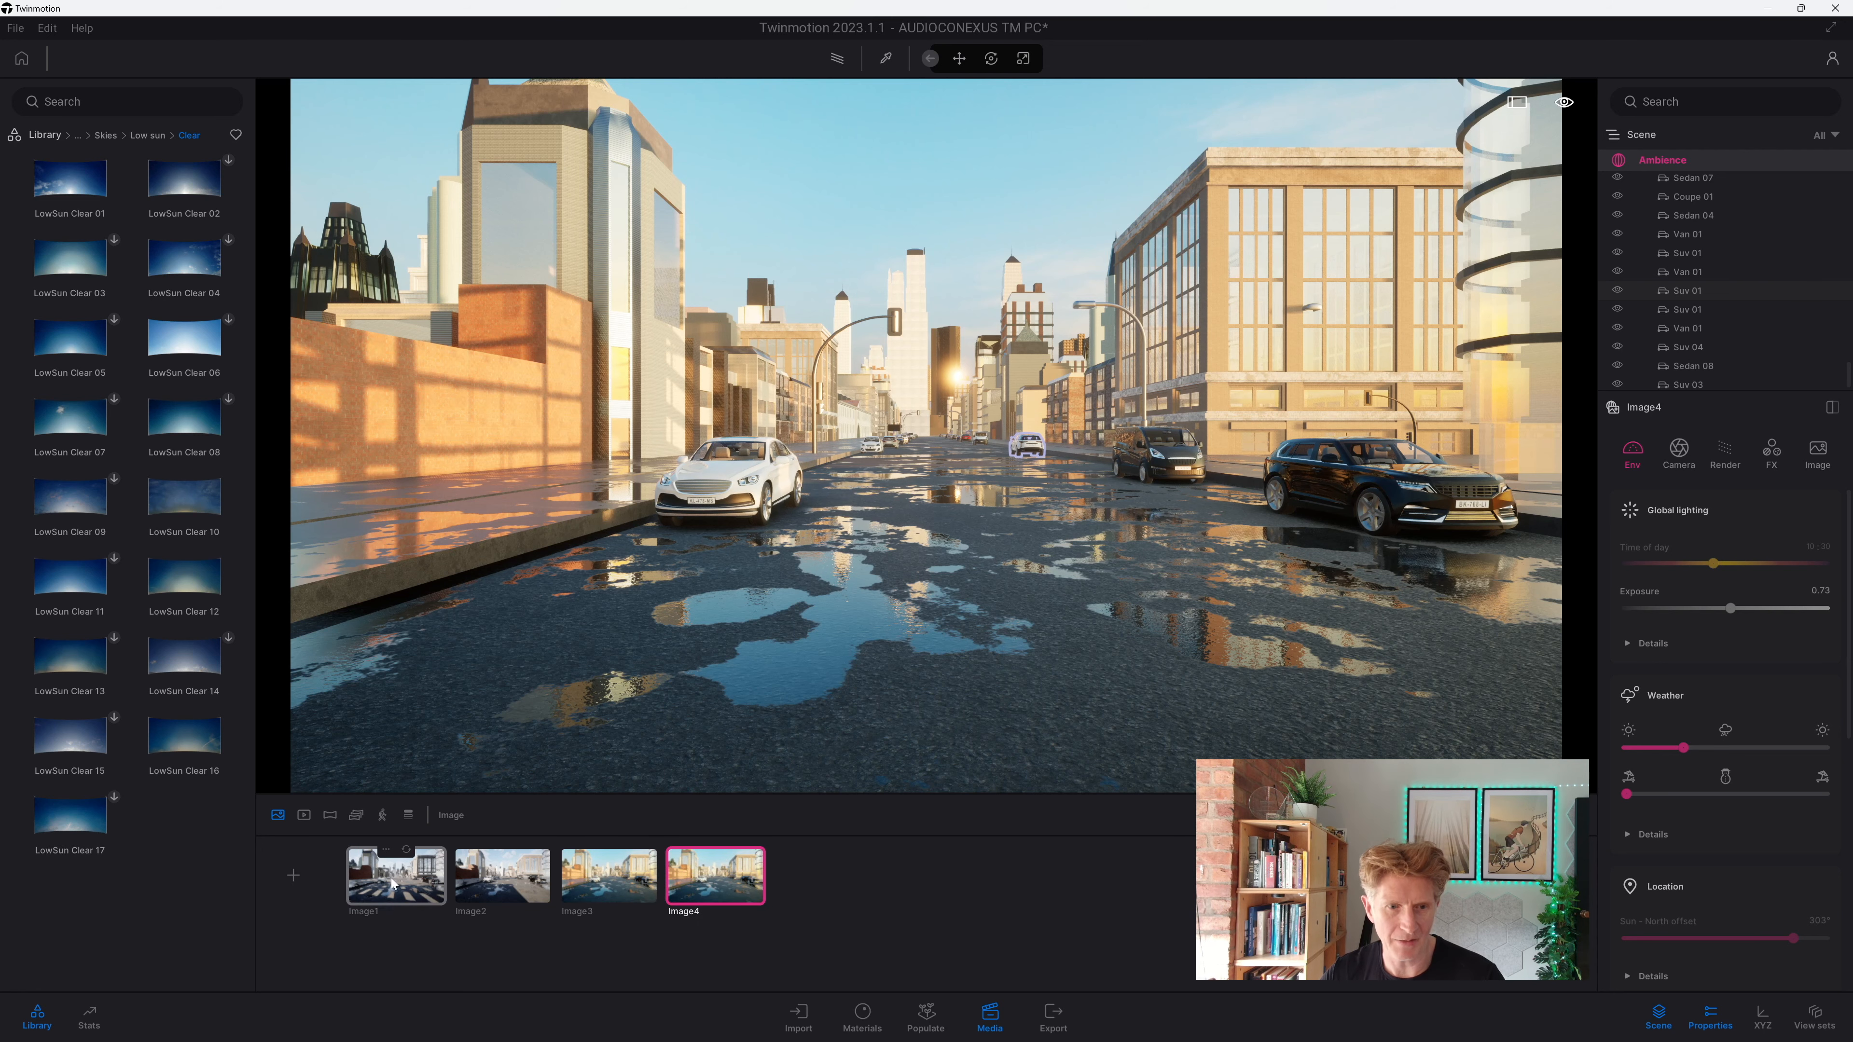
Step: View the first, second and third saved images in turn to compare their lighting and weather
left_click(392, 881)
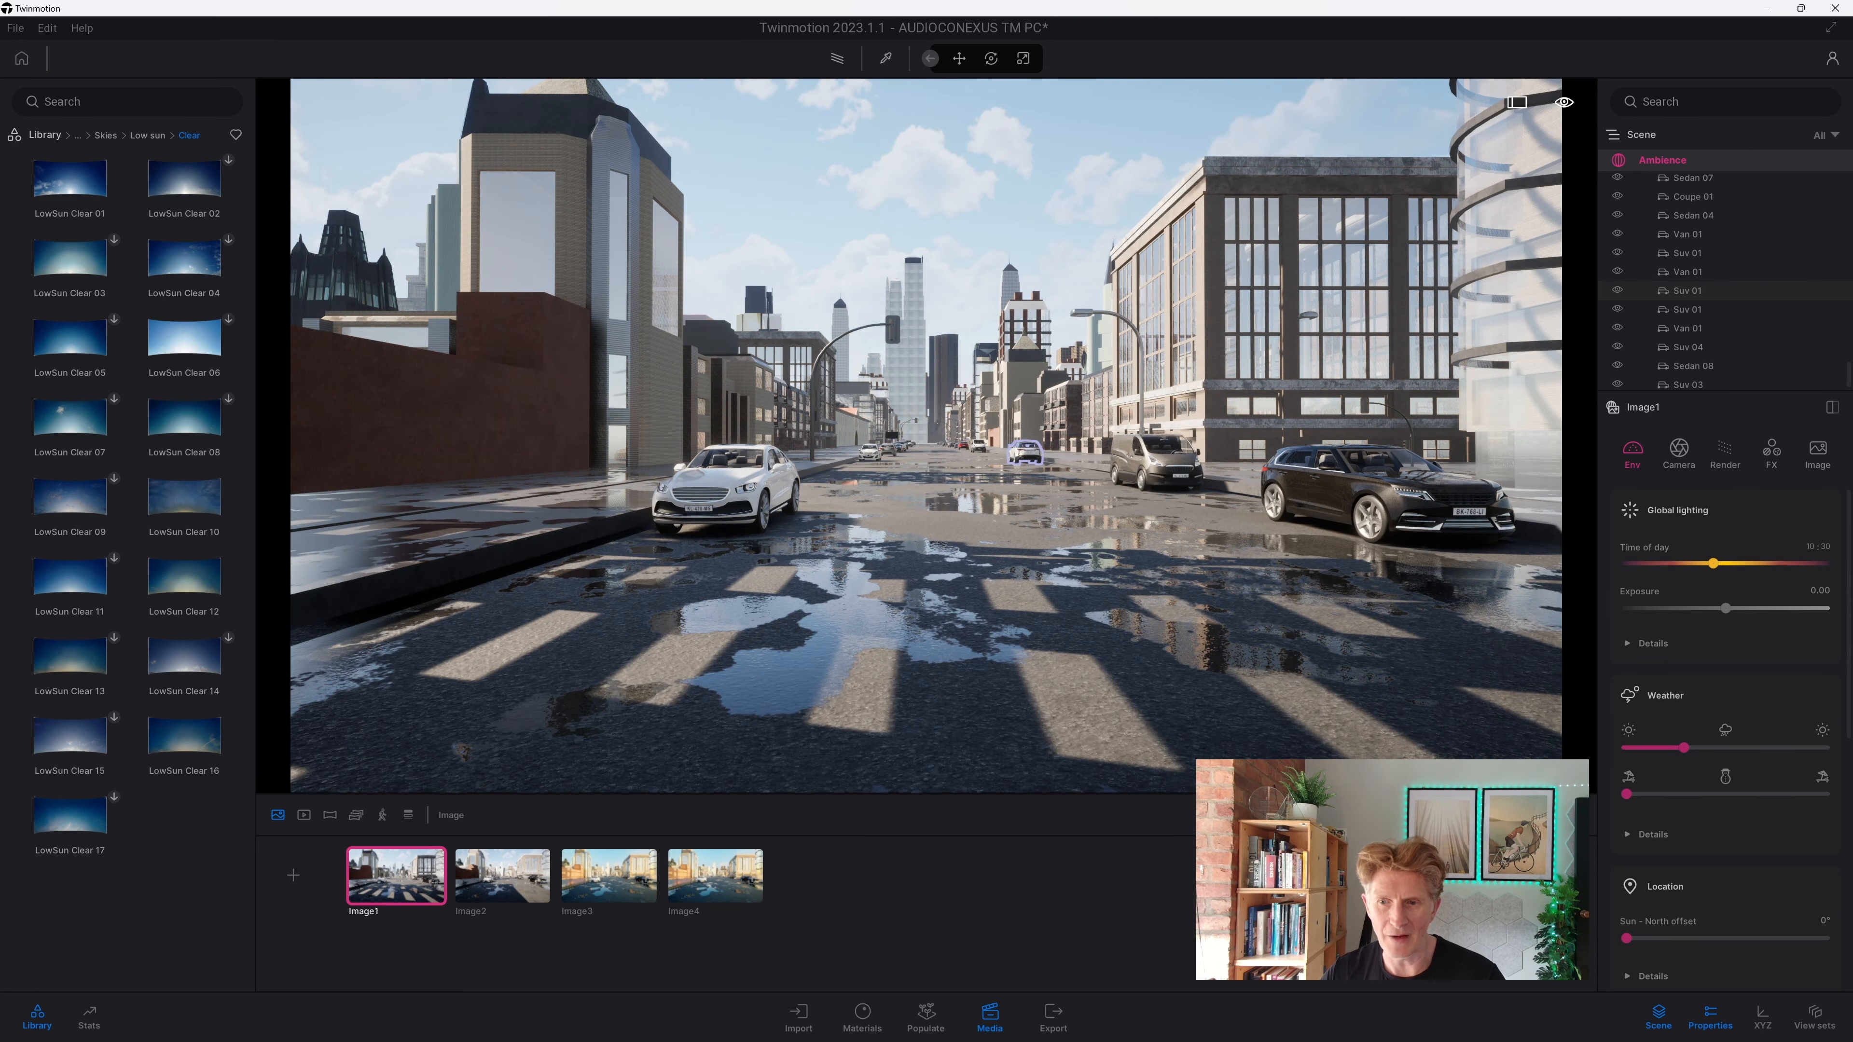
key("Escape")
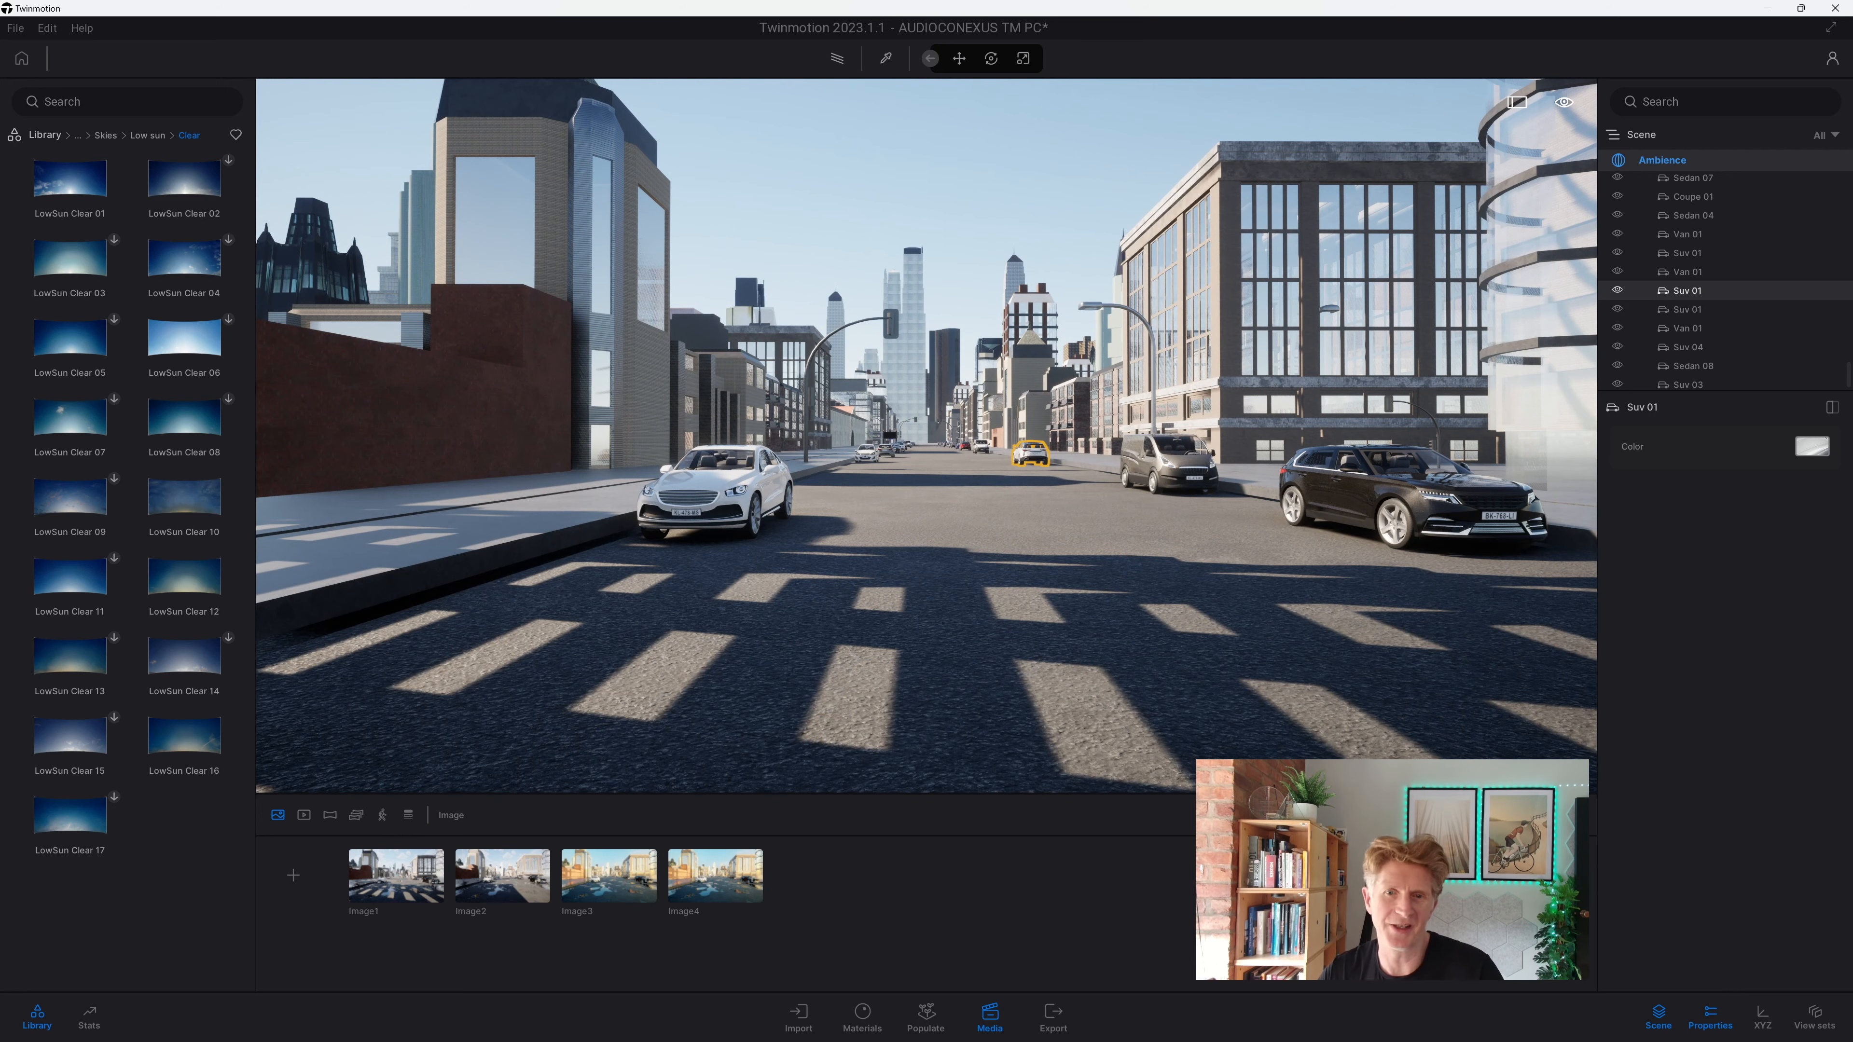
left_click(419, 890)
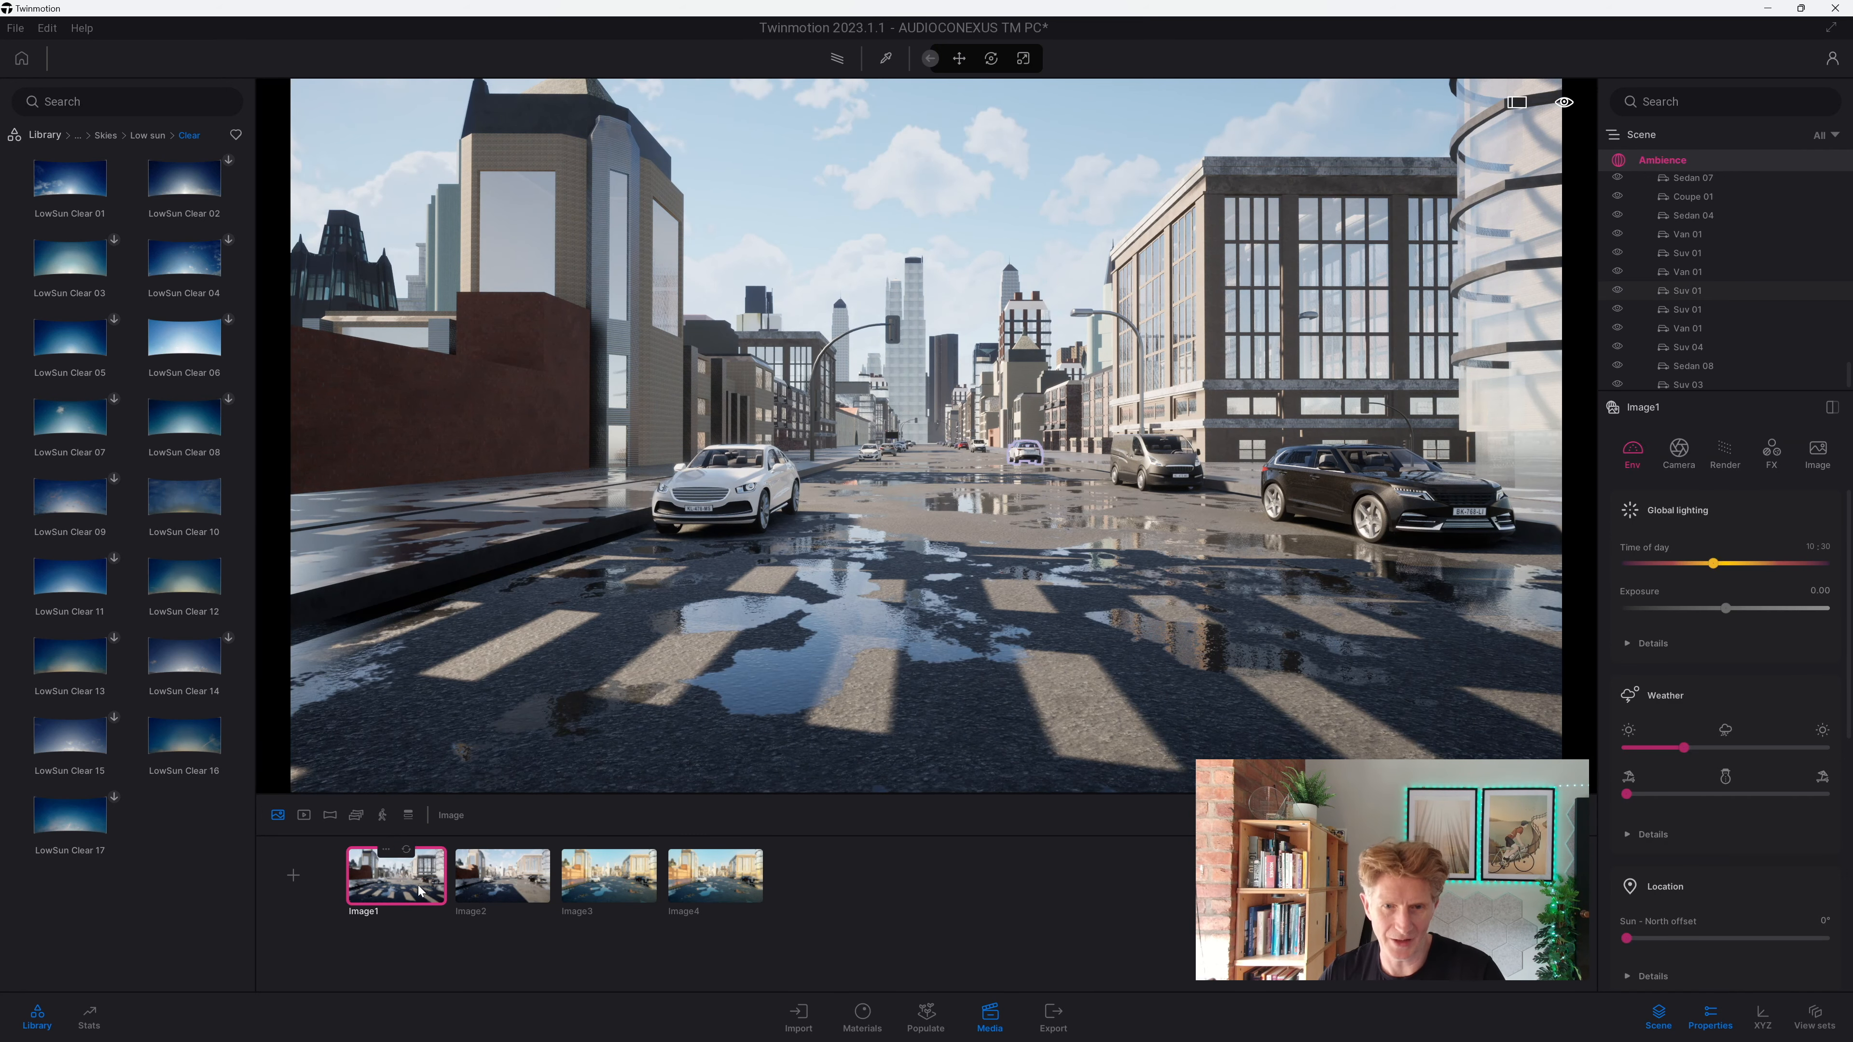
left_click(499, 896)
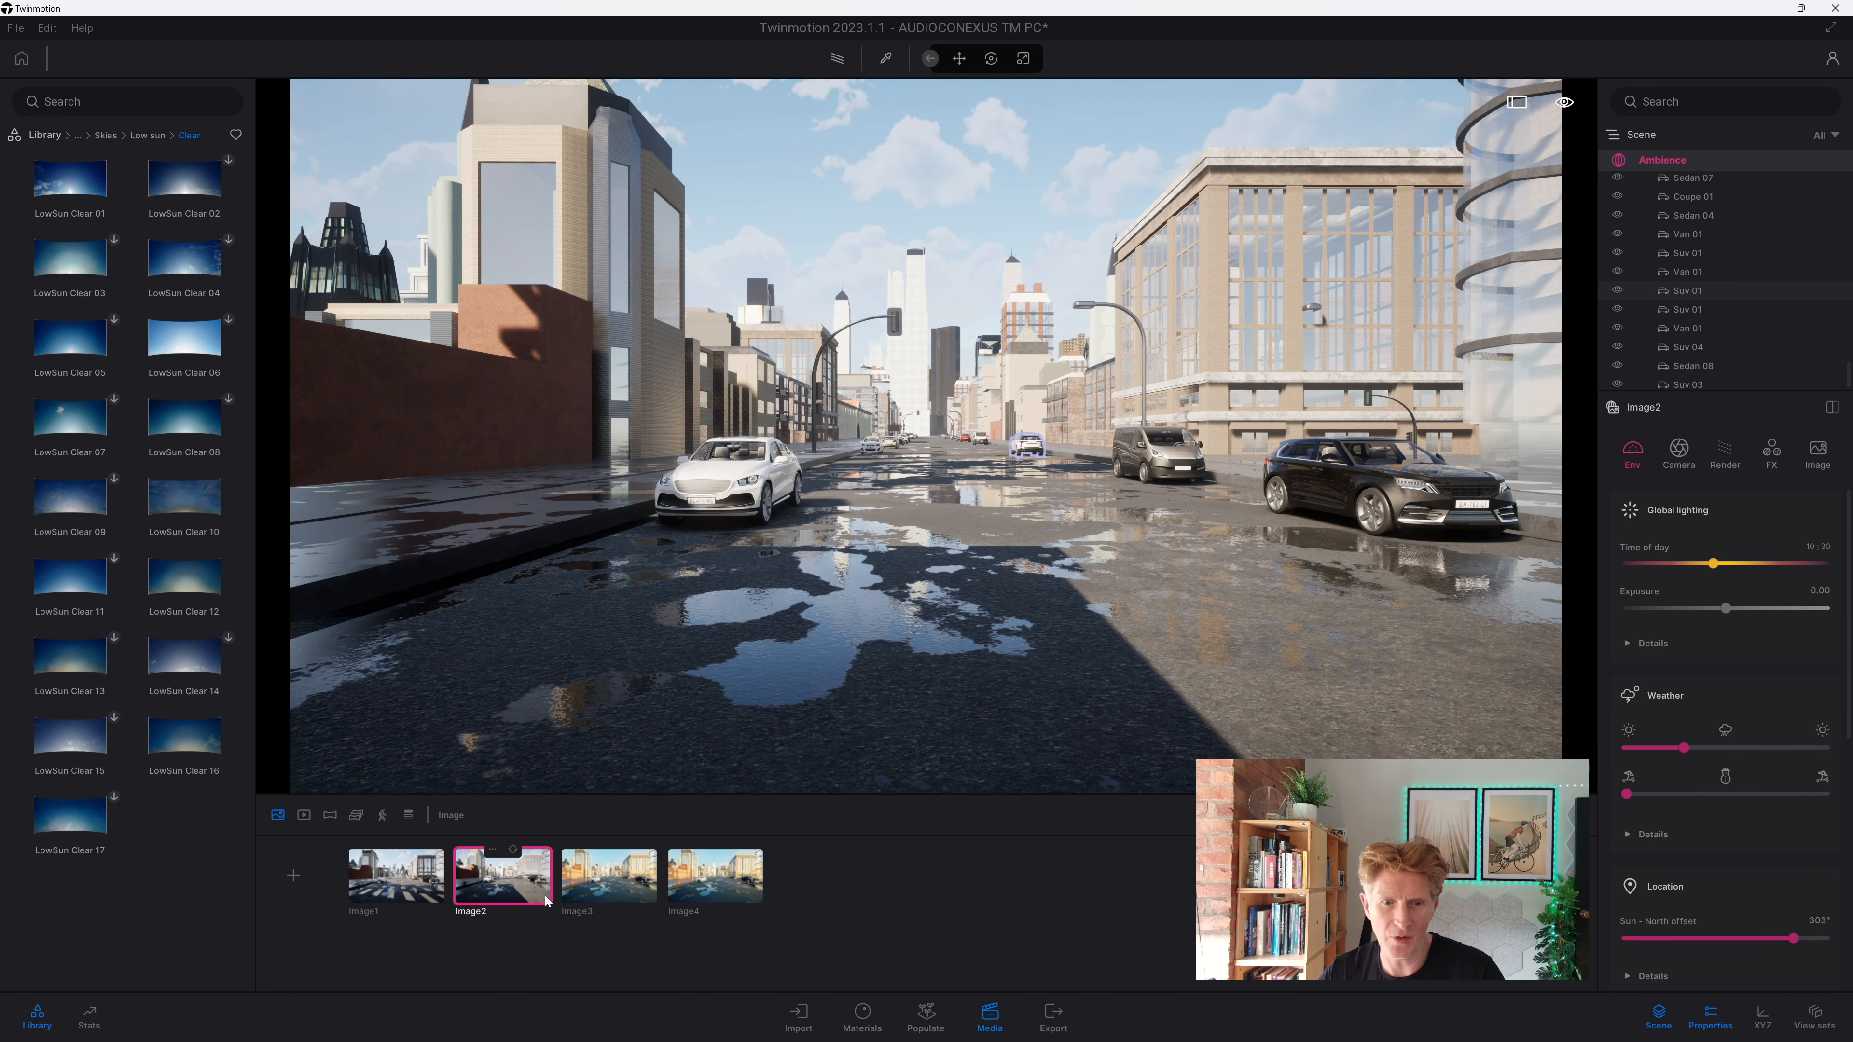
left_click(601, 887)
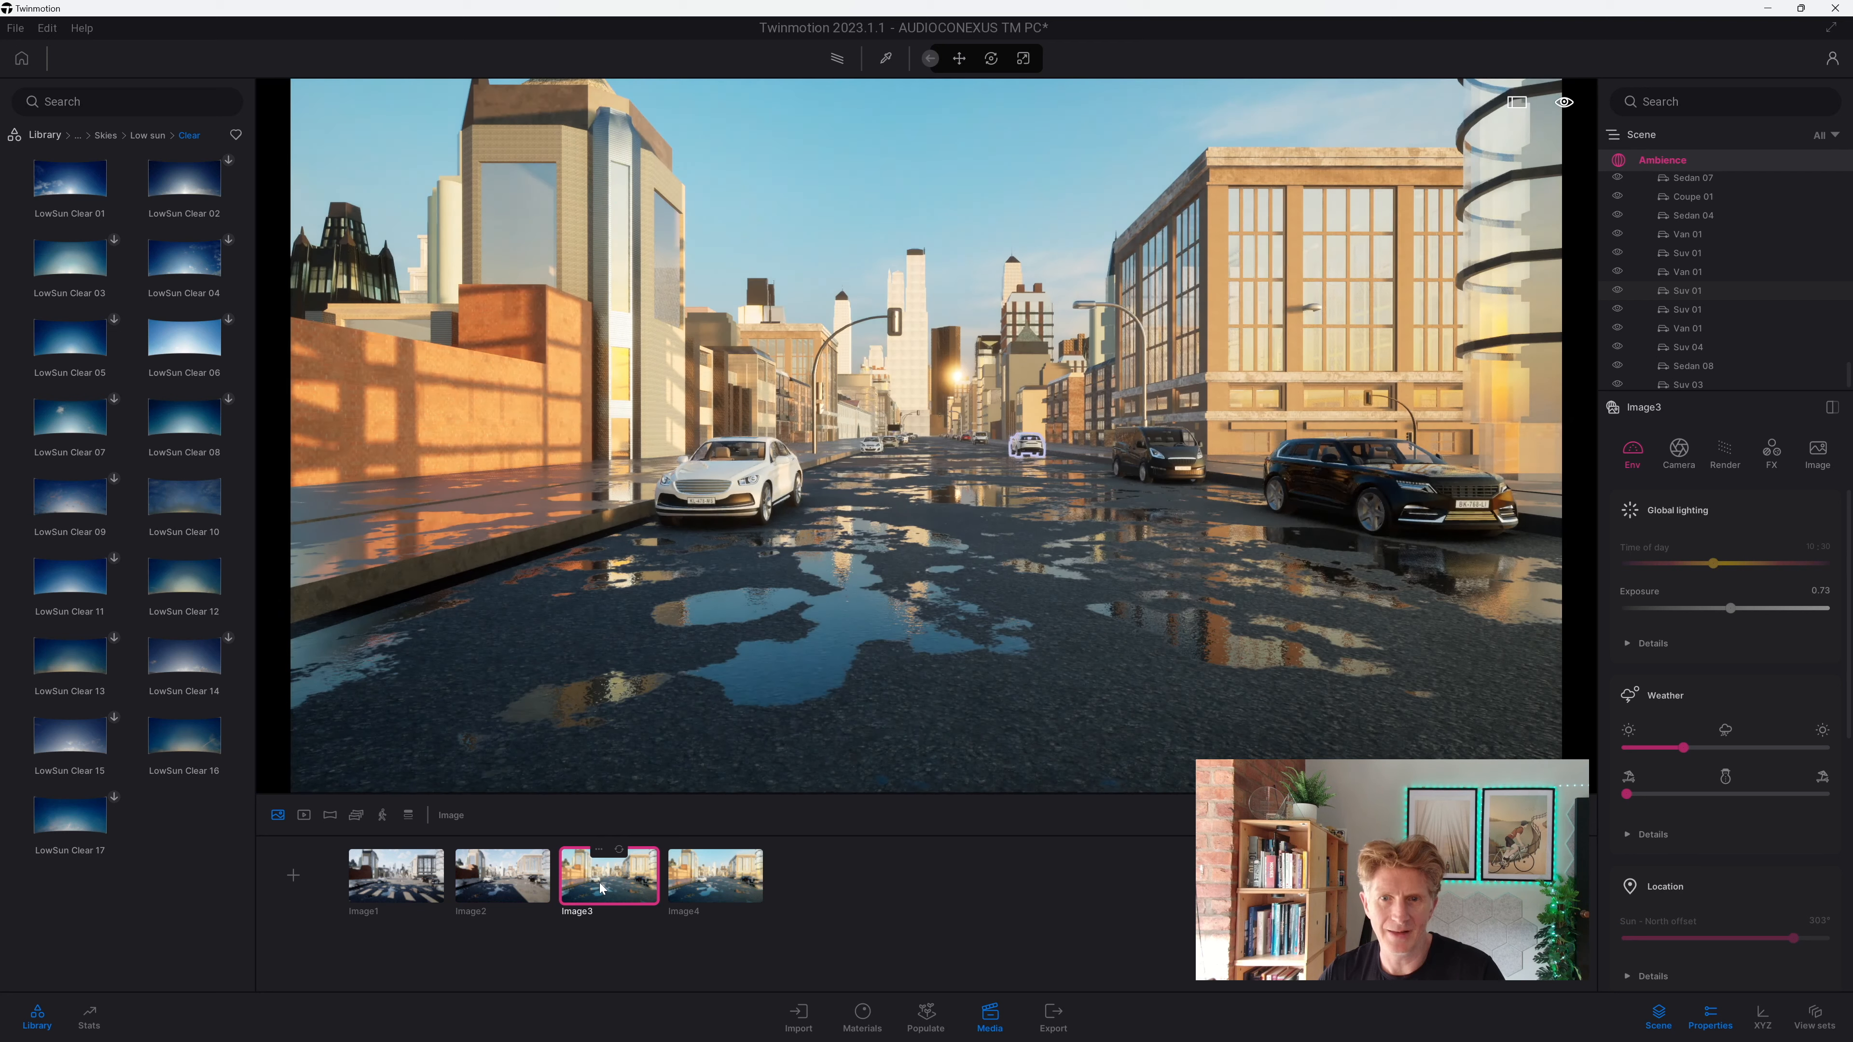
Step: Return to the fourth image and download LowSun Overcast 01 and 03 to 07 from the library's overcast low-sun HDRIs
left_click(708, 889)
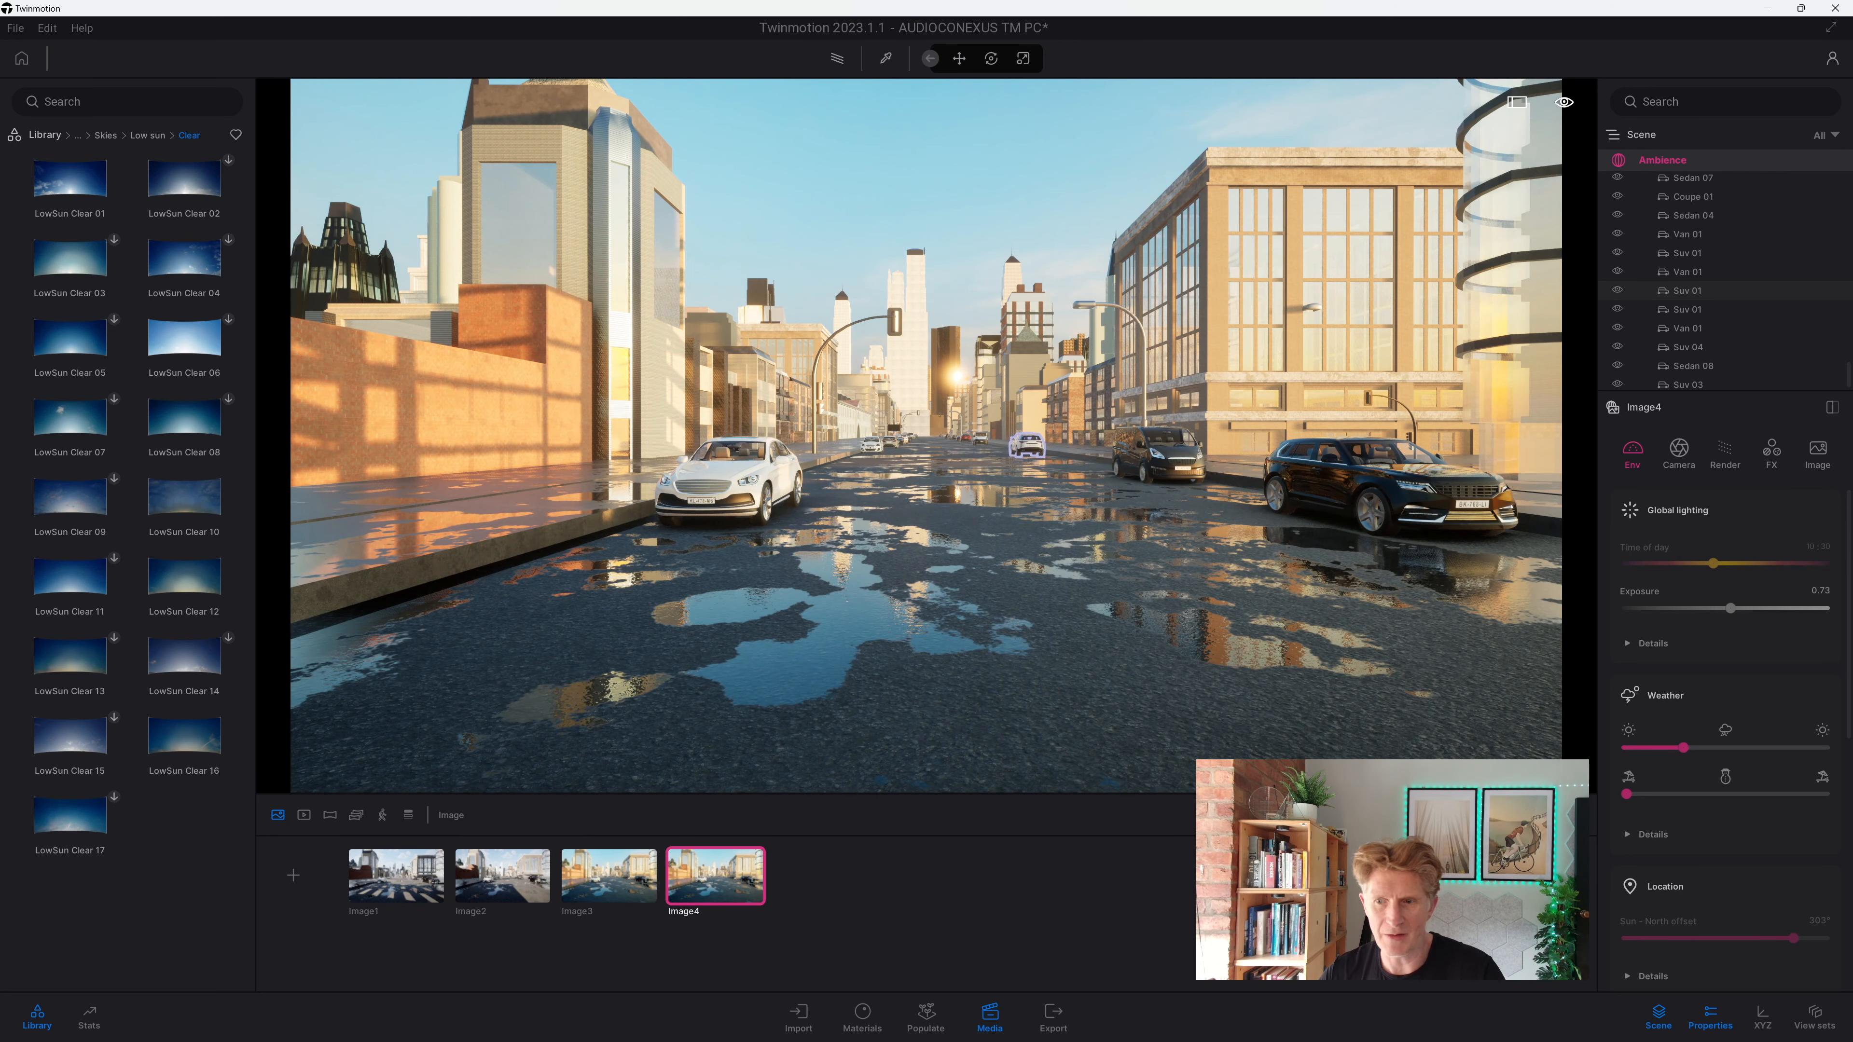
left_click(146, 136)
left_click(81, 270)
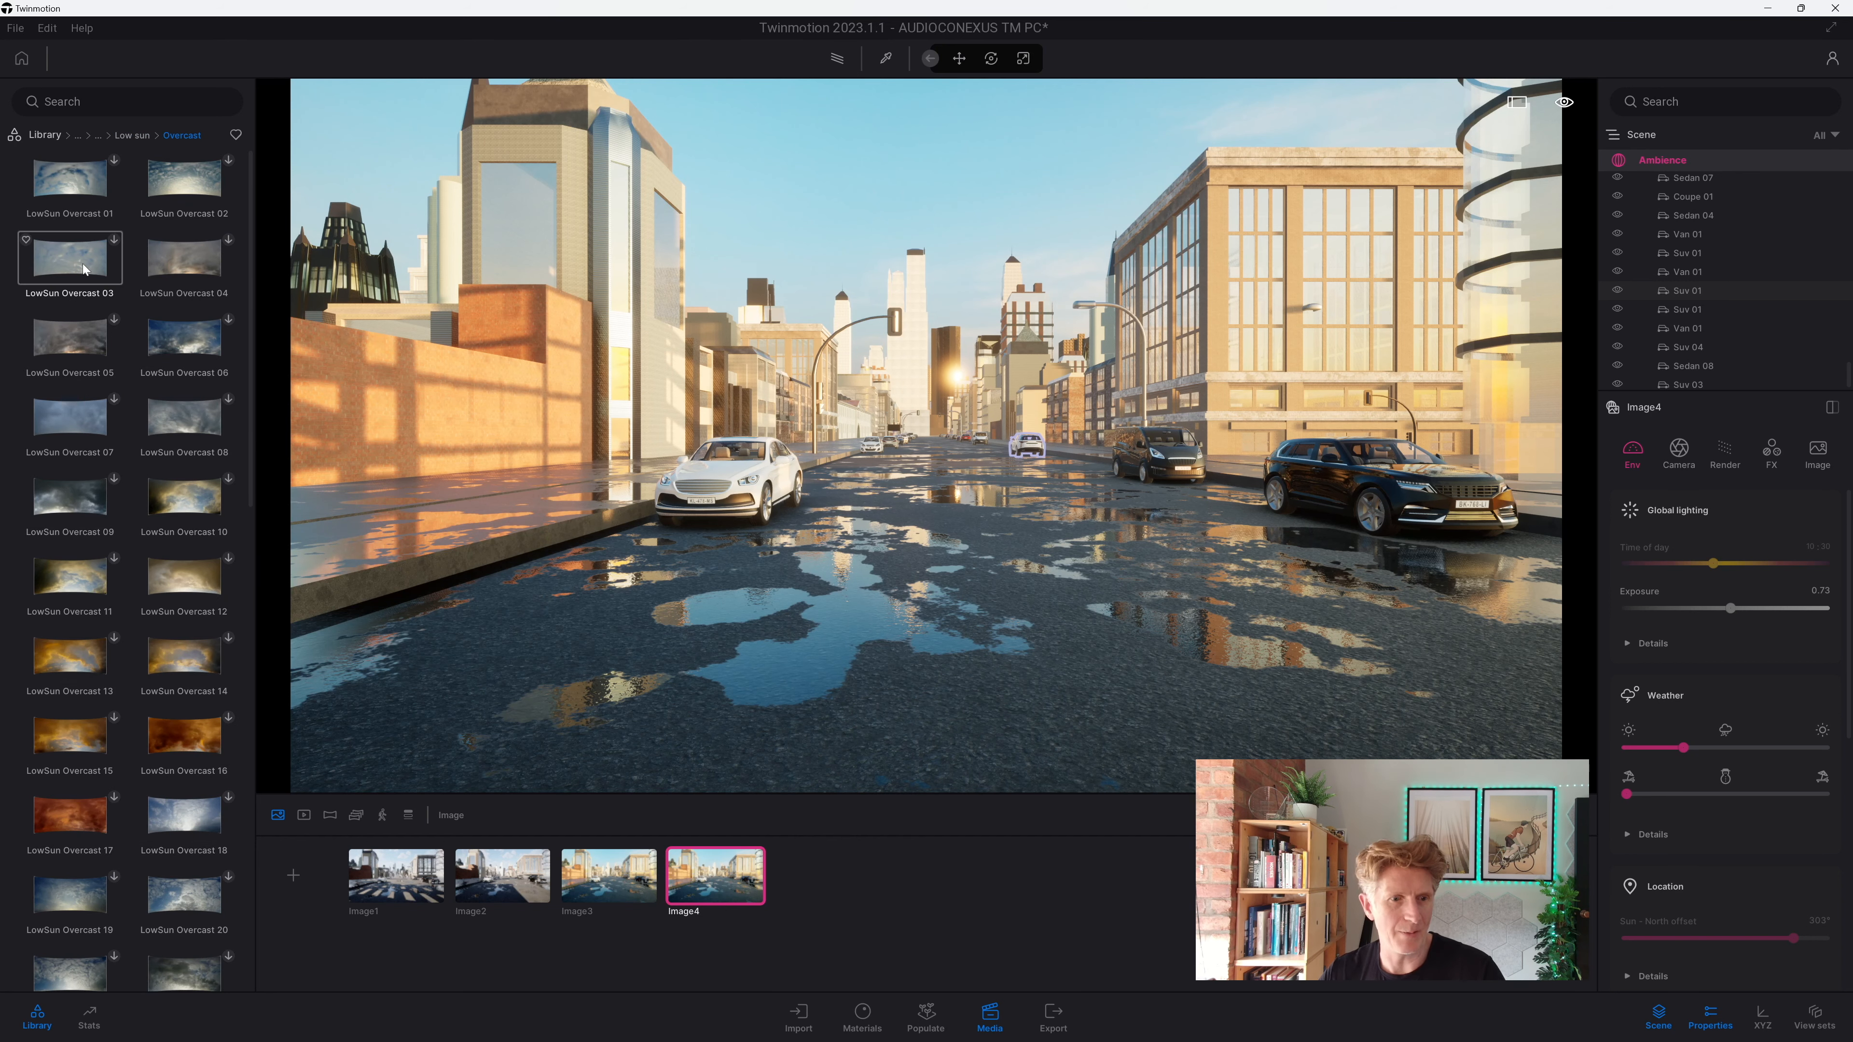
left_click(114, 239)
left_click(114, 322)
left_click(114, 399)
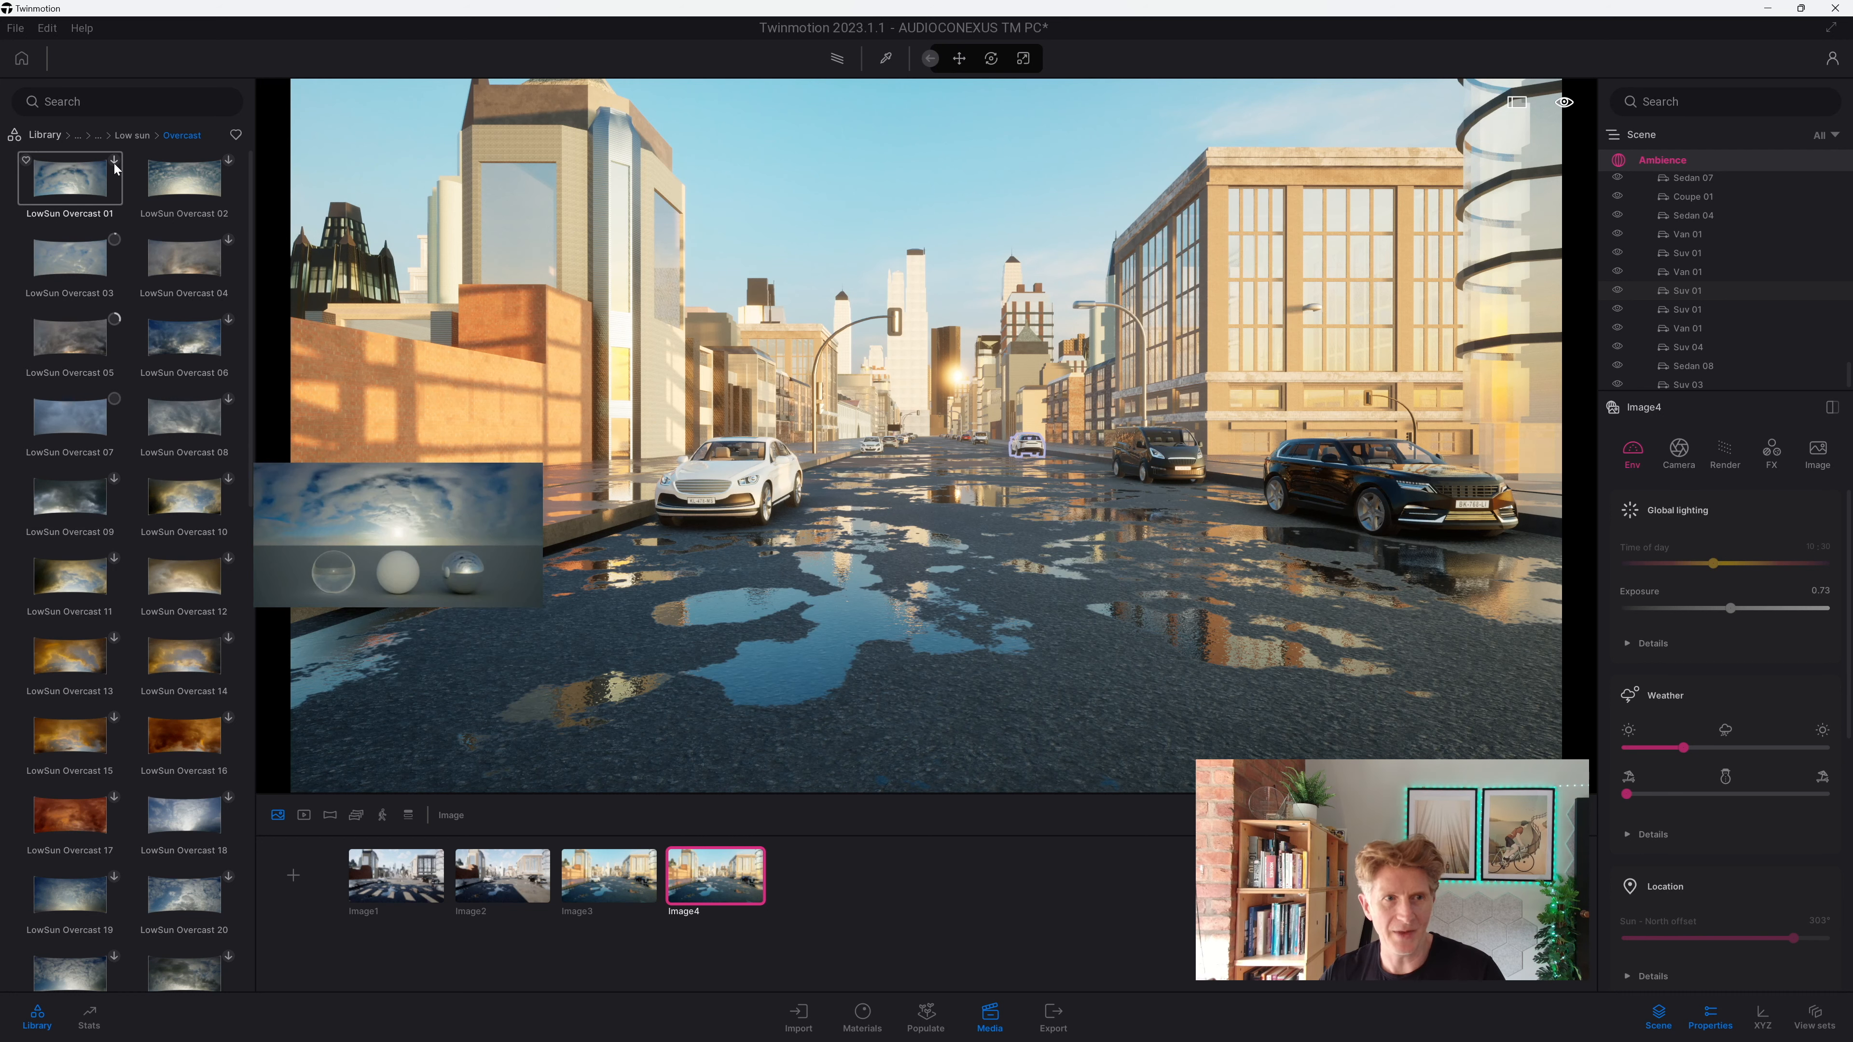
left_click(228, 320)
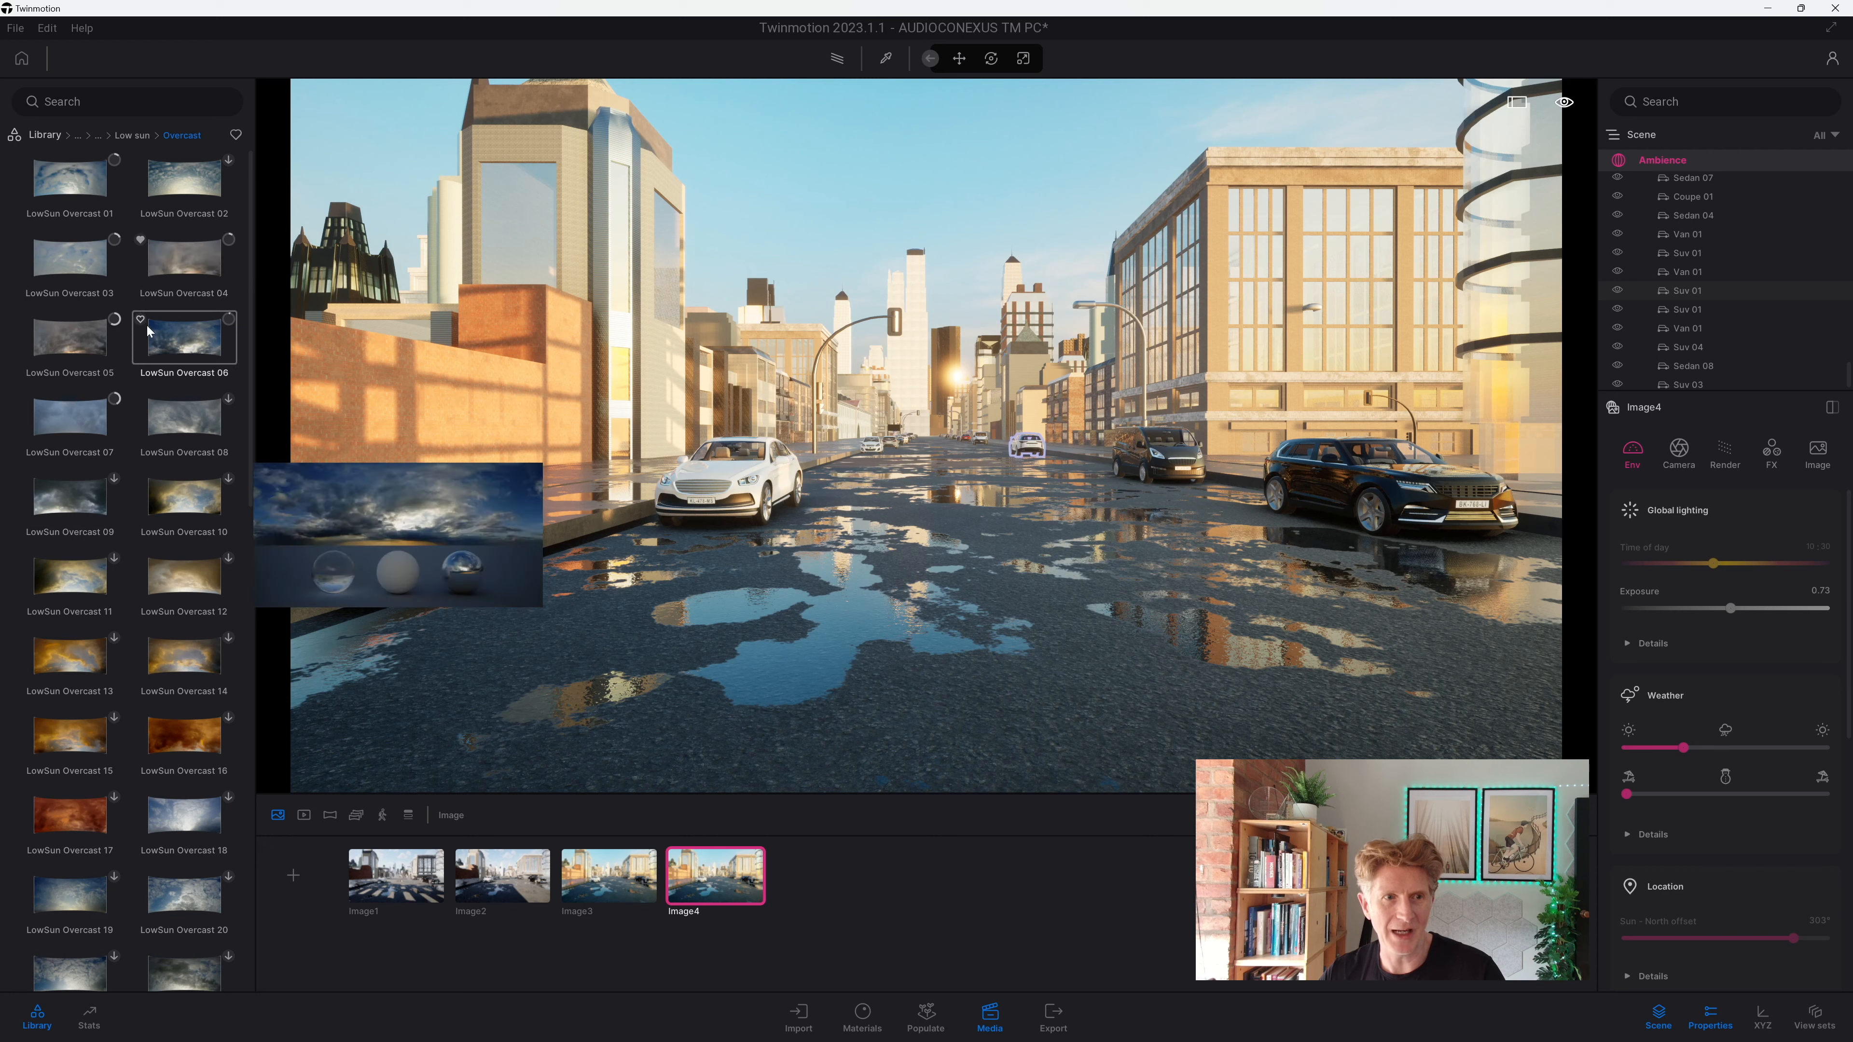
Step: Mark LowSun Overcast 03, 05, 06 and 08 as favourites and download LowSun Overcast 08
left_click(142, 319)
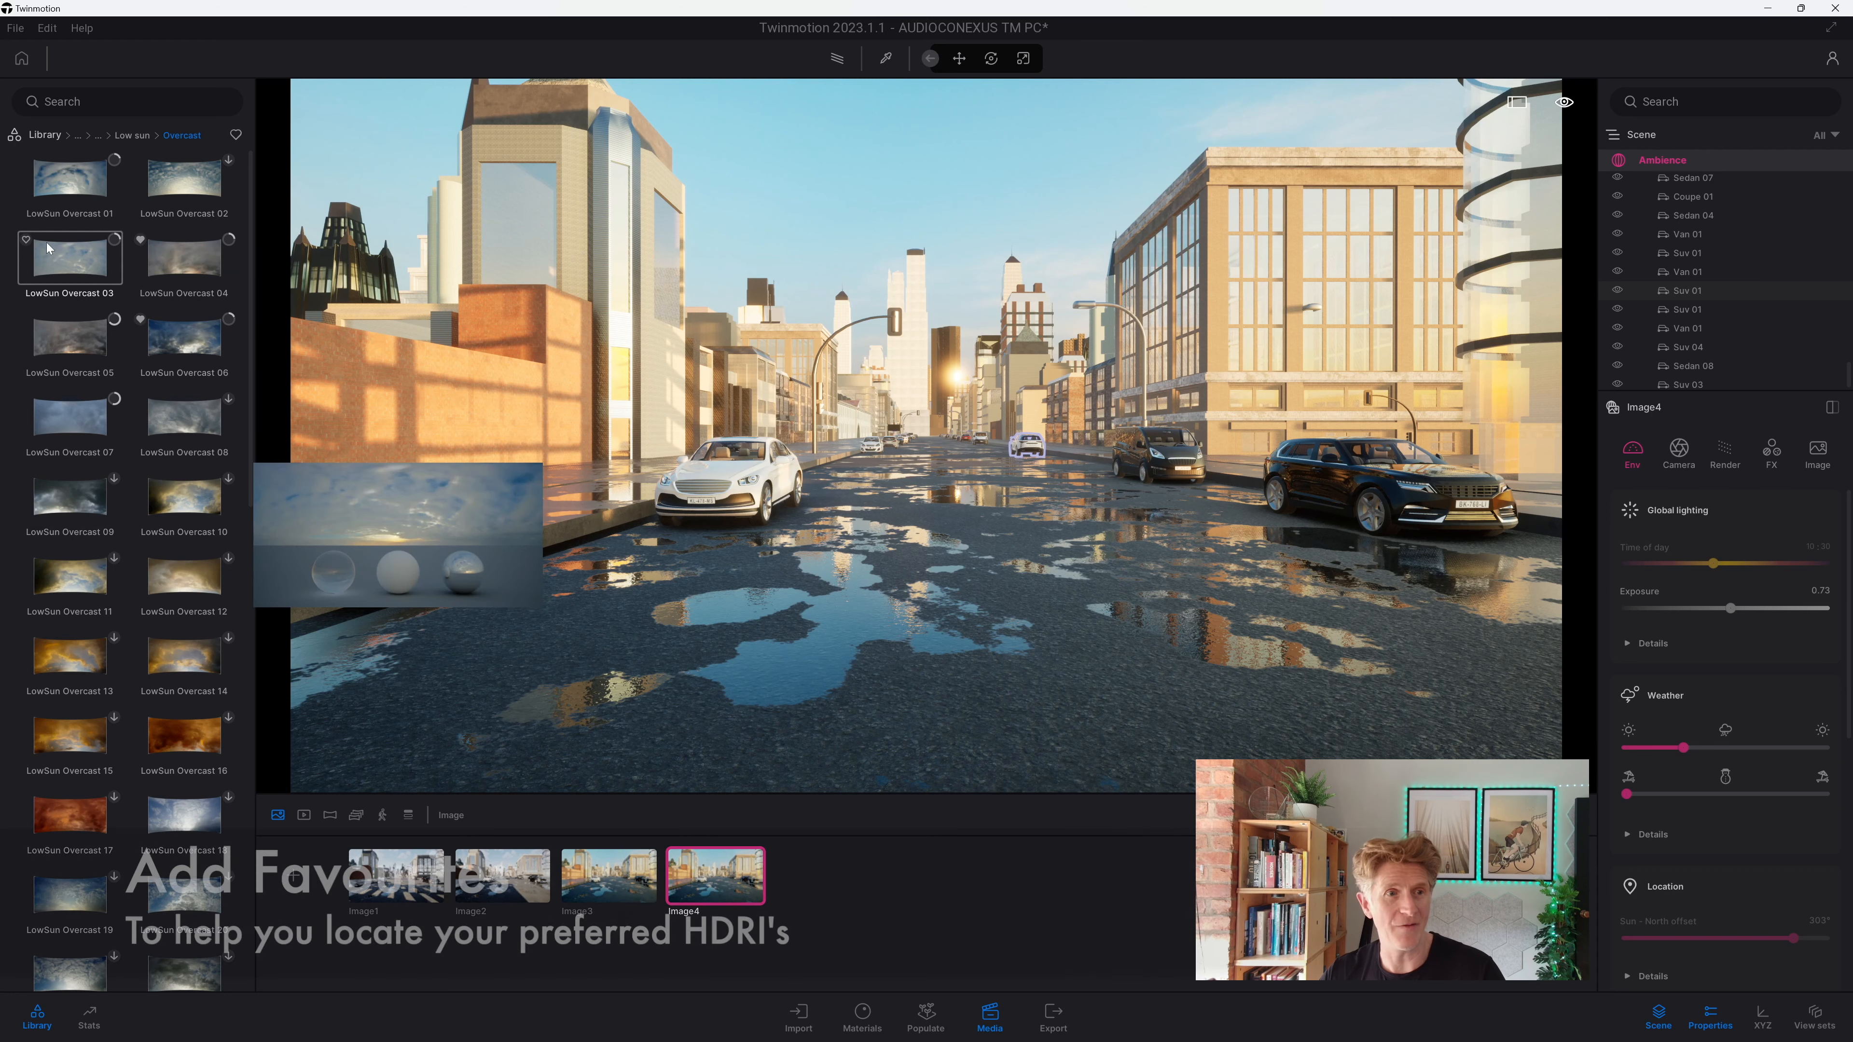
left_click(27, 240)
left_click(26, 320)
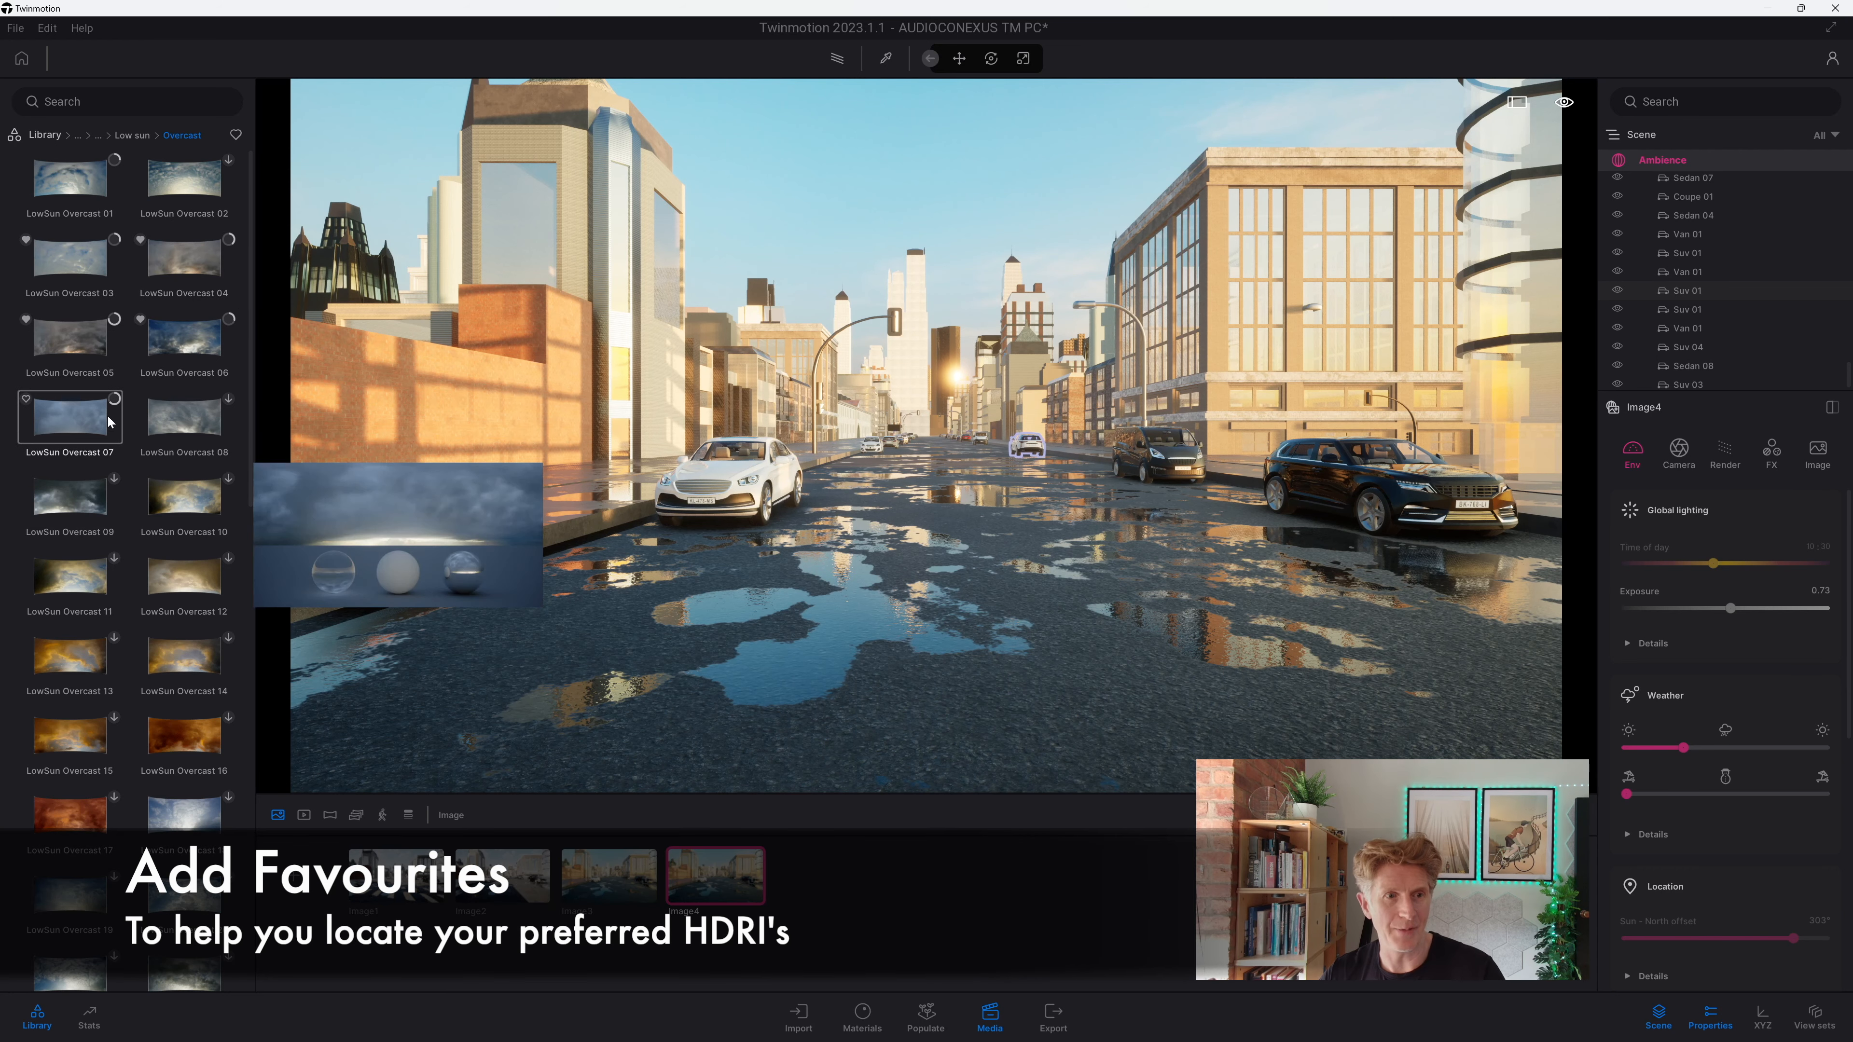
left_click(228, 399)
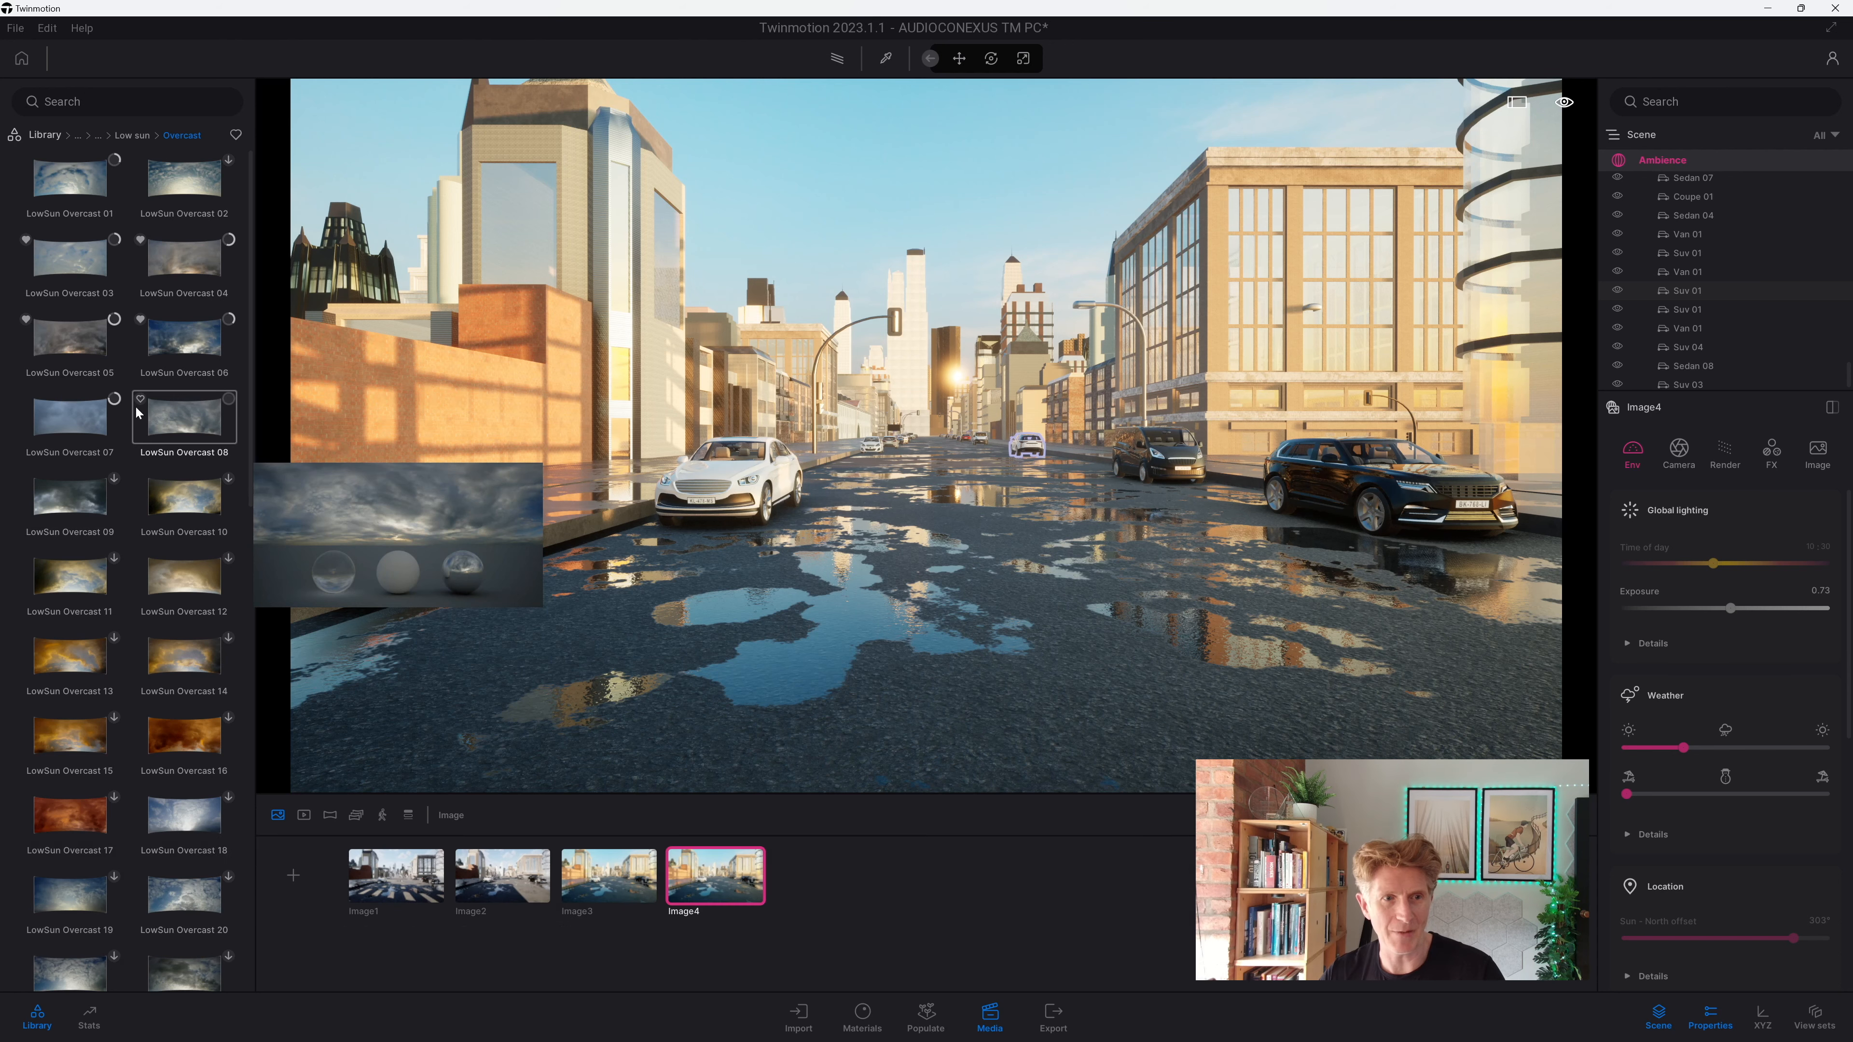
left_click(141, 399)
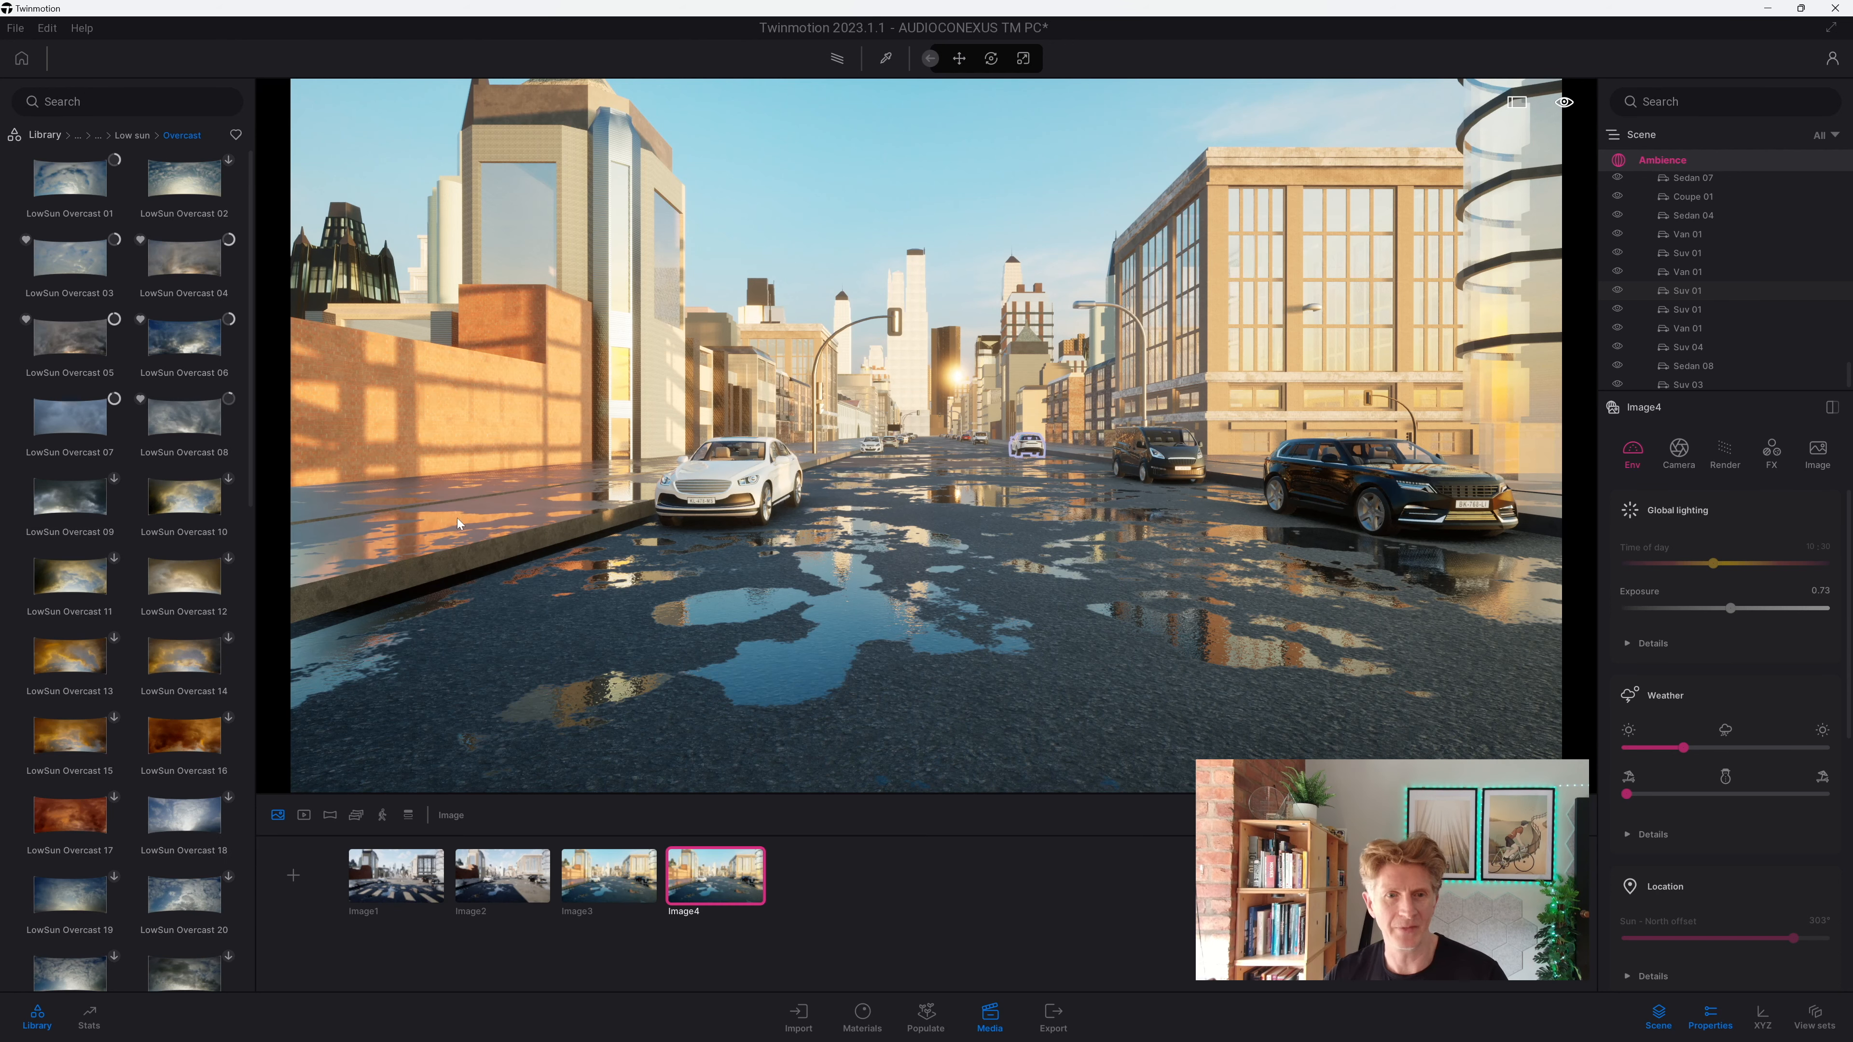
Step: Apply the LowSun Overcast 05 sky to the fourth image's skydome
scroll(1688, 796, "down", 3)
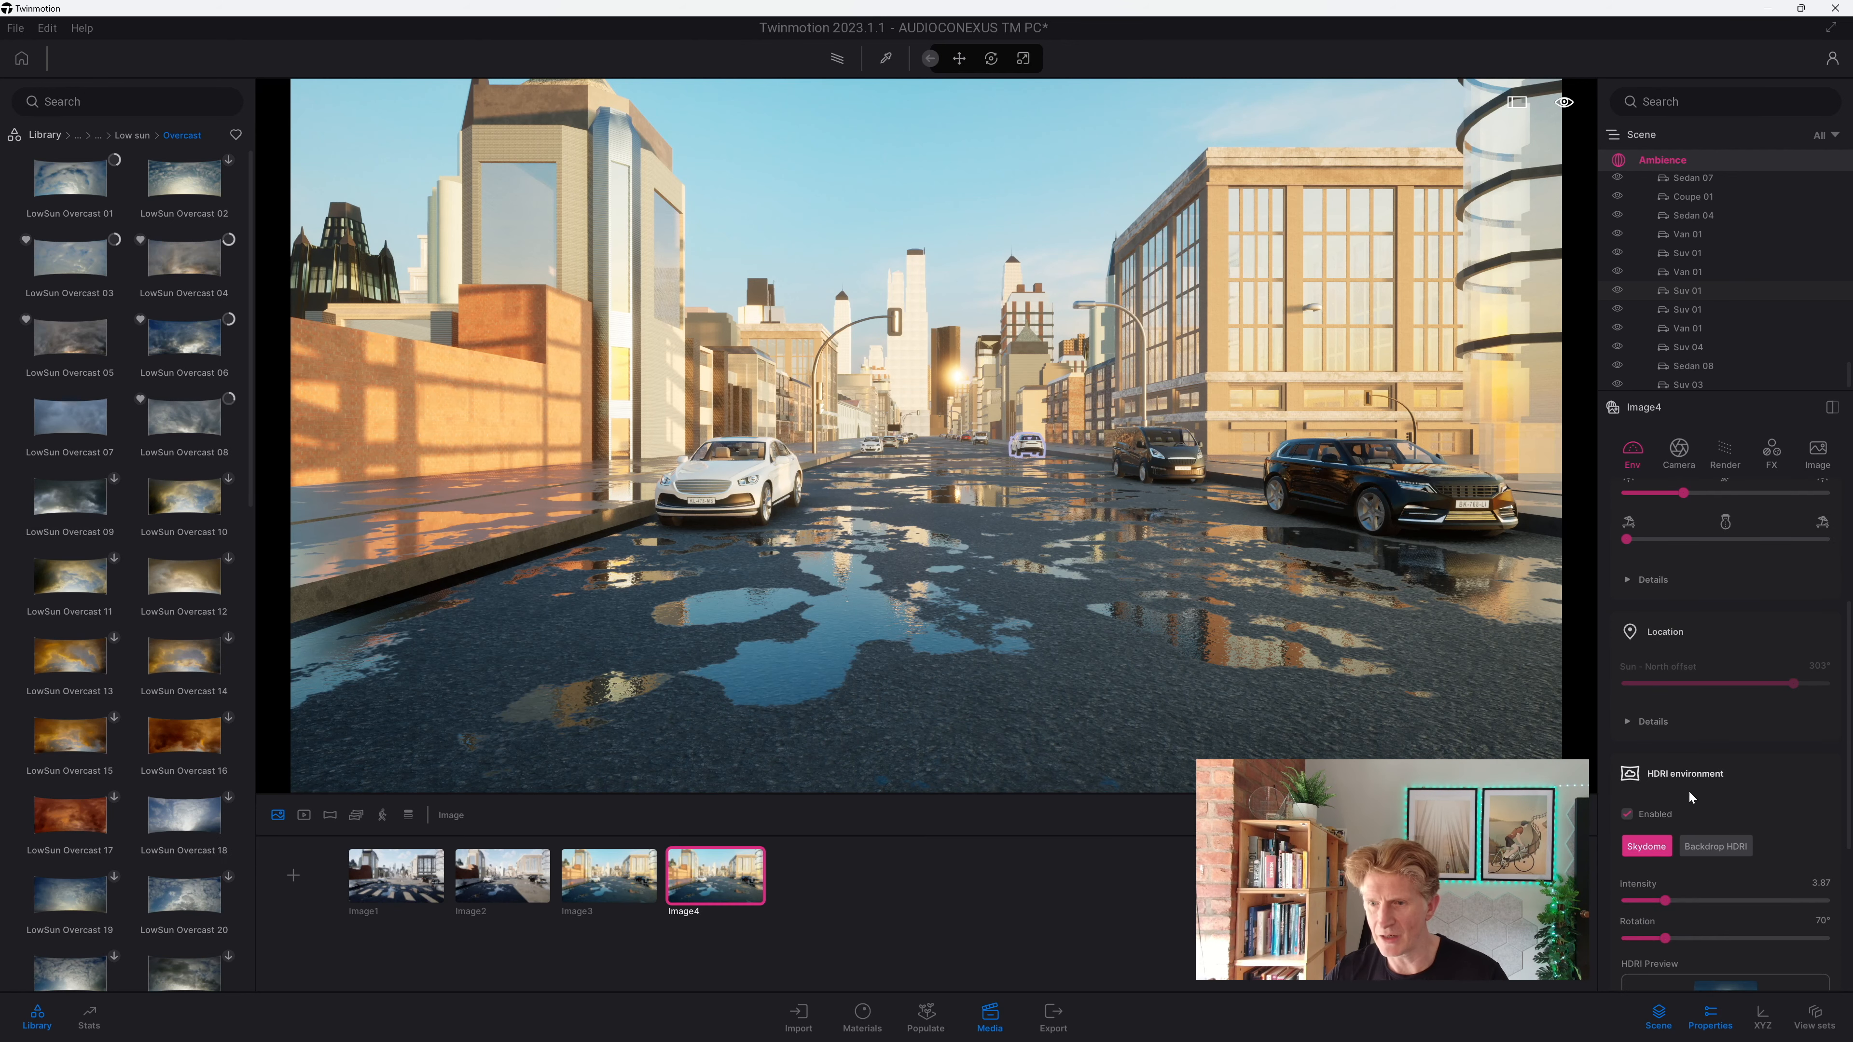
scroll(1674, 777, "down", 2)
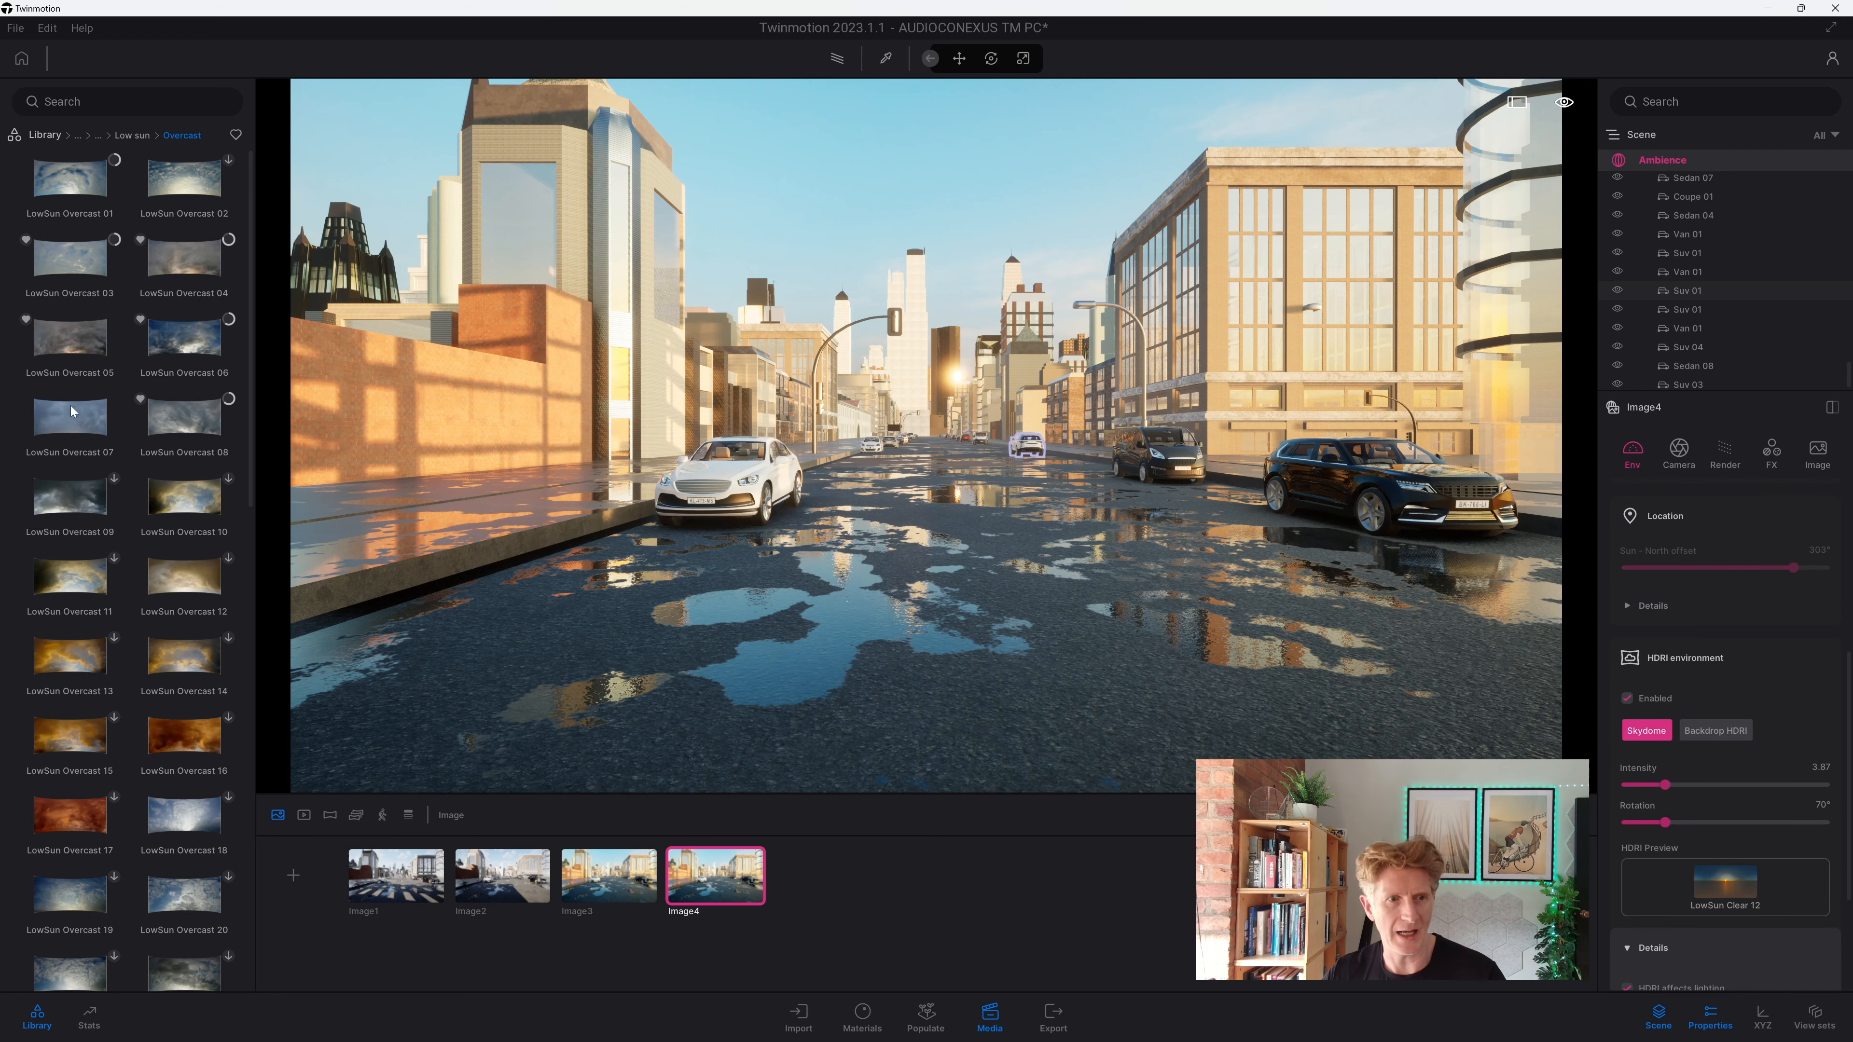
mouse_move(74, 262)
mouse_move(75, 347)
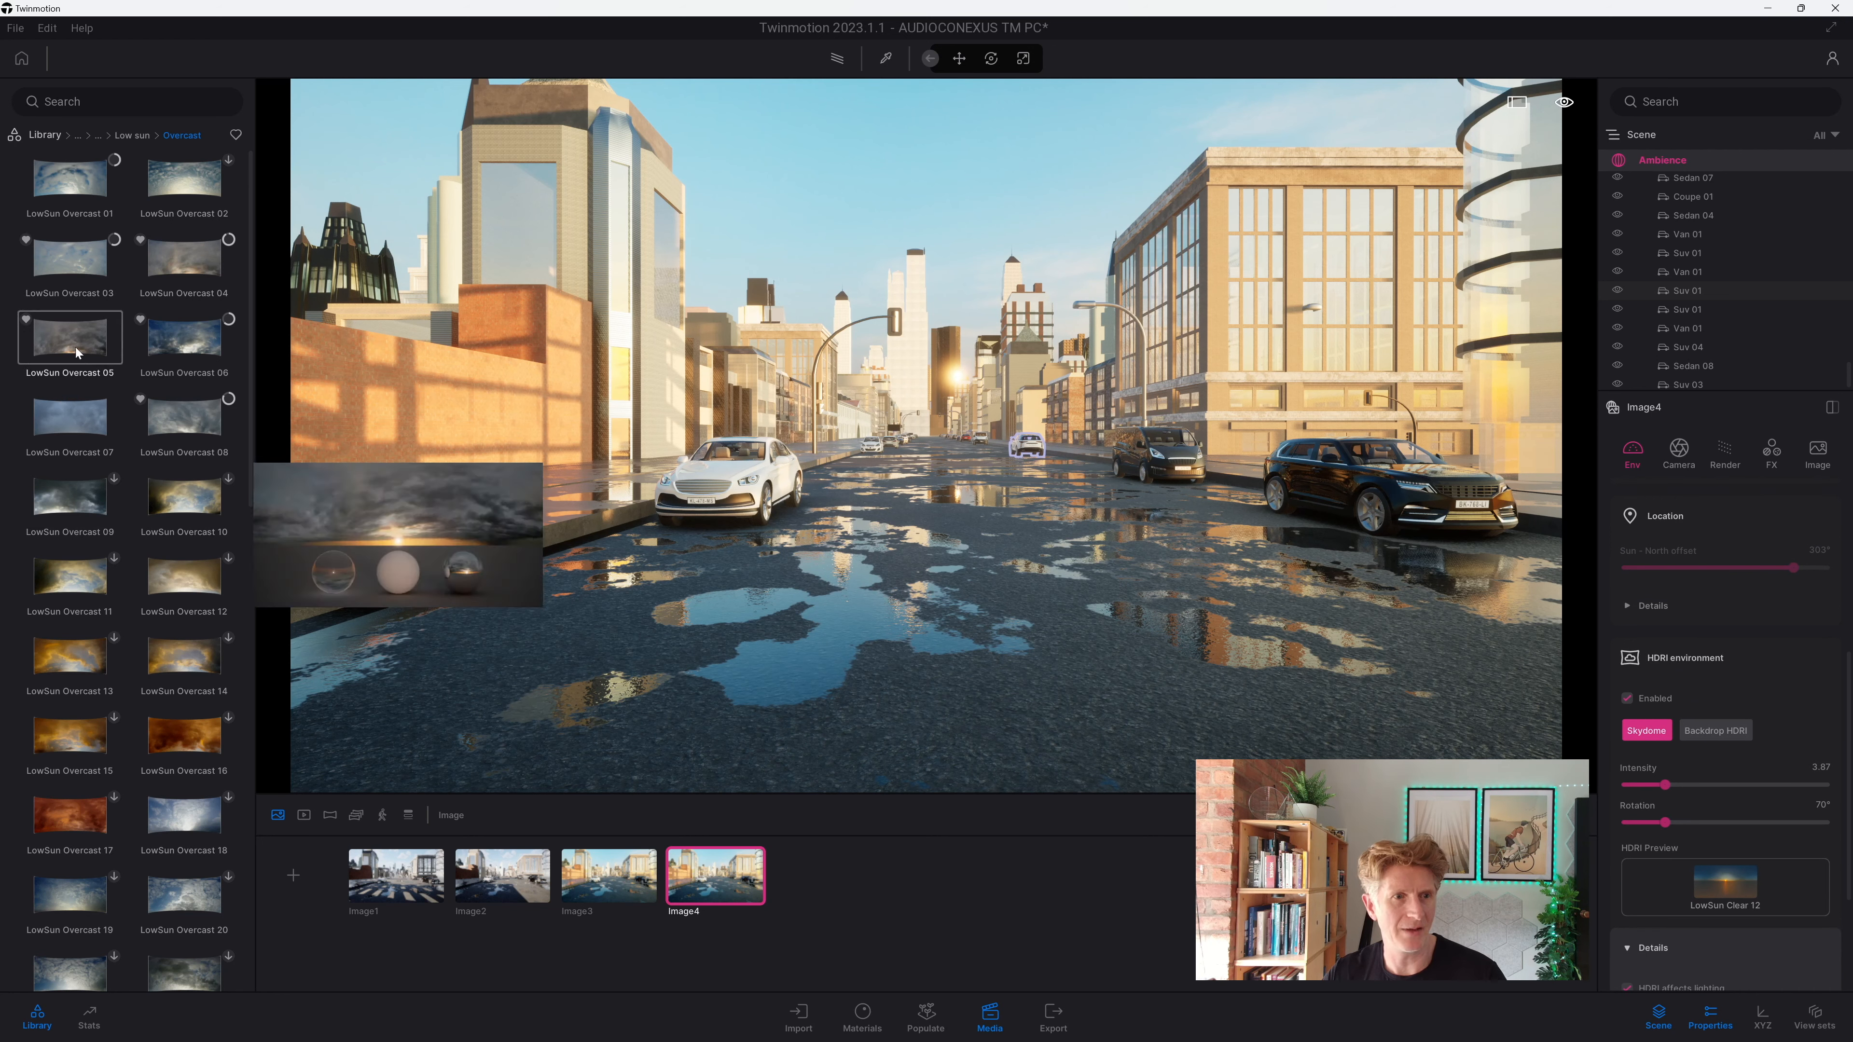
left_click_drag(66, 340, 1734, 886)
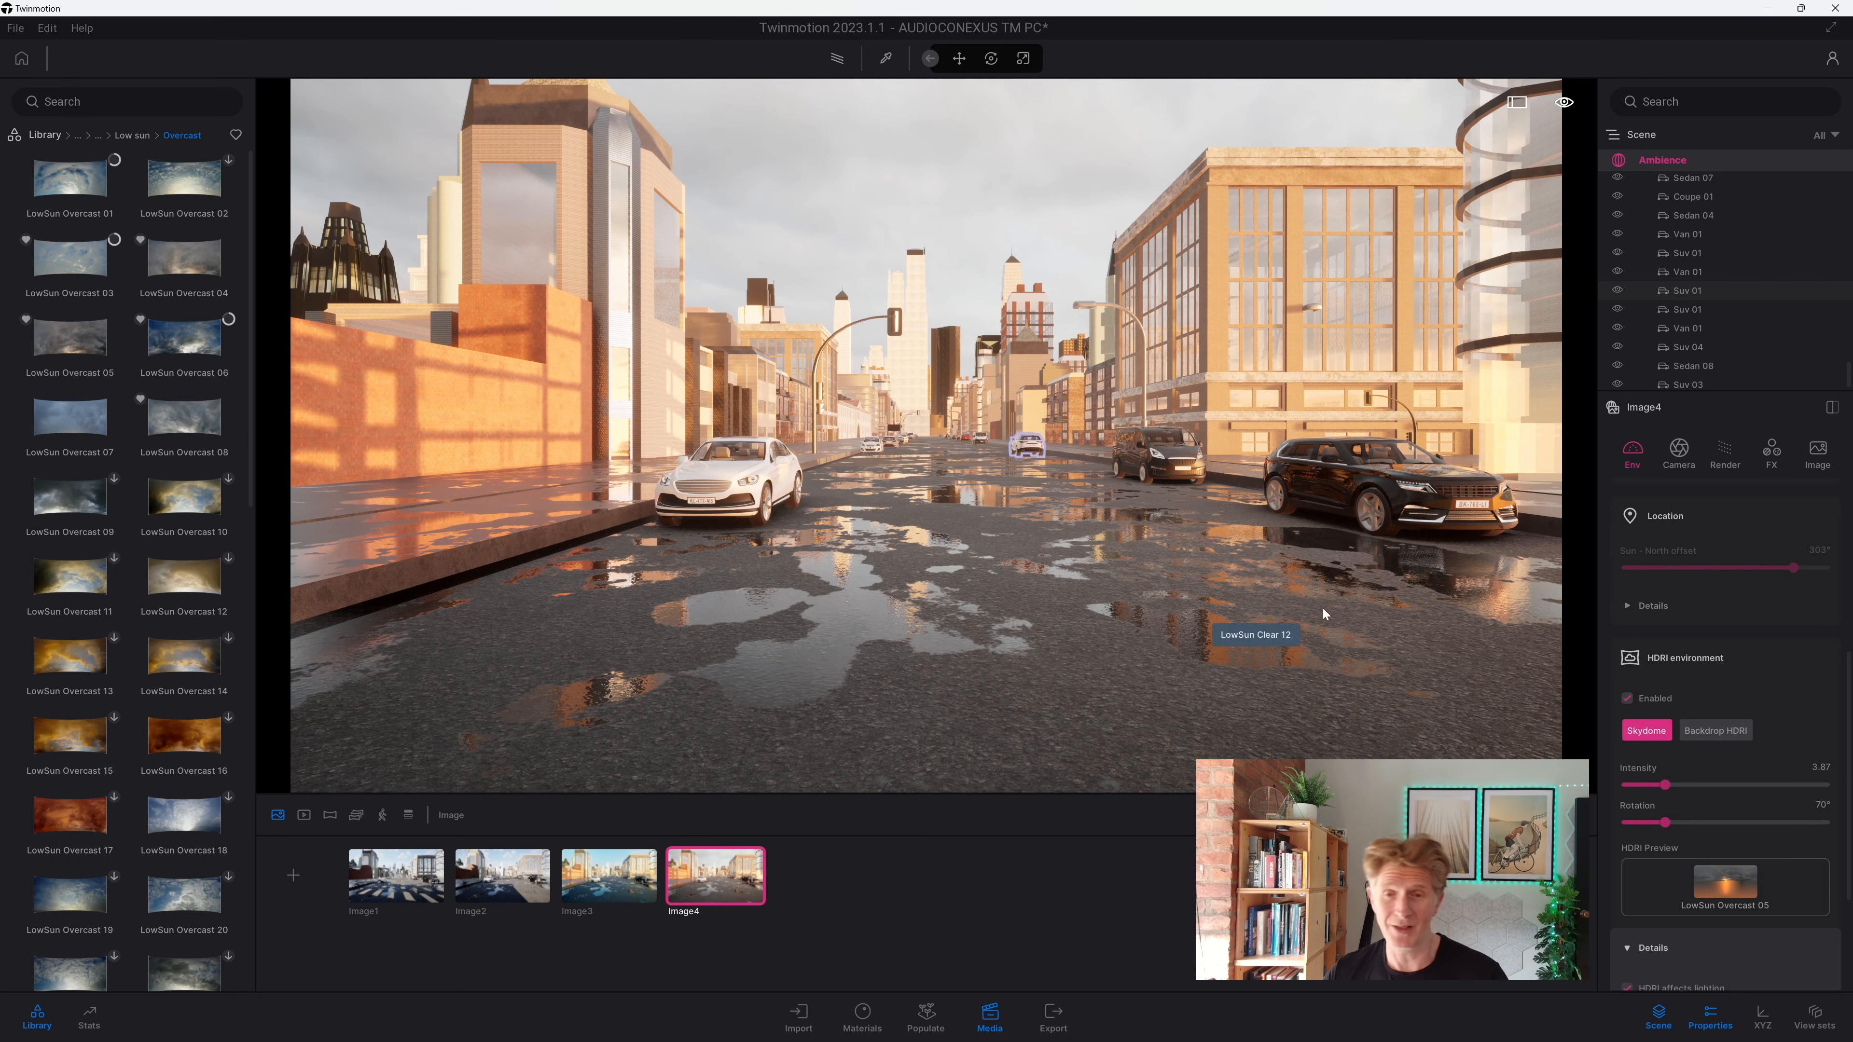
Step: Set the fourth image's exposure to 0.44, its HDRI intensity to 2.80 and its HDRI rotation to 163°
scroll(1698, 604, "up", 3)
scroll(1698, 604, "up", 3)
left_click_drag(1727, 607, 1727, 614)
scroll(1690, 766, "down", 5)
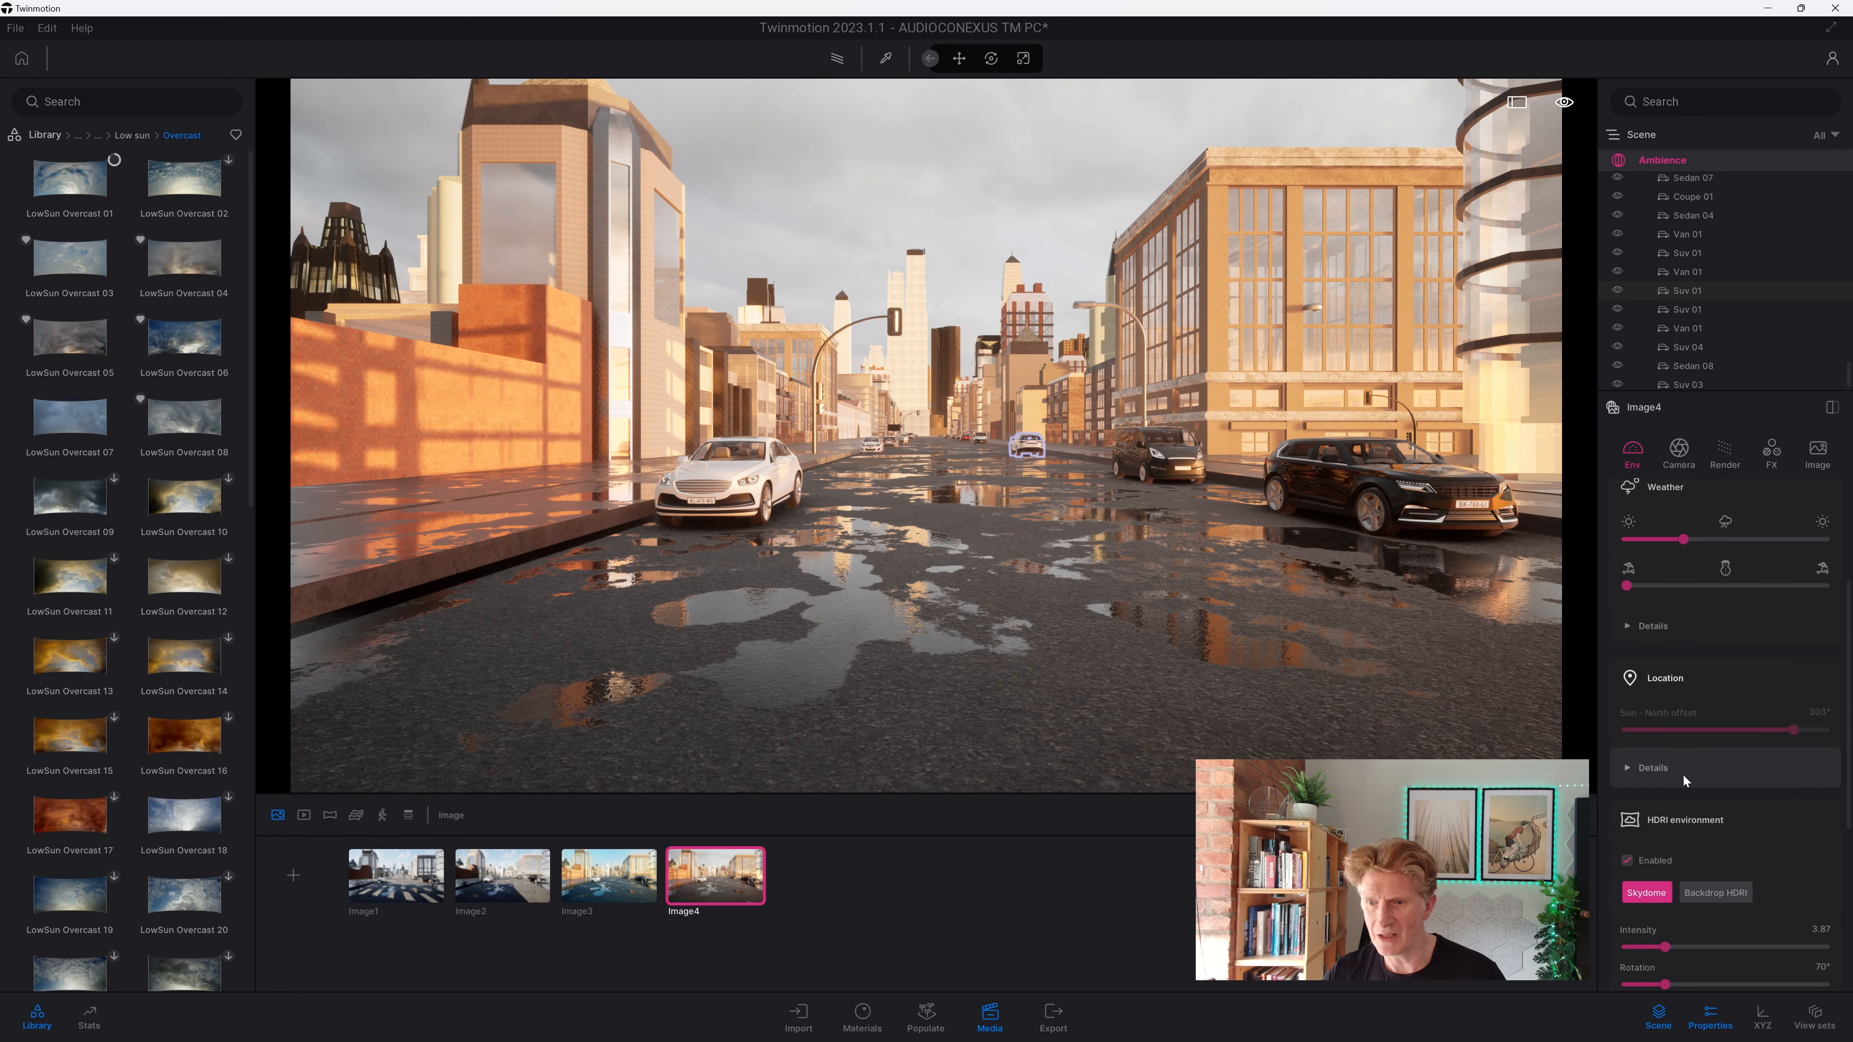
left_click_drag(1663, 762, 1657, 762)
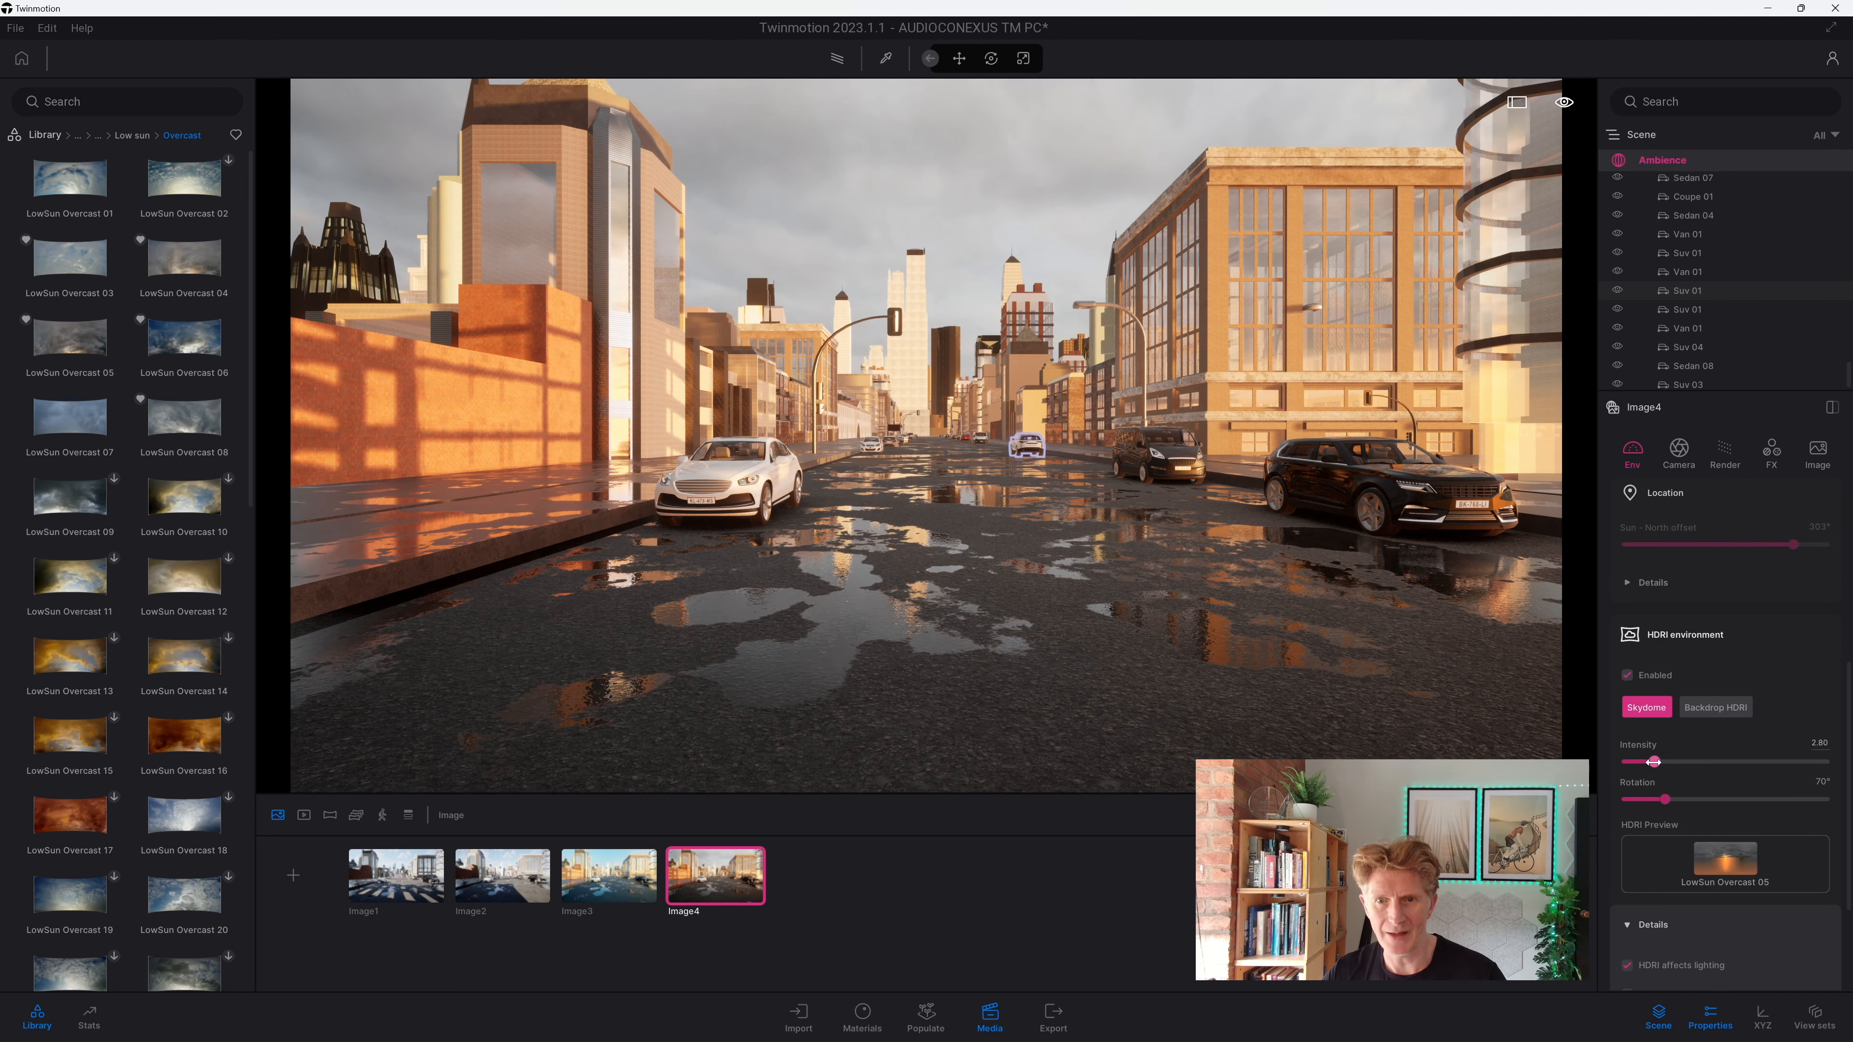
left_click_drag(1665, 799, 1717, 802)
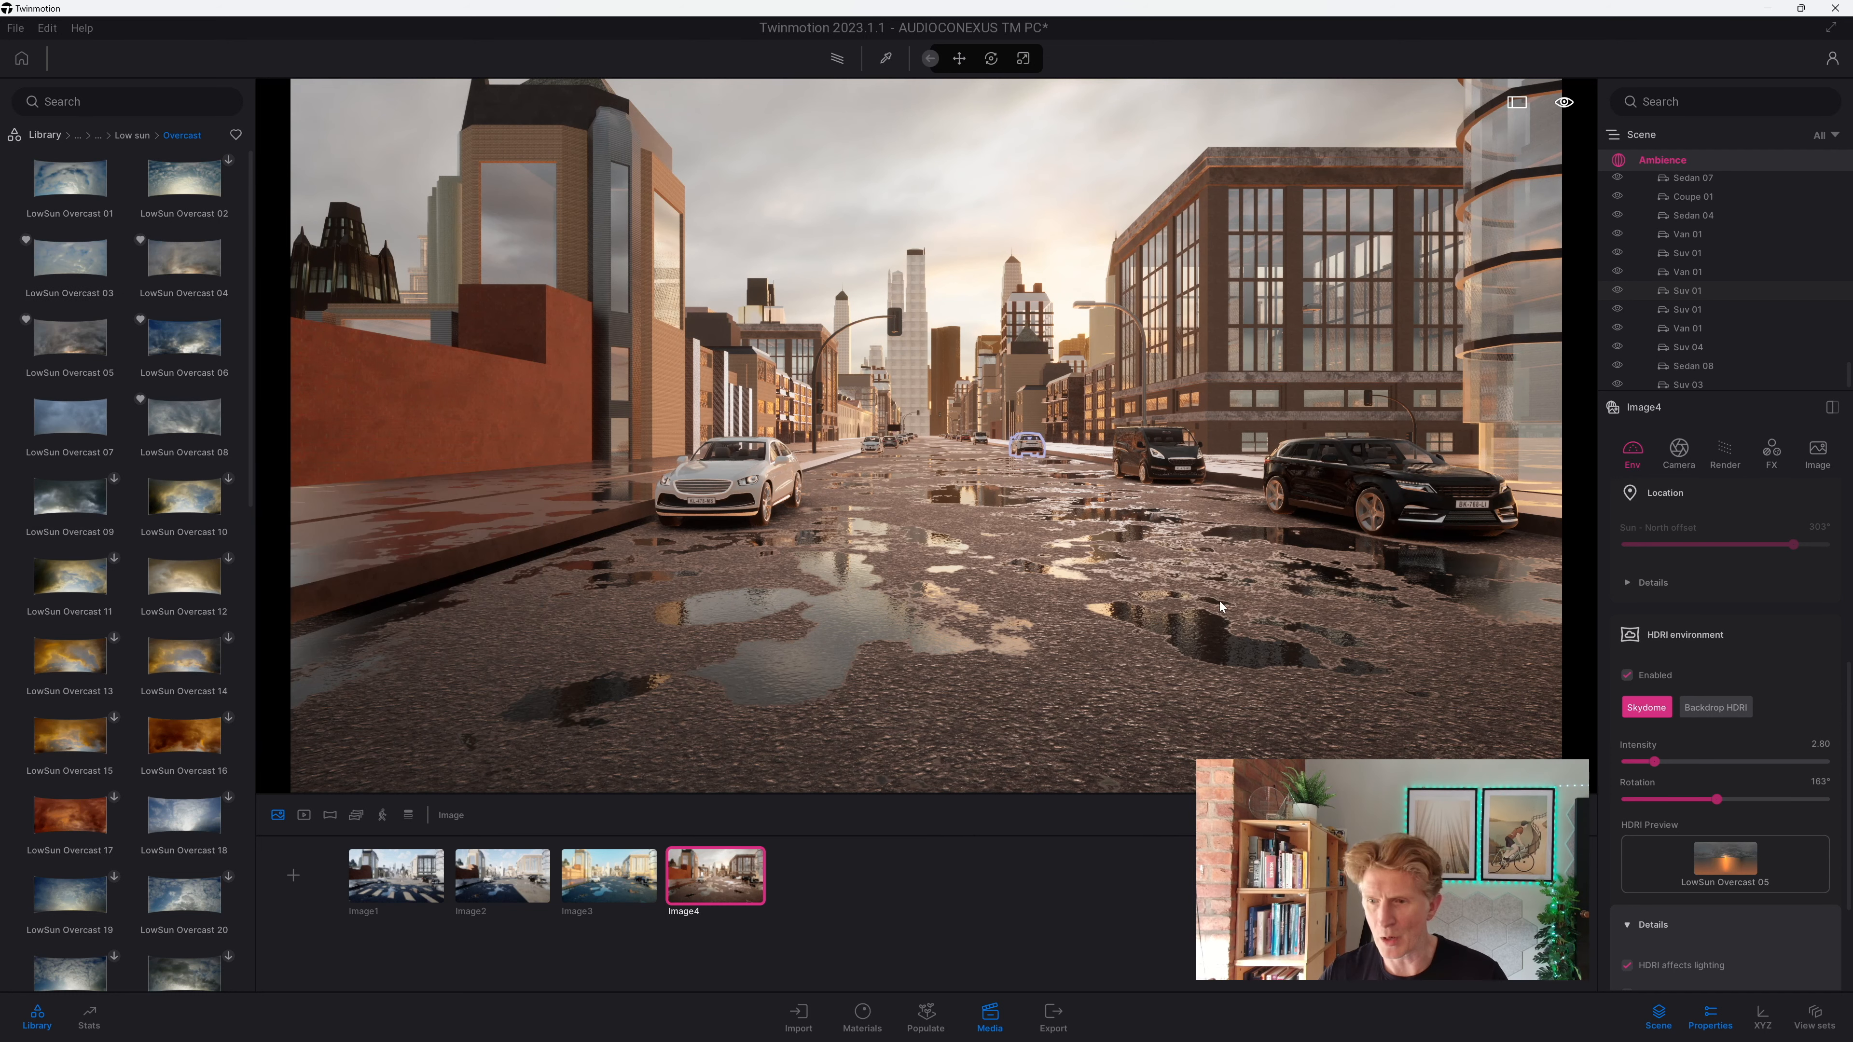
Step: Create a fifth image from the same view and download LowSun Overcast 13 and 22, marking 22 as a favourite
left_click(294, 876)
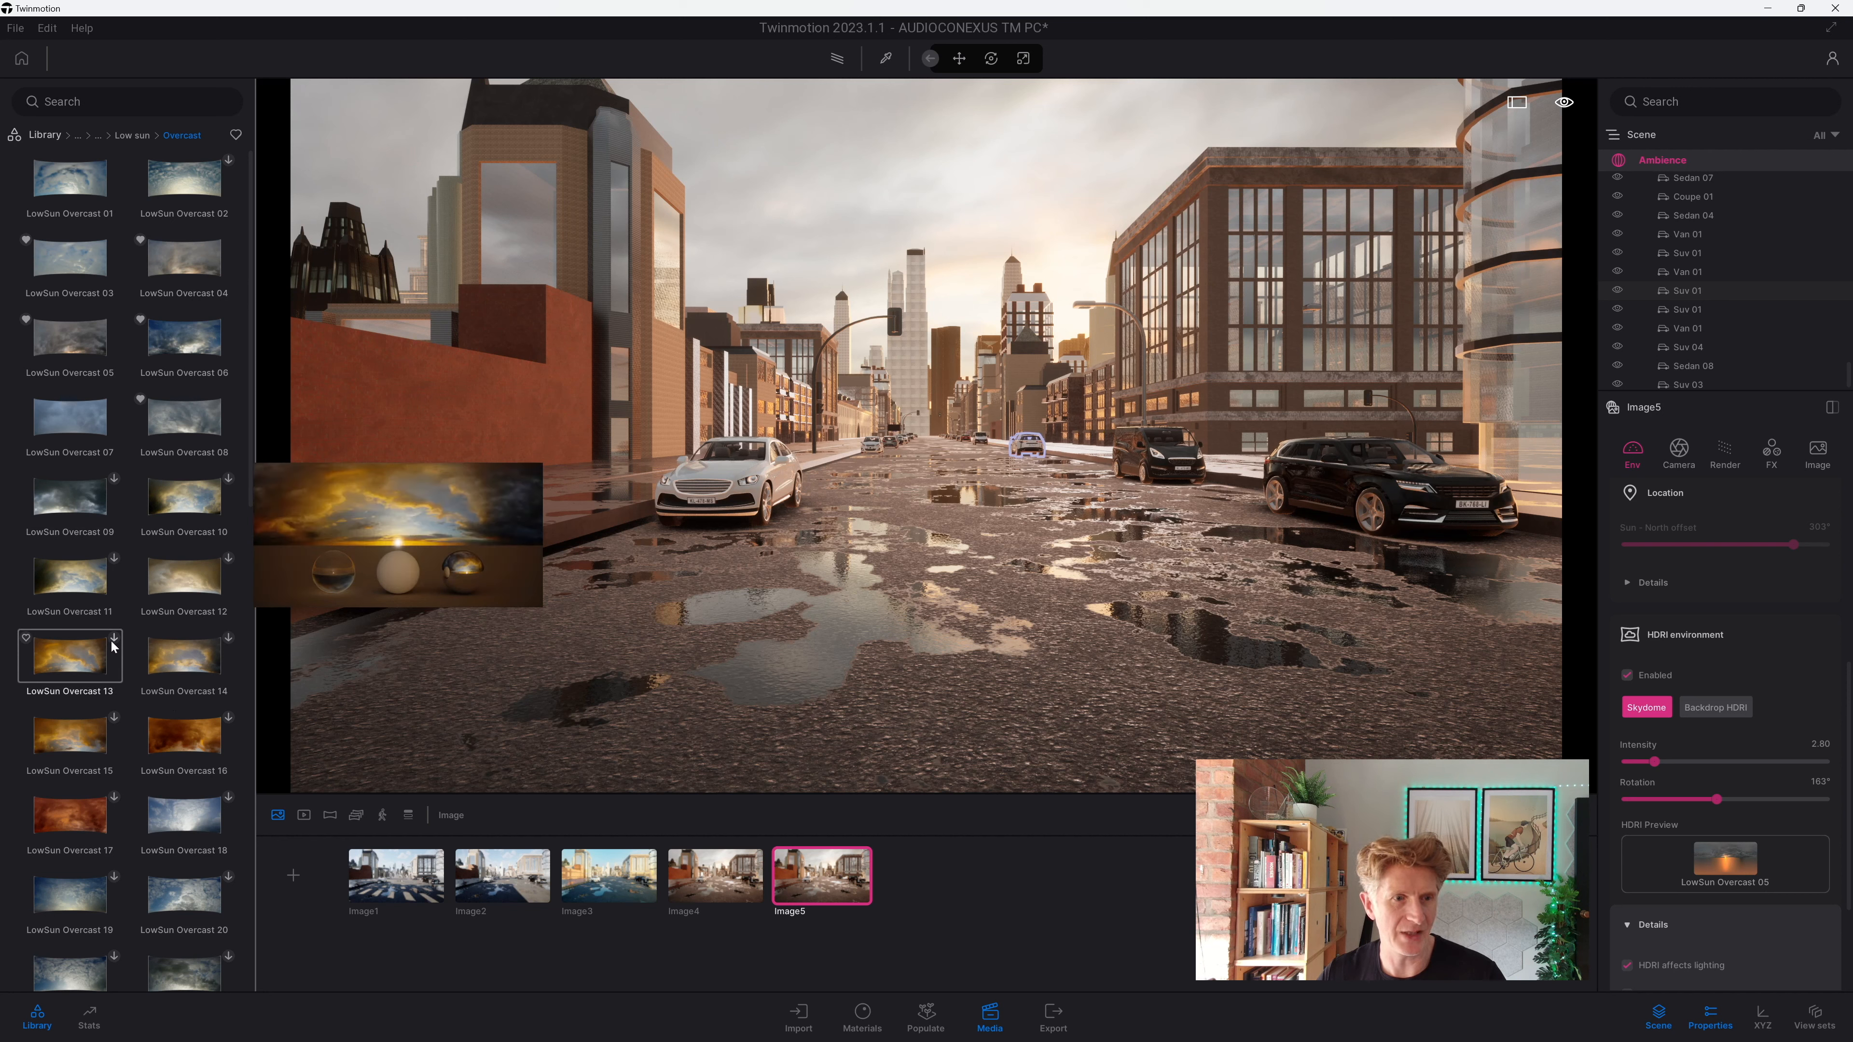
scroll(117, 788, "down", 3)
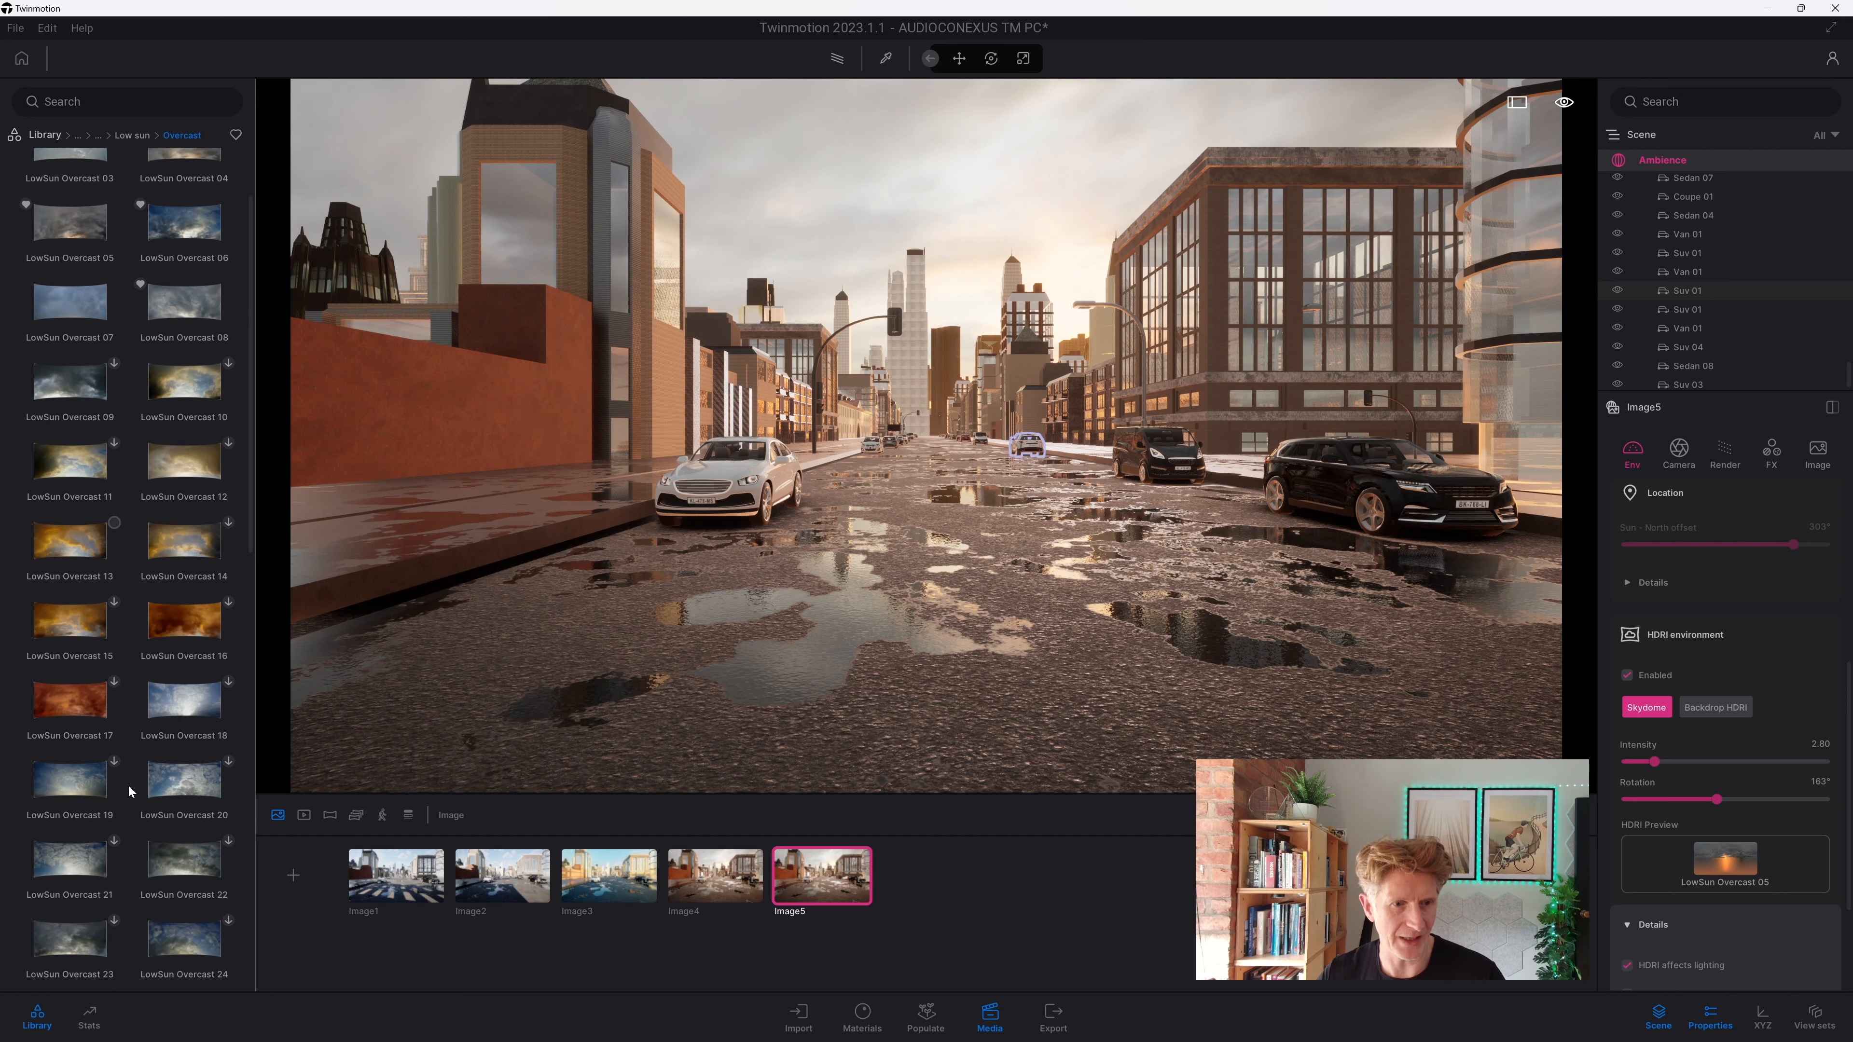
left_click(227, 702)
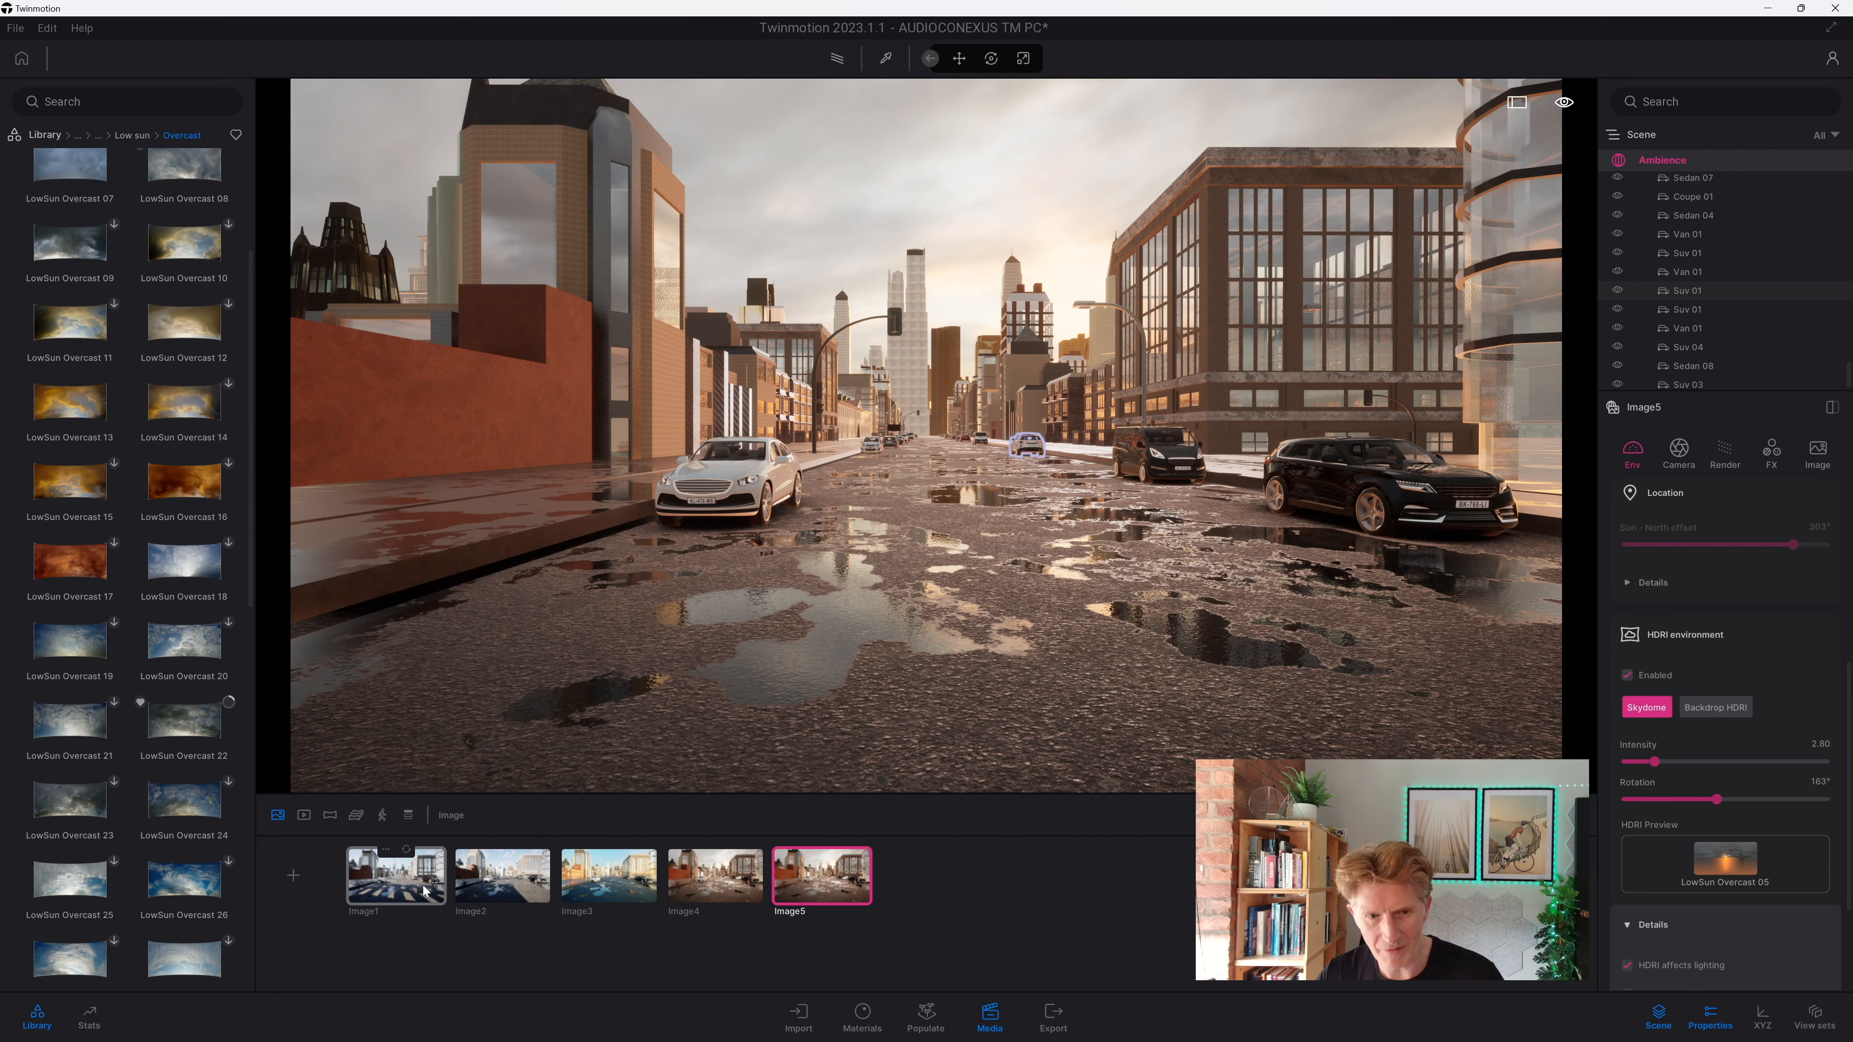
Step: View the first to fifth saved images in turn to compare their skies and lighting
left_click(406, 882)
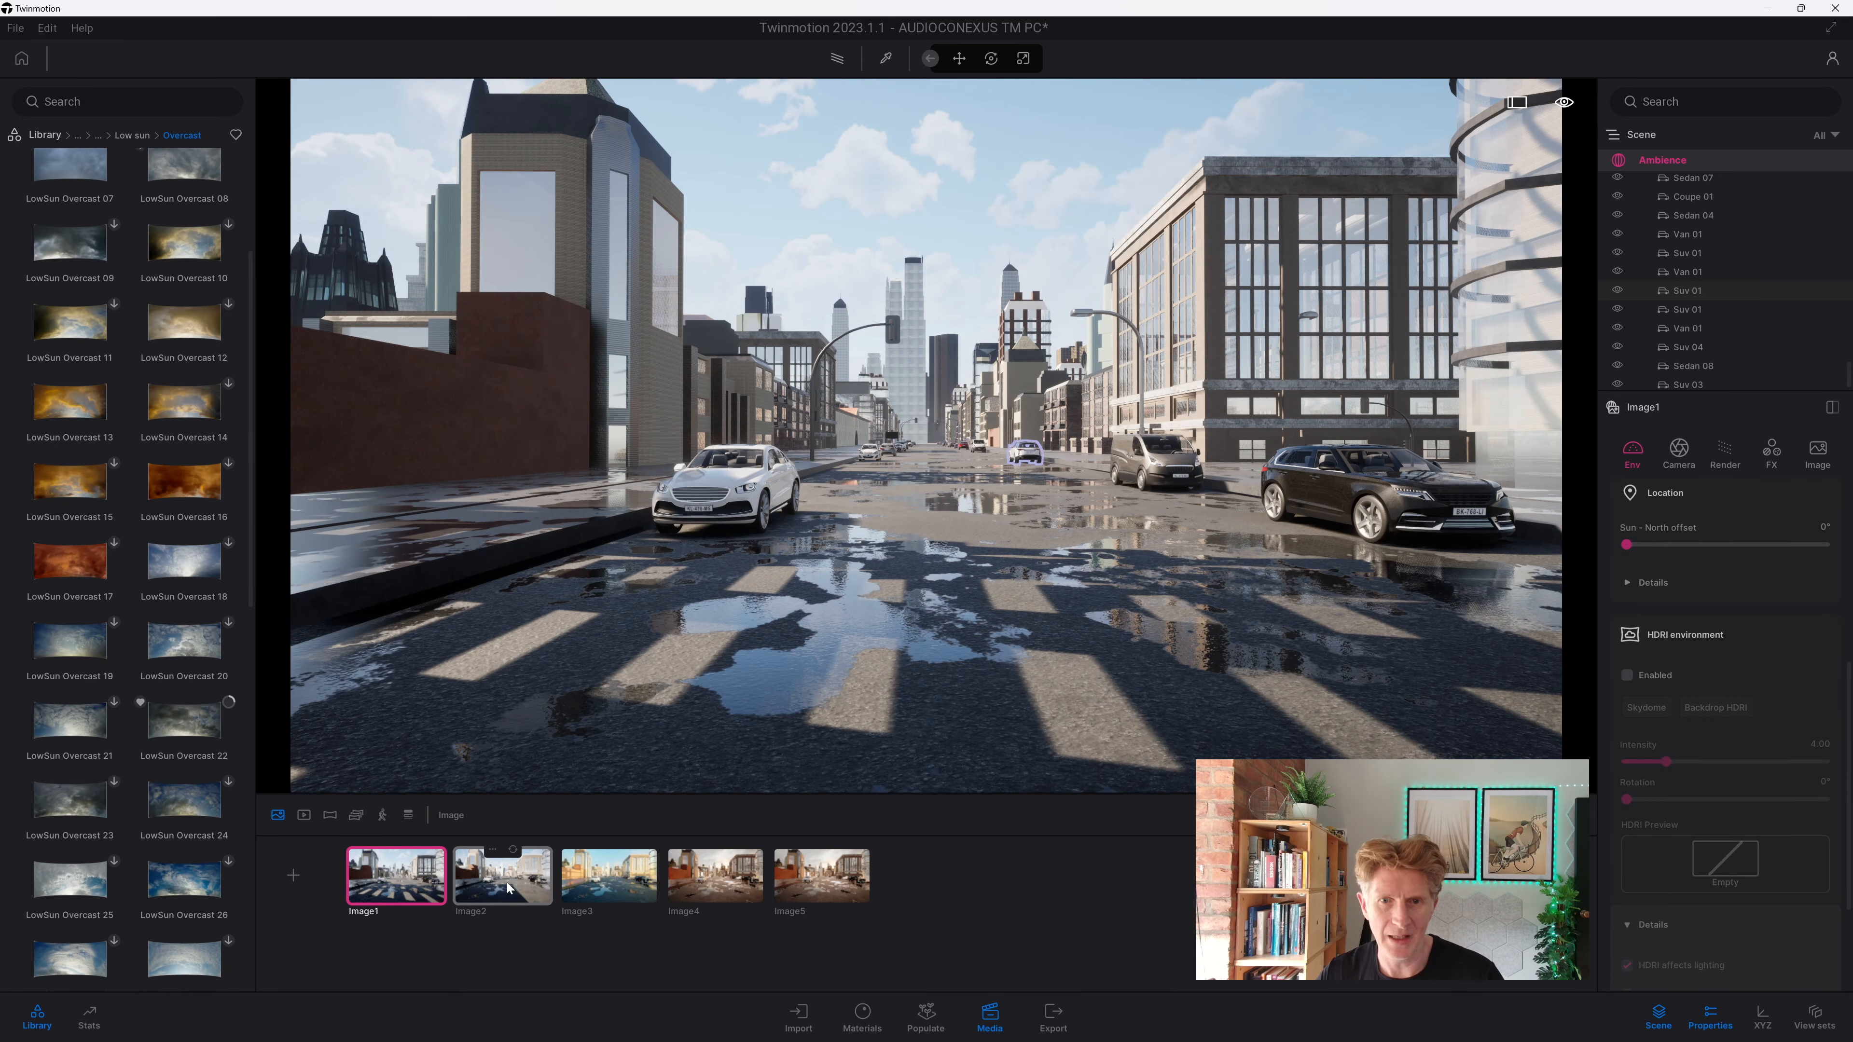
left_click(500, 882)
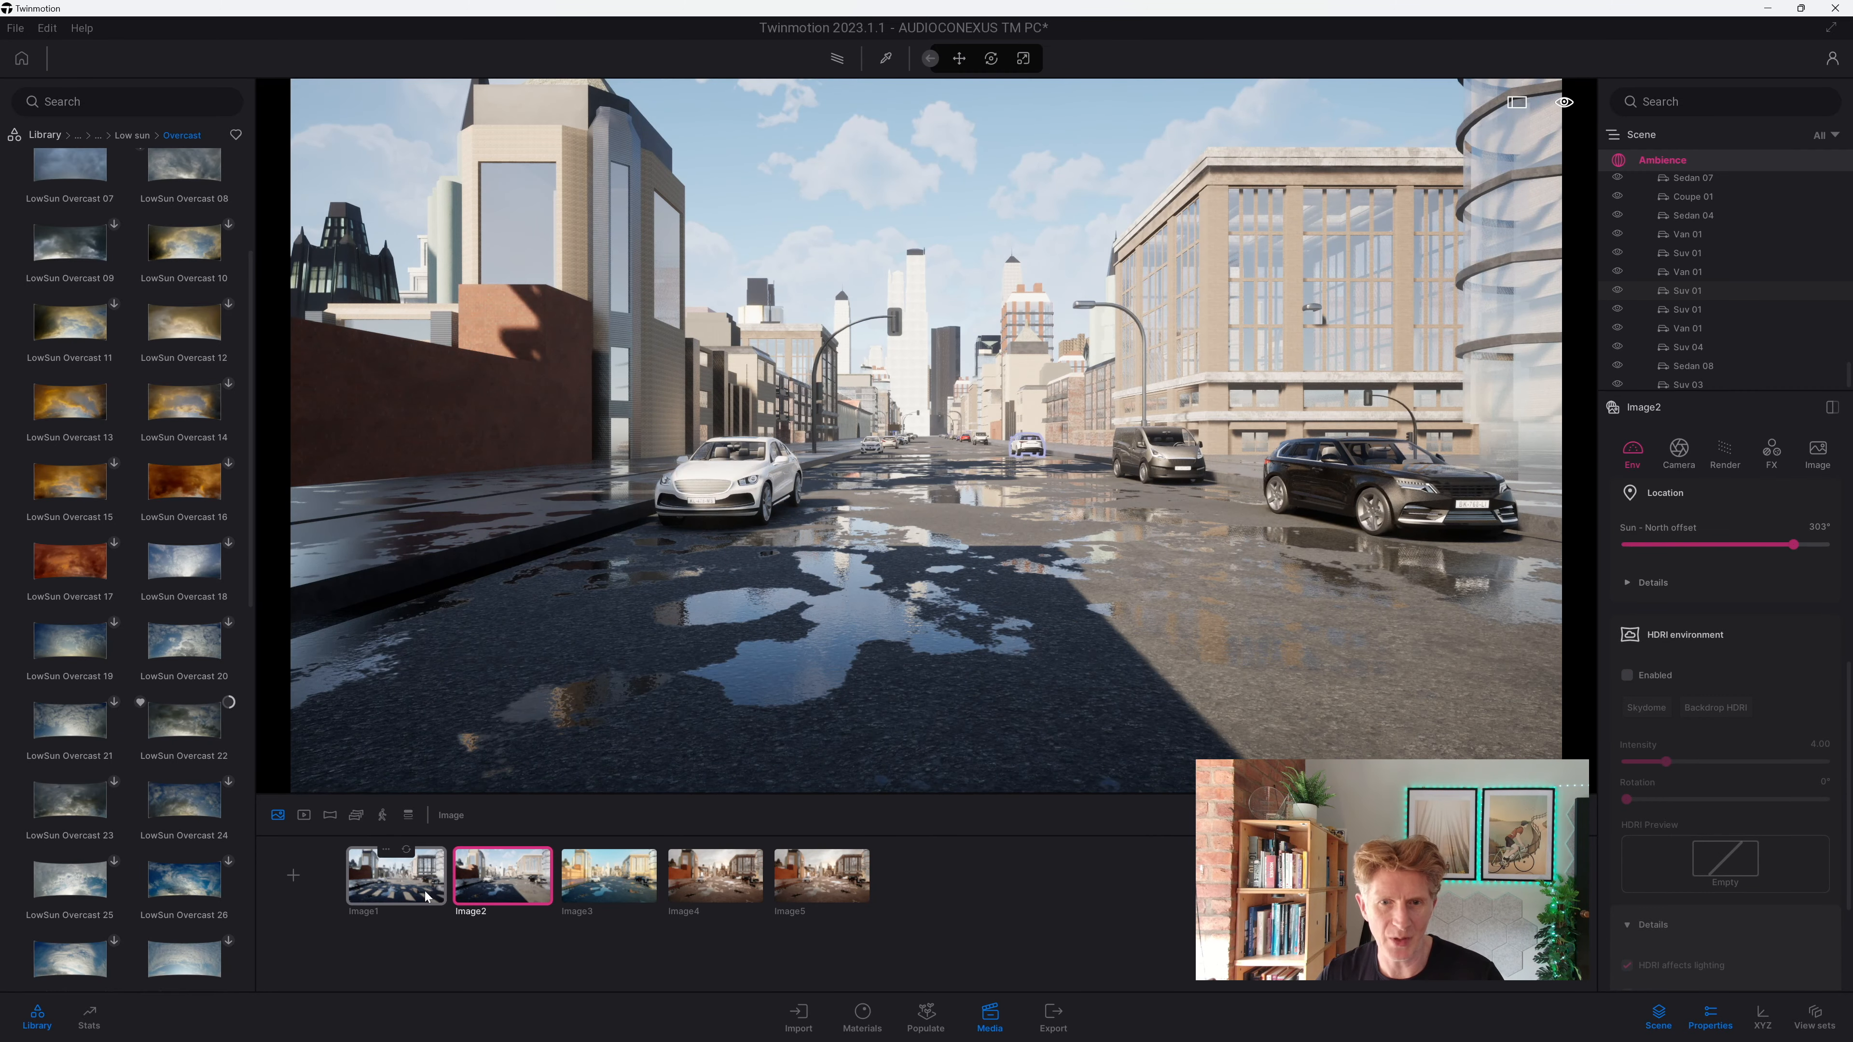
left_click(603, 881)
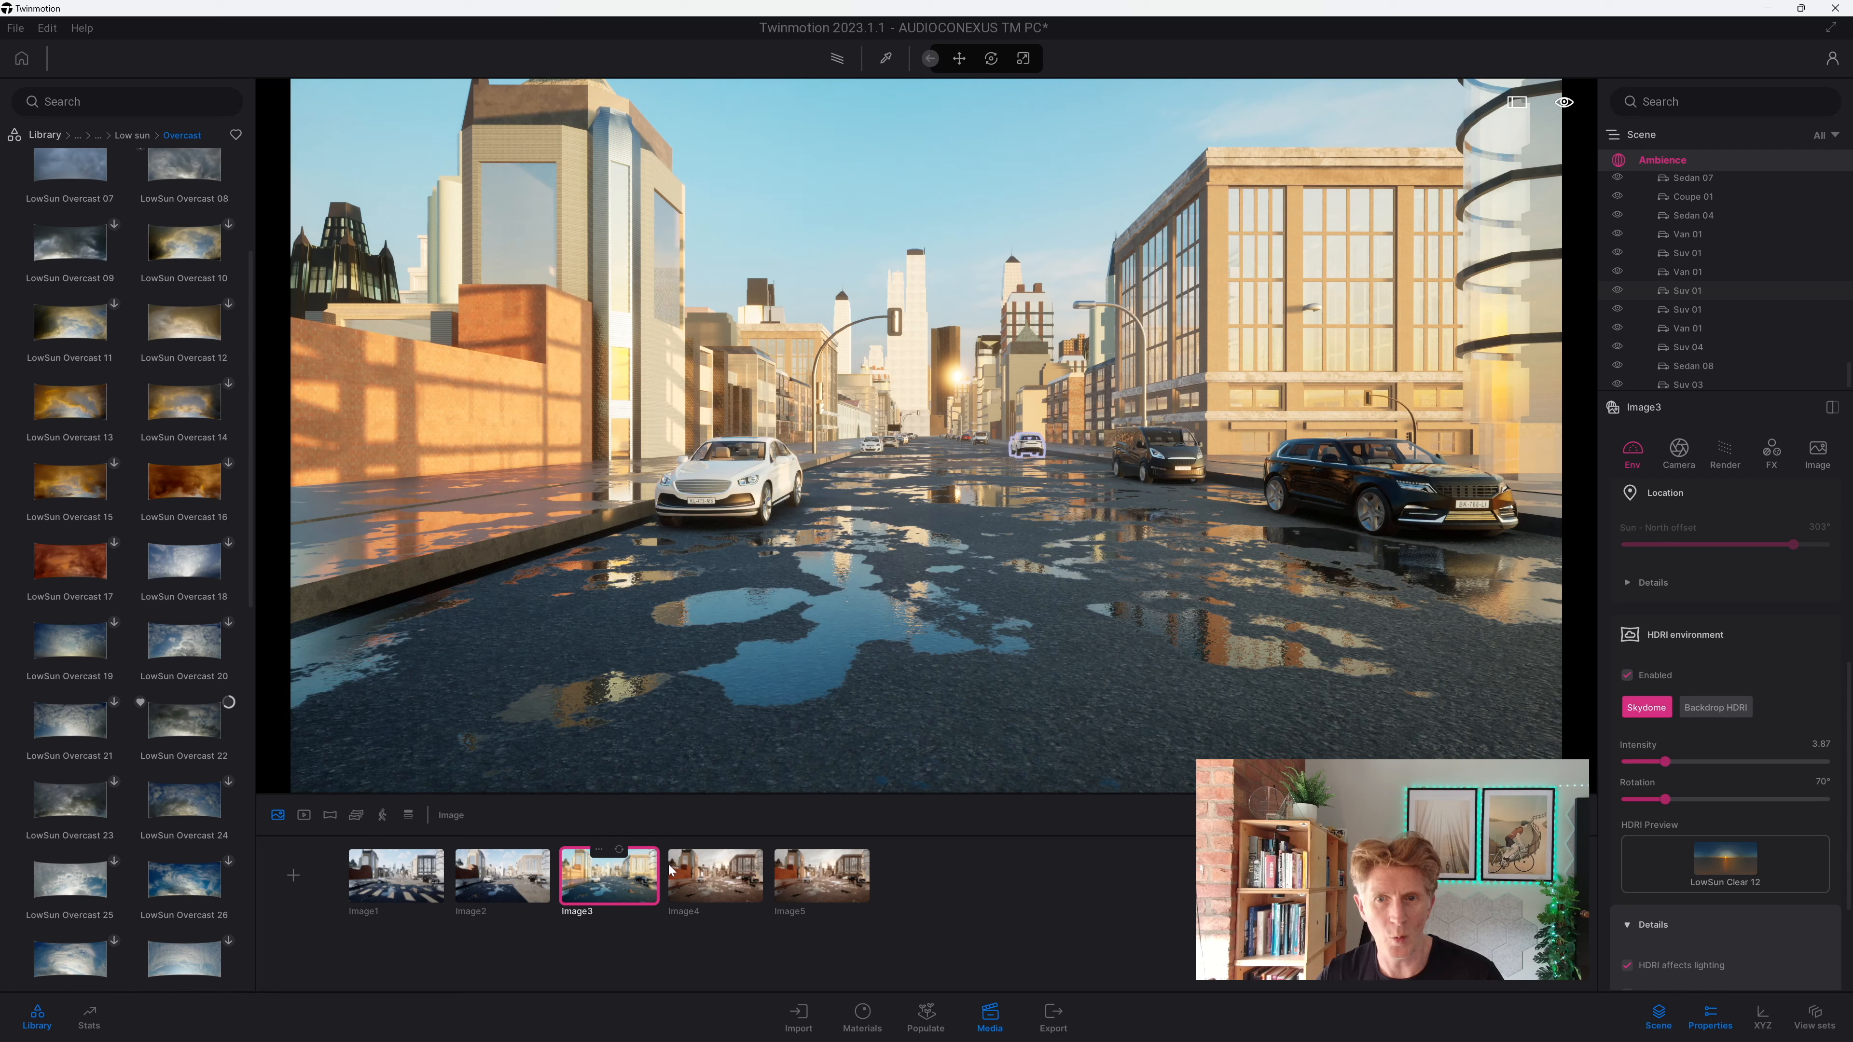
left_click(703, 884)
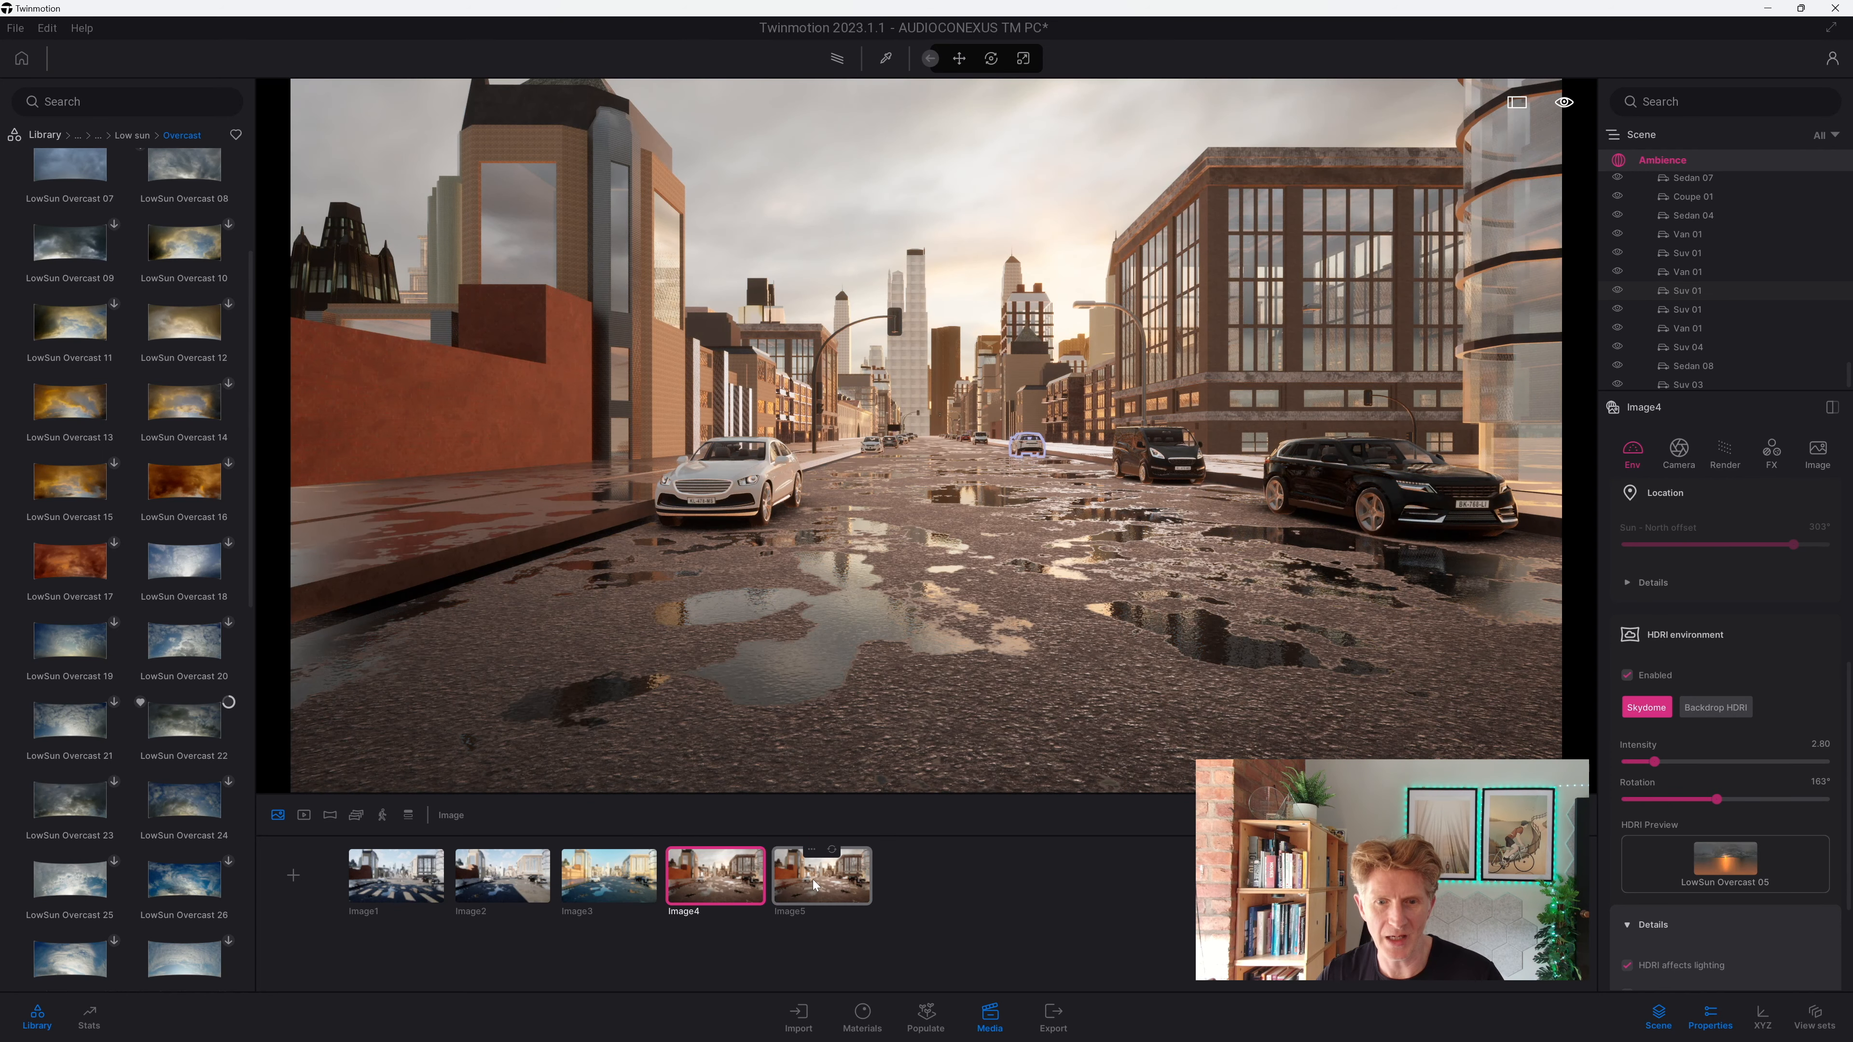
left_click(800, 888)
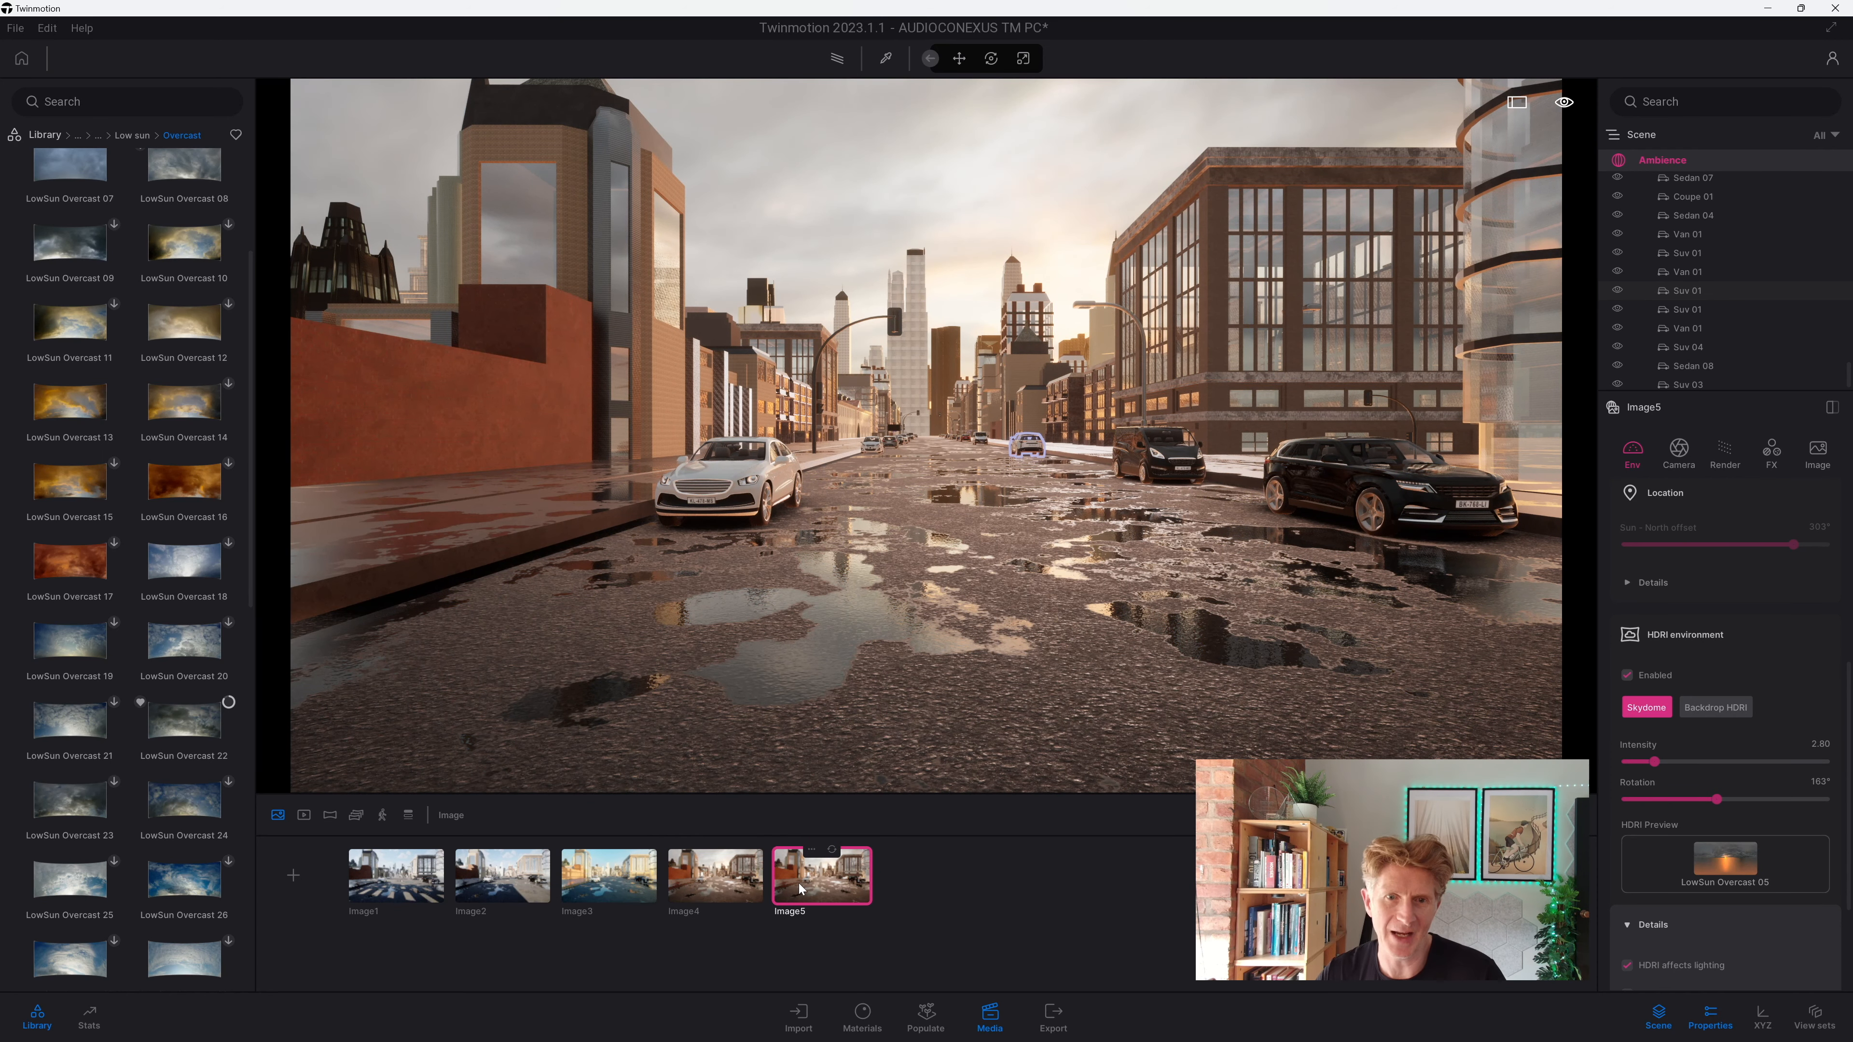
Step: Apply the LowSun Overcast 22 sky to the fifth image's skydome, with intensity 2.13 and rotation 118°
mouse_move(70, 652)
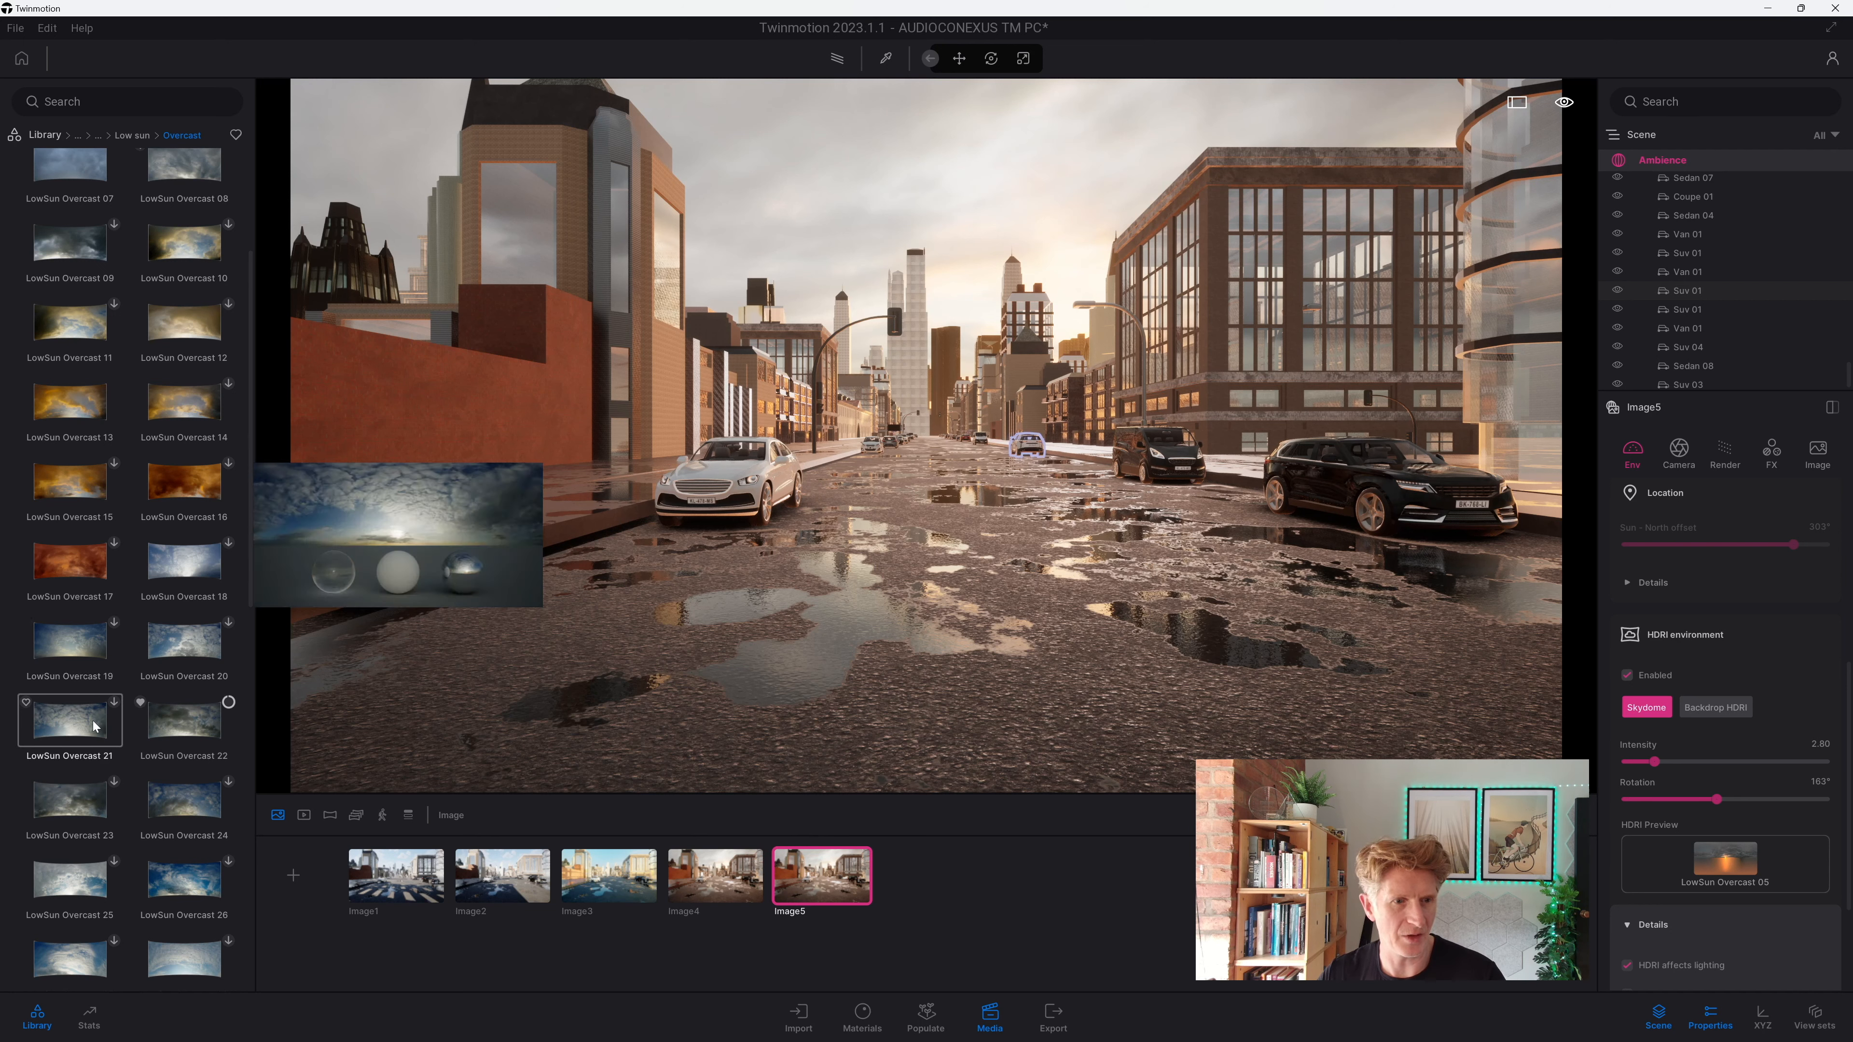
mouse_move(196, 726)
left_click_drag(184, 725, 1025, 766)
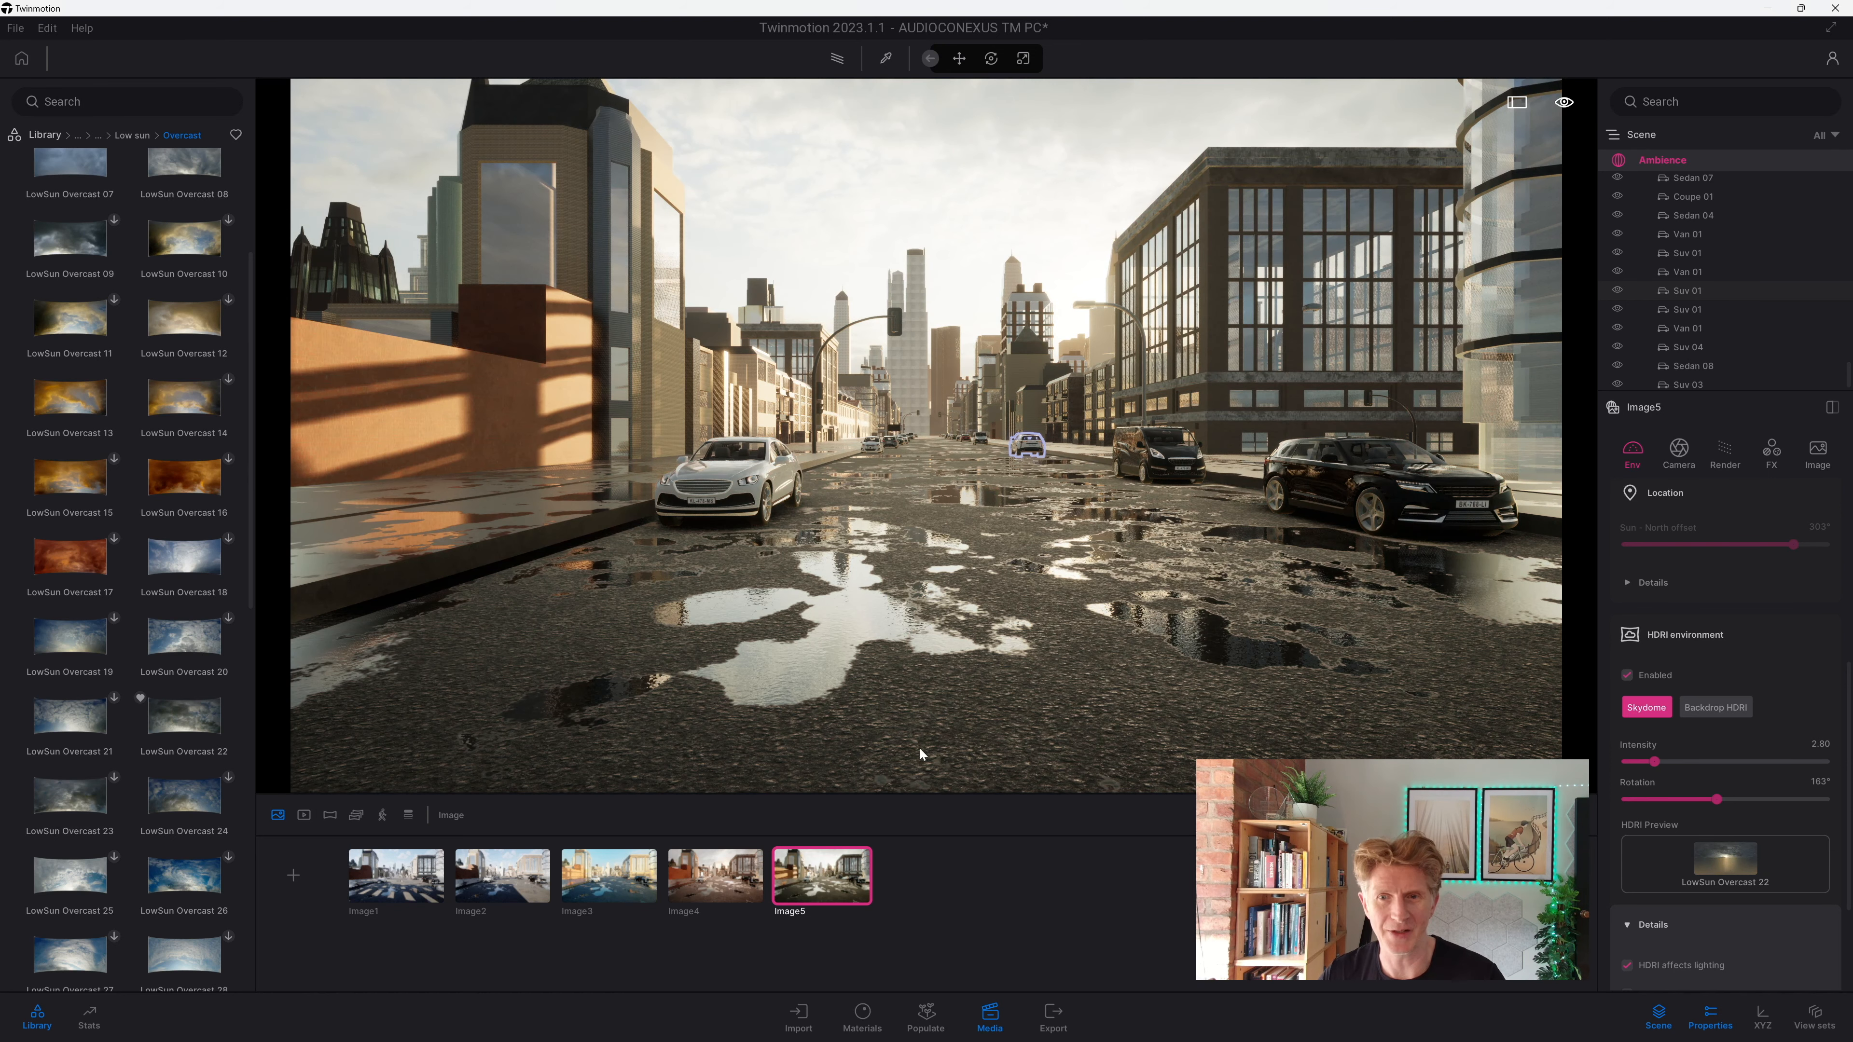
left_click_drag(1653, 761, 1693, 788)
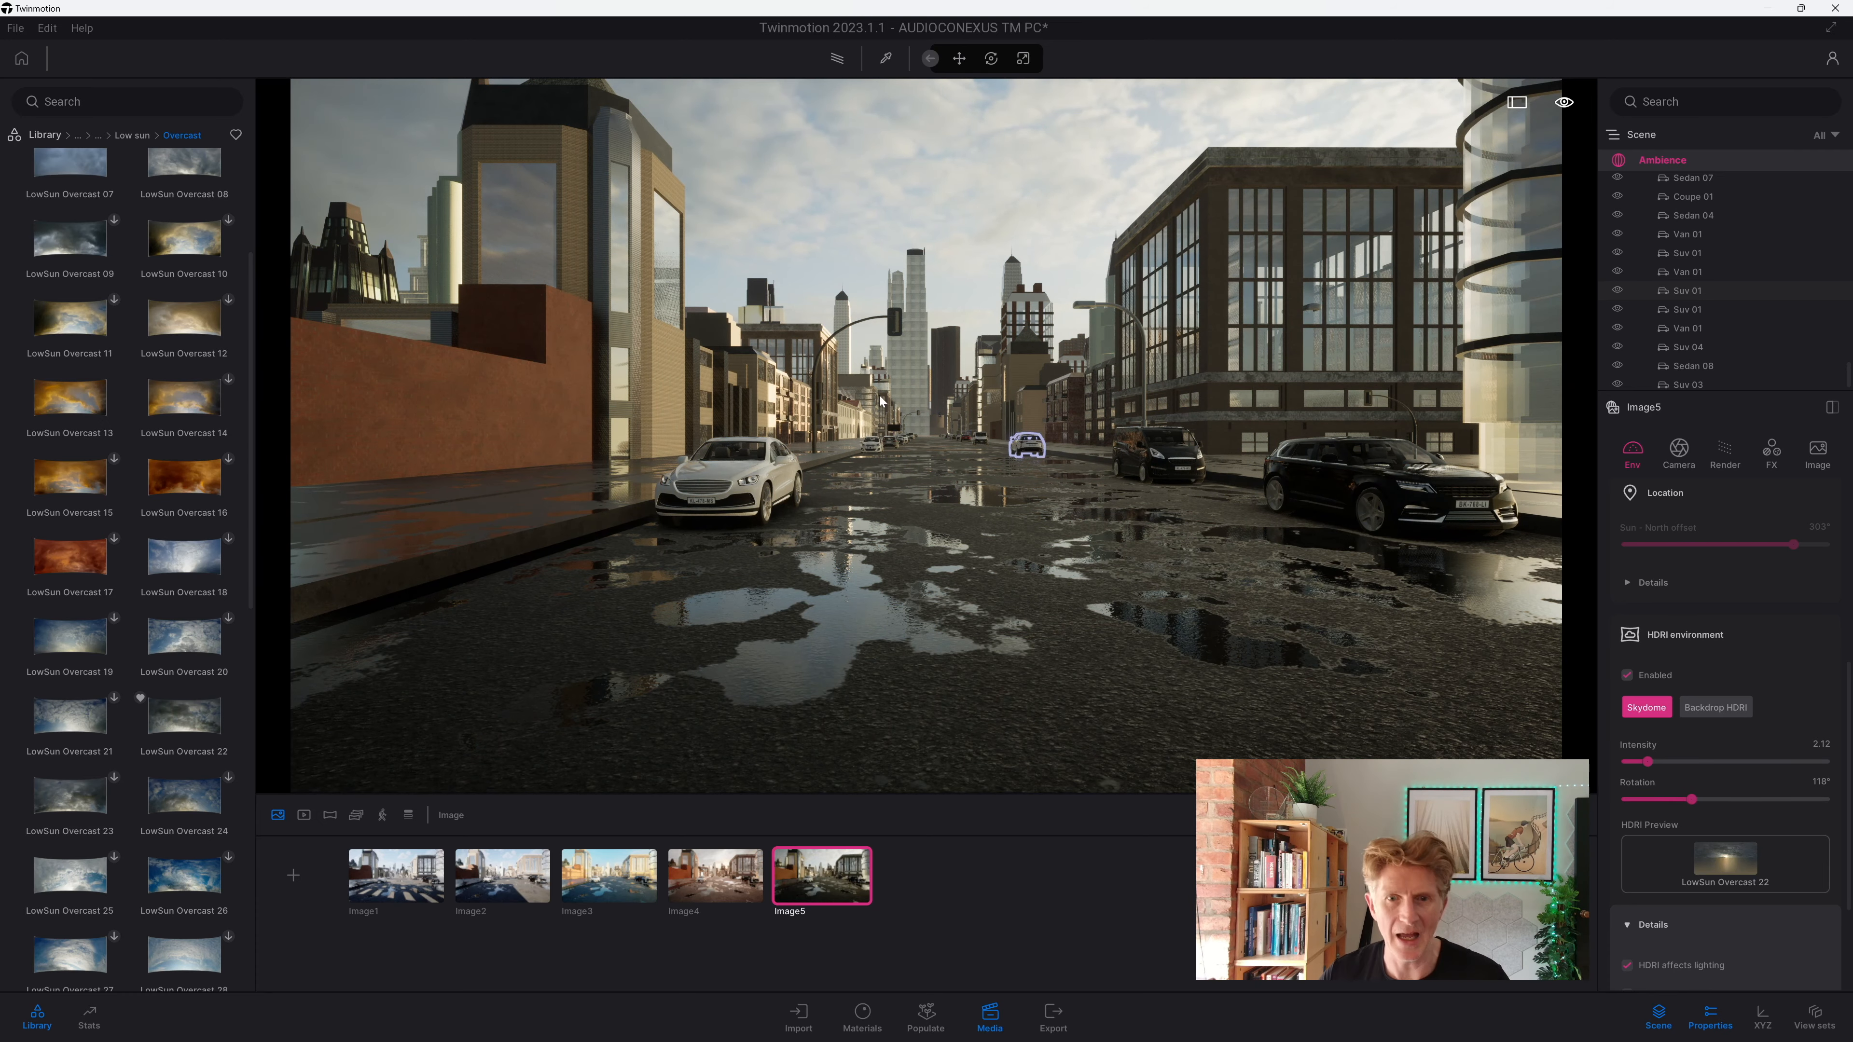
Step: Turn on the Path Tracer for the fifth image and set its HDRI intensity to 3.53
key("r")
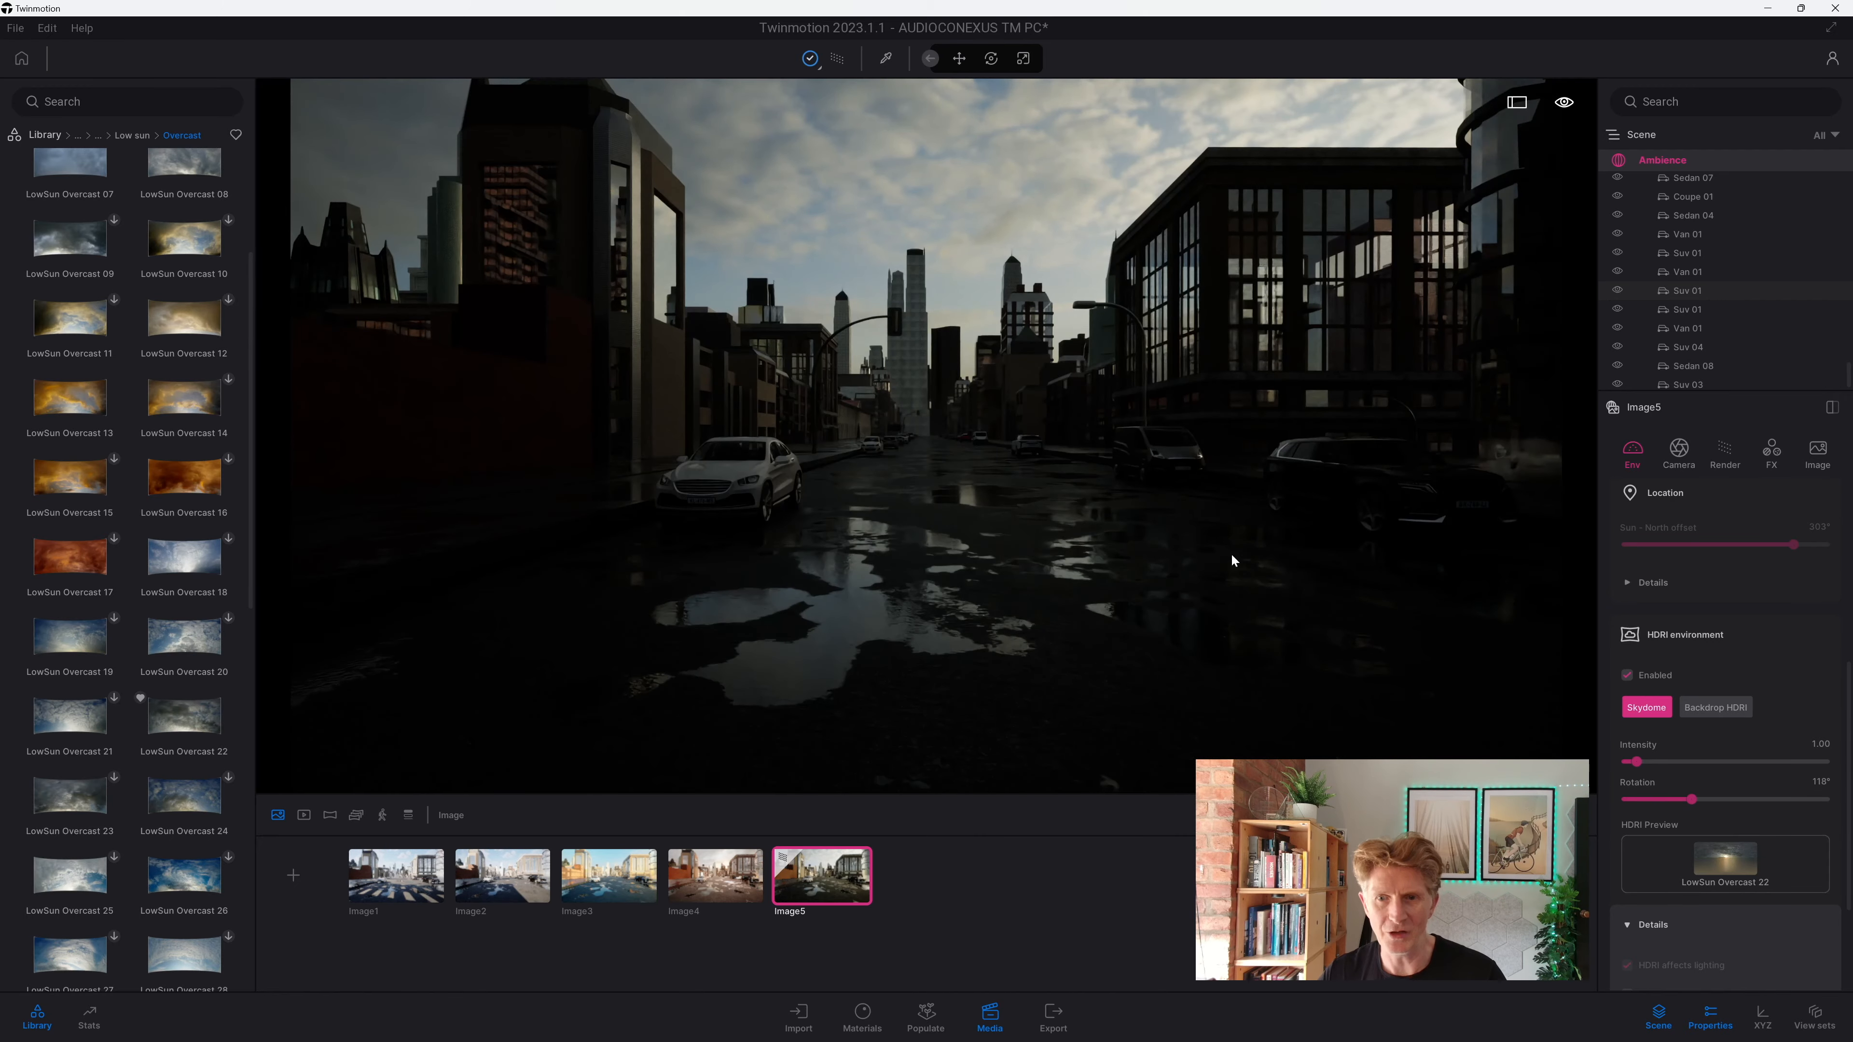
left_click_drag(1637, 763, 1658, 762)
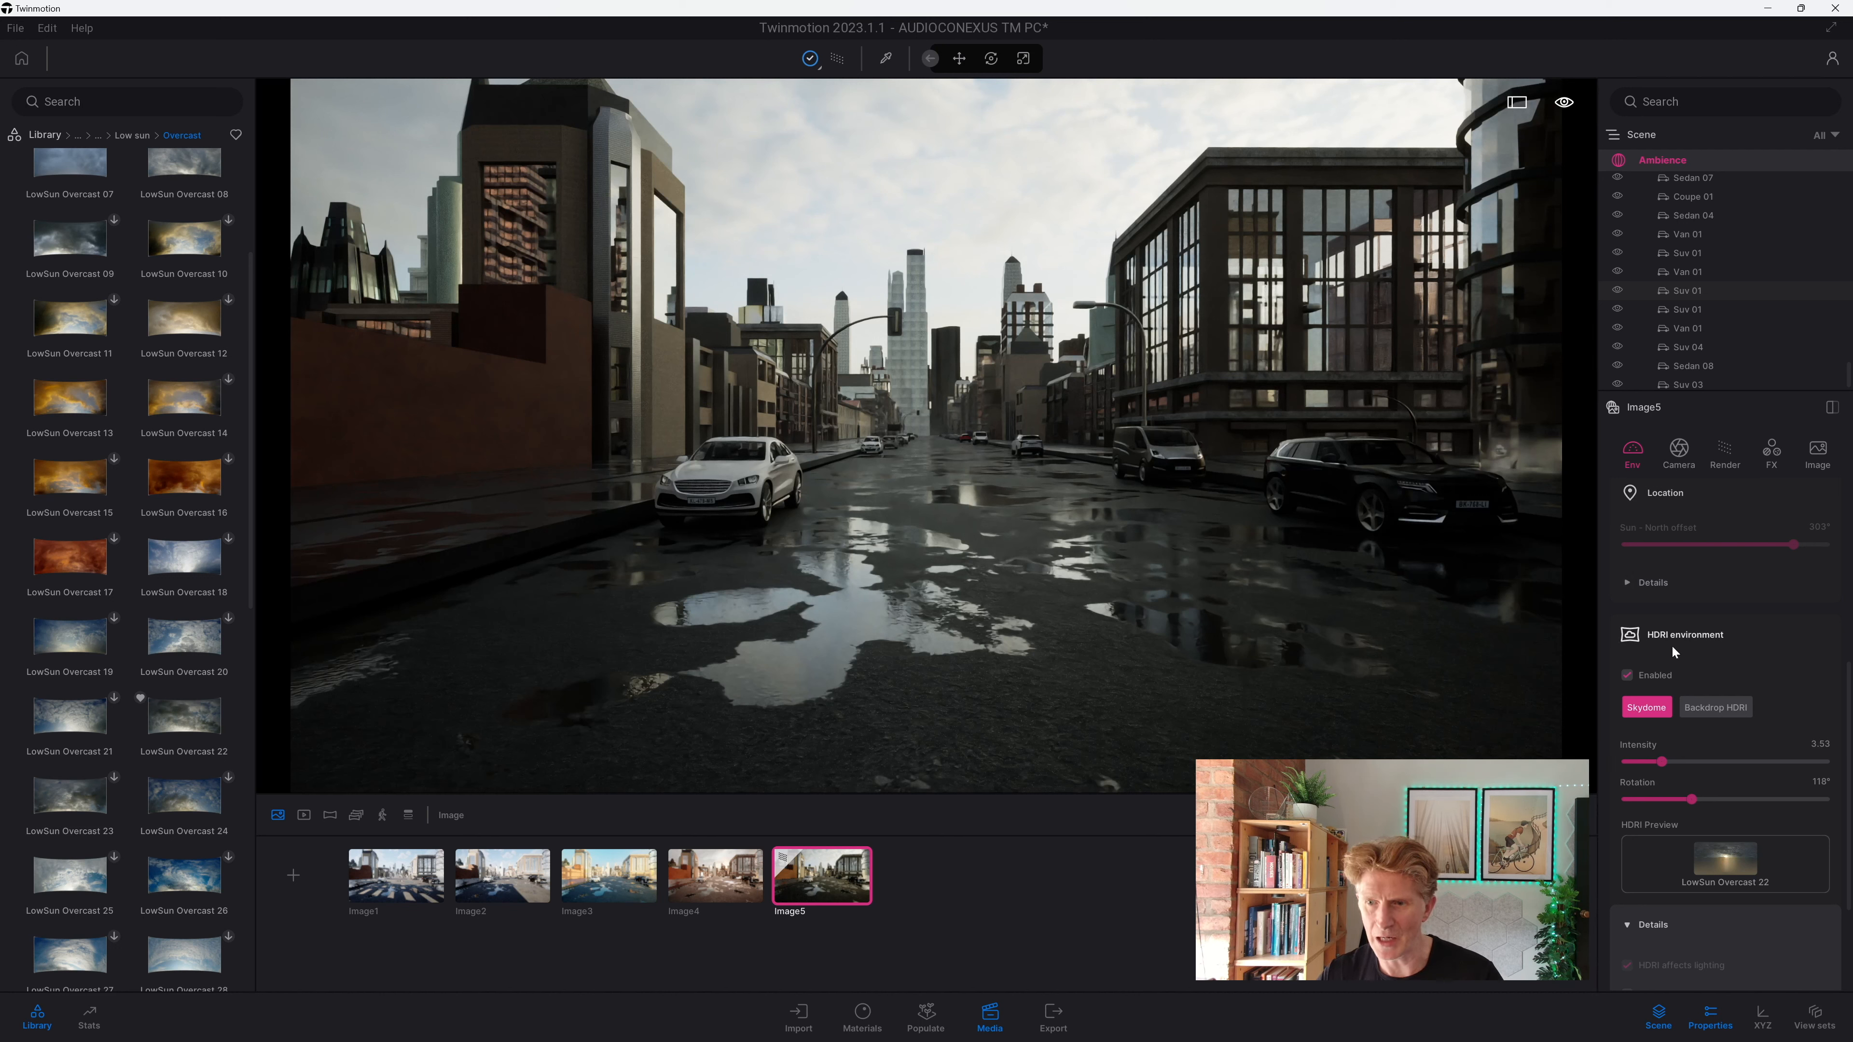
Step: Set the fifth image's sun intensity to 5 in the detailed global lighting settings
scroll(1750, 614, "up", 5)
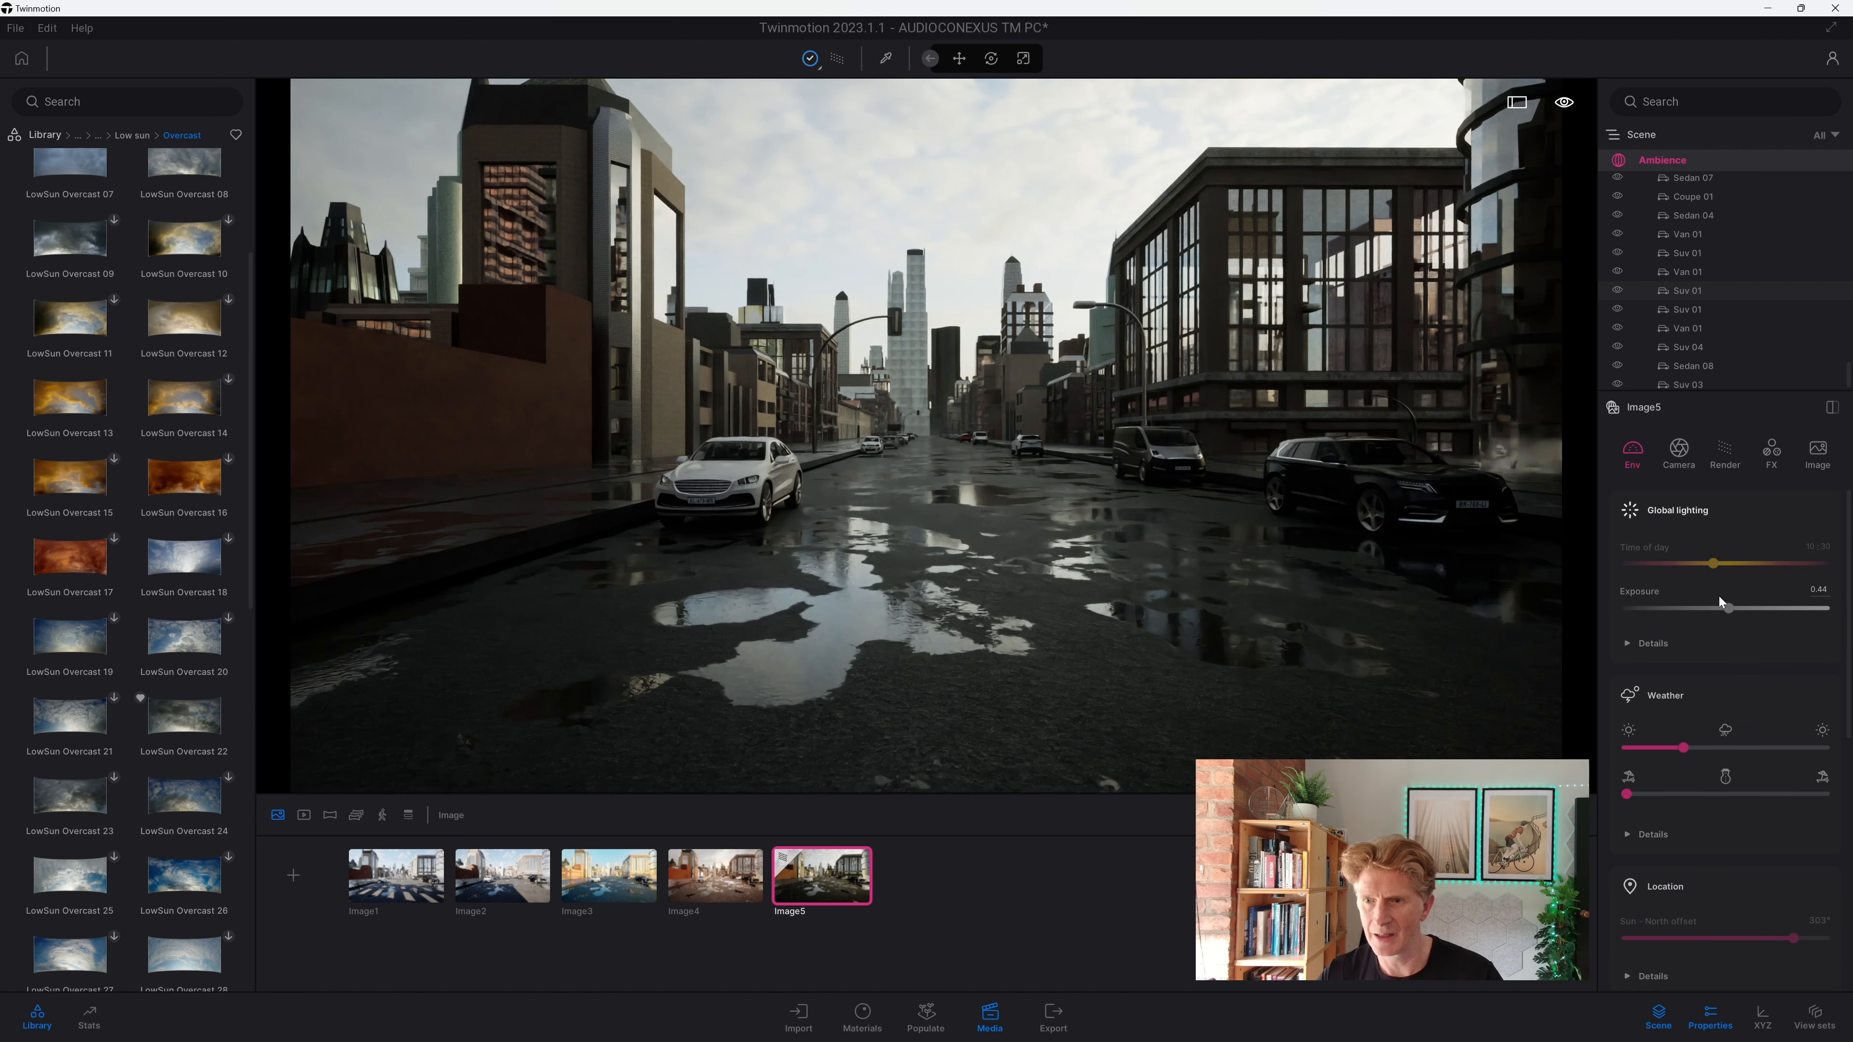
left_click(1626, 645)
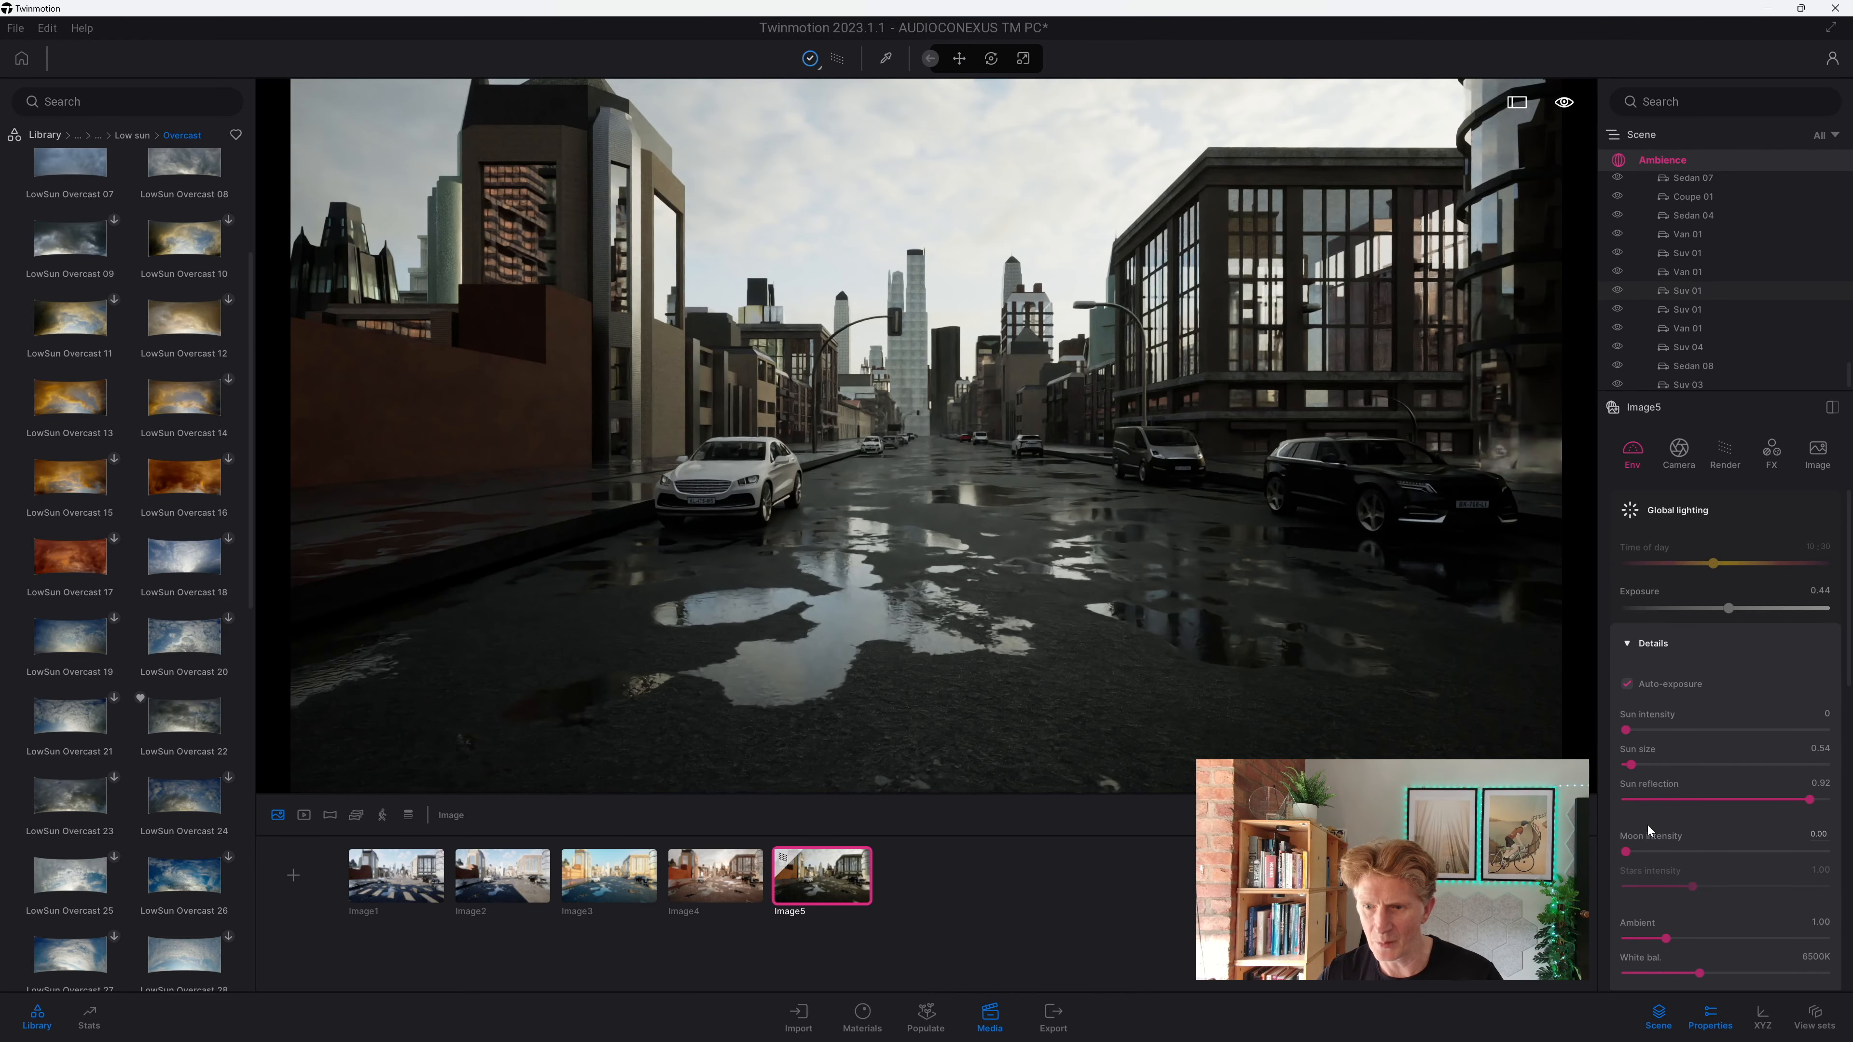
left_click_drag(1626, 730, 1633, 730)
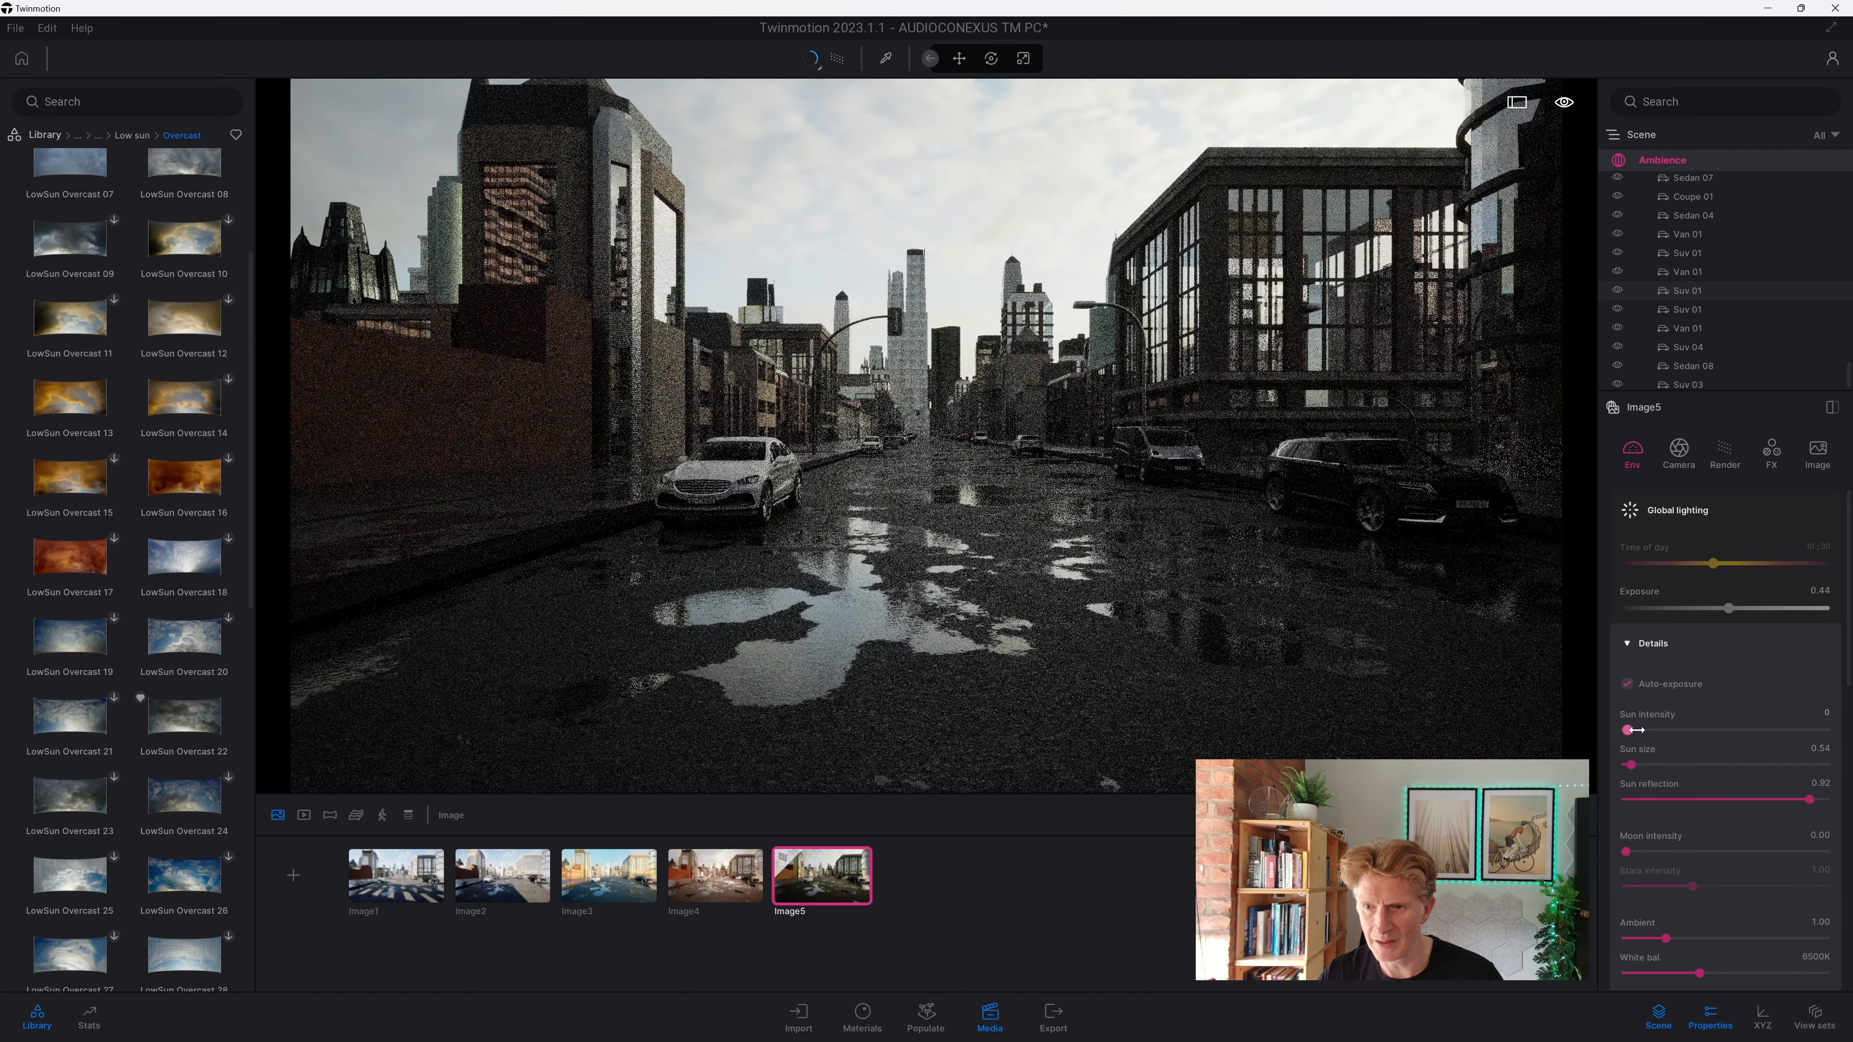
left_click(1827, 713)
type("4")
key("Return")
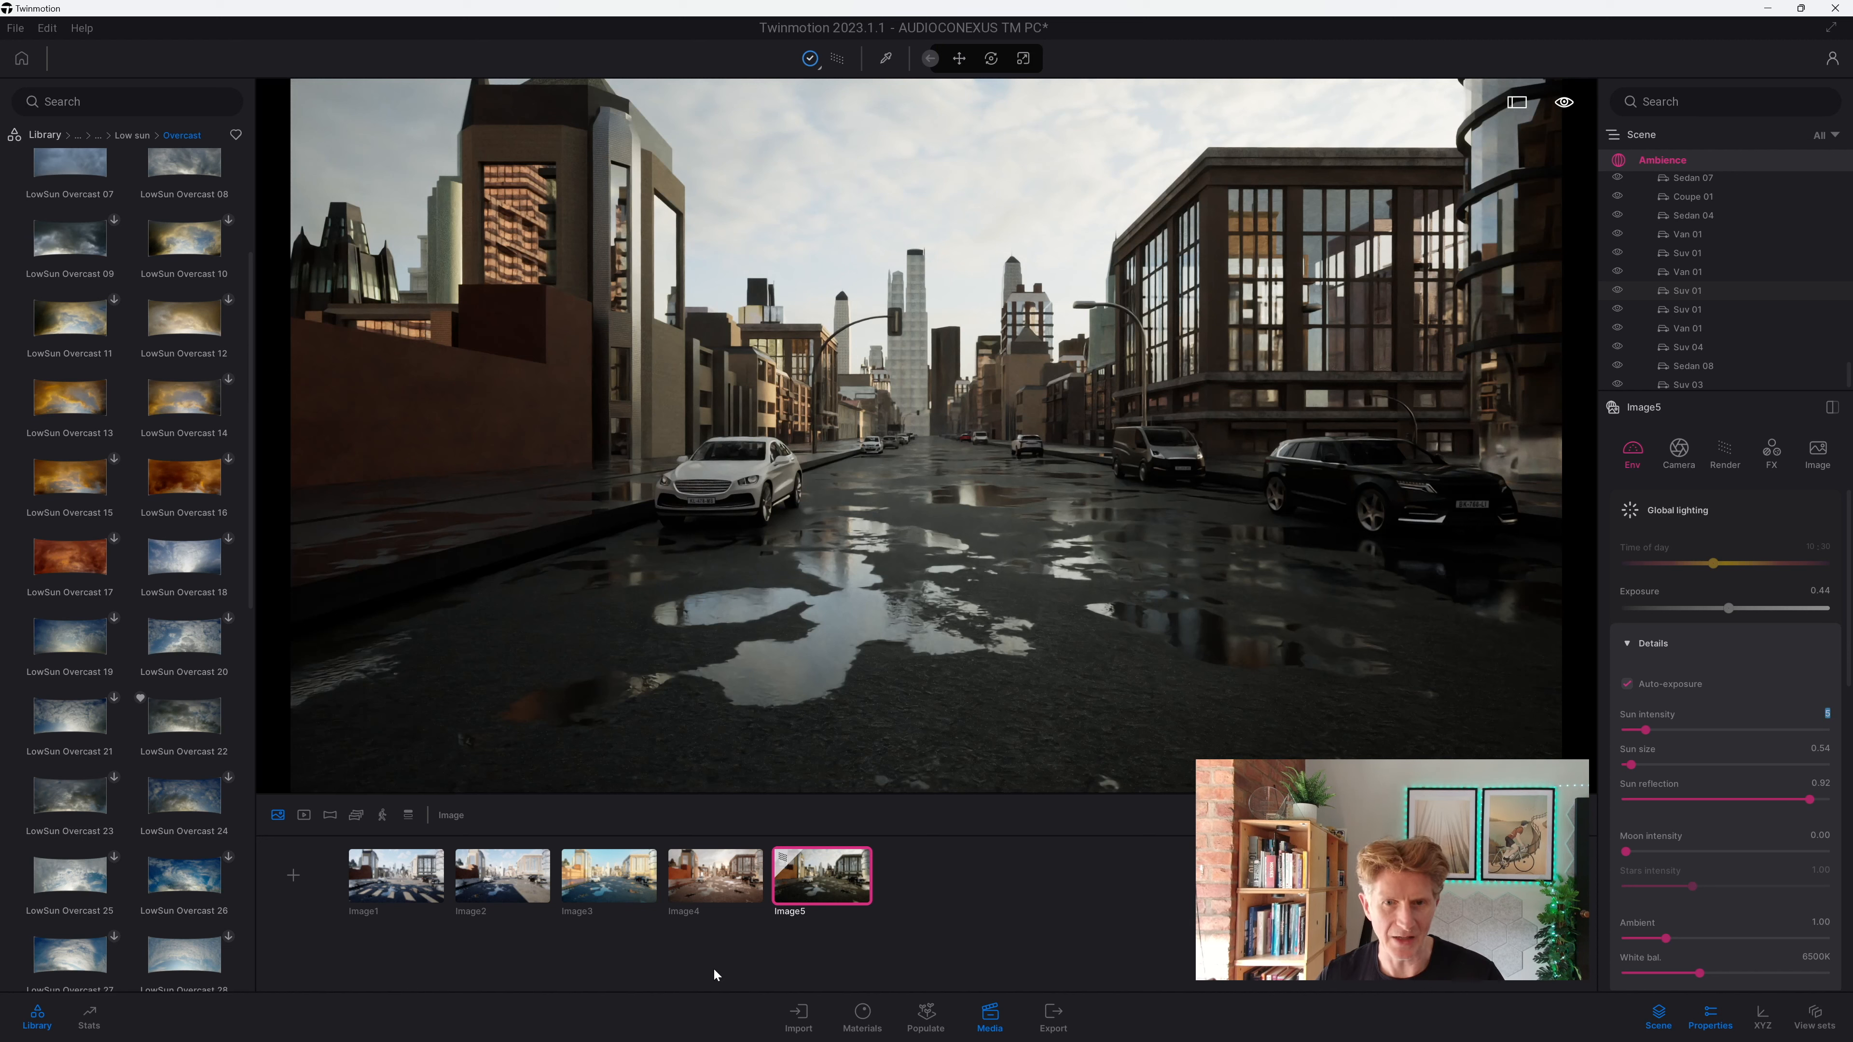
Step: View the fourth image and return to the fifth to compare their lighting
left_click(714, 890)
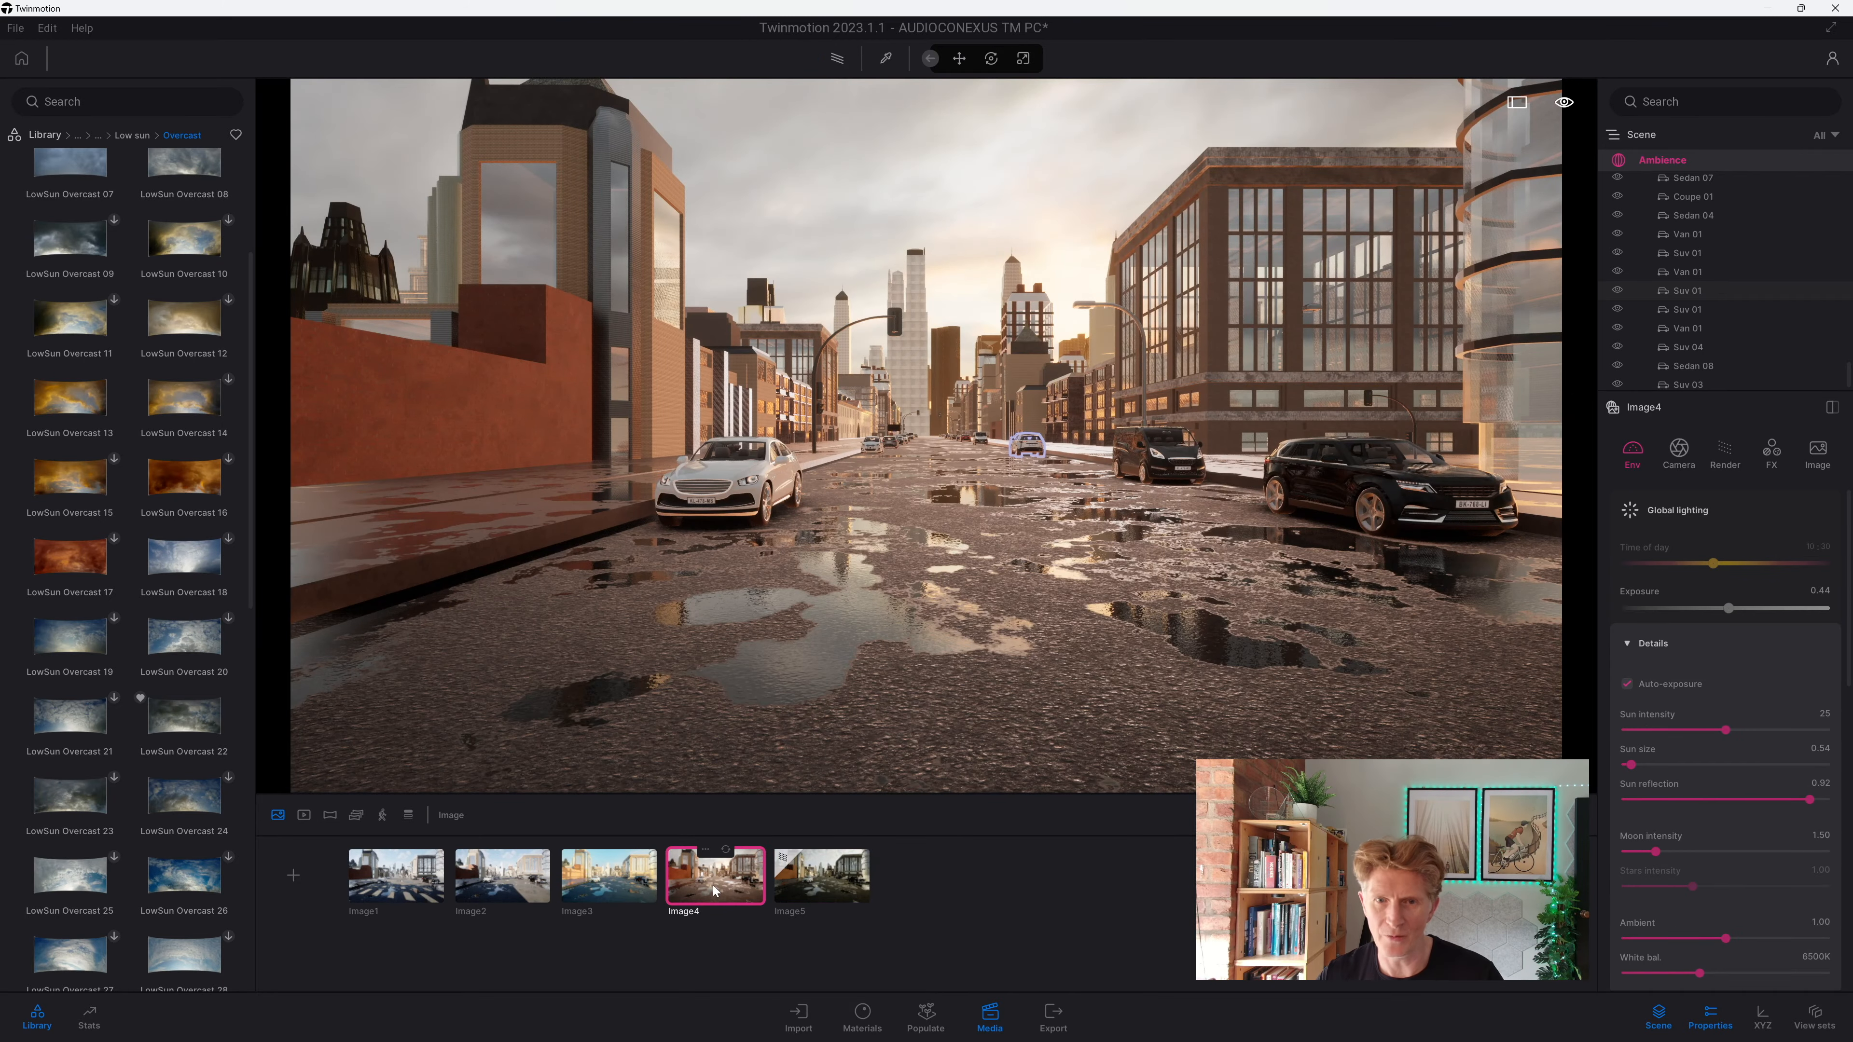
left_click(834, 879)
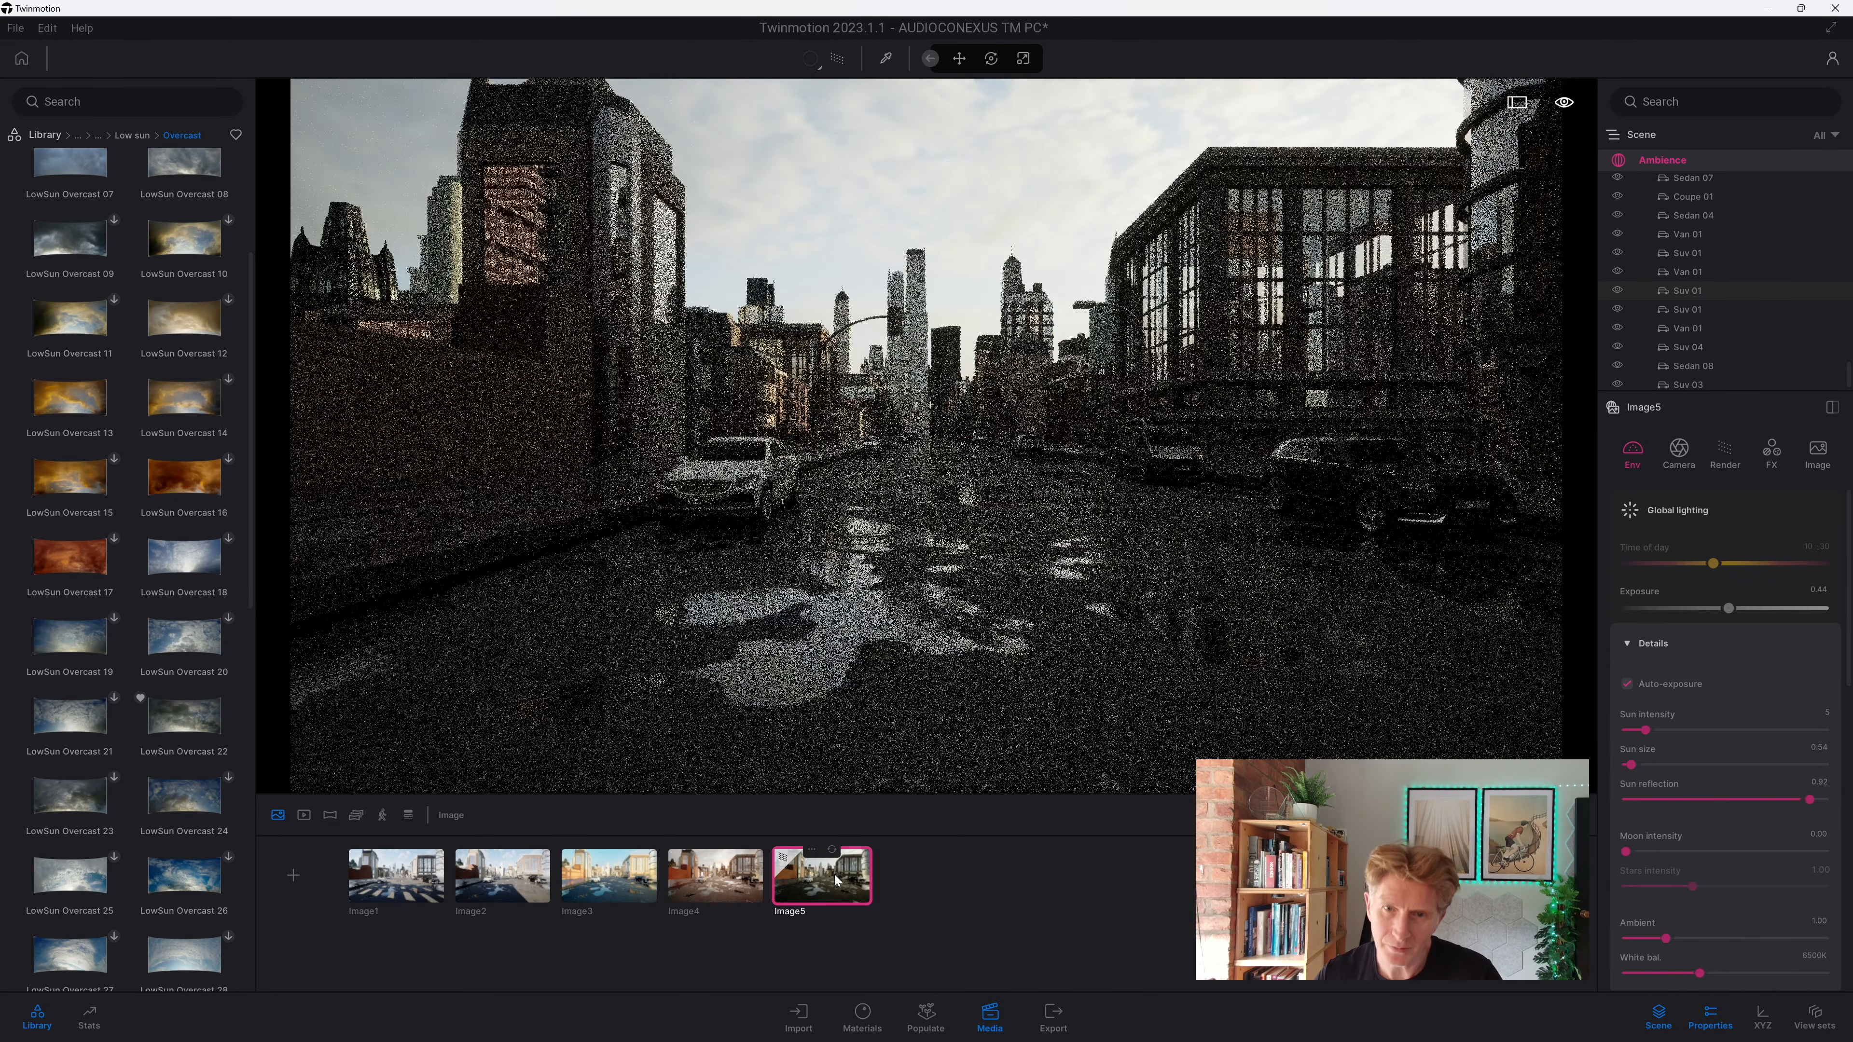
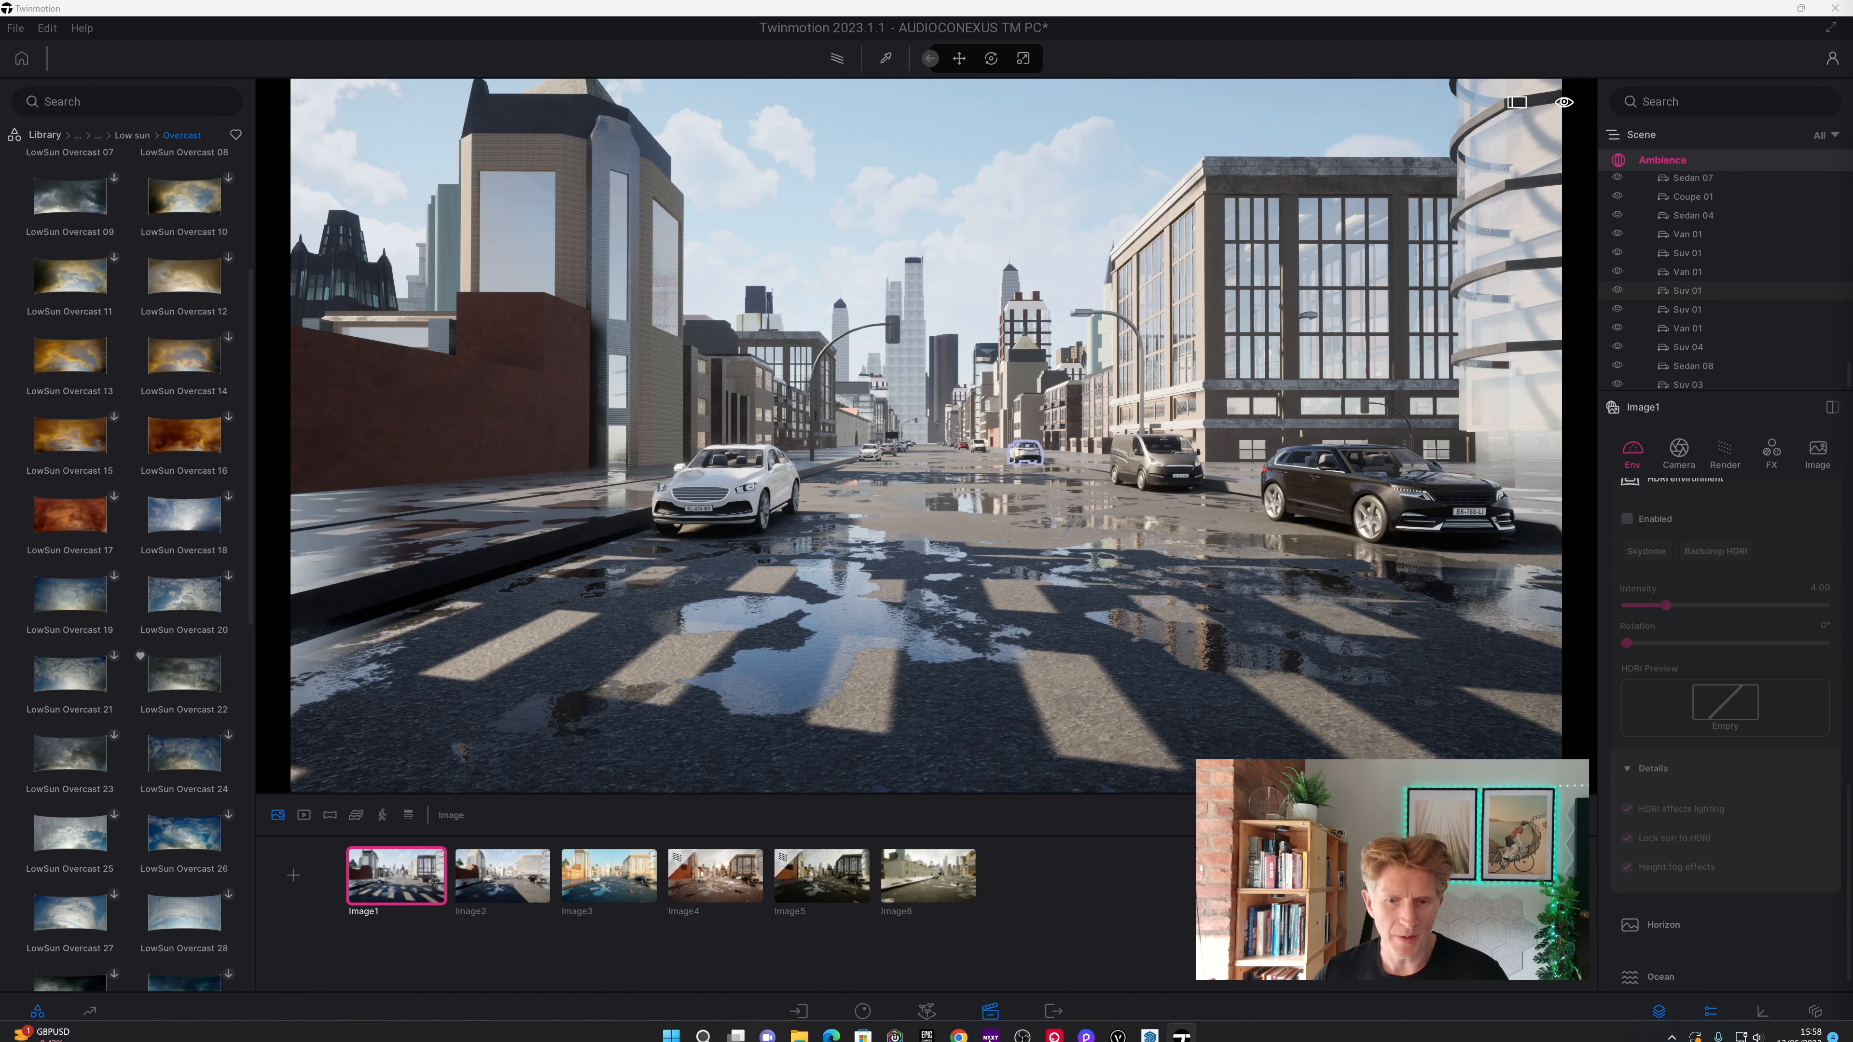
Step: Create a new video from the current street view and enable the HDRI environment on its first keyframe
left_click(304, 816)
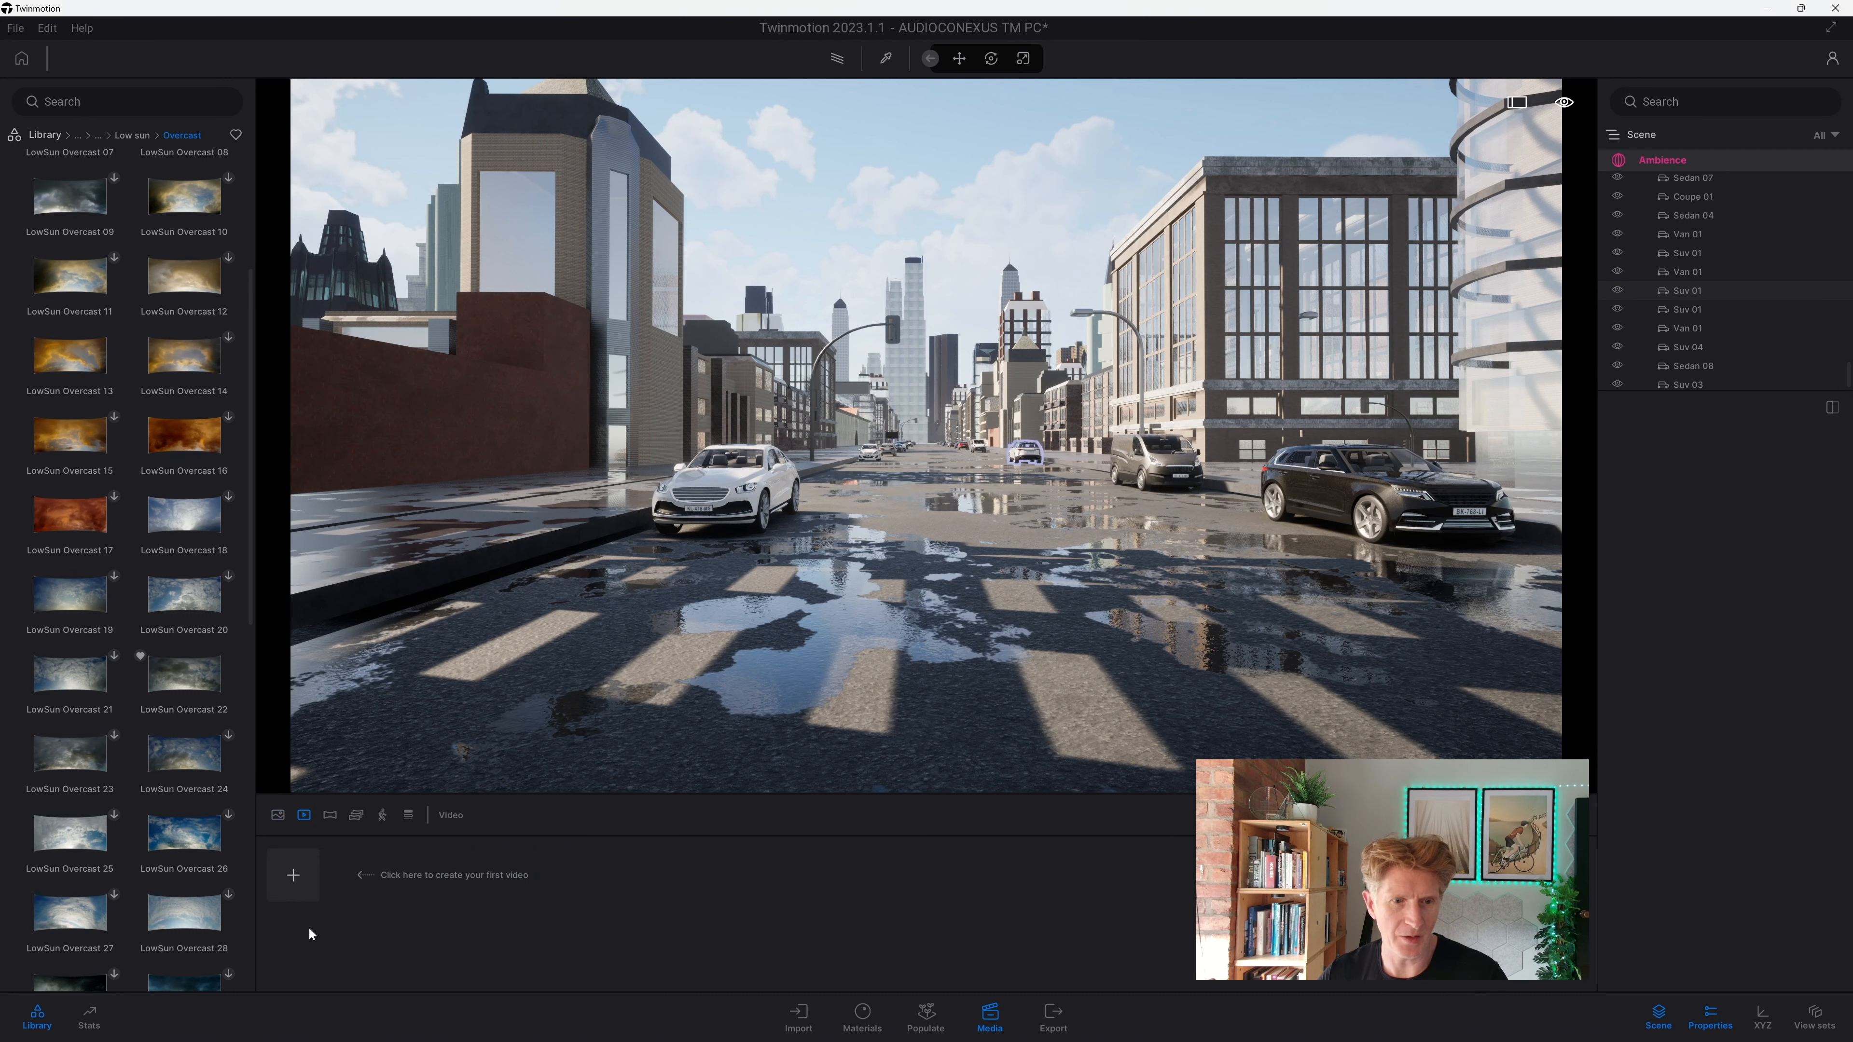
left_click(292, 876)
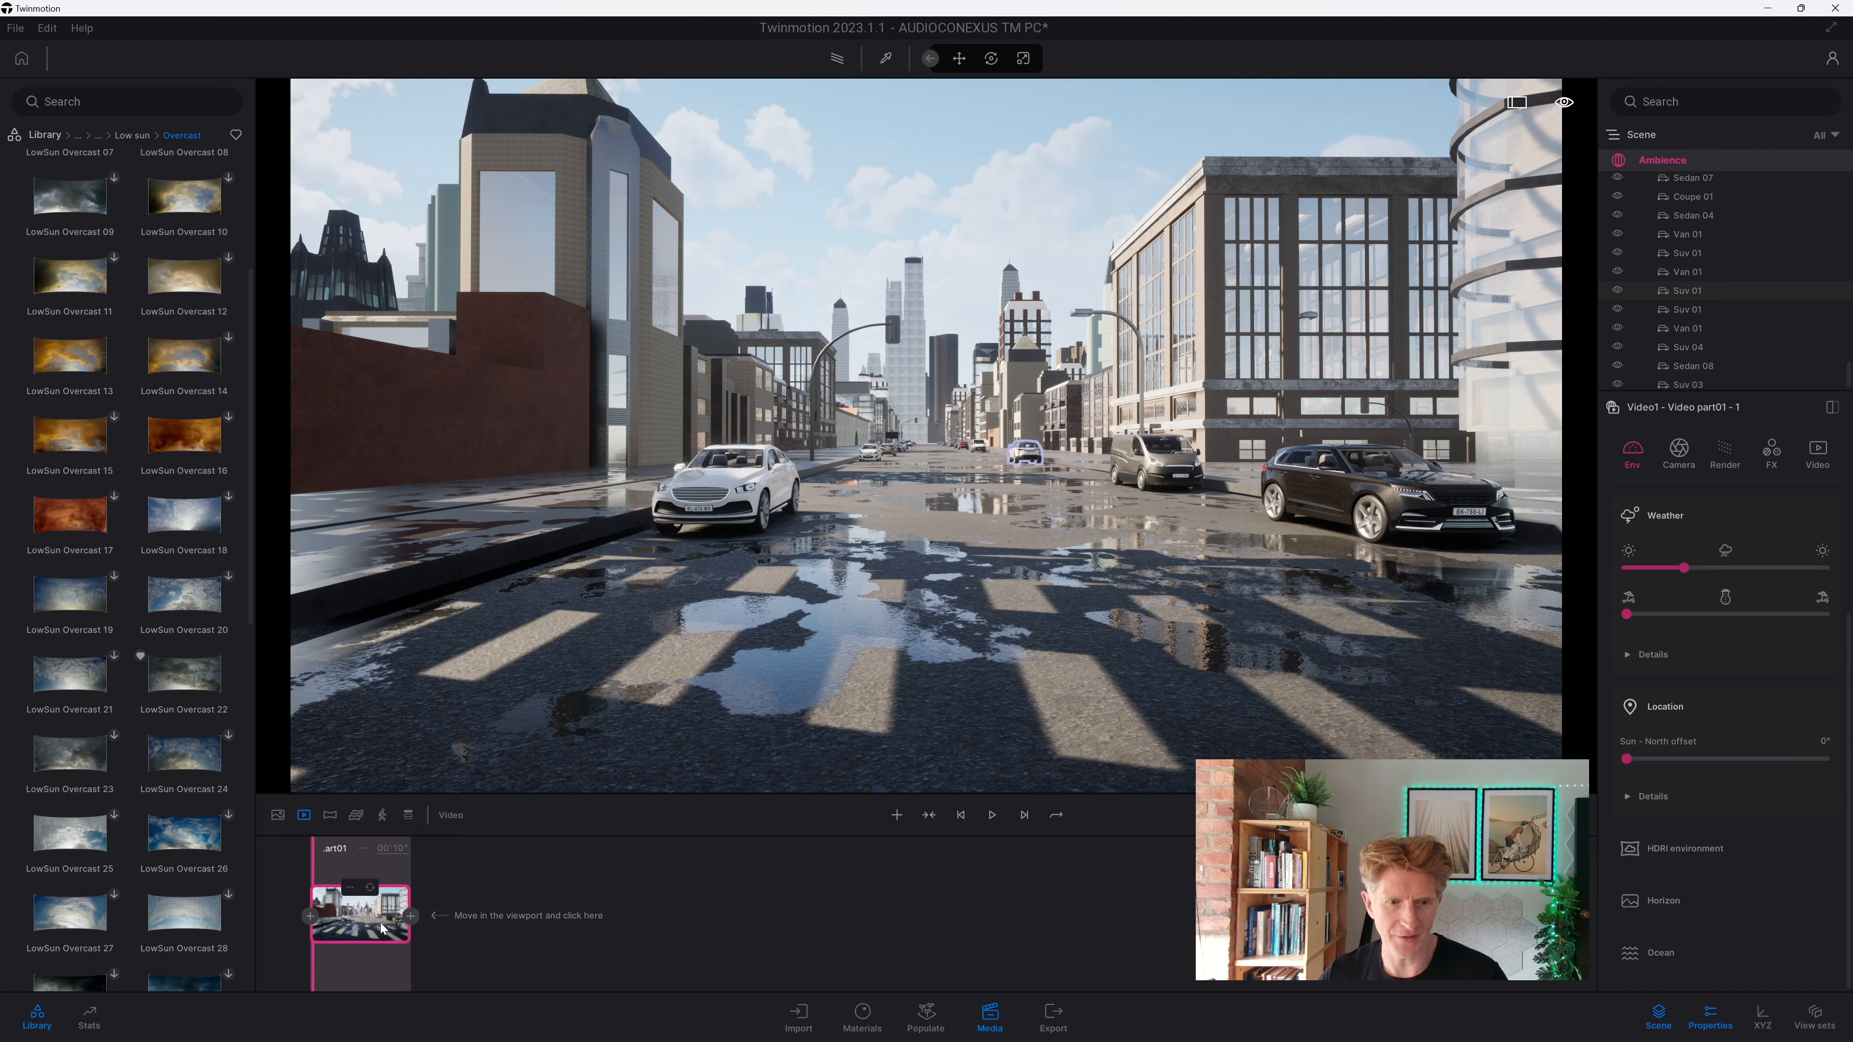
left_click(1685, 846)
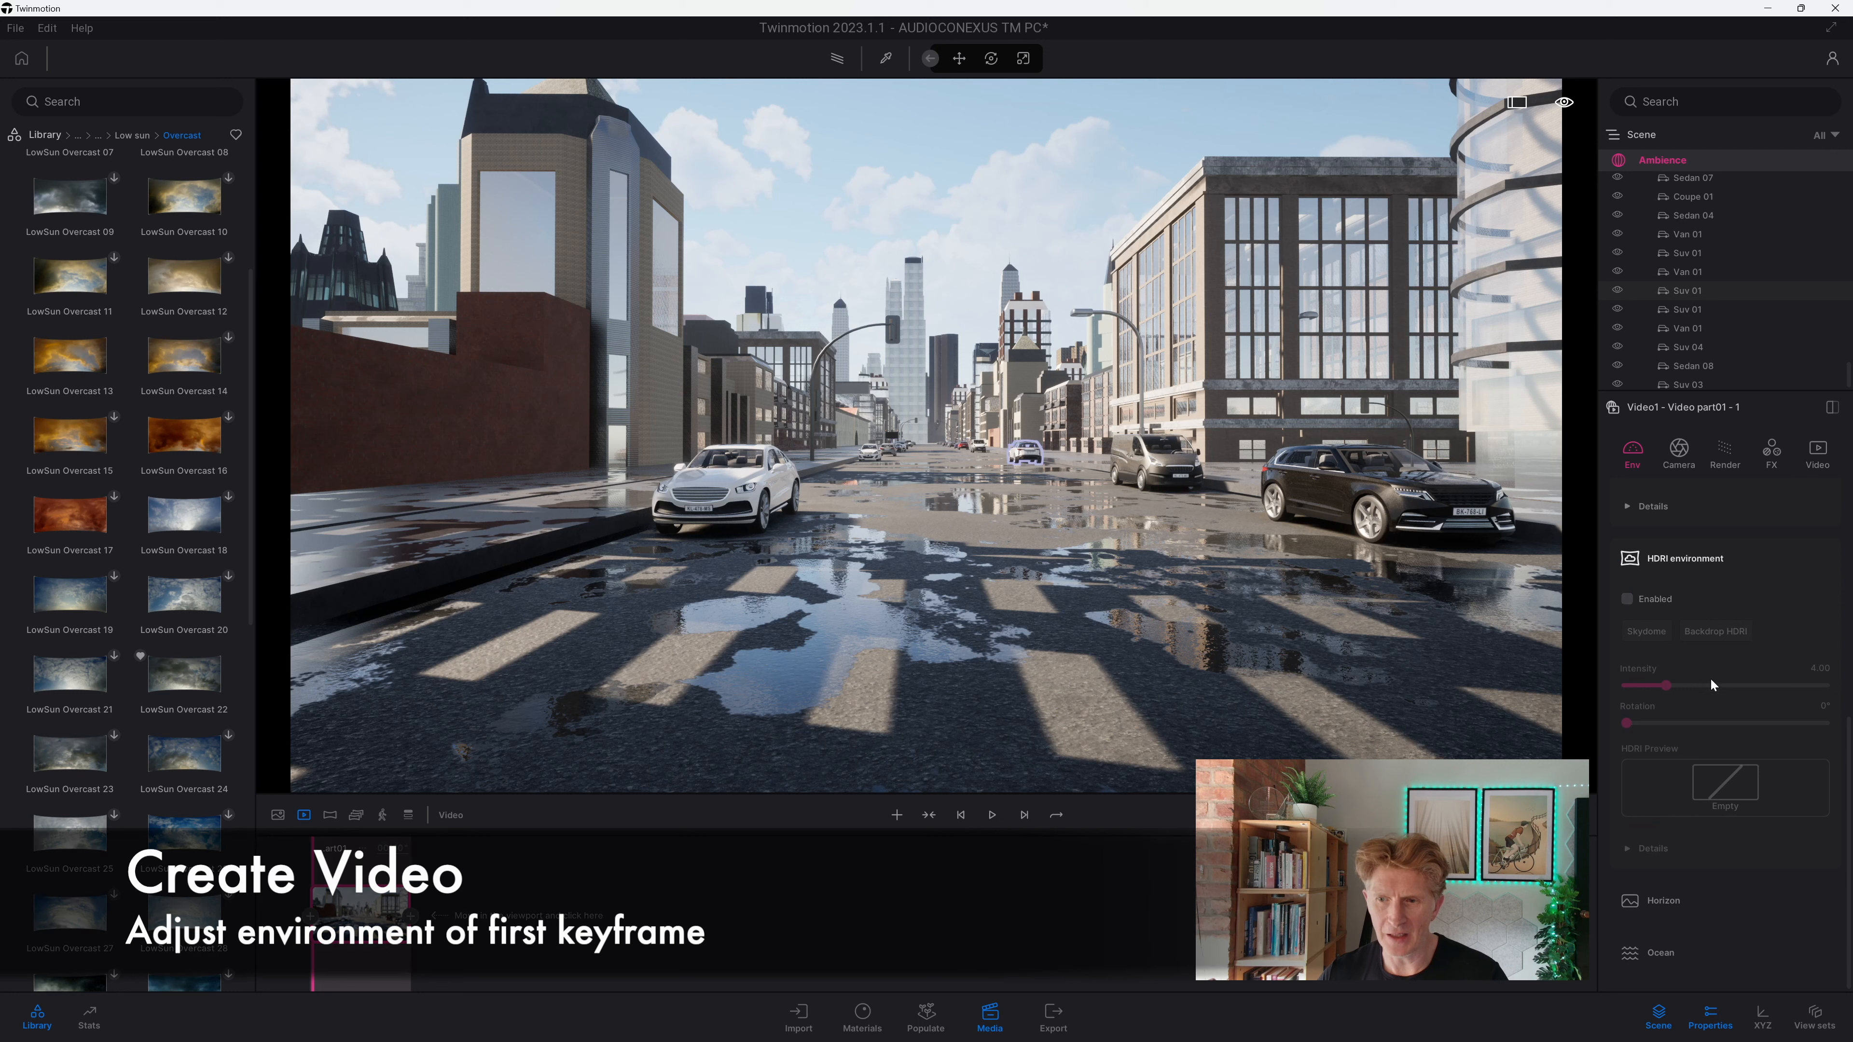
scroll(1687, 682, "up", 2)
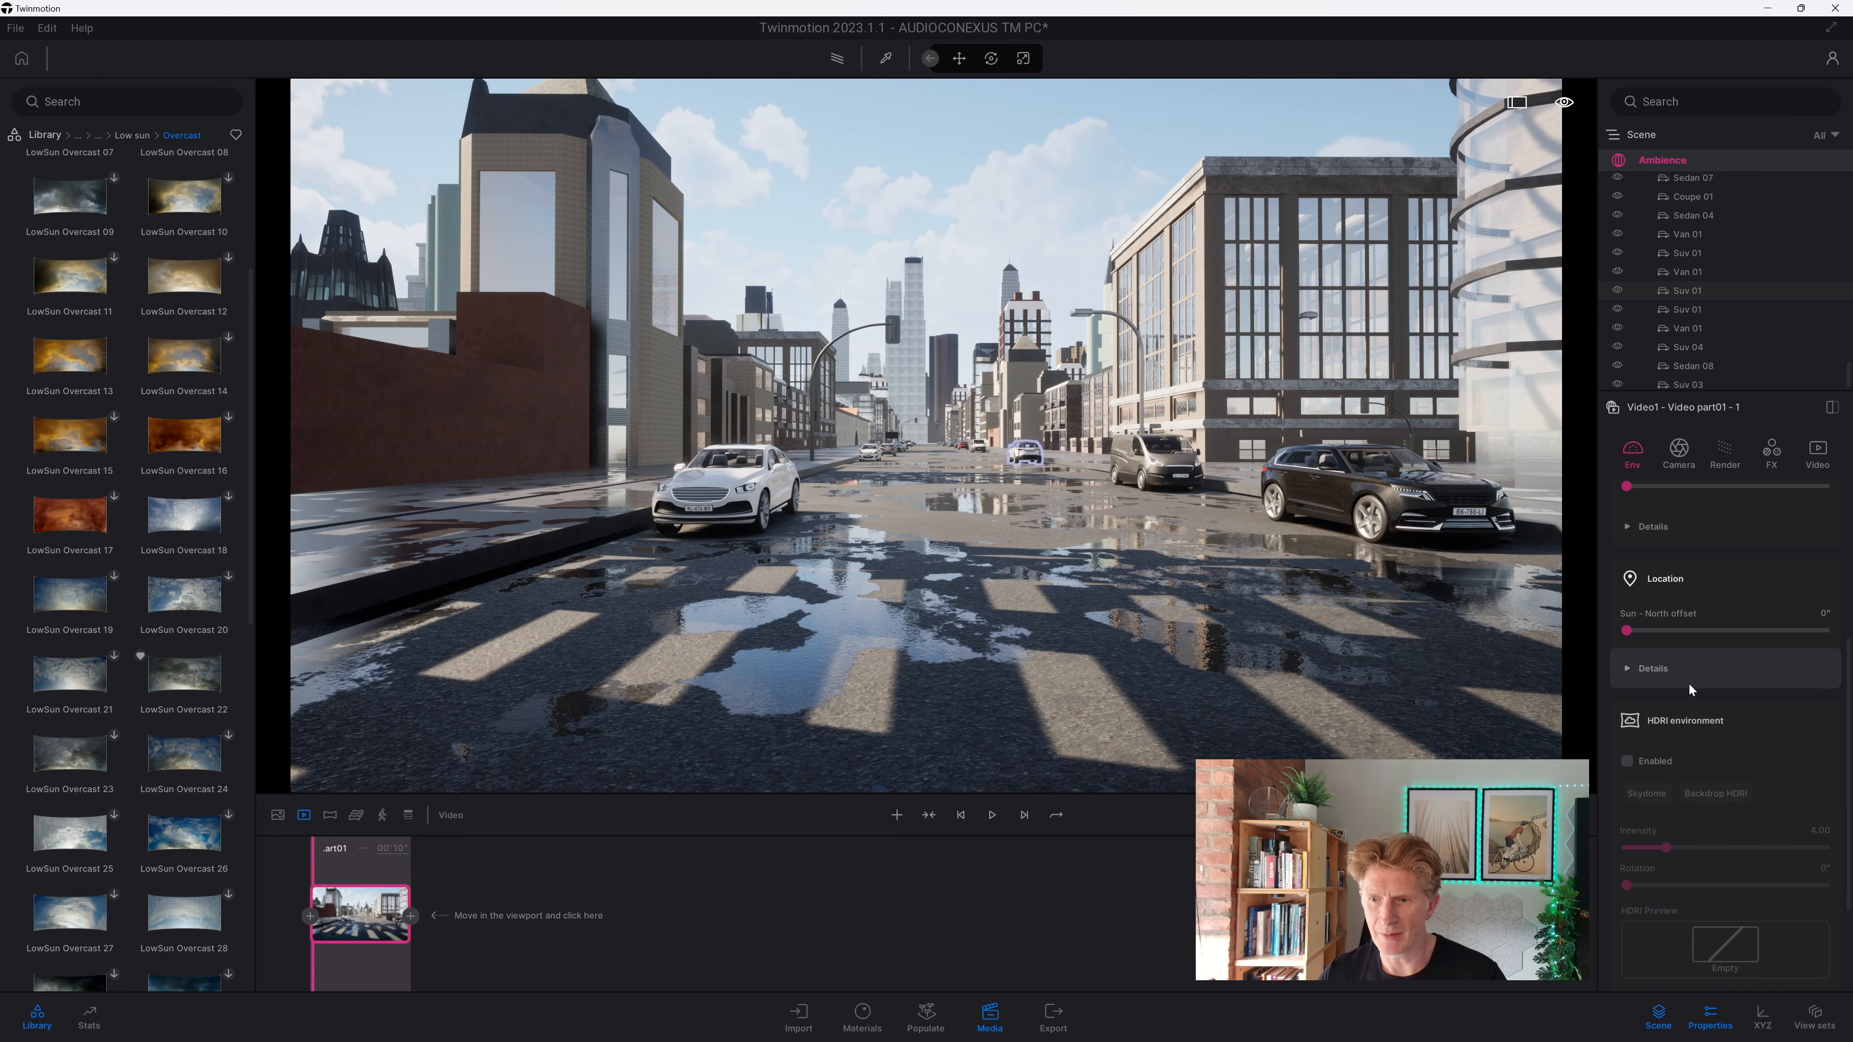
scroll(1668, 716, "down", 3)
left_click(1628, 668)
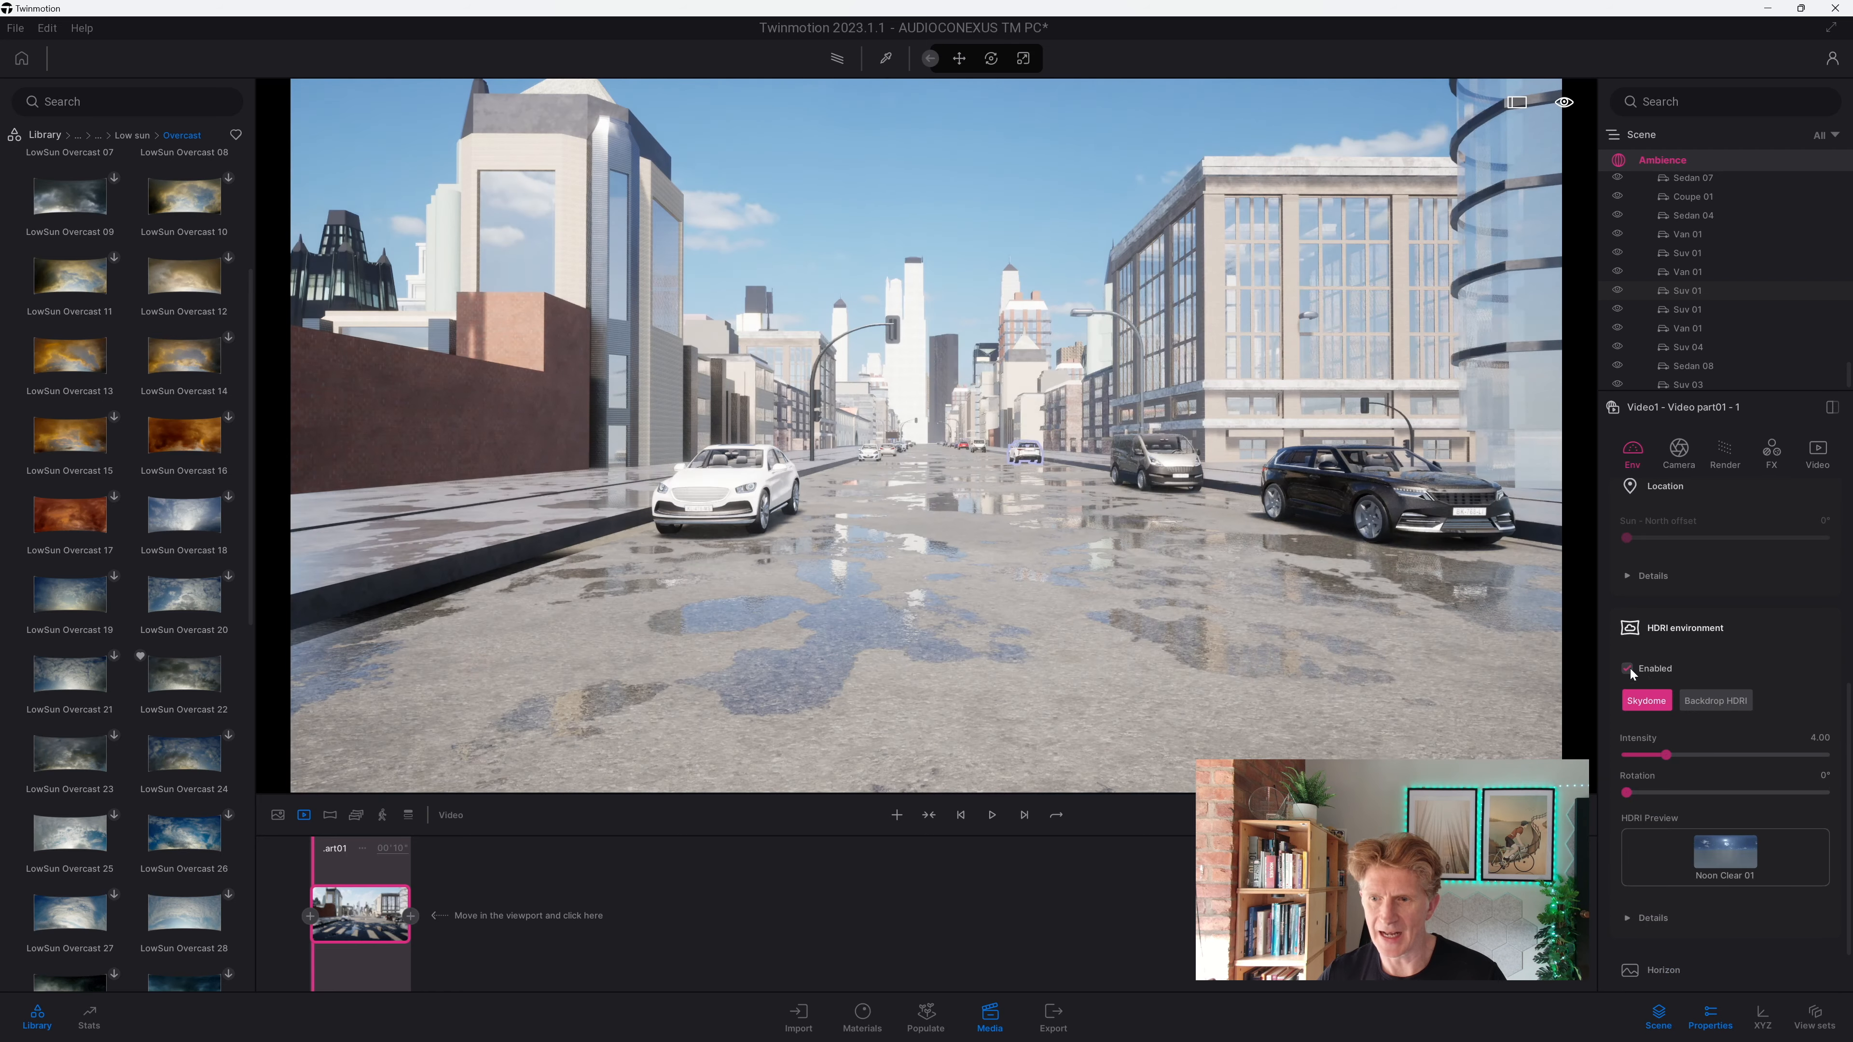
Step: Apply the LowSun Overcast 22 sky to the first keyframe's skydome, with rotation 78° and intensity 4.65
mouse_move(100, 236)
mouse_move(186, 695)
left_click_drag(182, 682, 1669, 878)
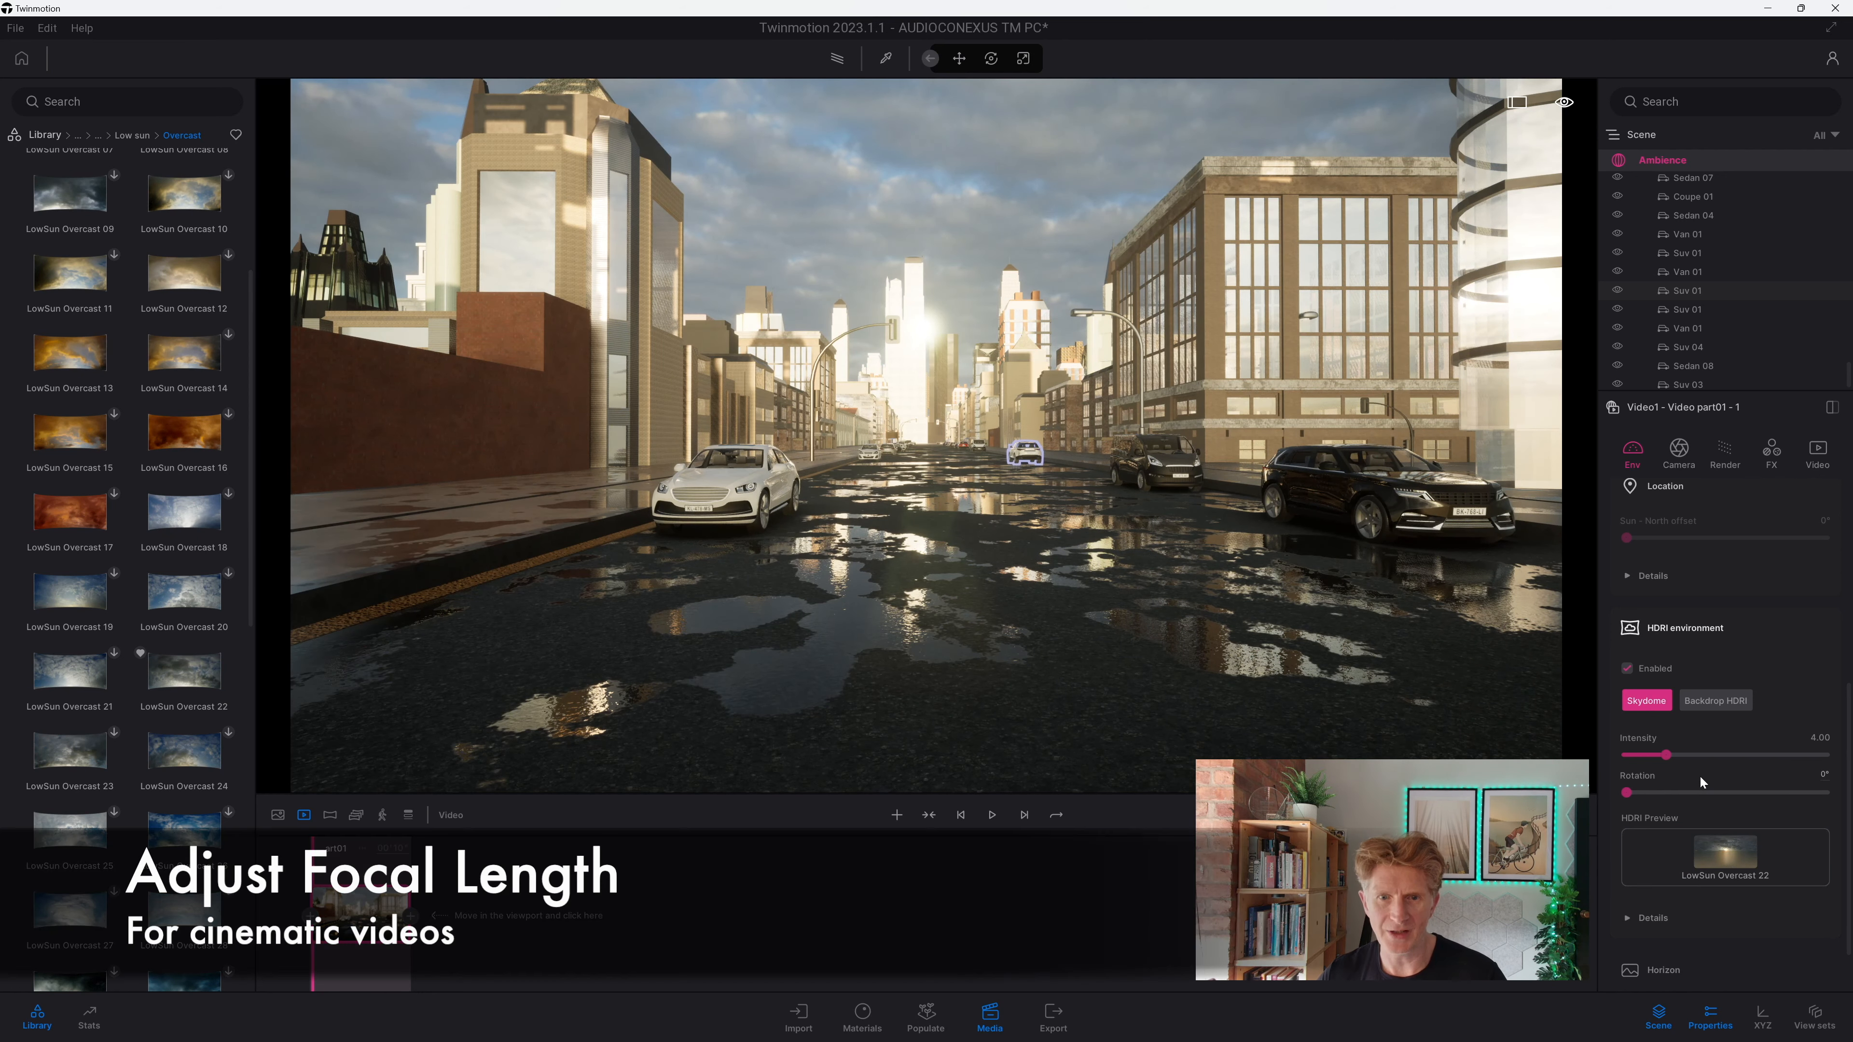
left_click_drag(1631, 794, 1667, 803)
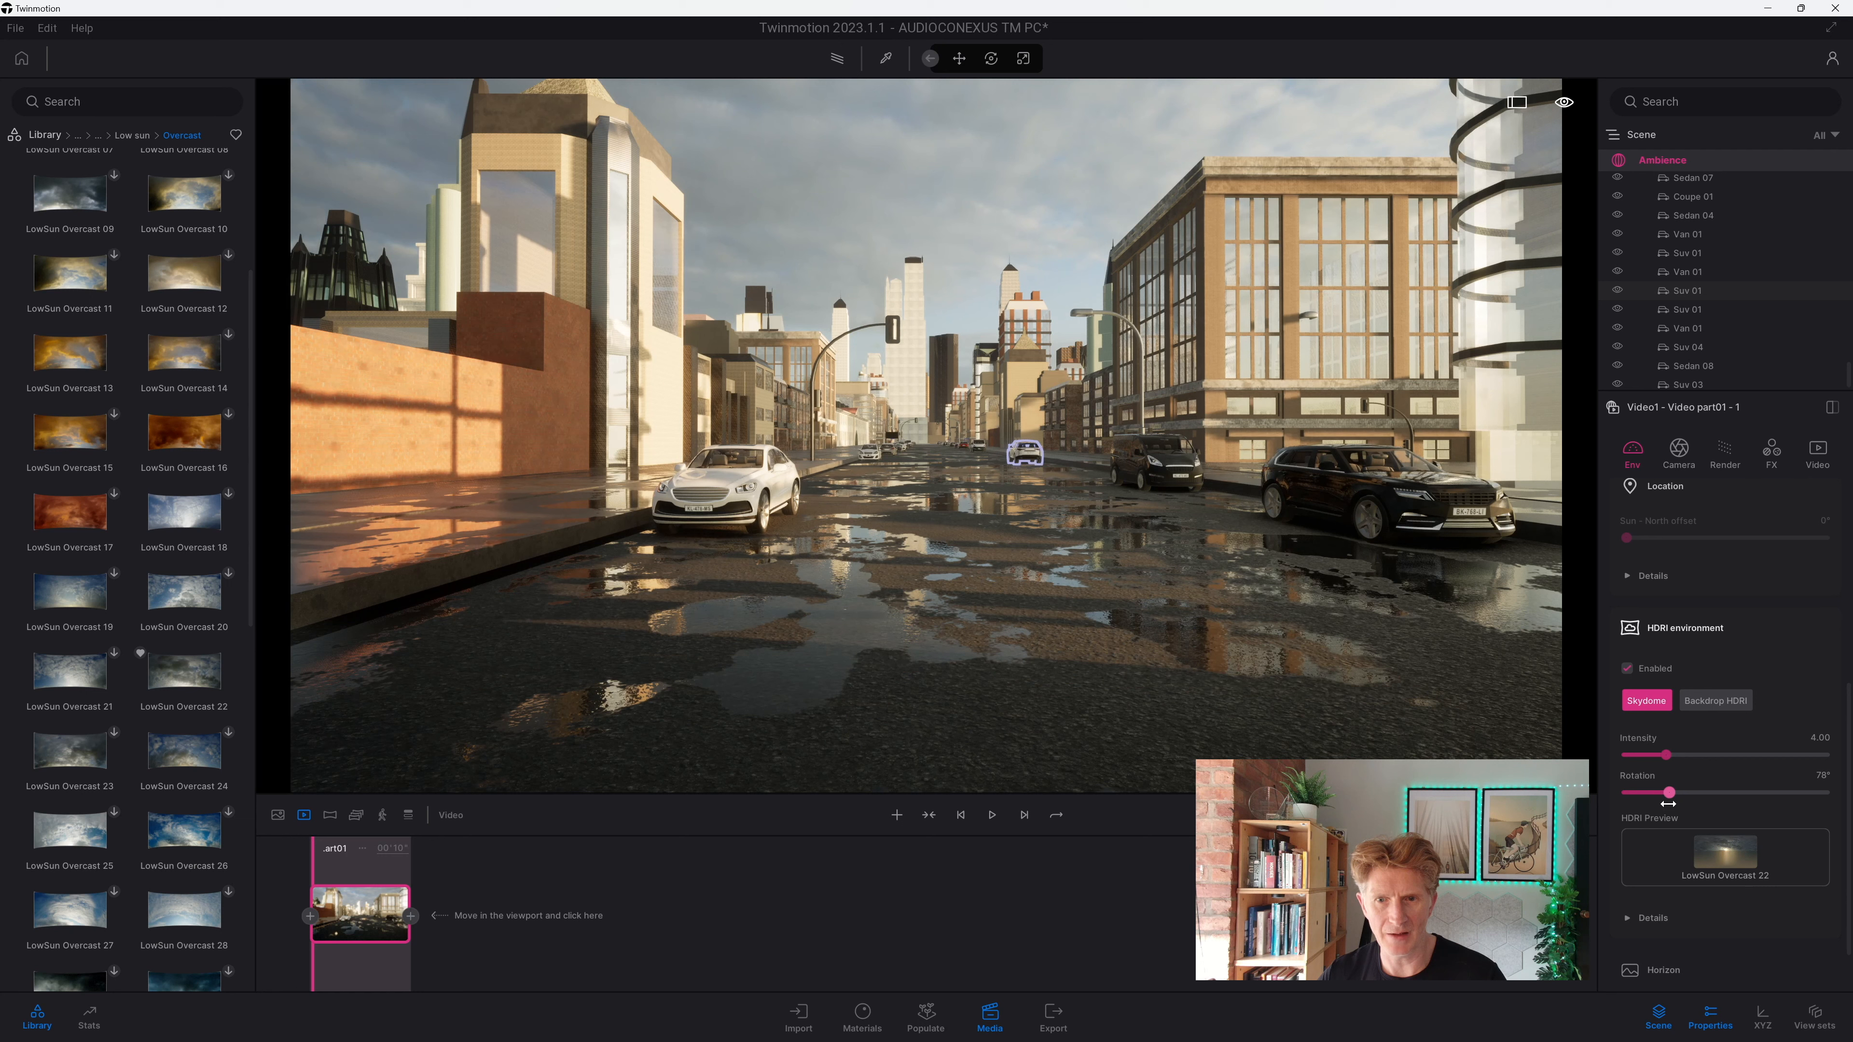
scroll(1689, 747, "down", 1)
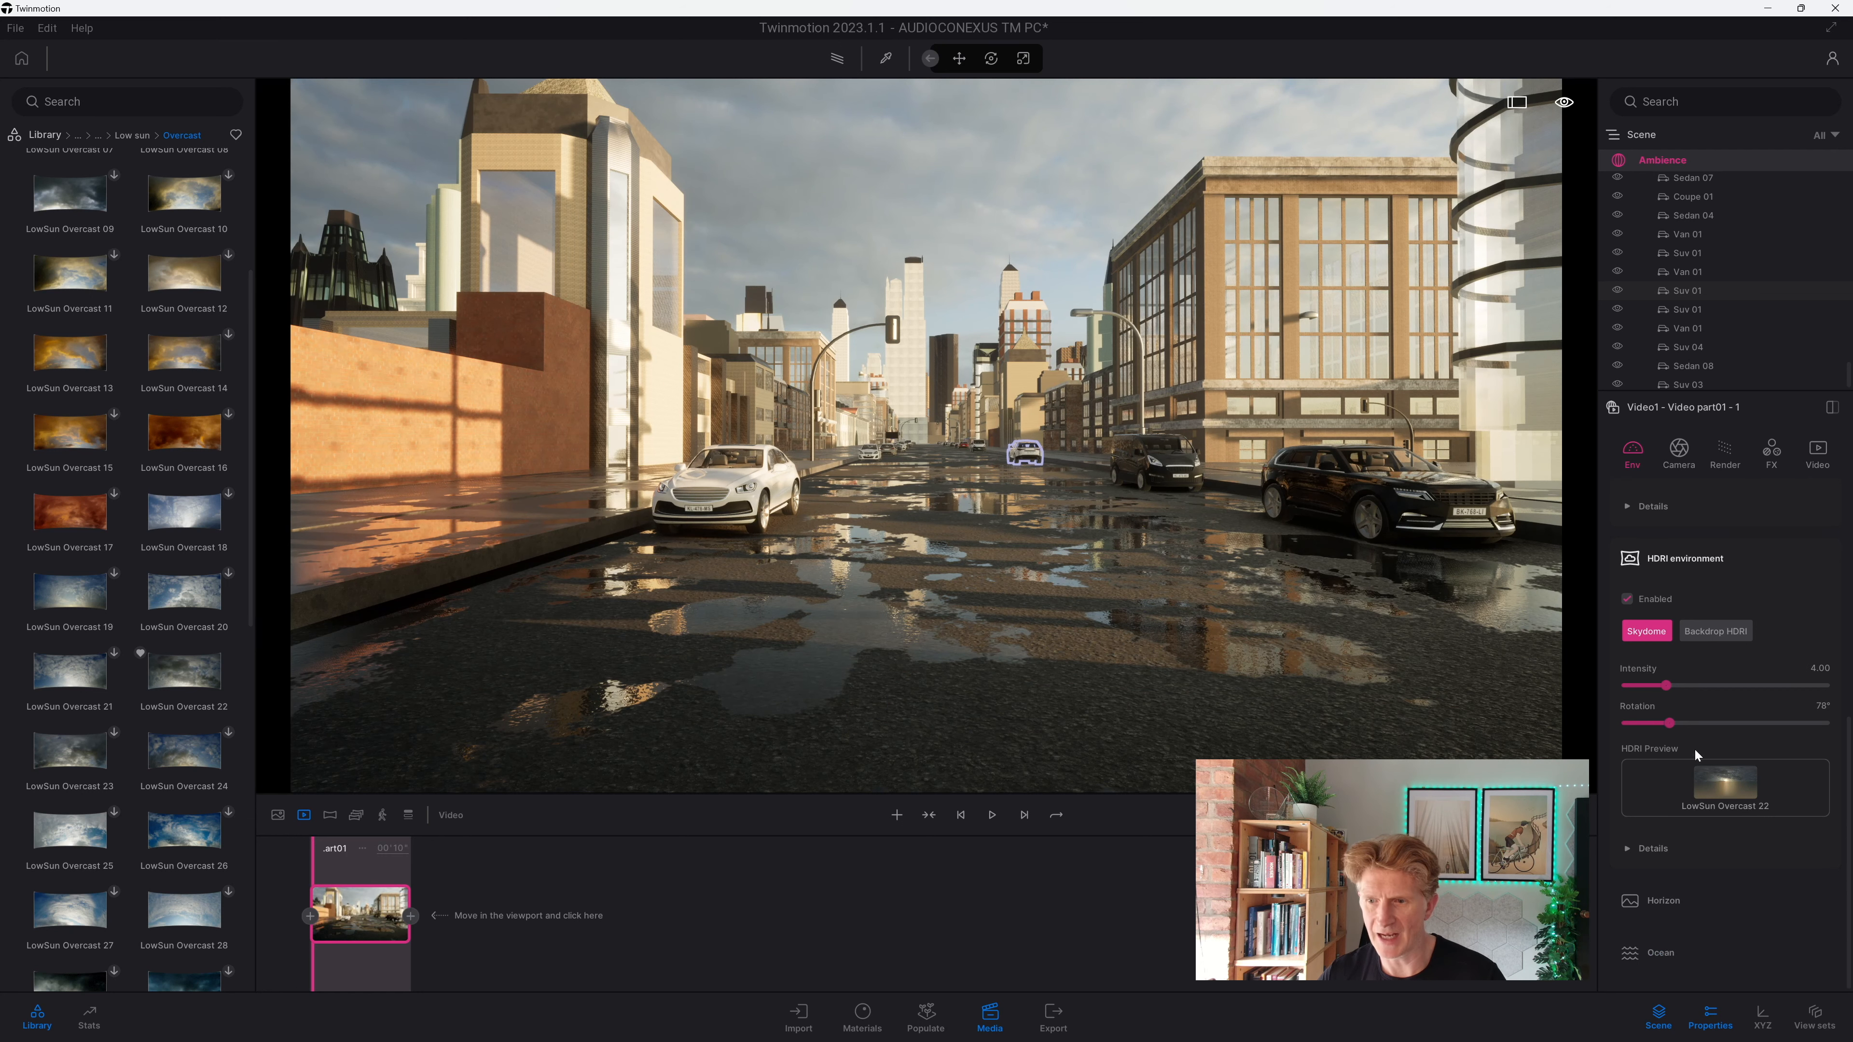
left_click(1631, 849)
scroll(1669, 797, "down", 2)
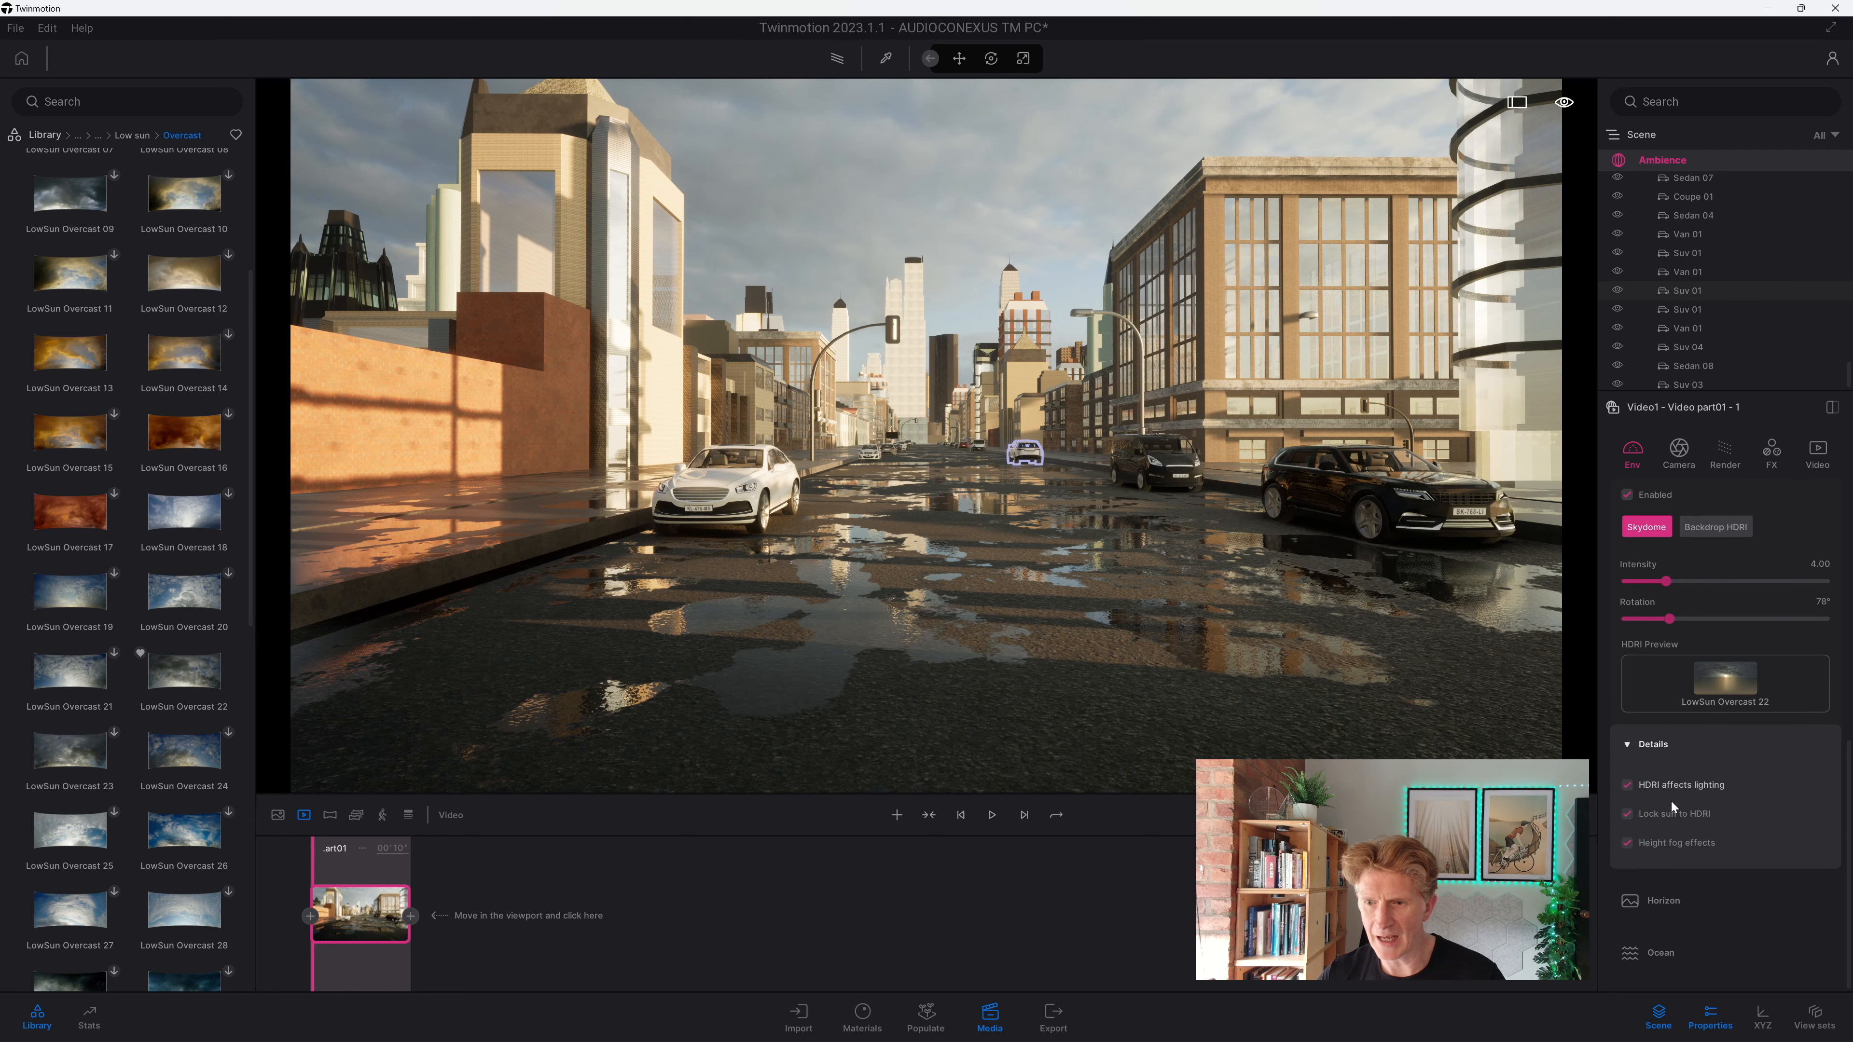
scroll(1707, 786, "up", 2)
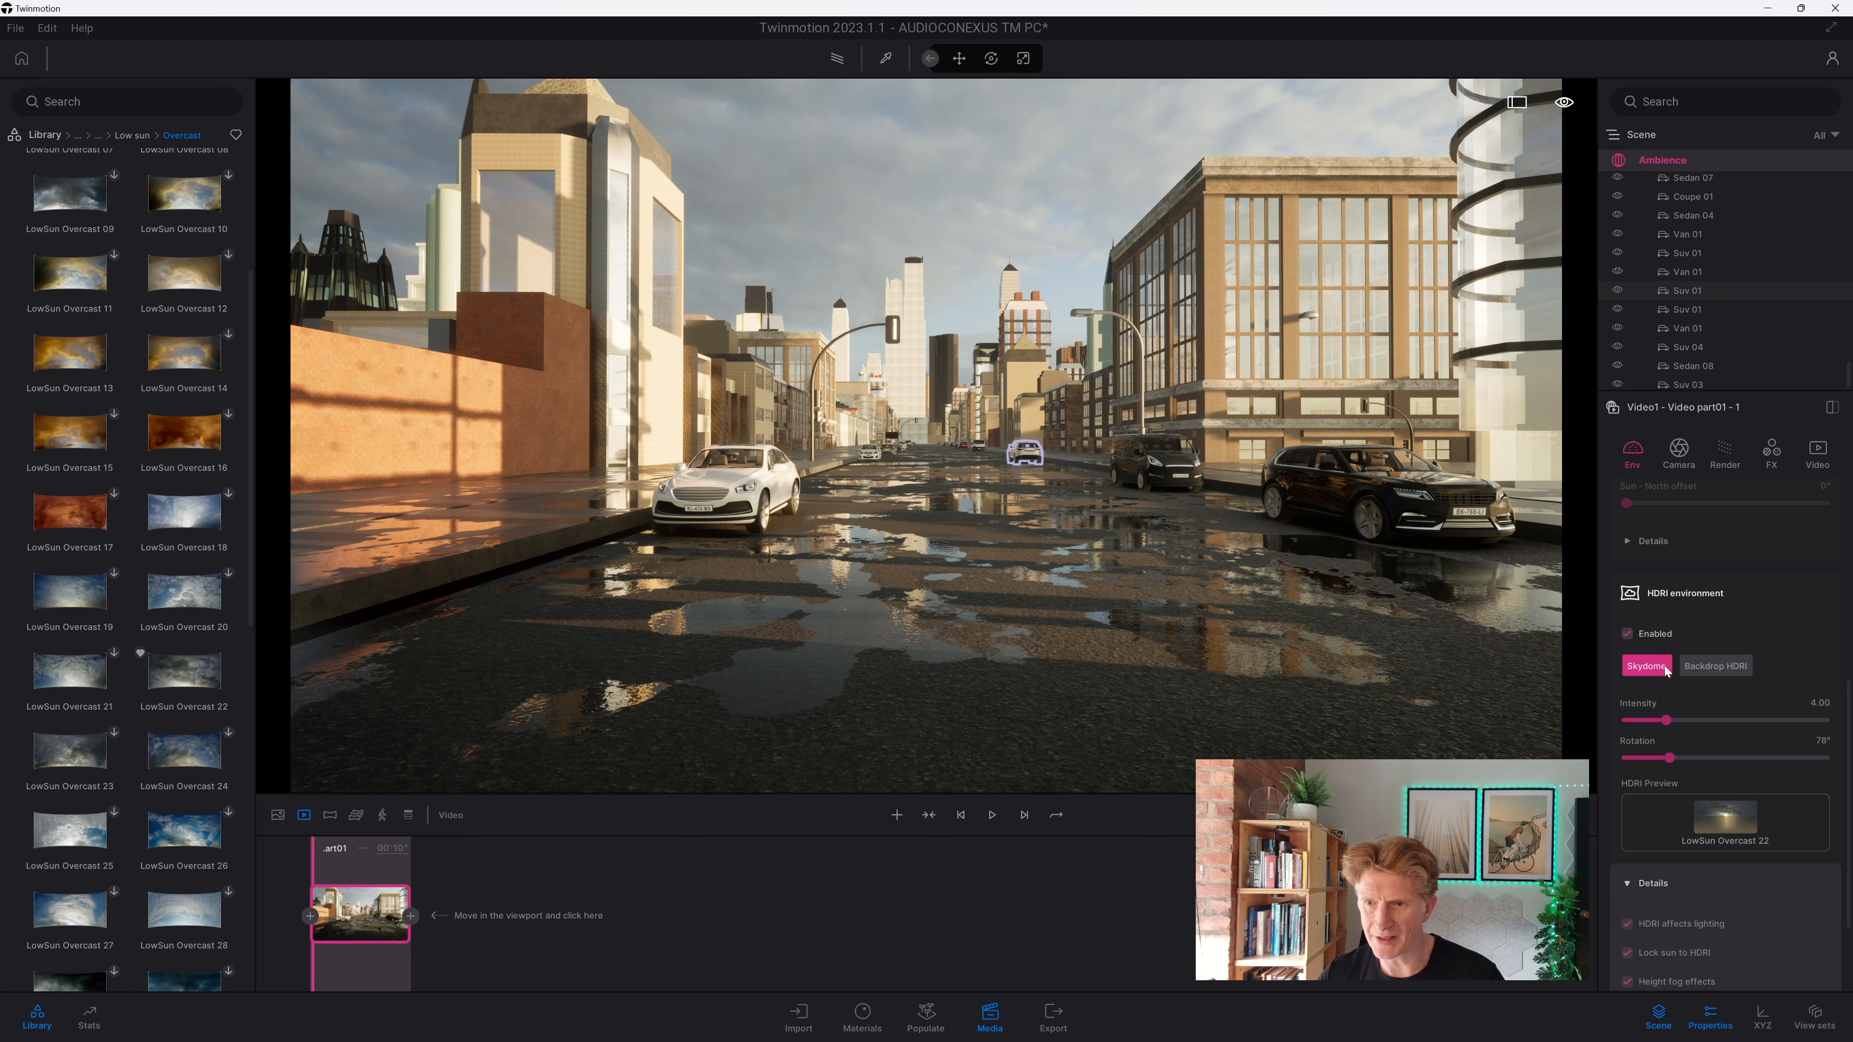
mouse_move(1666, 720)
left_mouse_down()
mouse_move(1651, 721)
mouse_move(1672, 721)
left_mouse_up()
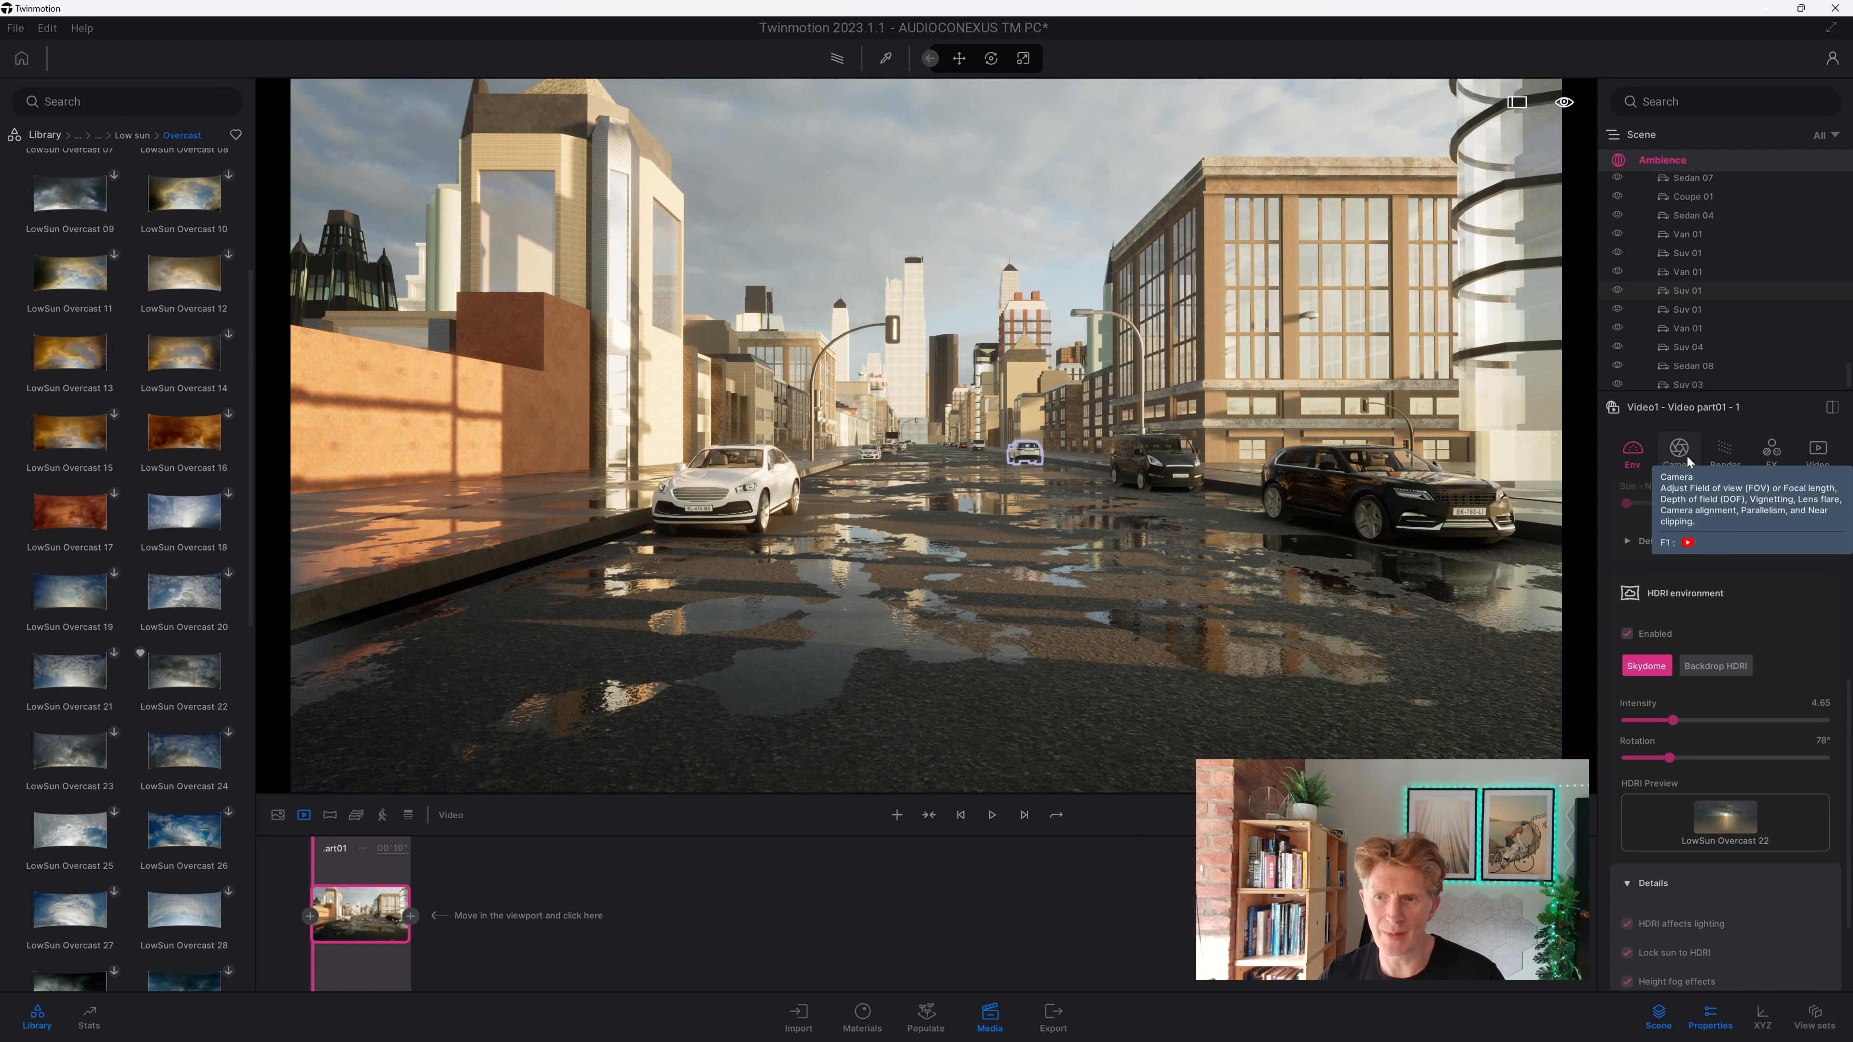
Step: Set the focal length of the video's first keyframe to 20 mm
left_click(1670, 458)
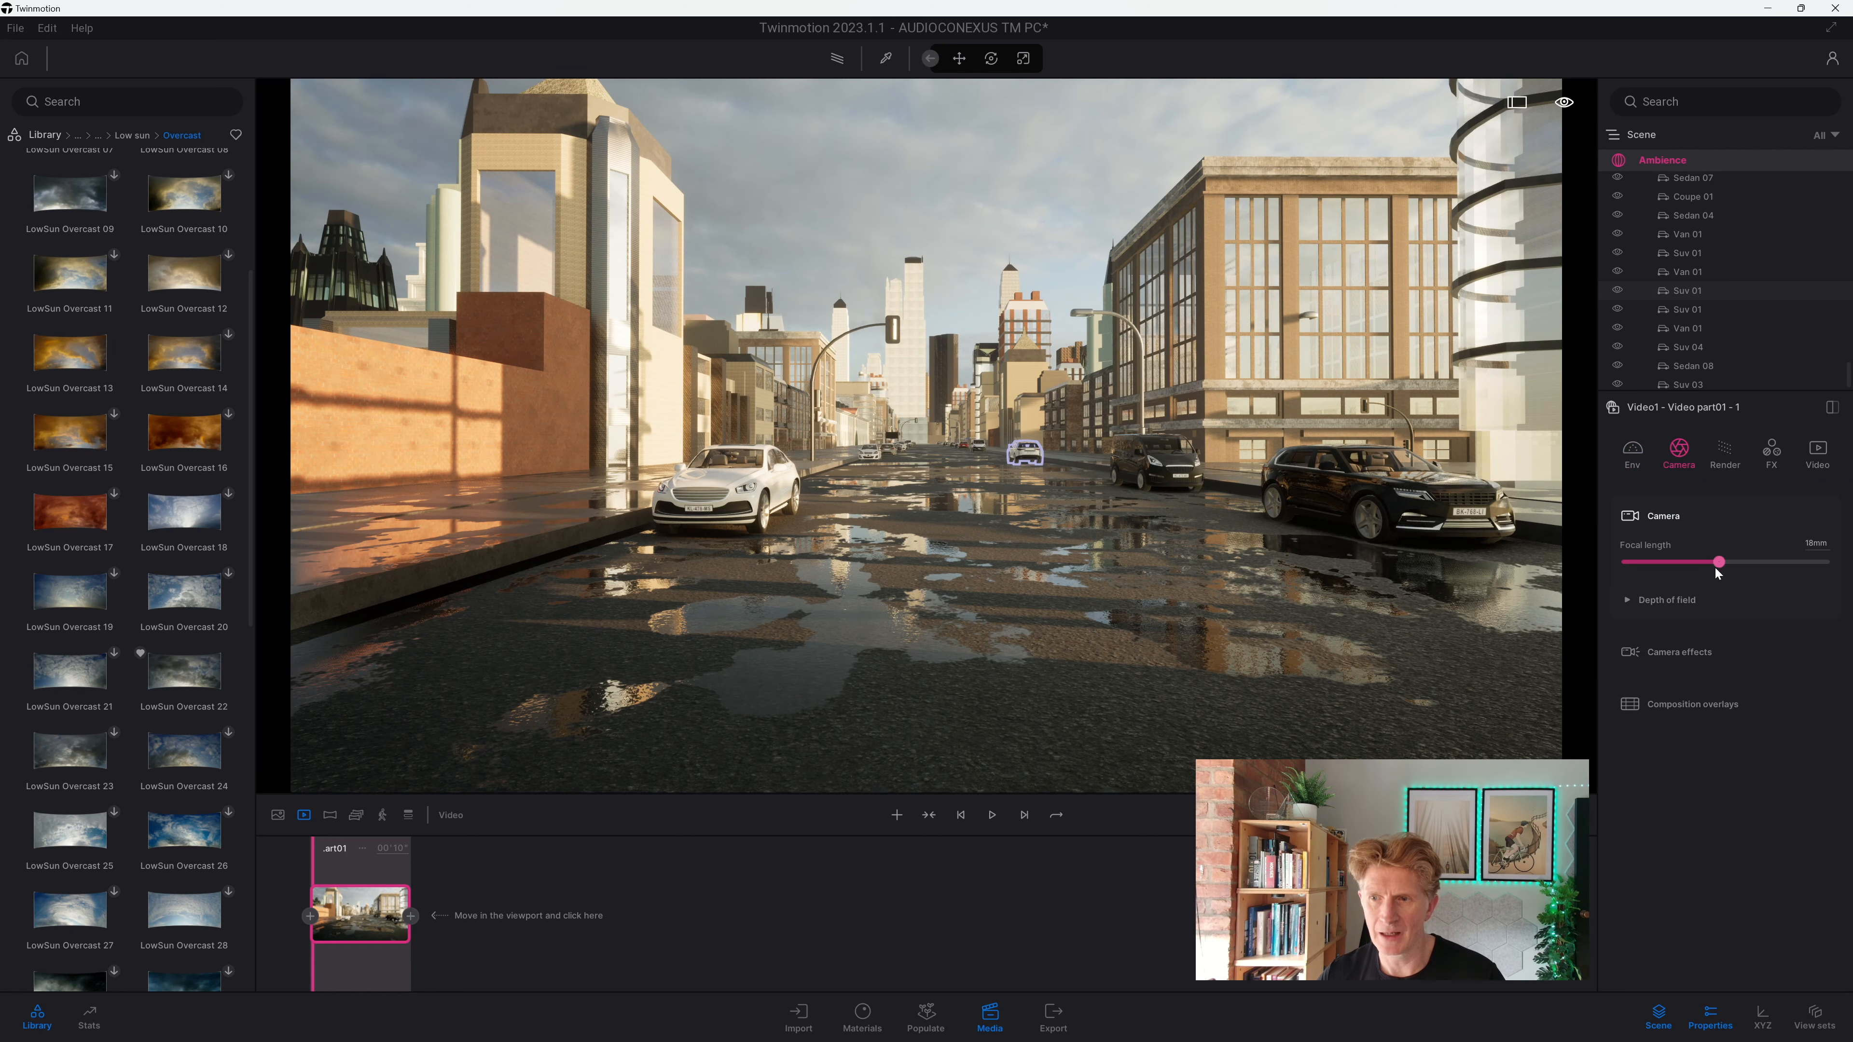
left_click_drag(1718, 567, 1730, 566)
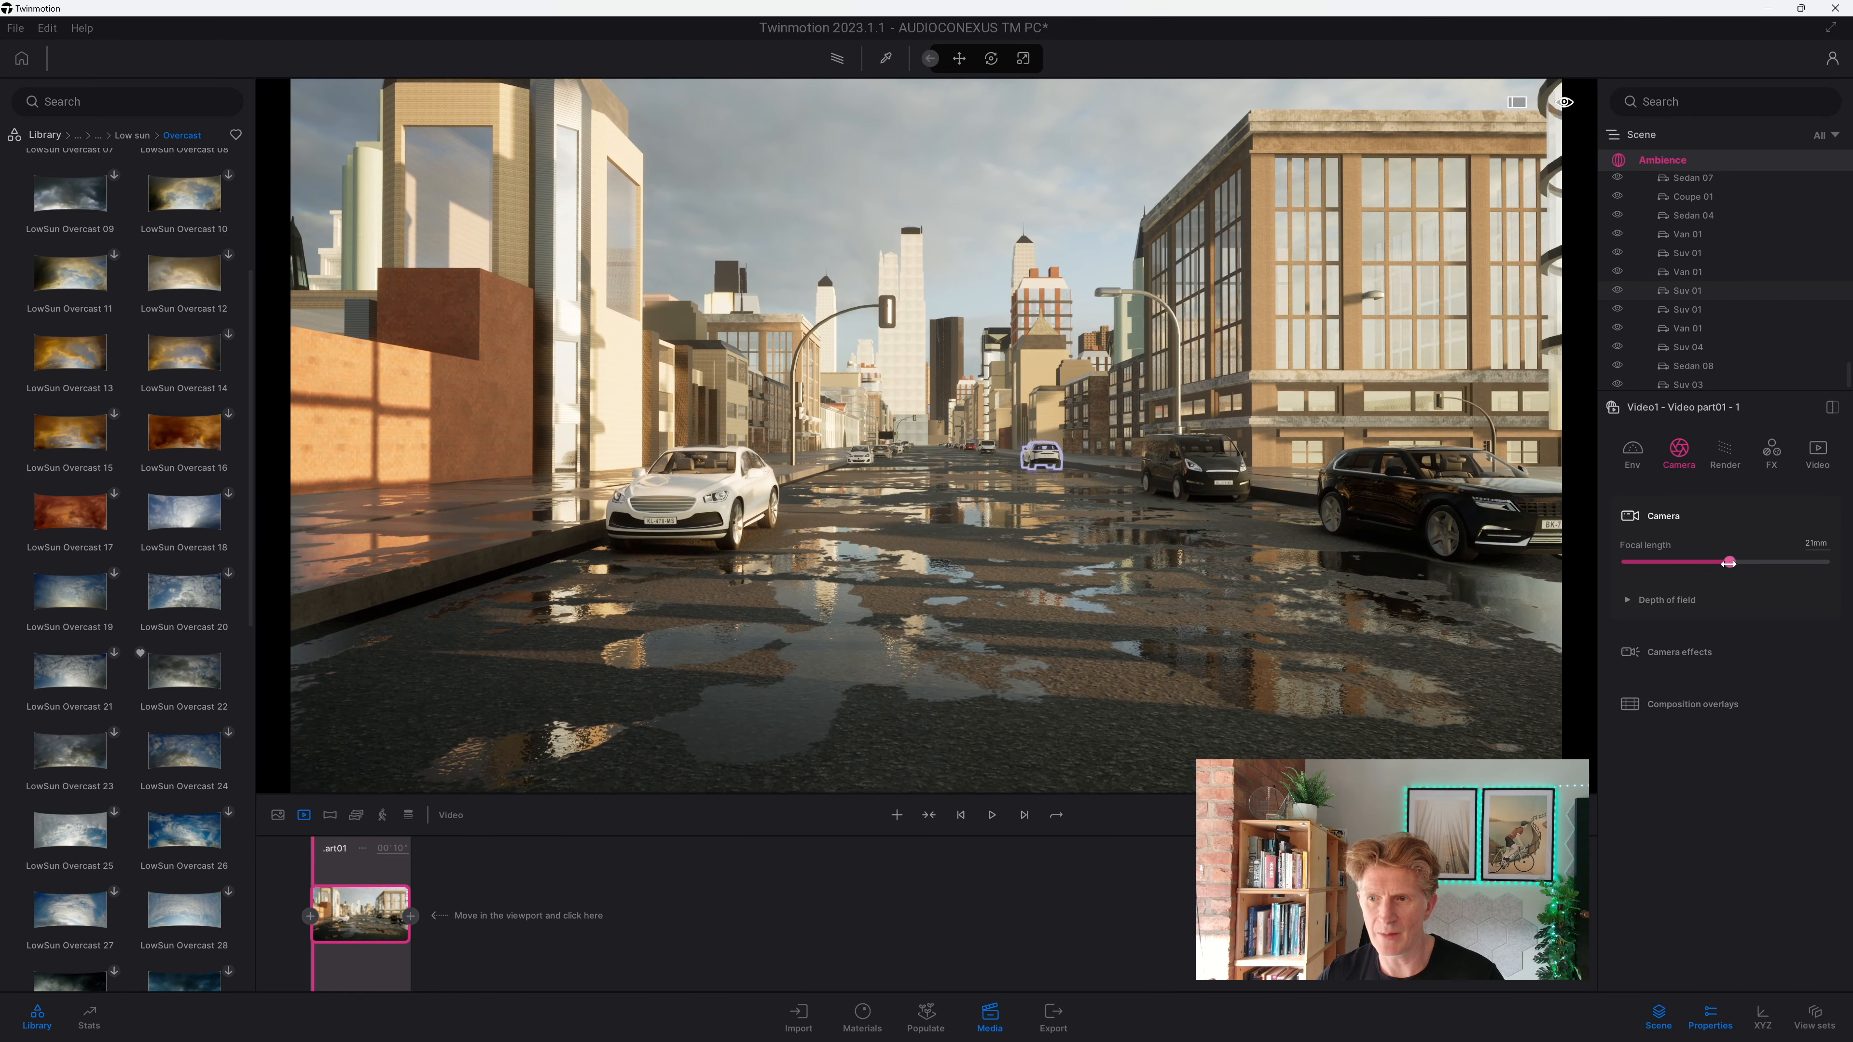
left_click_drag(1728, 564, 1726, 562)
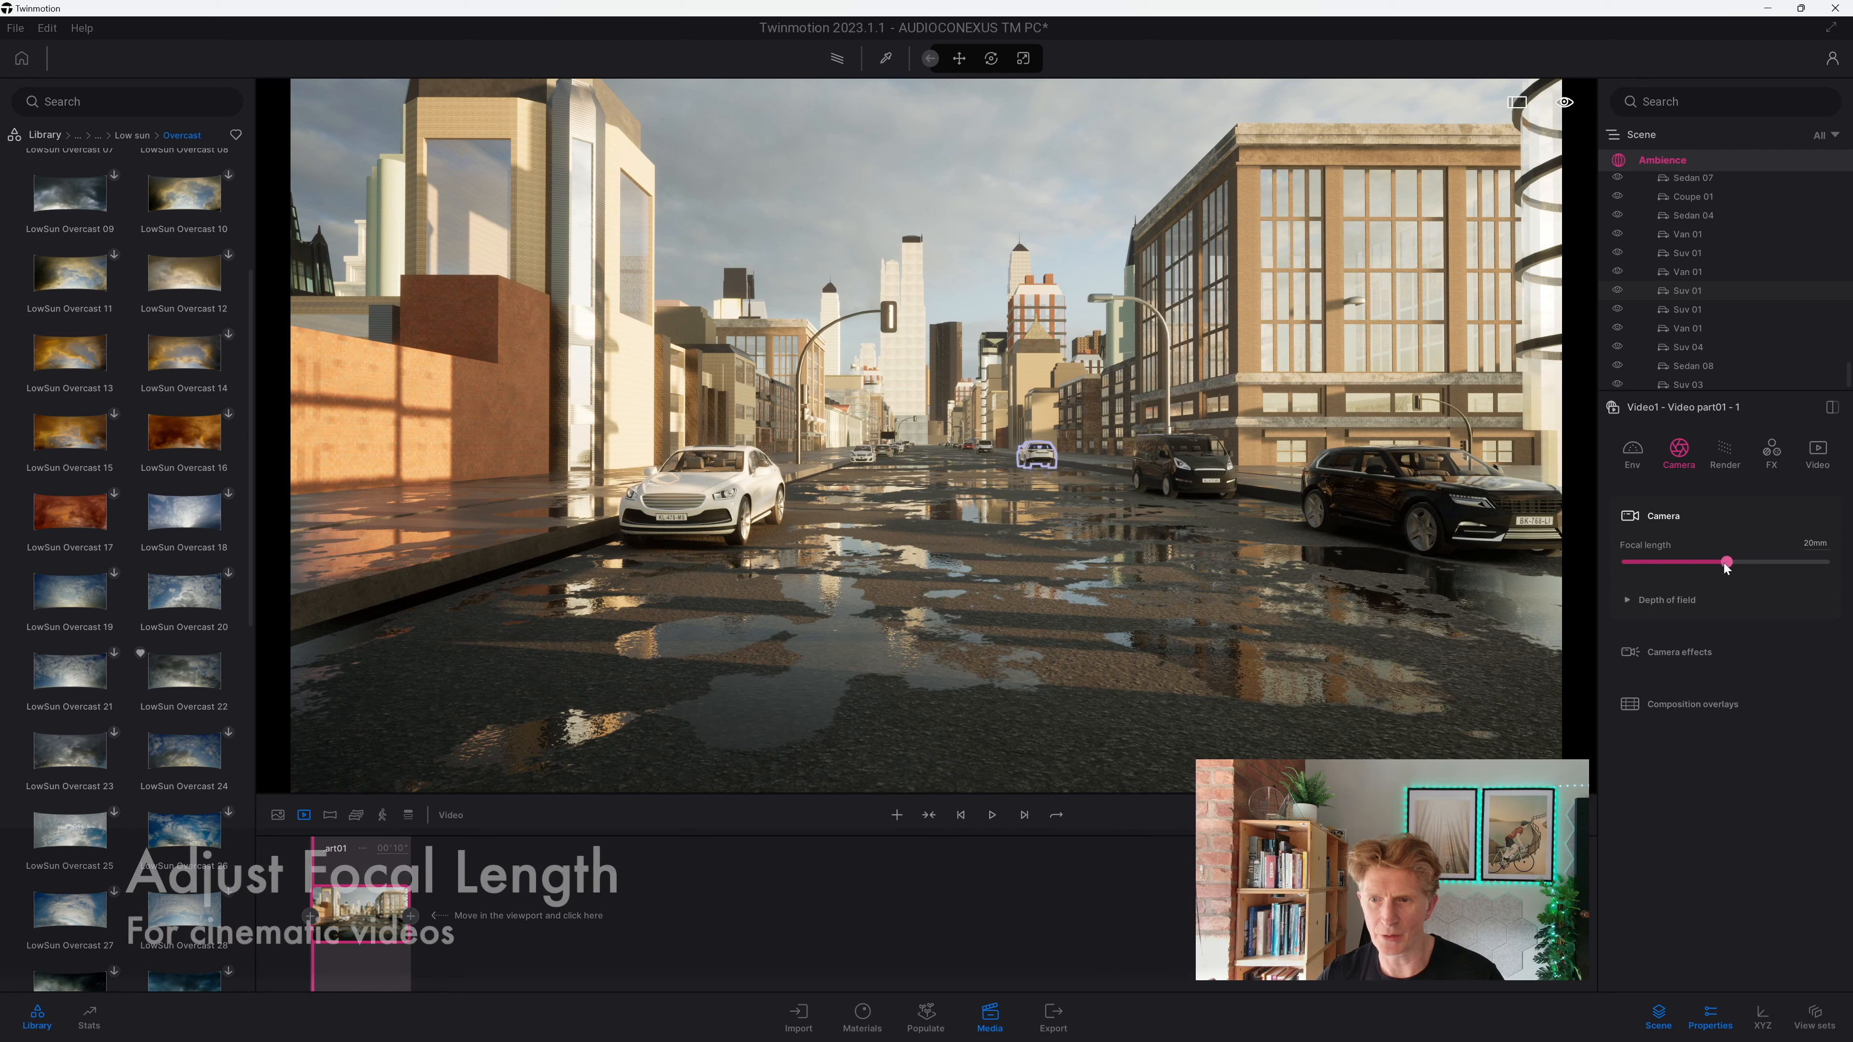
Step: Enable depth of field on the first keyframe, set its distance to about 28 m and raise the aperture slightly
left_click(1625, 600)
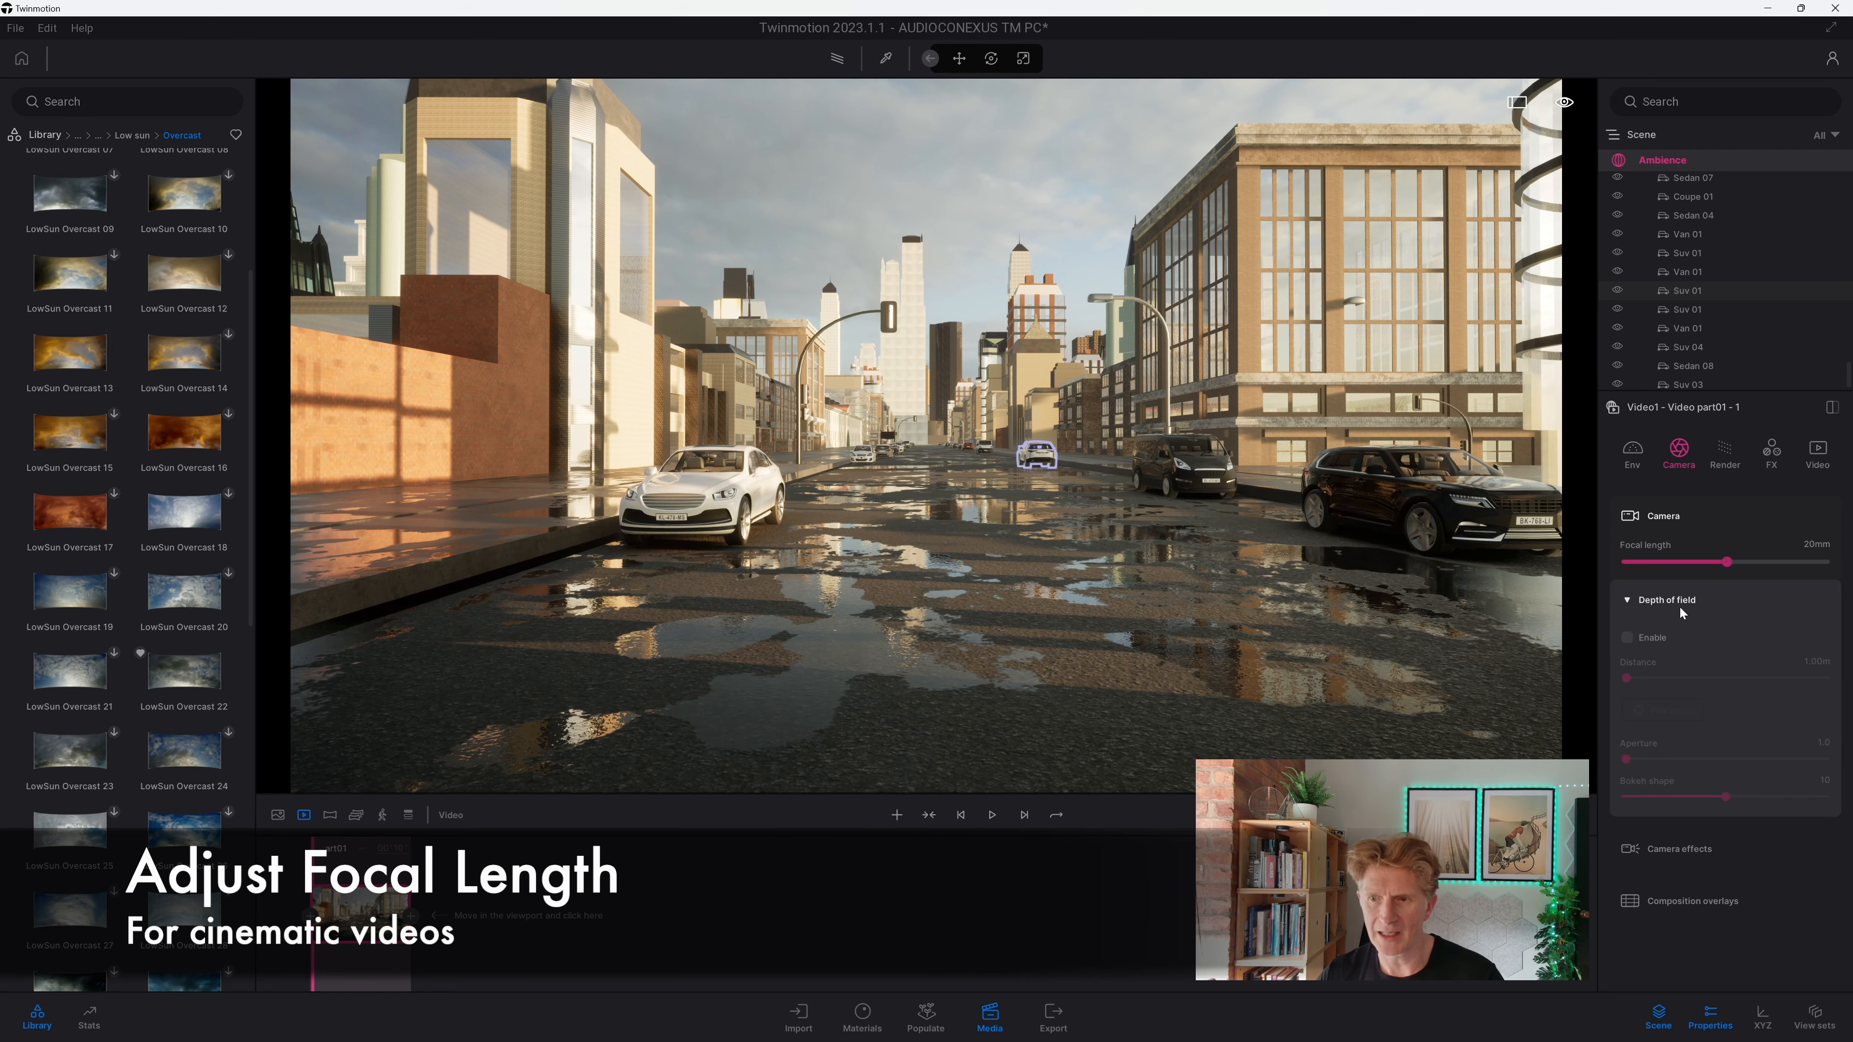
left_click(1628, 636)
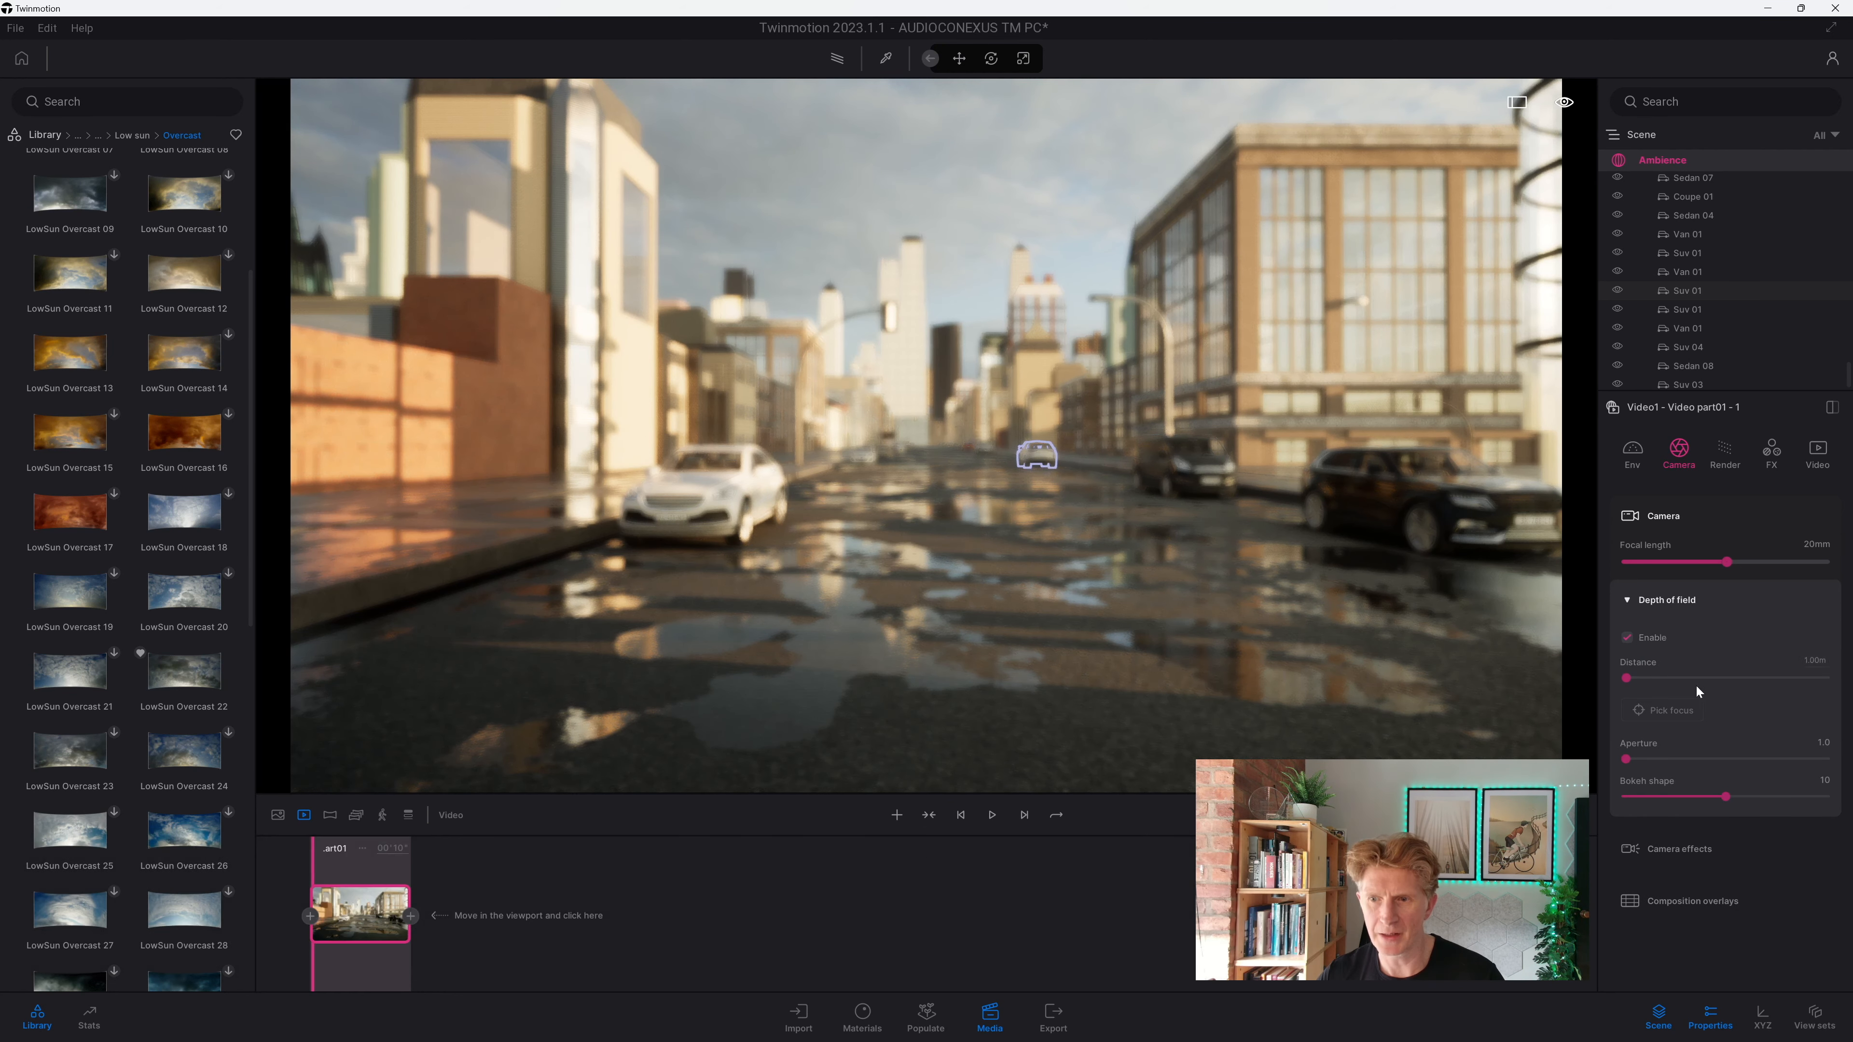
left_click_drag(1626, 678, 1632, 678)
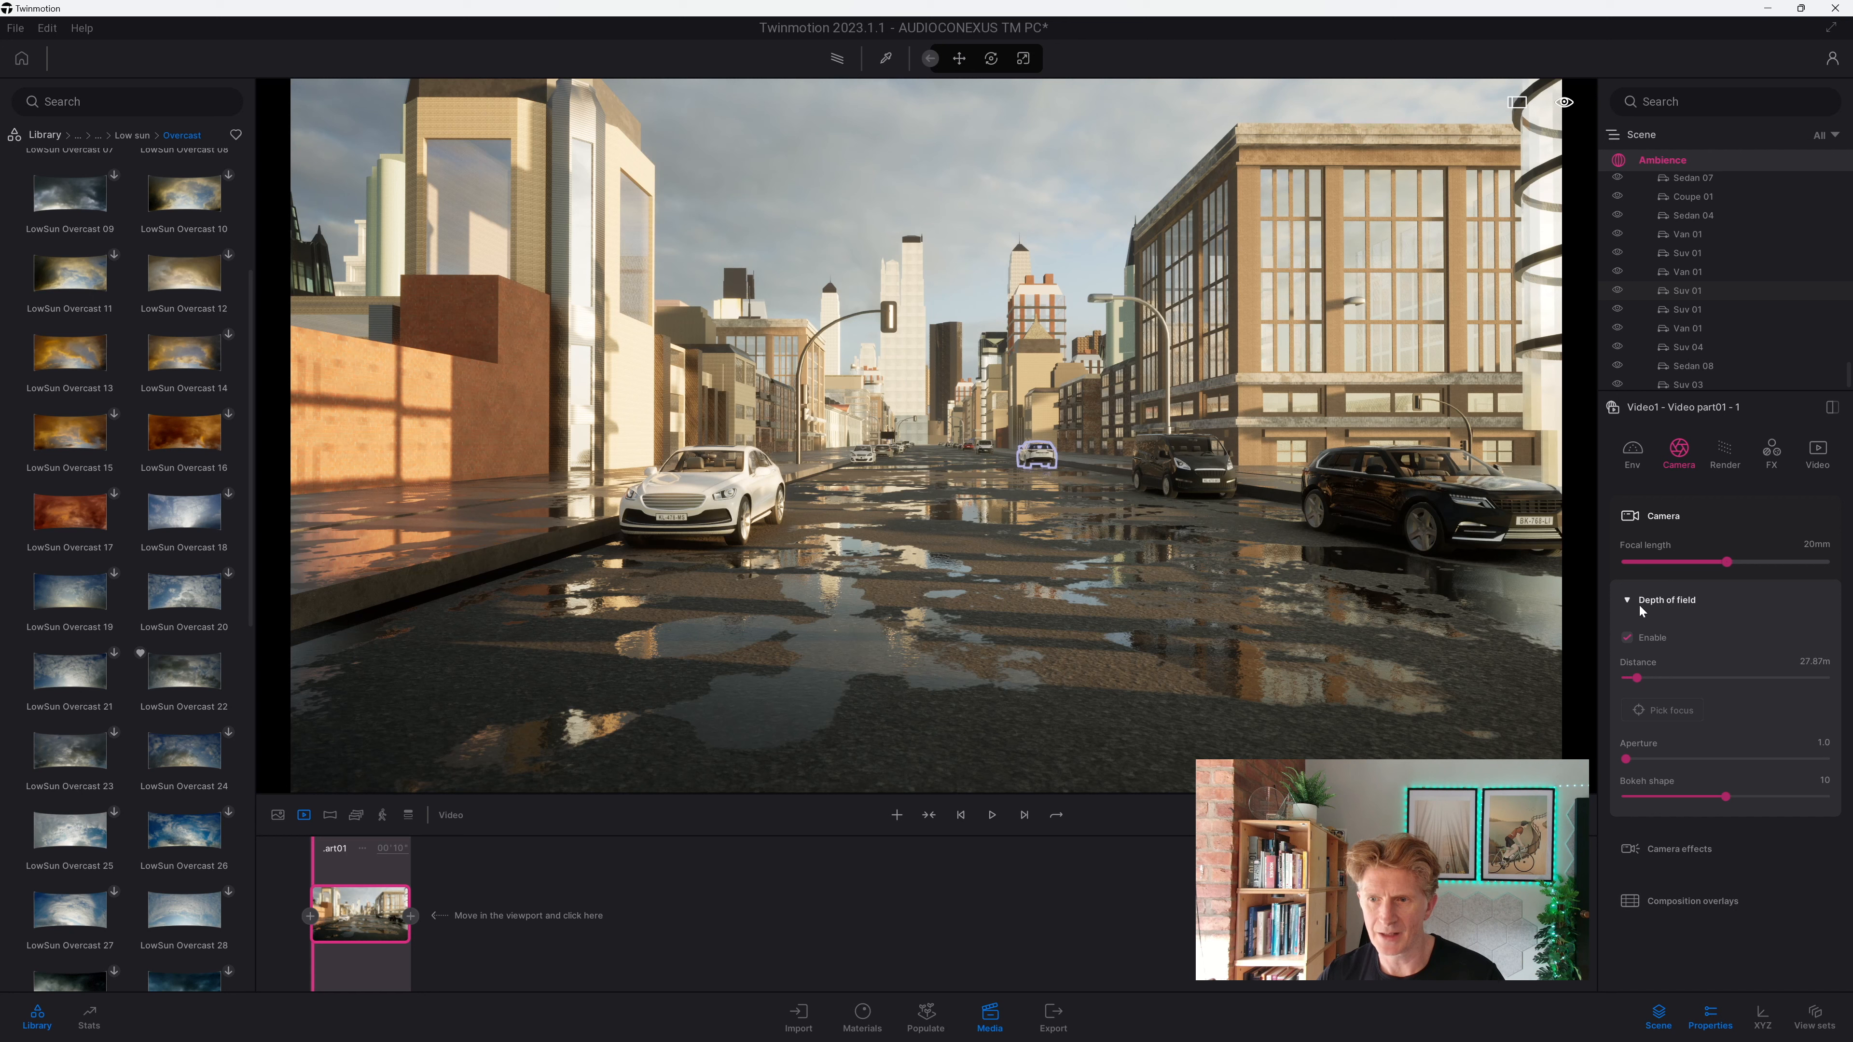
left_click(1631, 639)
left_click(1628, 640)
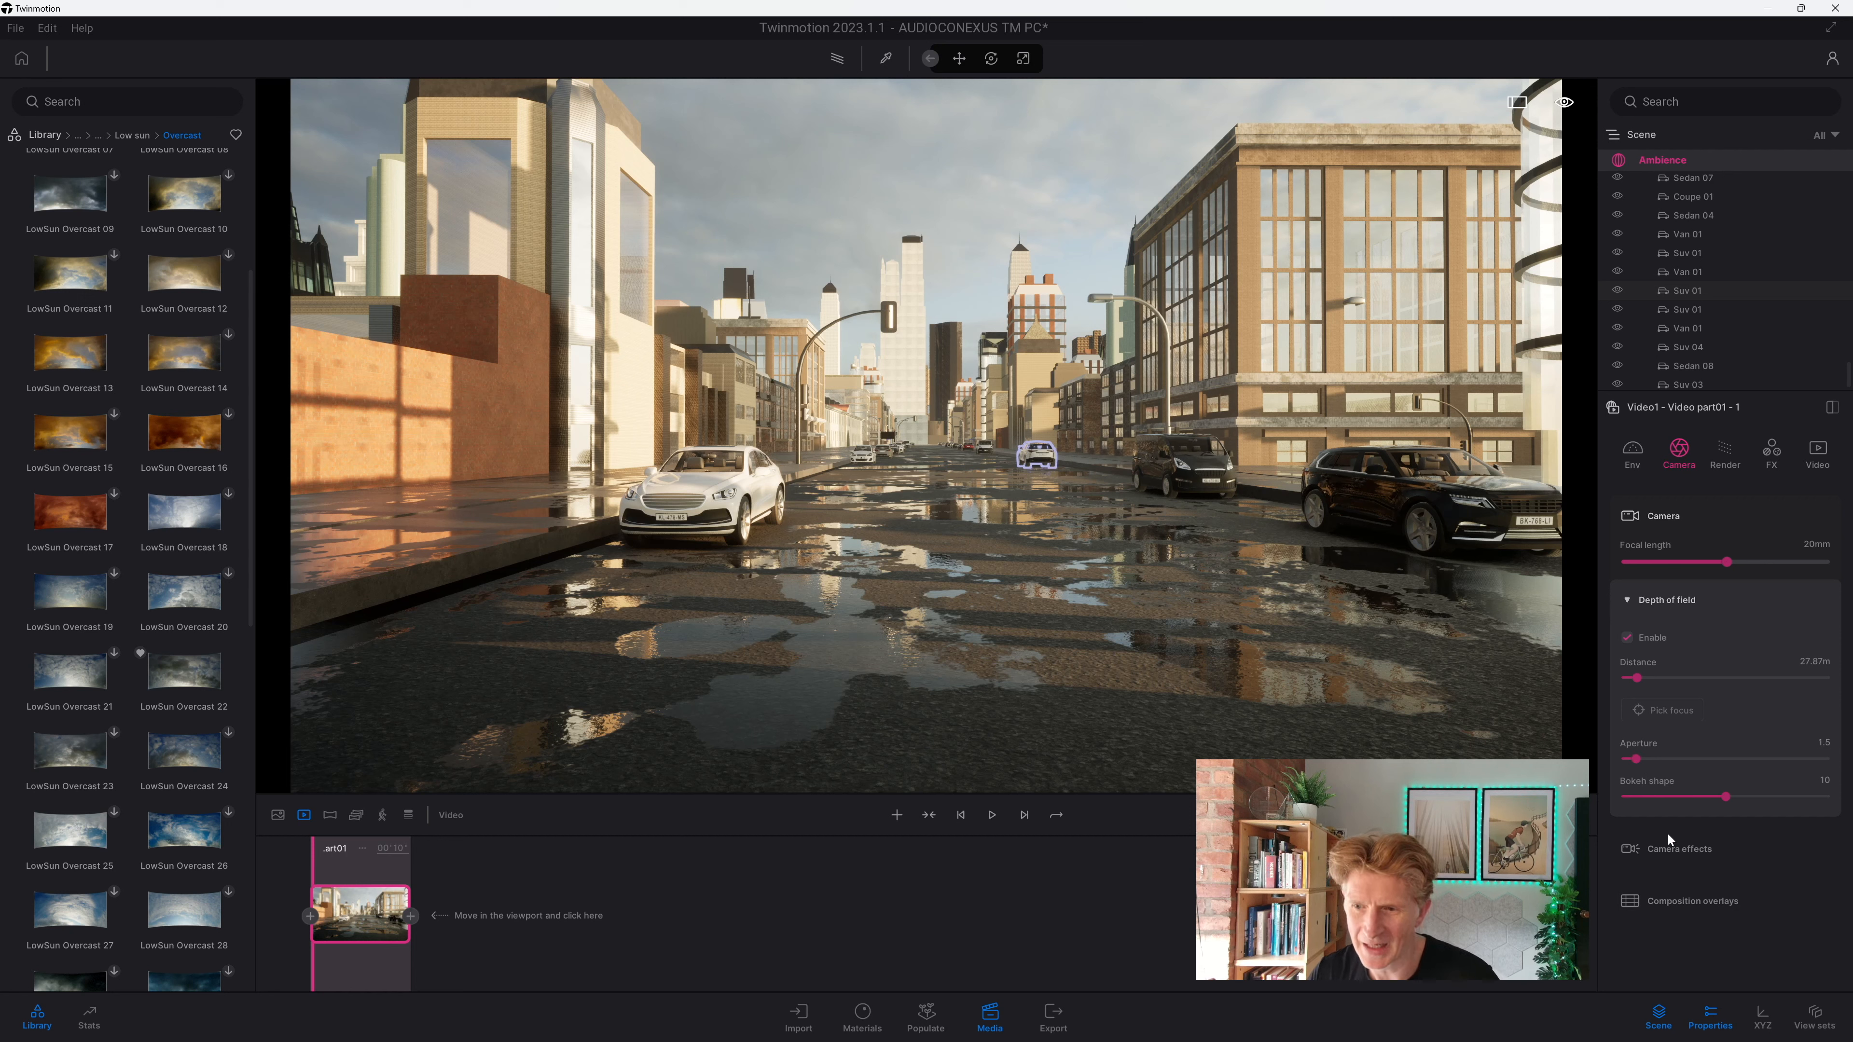
Step: Try the grid composition overlay with three columns and three rows on the video view, and switch it back off
left_click(1688, 903)
left_click(1678, 909)
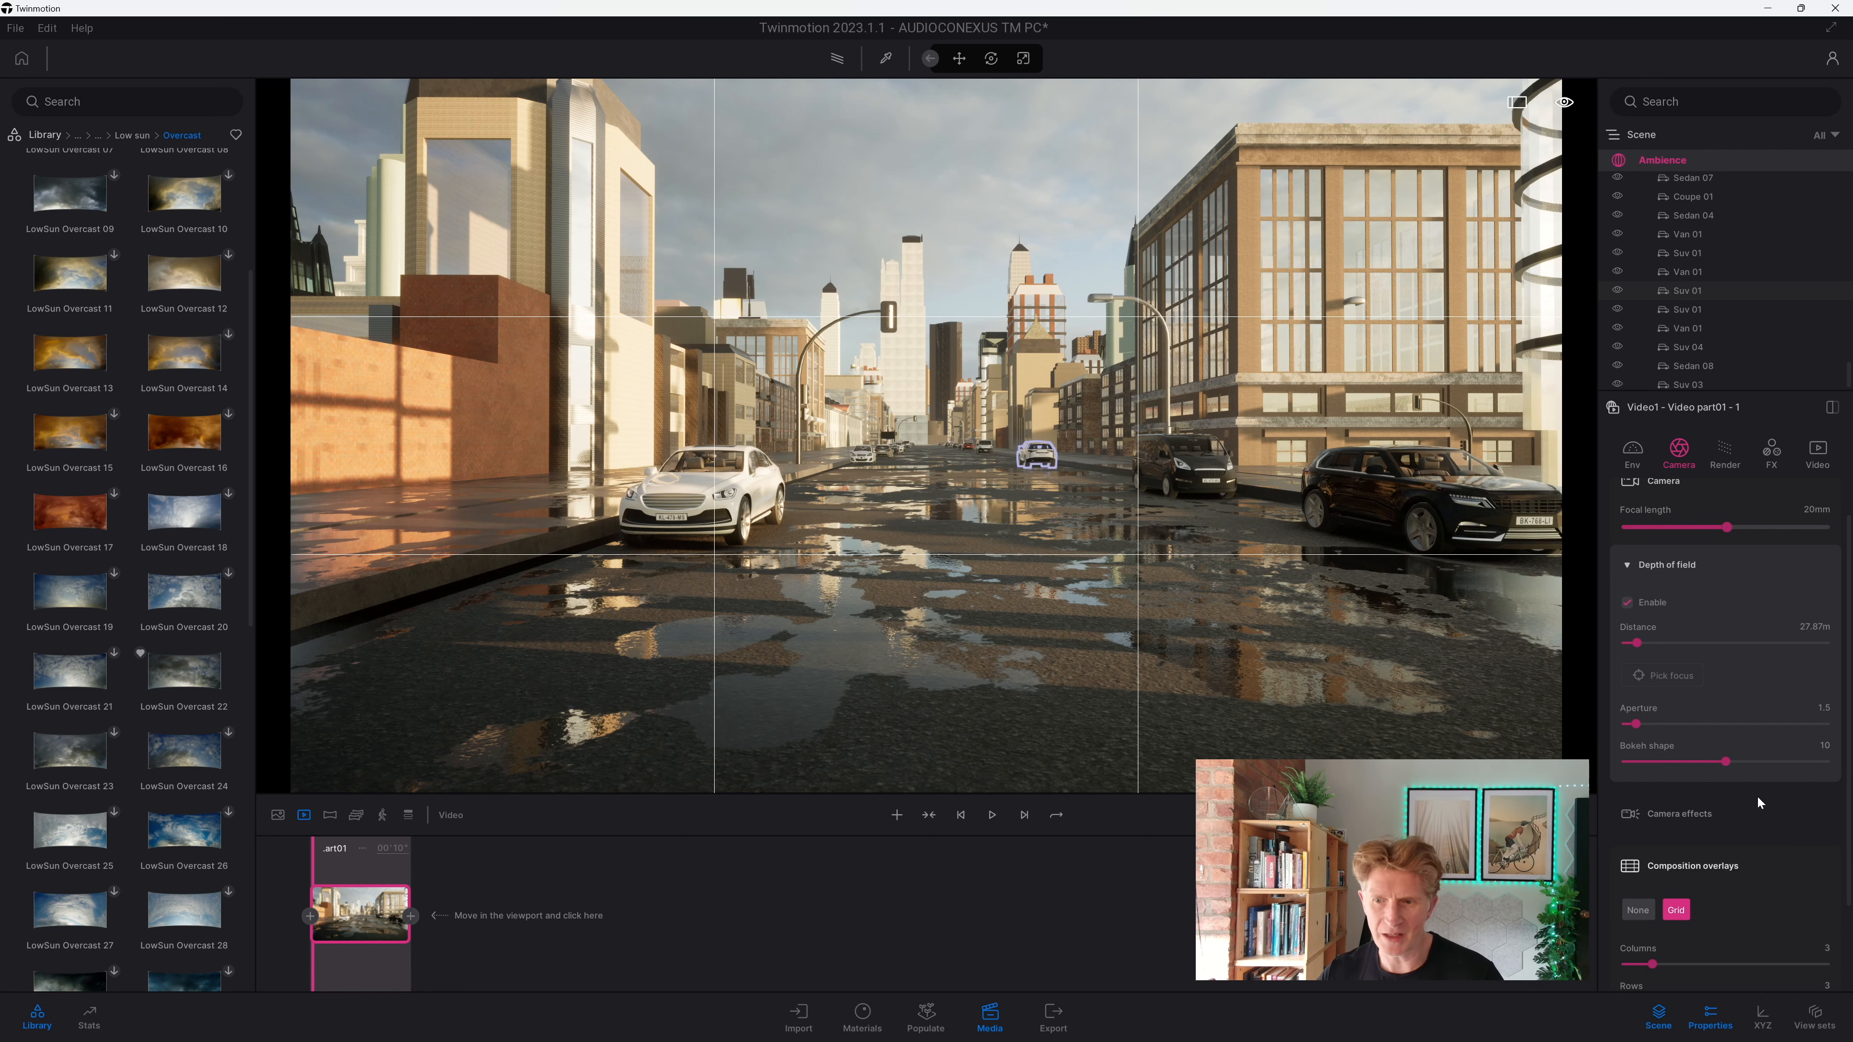
scroll(1754, 795, "down", 3)
left_click(1628, 953)
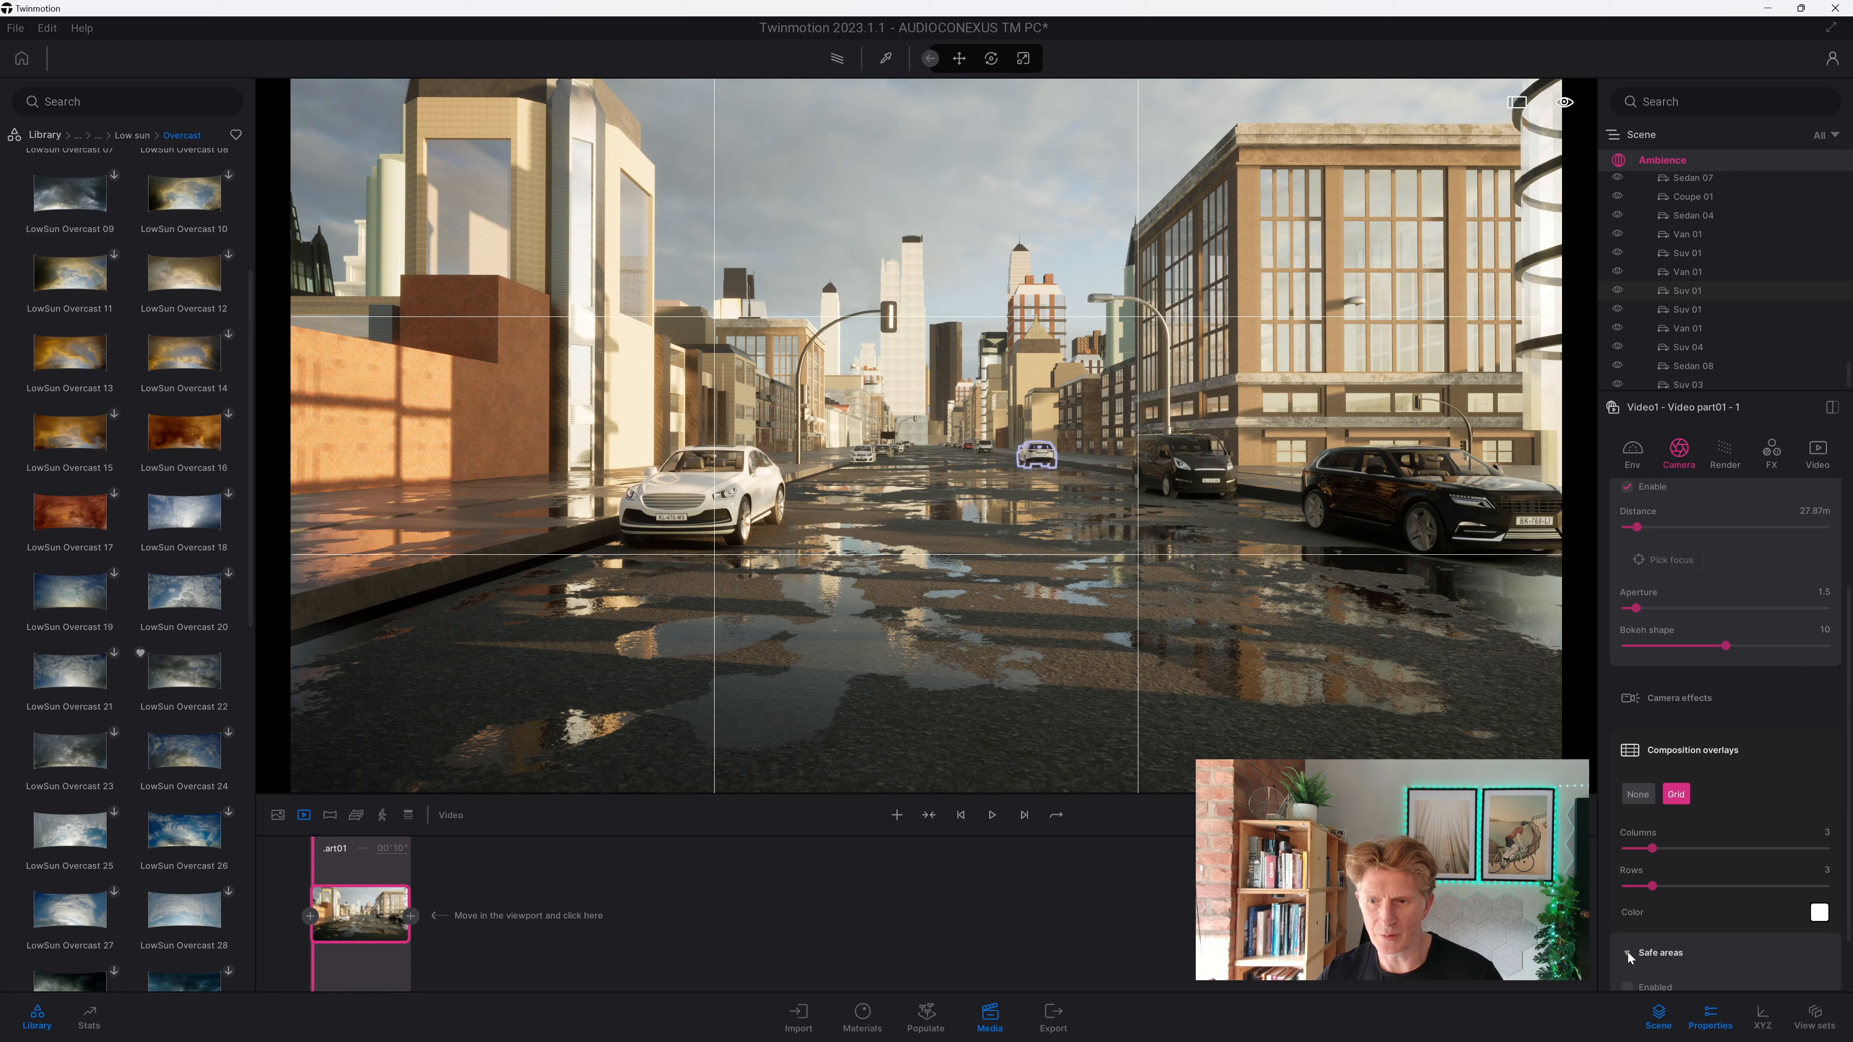
scroll(1678, 730, "down", 3)
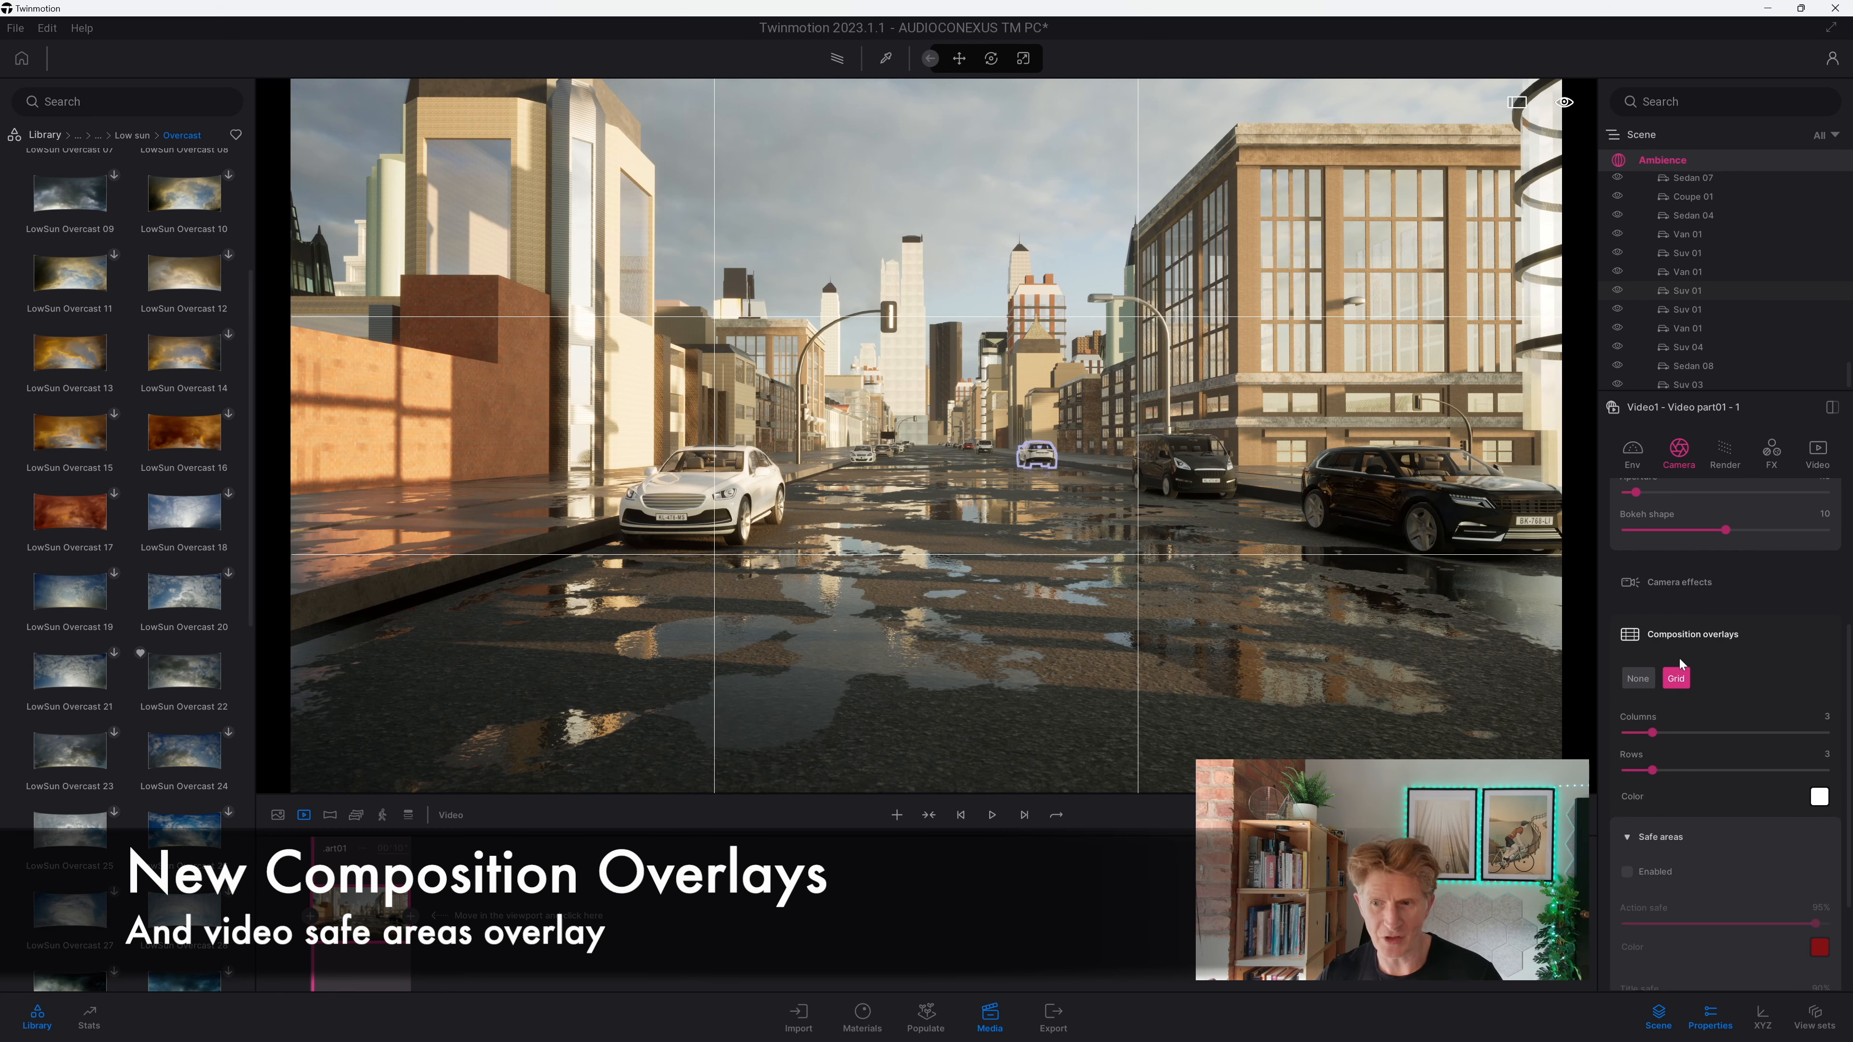
left_click(1639, 678)
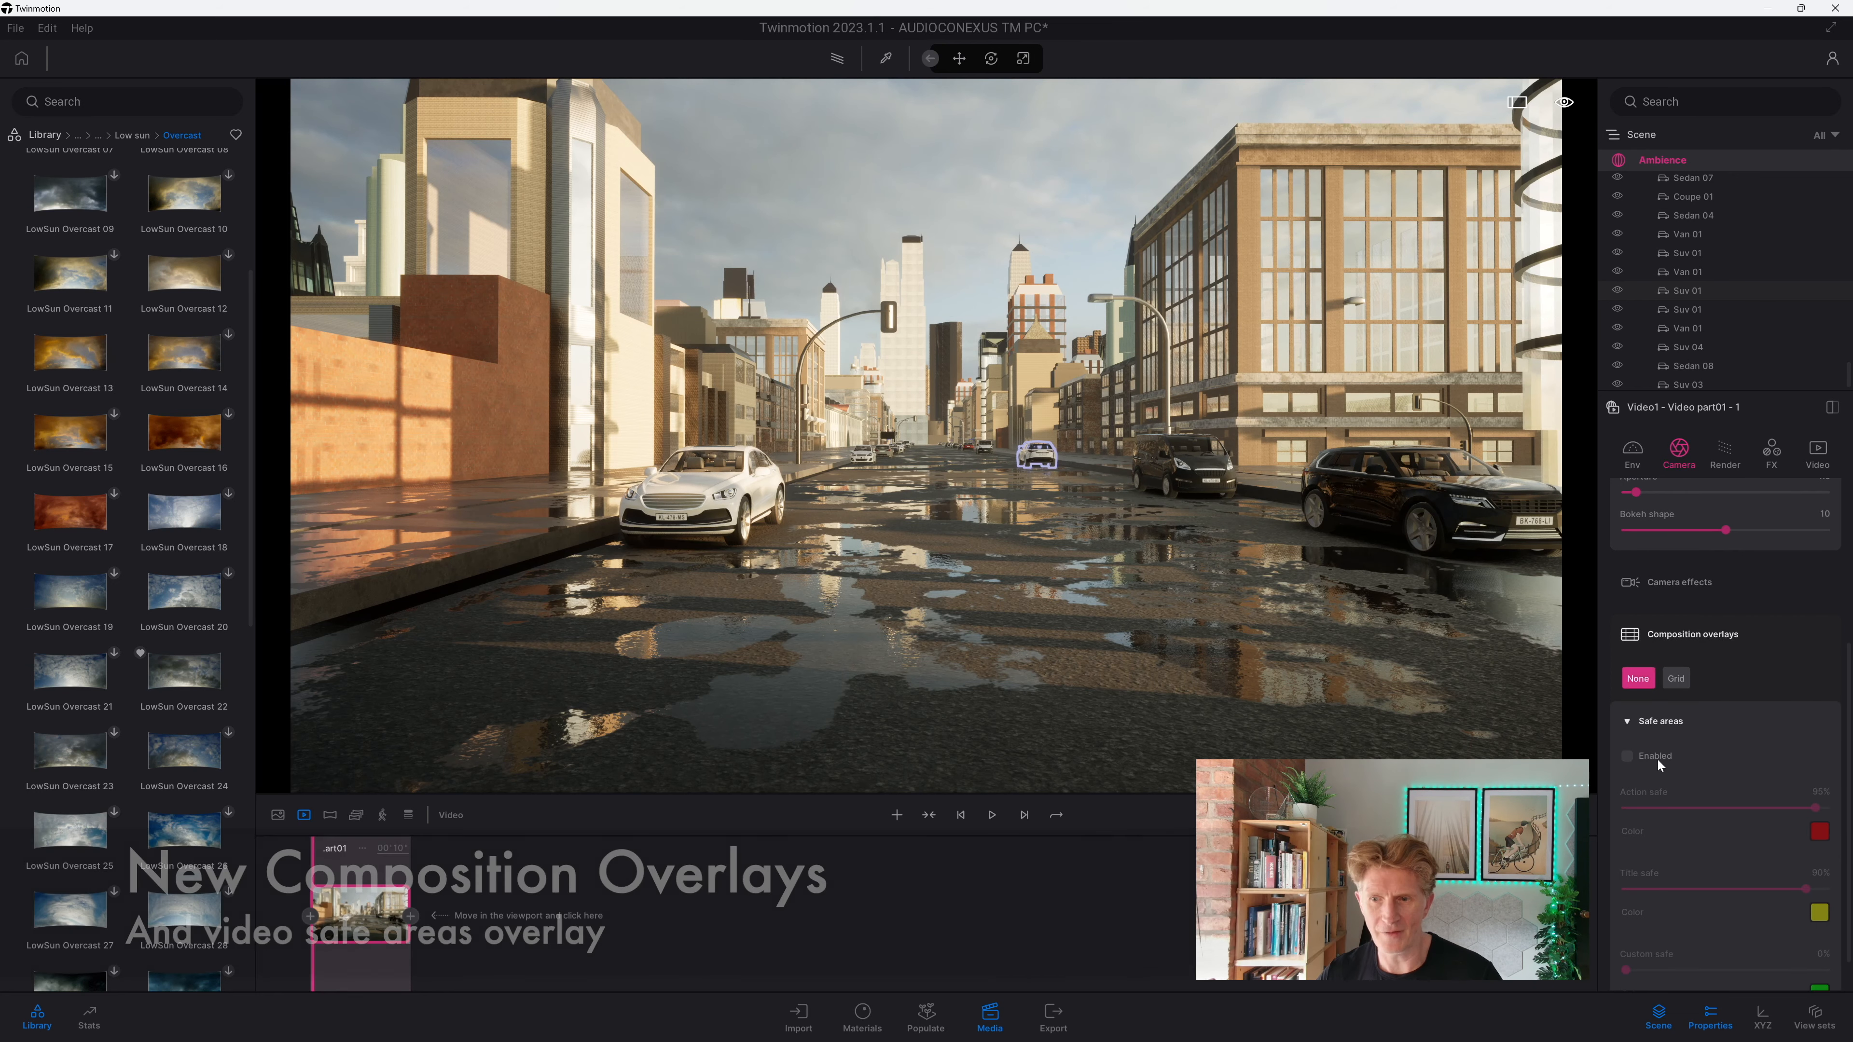
Step: Enable the safe area overlays for the video and set the custom safe area to 50%
left_click(1627, 756)
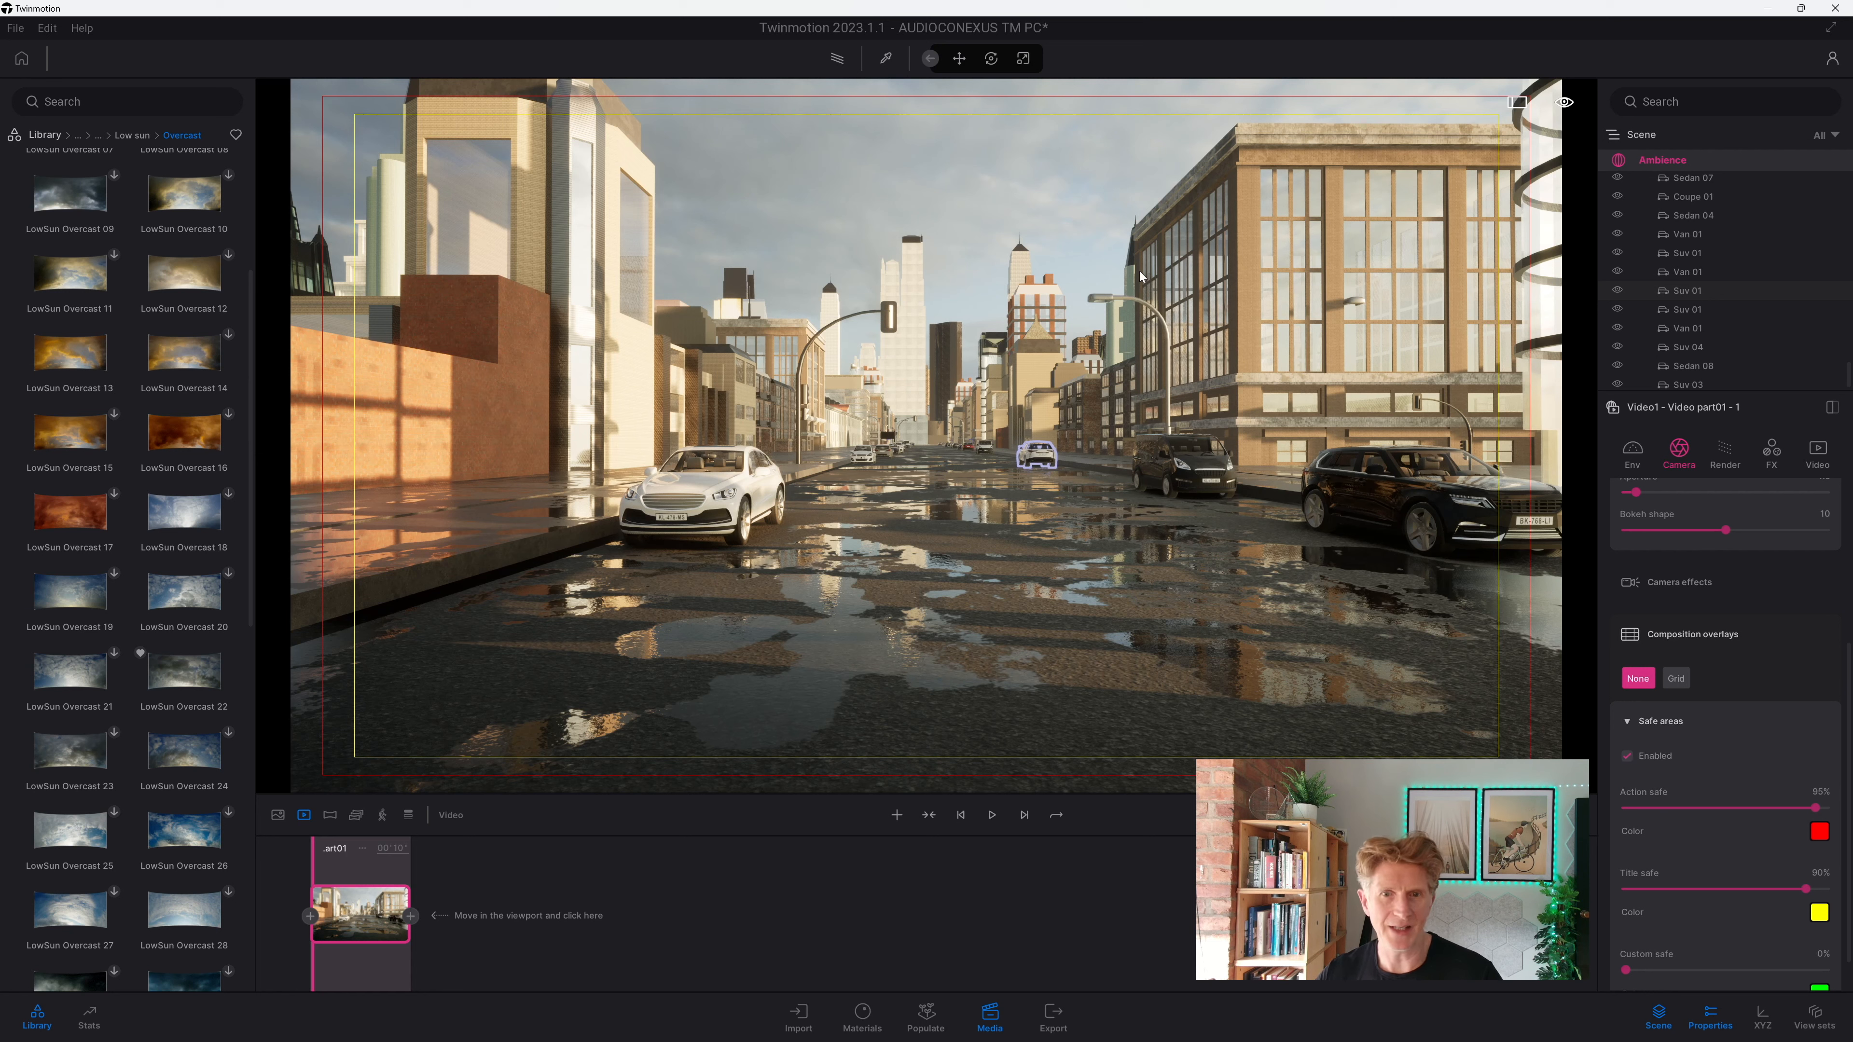
left_click_drag(1628, 970, 1725, 971)
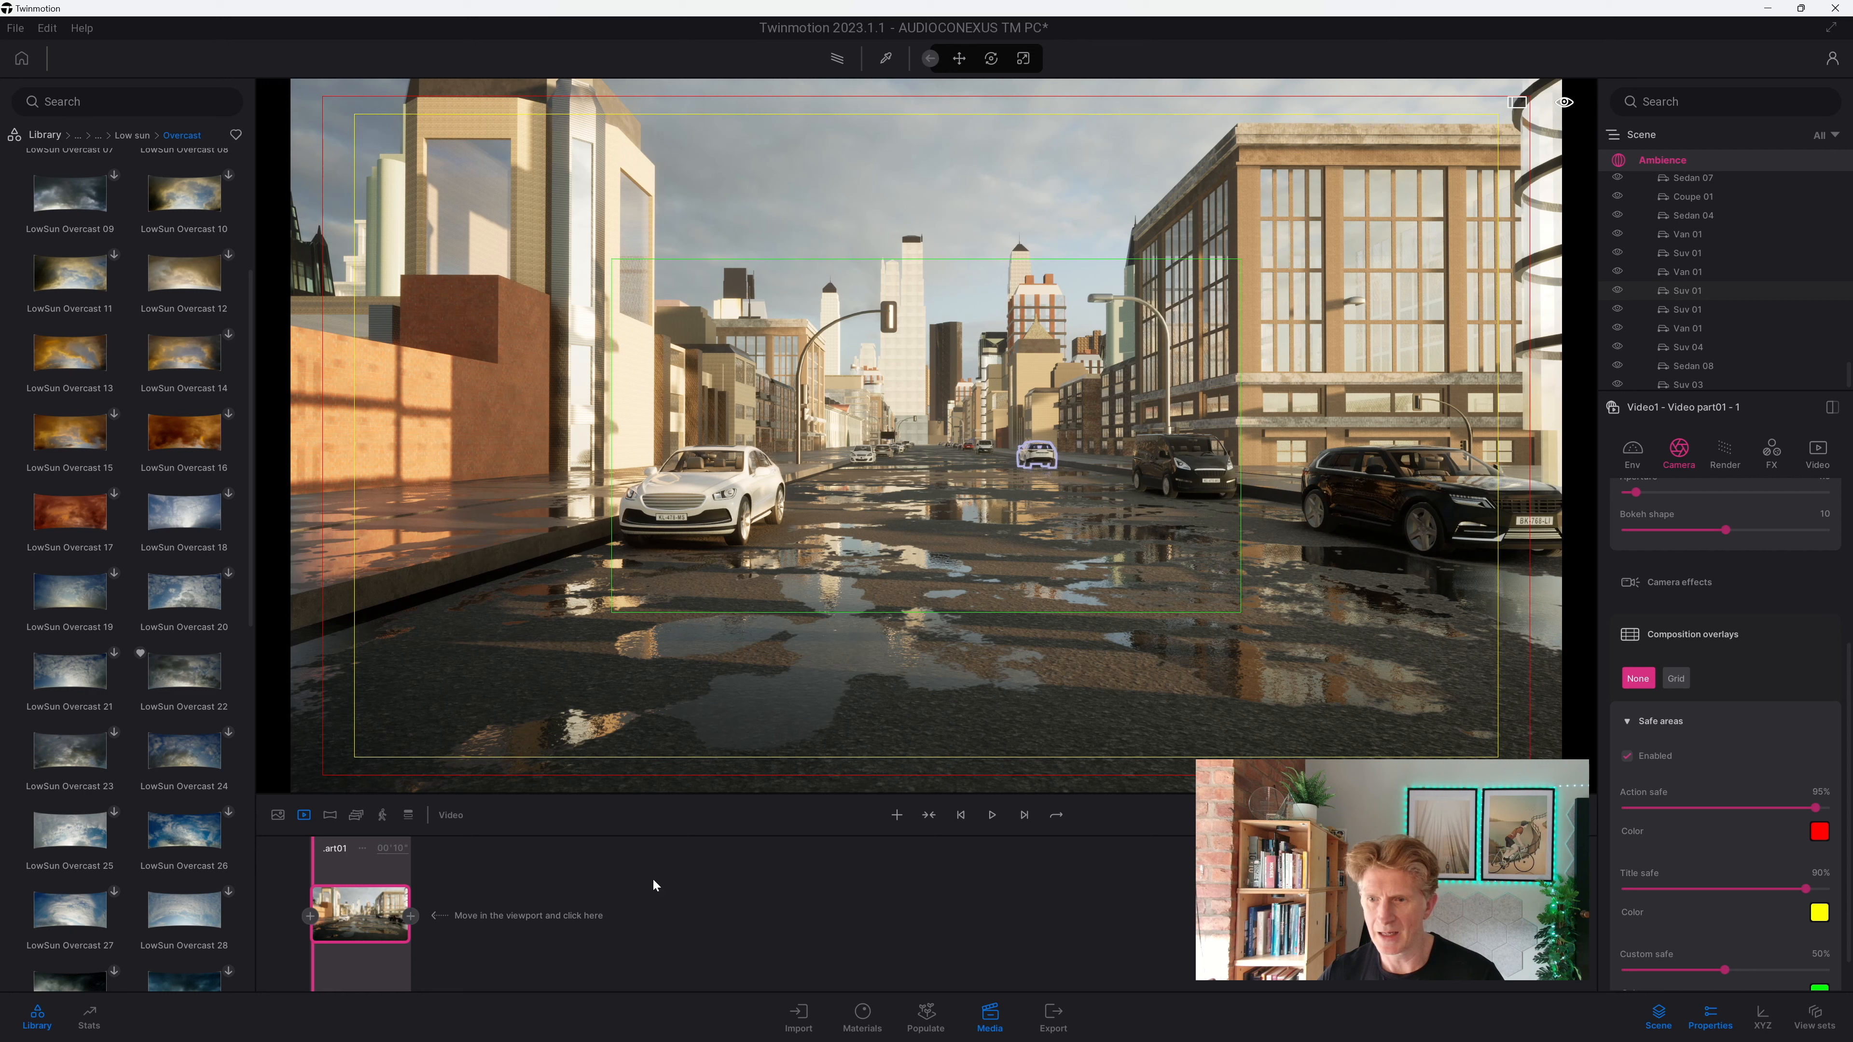
Step: Advance the camera straight down the street in two even stages, adding the video's second and third keyframes
mouse_move(372, 891)
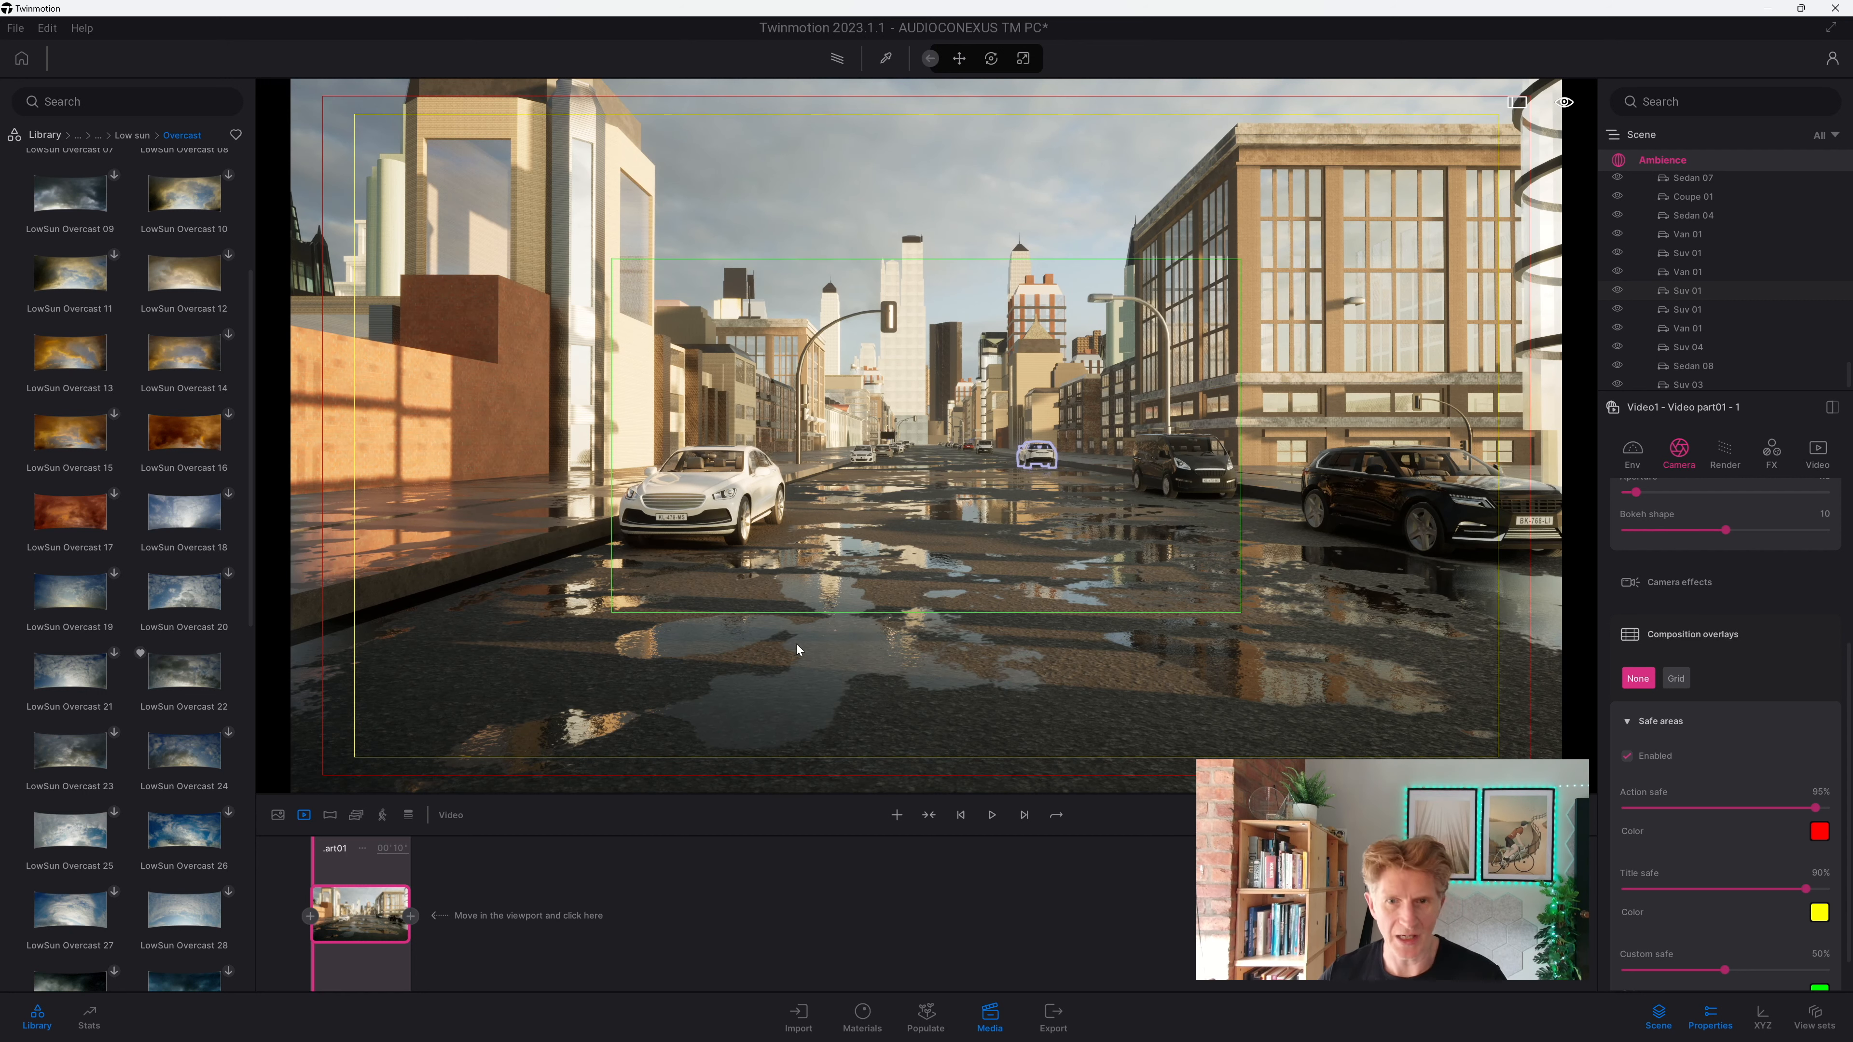
key("w")
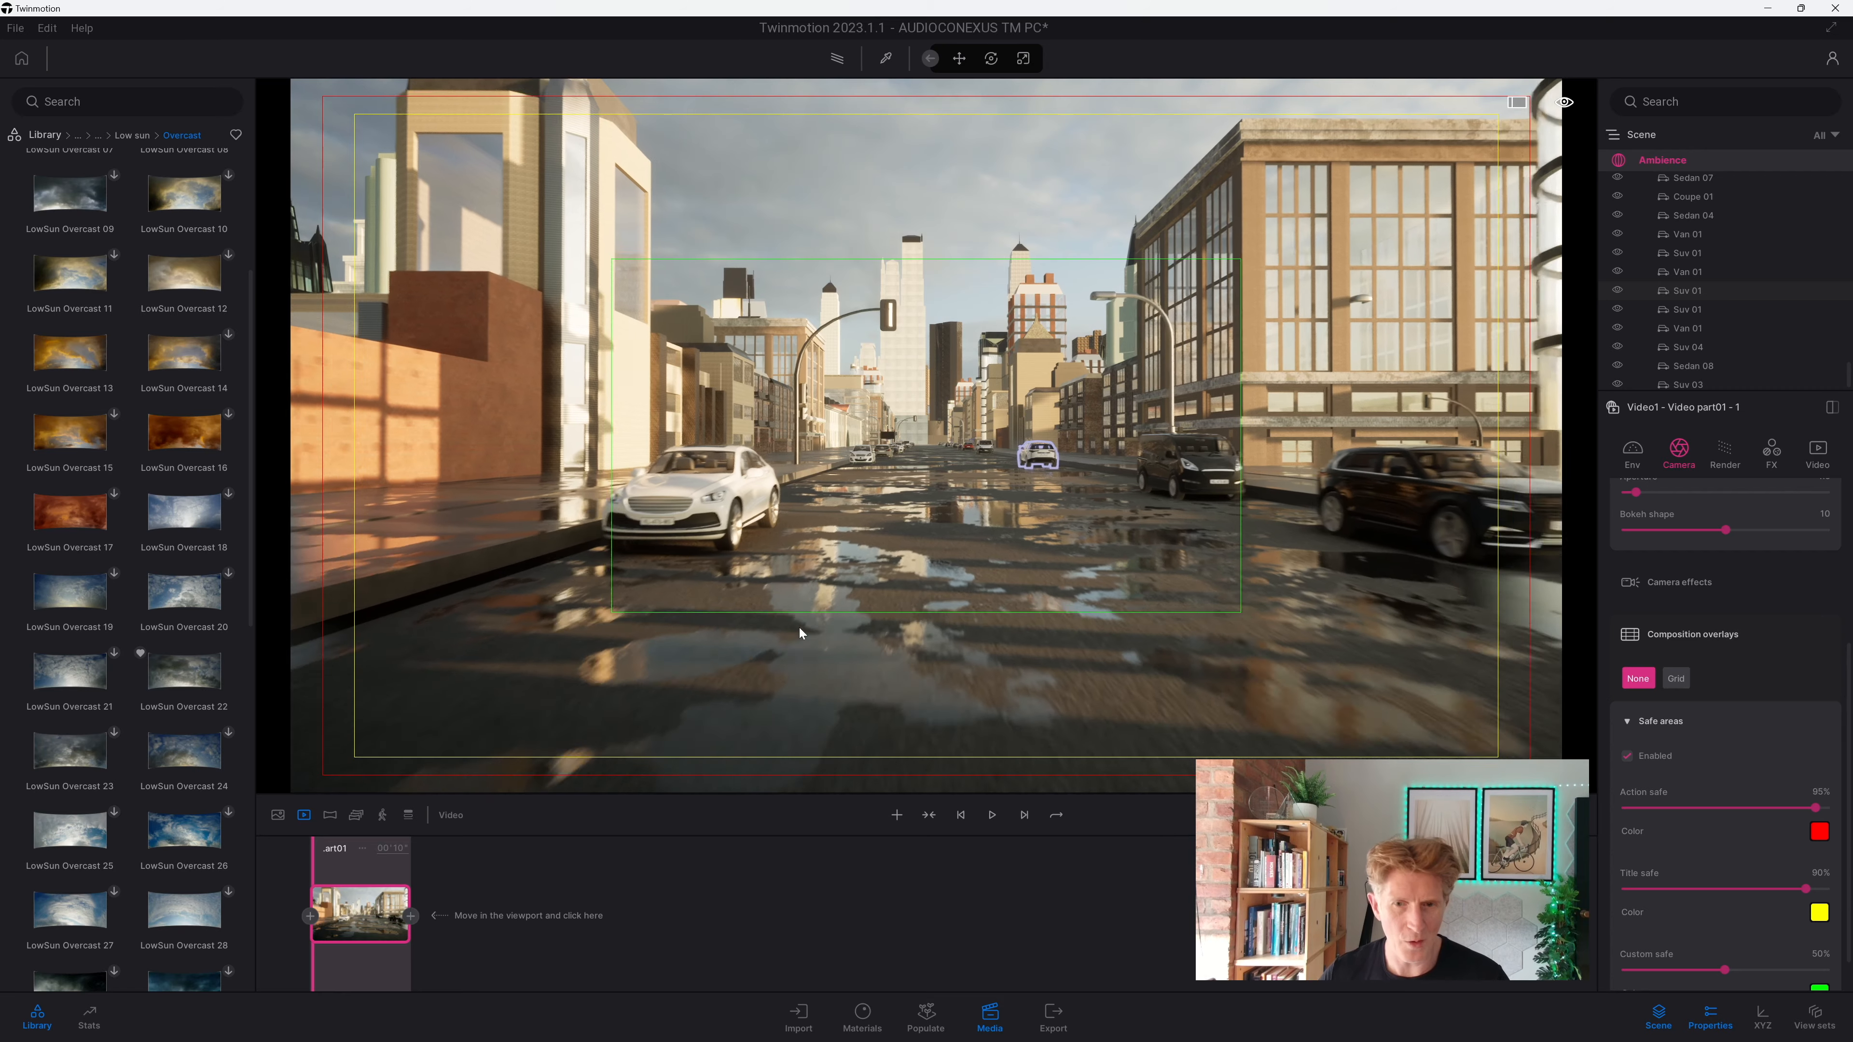
key("w")
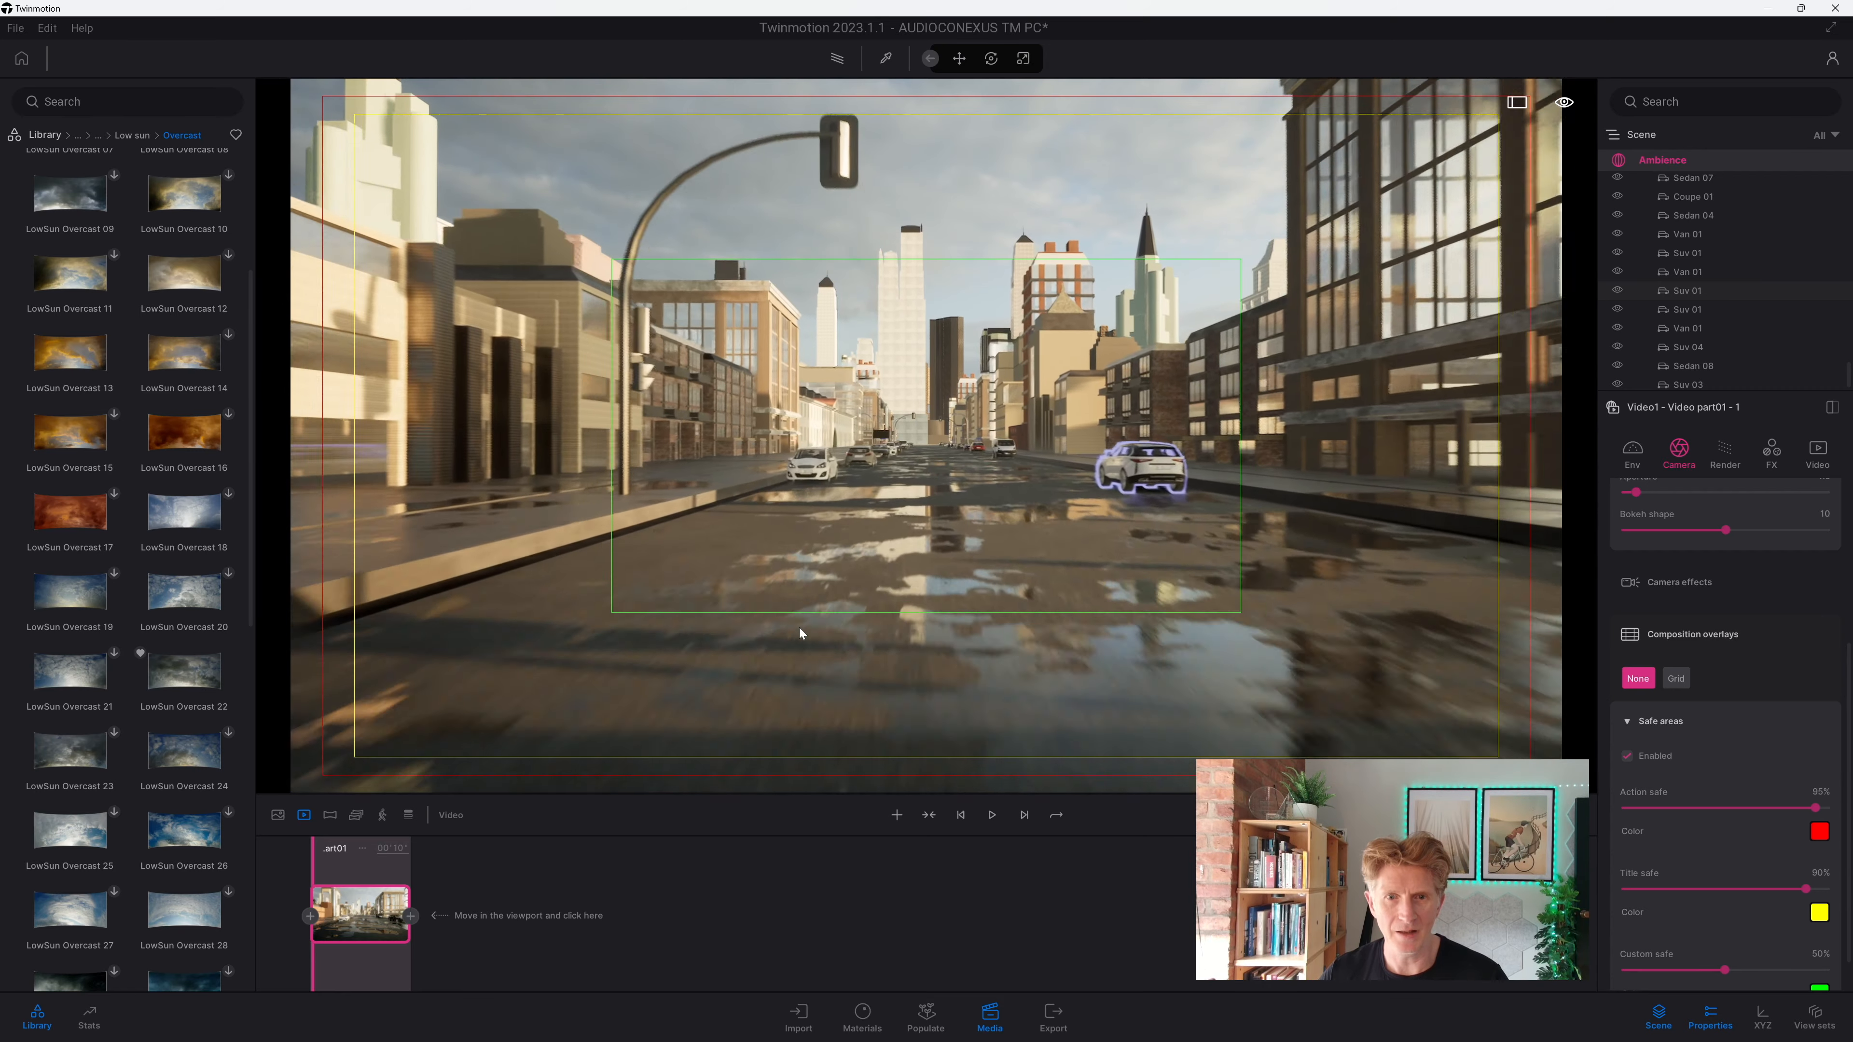
left_click(410, 915)
key("w")
key("w")
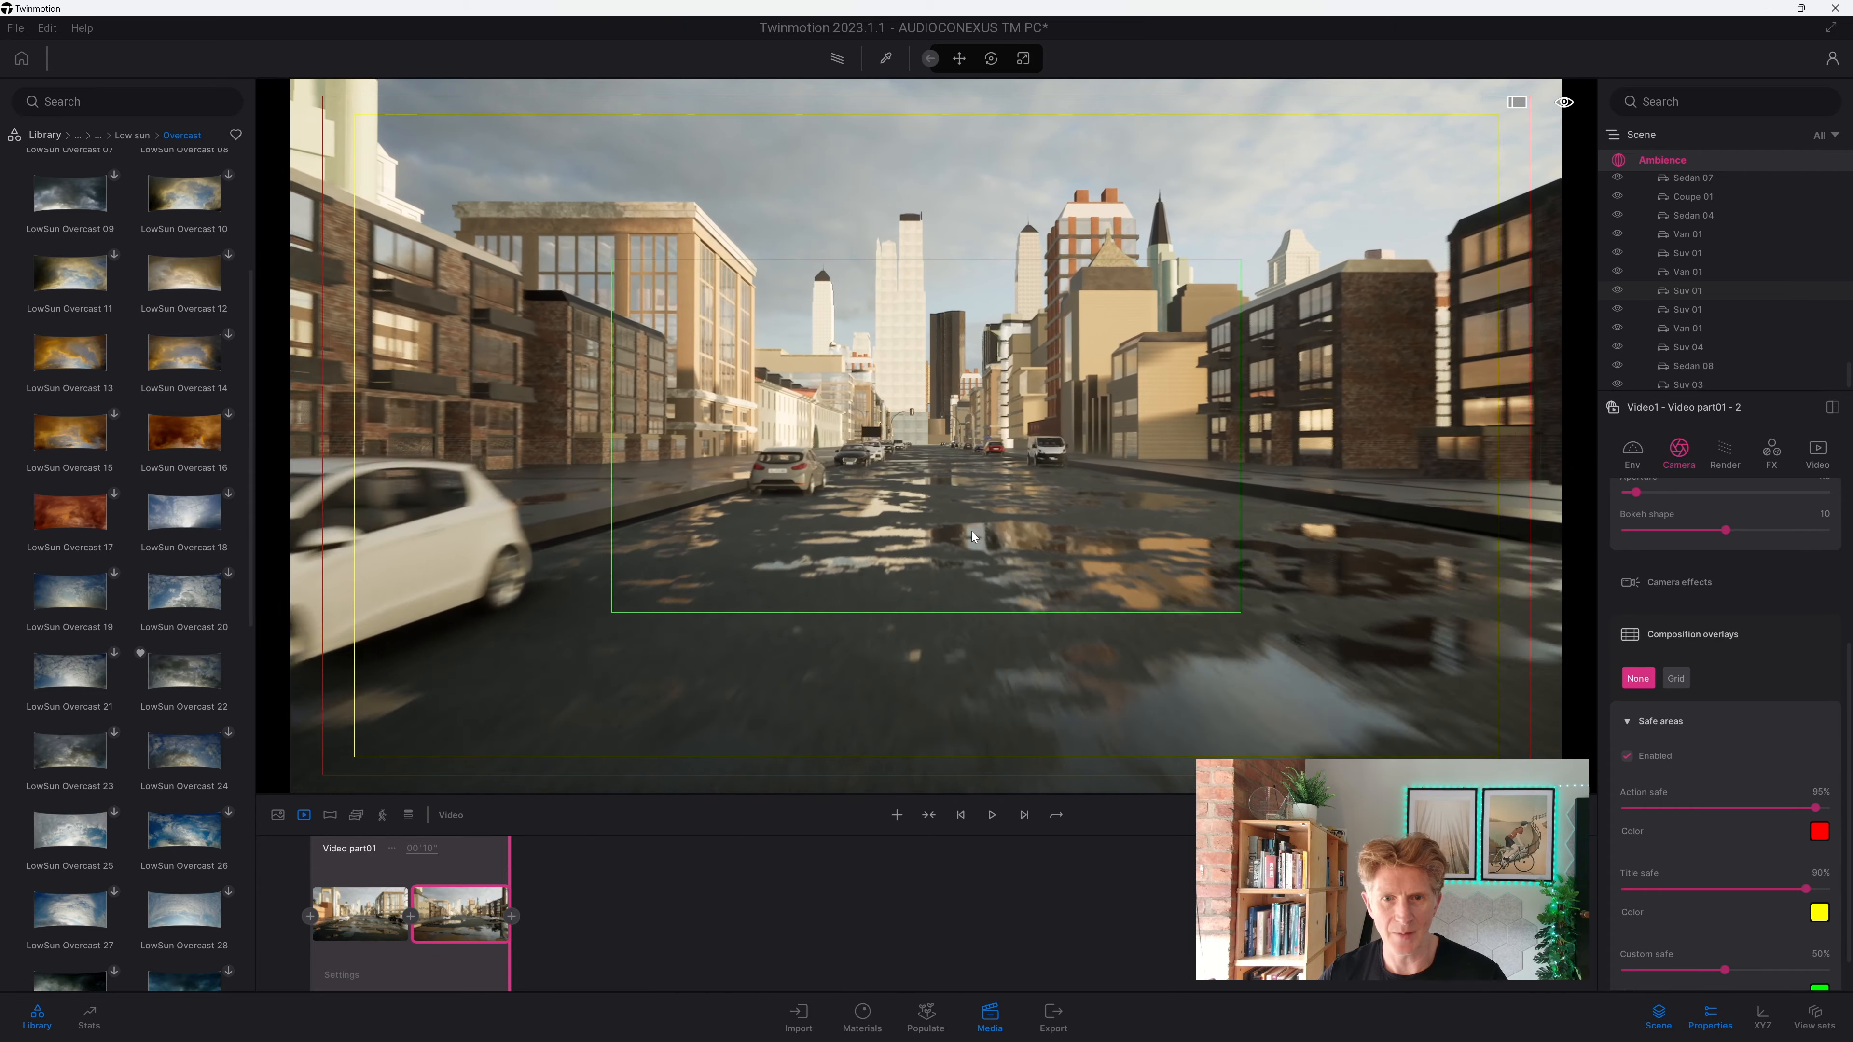
key("w")
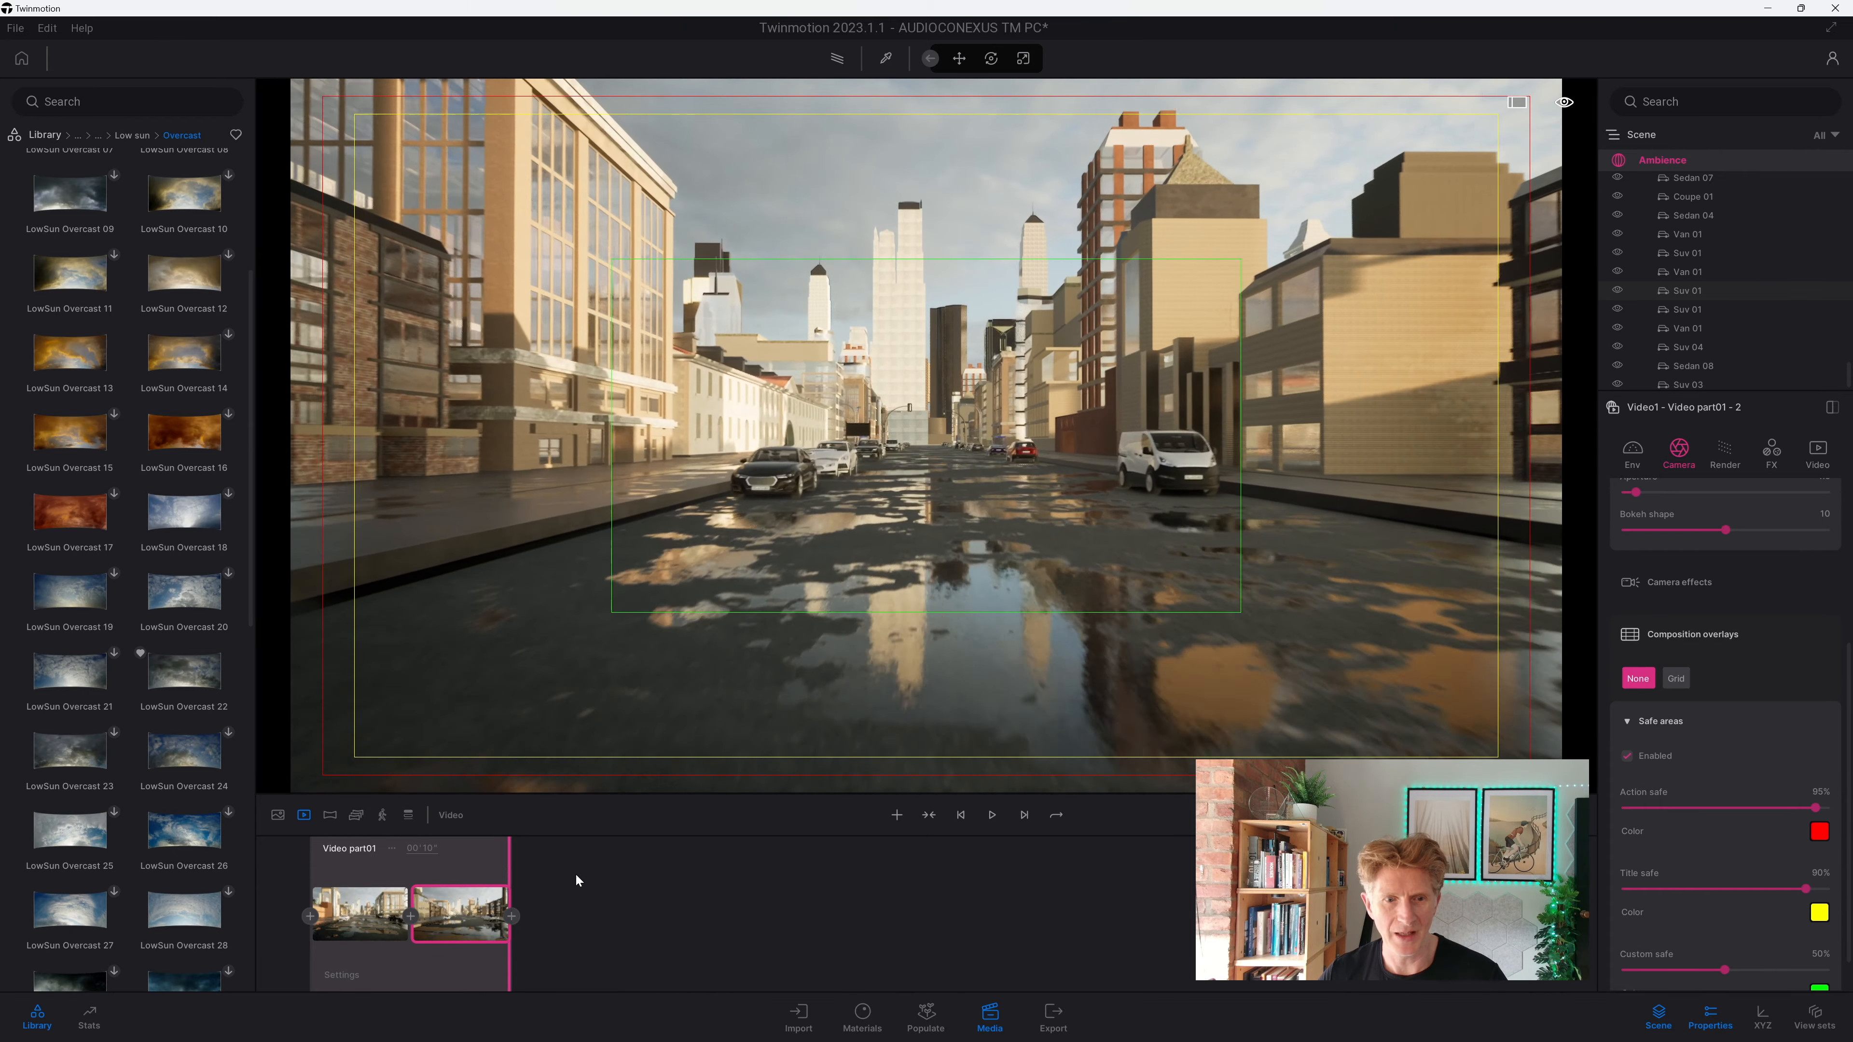
left_click(512, 915)
Step: Continue the forward camera path along the street, adding the video's fourth and fifth keyframes at even distances
key("w")
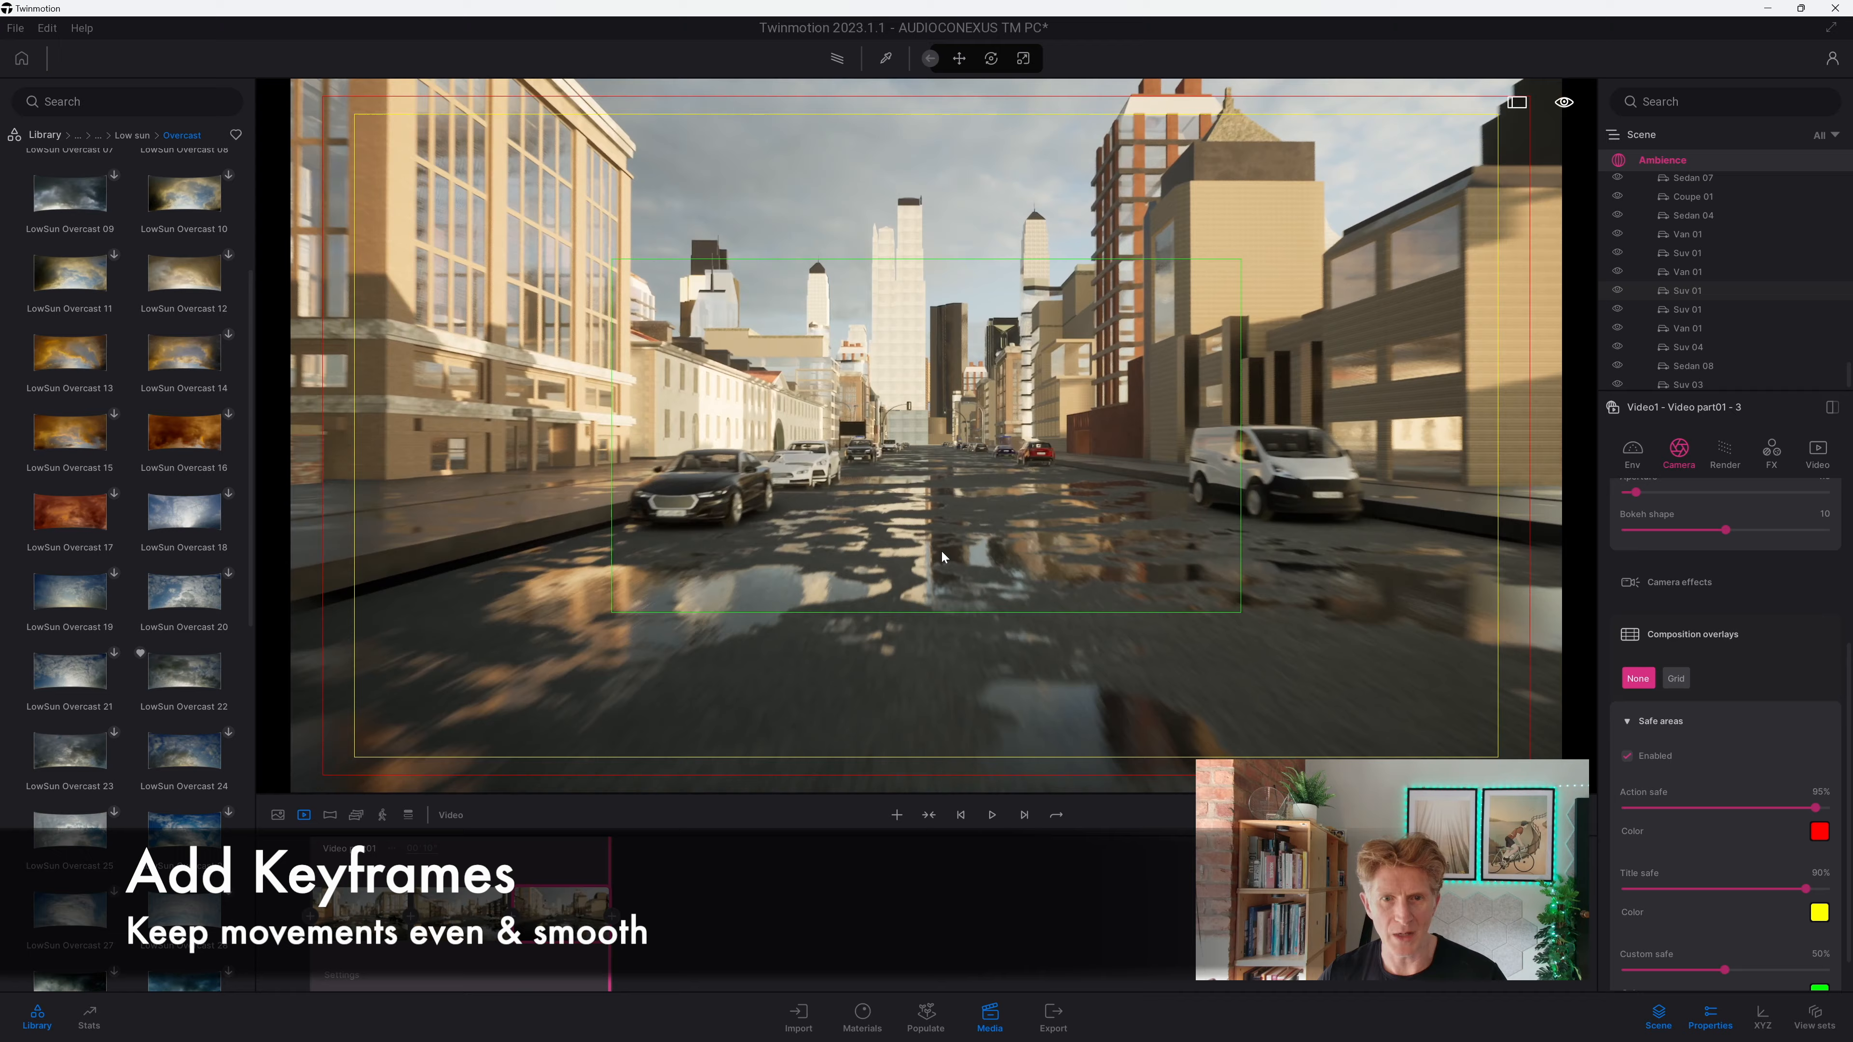
key("w")
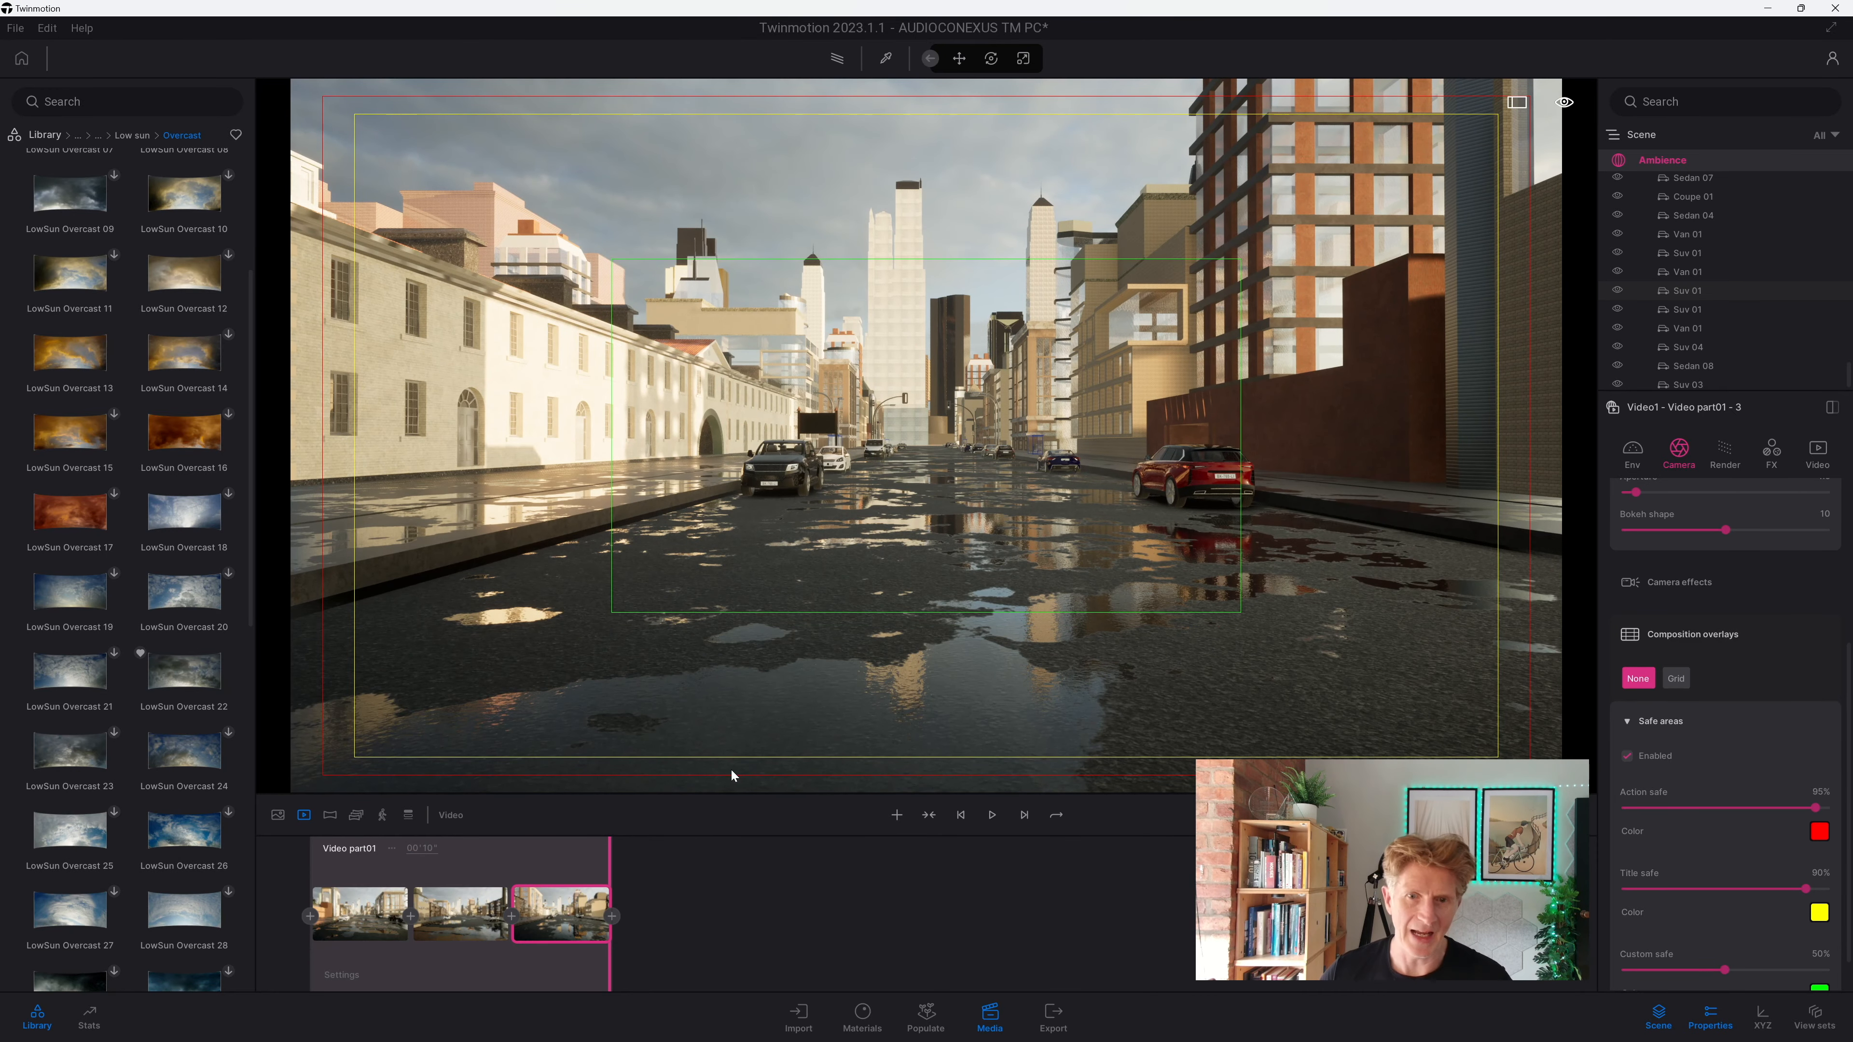
left_click(610, 917)
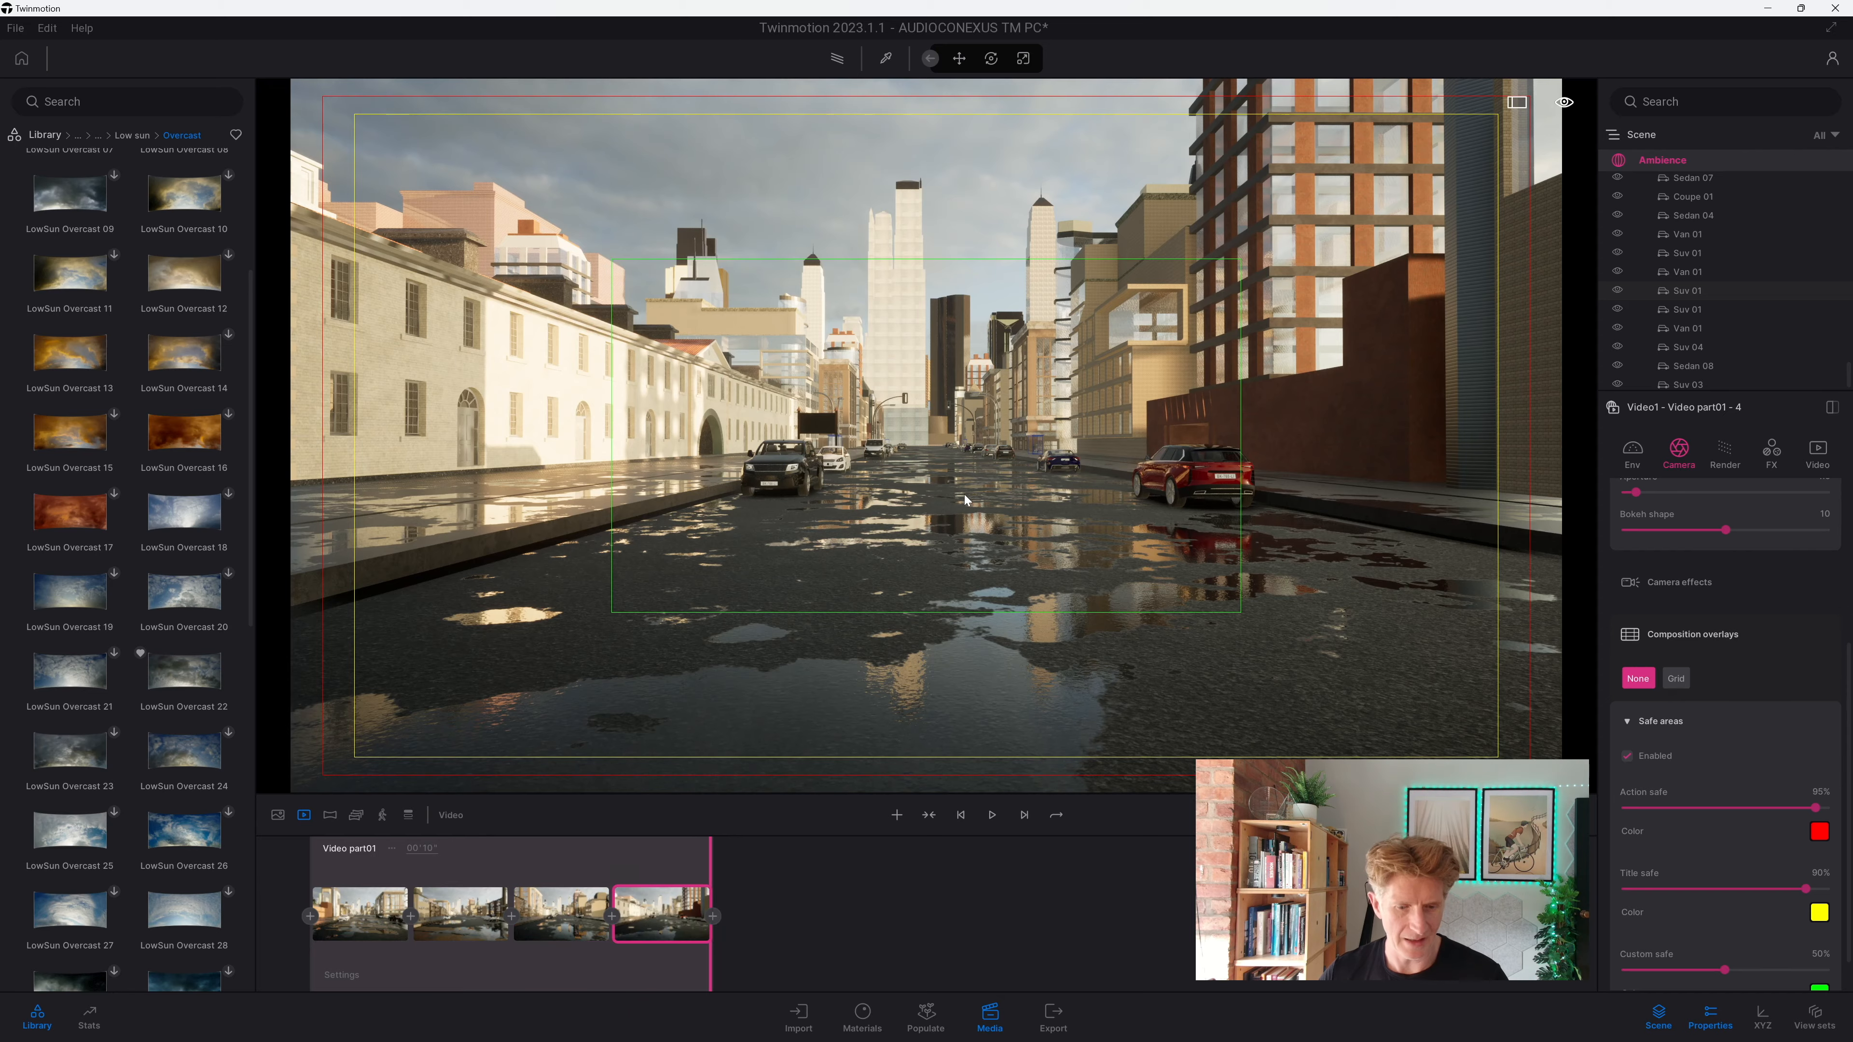
key("w")
key("w")
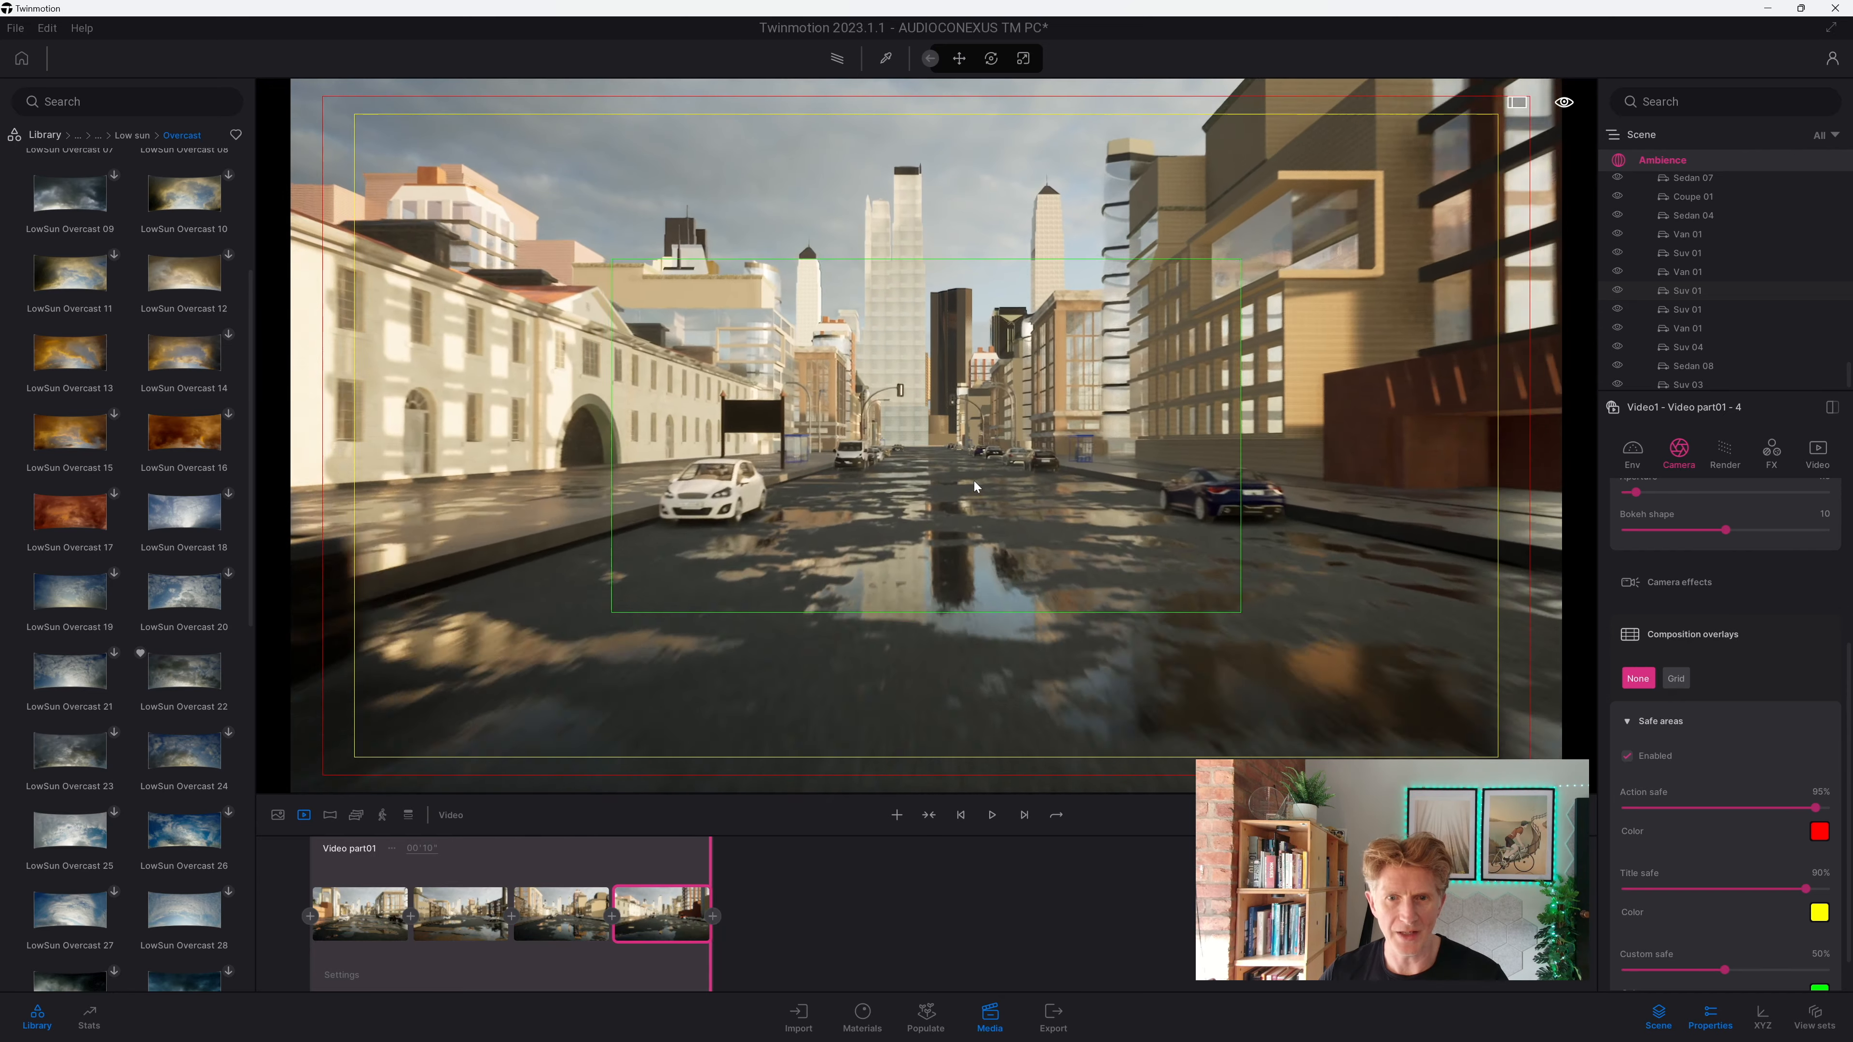
key("w")
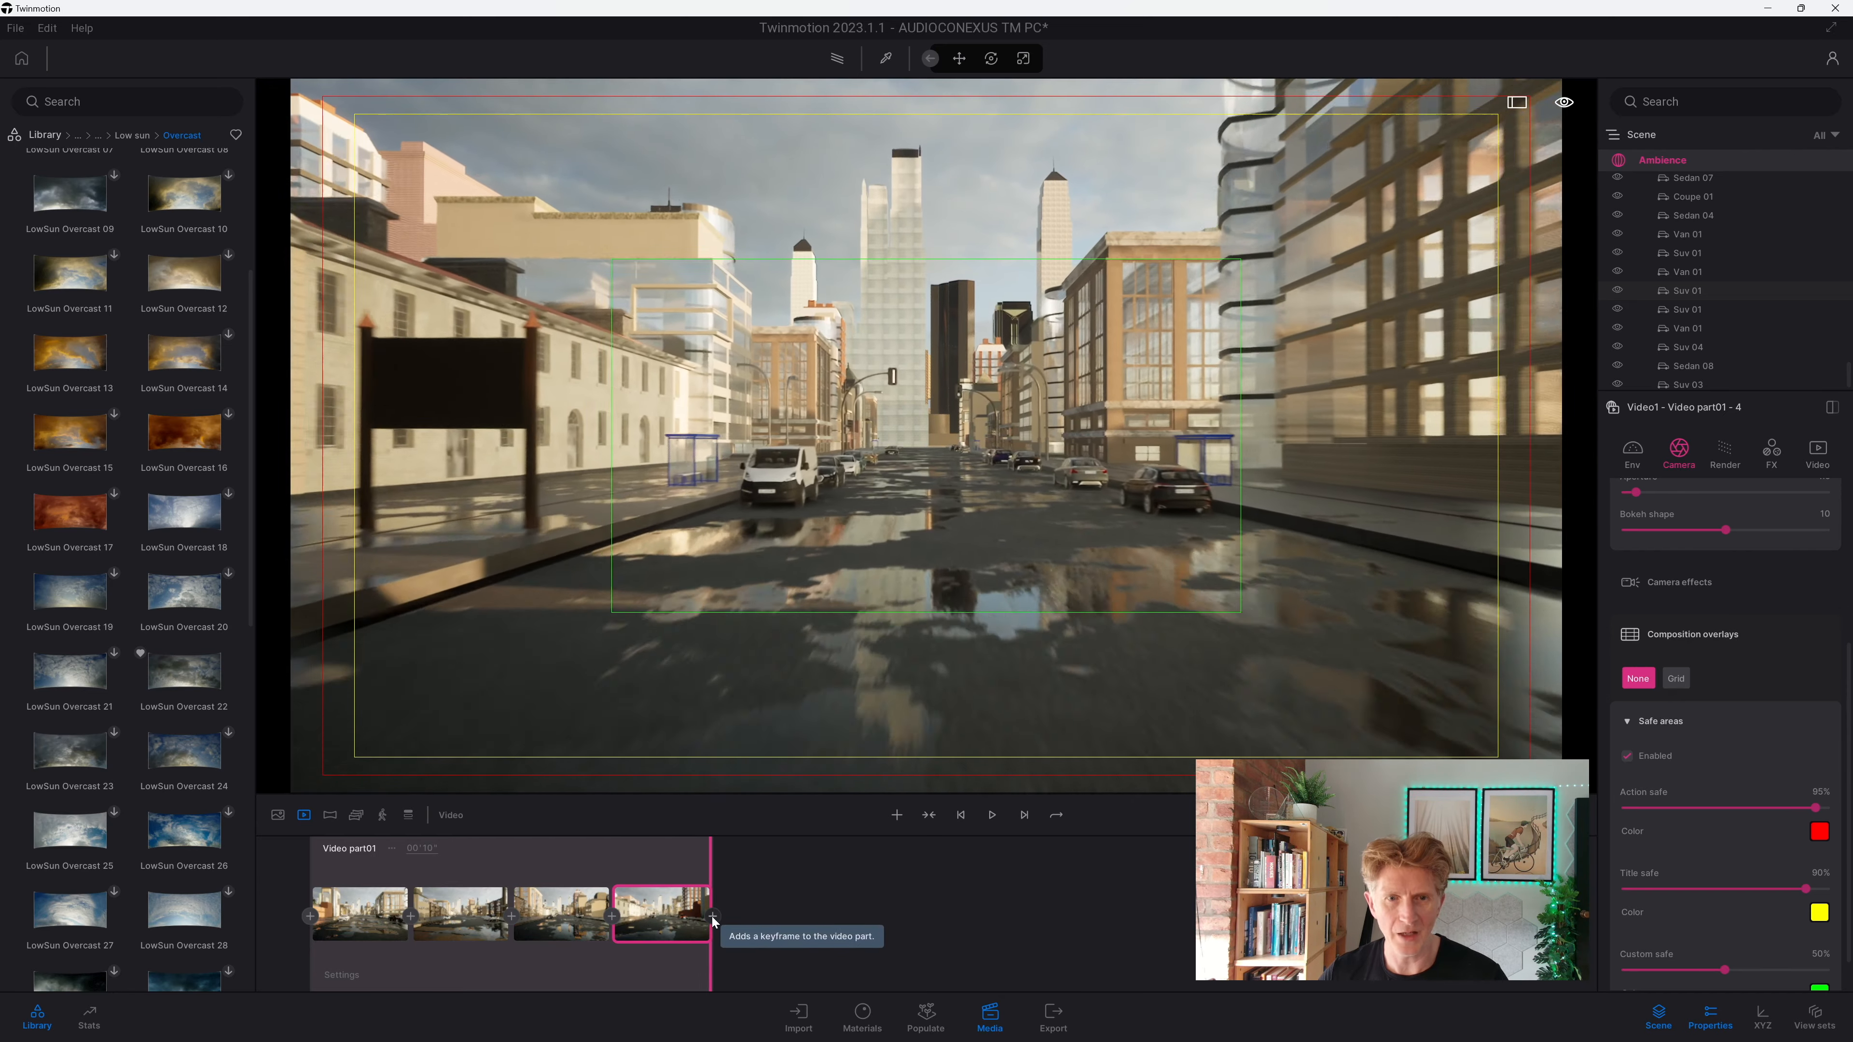
left_click(713, 918)
Step: Advance the camera farther down the street to the traffic-light junction and add the first video's sixth keyframe
key("w")
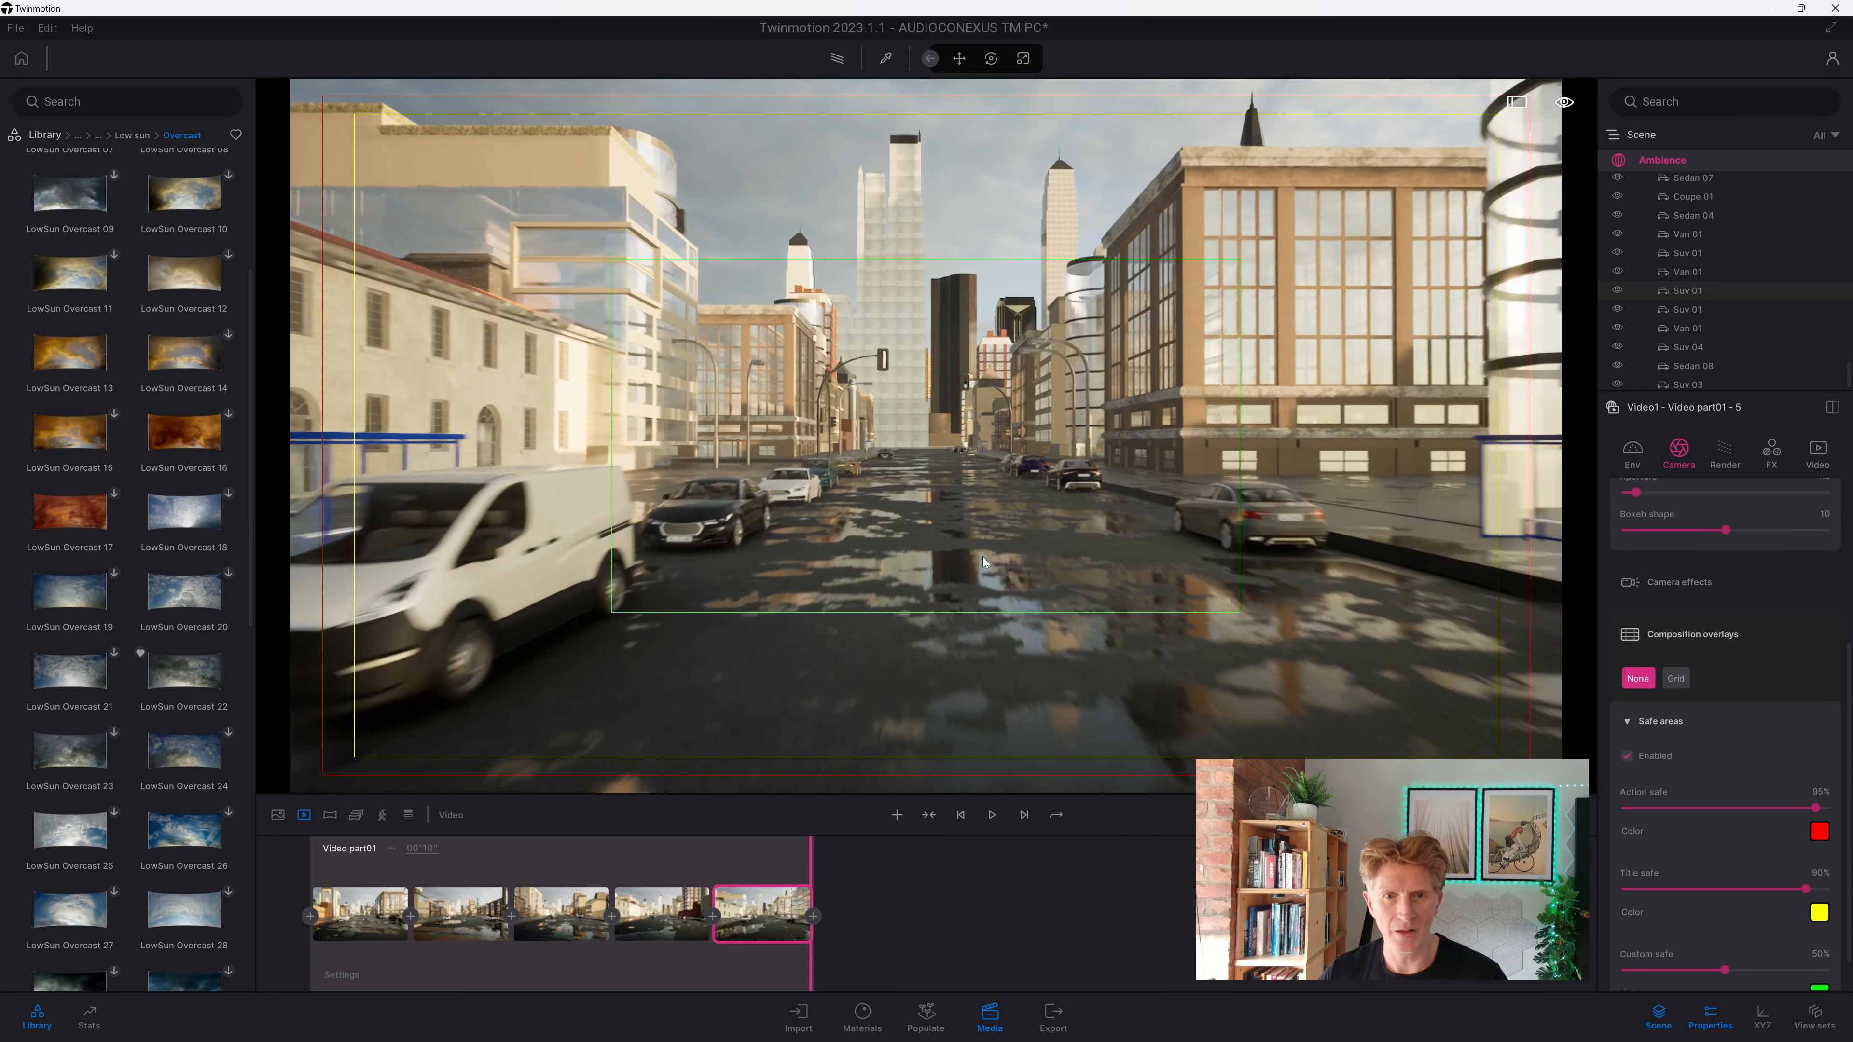
key("w")
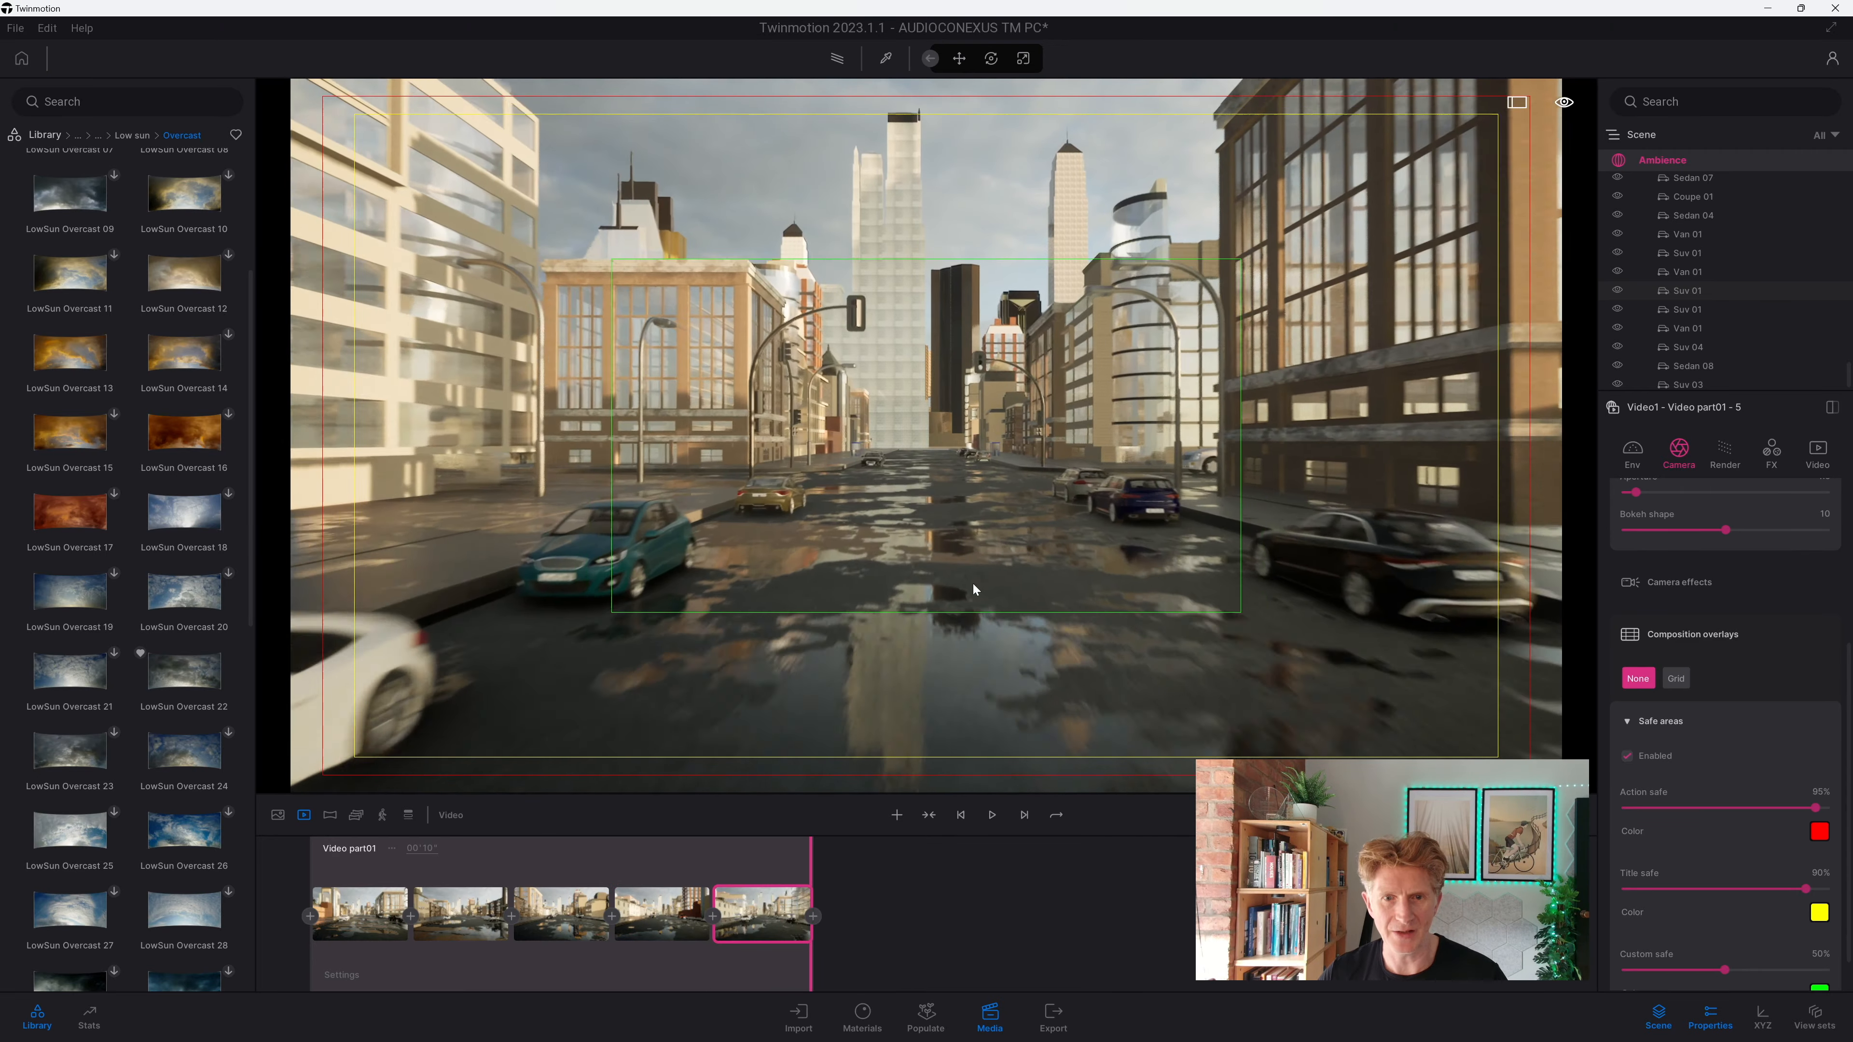
key("w")
left_click(812, 917)
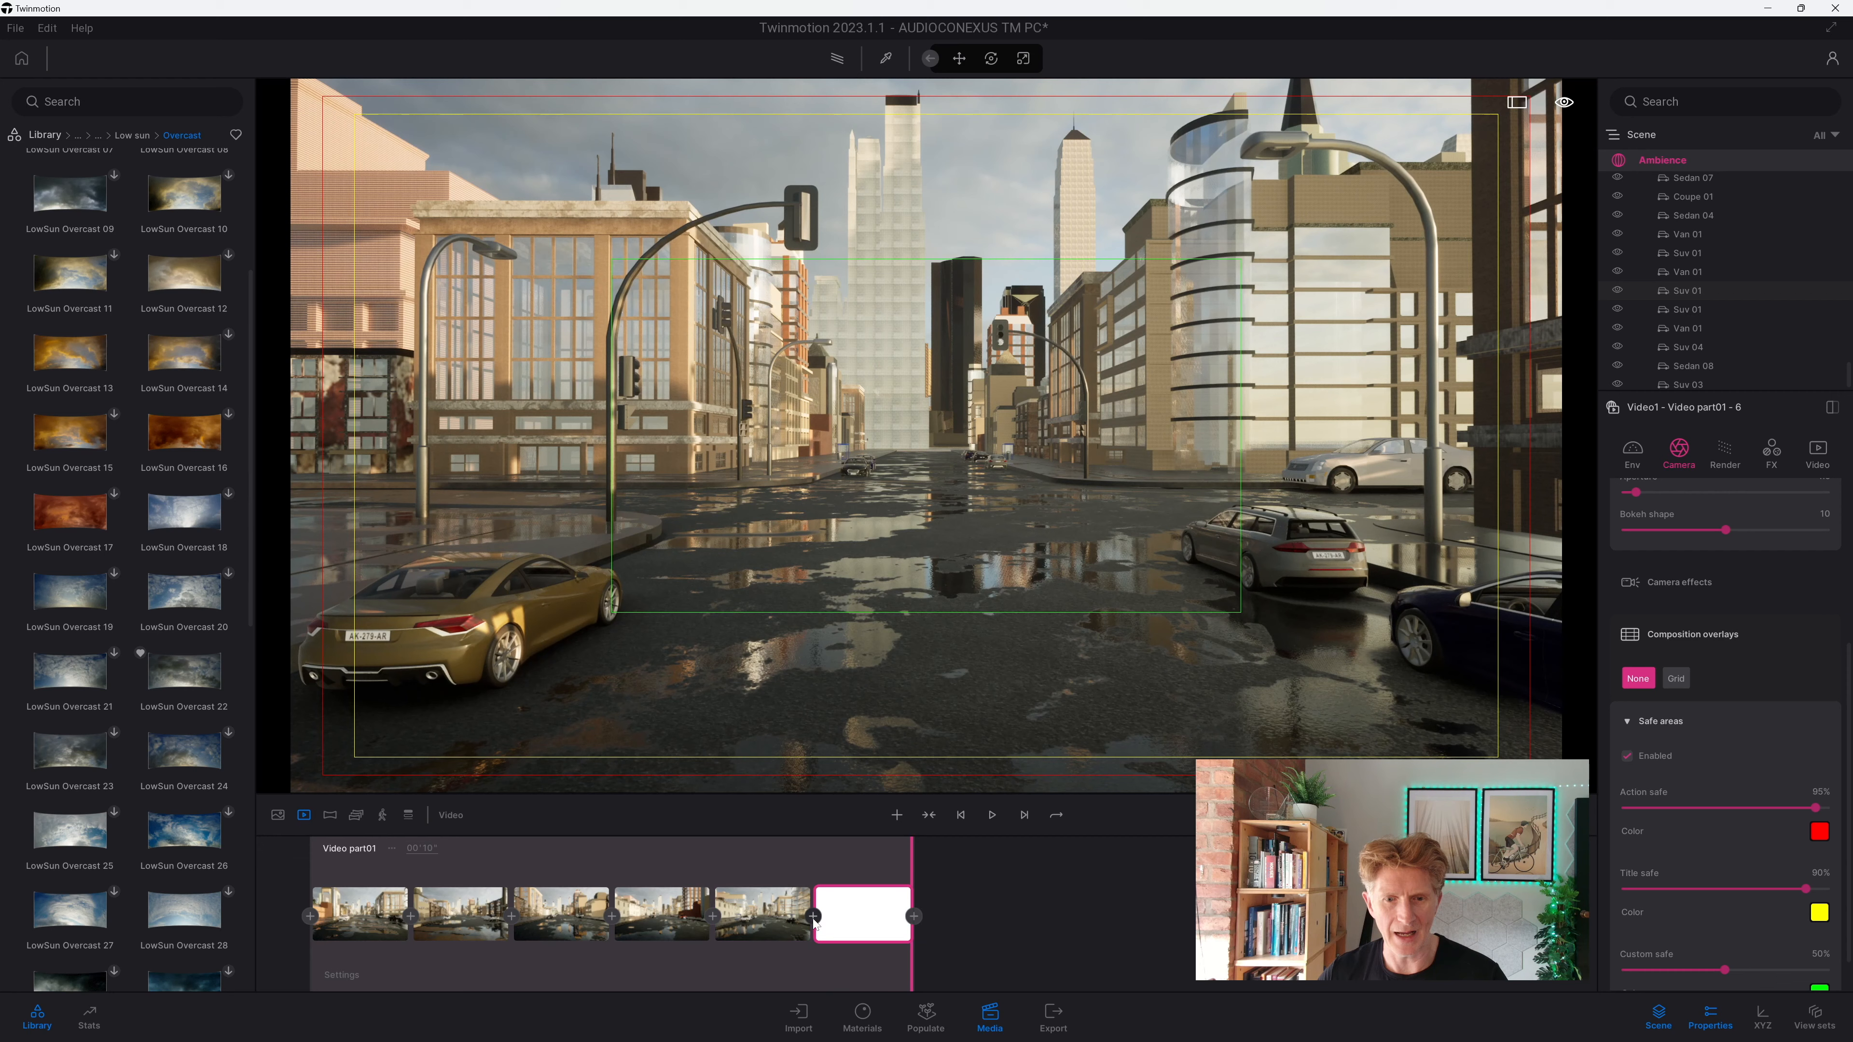
Step: Play back the six-keyframe video from its beginning twice to review the camera speed and spot scene problems
left_click(961, 816)
left_click(991, 820)
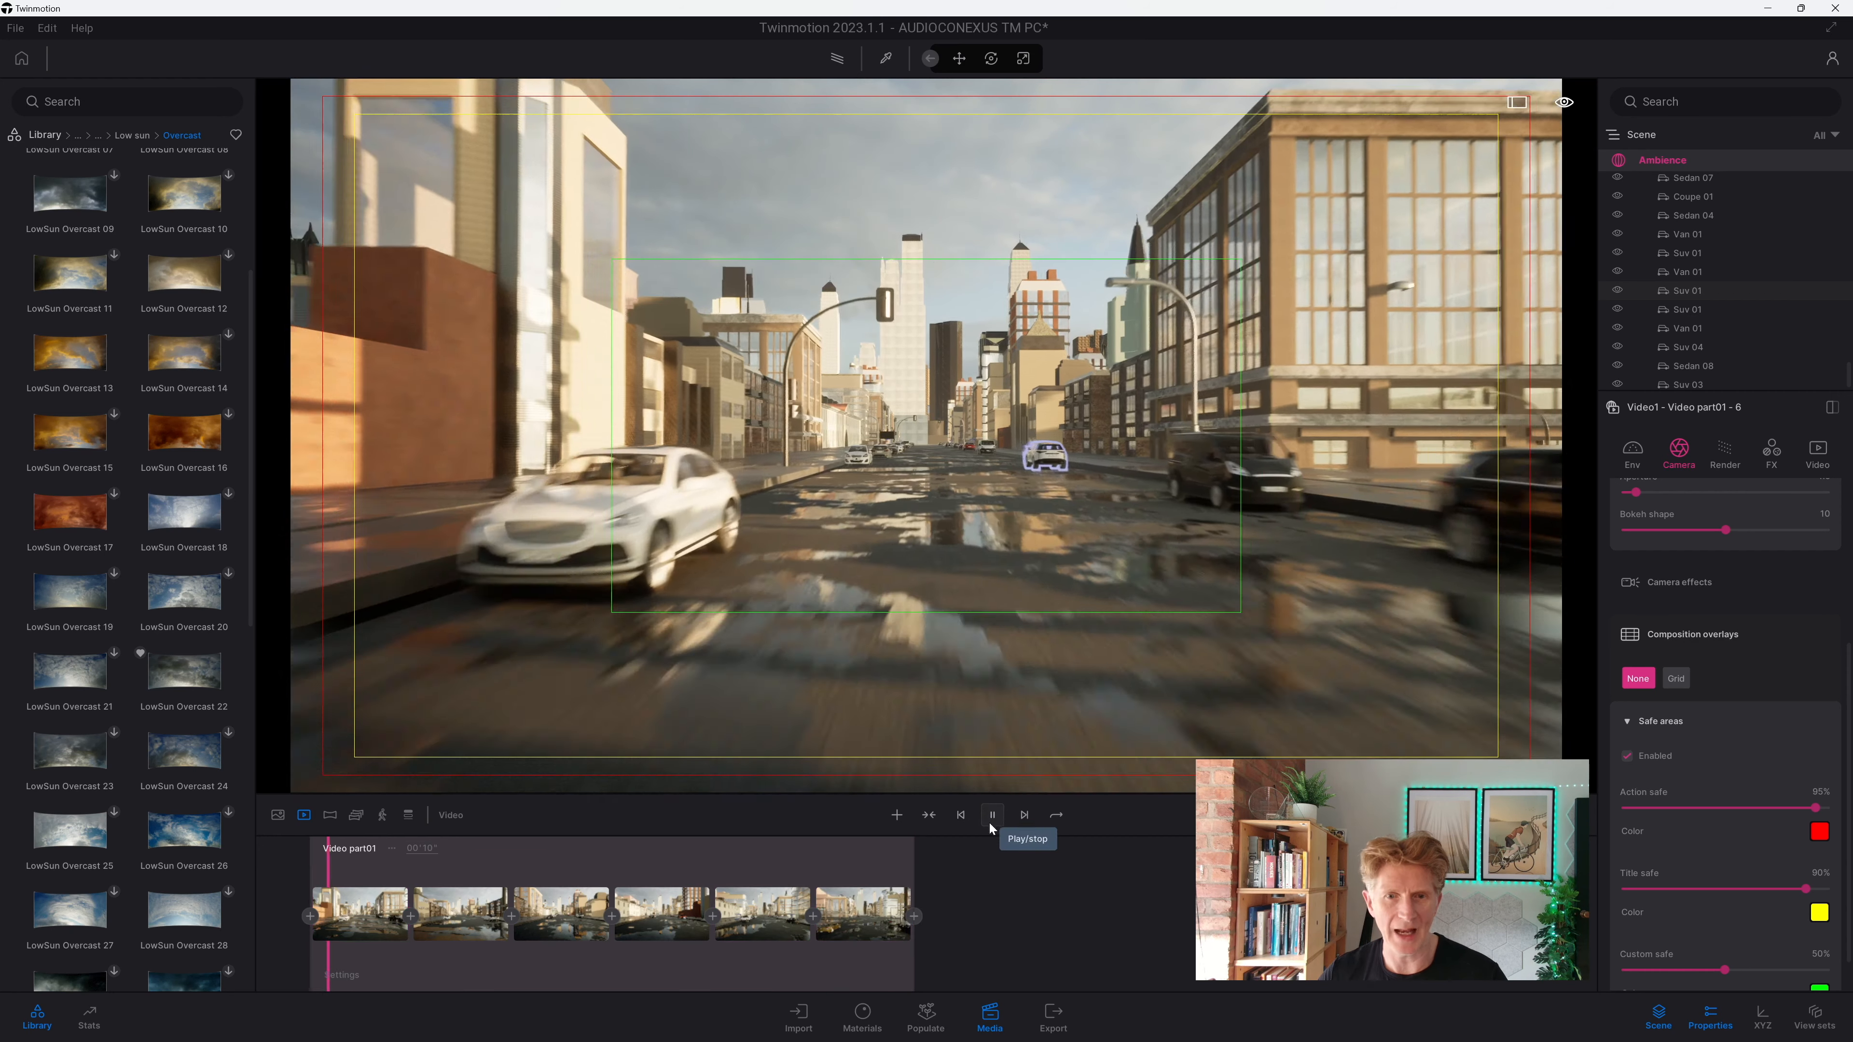
left_click(992, 815)
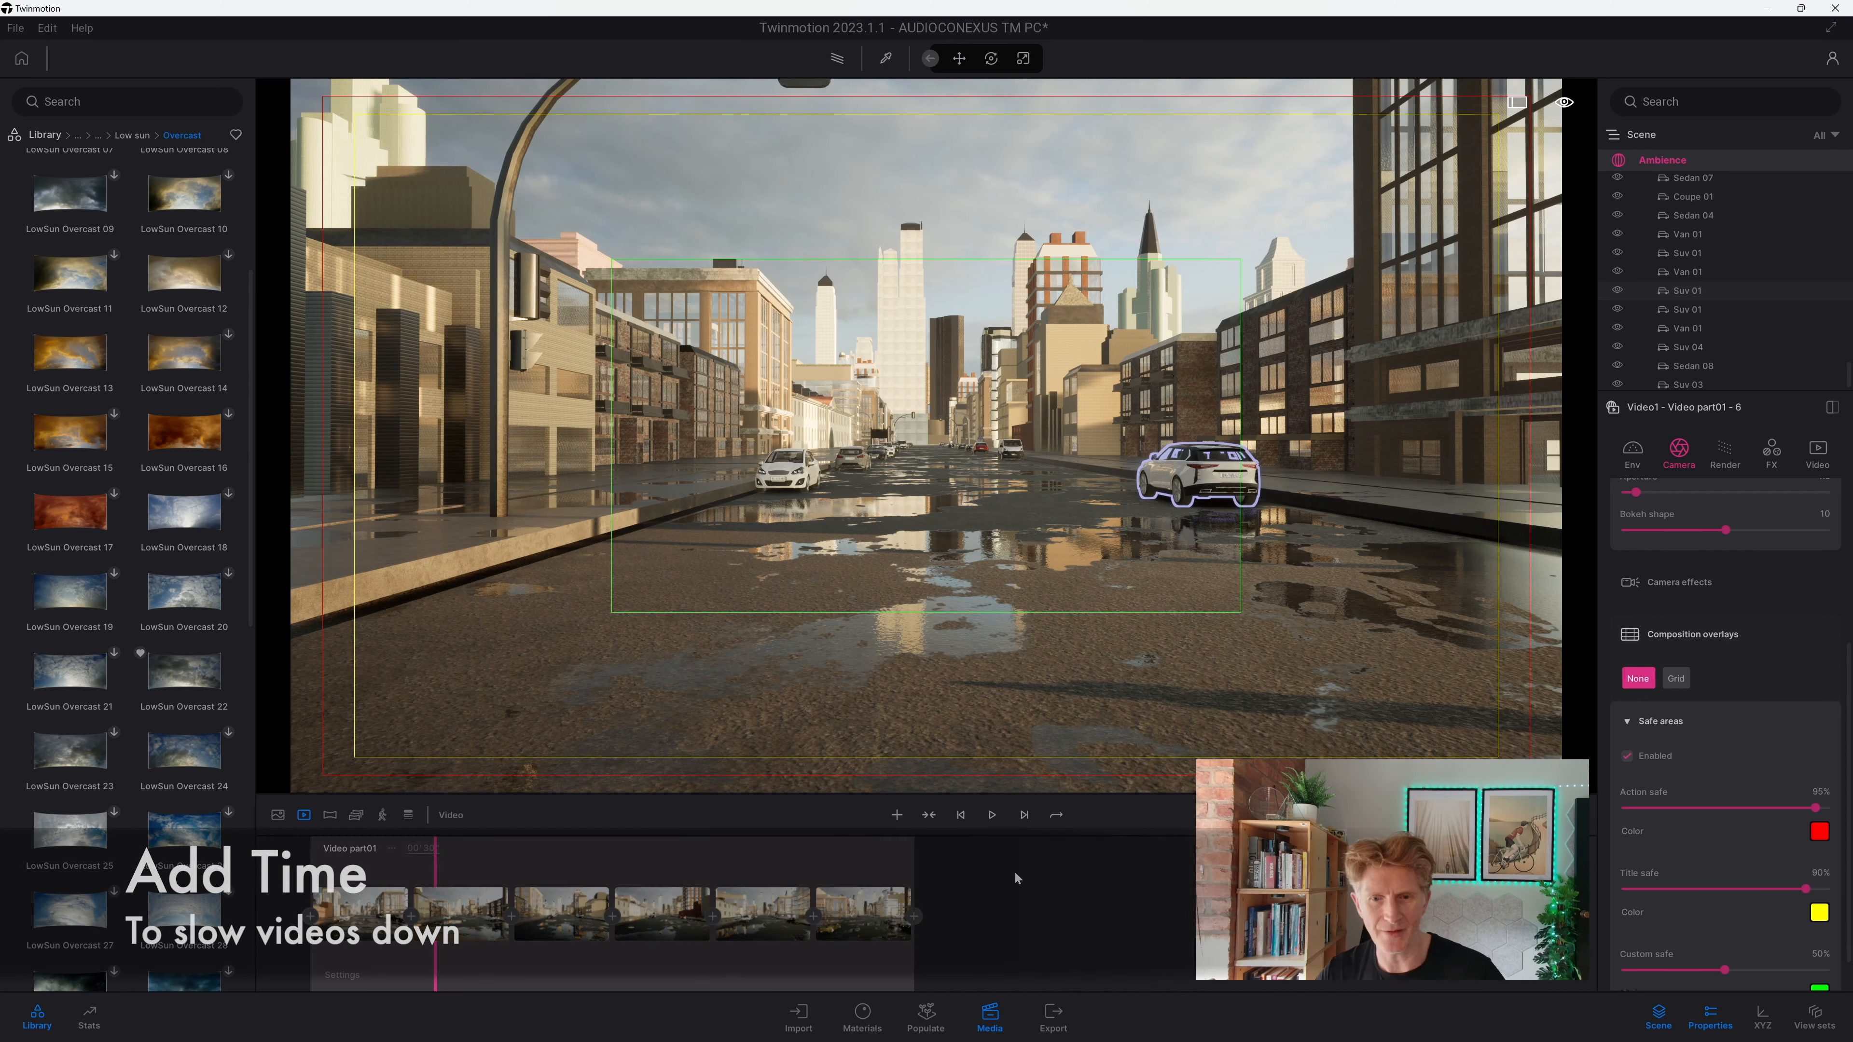
left_click(963, 815)
left_click(993, 814)
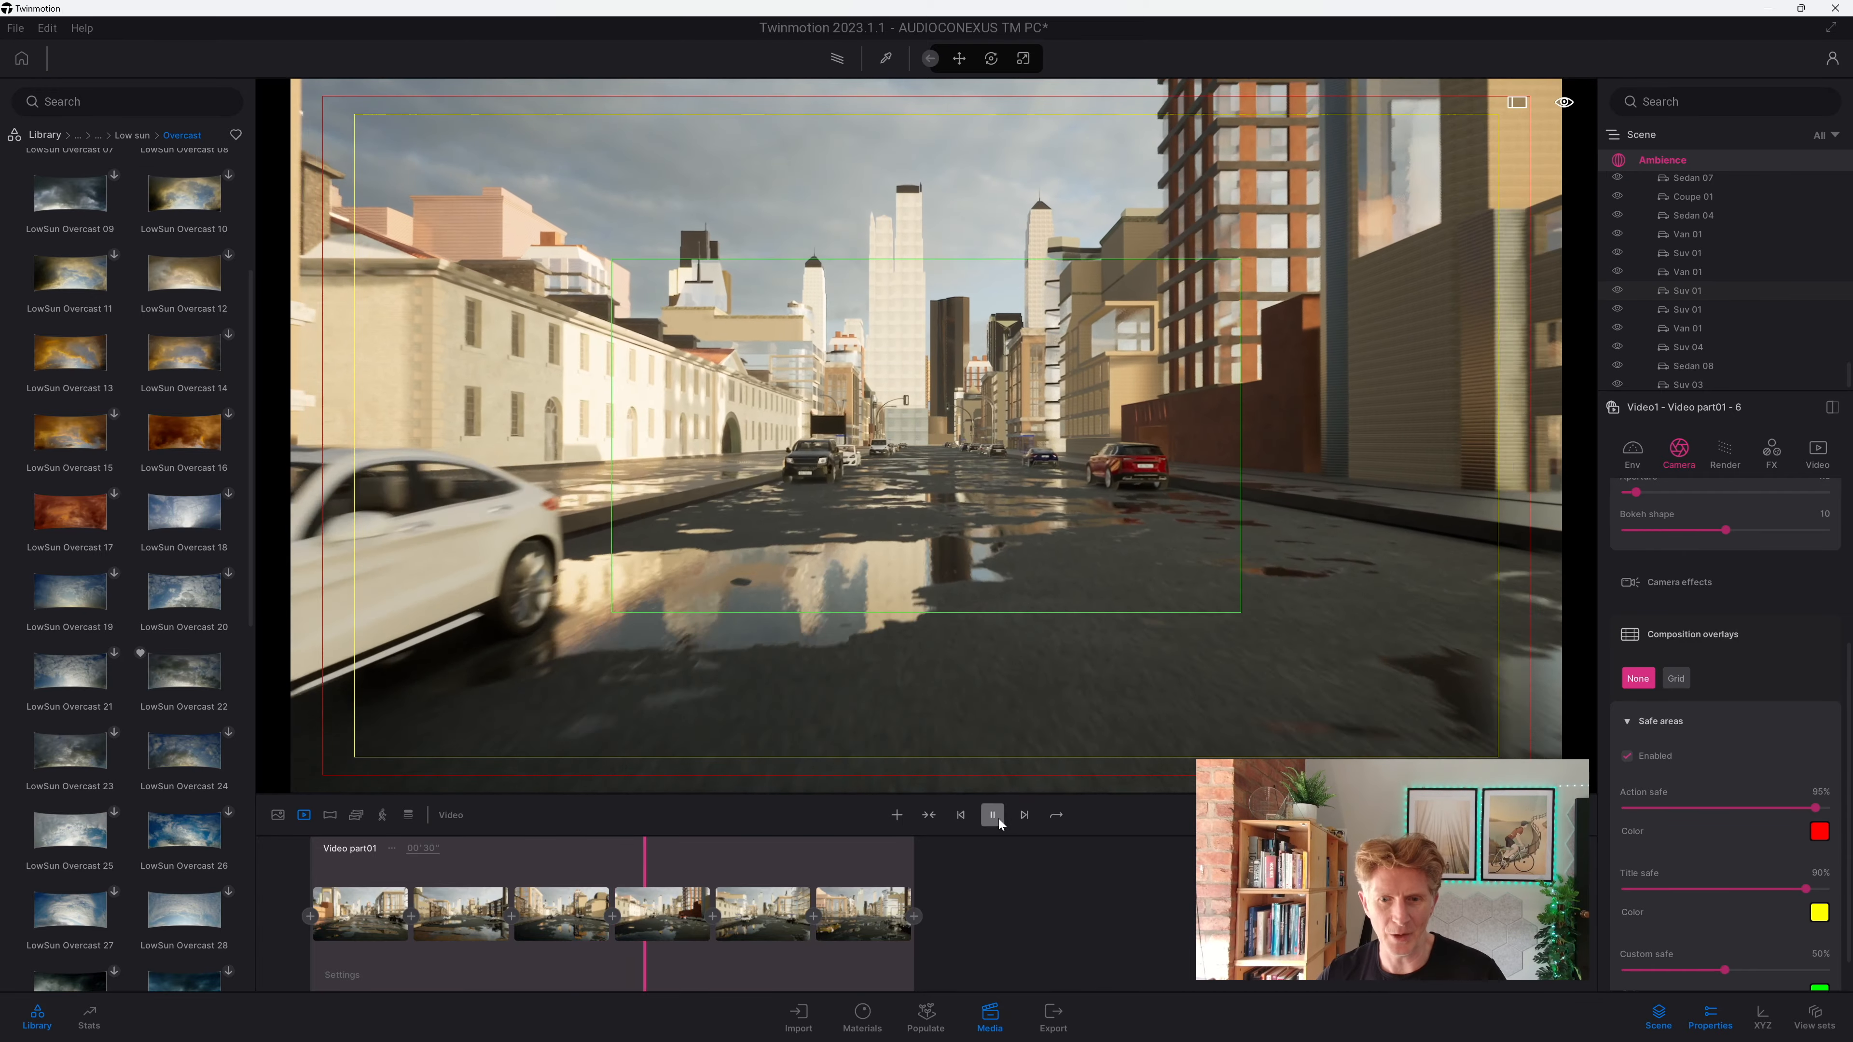
left_click(992, 814)
Step: Delete the white sedan that overlaps the coupe in the foreground and recolour the remaining coupe teal
key("s")
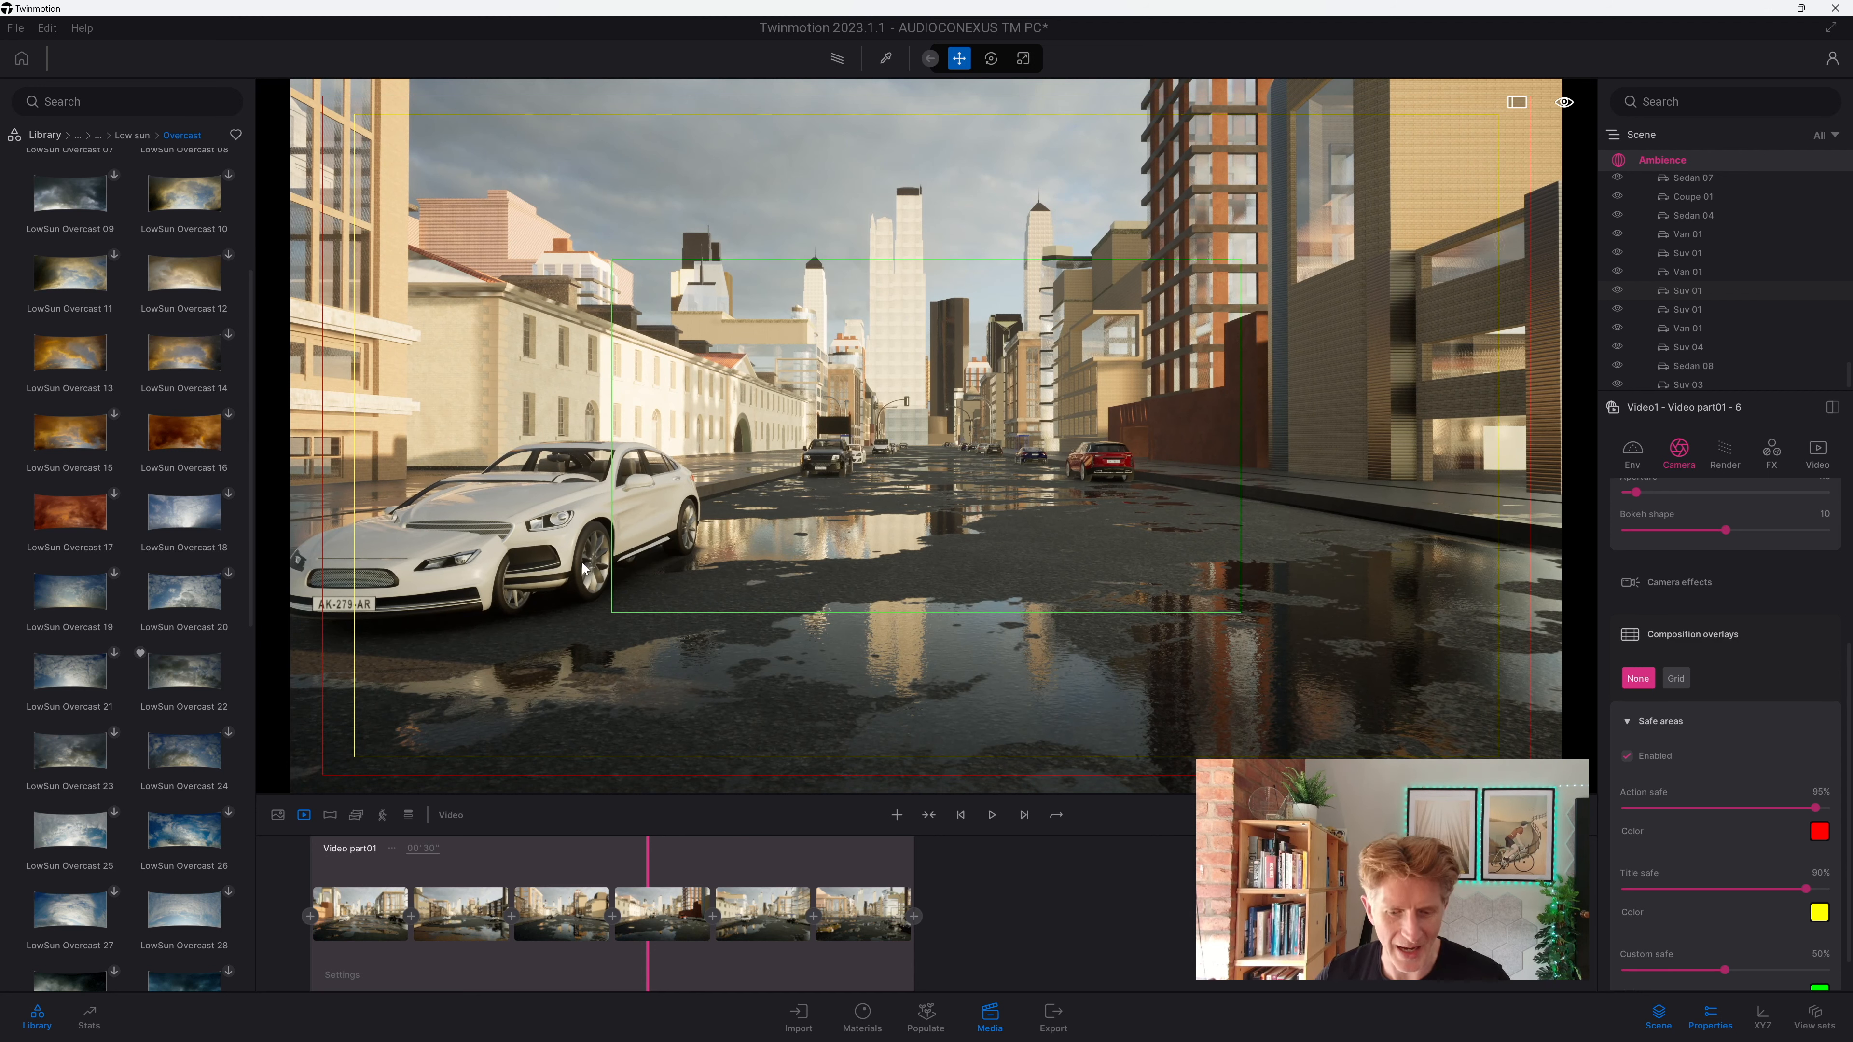
left_click(580, 584)
key("Delete")
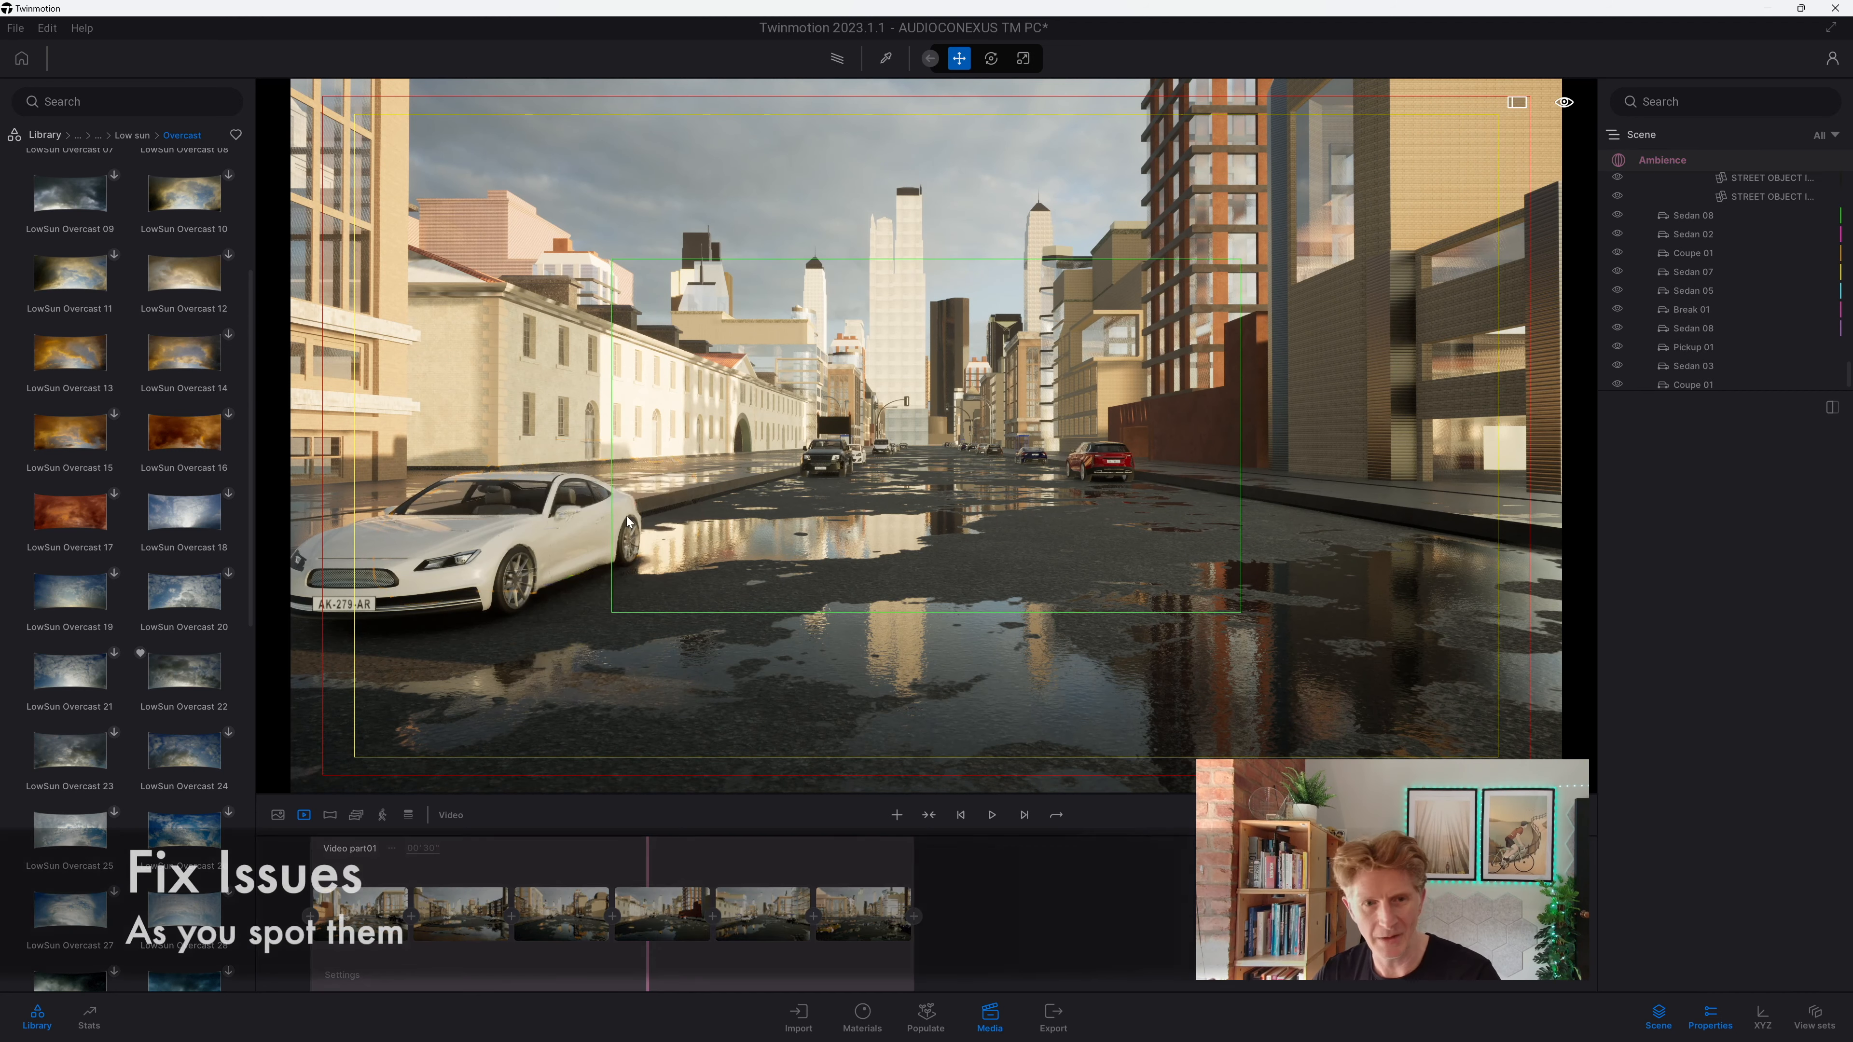
left_click(560, 568)
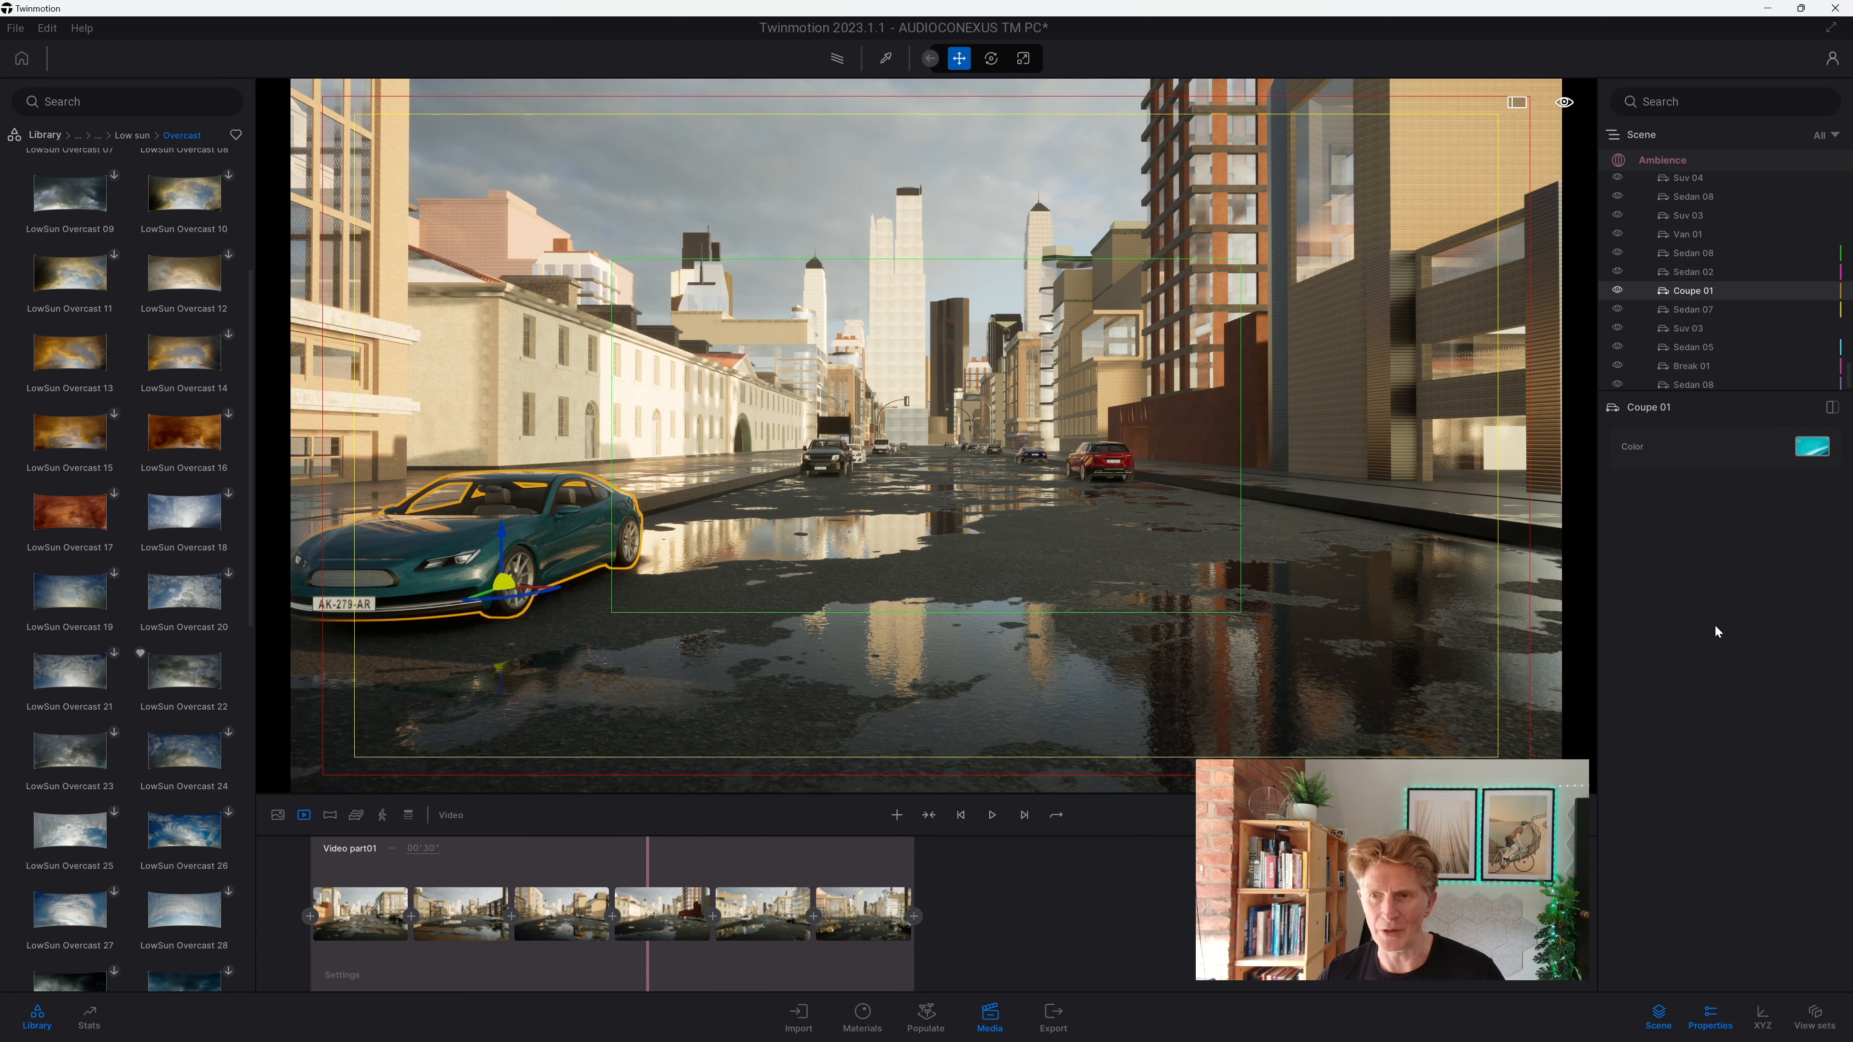
Step: Continue the video playback past the recoloured coupe to check the rest of the street
left_click(994, 820)
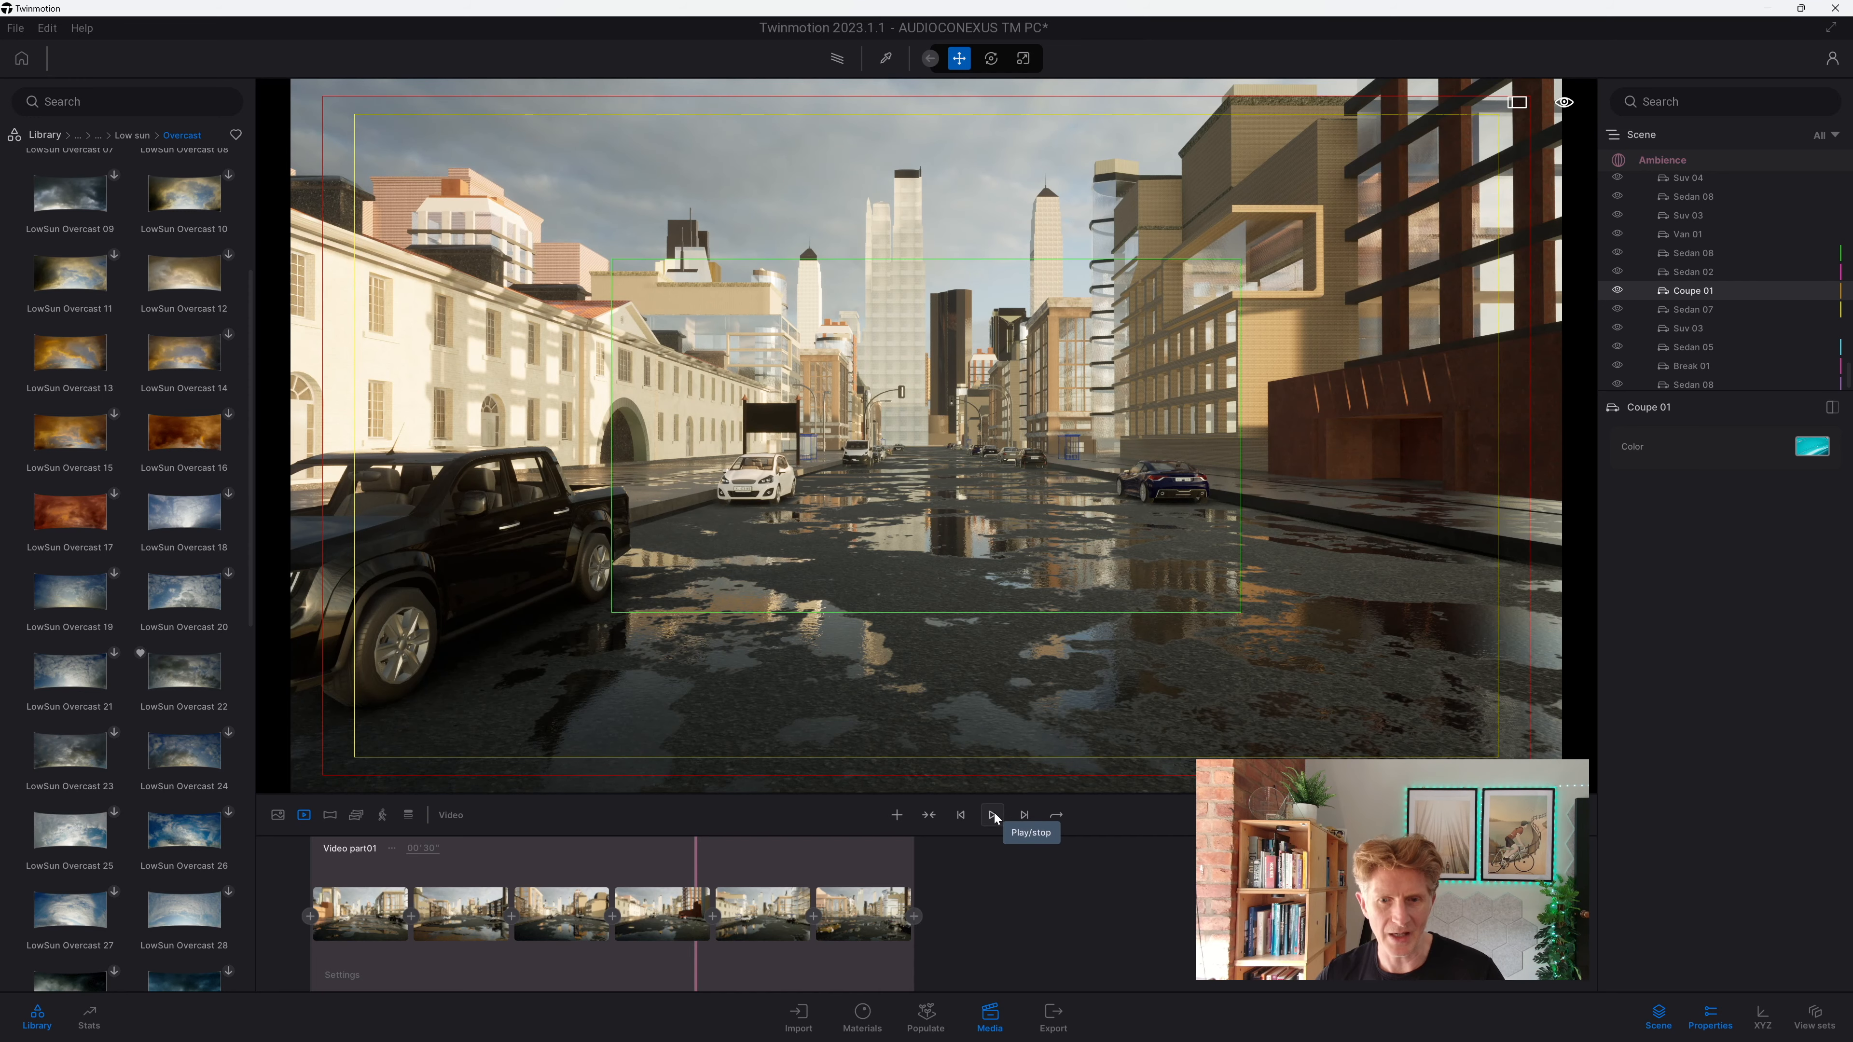
left_click(994, 813)
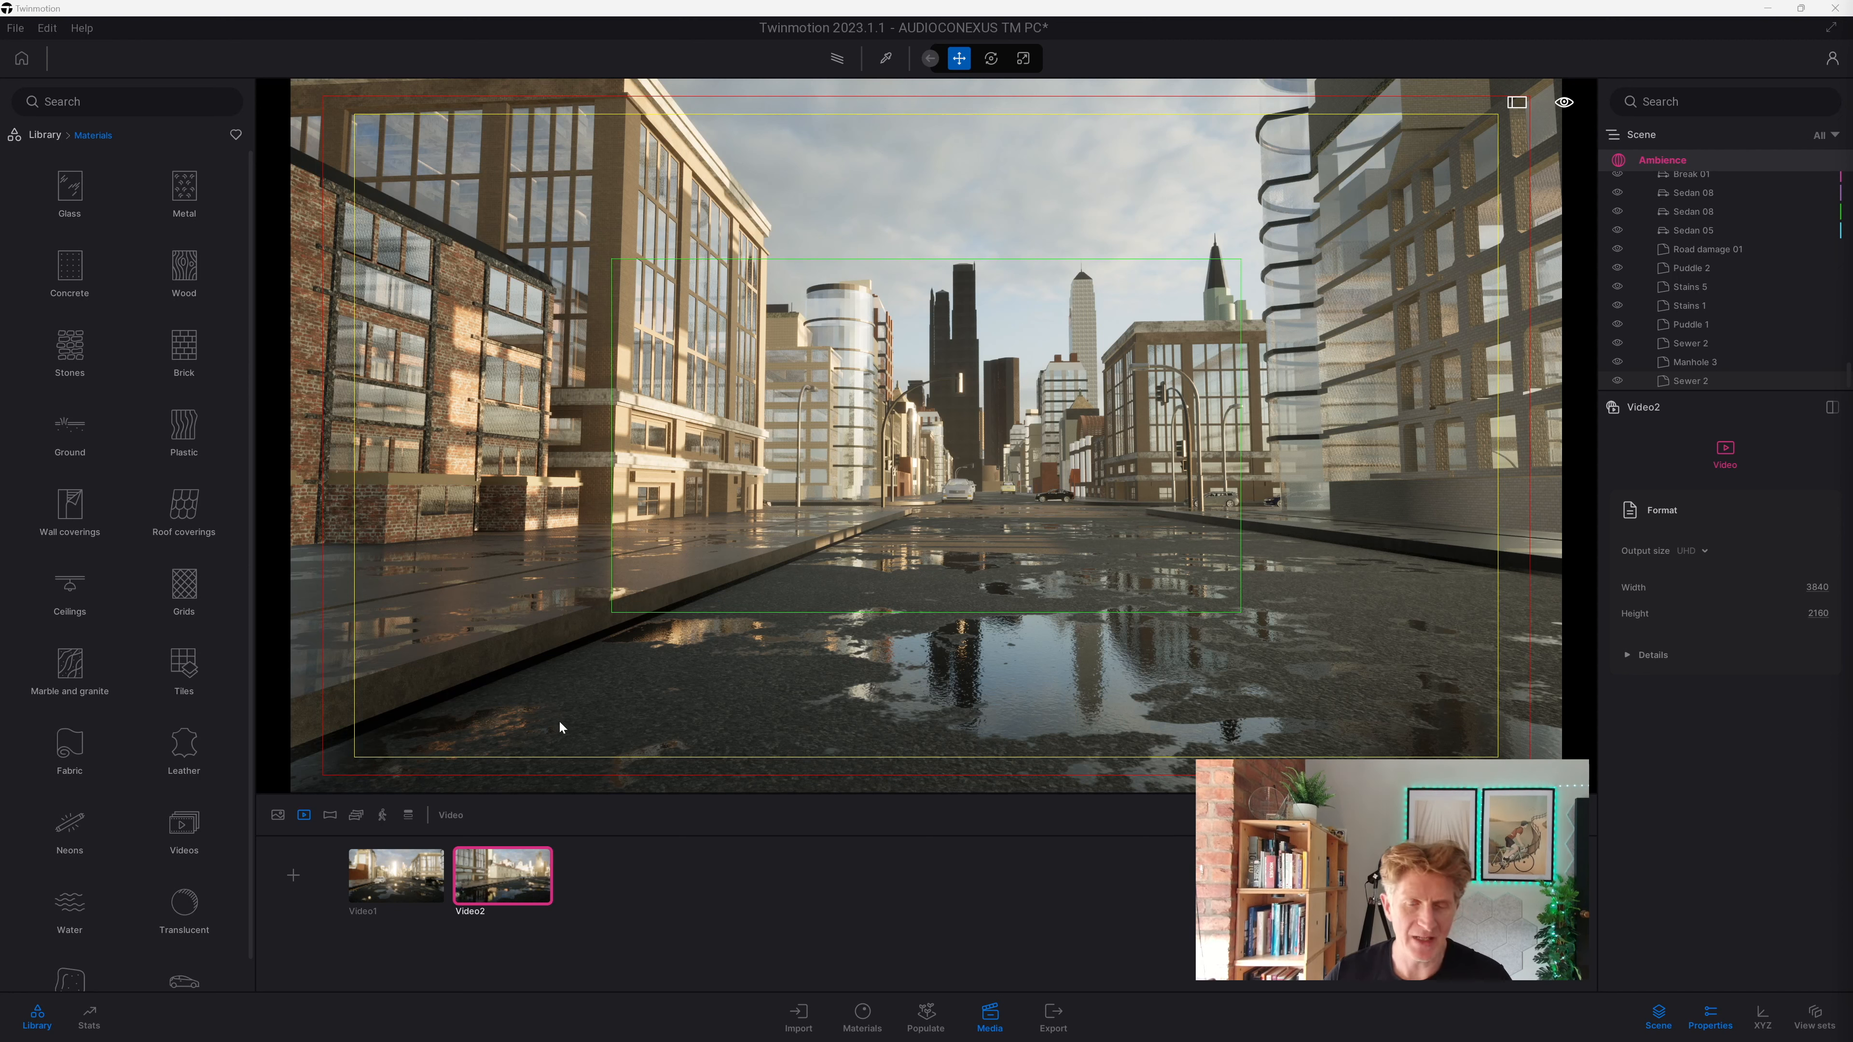
Step: Create a third video from the current street view and advance the camera toward the junction for its second keyframe
left_click(294, 874)
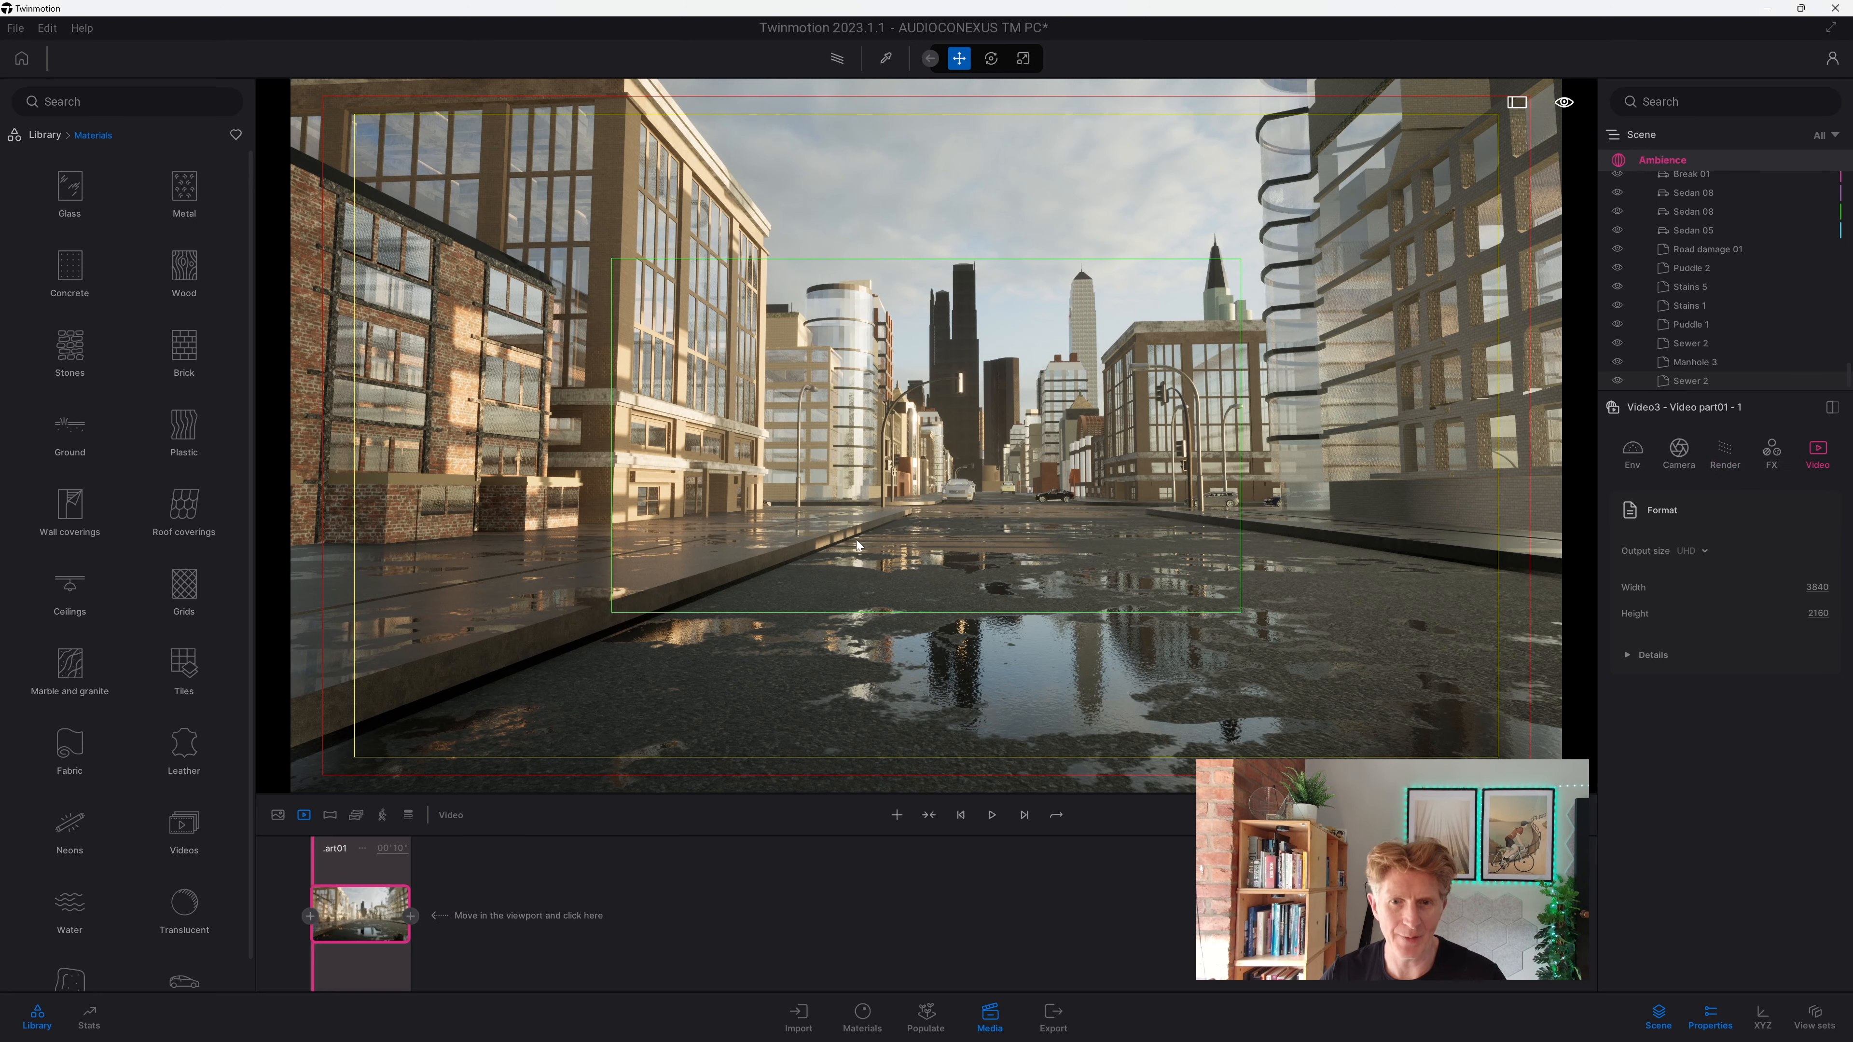
key("w")
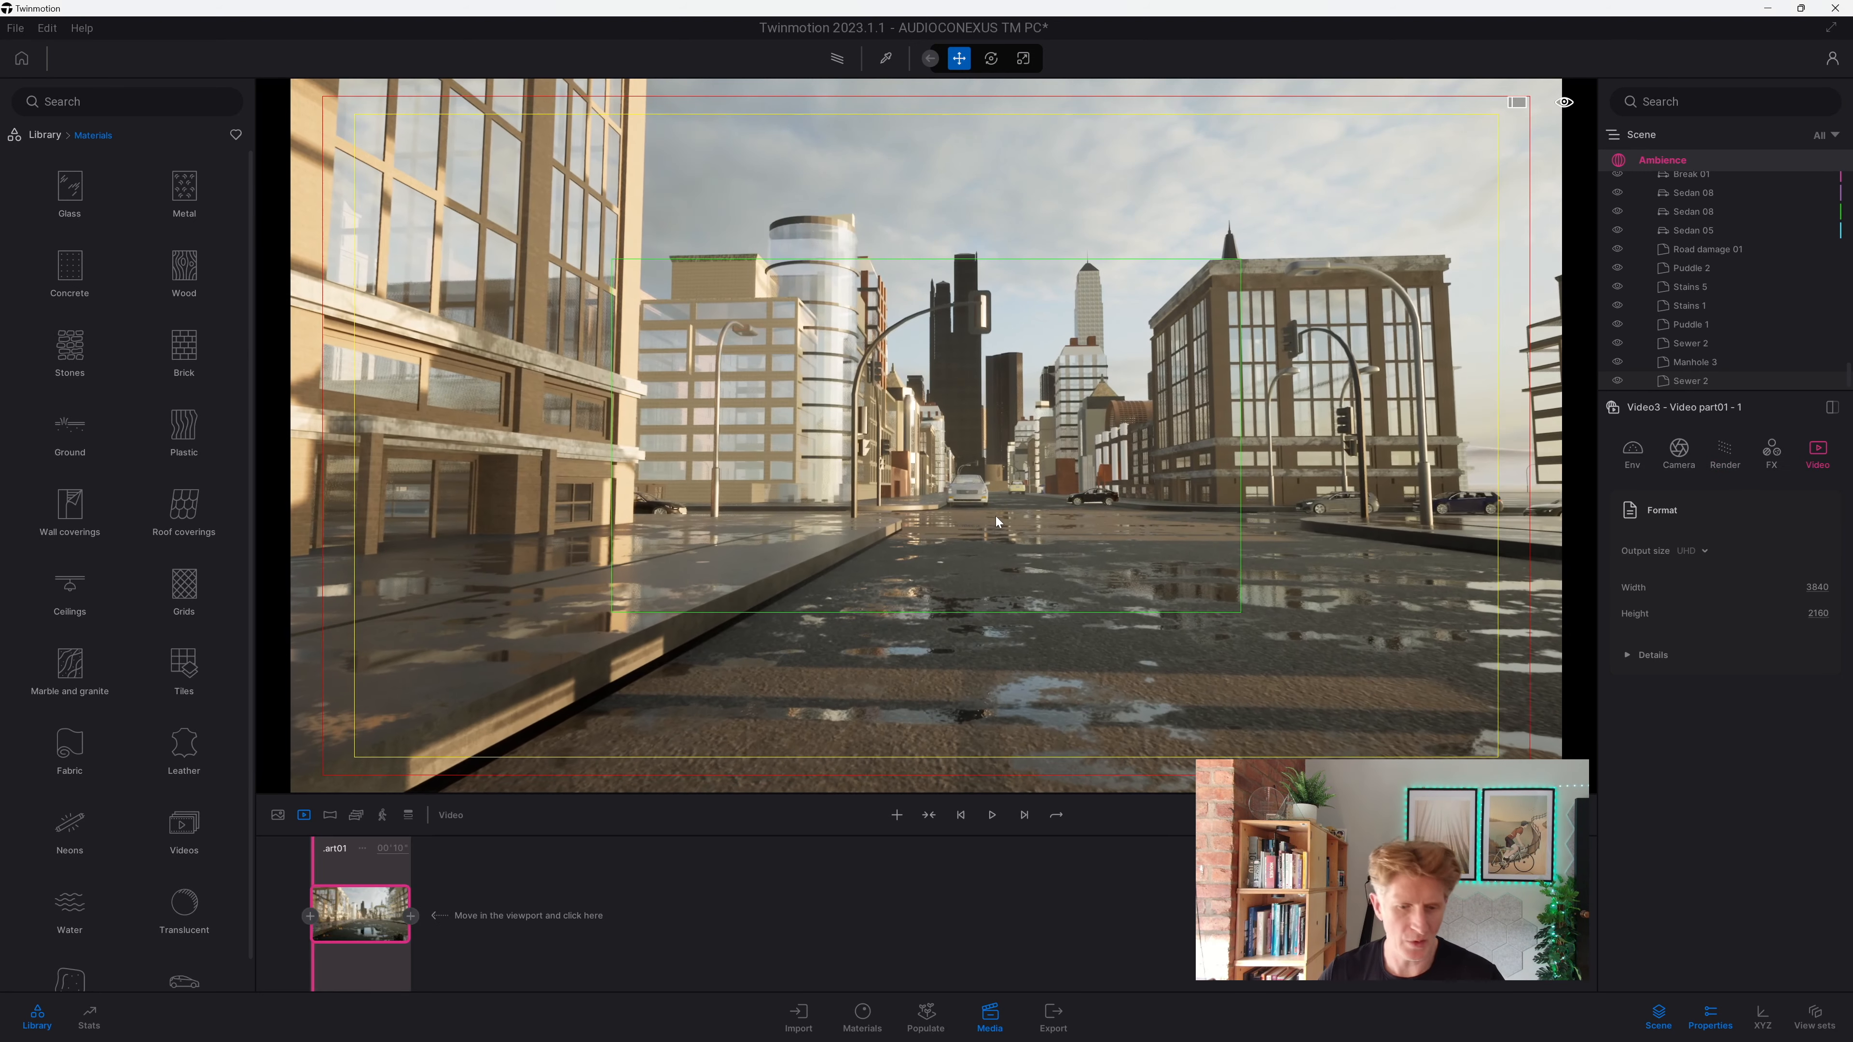
key("w")
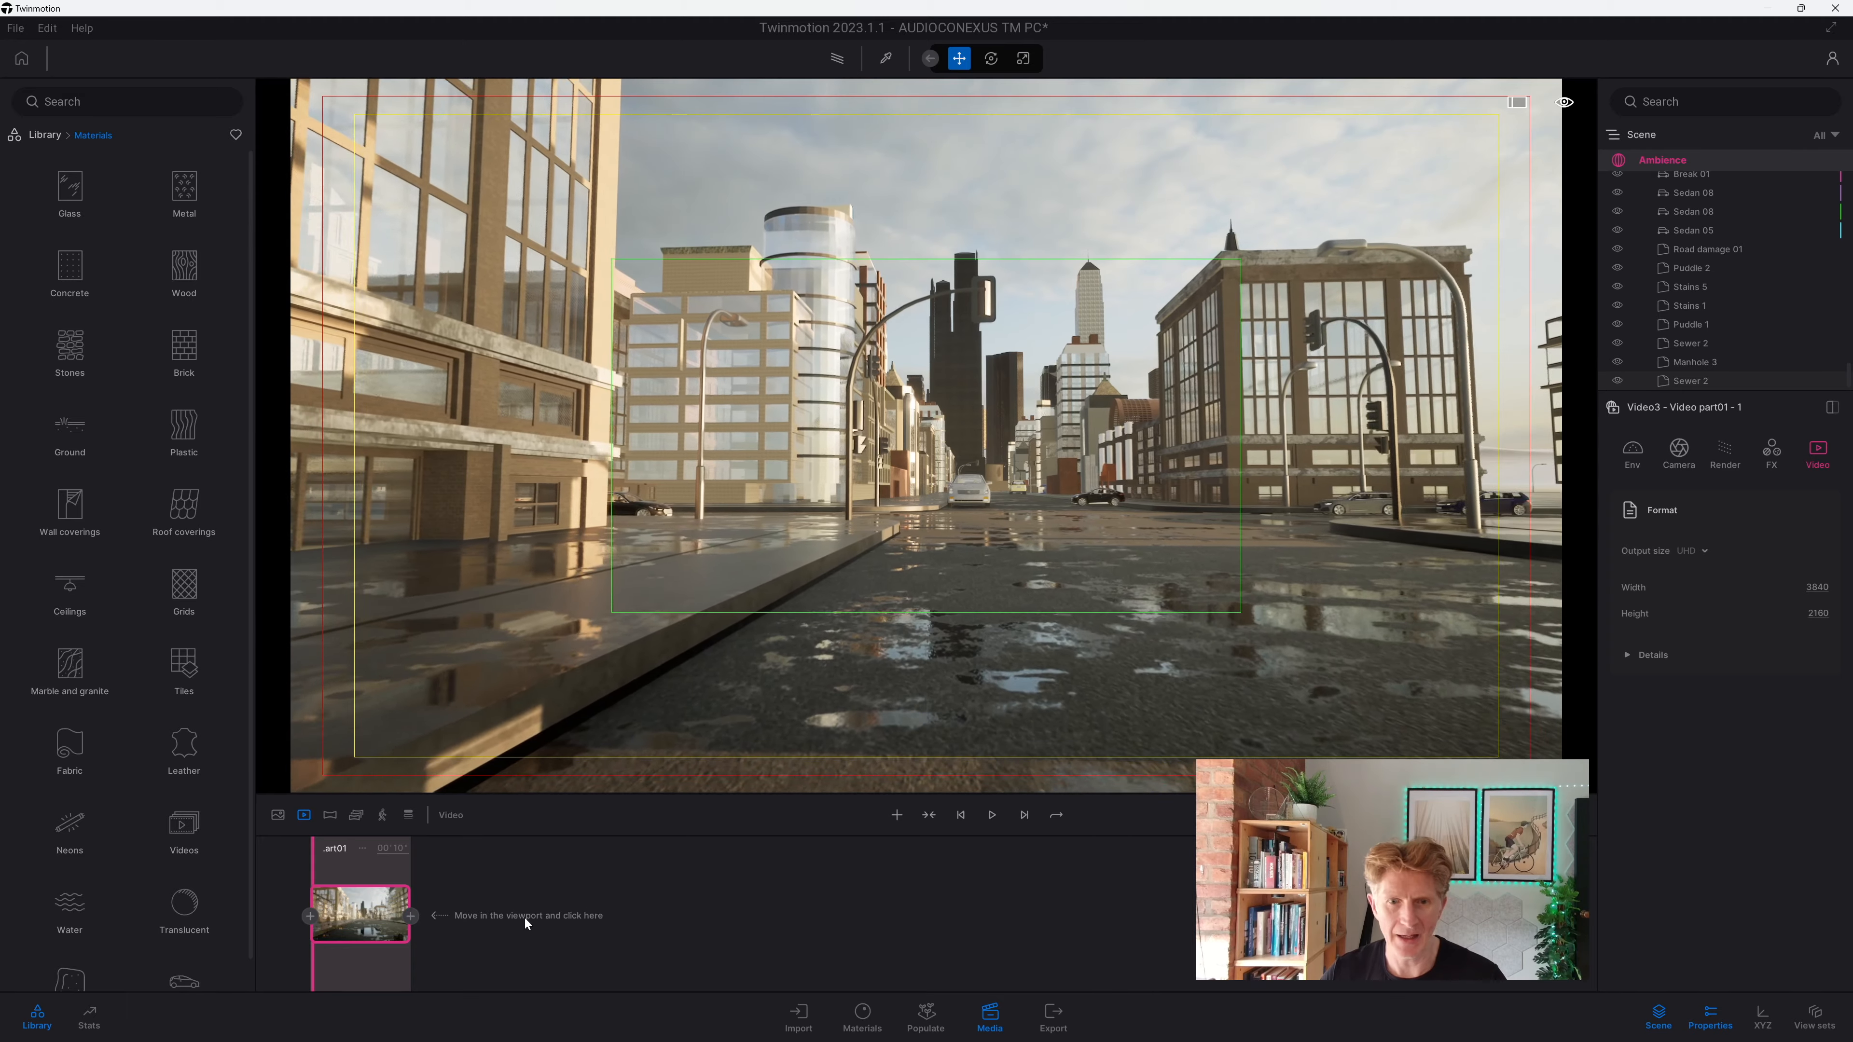
left_click(411, 915)
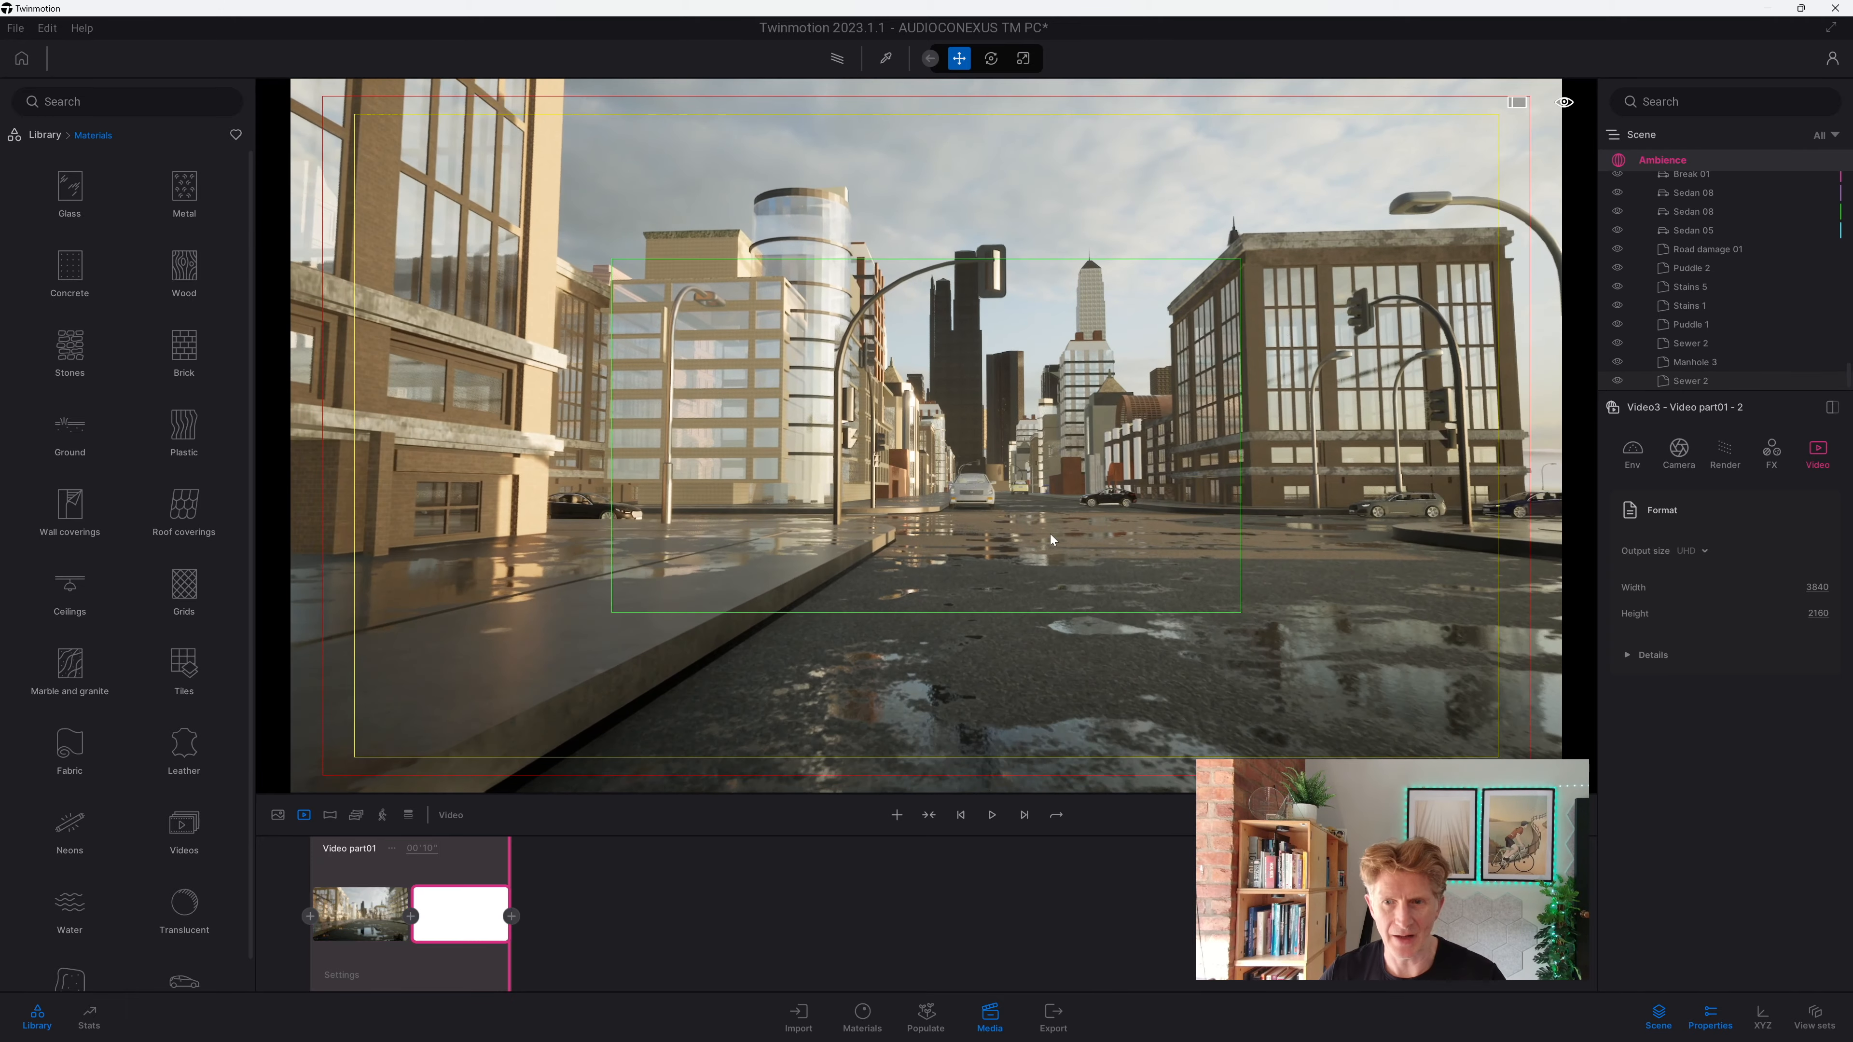
Step: Move the camera past the traffic light into the junction and add the third video's third keyframe
key("w")
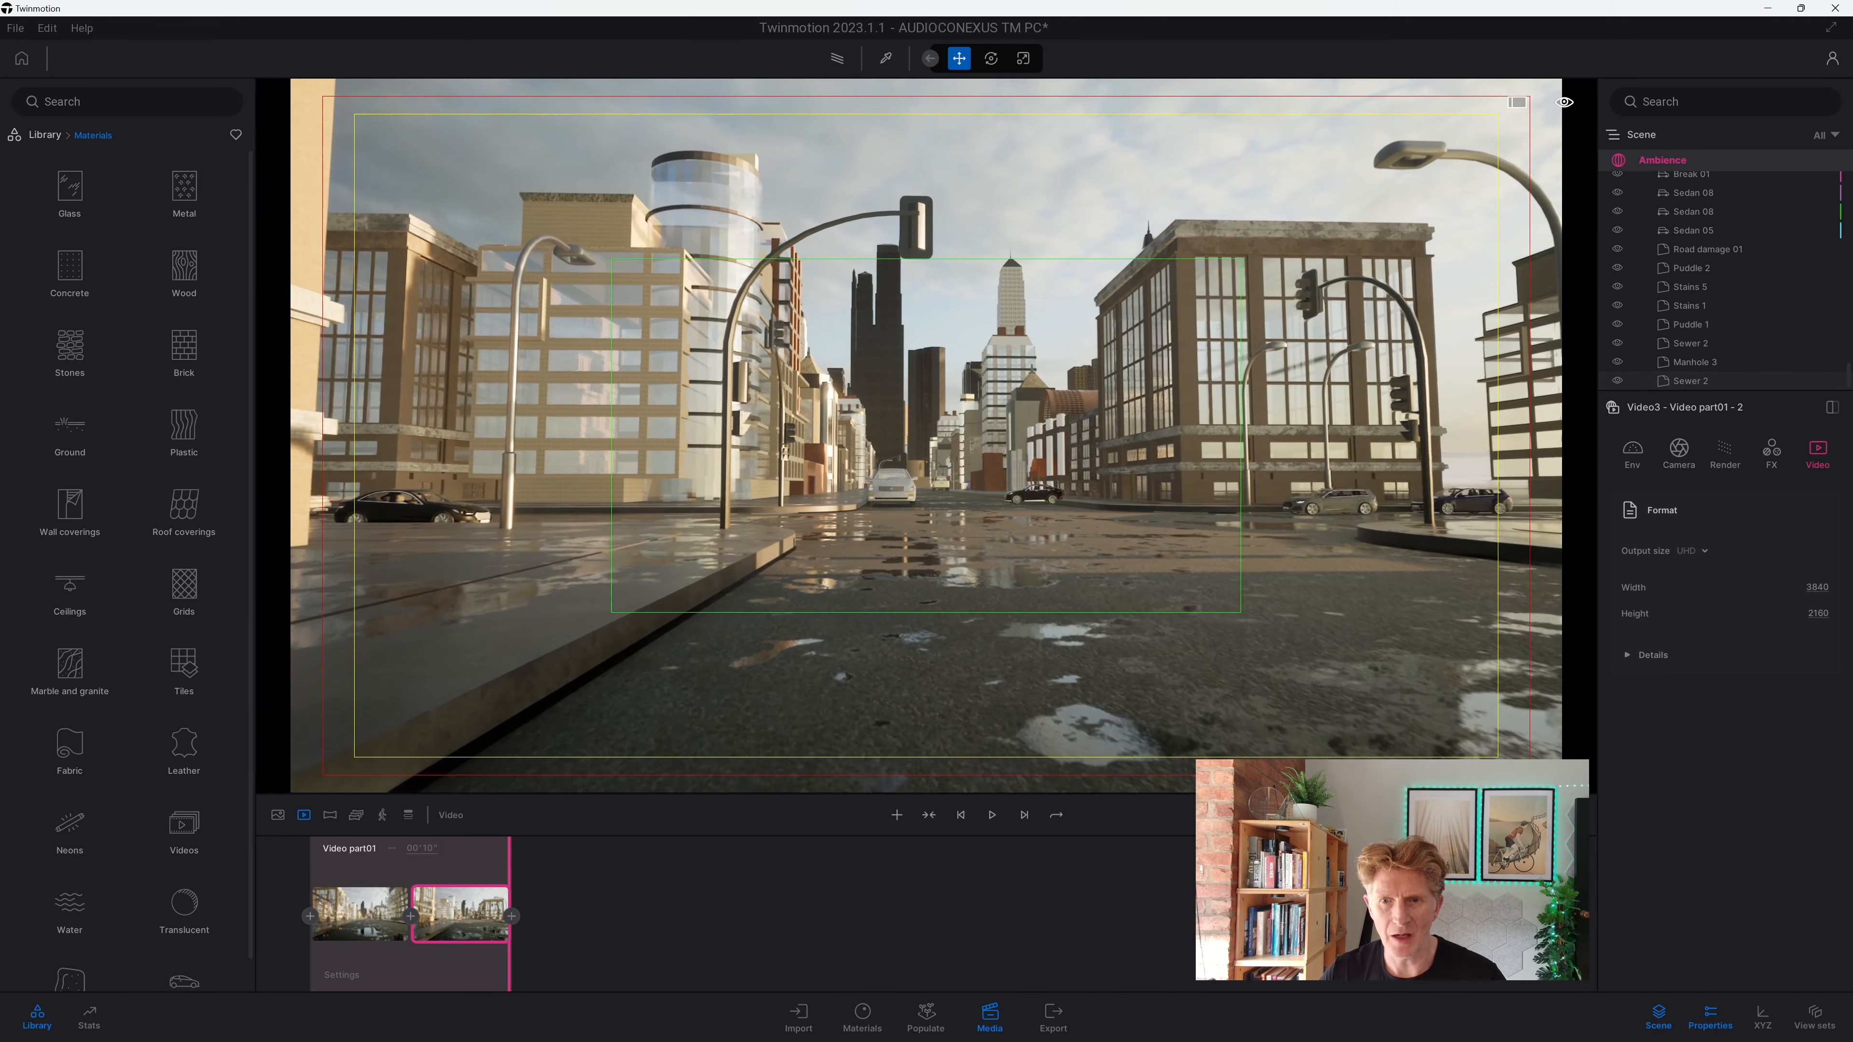
key("w")
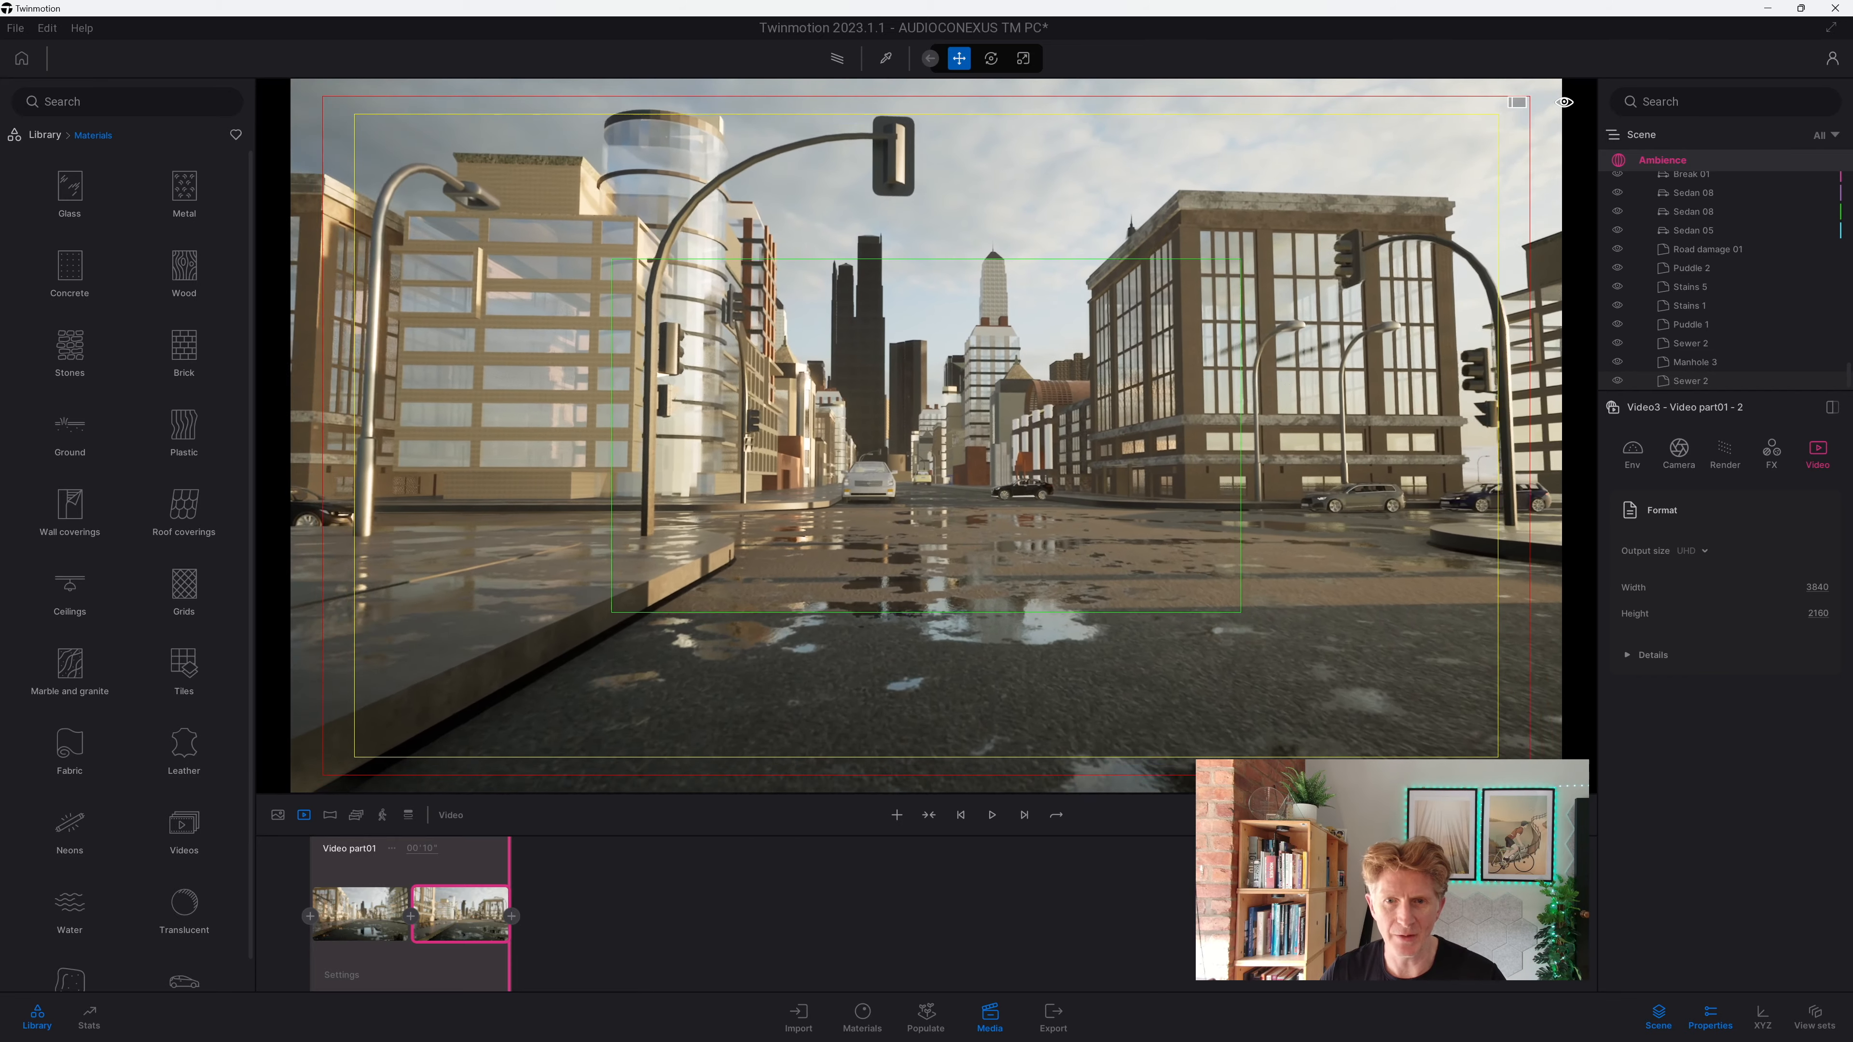
key("w")
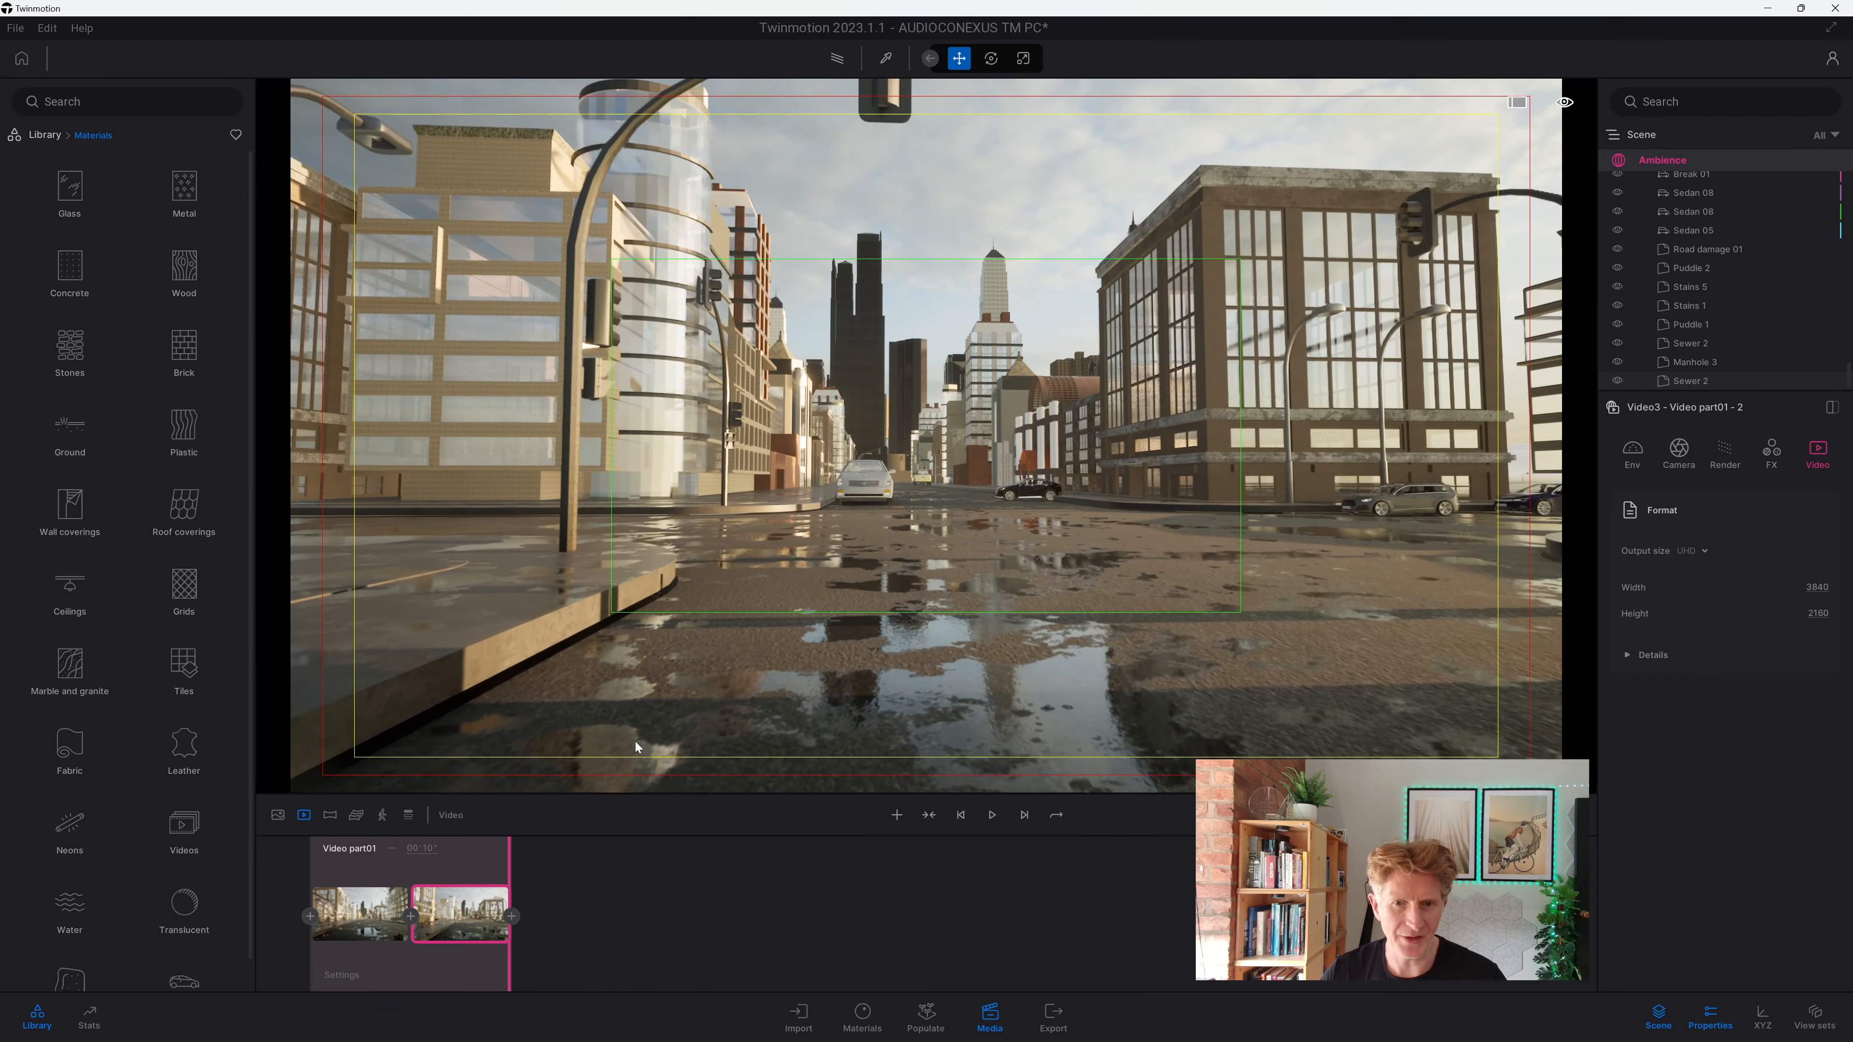
left_click(512, 915)
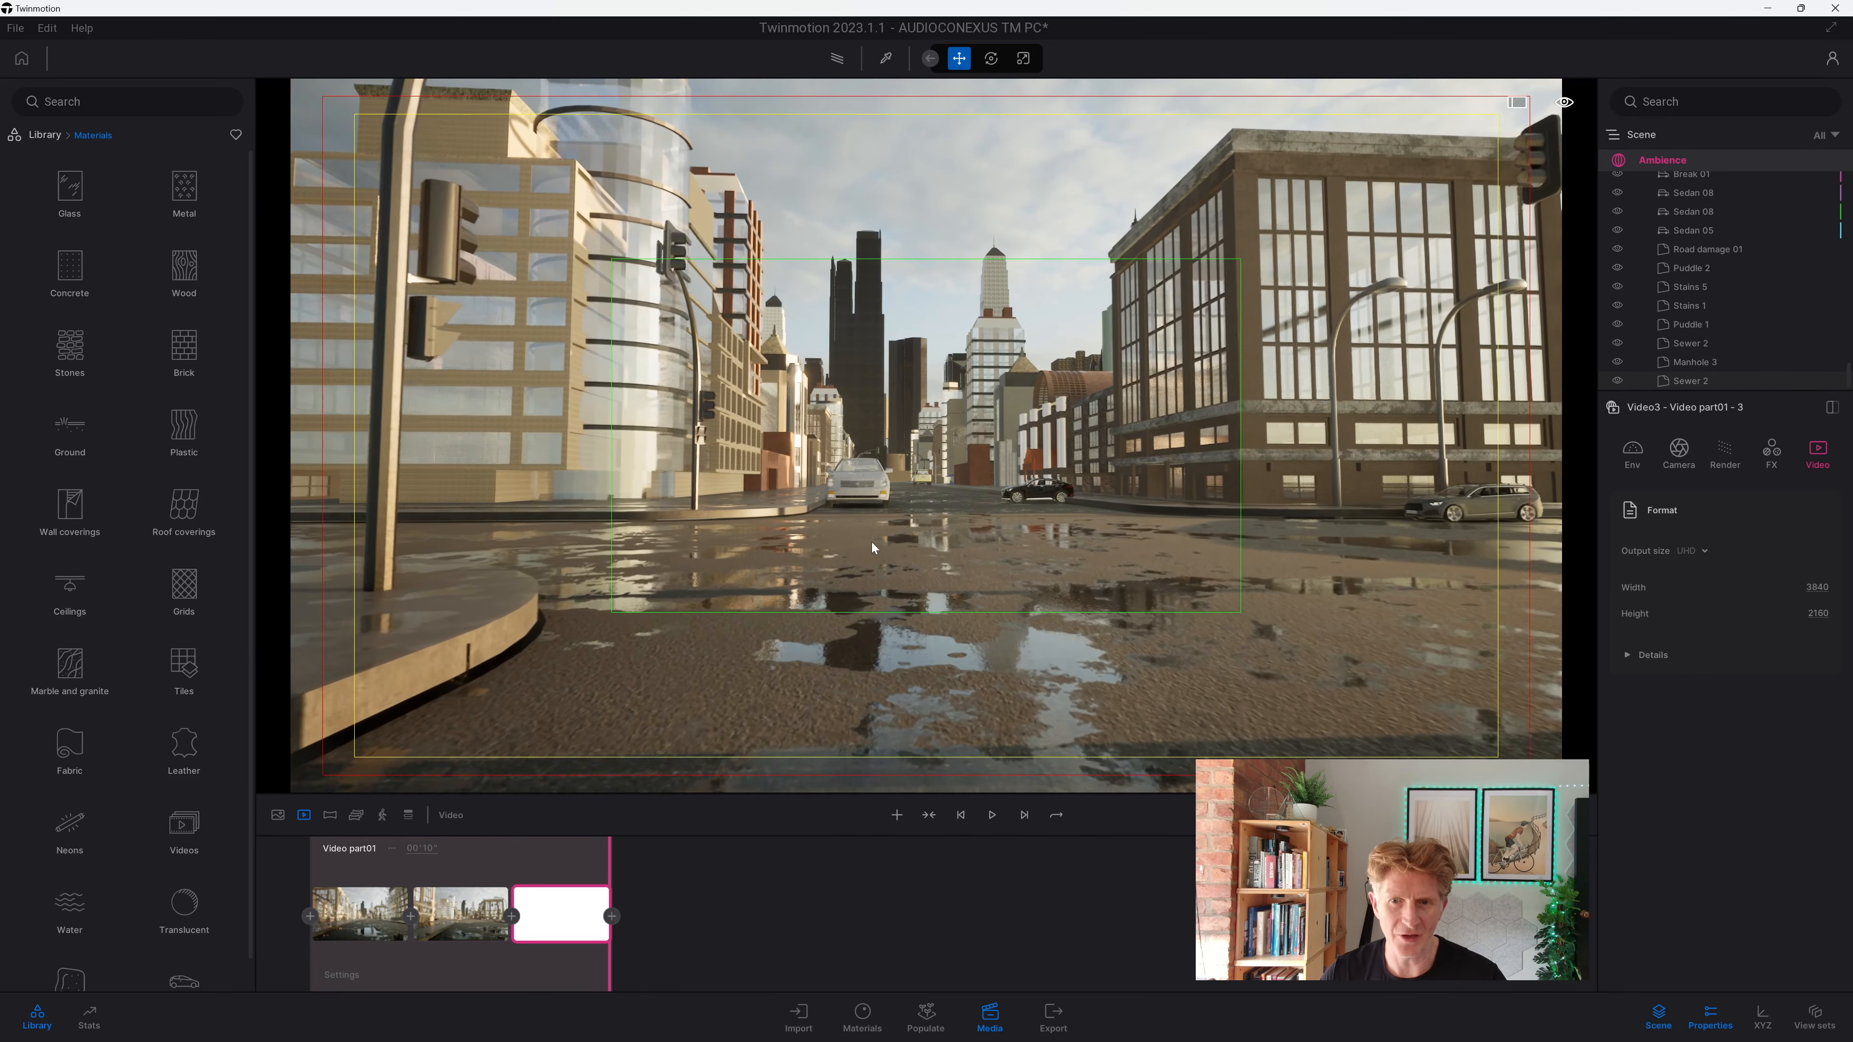
Step: Turn the camera right around the junction into the sunlit street, adding the third video's fourth and fifth keyframes
key("w")
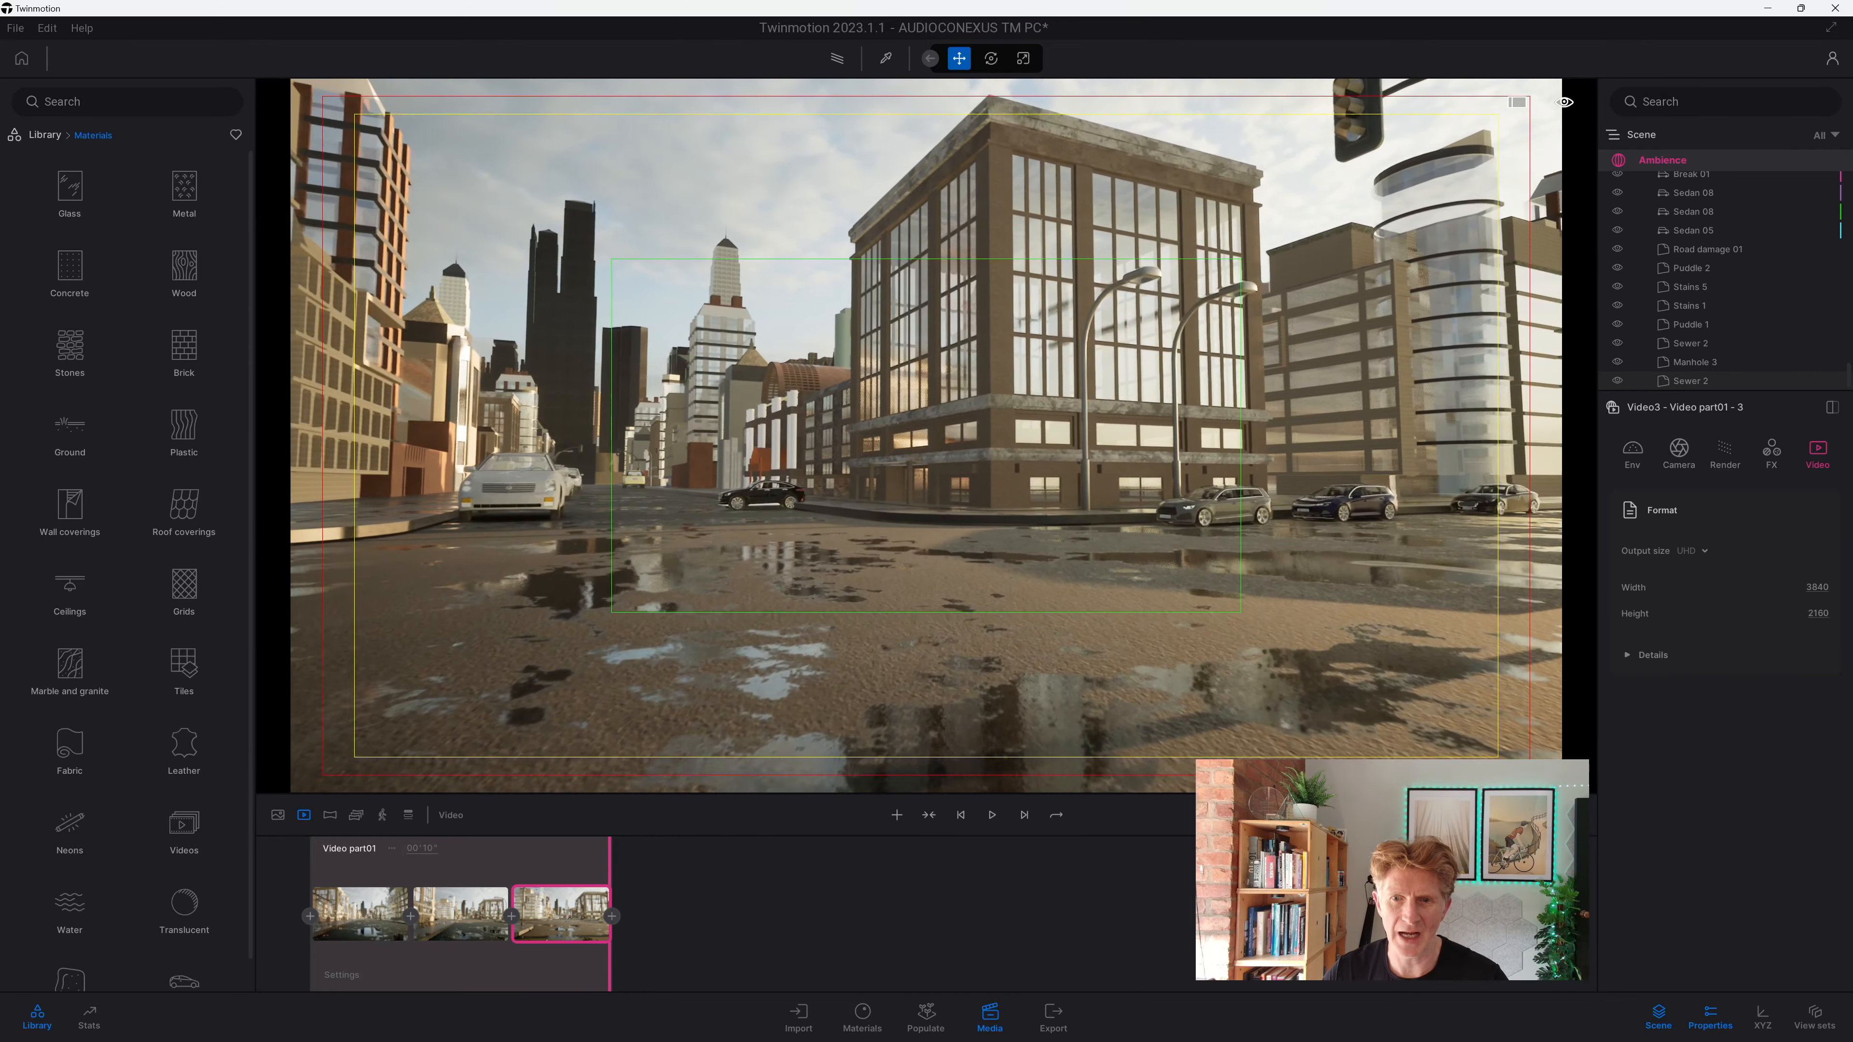
key("w")
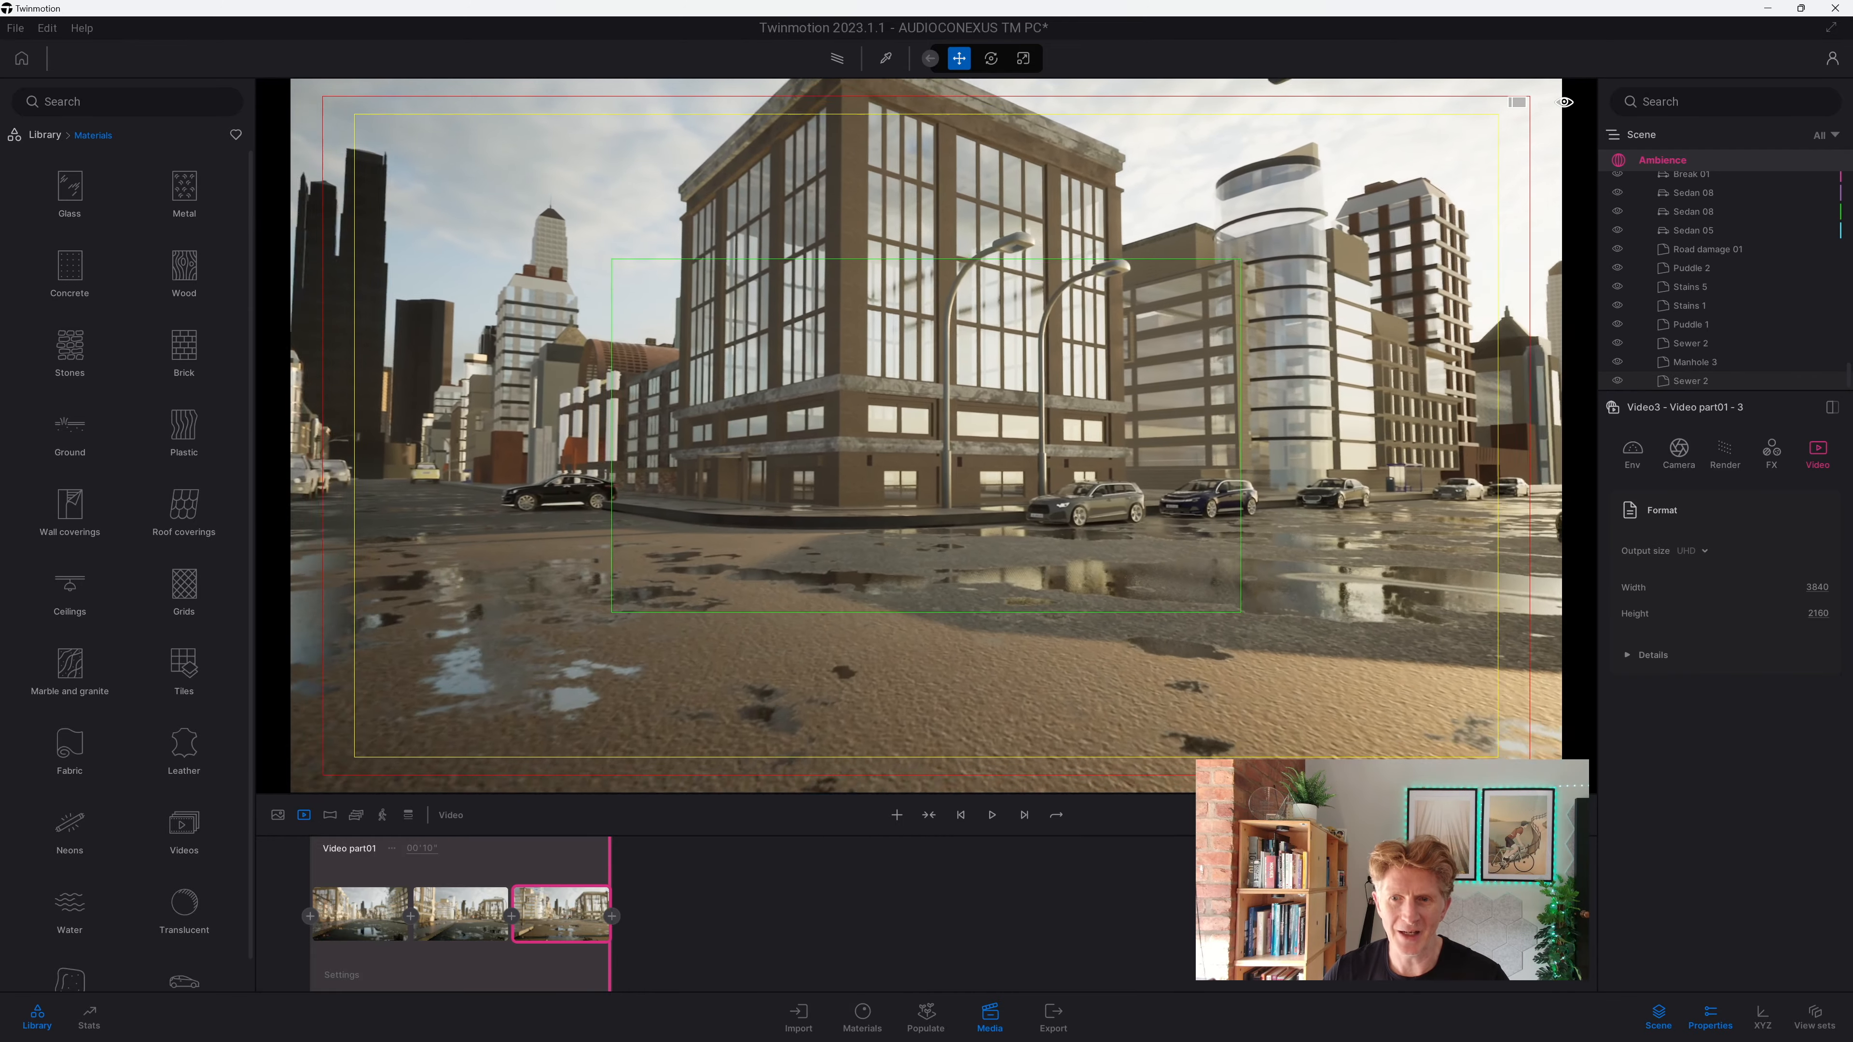
key("w")
right_click_drag(888, 501, 999, 501)
right_click_drag(939, 586, 1165, 594)
key("w")
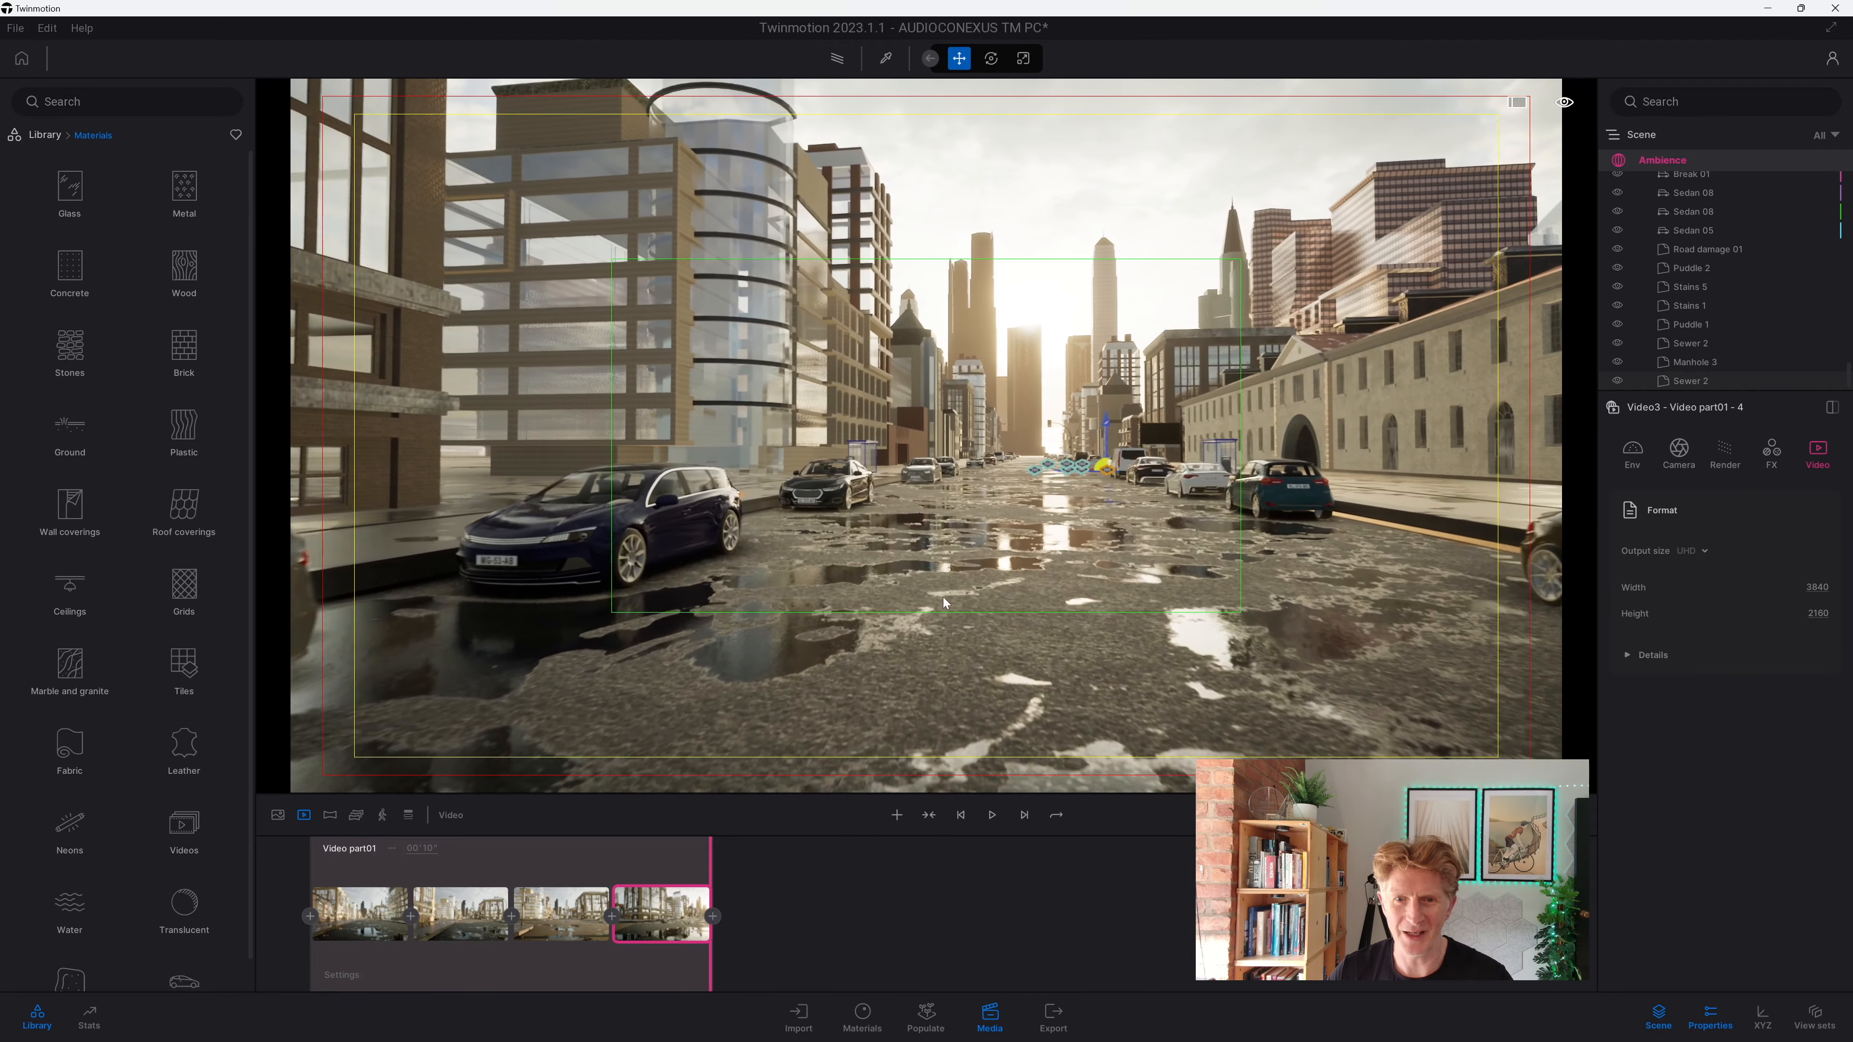
left_click(713, 915)
Step: Advance the camera along the sunlit street toward the bus shelters, adding the third video's sixth and seventh keyframes
key("w")
right_click_drag(949, 540, 909, 572)
key("w")
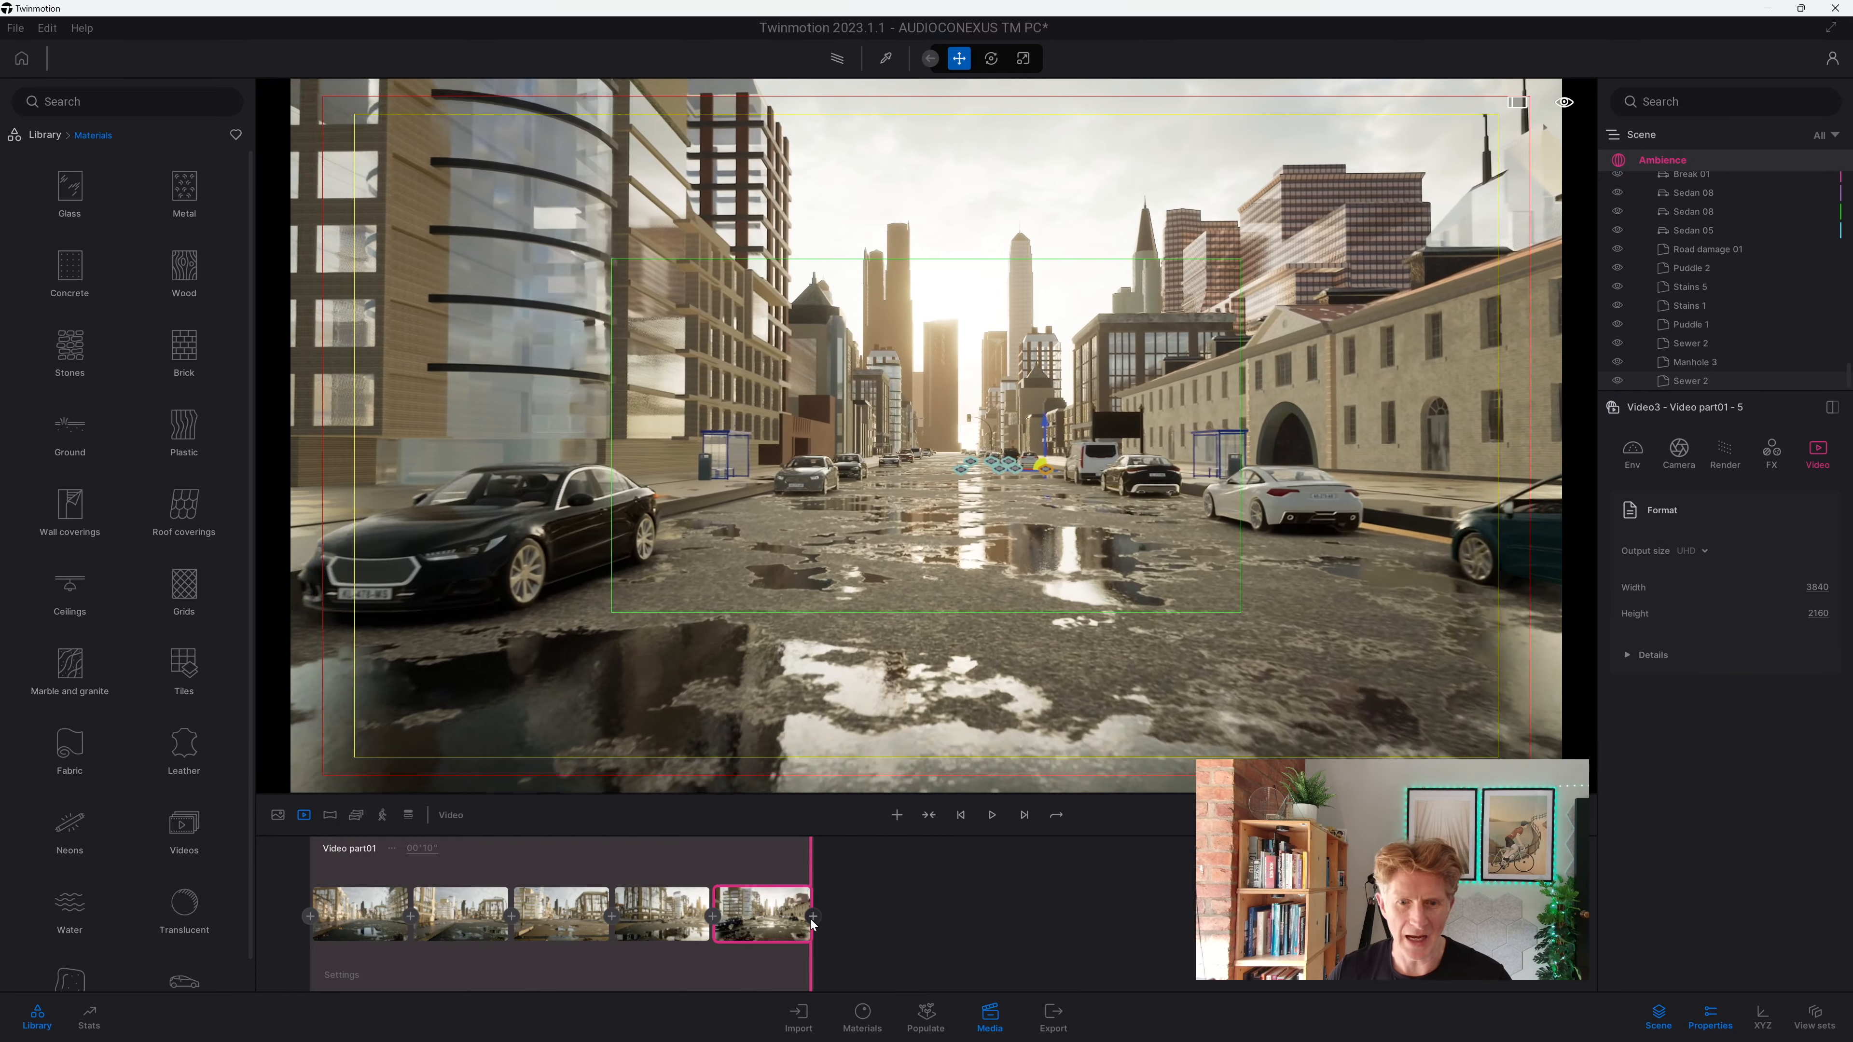
key("w")
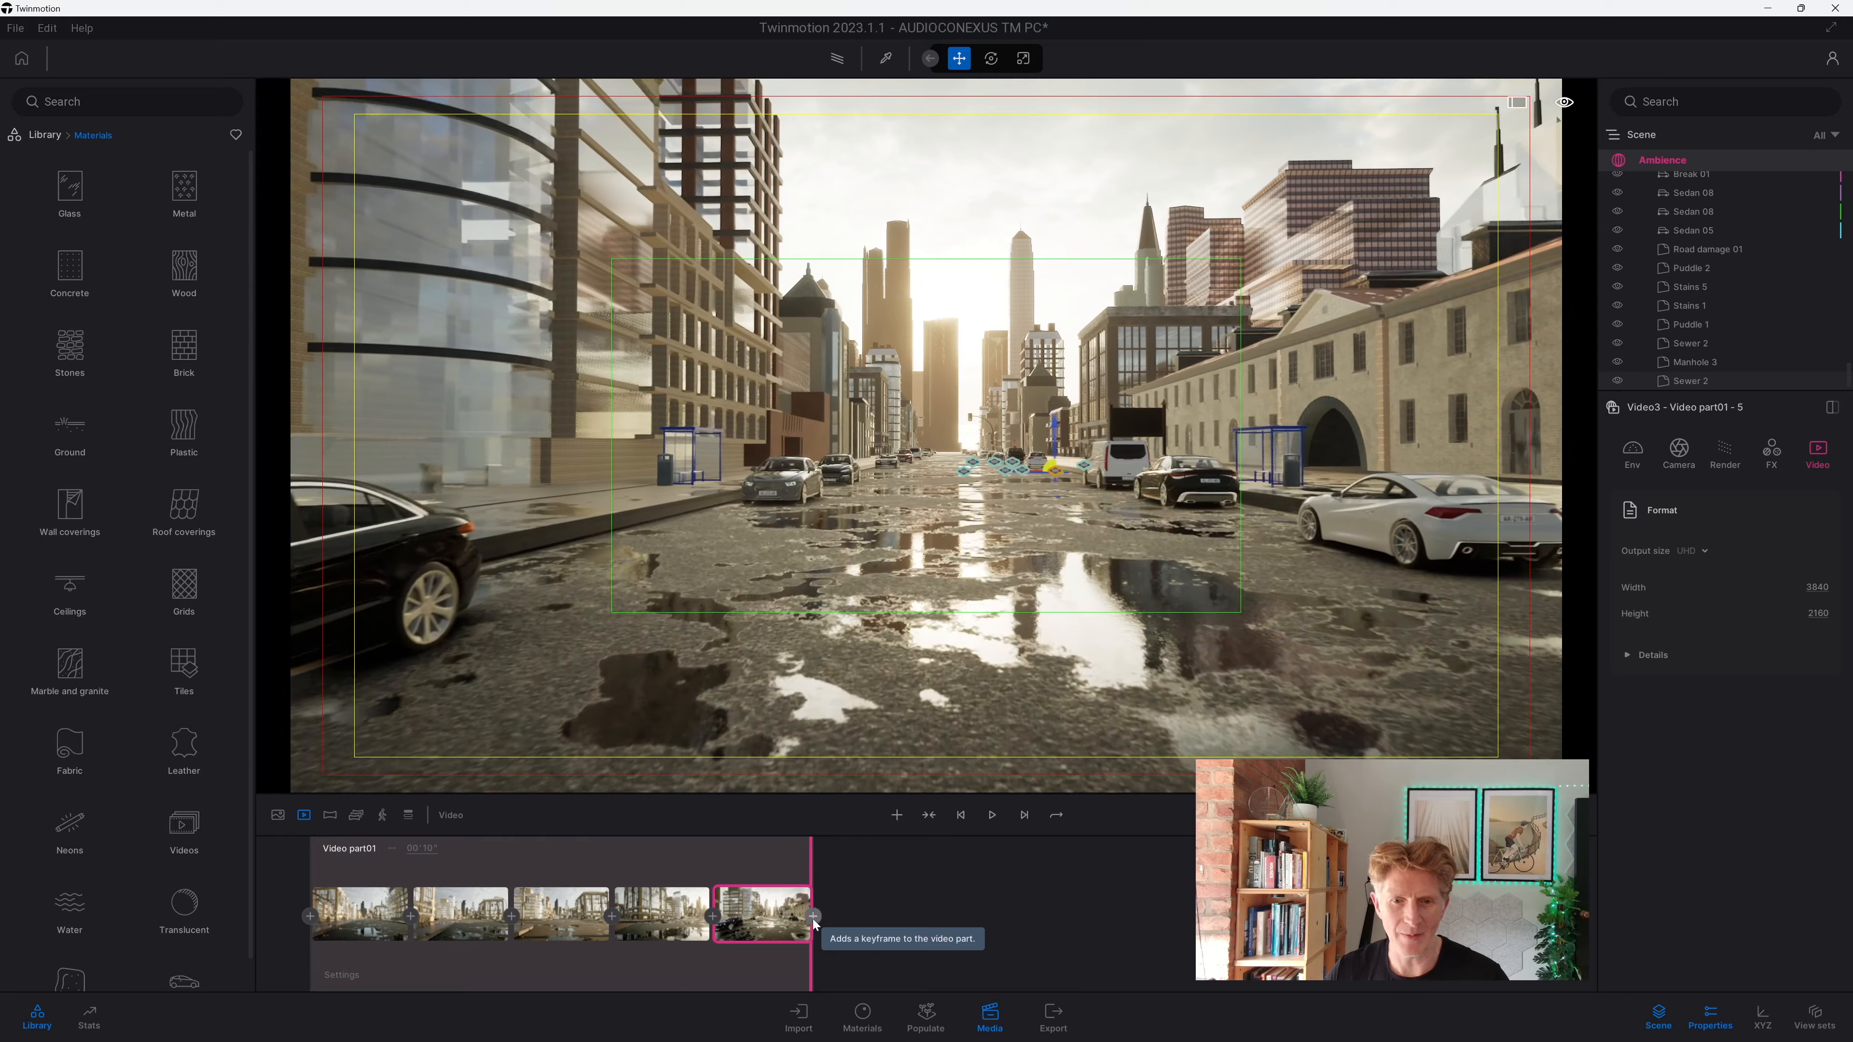
key("w")
left_click(814, 917)
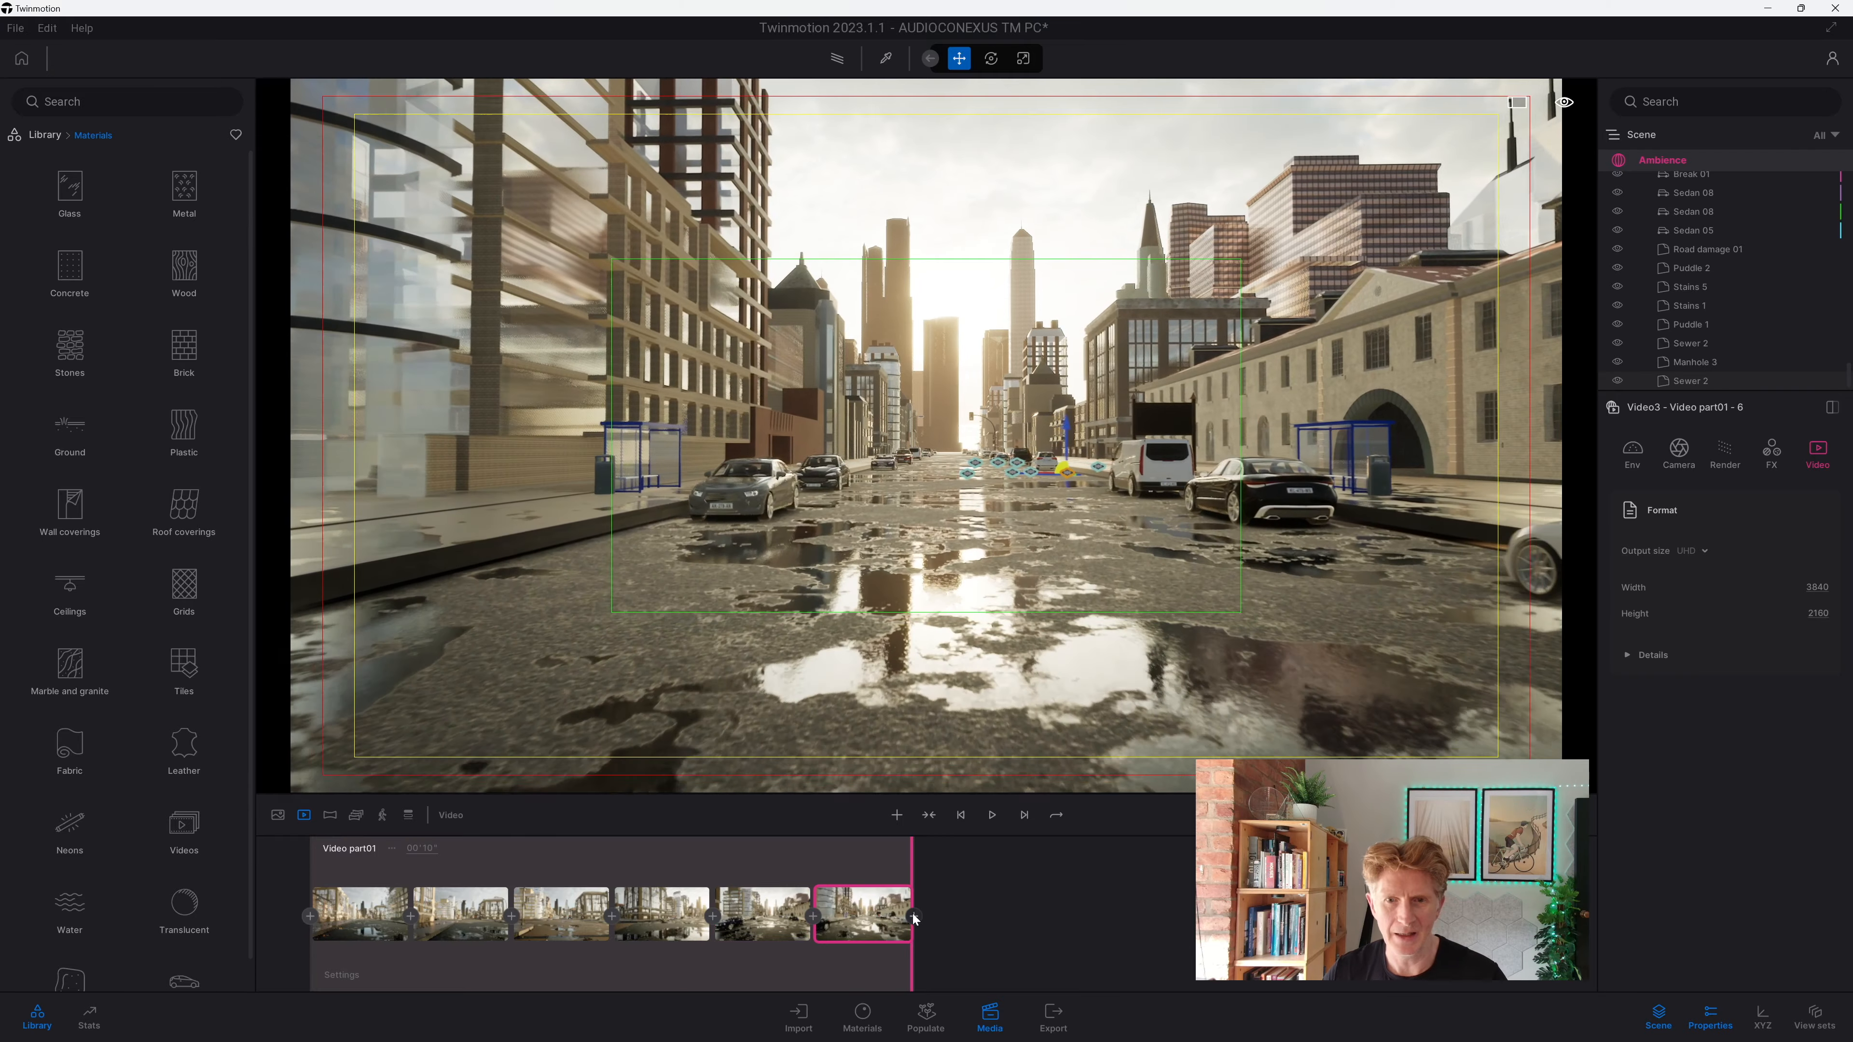
key("w")
left_click(914, 917)
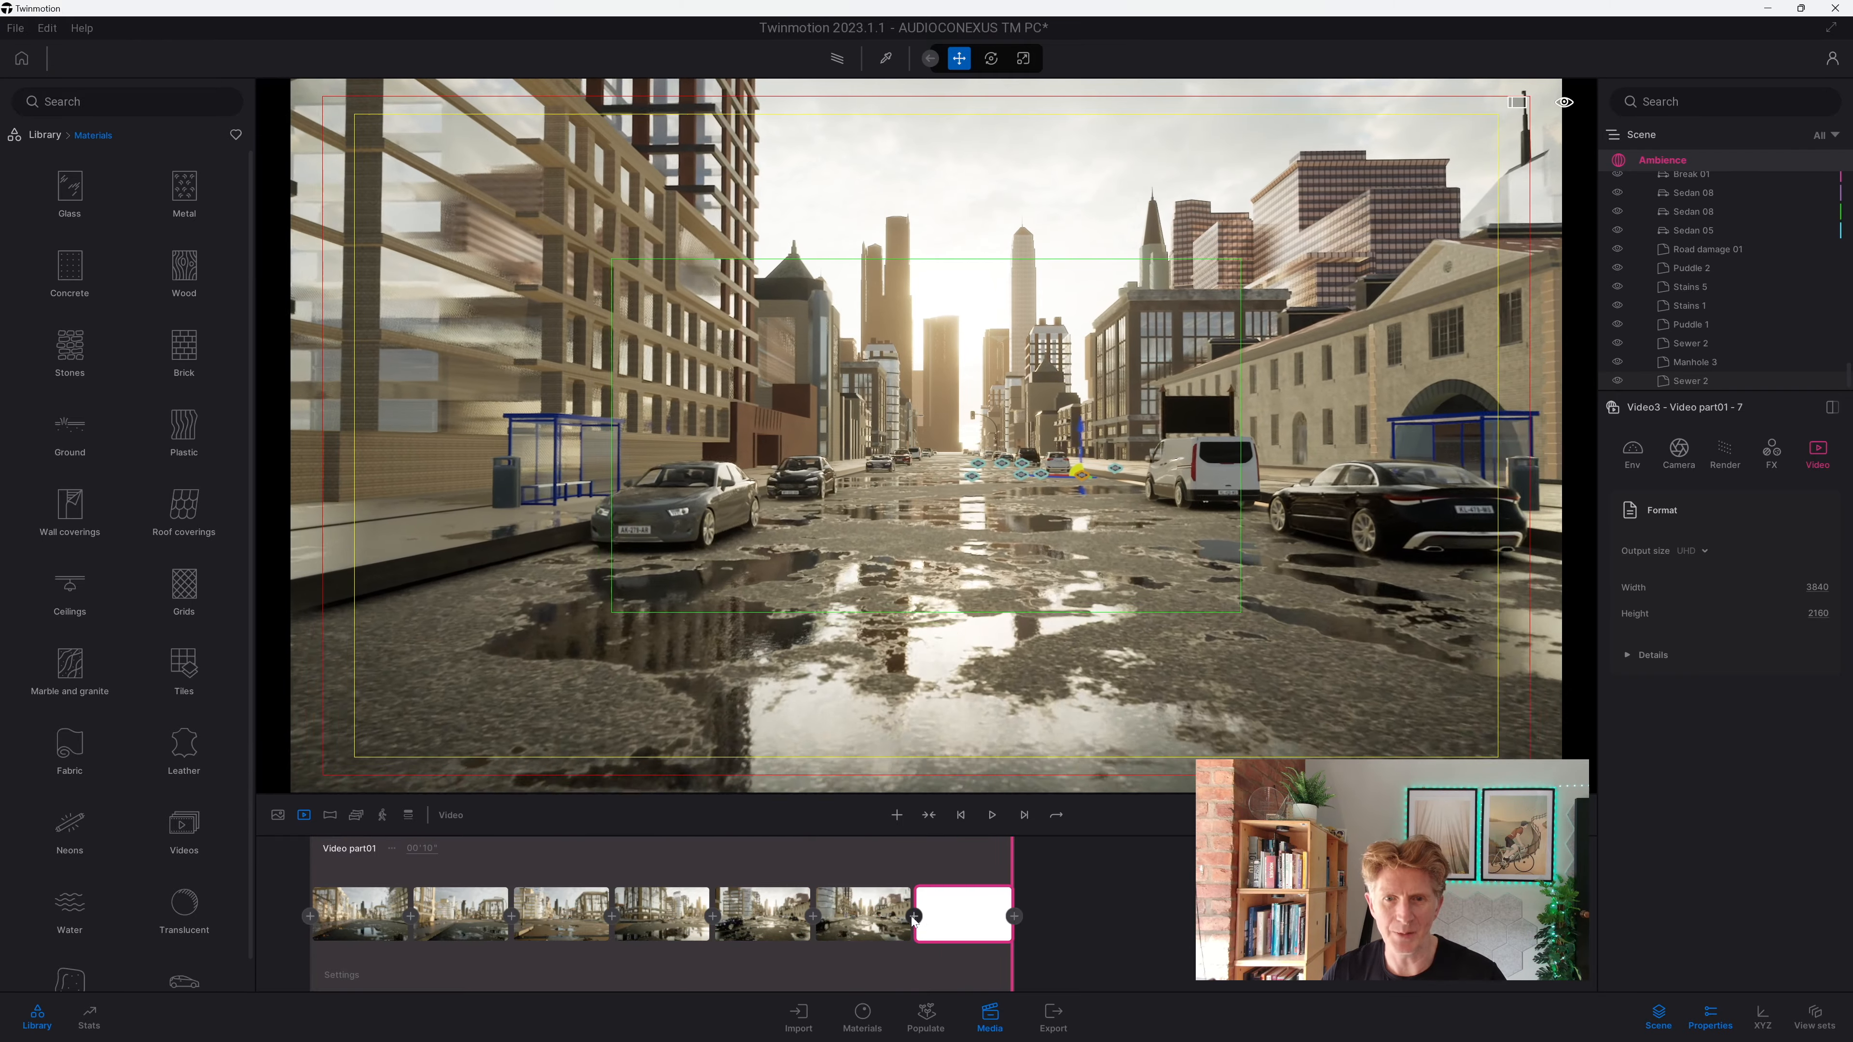
Step: Continue the camera past the parked van and billboard, adding the third video's eighth and ninth keyframes
key("w")
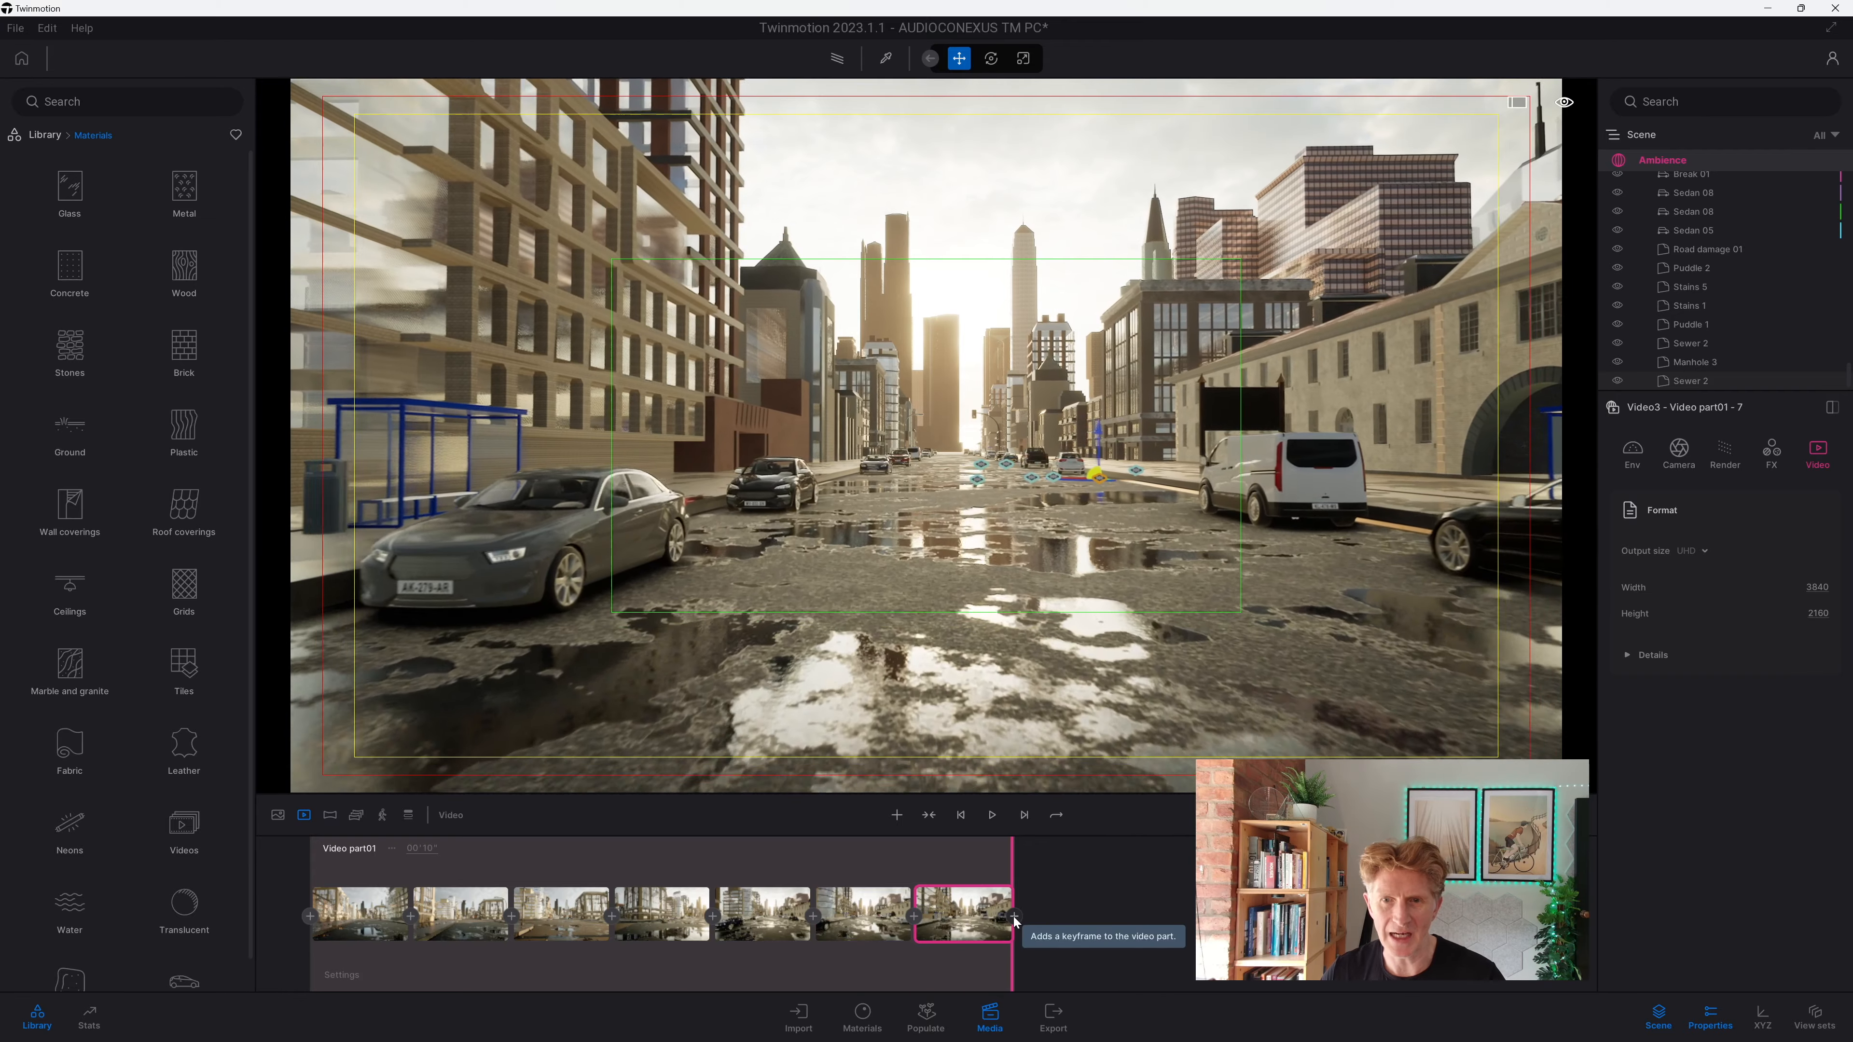
key("w")
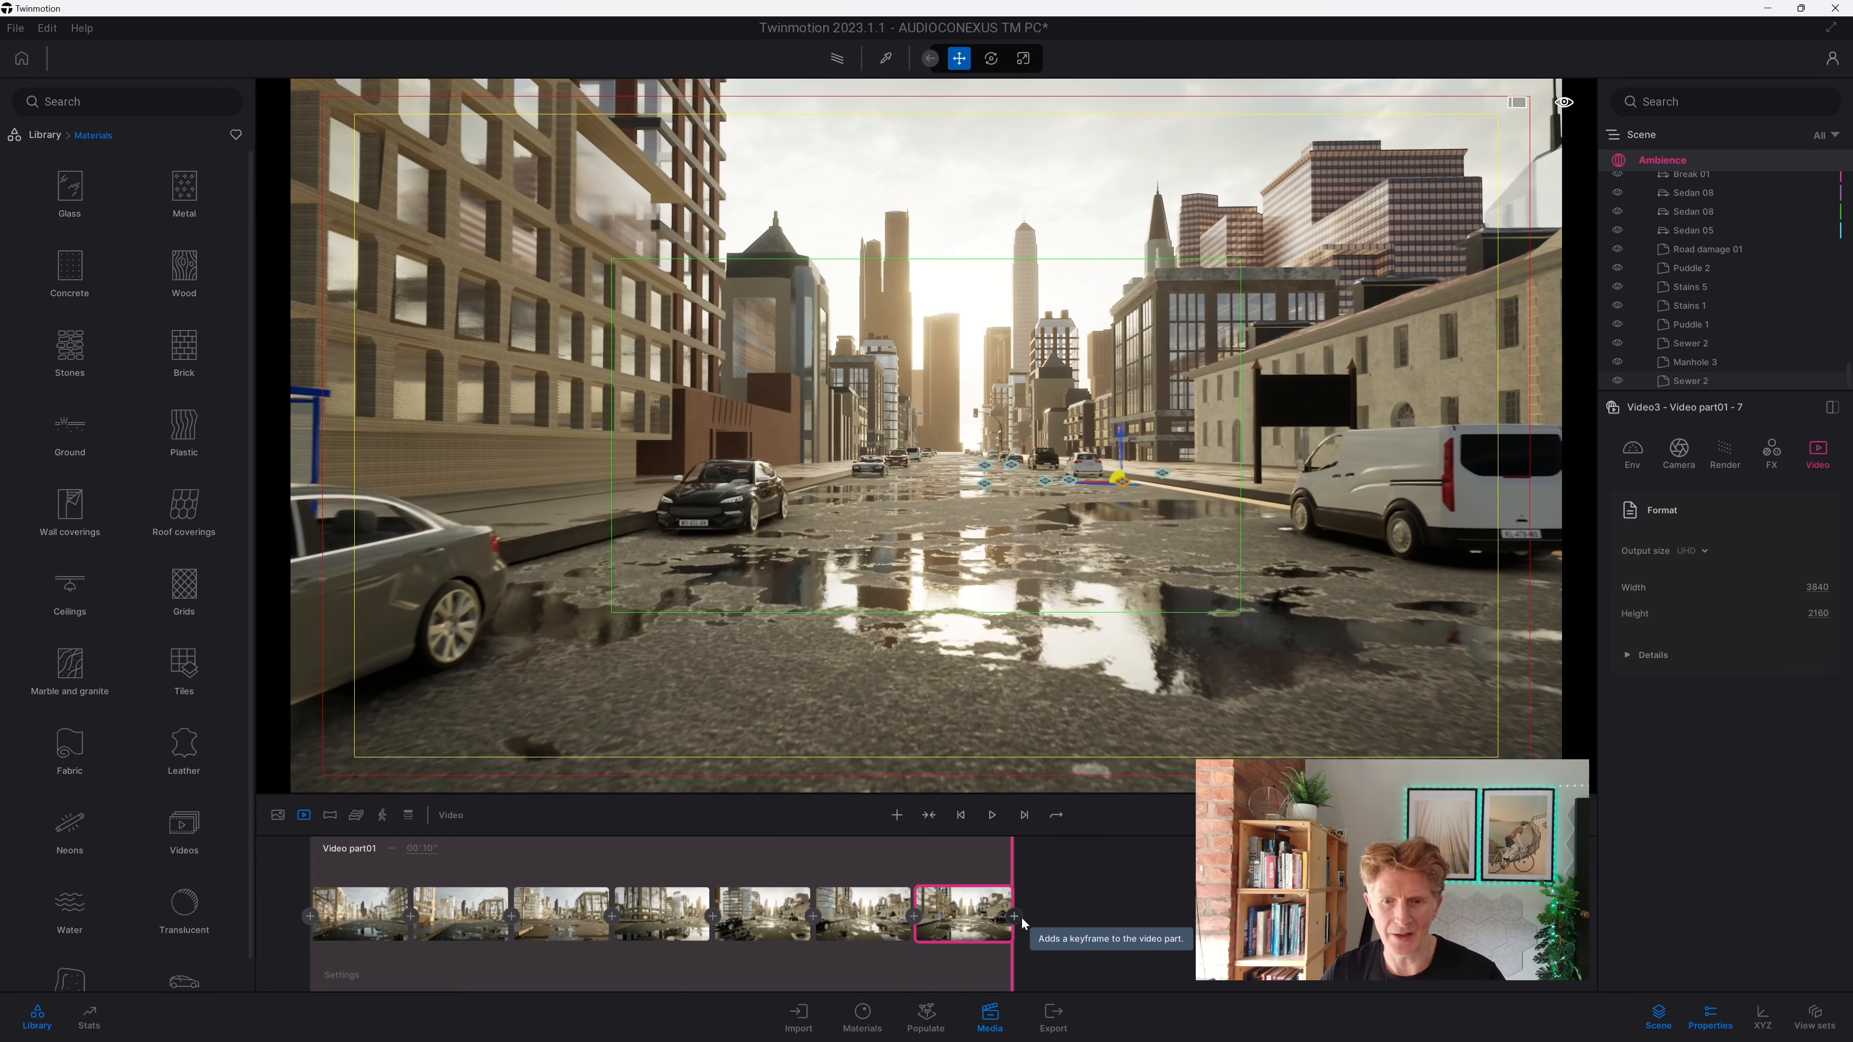
key("w")
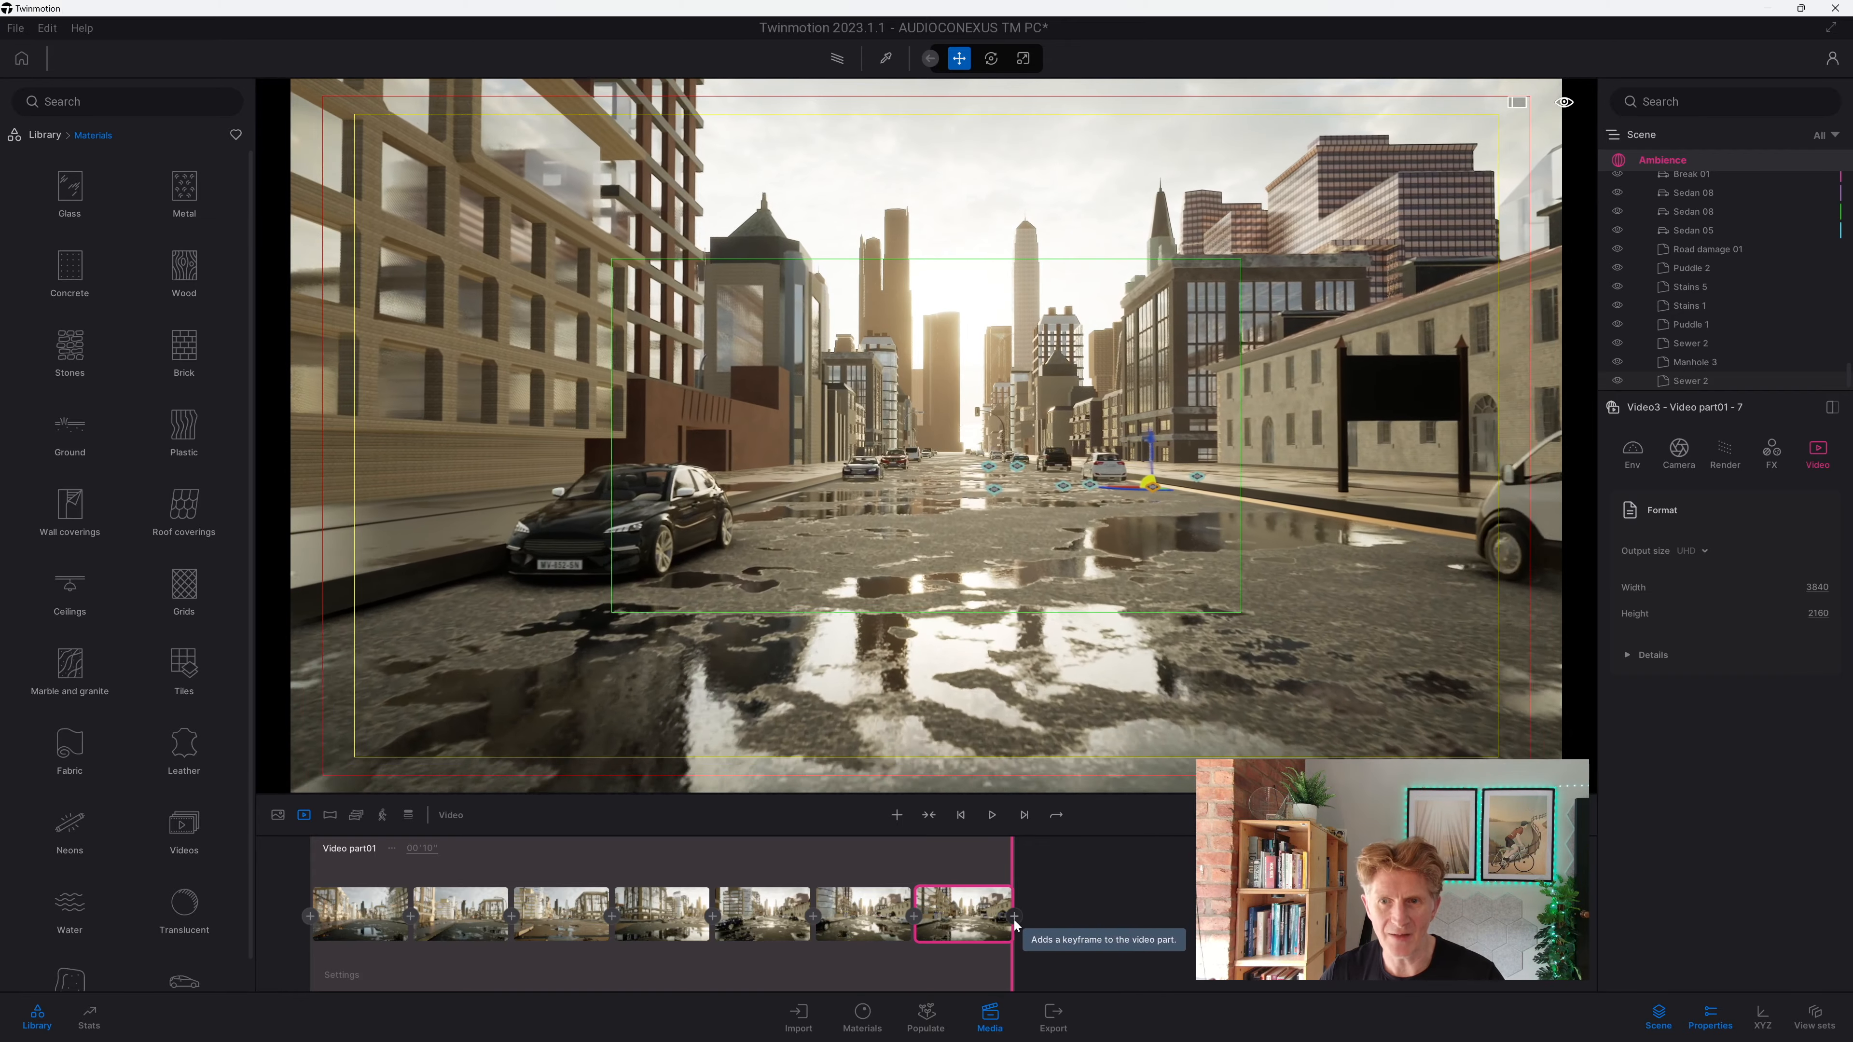
key("w")
left_click(1014, 916)
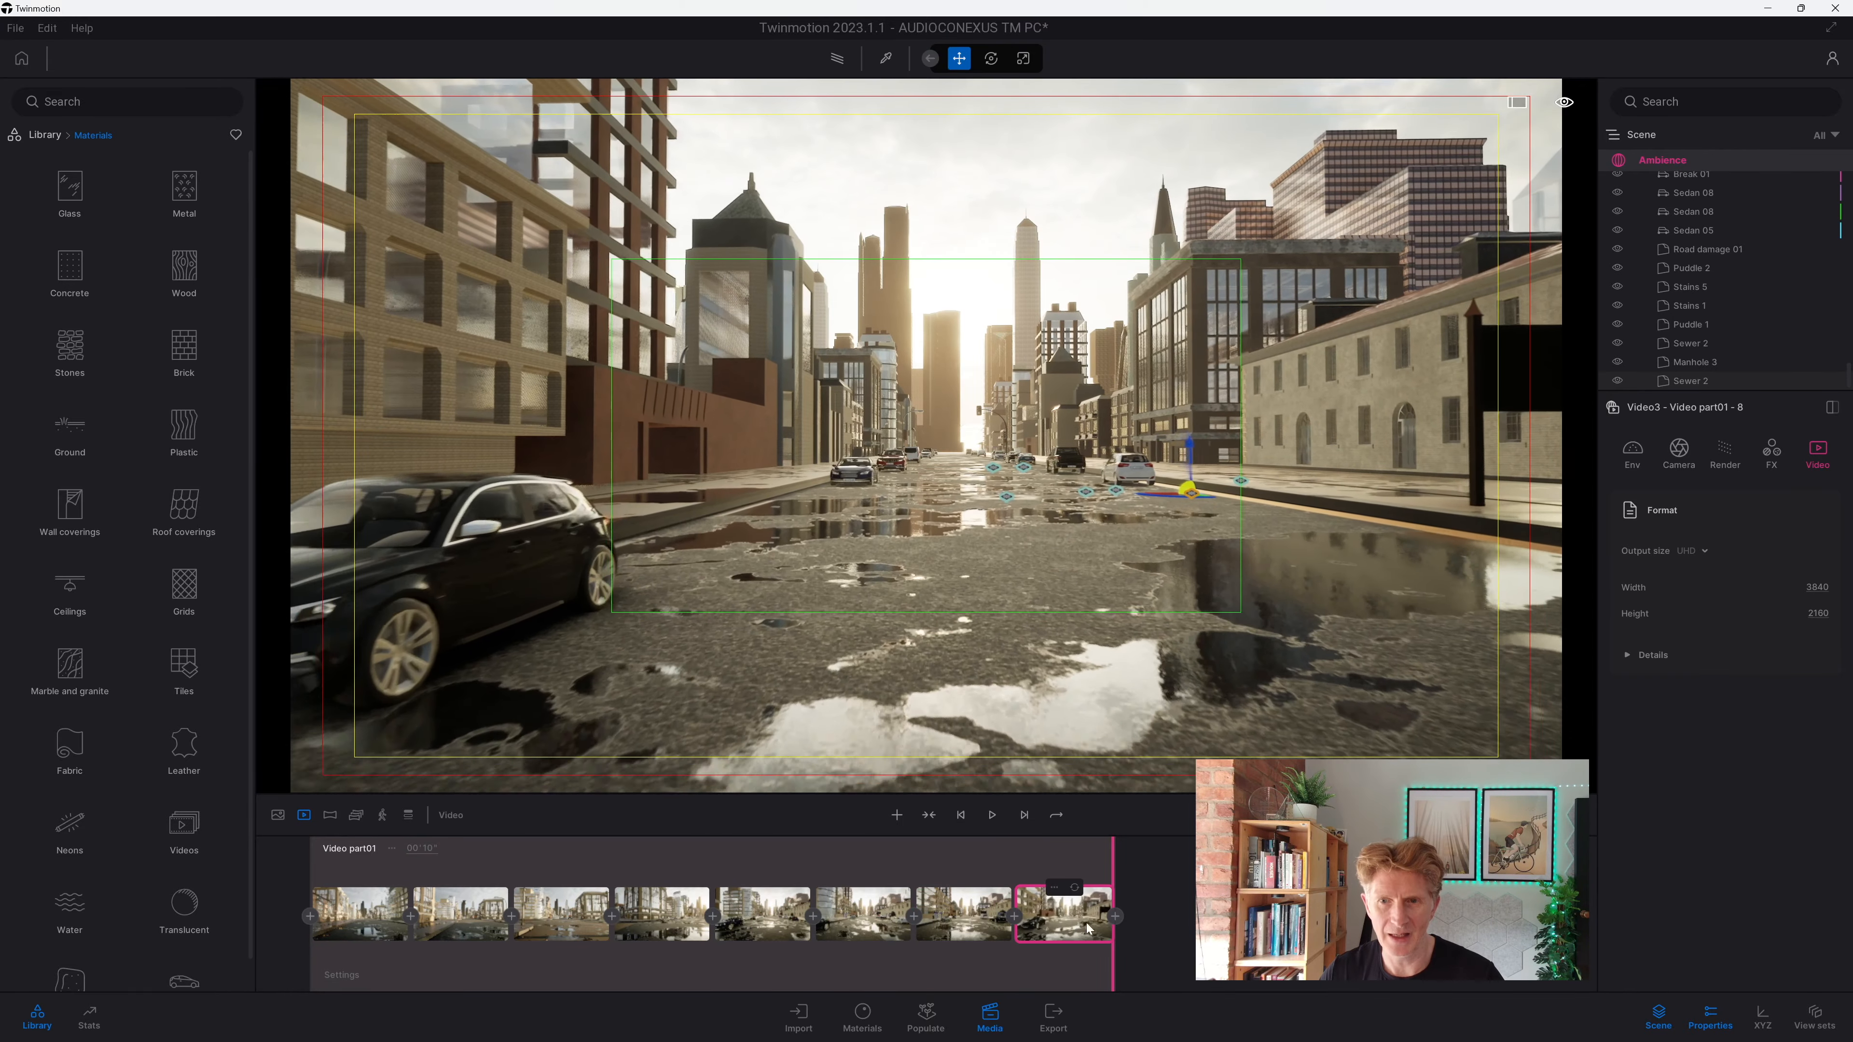
key("w")
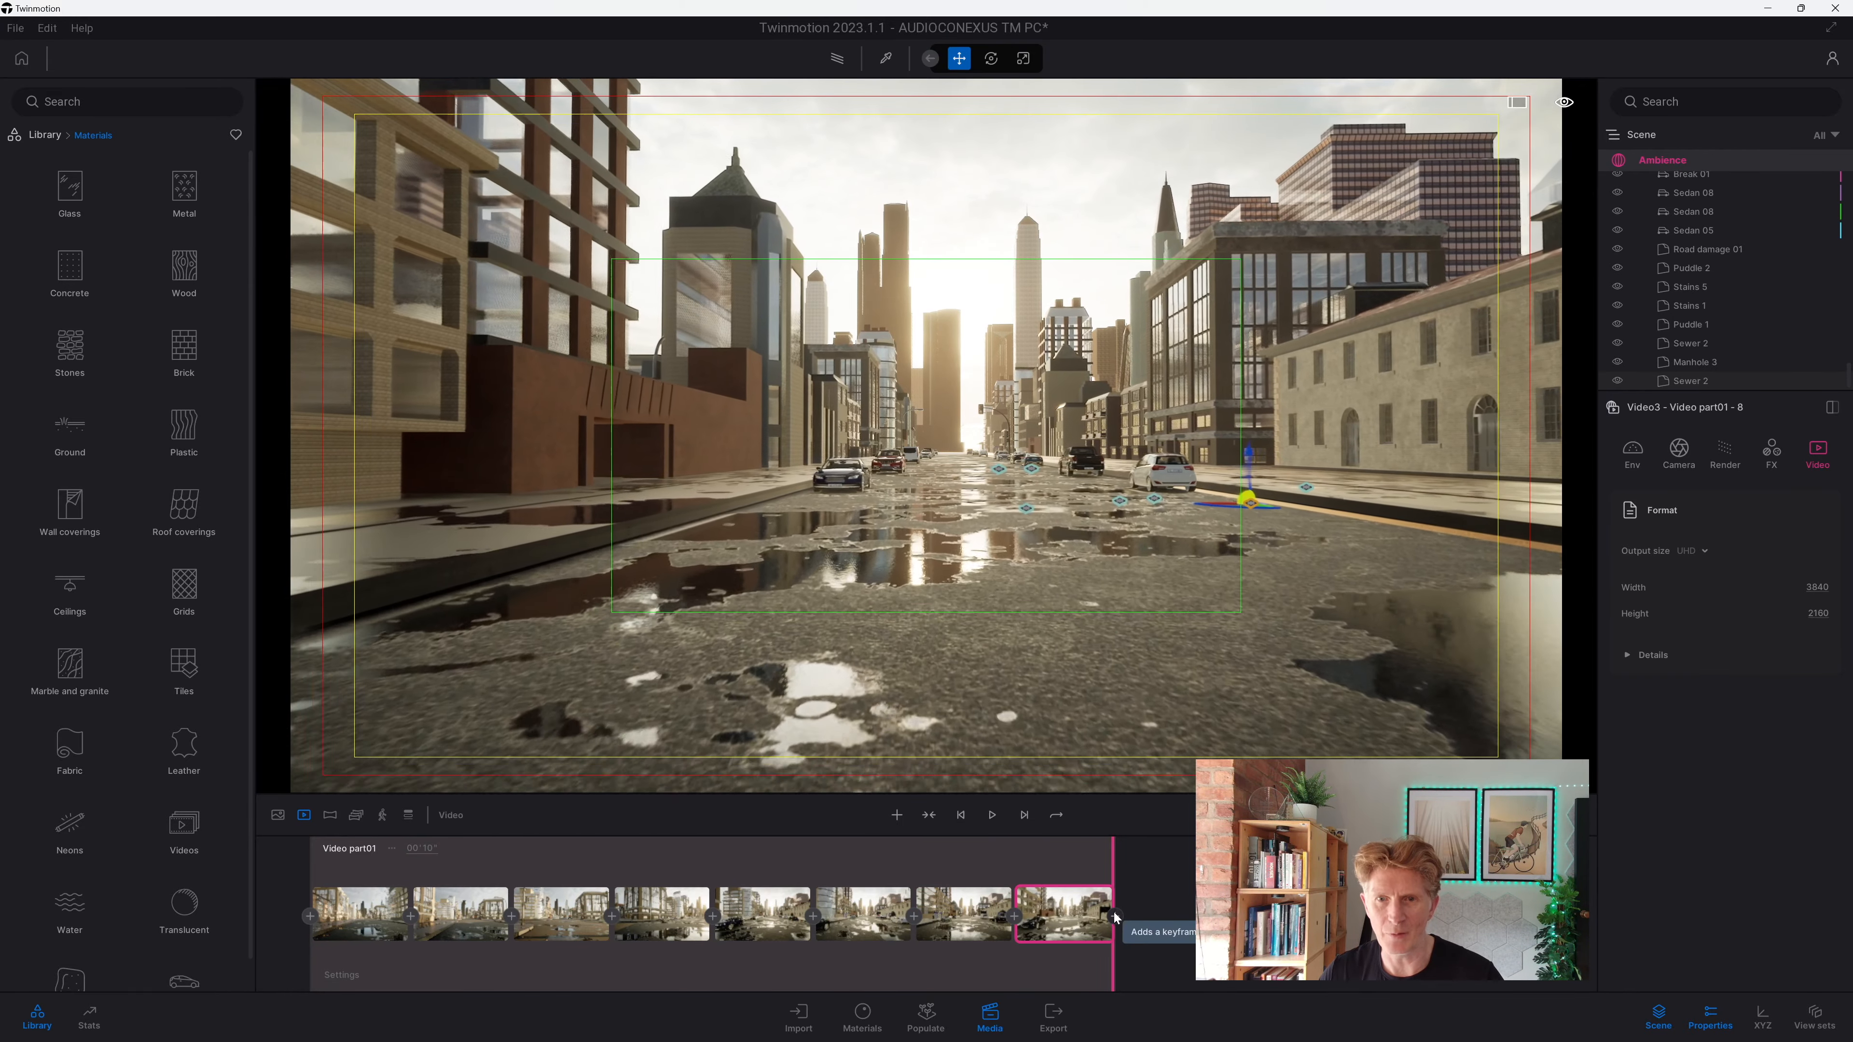
key("w")
left_click(1114, 917)
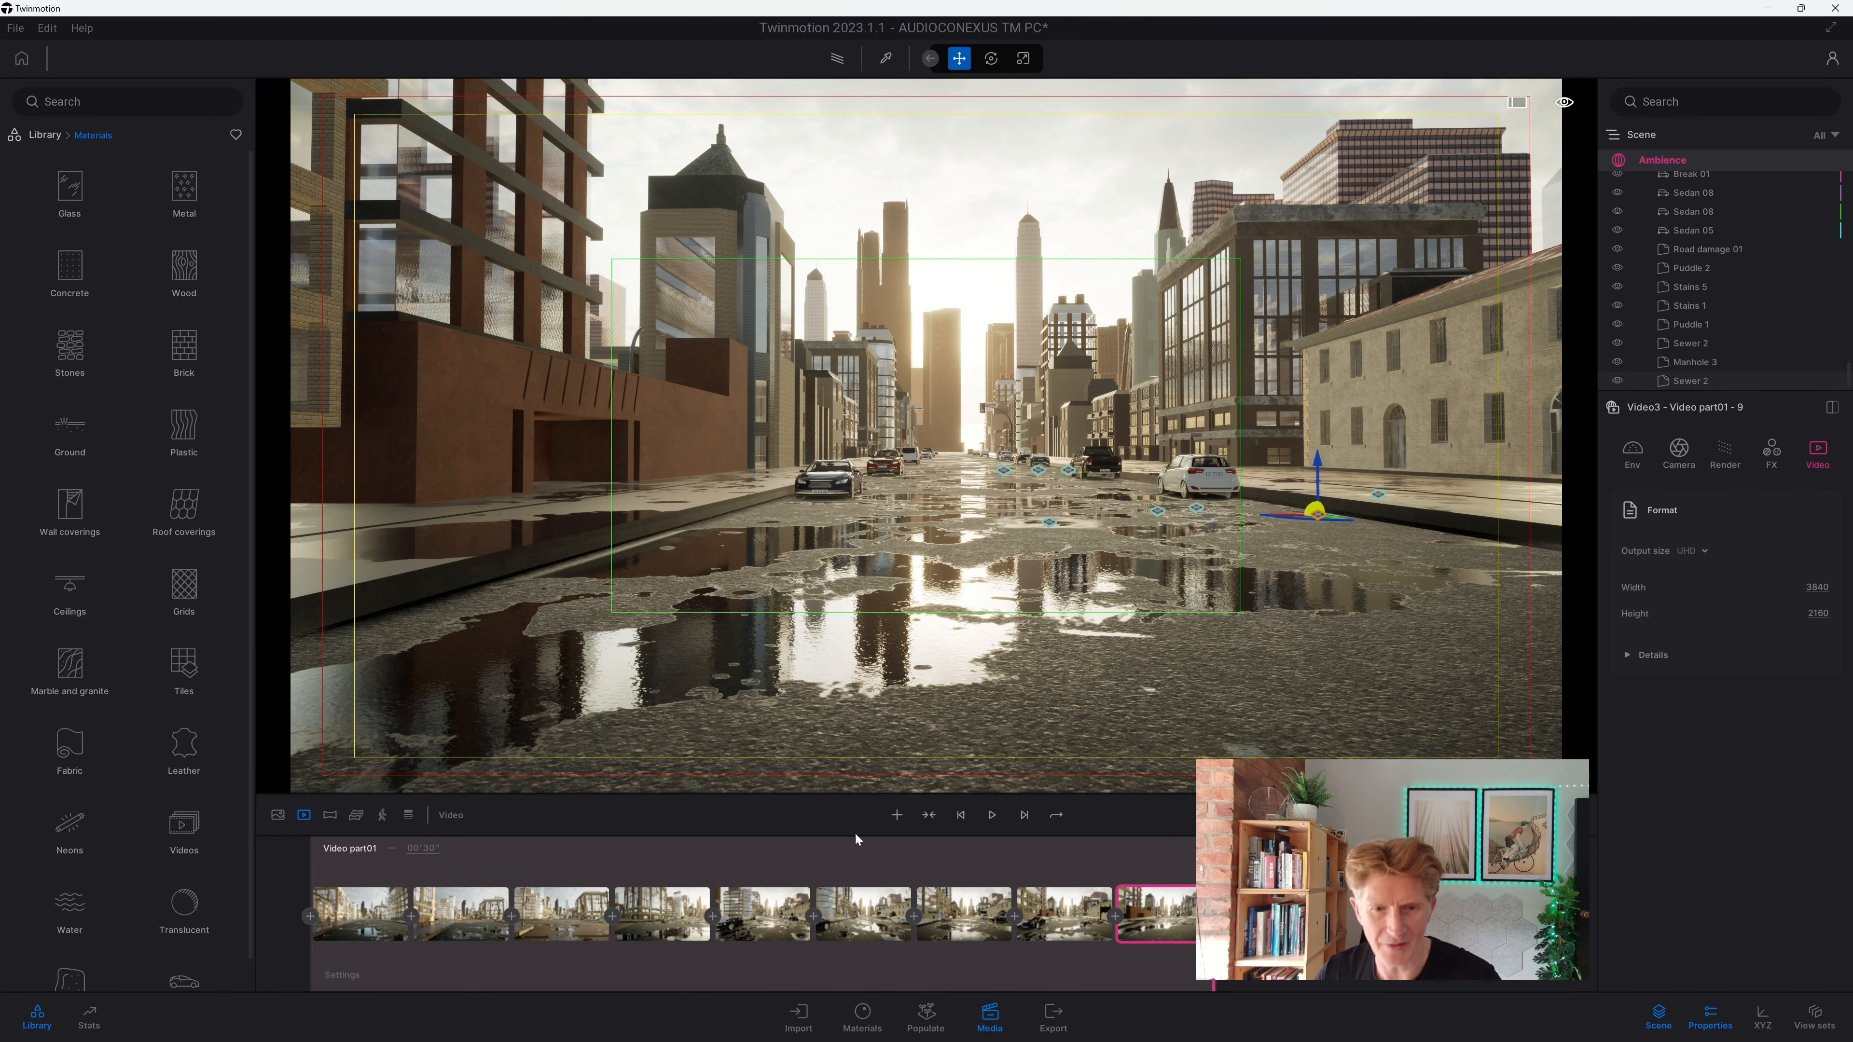
Step: Play back the third video from its beginning to review the camera movement toward the junction
left_click(960, 815)
left_click(992, 815)
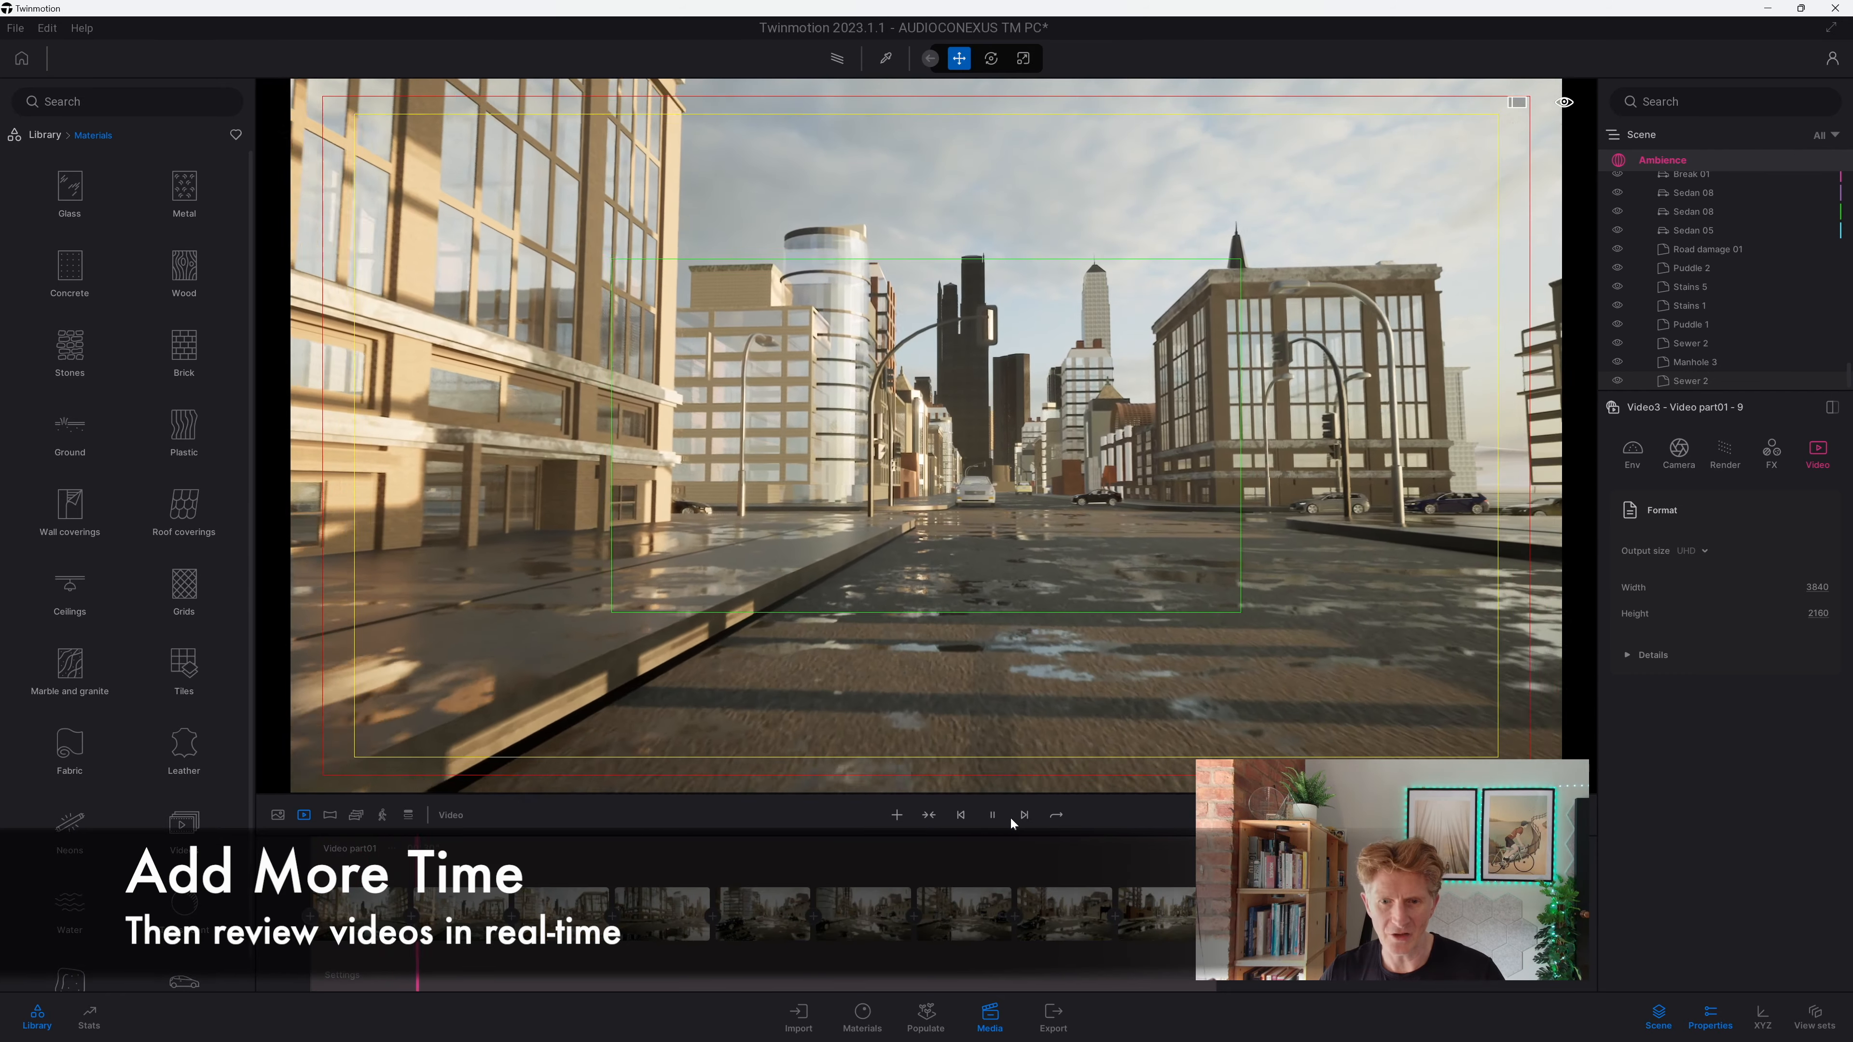
left_click(992, 815)
Step: Disable the safe area overlays in the camera settings of the whole third video part
left_click(342, 974)
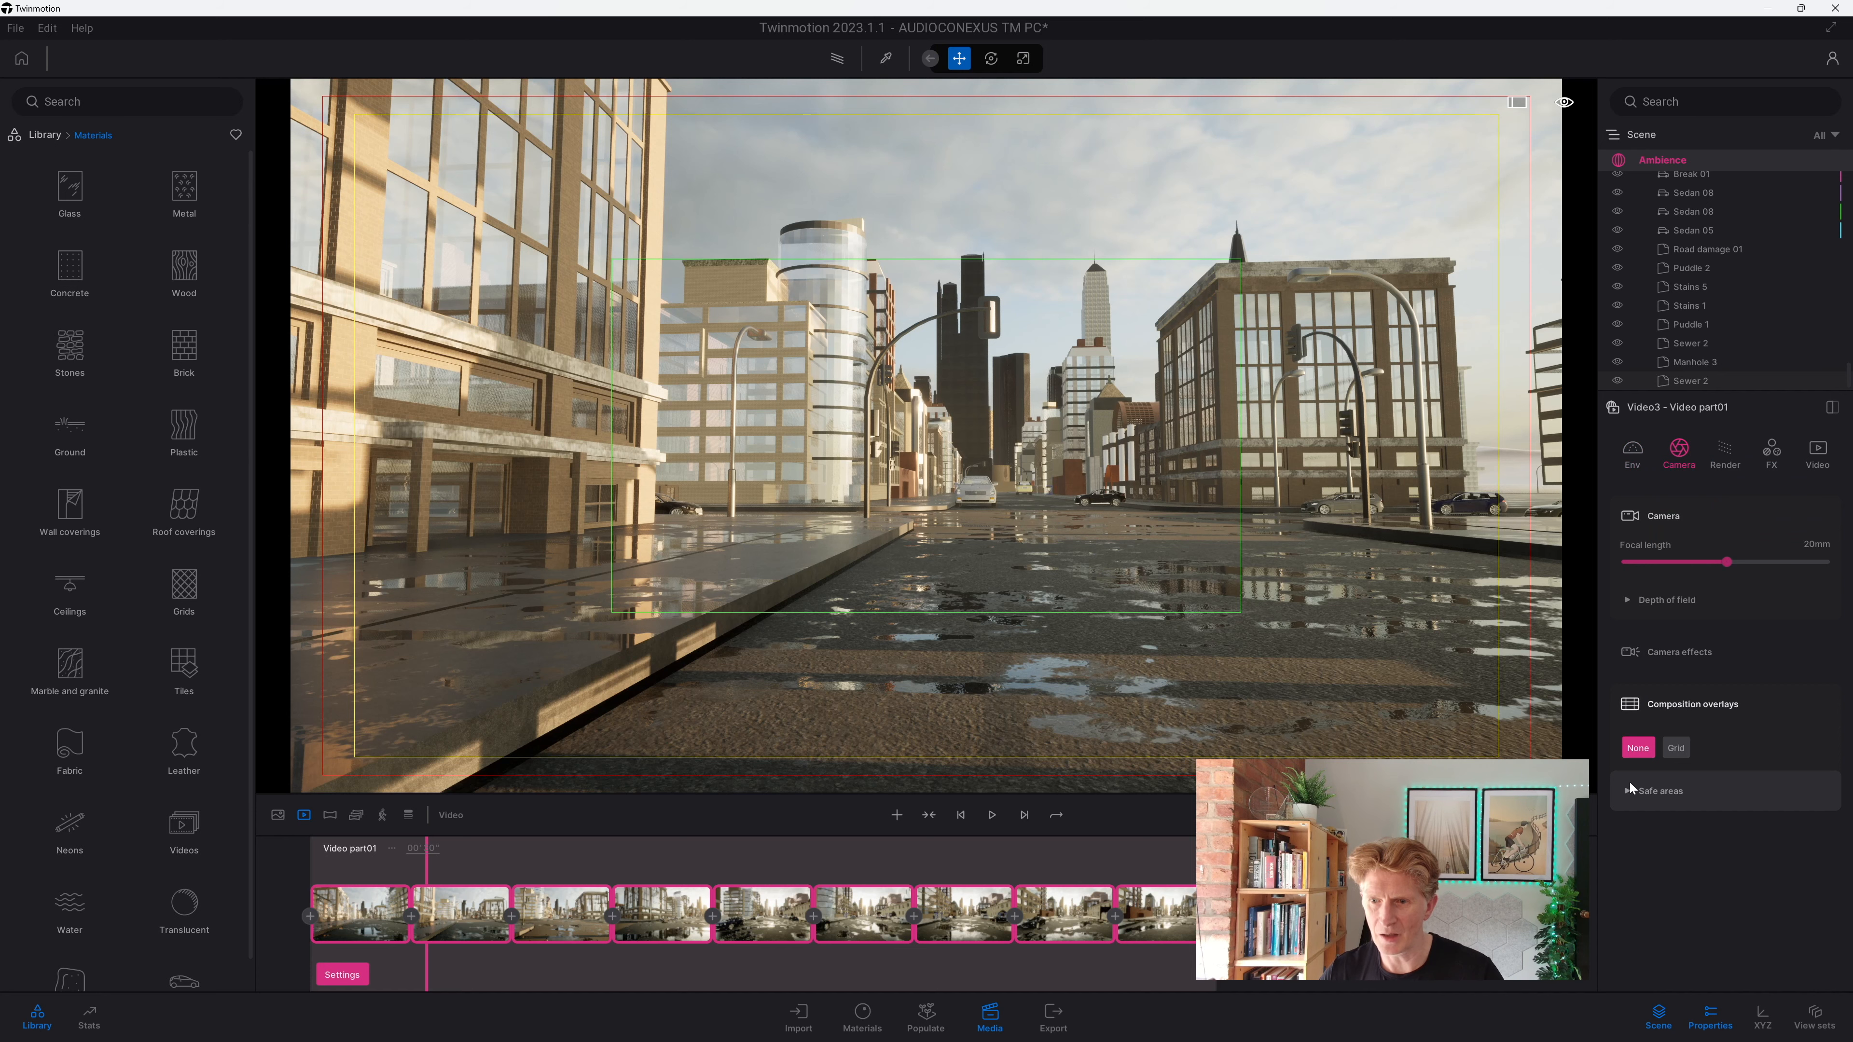
left_click(1628, 794)
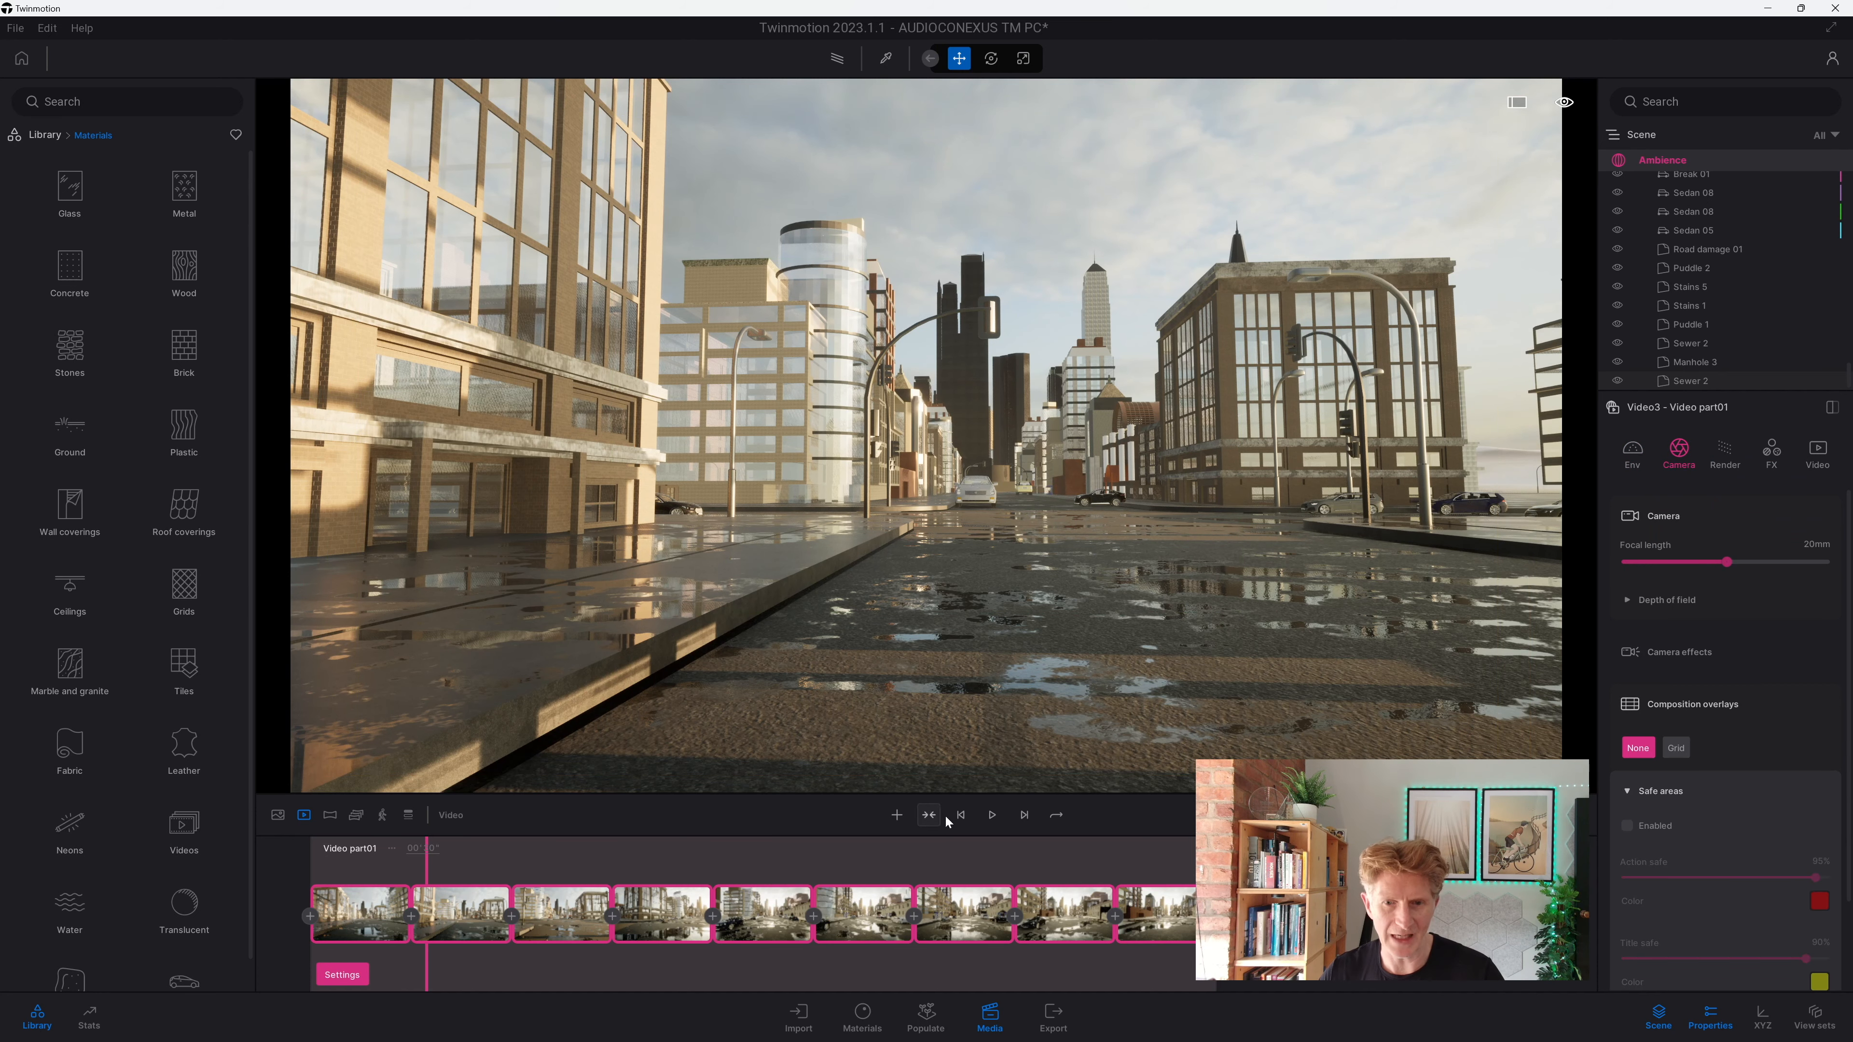
Step: Replay the third video from its first keyframe with the overlays turned off
left_click(960, 815)
left_click(992, 815)
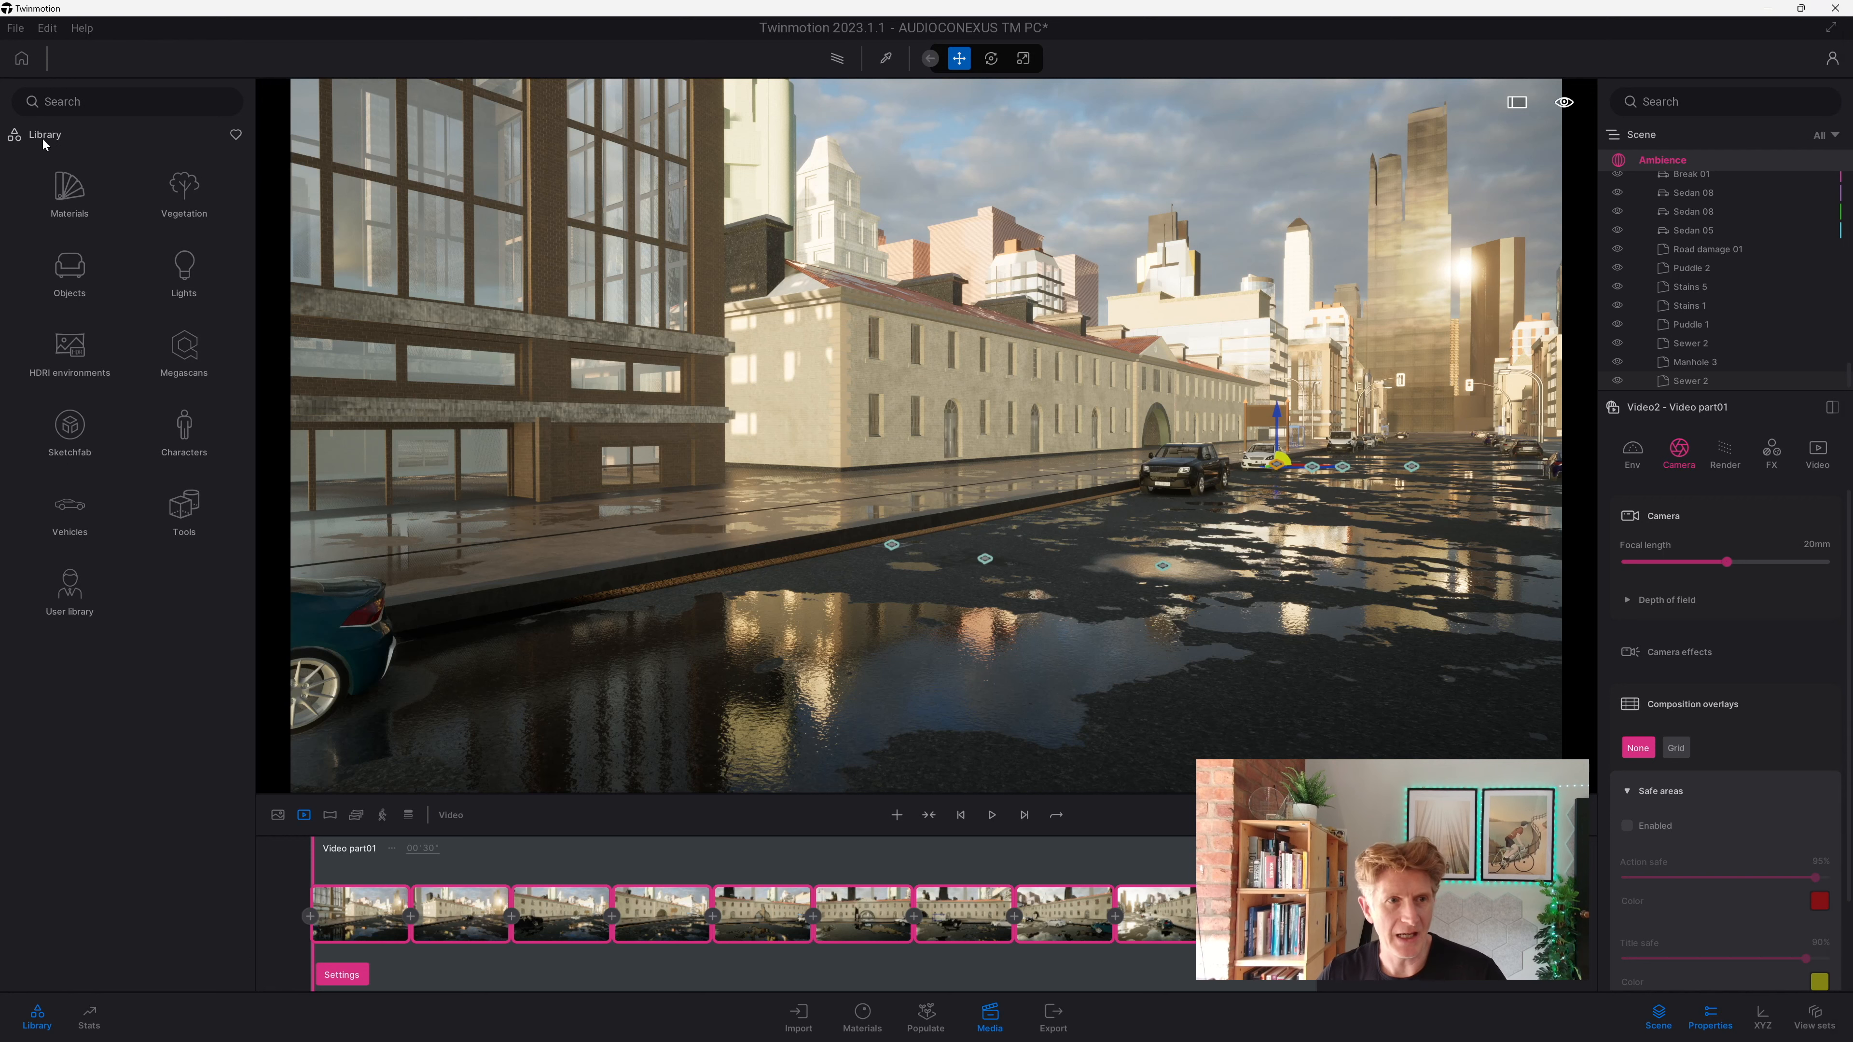
Step: Place a Taxi marking decal from the Decals library on the wet road, aligned beside the kerb ahead of the blue car
left_click(67, 269)
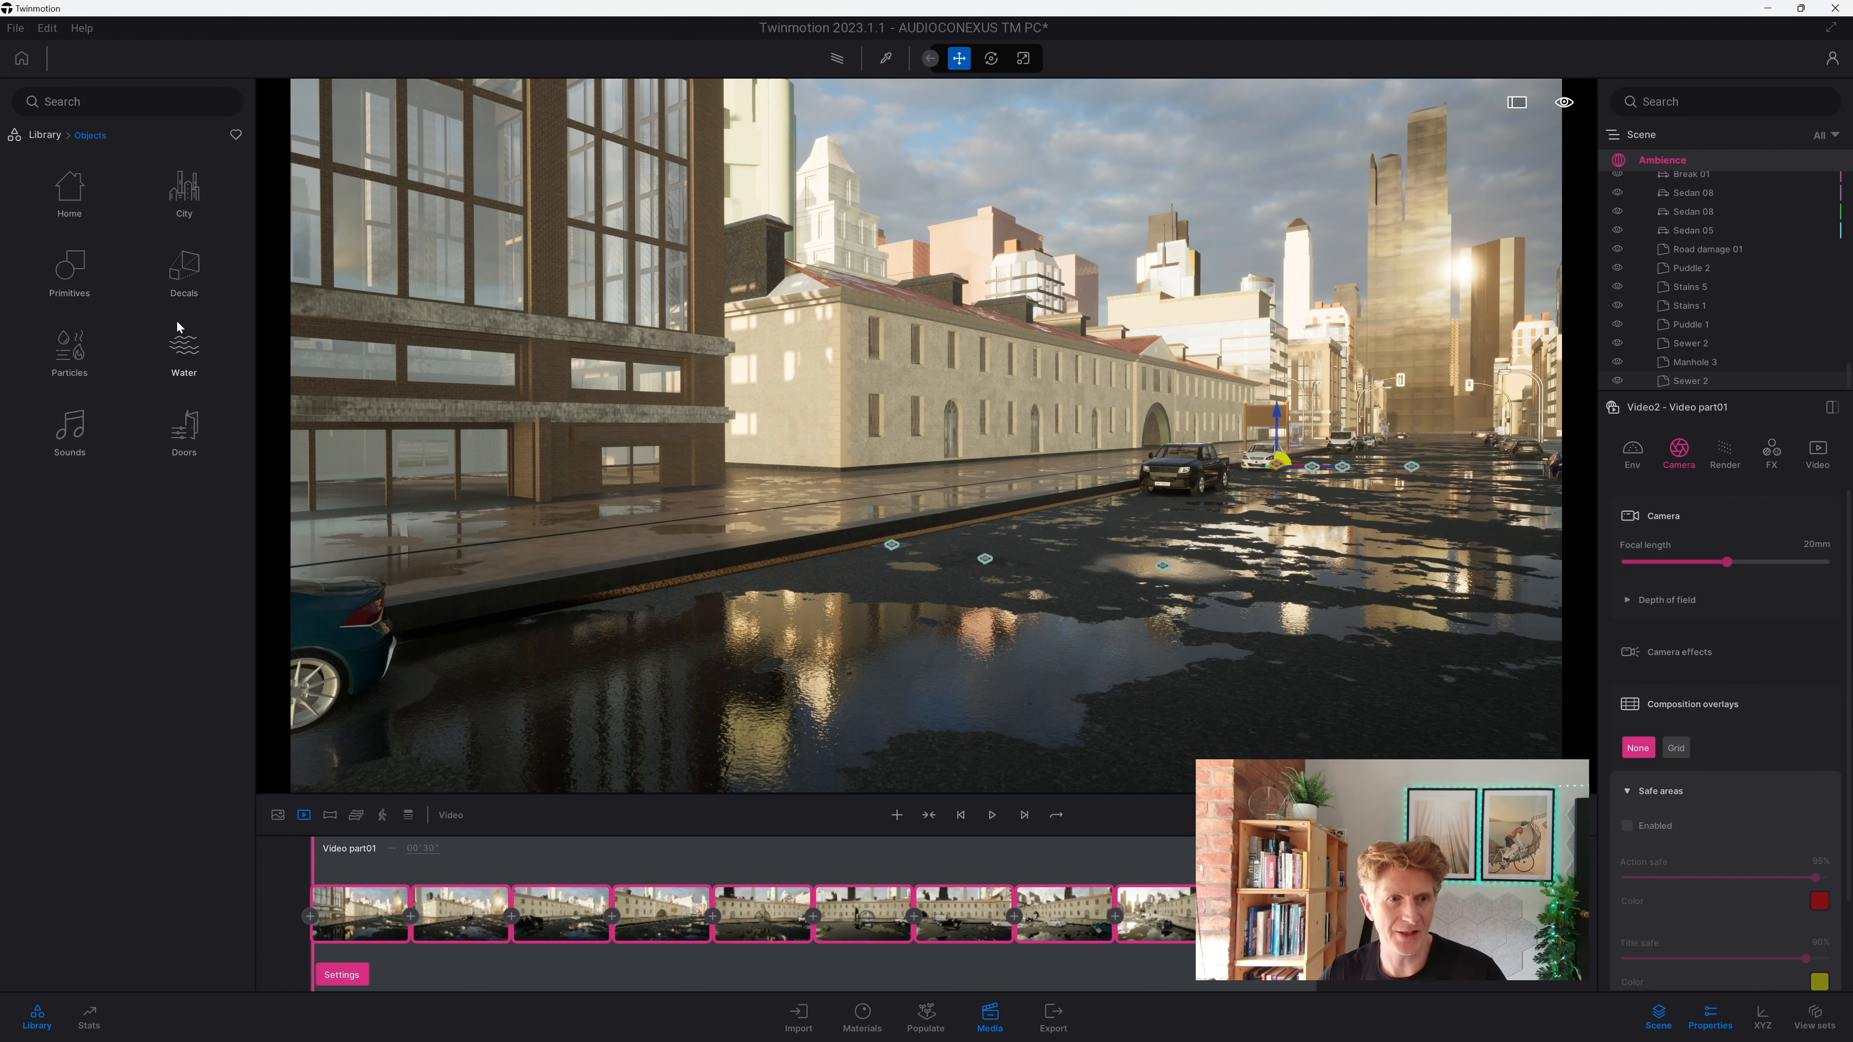
left_click(183, 279)
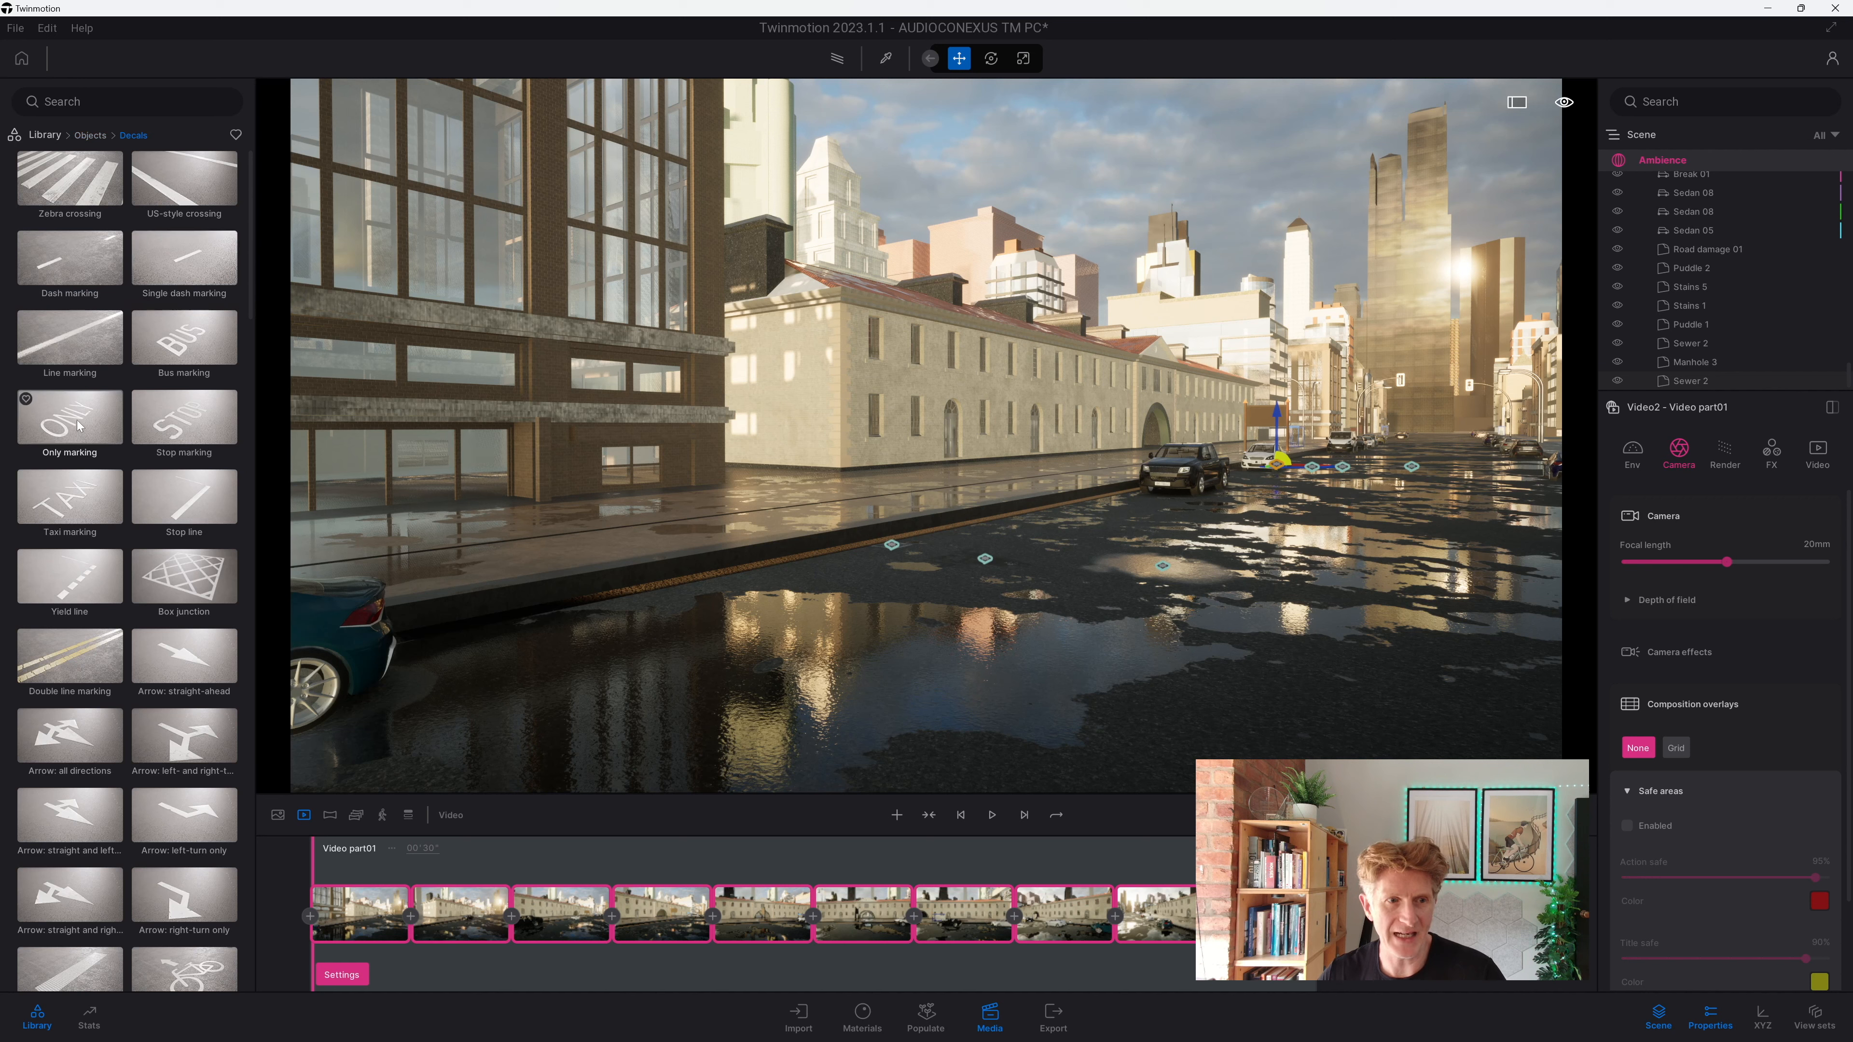
left_click_drag(65, 511, 672, 613)
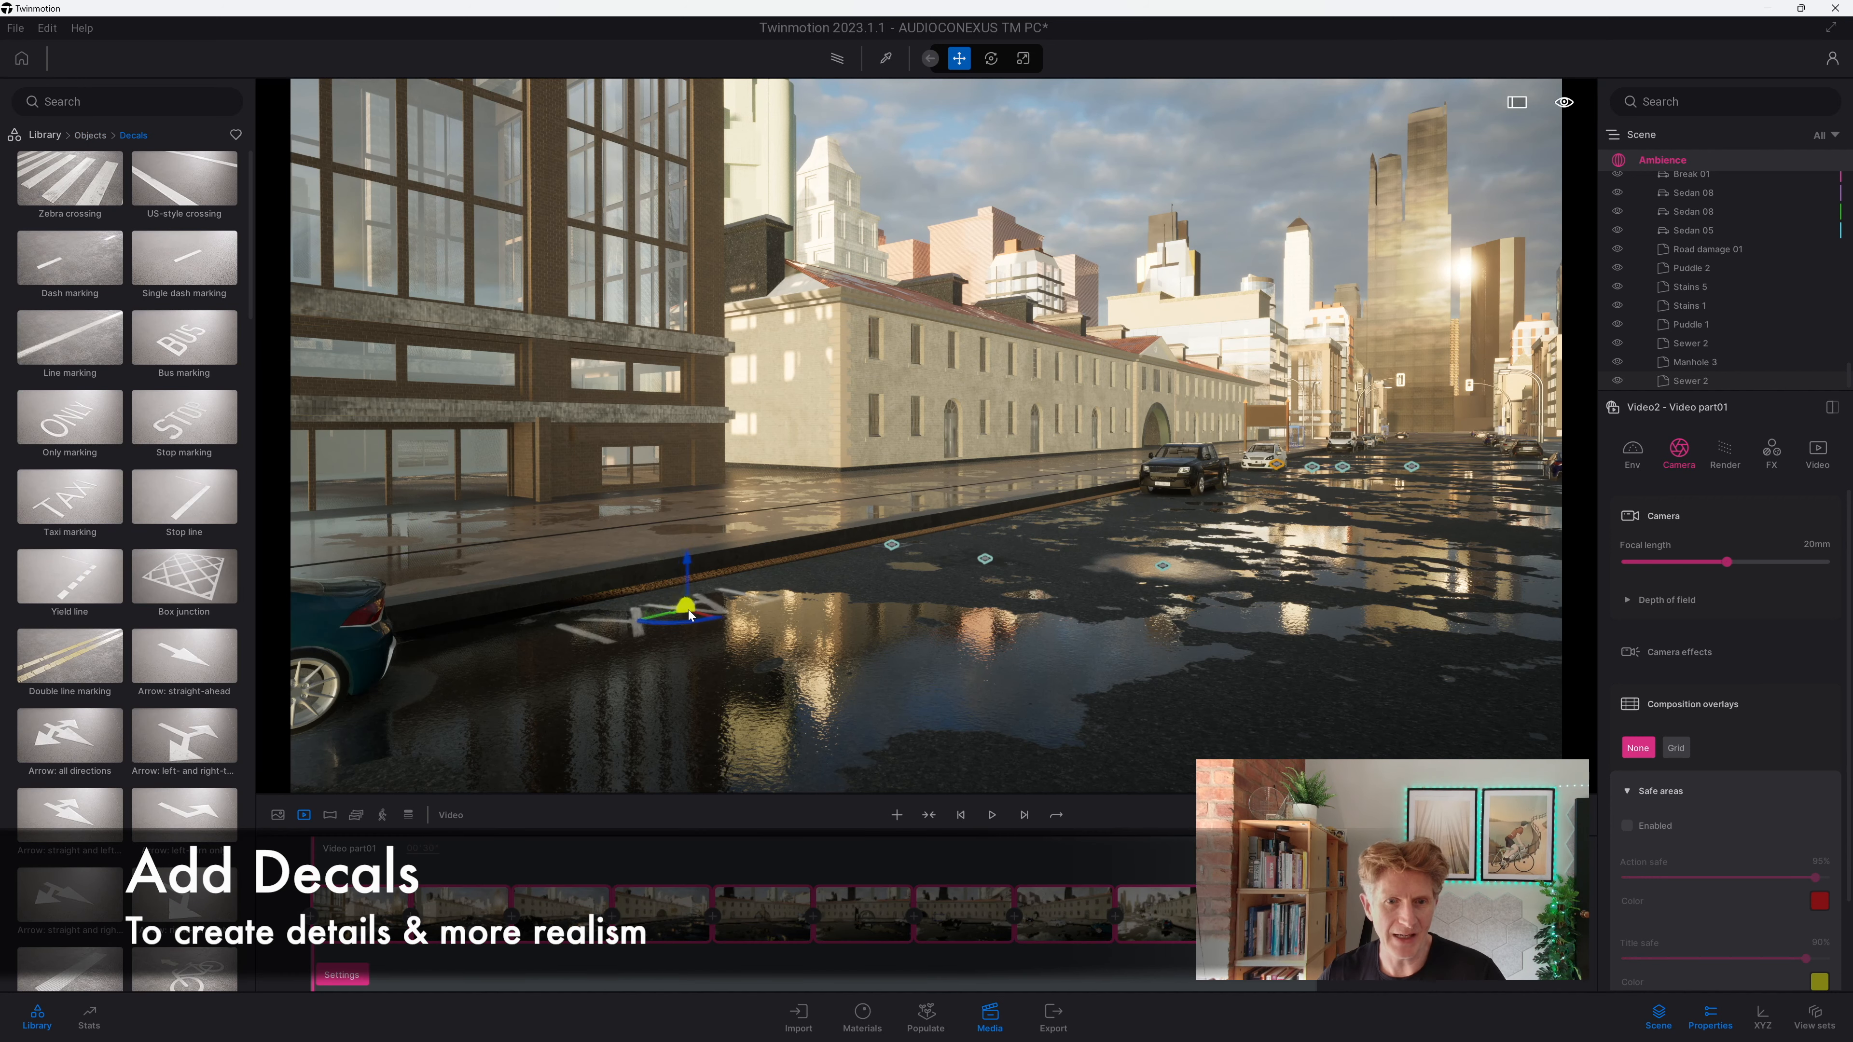
left_click_drag(696, 612, 690, 620)
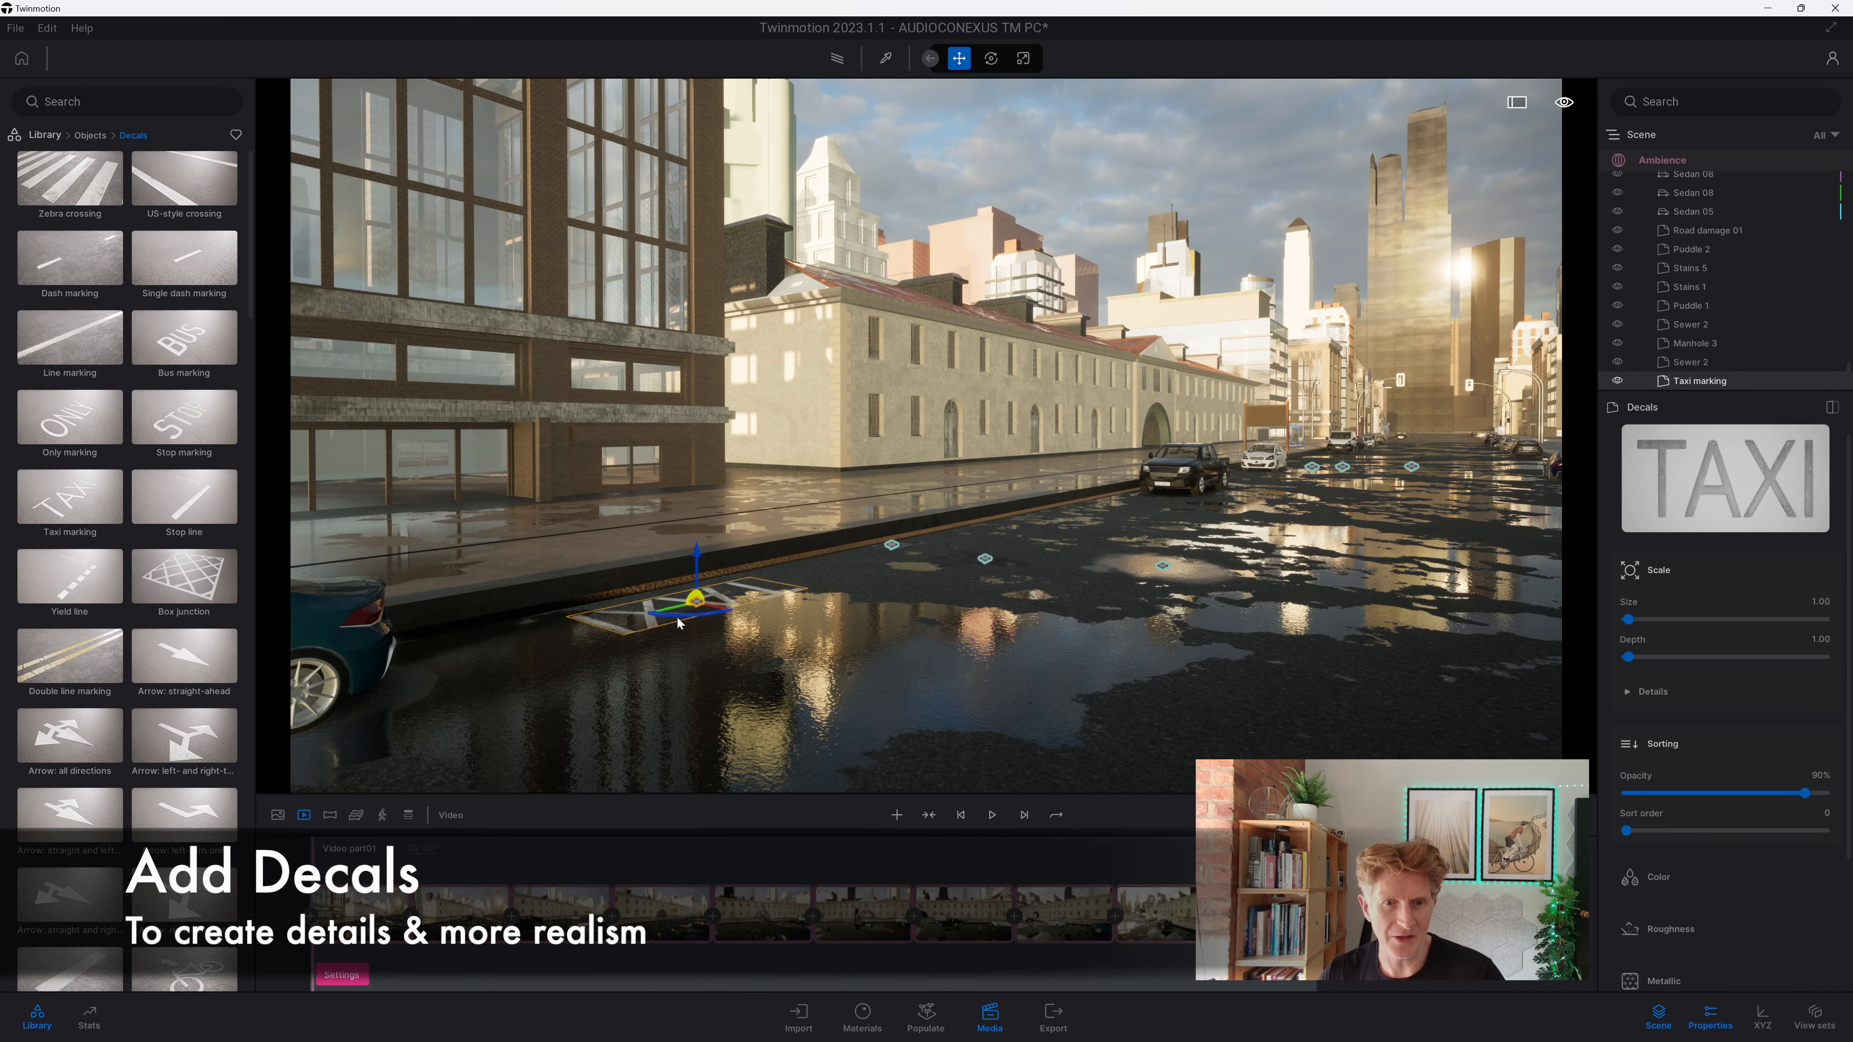
scroll(175, 688, "down", 2)
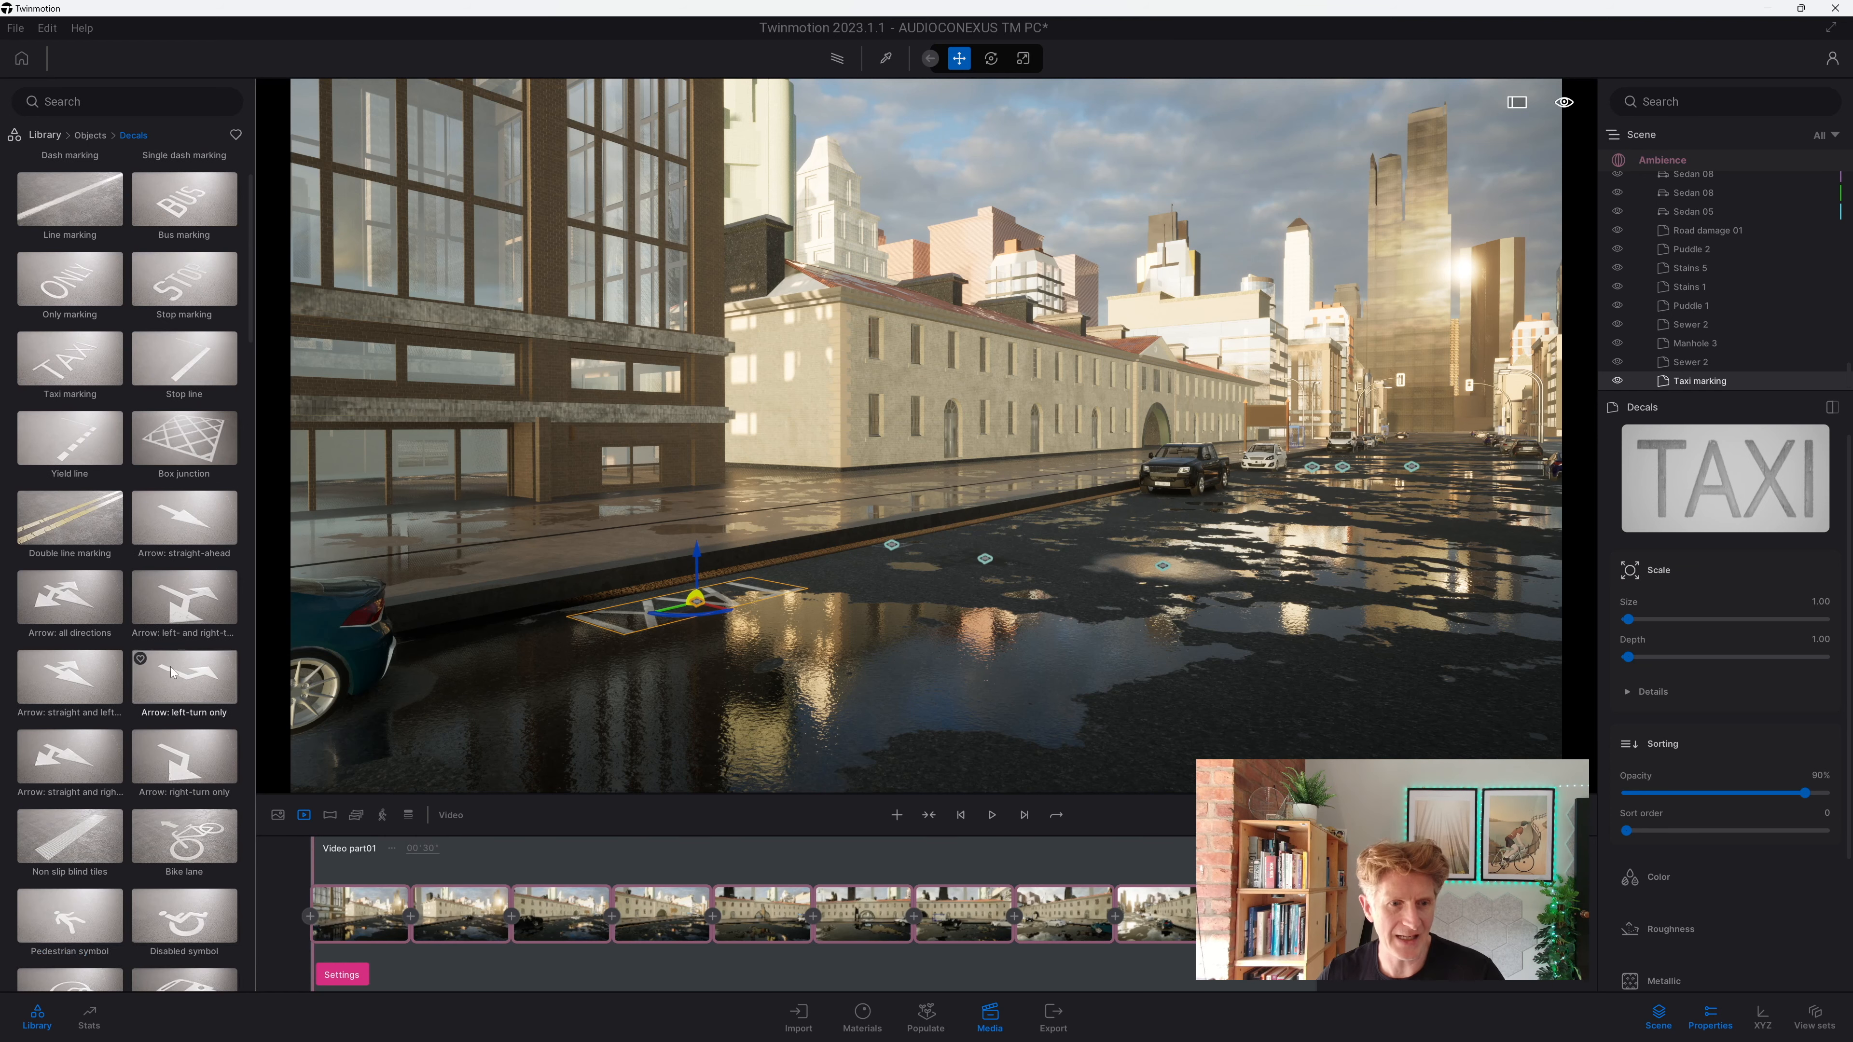
left_click_drag(1075, 523, 1347, 501)
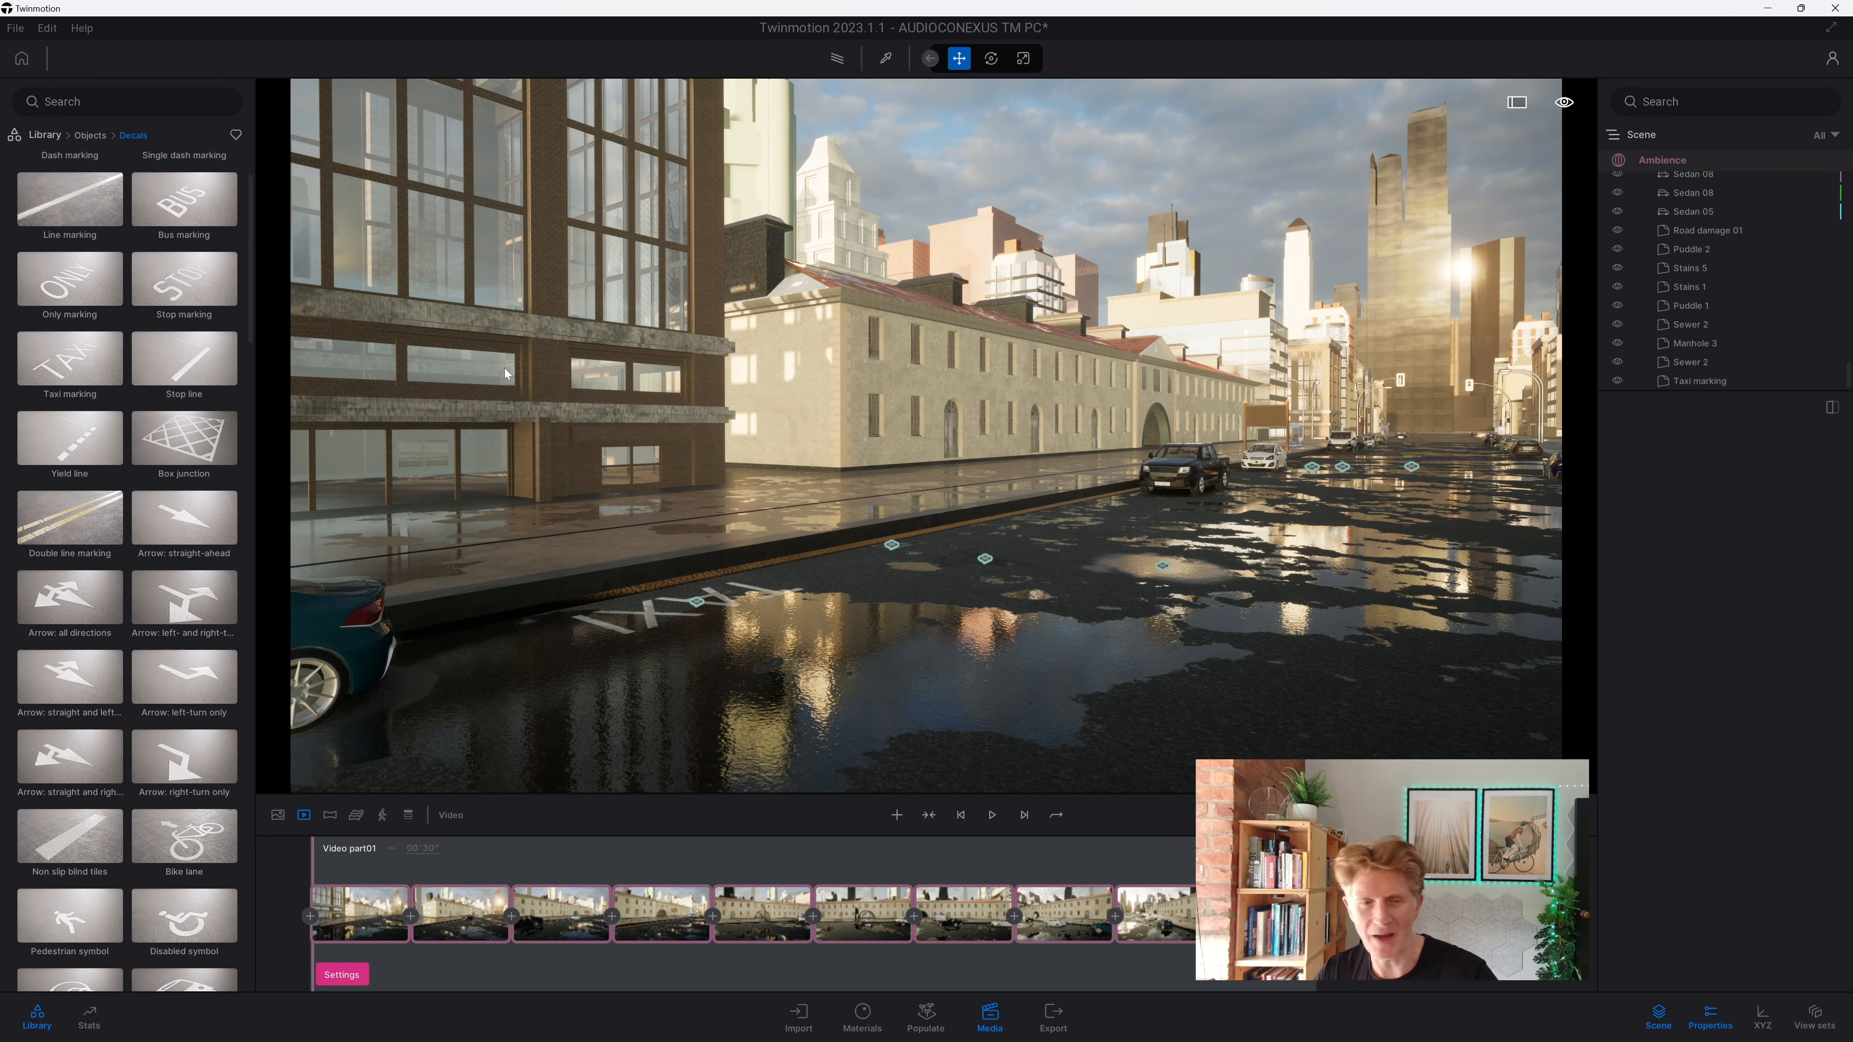
Step: Add a Bike lane decal on the pavement and a Manhole 1 decal on the road near the kerb
scroll(225, 689, "down", 2)
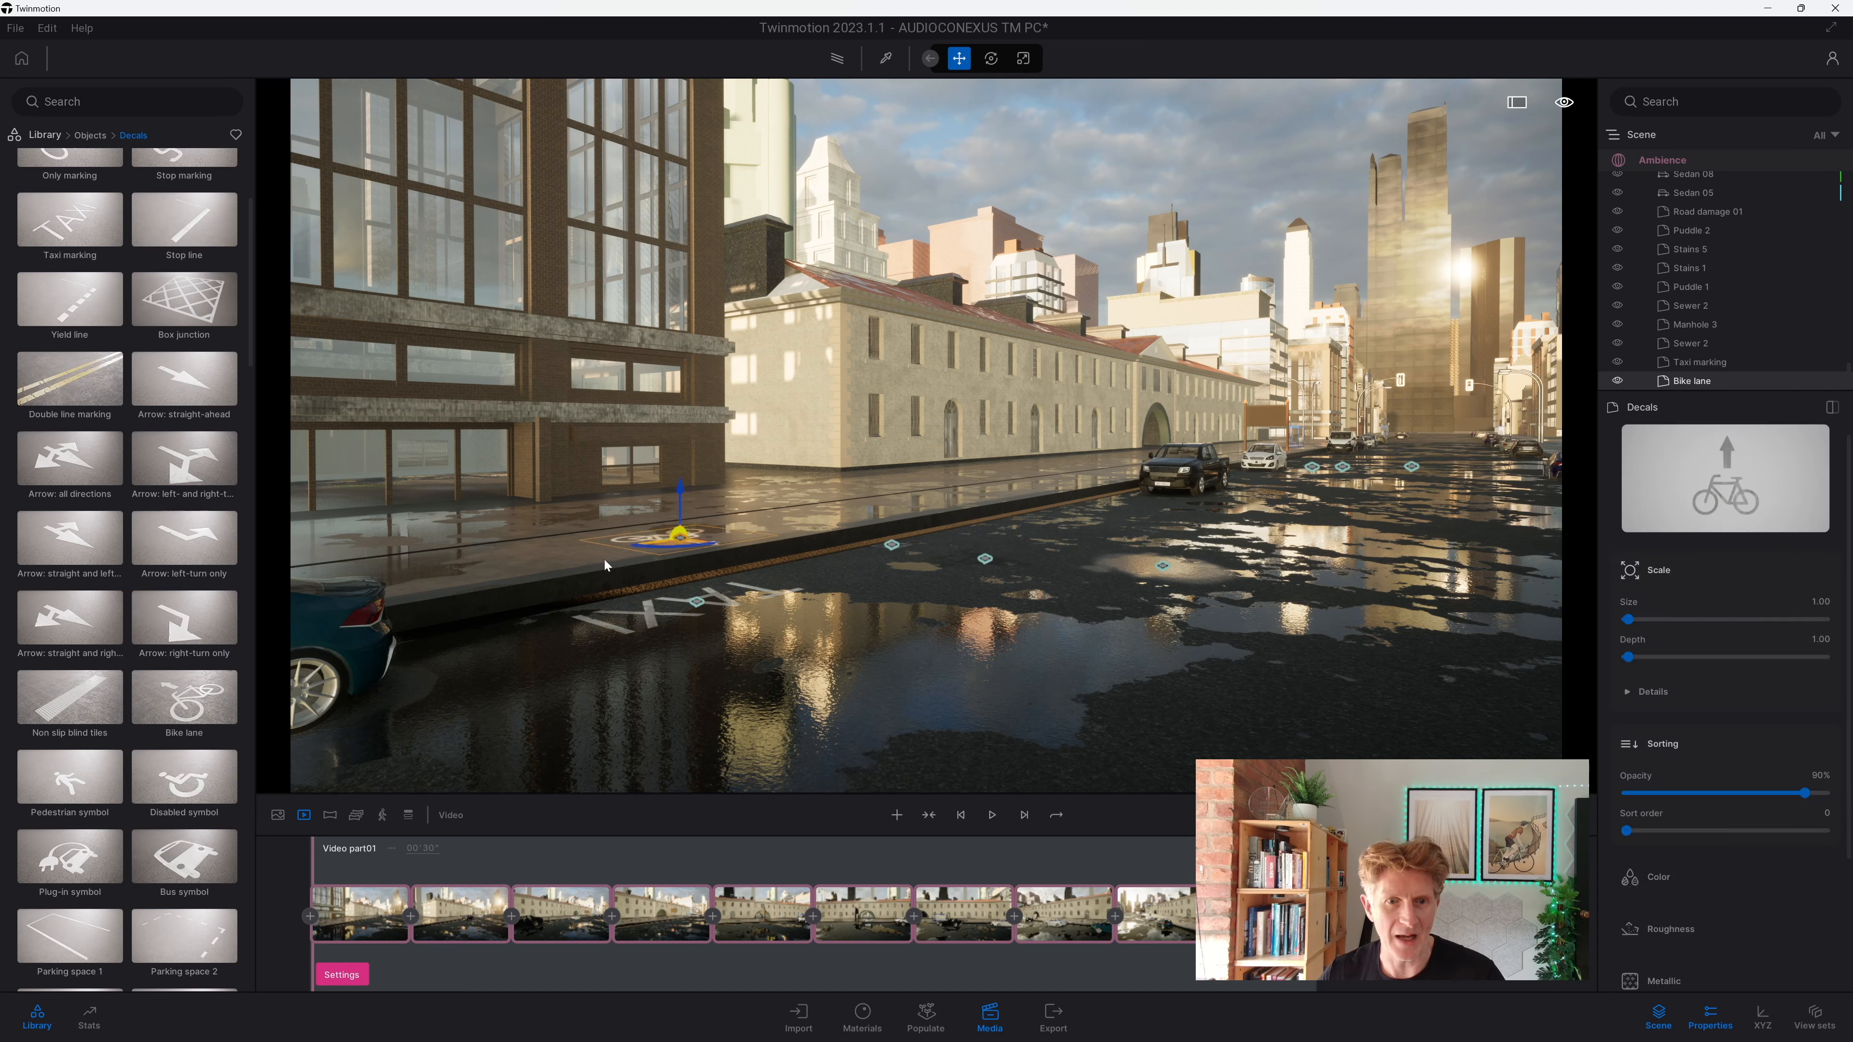
scroll(229, 670, "down", 10)
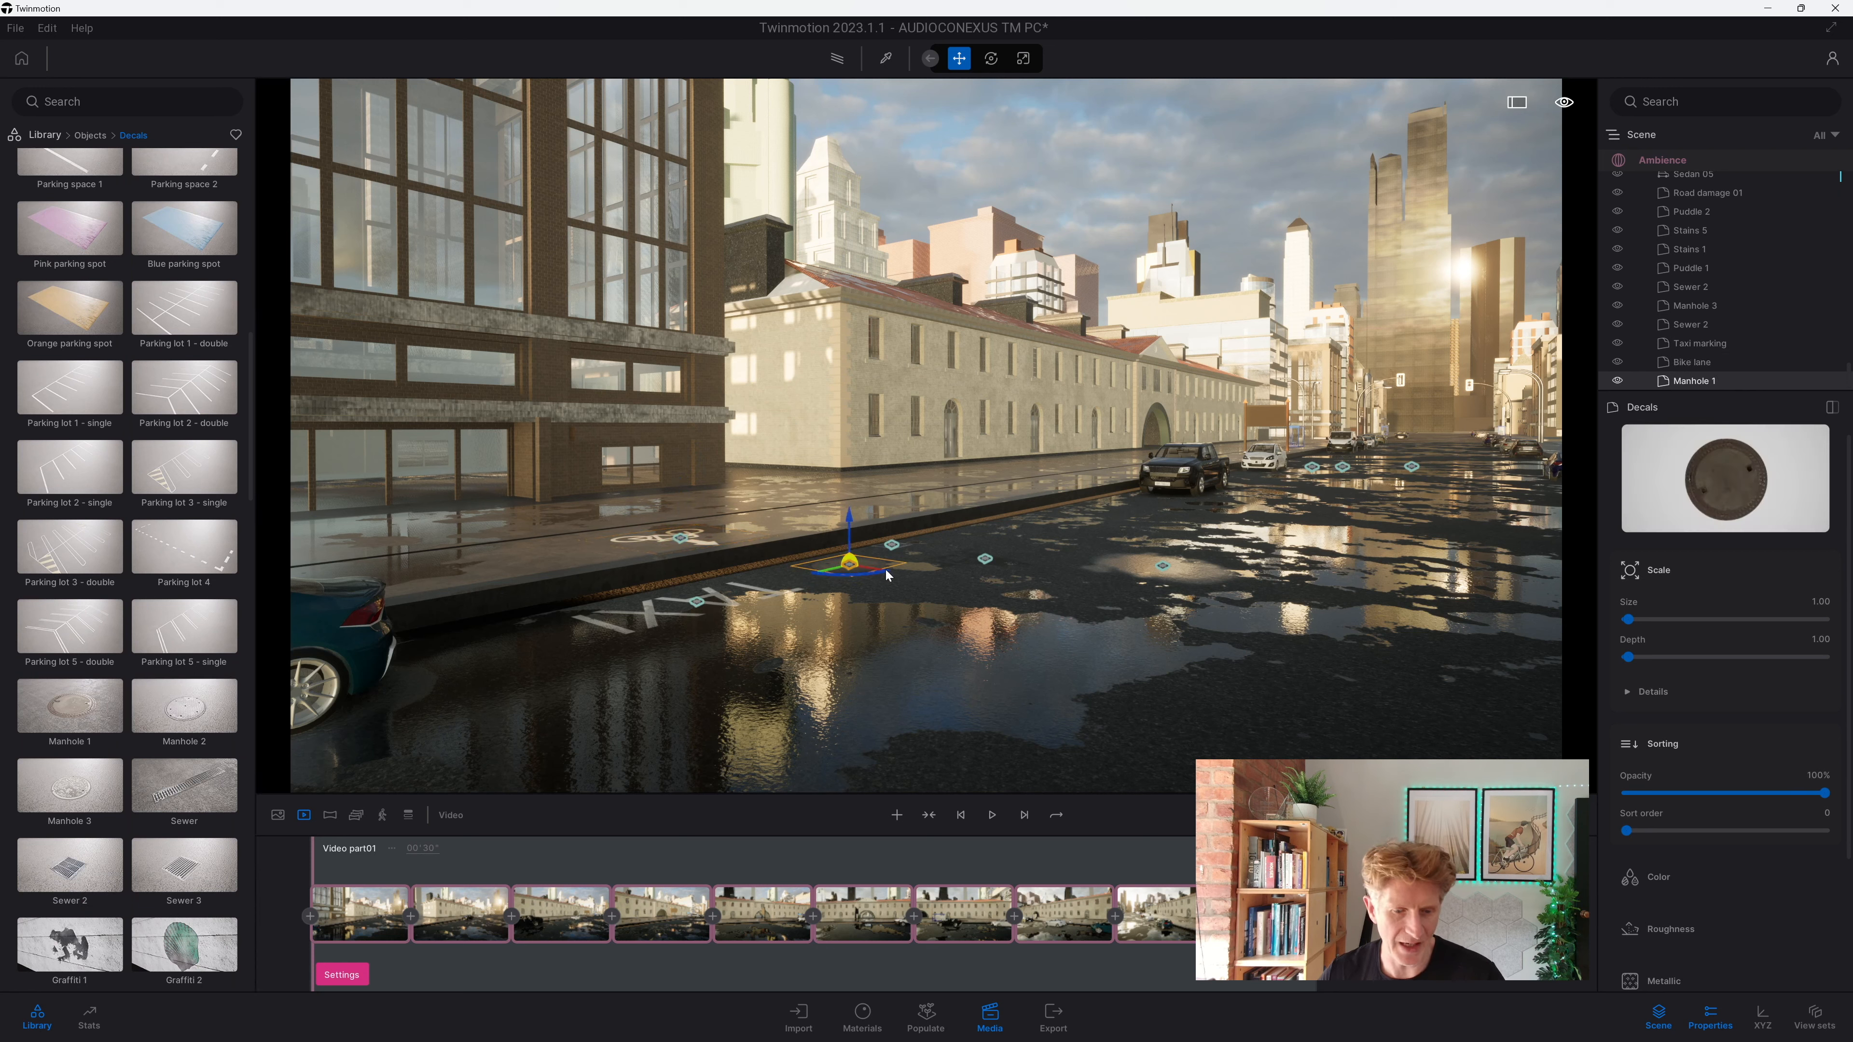
Step: Place a Stains 5 decal on the road surface in the foreground
scroll(166, 827, "down", 7)
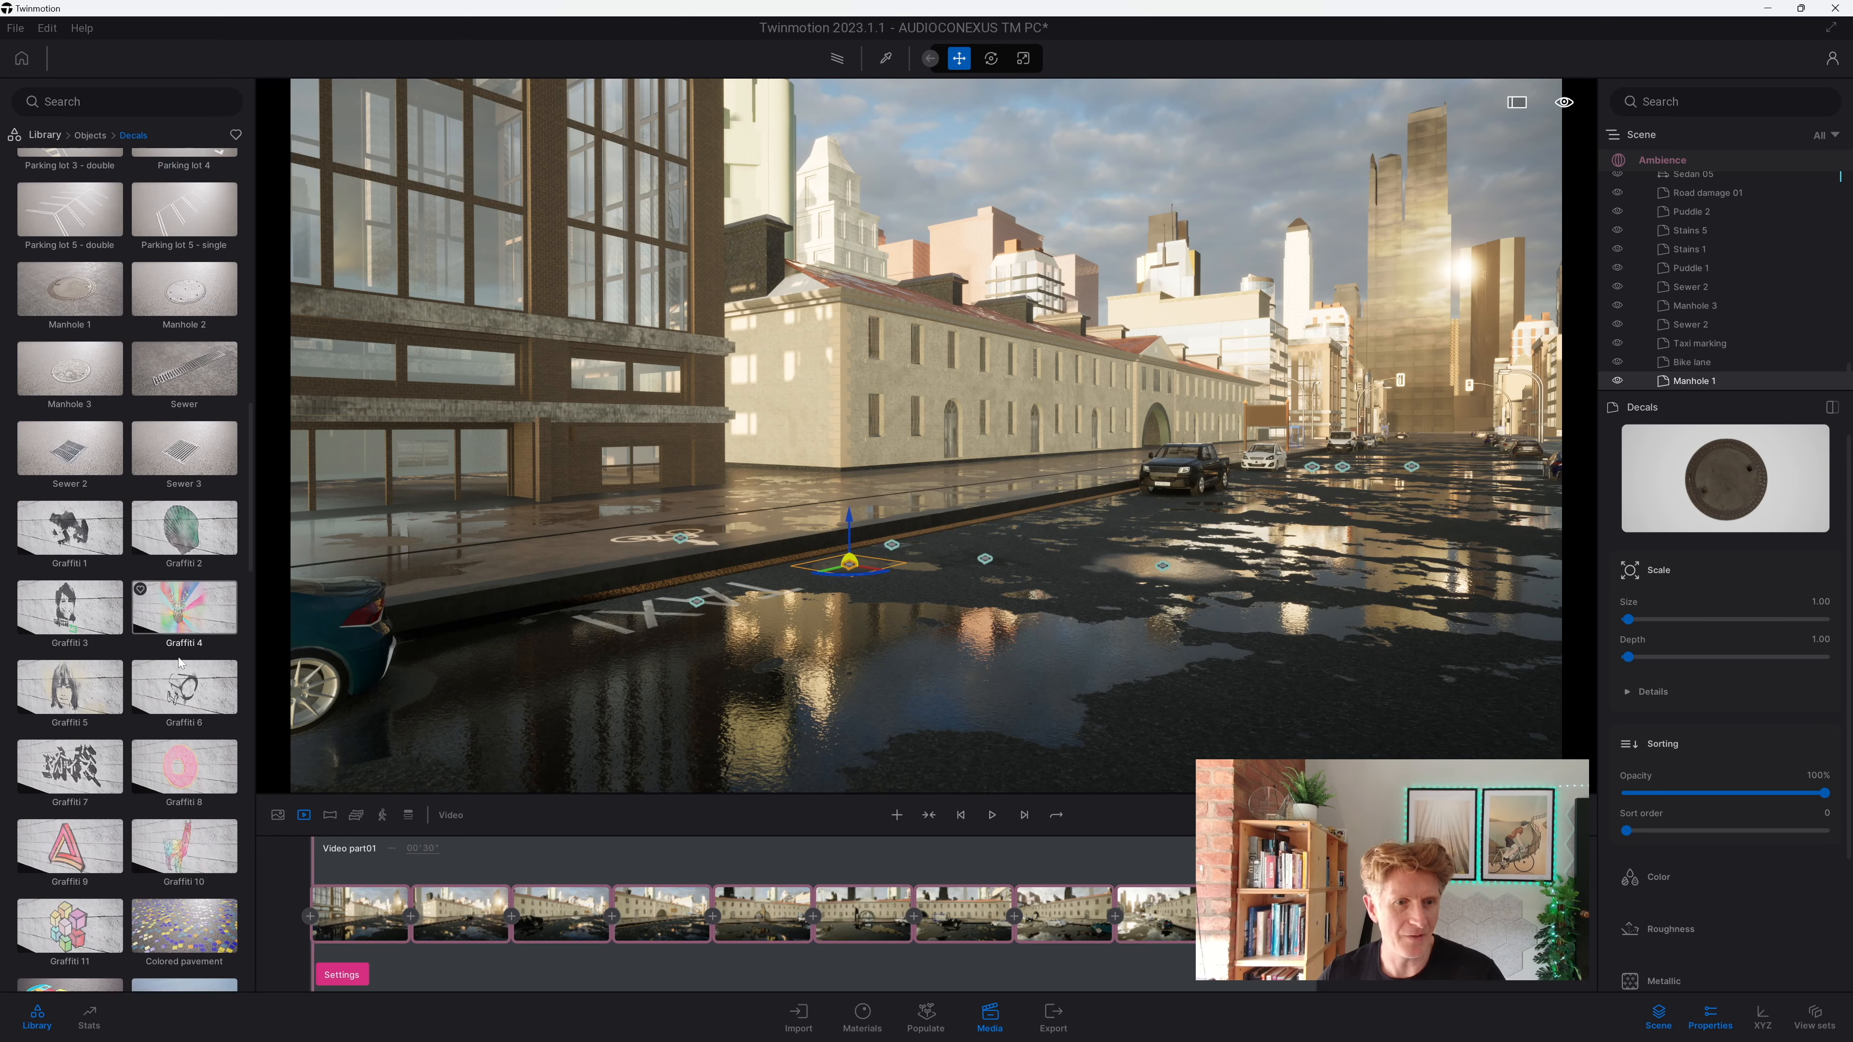
scroll(178, 756, "down", 4)
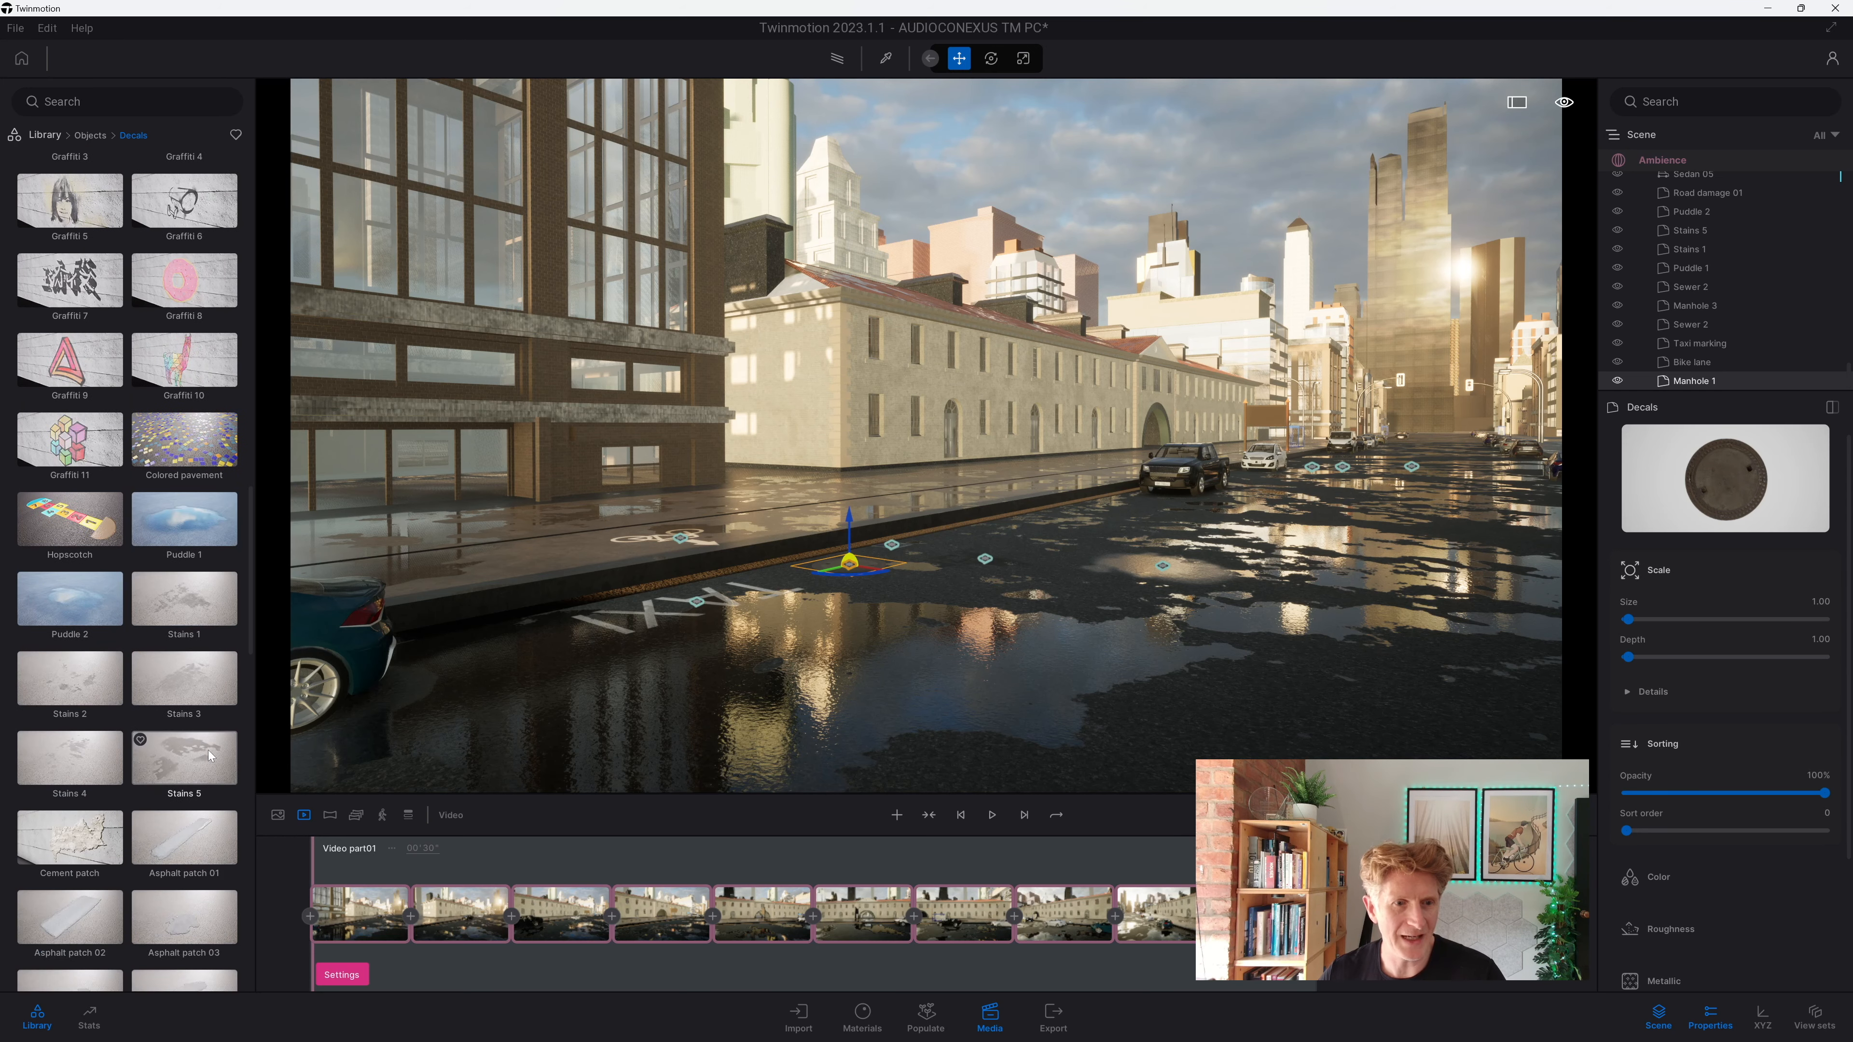
left_click_drag(206, 756, 833, 686)
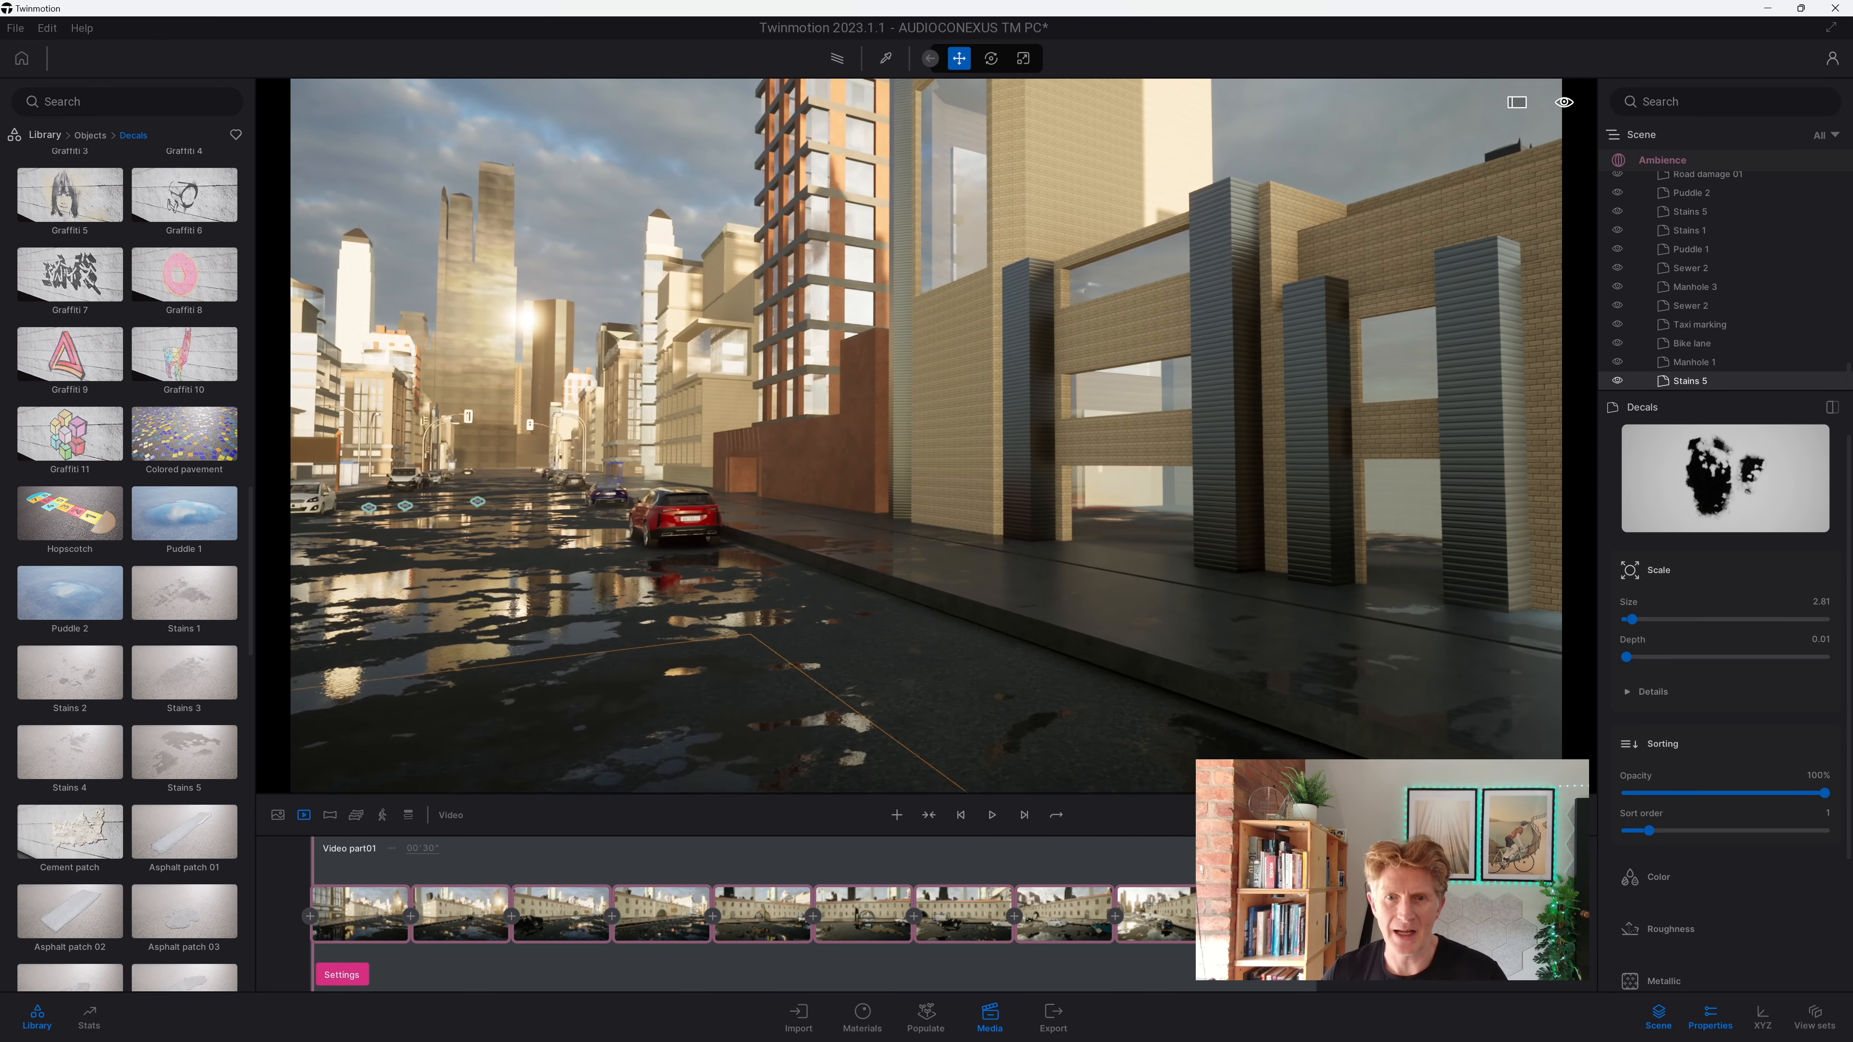
Step: Put a Graffiti 7 decal on the rust-red wall and an enlarged Graffiti 11 decal on the adjacent beige brick wall
left_click_drag(76, 263, 810, 471)
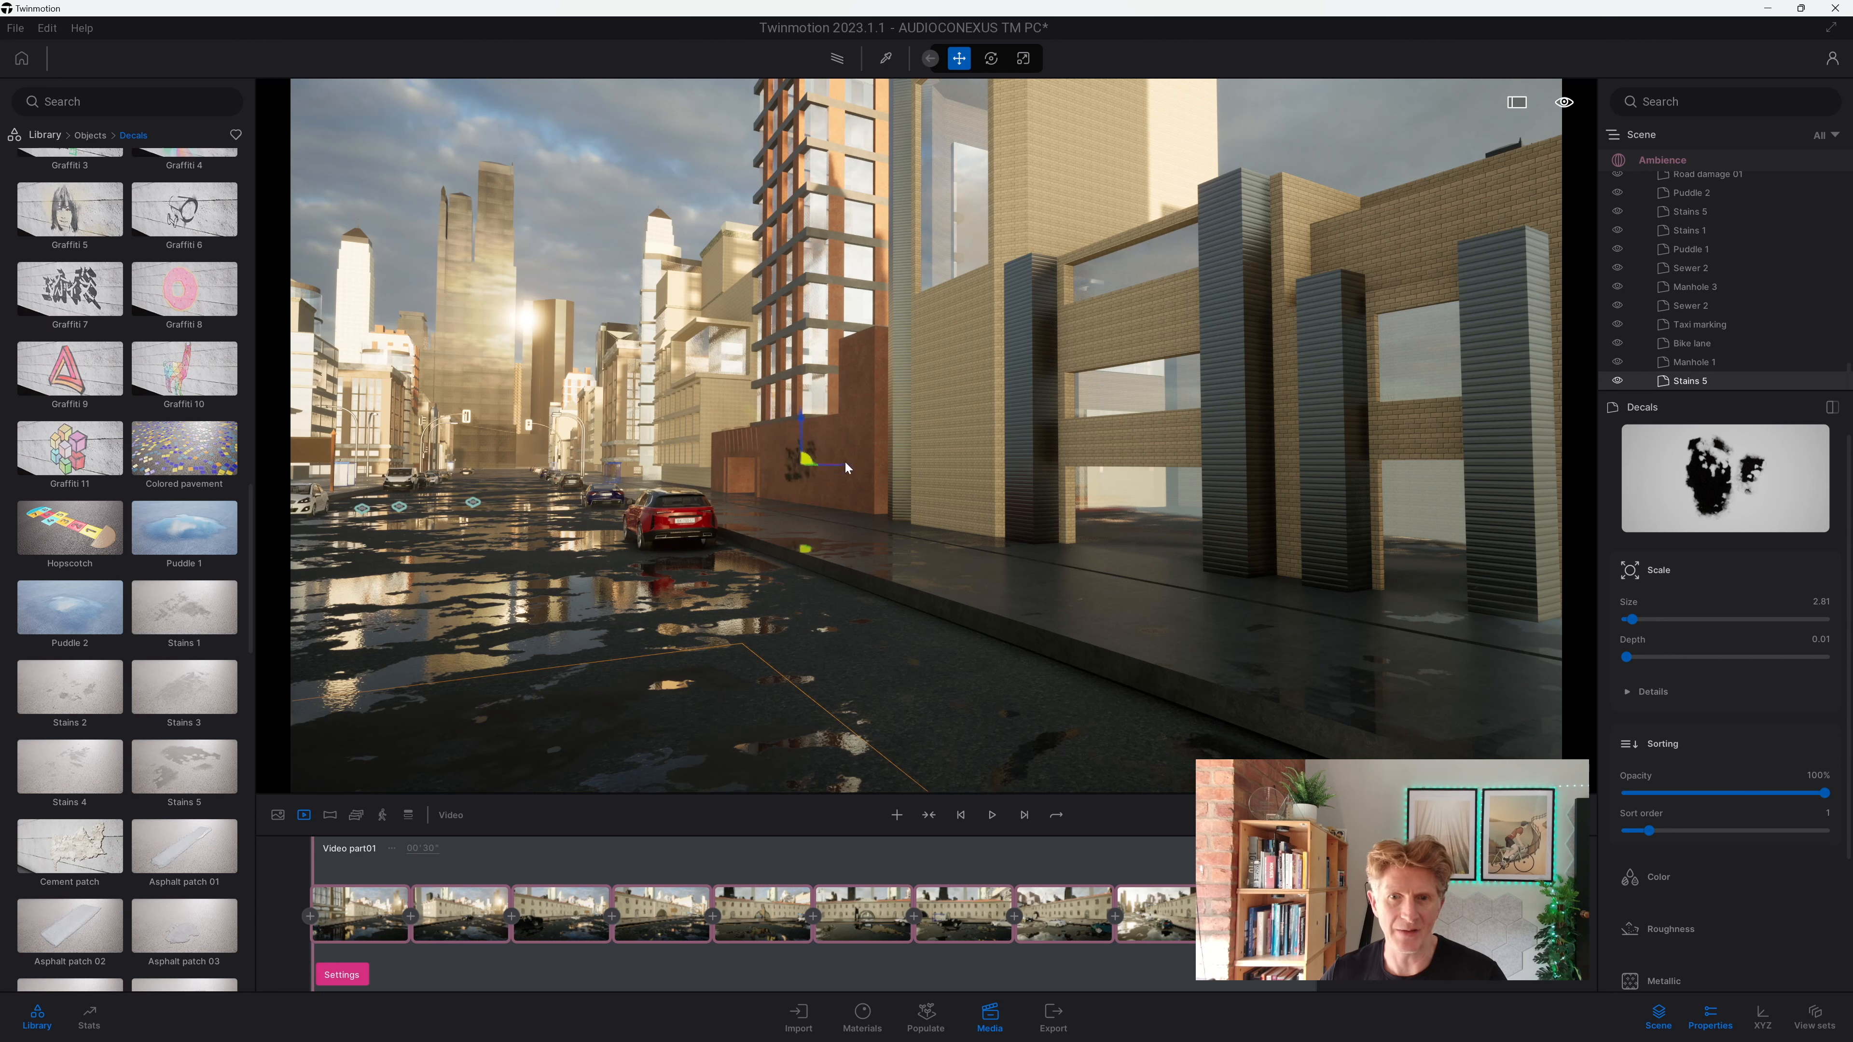
left_click_drag(963, 481, 846, 489)
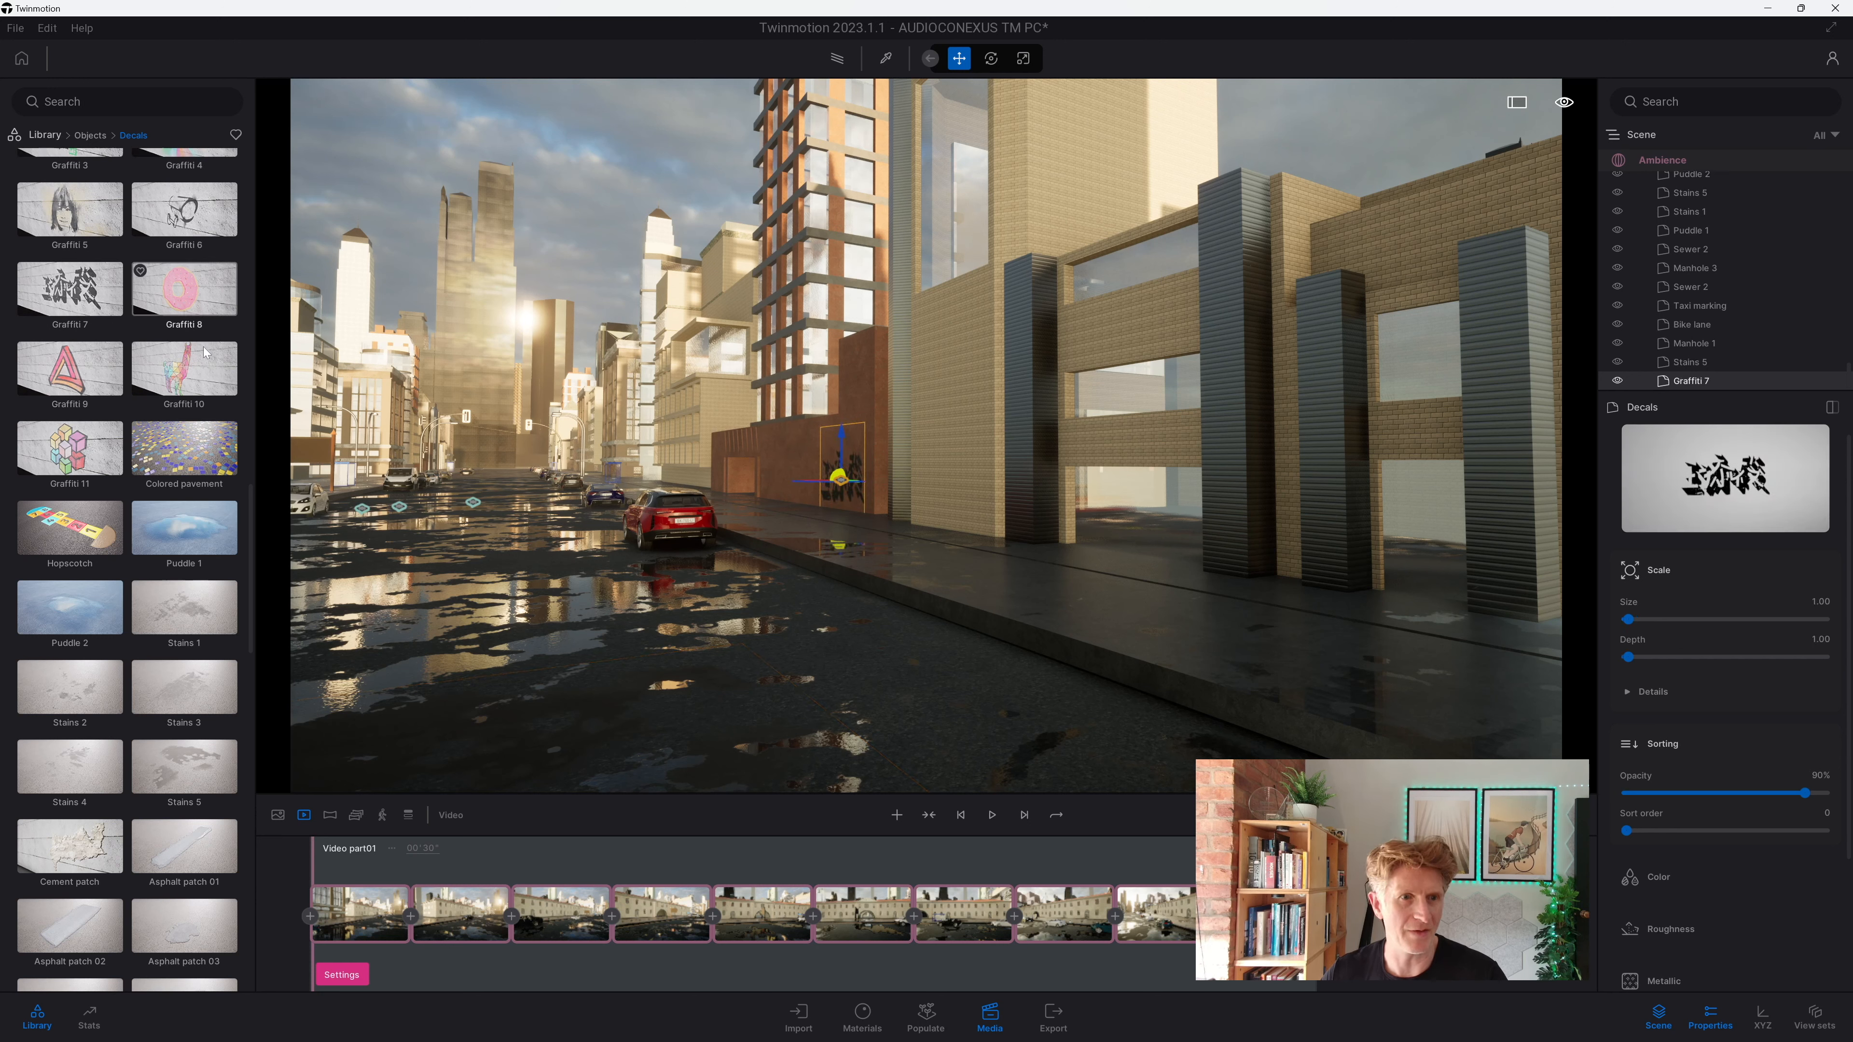
left_click_drag(70, 449, 792, 474)
mouse_move(1627, 619)
left_mouse_down()
mouse_move(1656, 619)
mouse_move(1633, 619)
left_mouse_up()
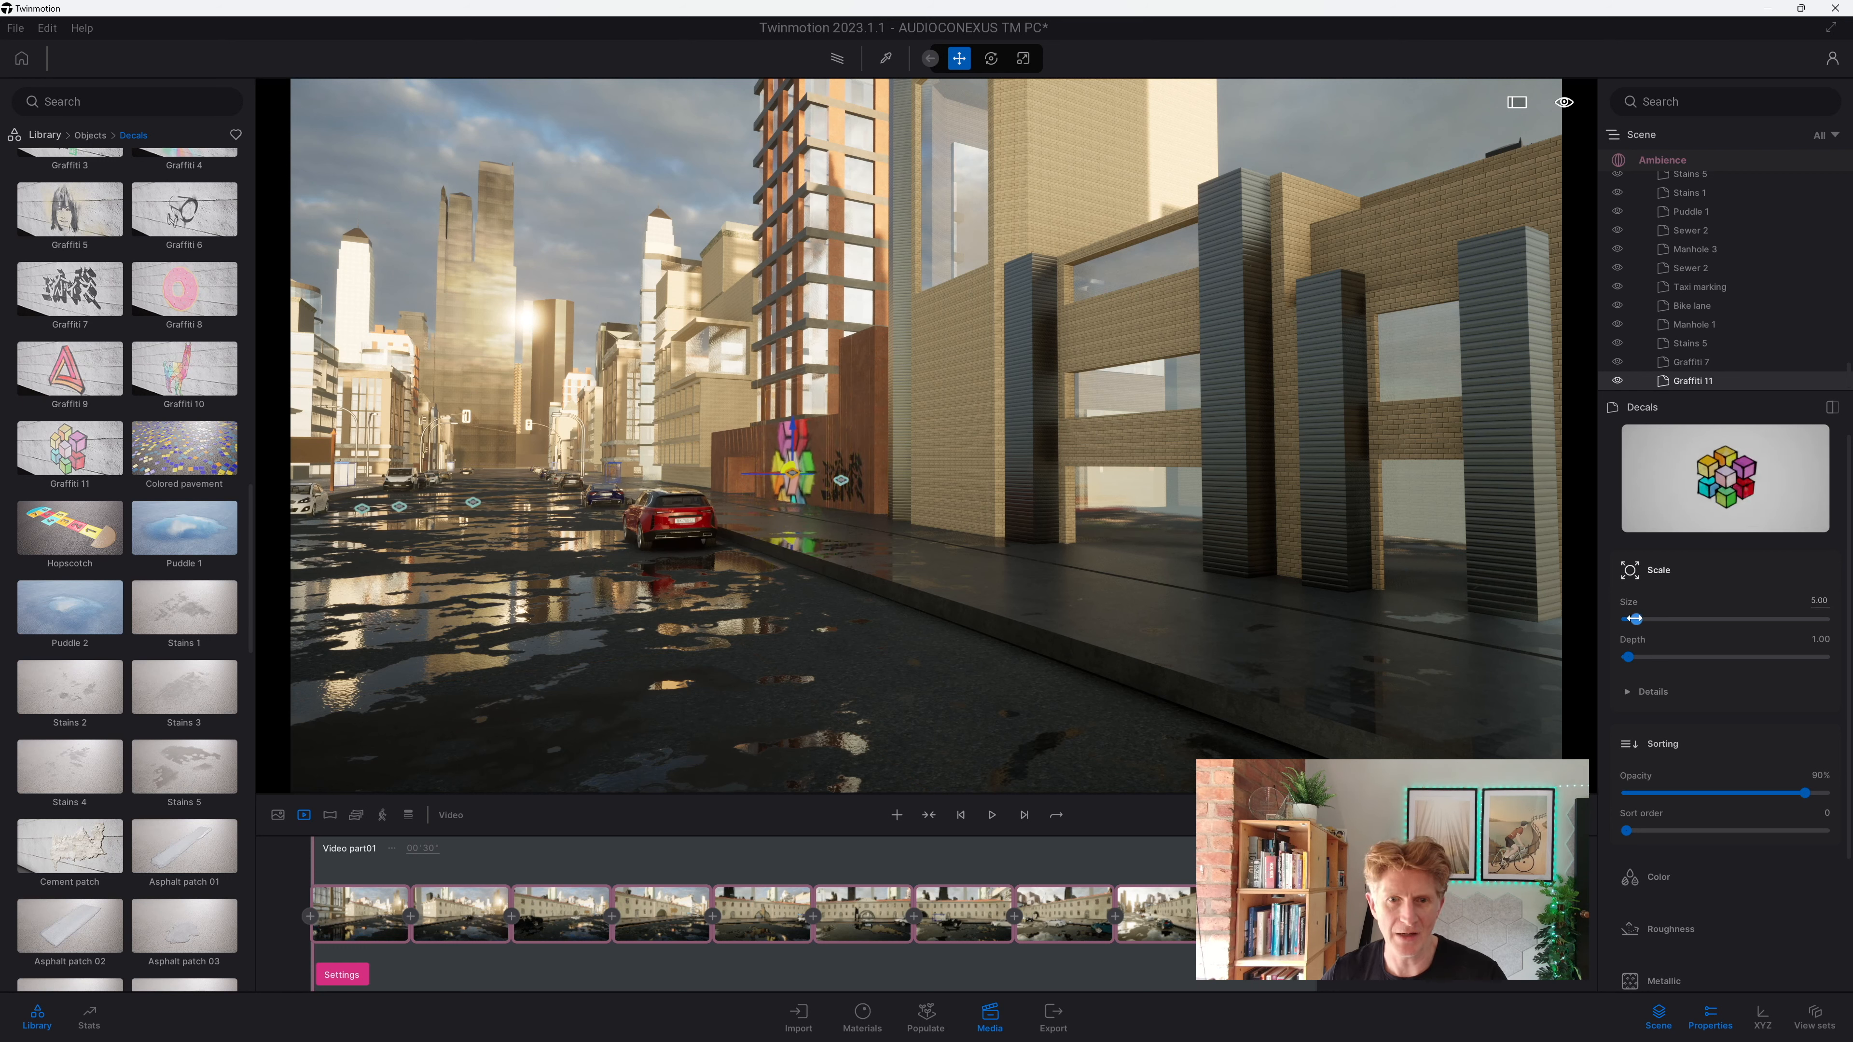
left_click_drag(789, 473, 952, 450)
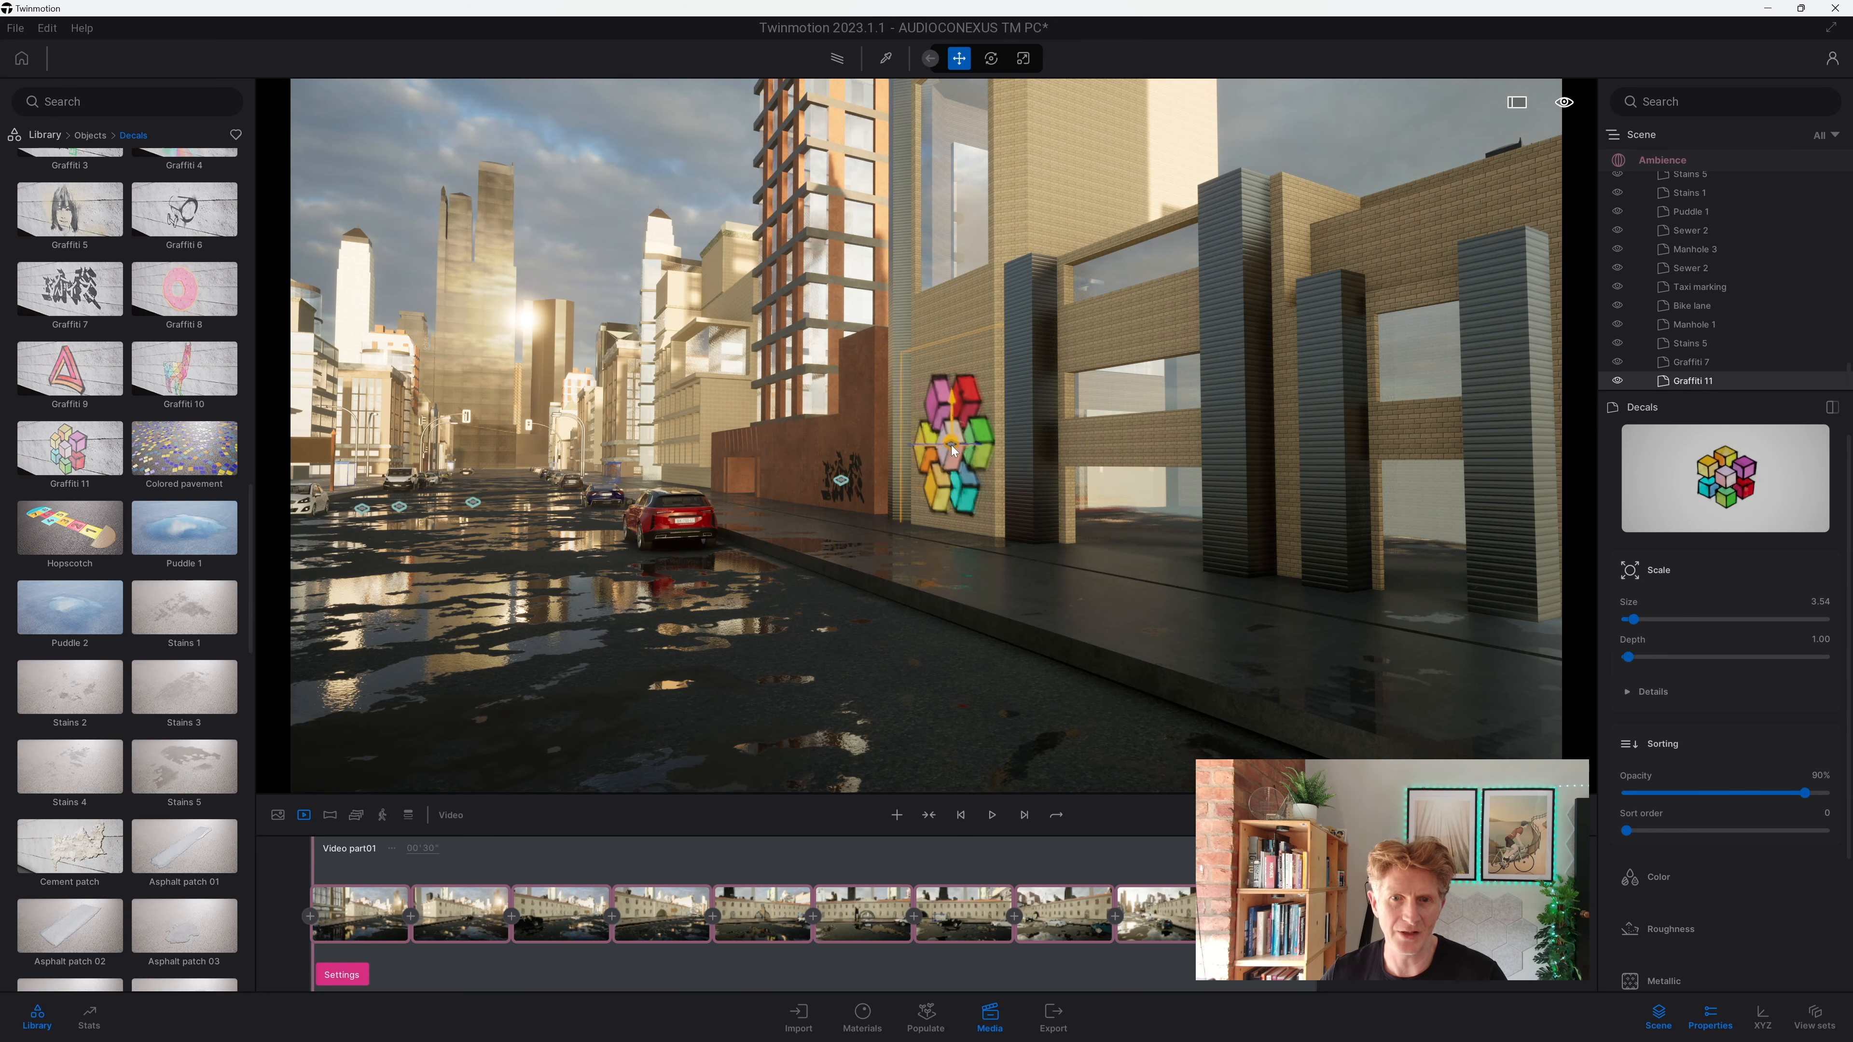
Step: Place a Graffiti 5 decal on the pavement and a Graffiti 7 decal on the brick facade at 21% opacity
right_click_drag(951, 446, 640, 512)
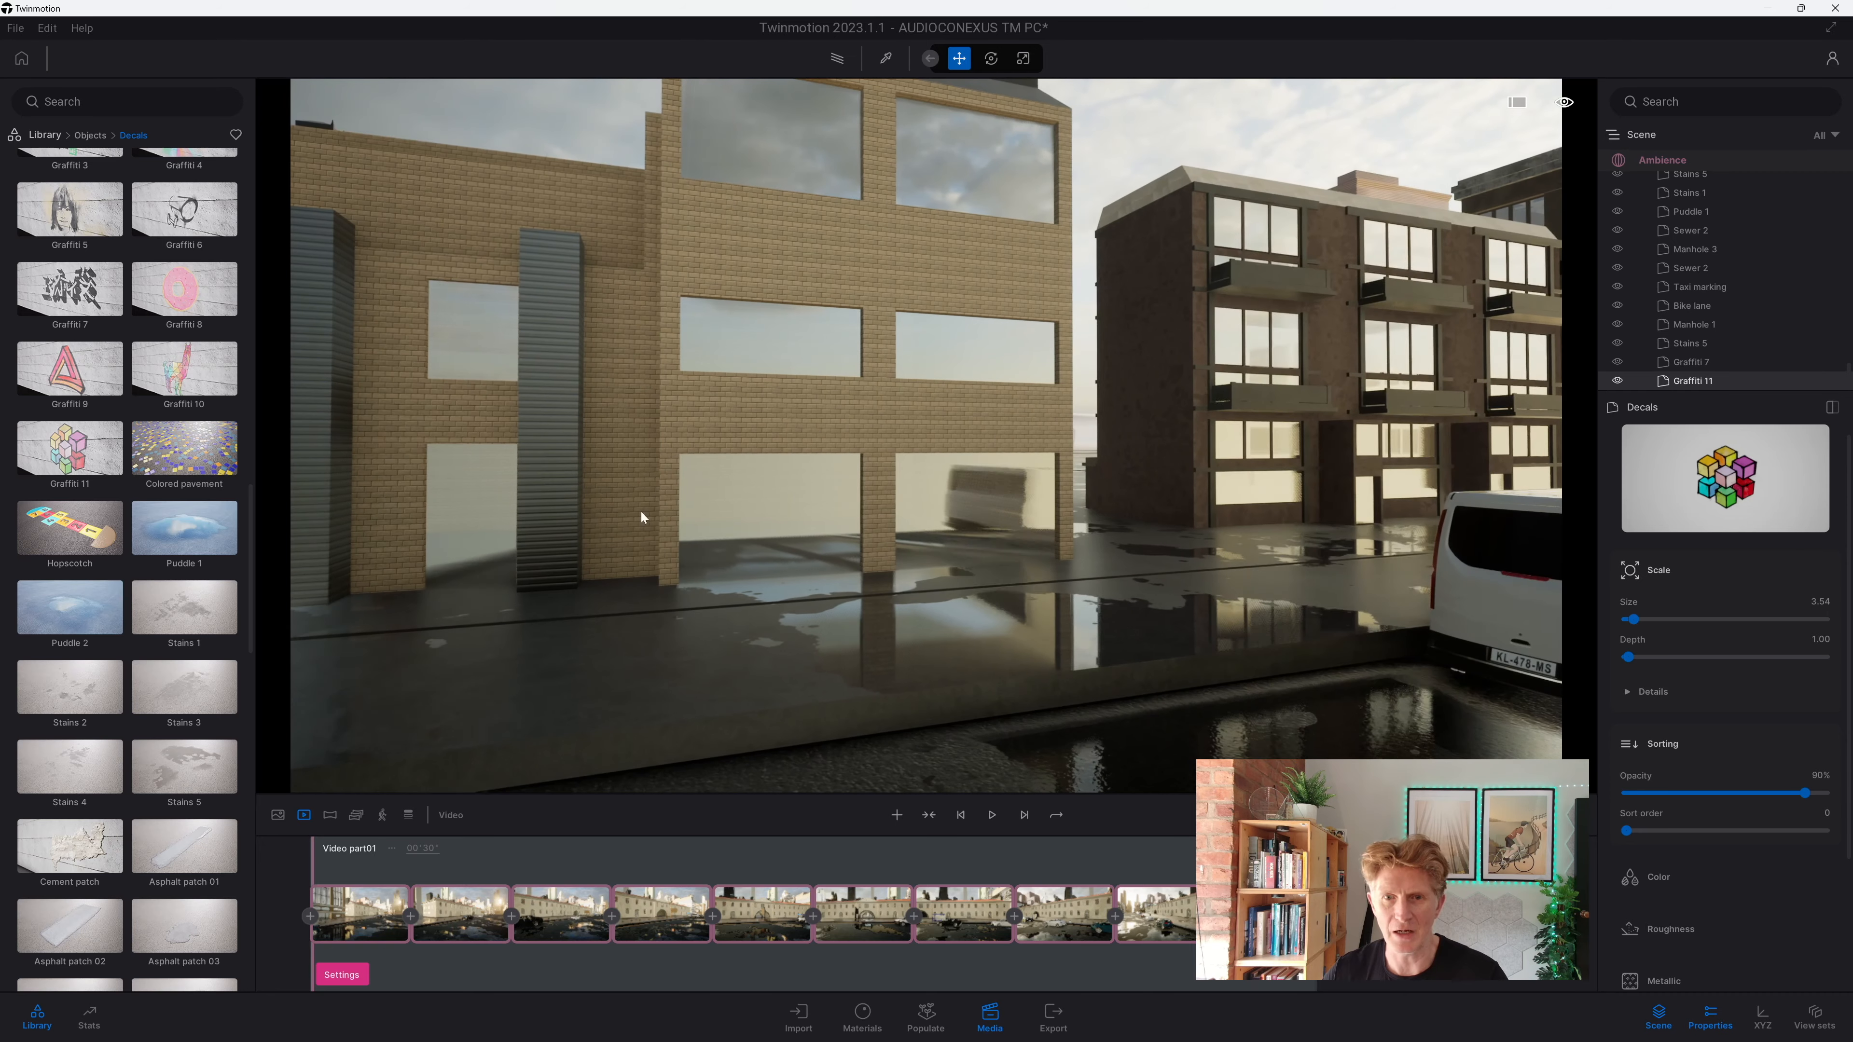
left_click_drag(76, 213, 559, 674)
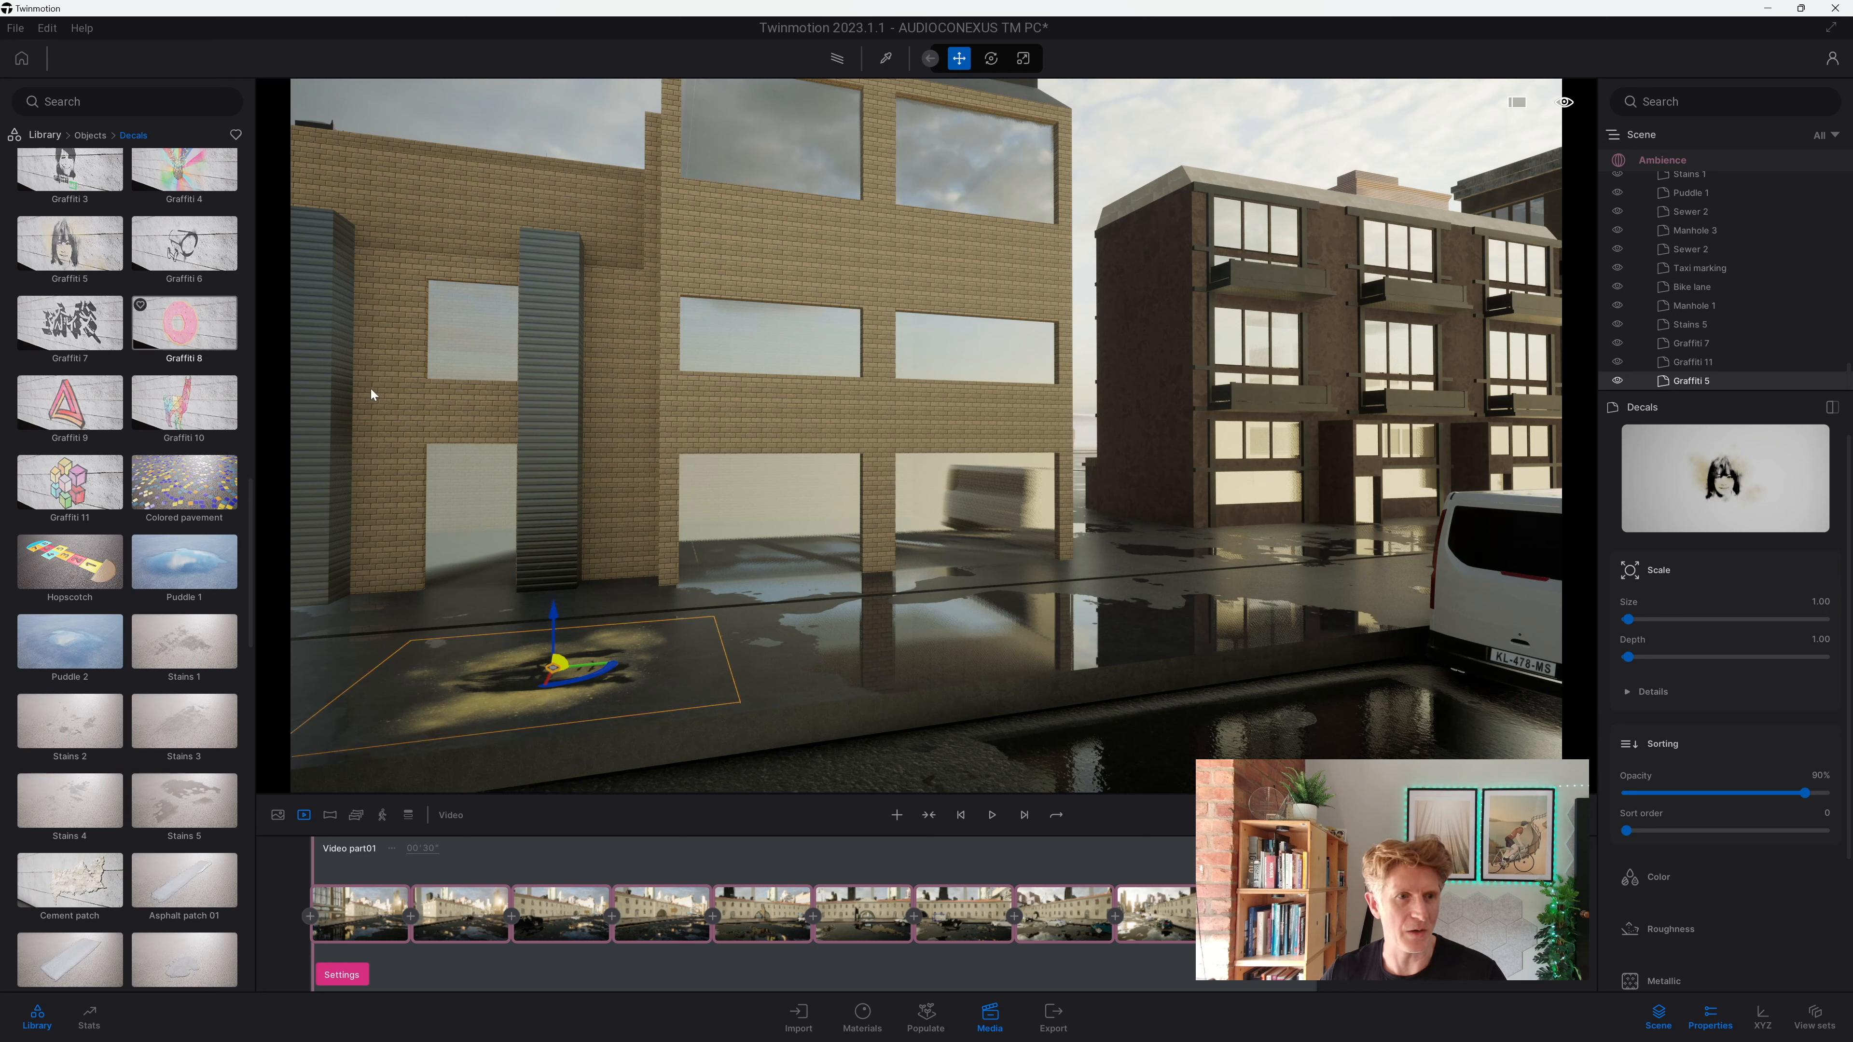
left_click_drag(69, 323, 398, 451)
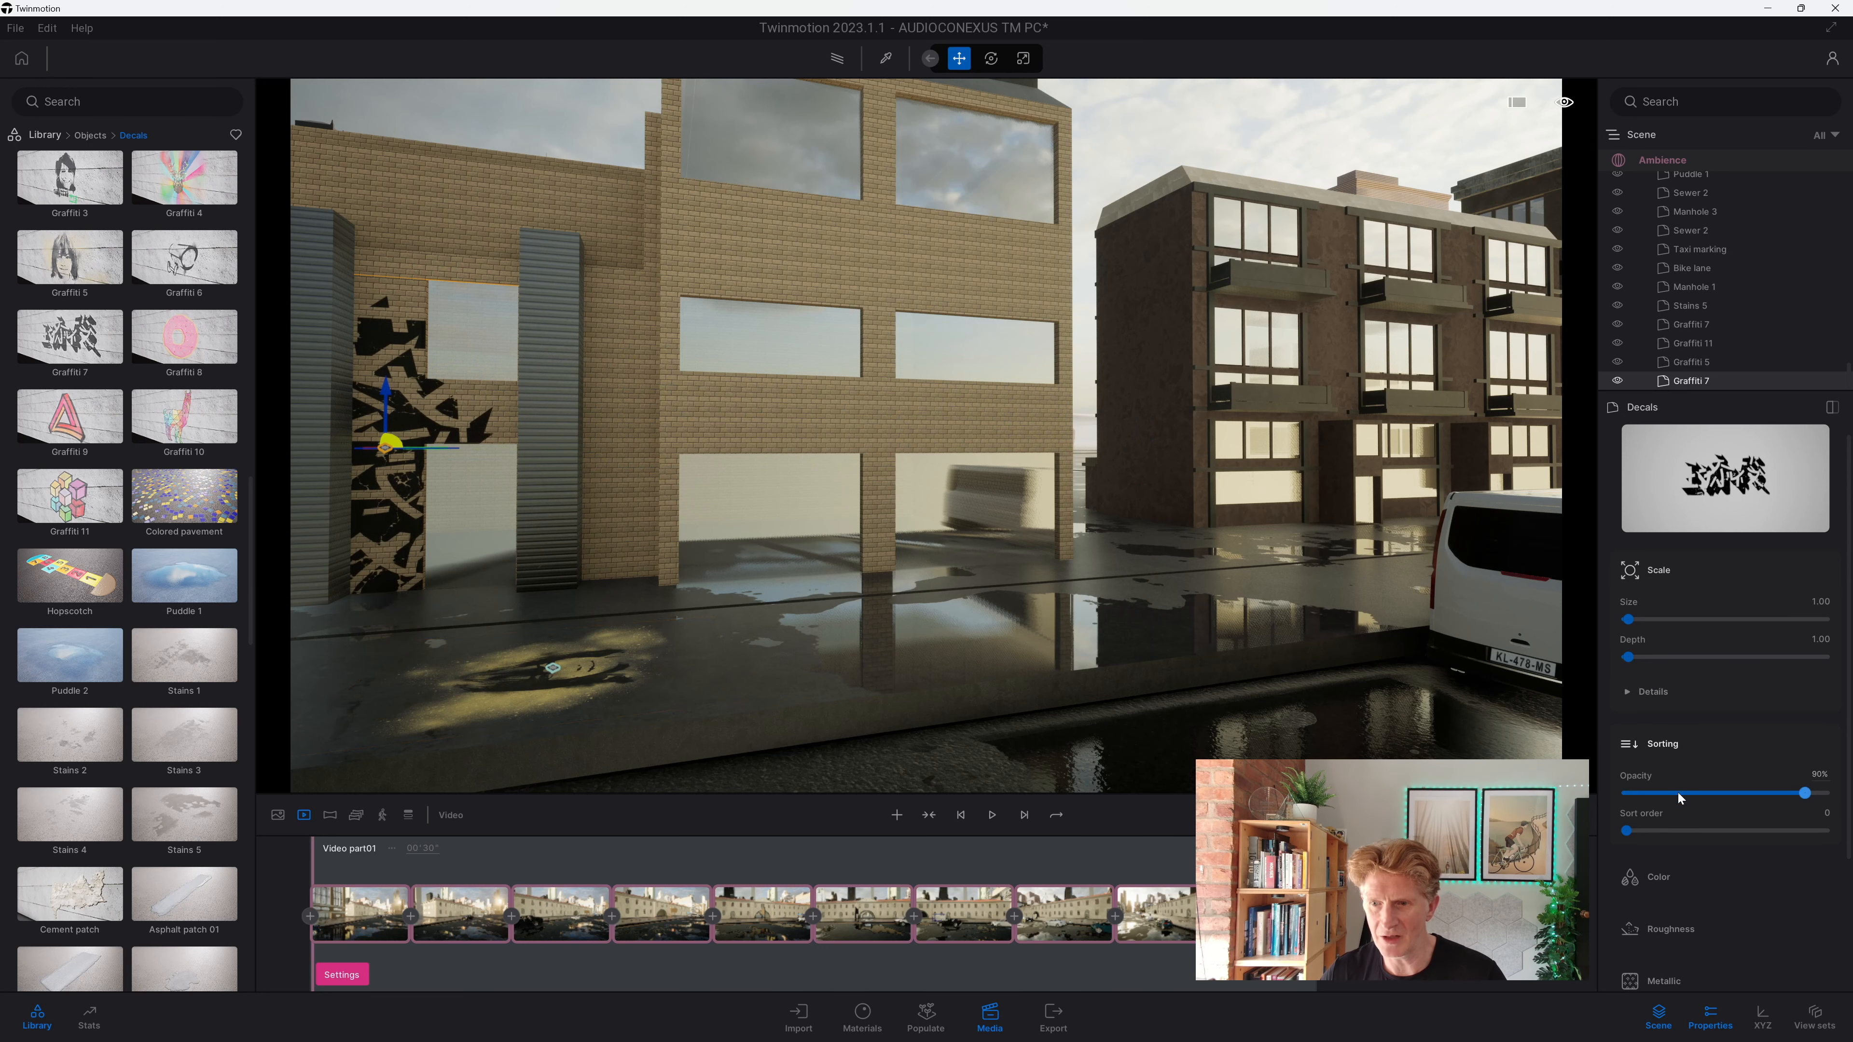
left_click_drag(1679, 797, 1652, 790)
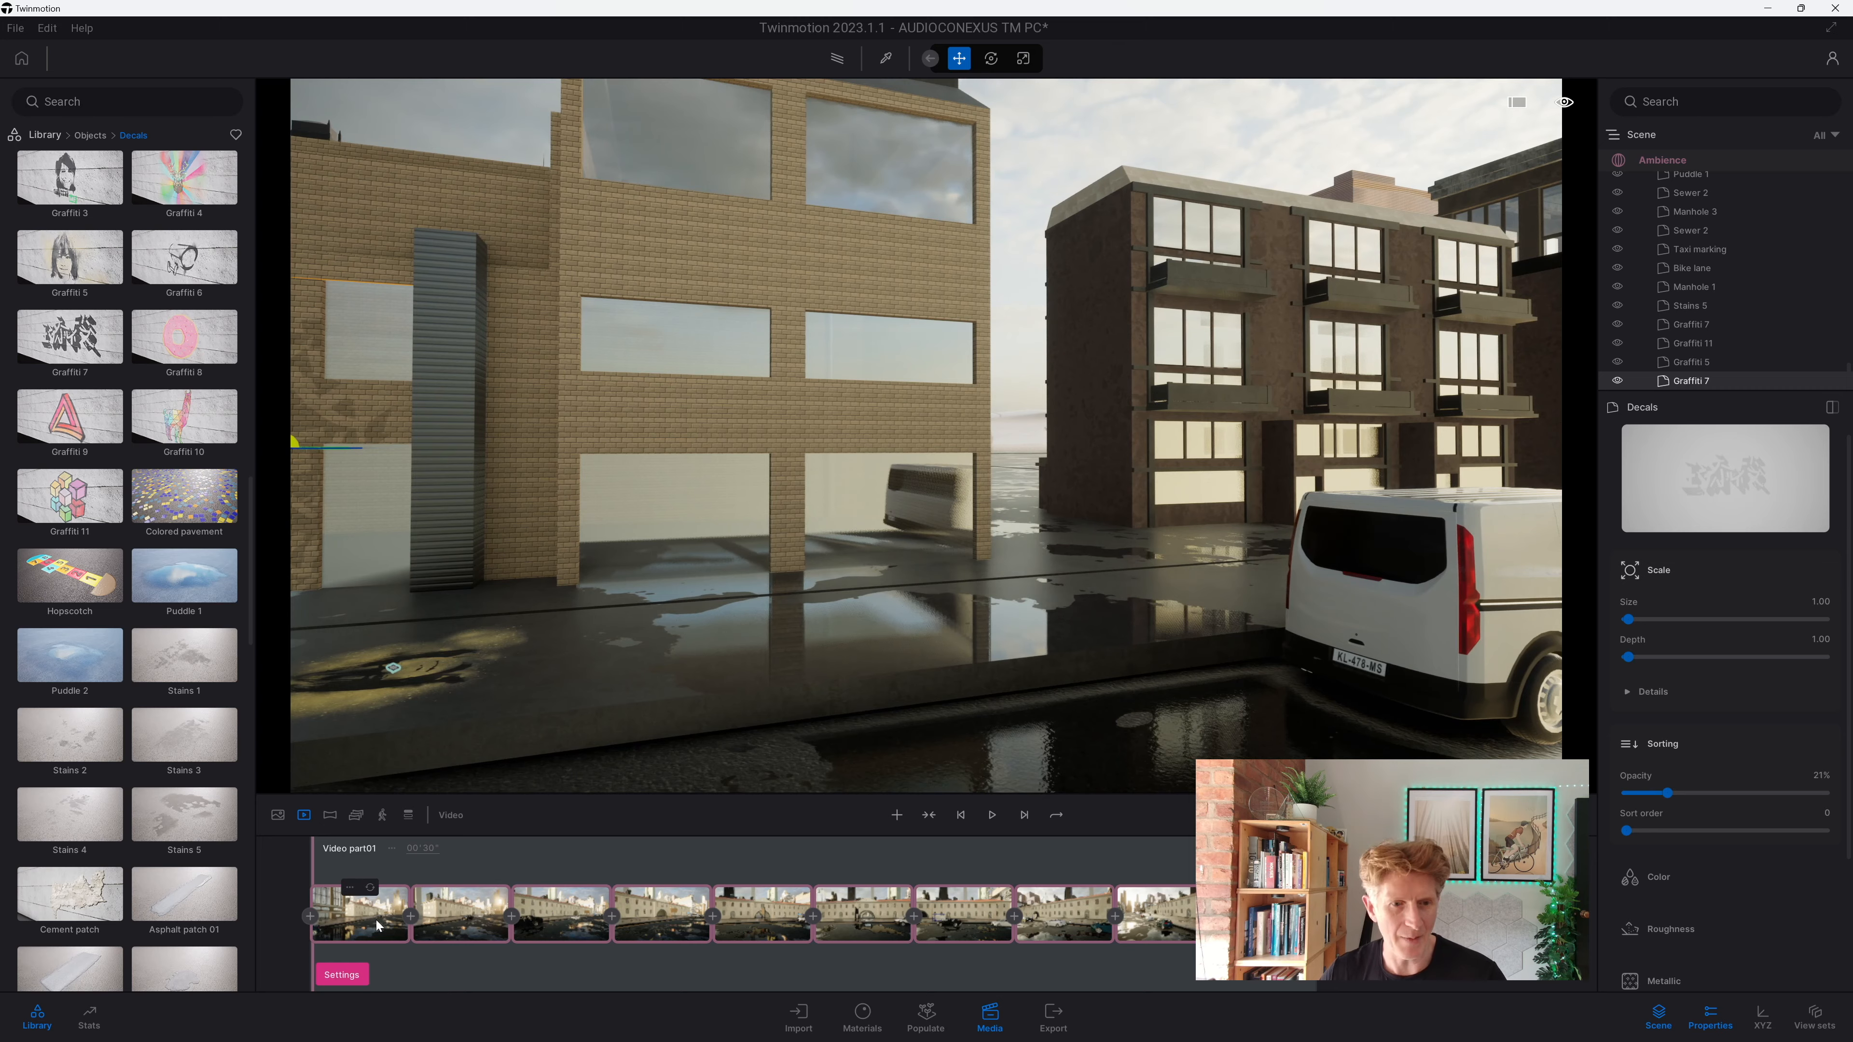
Step: Preview the second video's first keyframe with the Path tracer and return to the real-time view
left_click(384, 933)
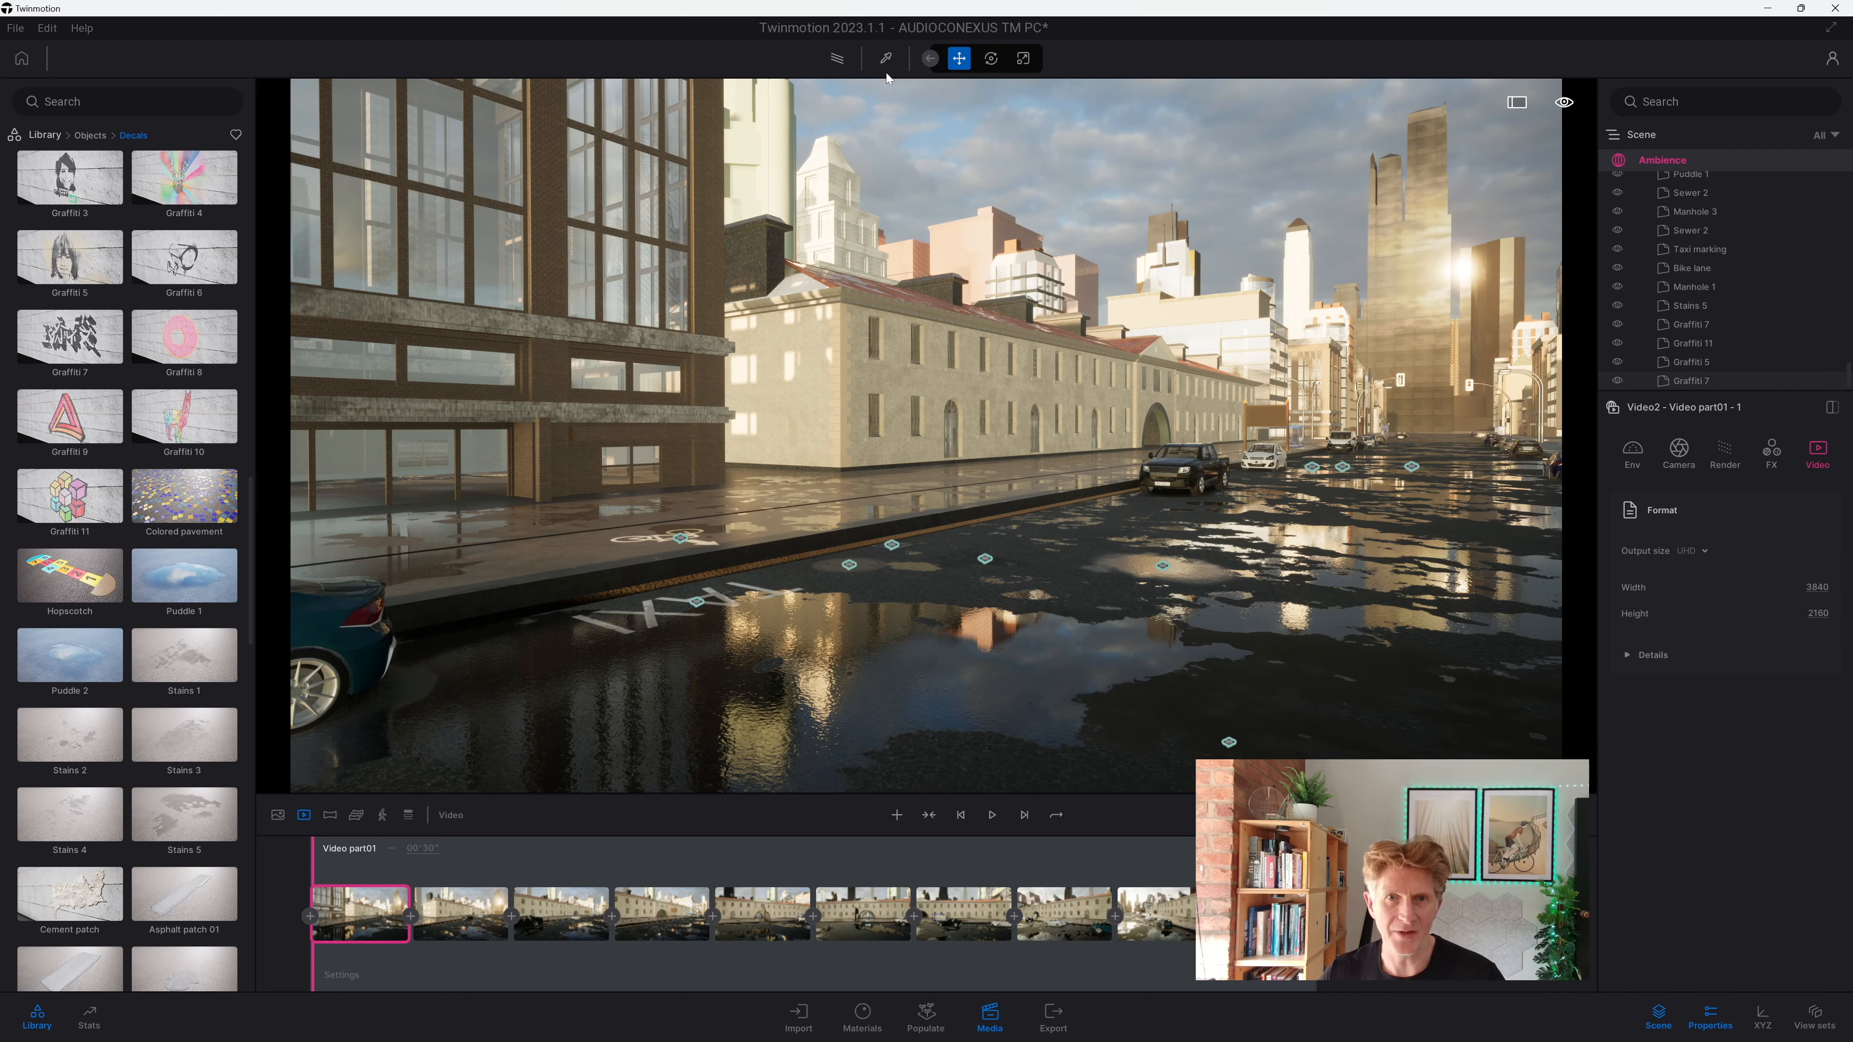
key("r")
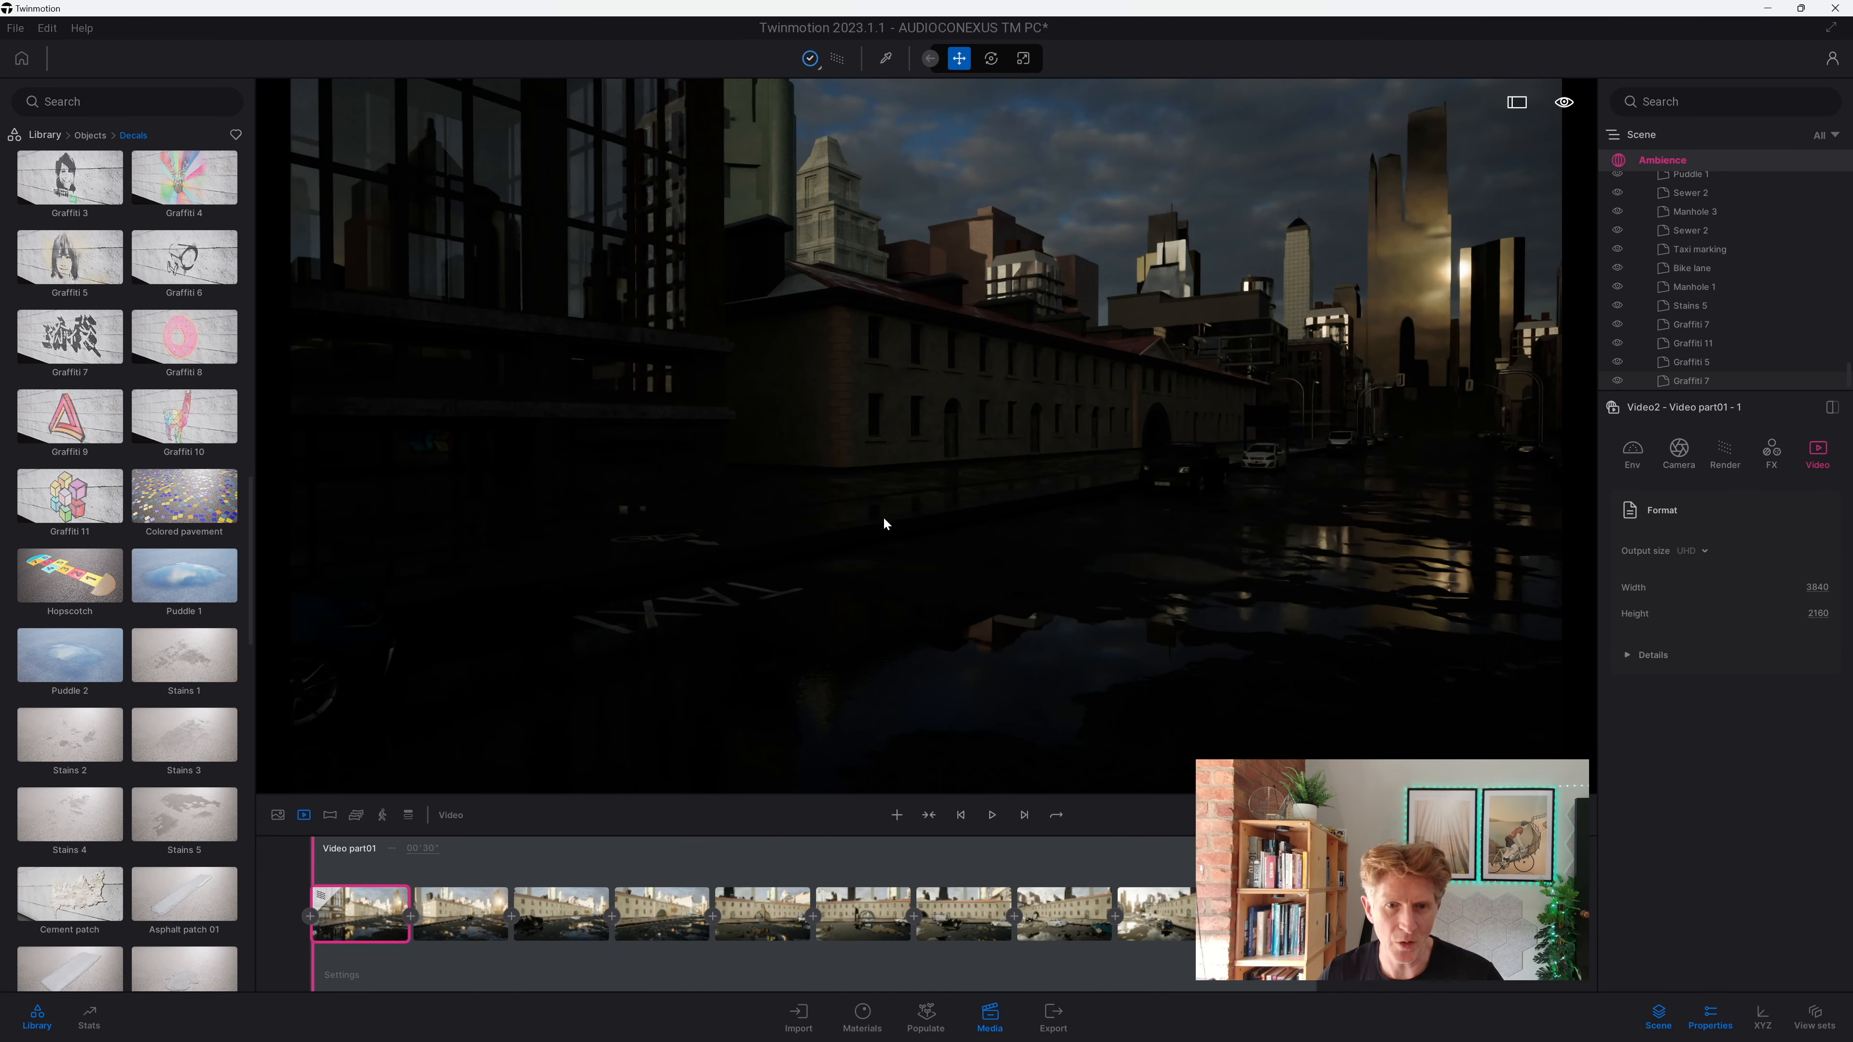
key("r")
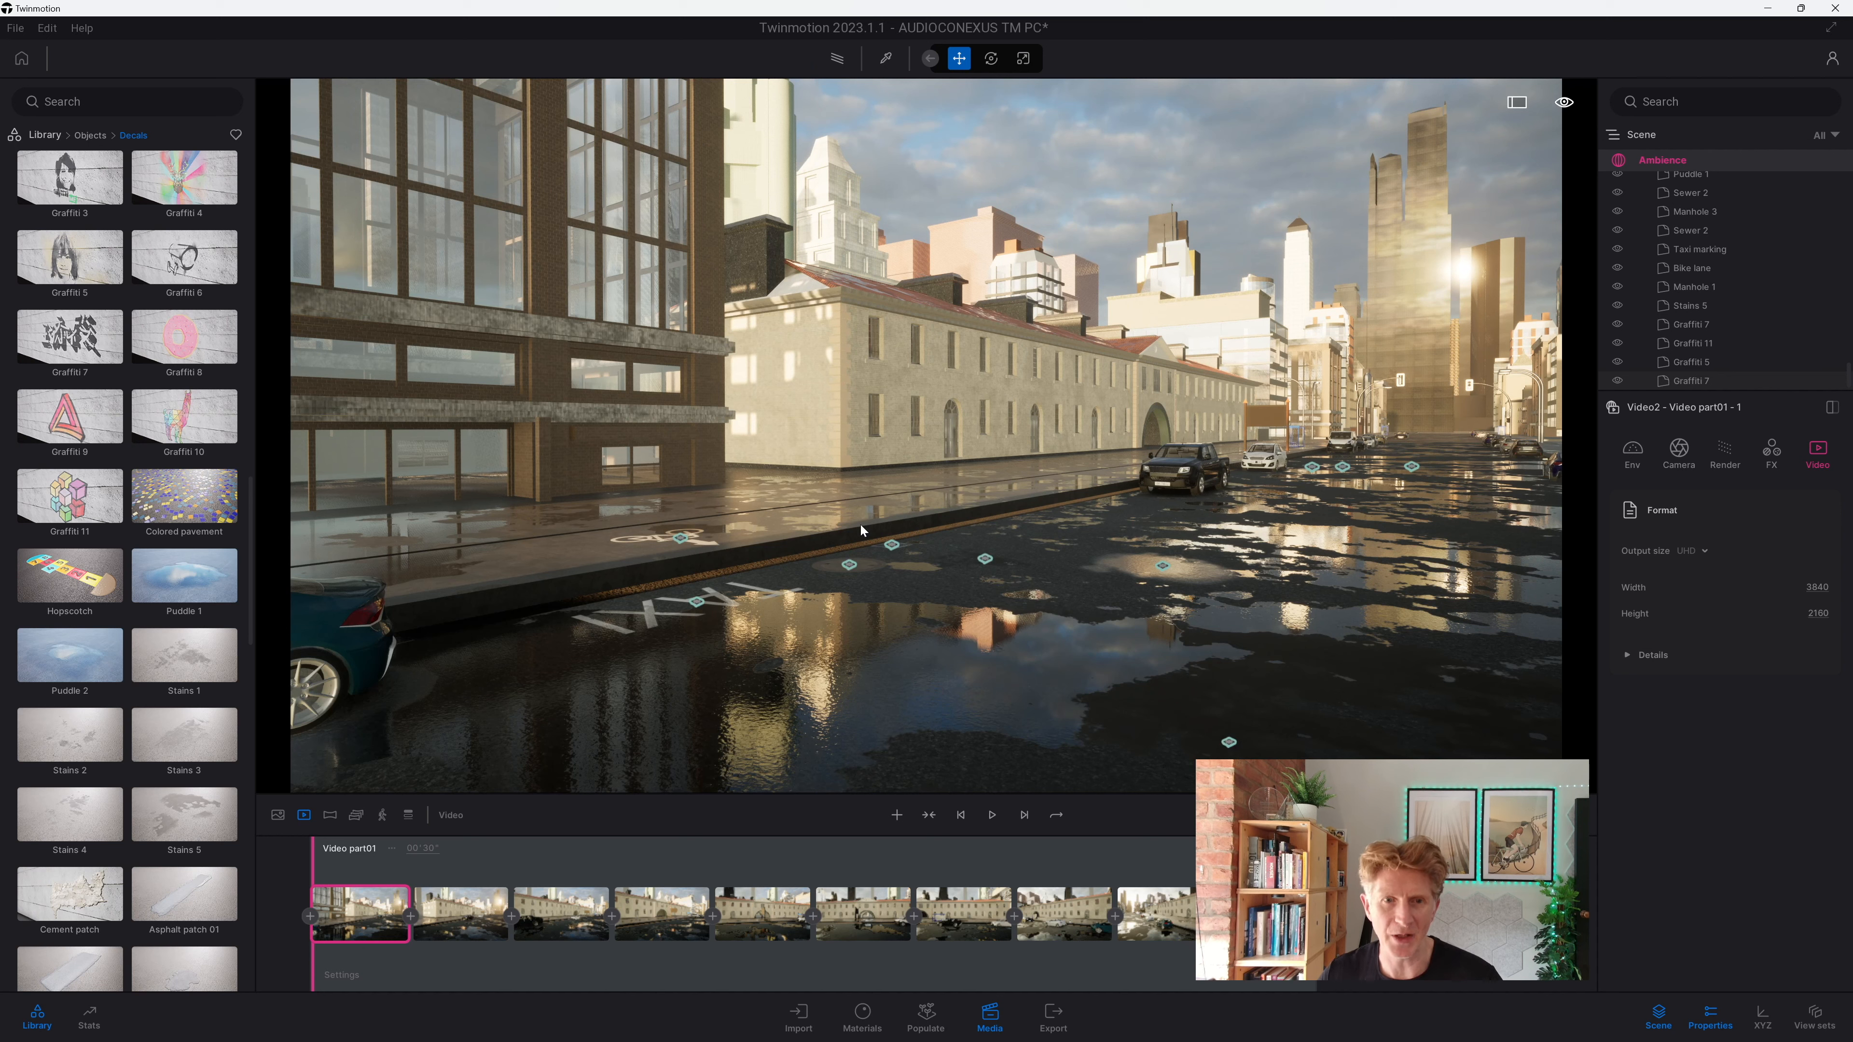
Step: Pick the Exposed Concrete 01 material on the glazed building's ledge and set its UV scale to 0.01
key("t")
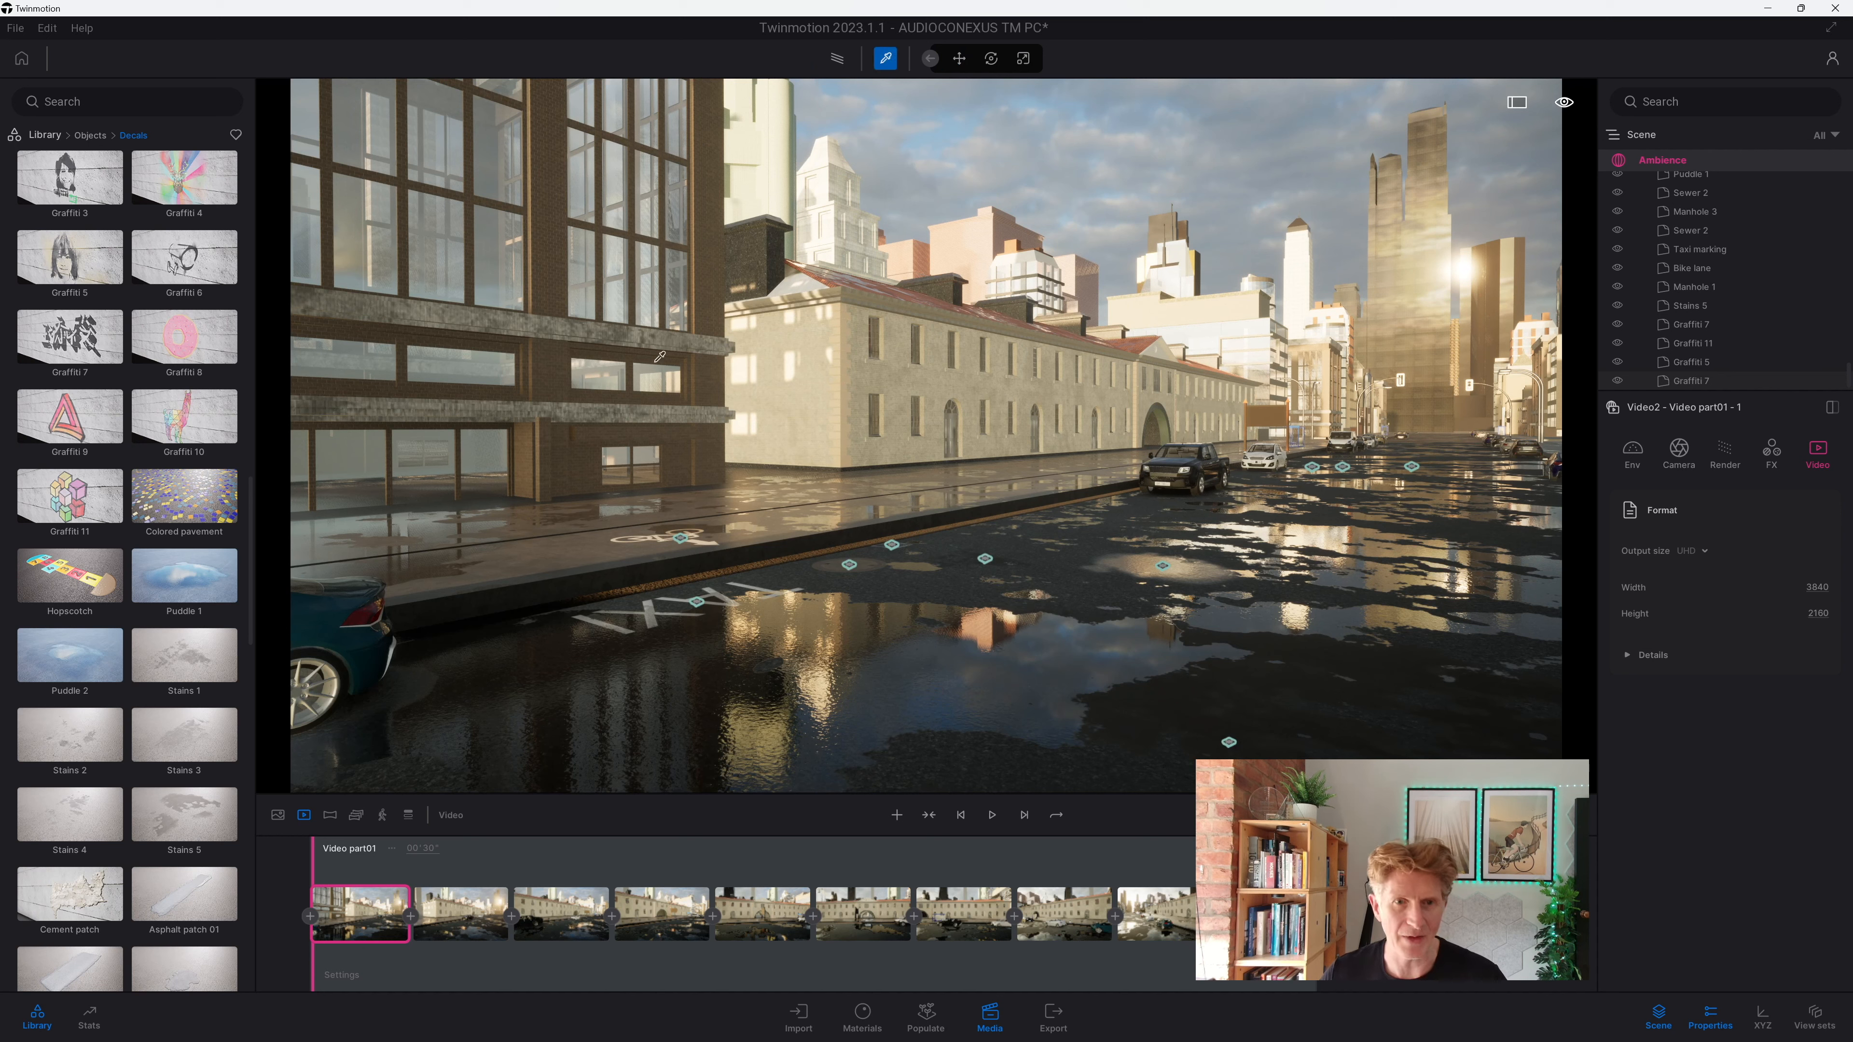
left_click(648, 335)
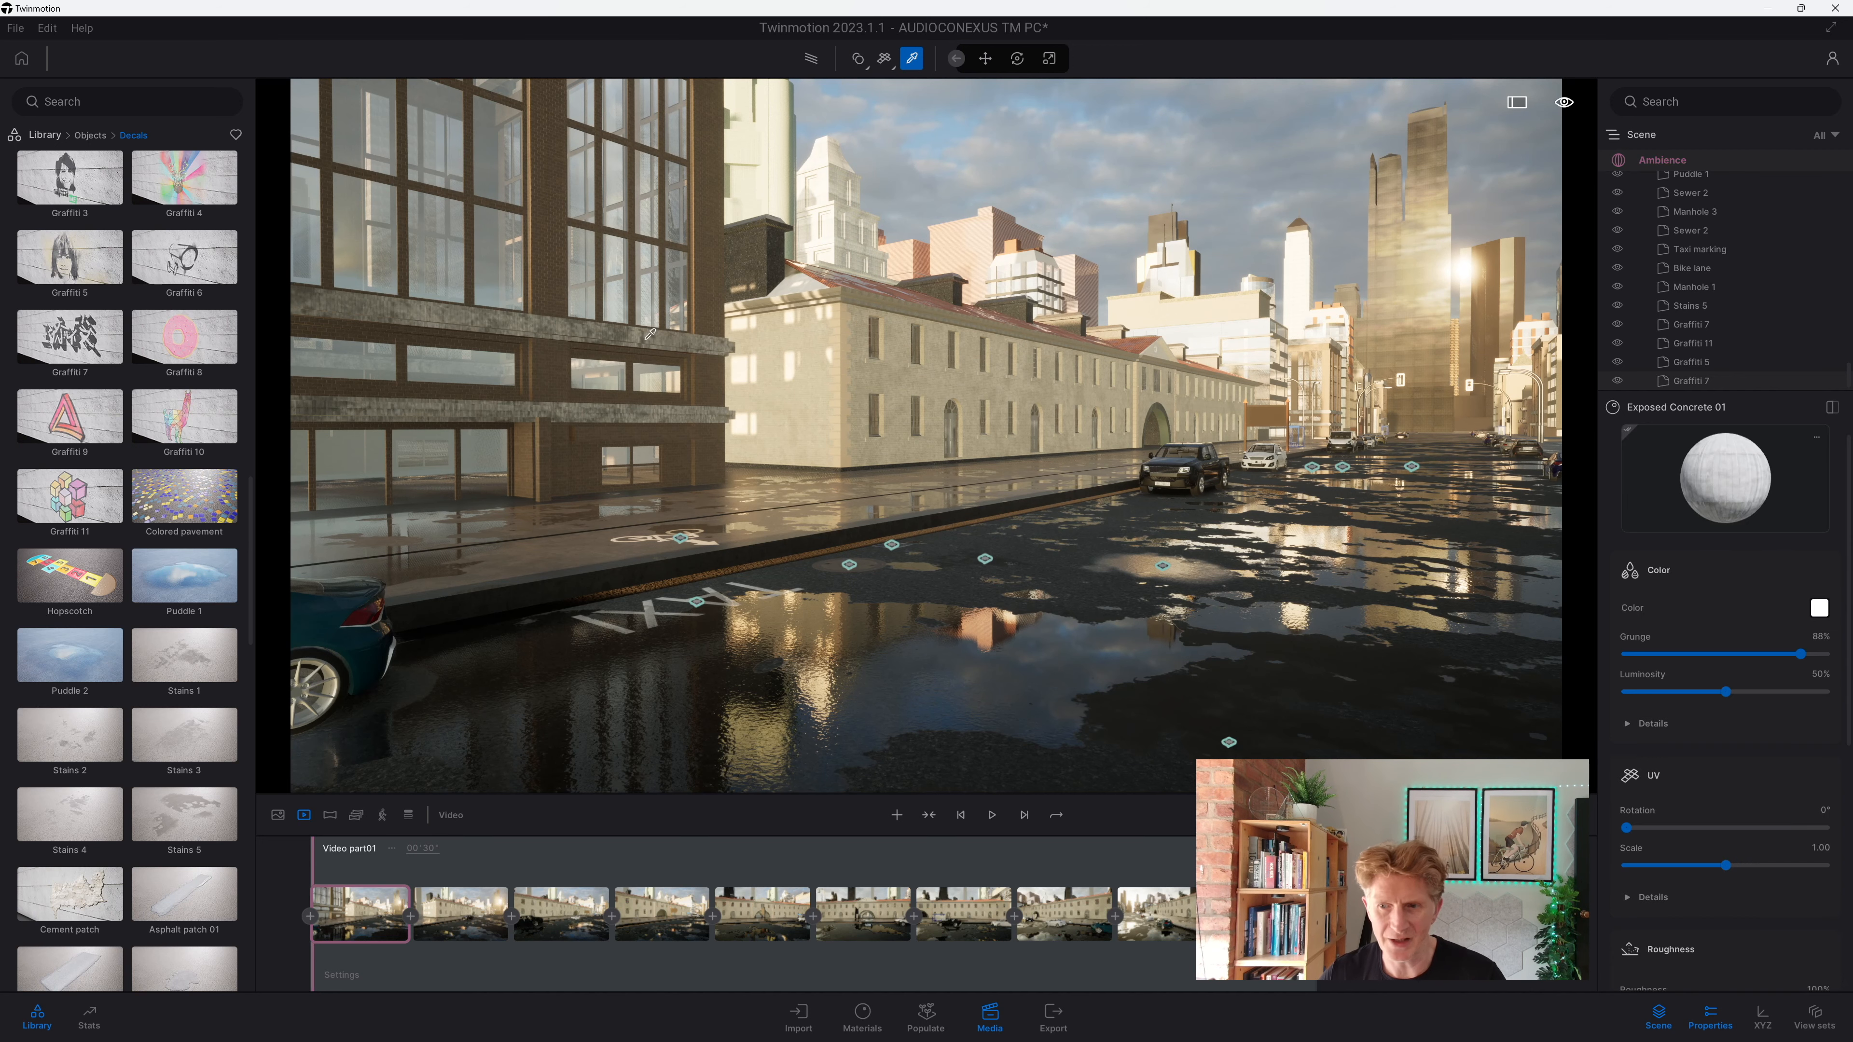
left_click_drag(1726, 865, 1626, 865)
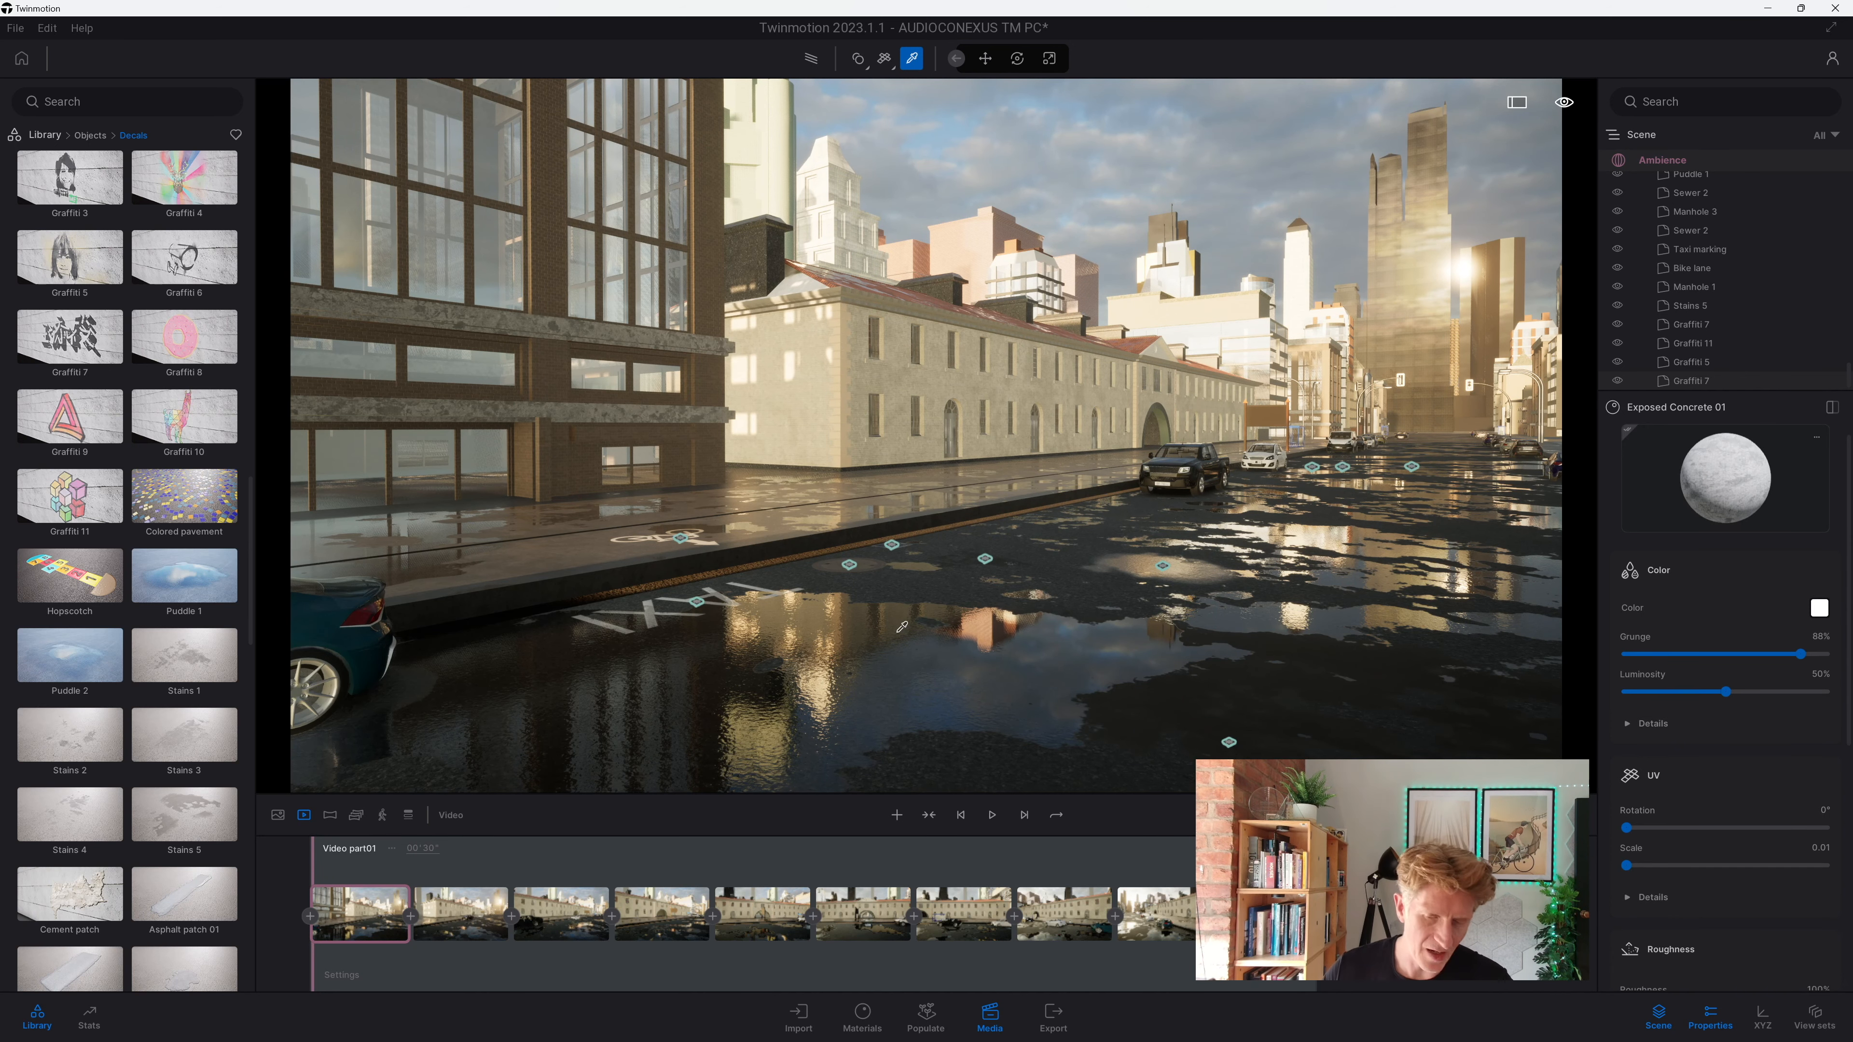
Step: Leave the video and add Graffiti 7, Graffiti 4, Sewer and Puddle 1 decals around the glazed corner building
key("q")
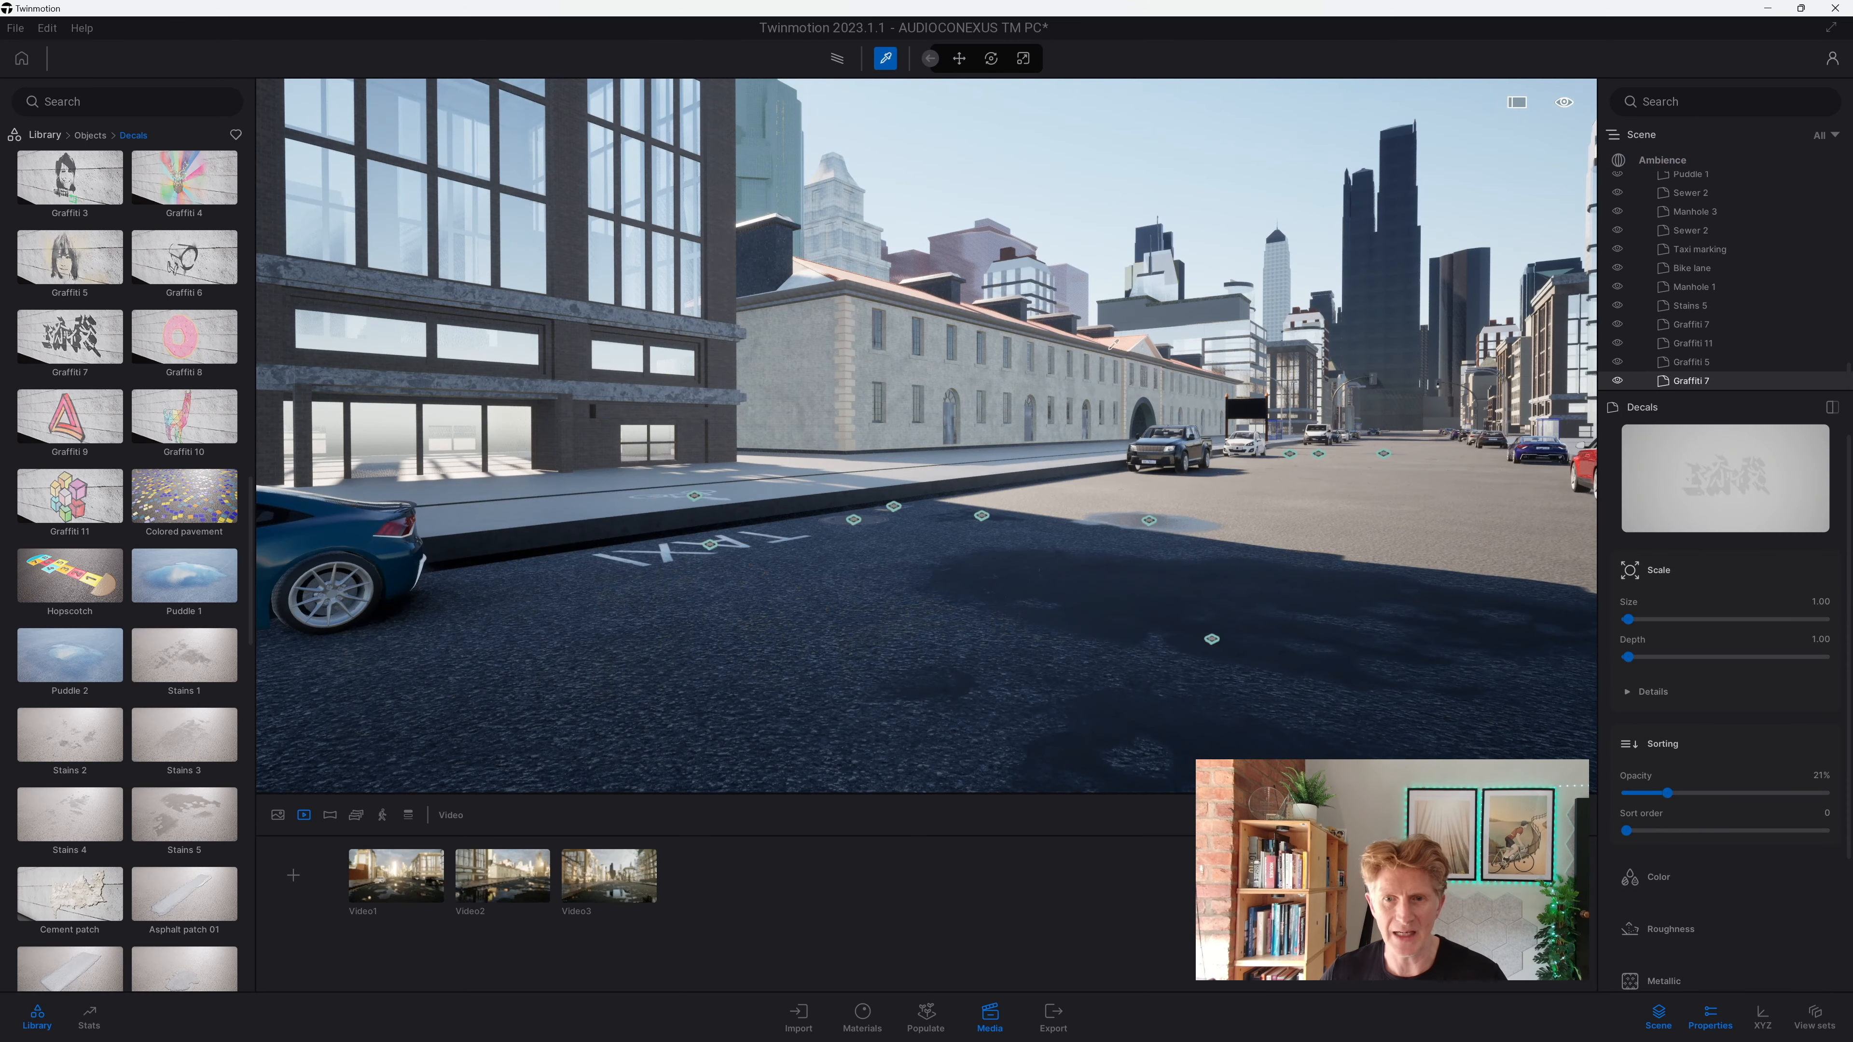
key("e")
right_click_drag(1094, 248, 1095, 315)
key("e")
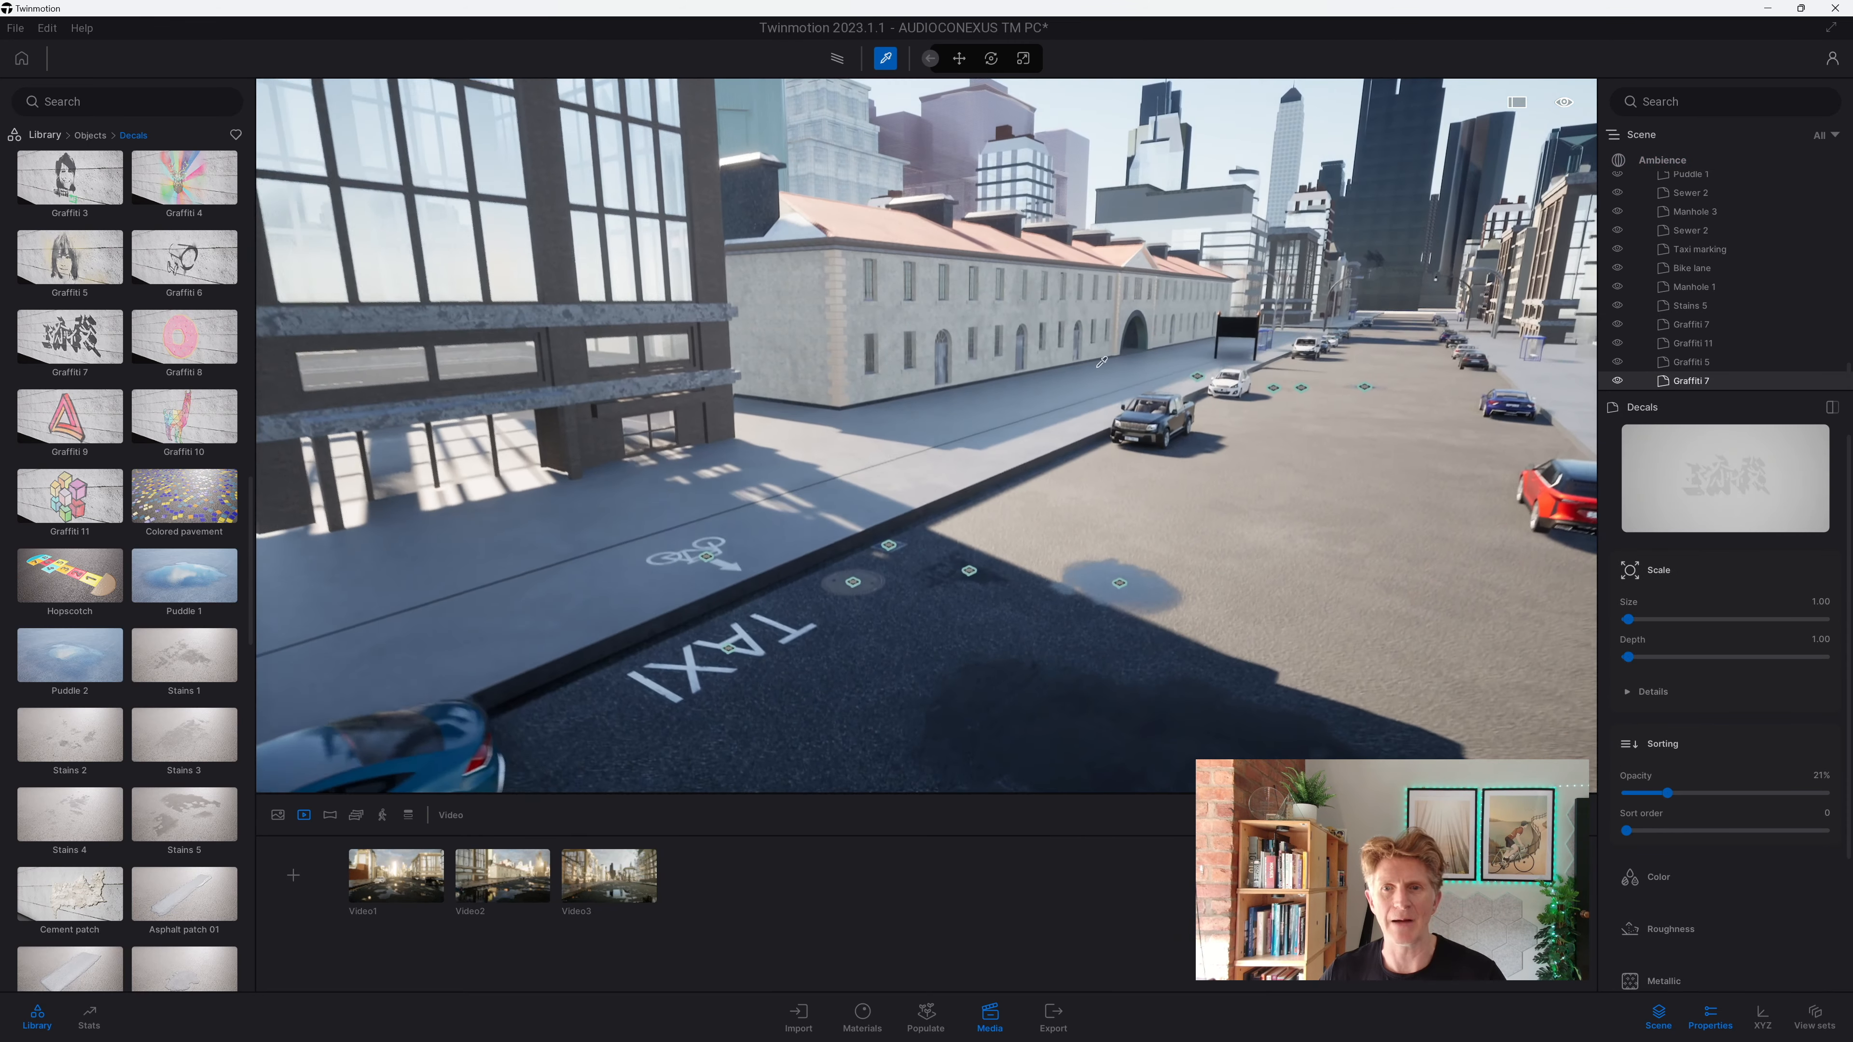
key("e")
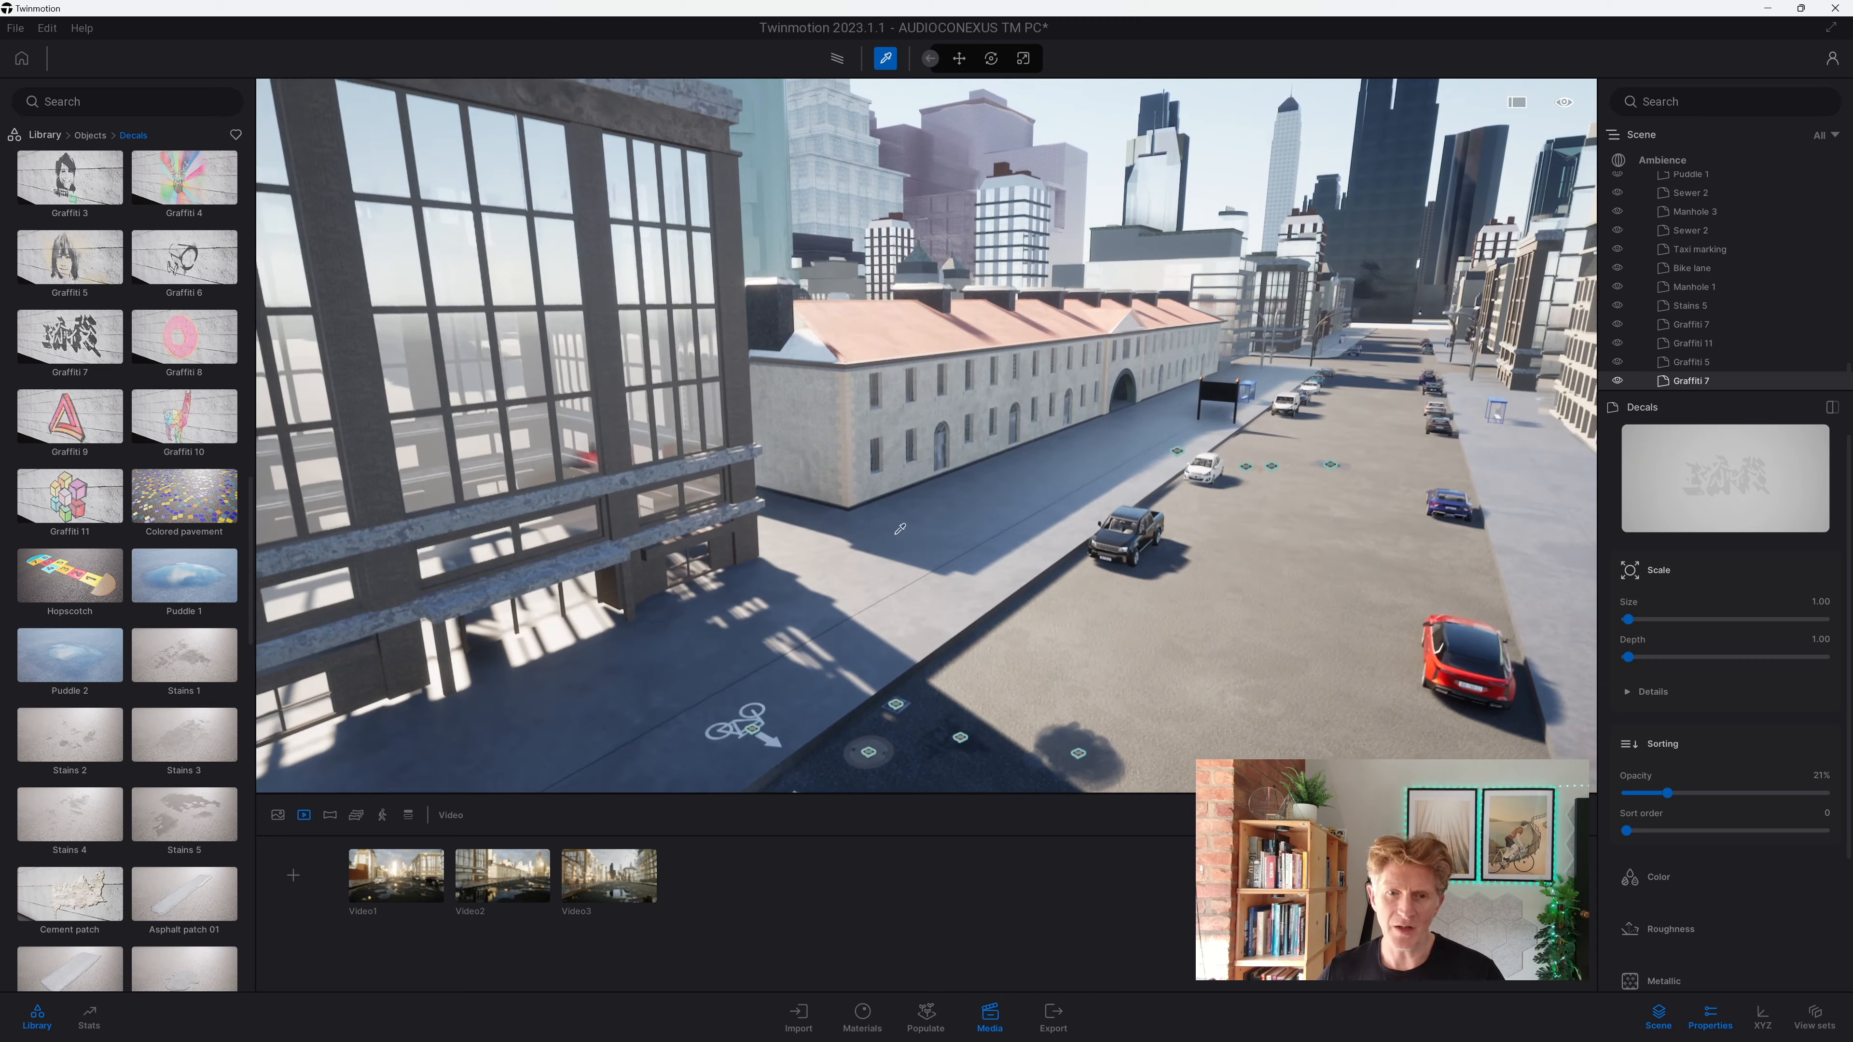
right_click_drag(620, 511, 583, 538)
left_click_drag(172, 329, 679, 688)
left_click_drag(182, 191, 456, 788)
right_click_drag(694, 588, 882, 580)
left_click_drag(883, 571, 368, 450)
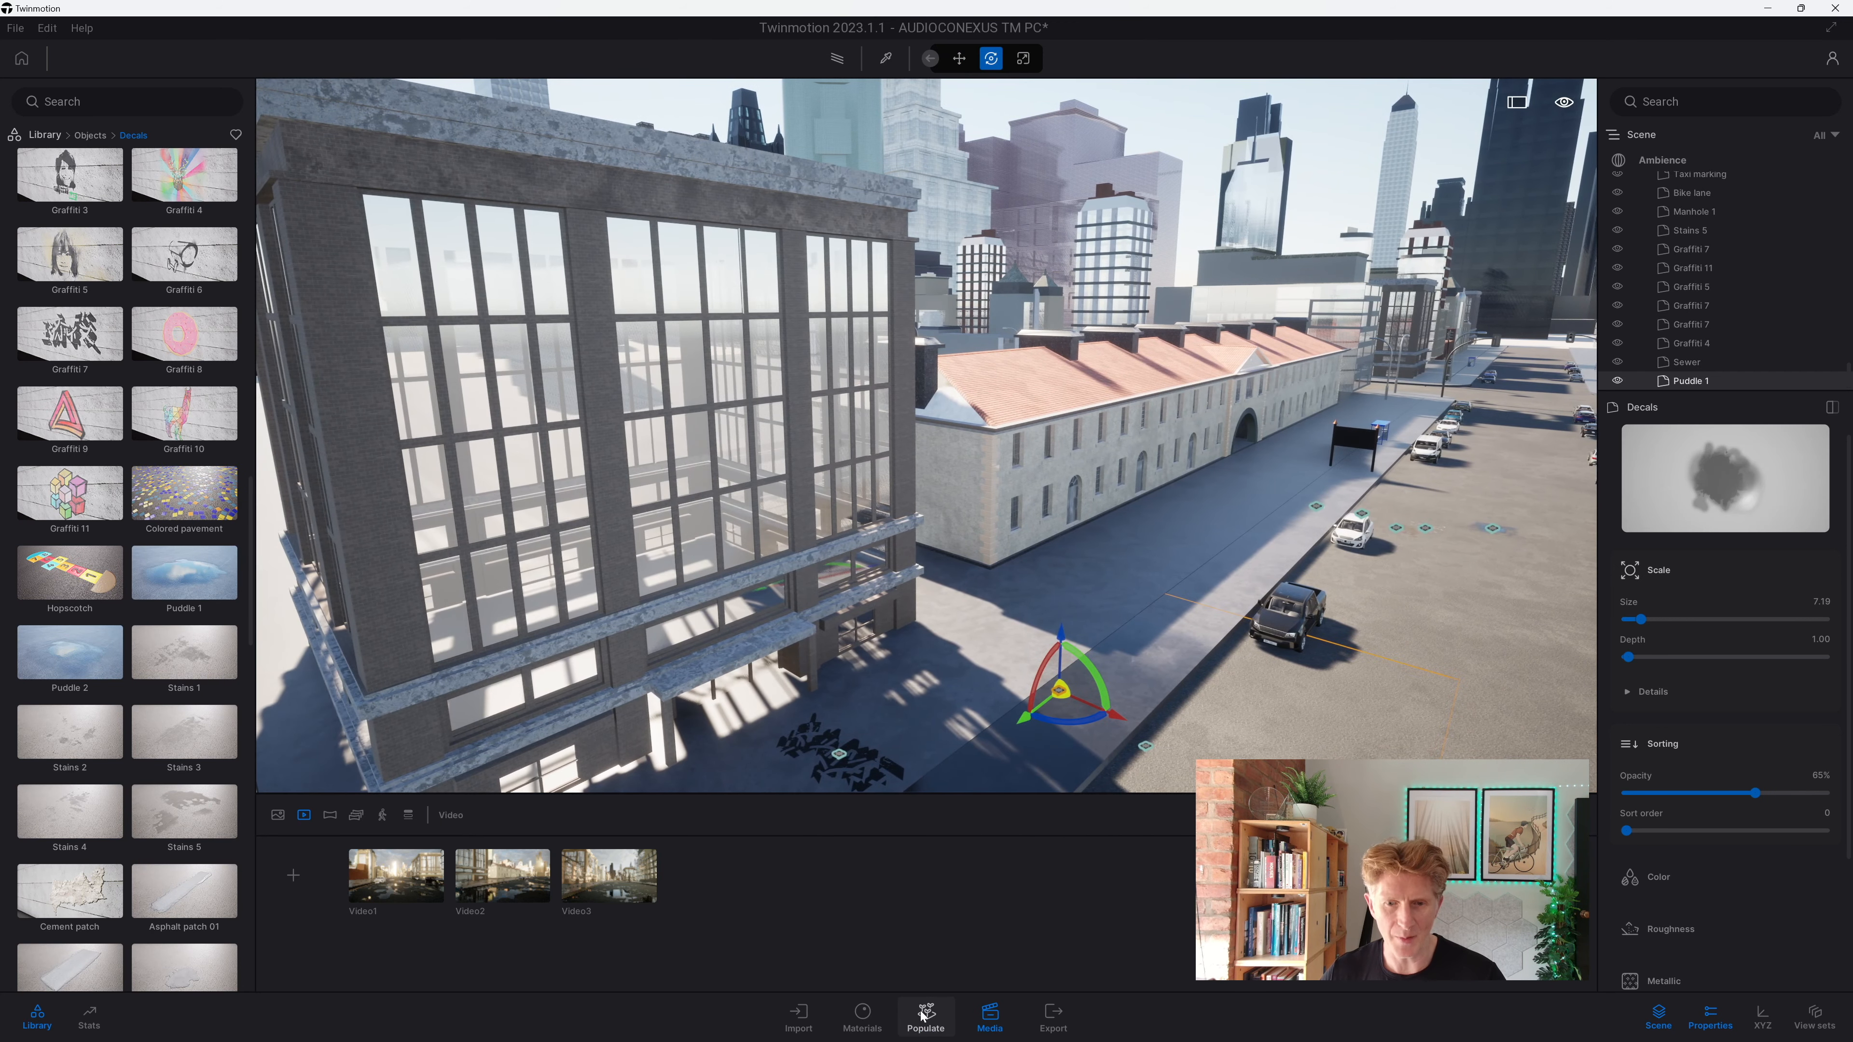
Step: Start a character path on the pavement in front of the building with the curved corner balconies
left_click(927, 1014)
left_click(1768, 453)
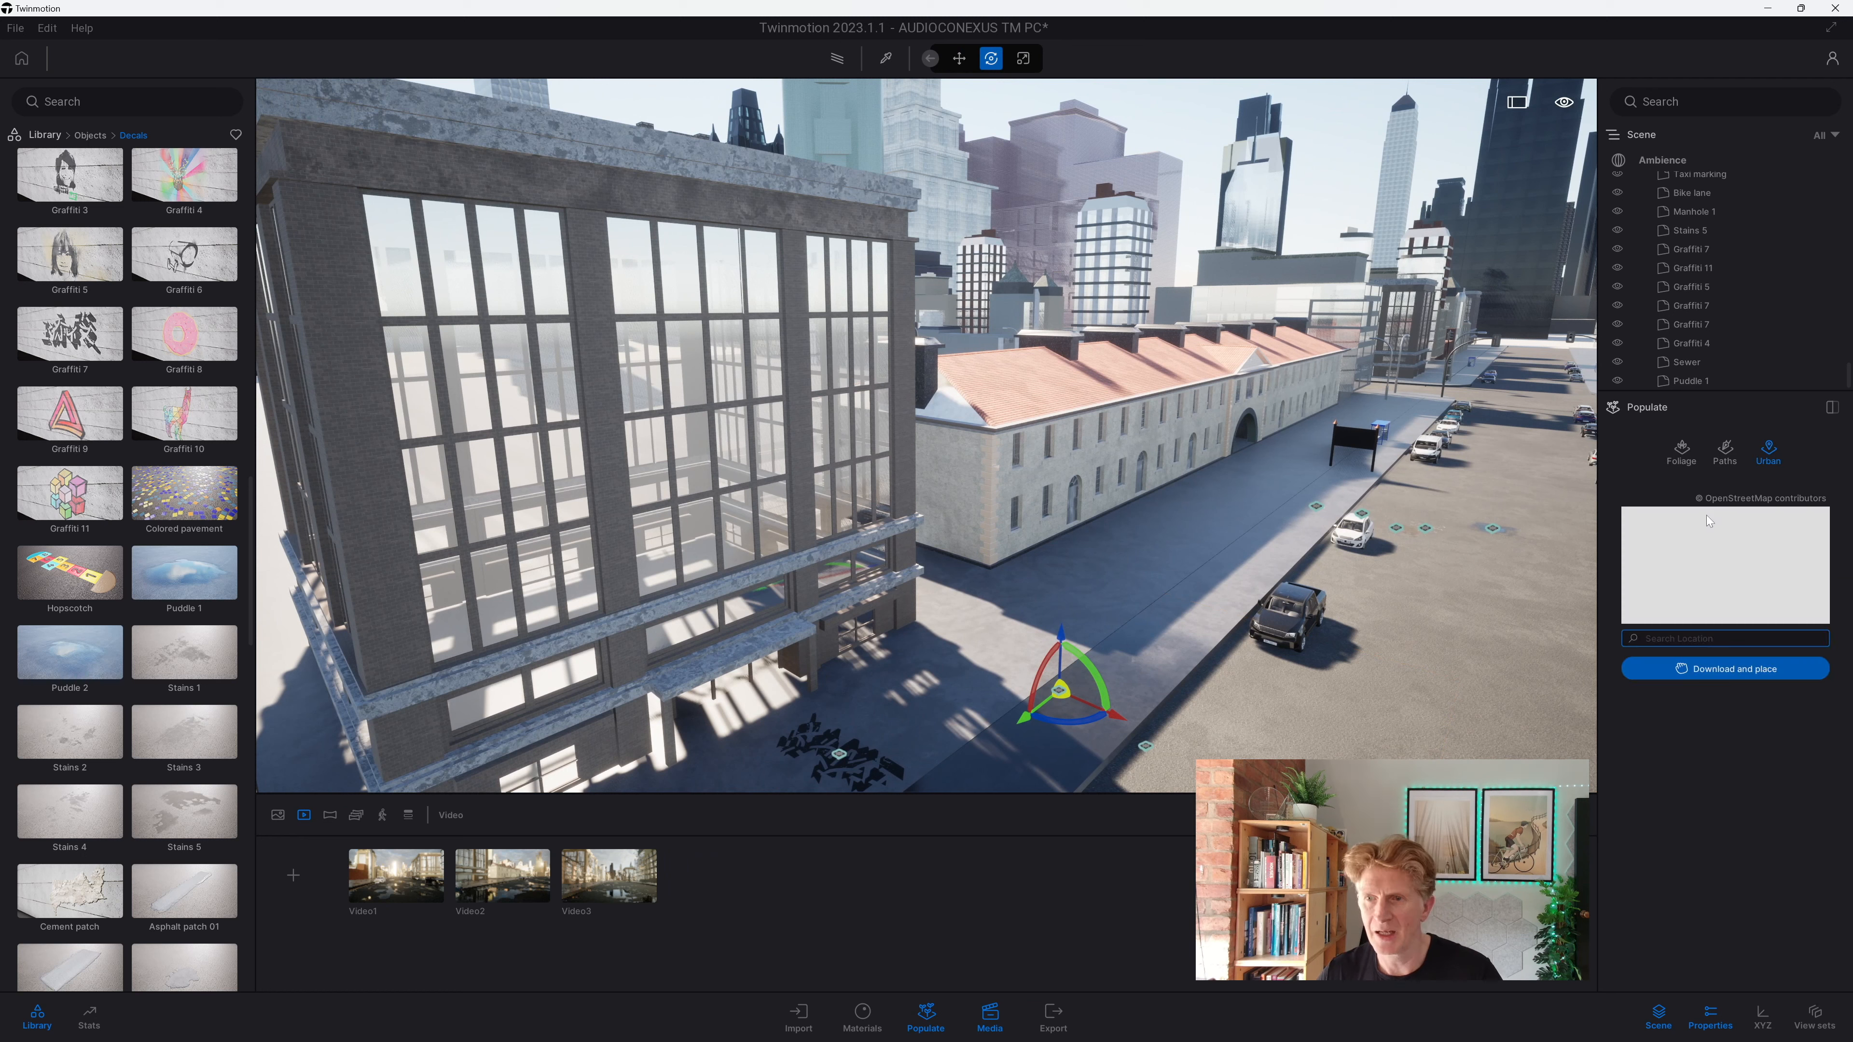
left_click(1724, 456)
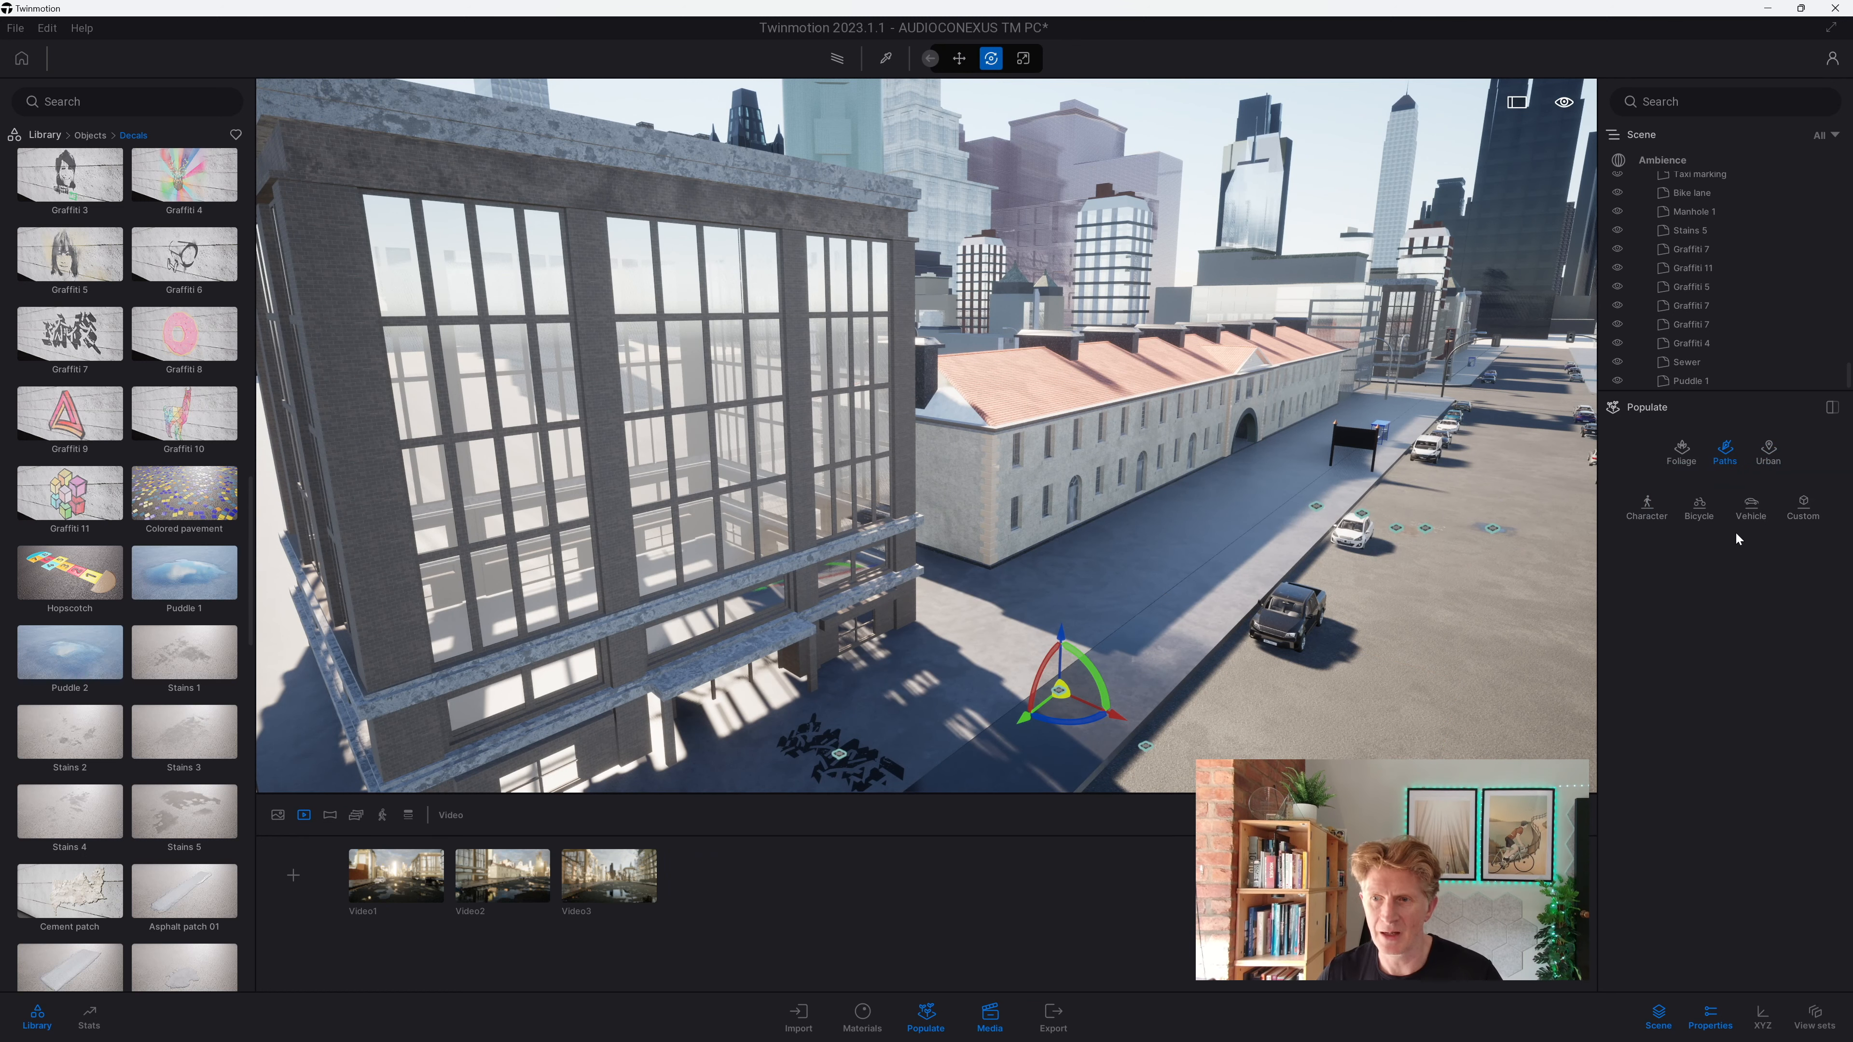
left_click(1653, 515)
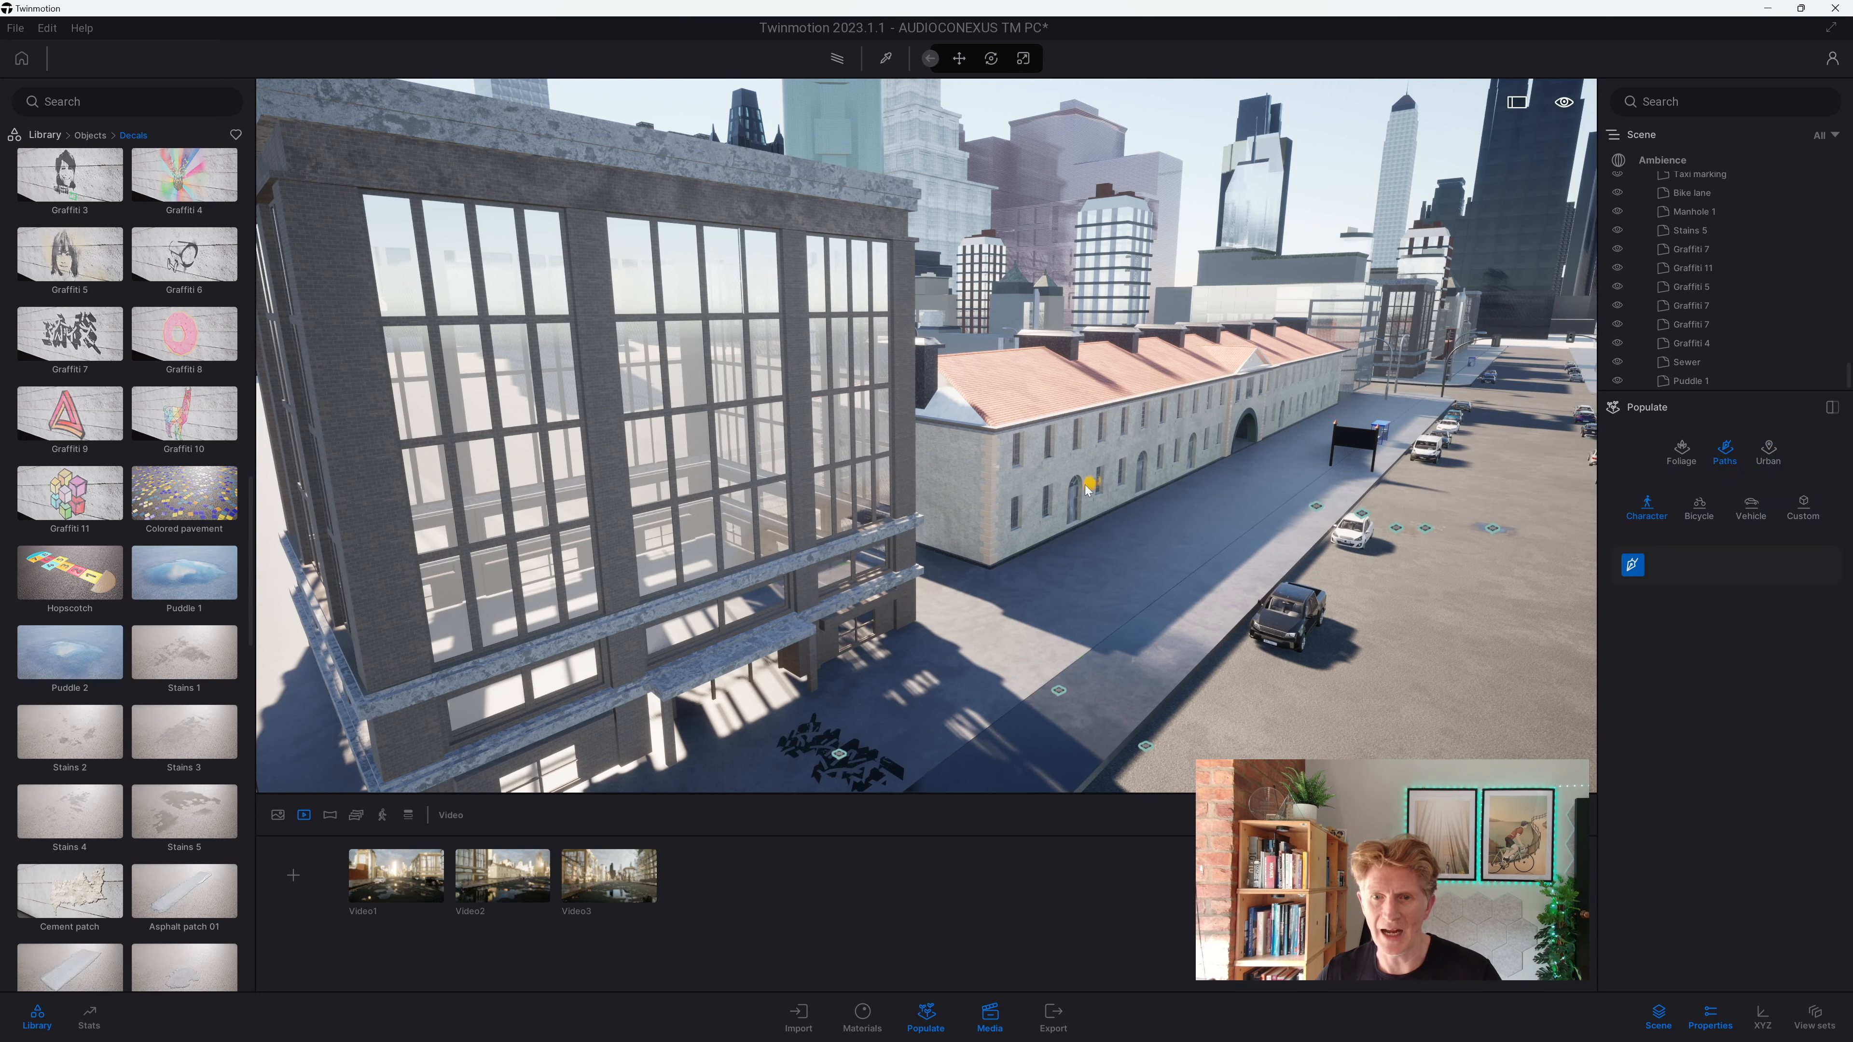
scroll(1093, 489, "down", 3)
right_click_drag(1357, 314, 1231, 452)
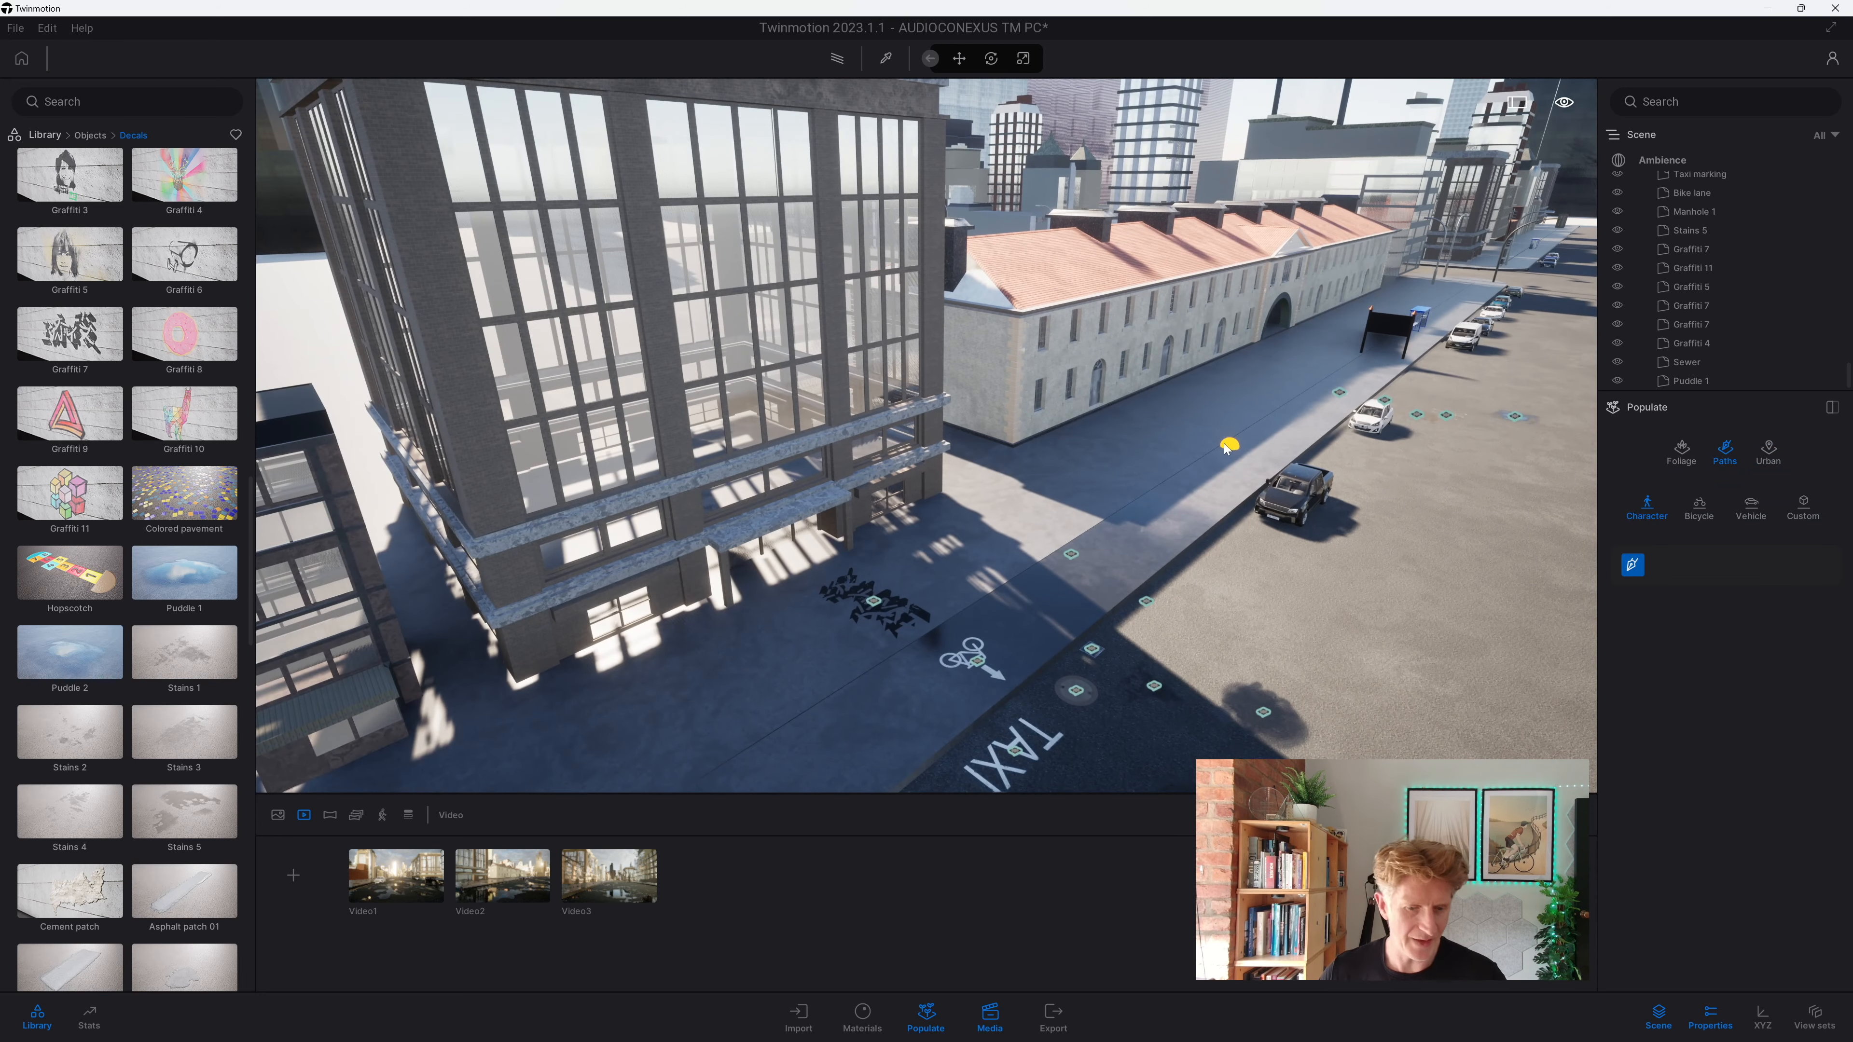
scroll(1217, 432, "down", 5)
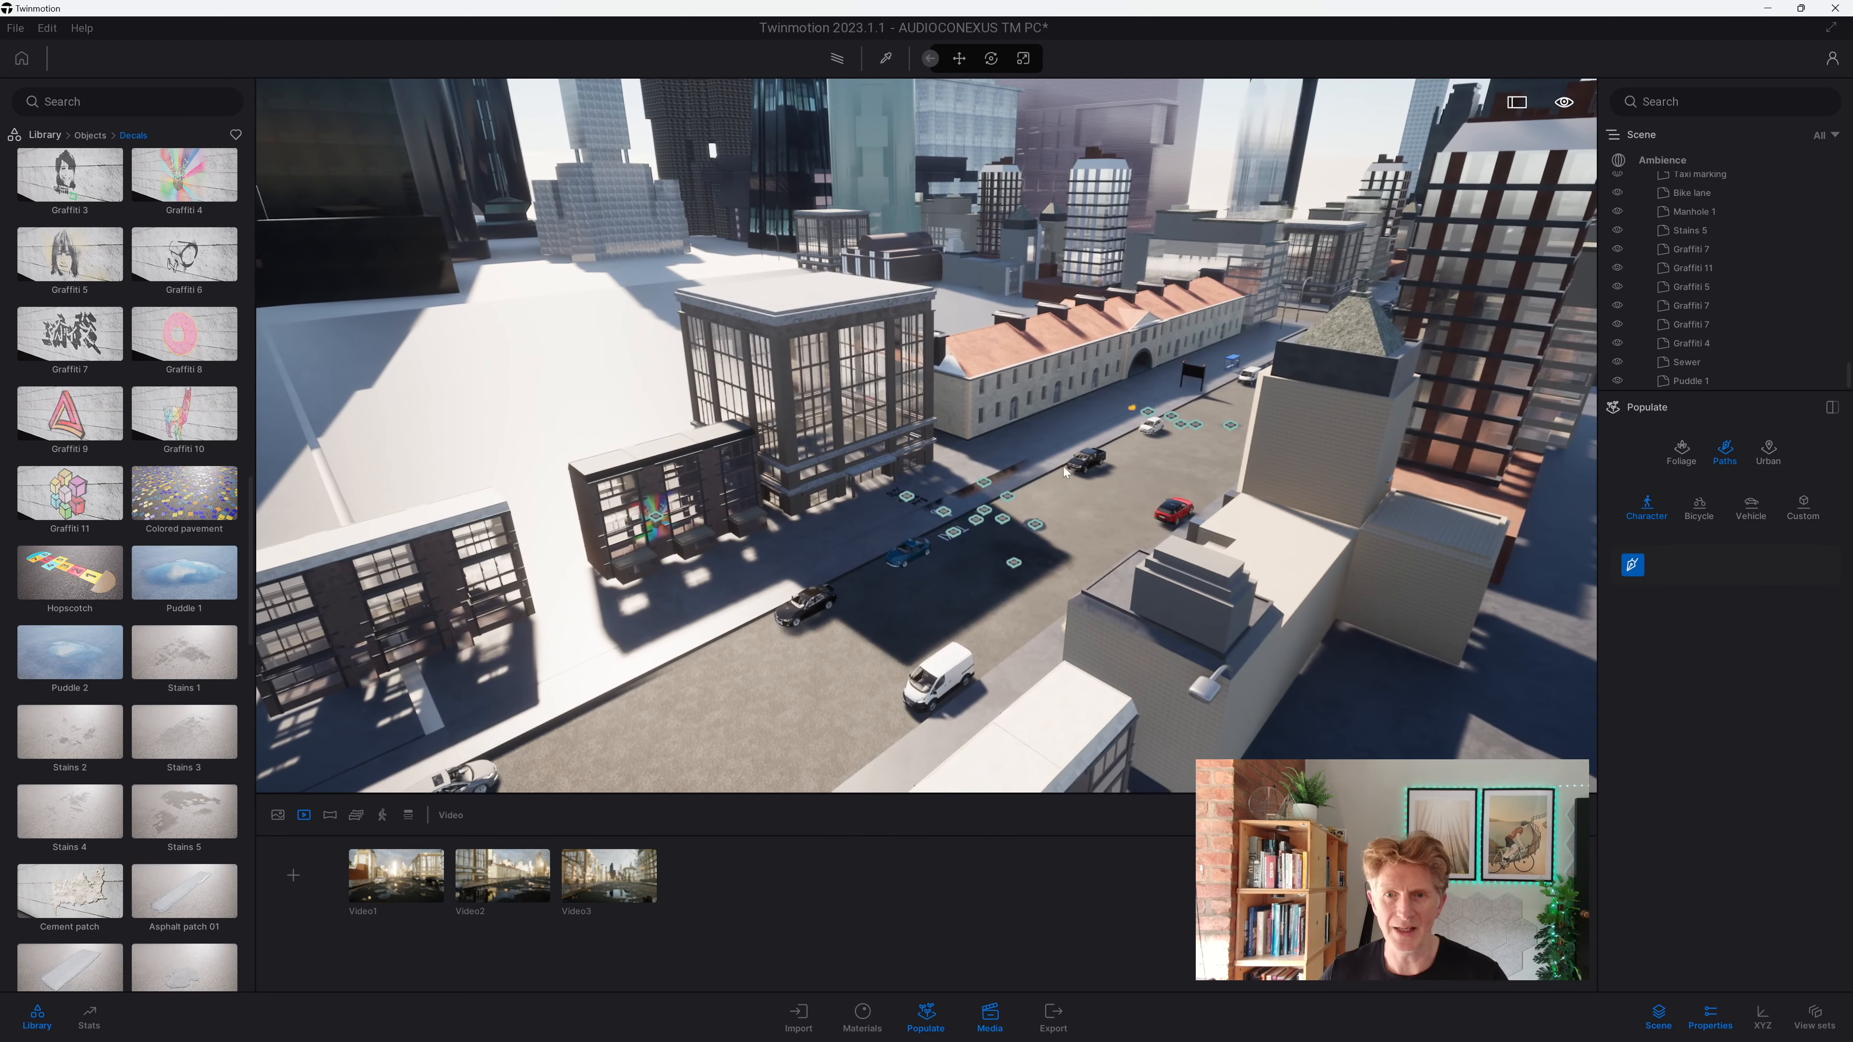
scroll(1019, 488, "down", 3)
middle_click_drag(696, 628, 1060, 589)
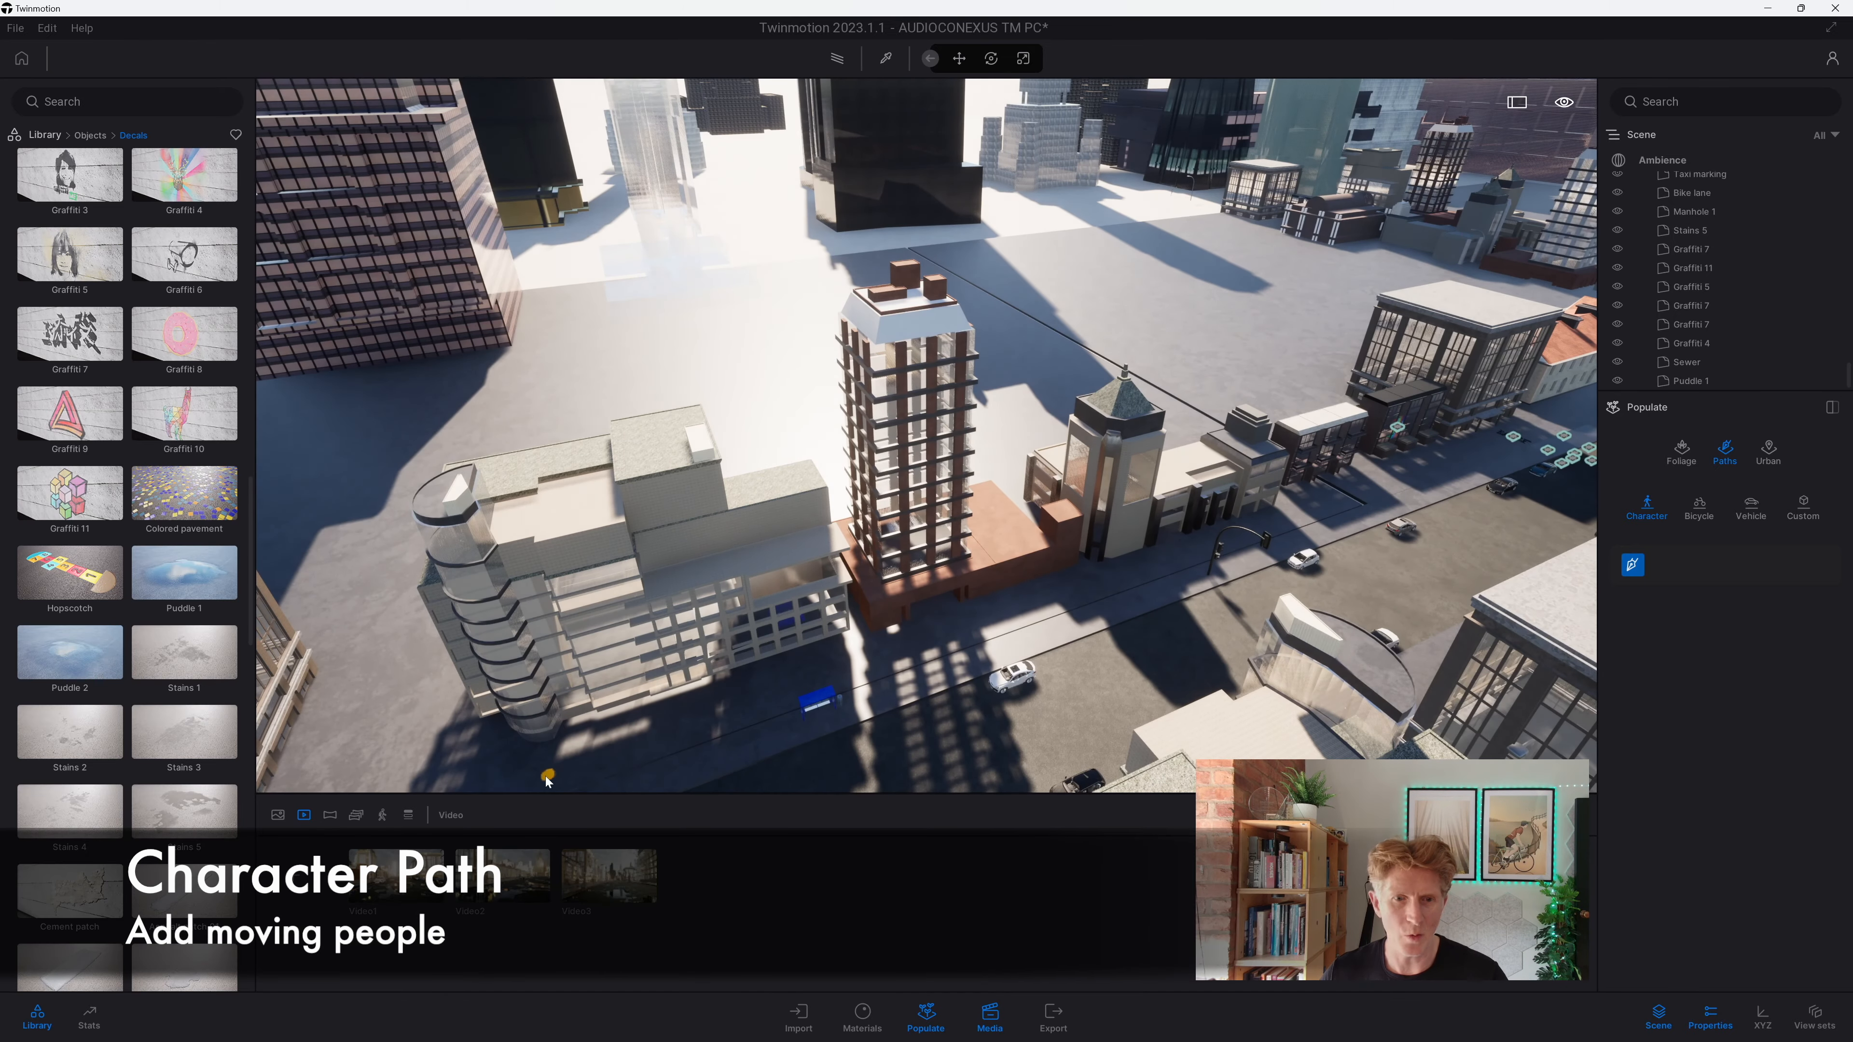
left_click(520, 782)
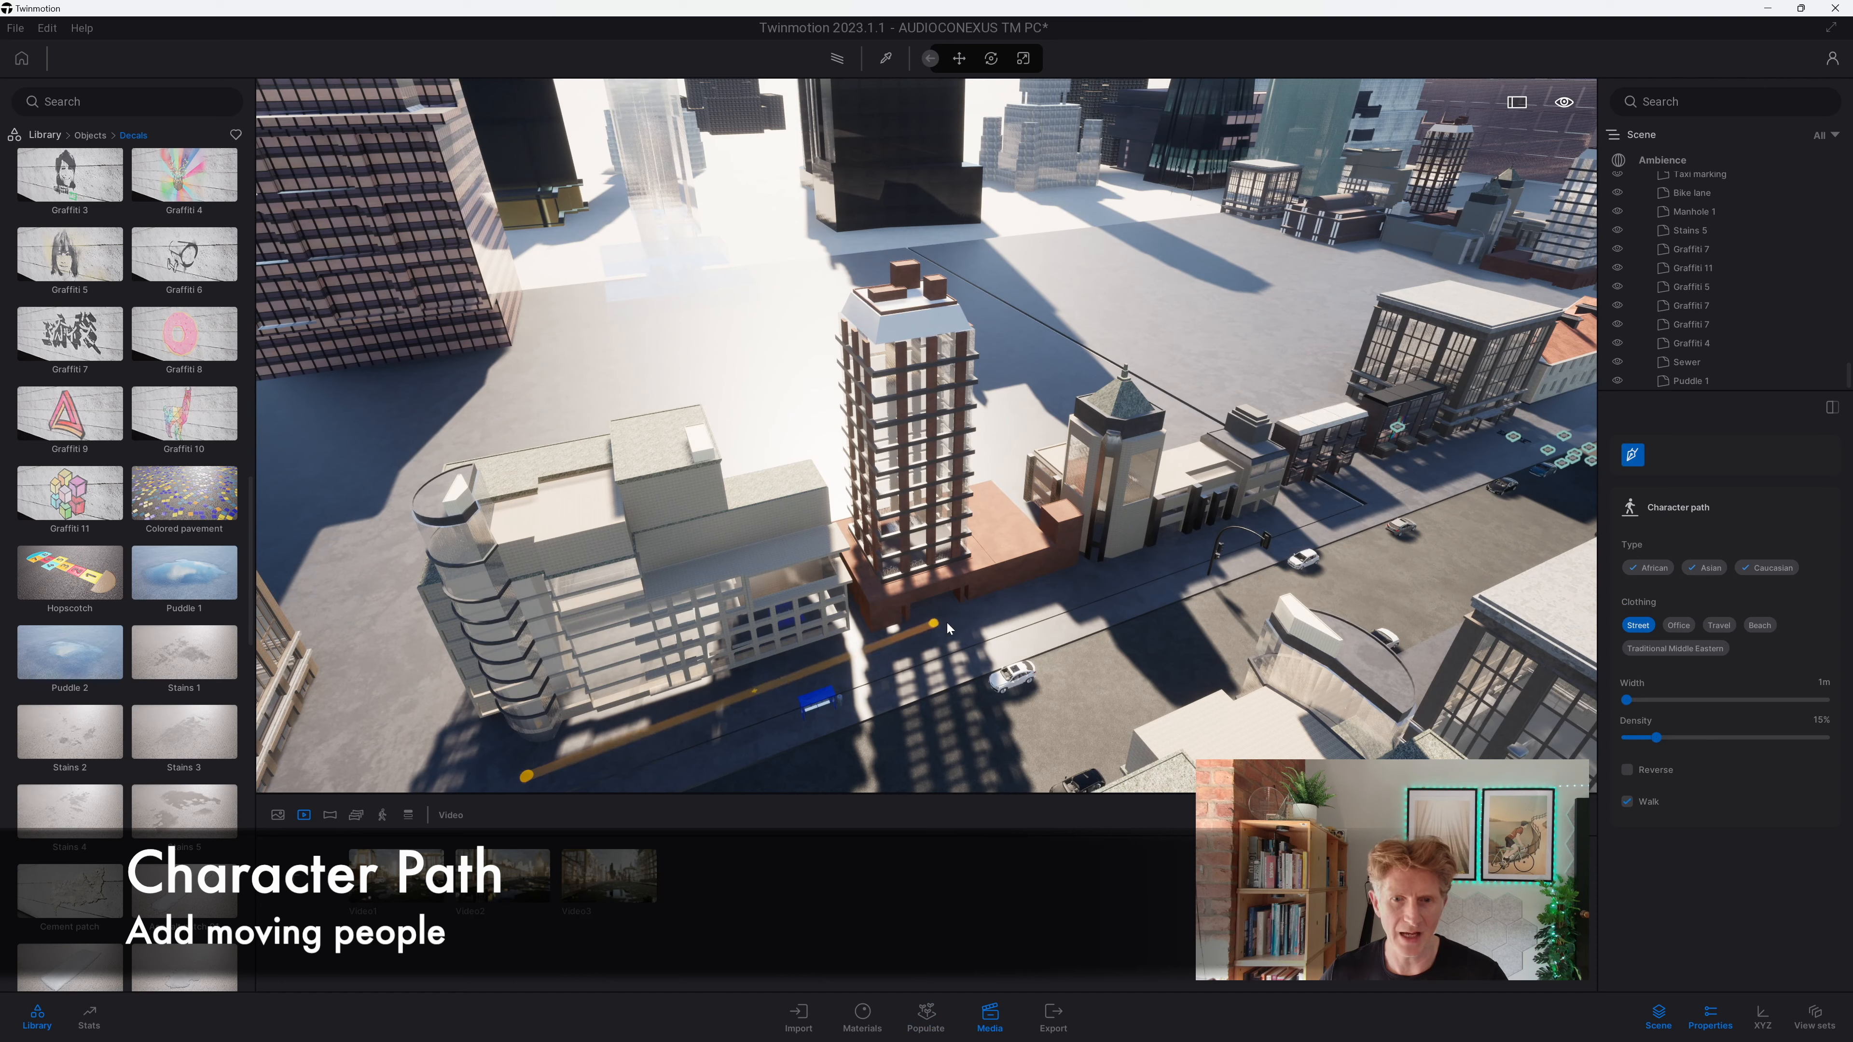
Step: Extend the character path along the pavement past the red-roofed building, around the corner and up the cross street, and finish it
right_click_drag(1425, 438, 1448, 434)
key("d")
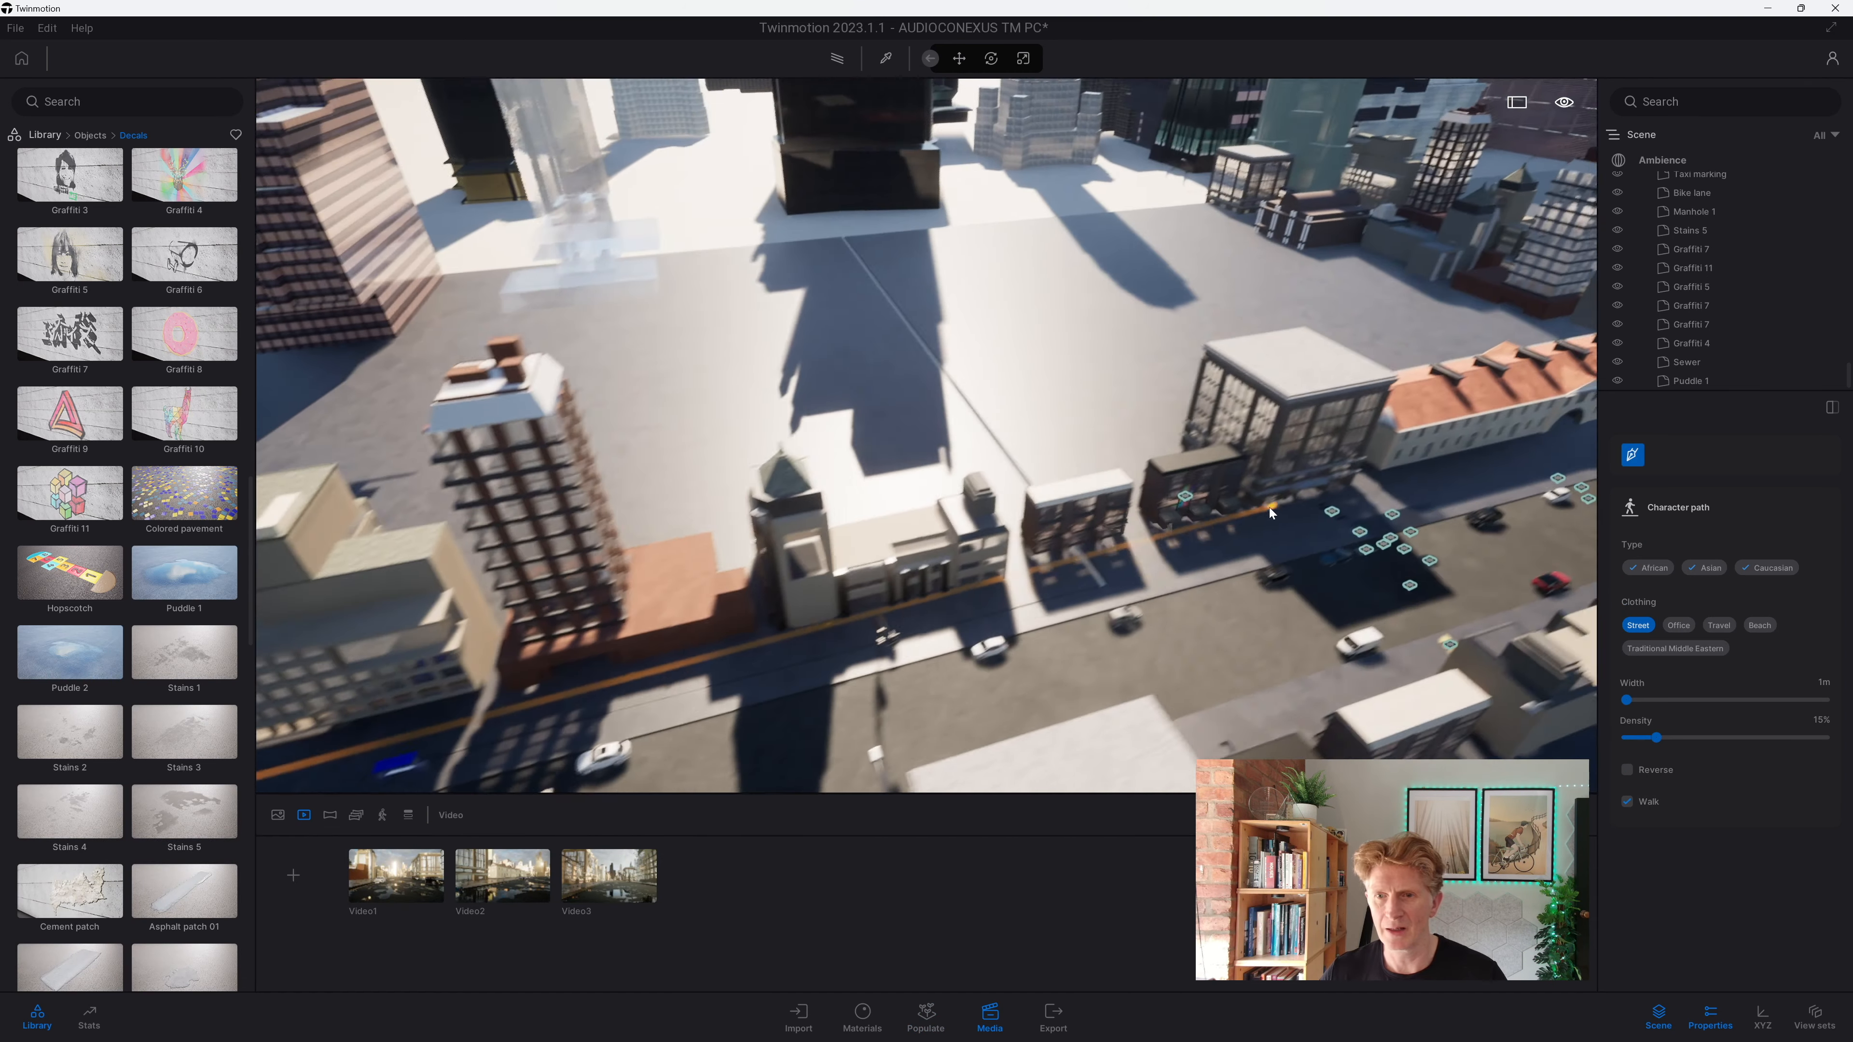
key("d")
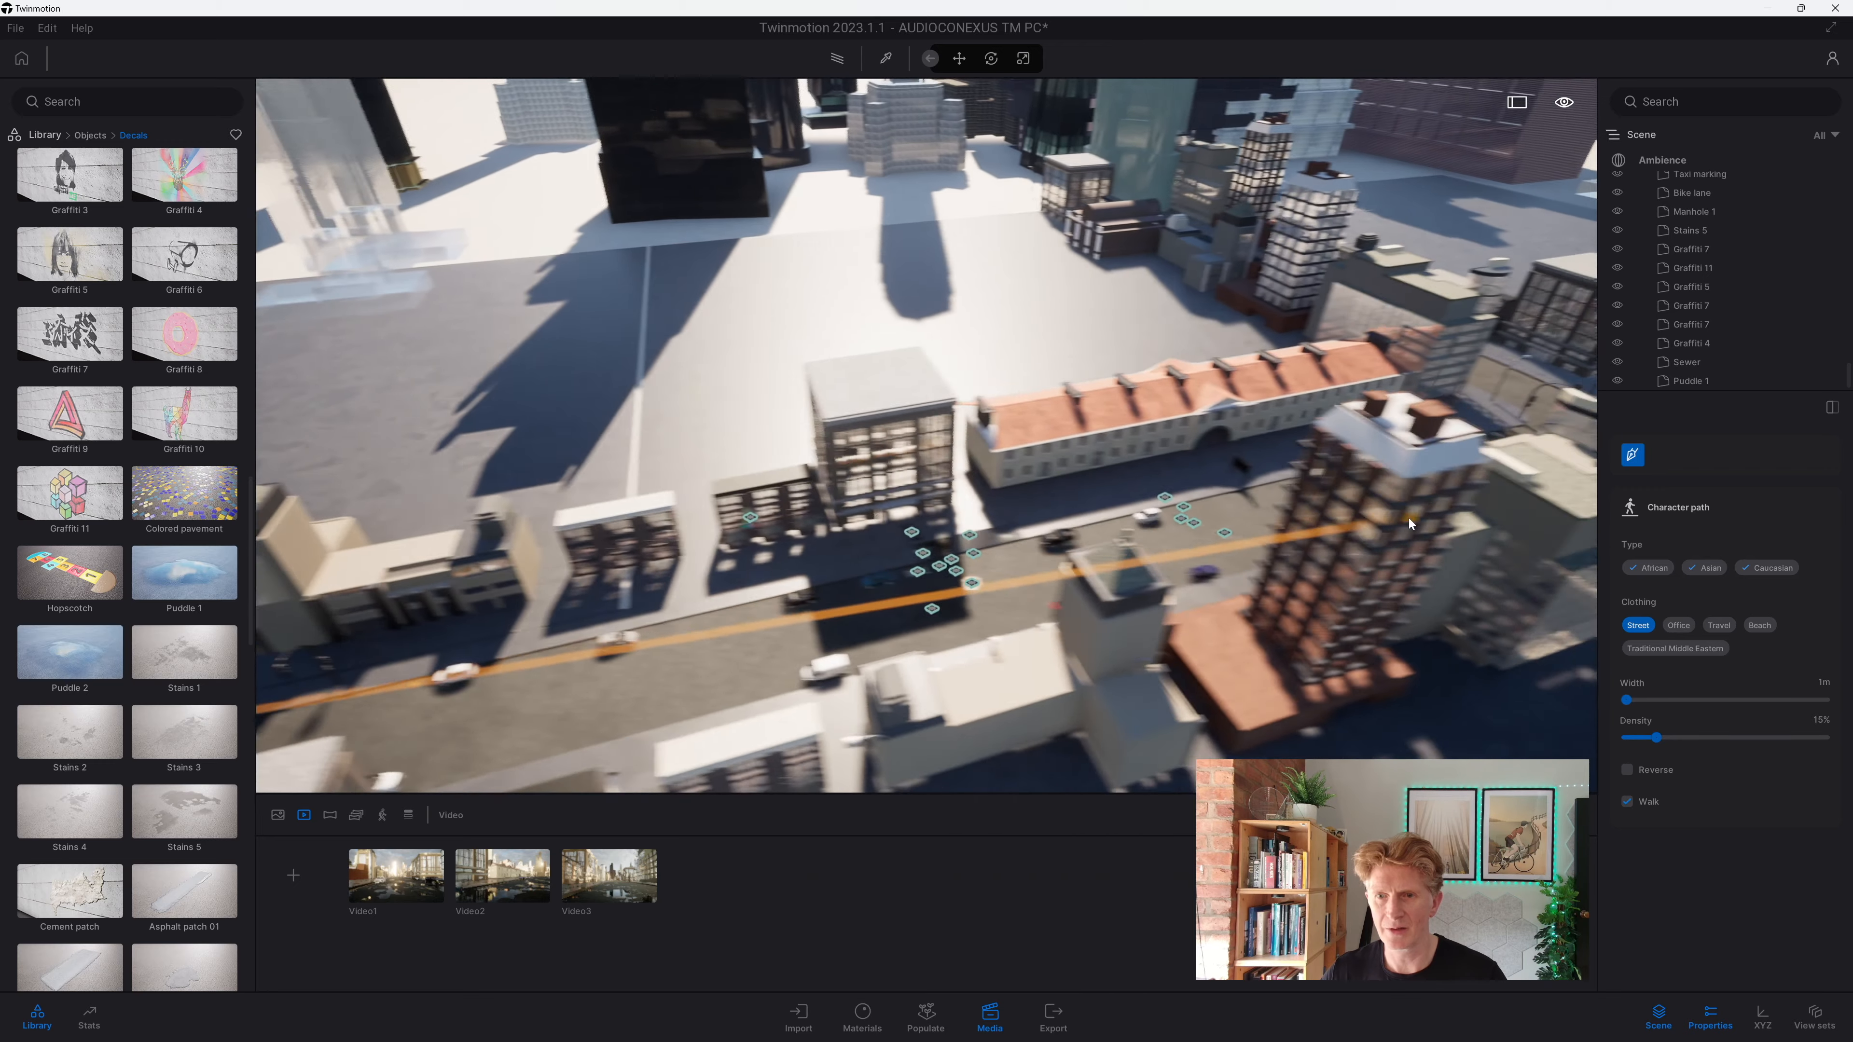
key("d")
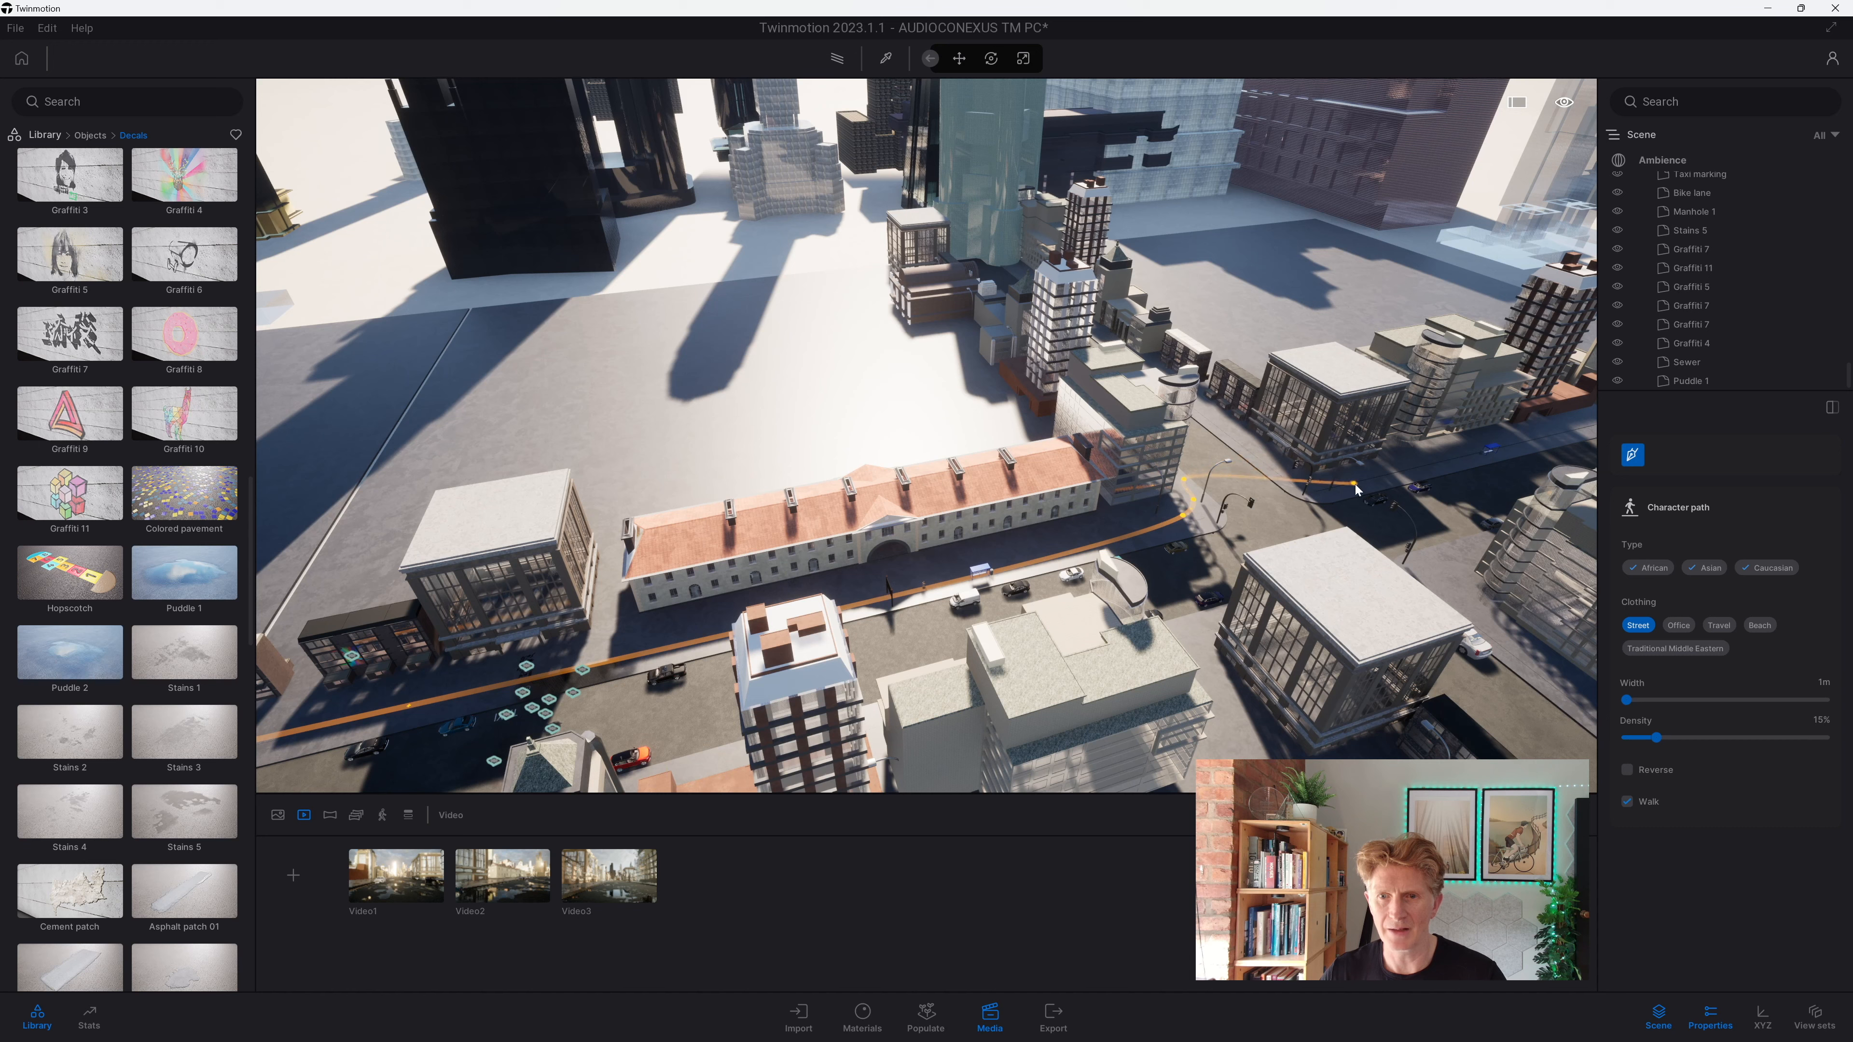
right_click_drag(1359, 485, 1240, 511)
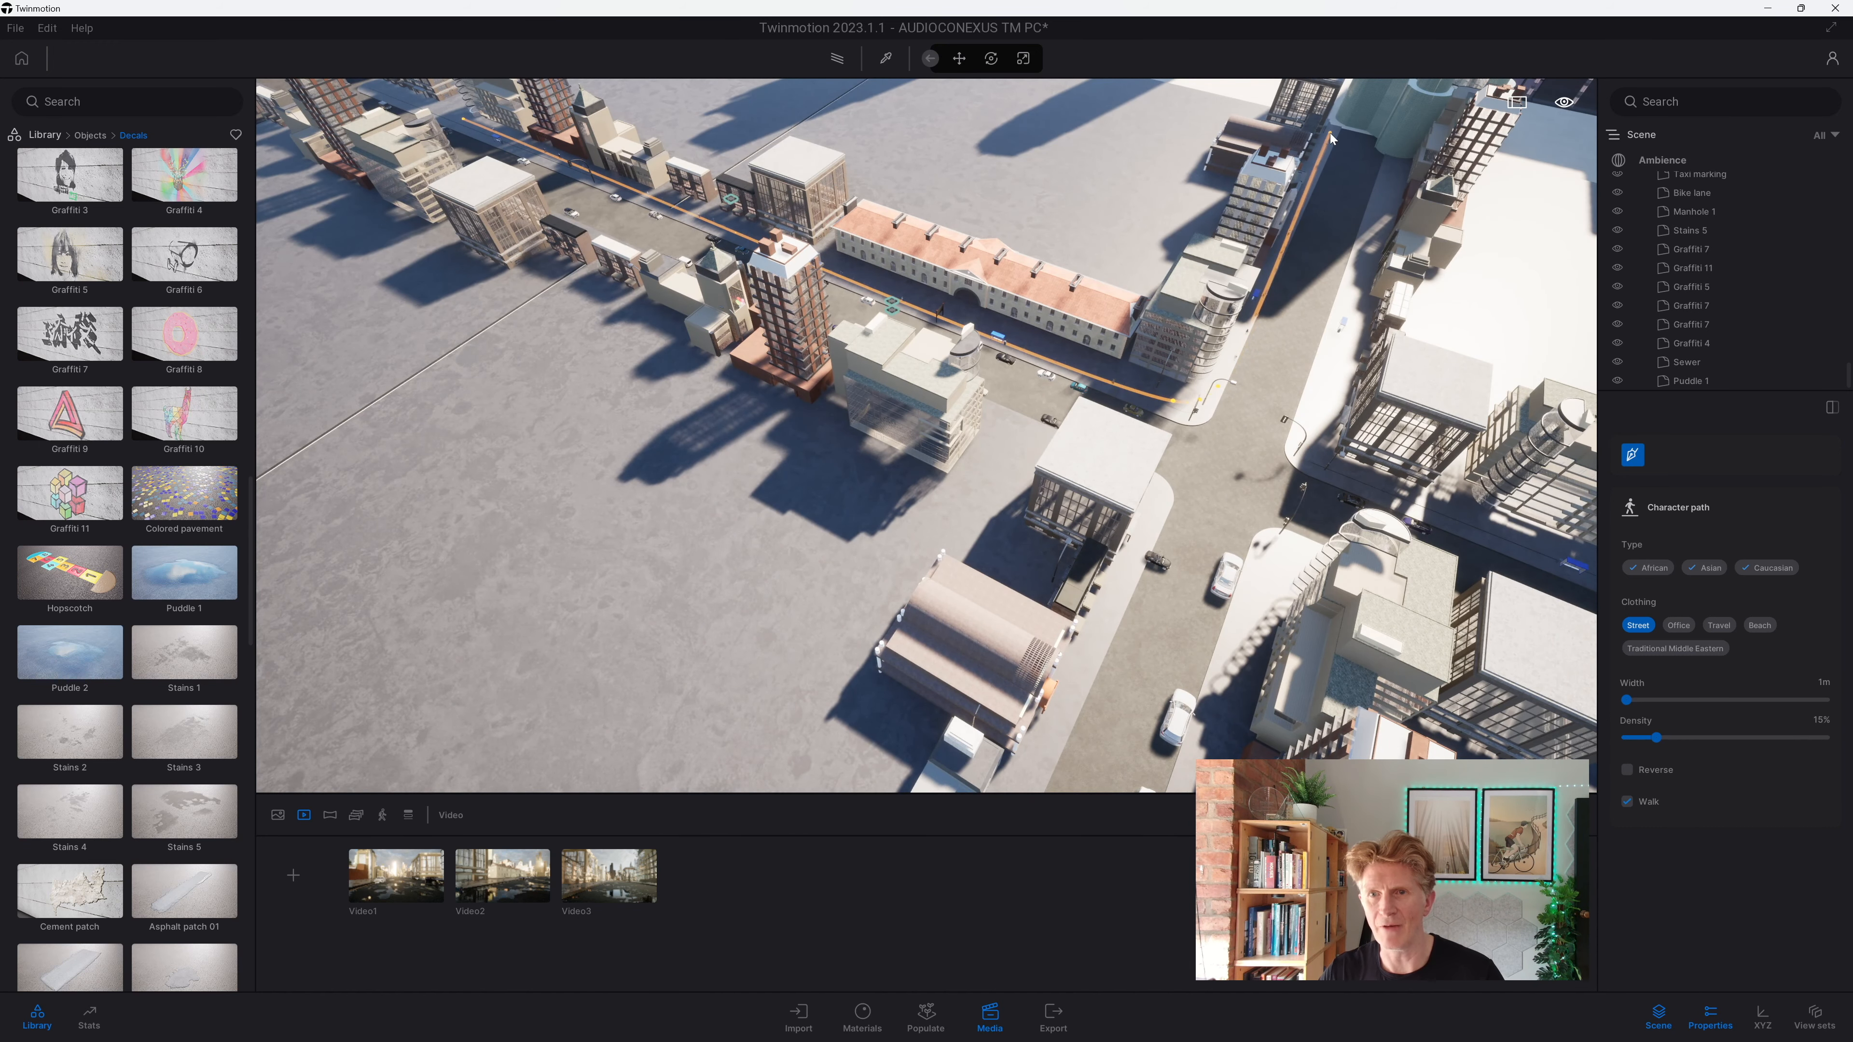
left_click(1330, 134)
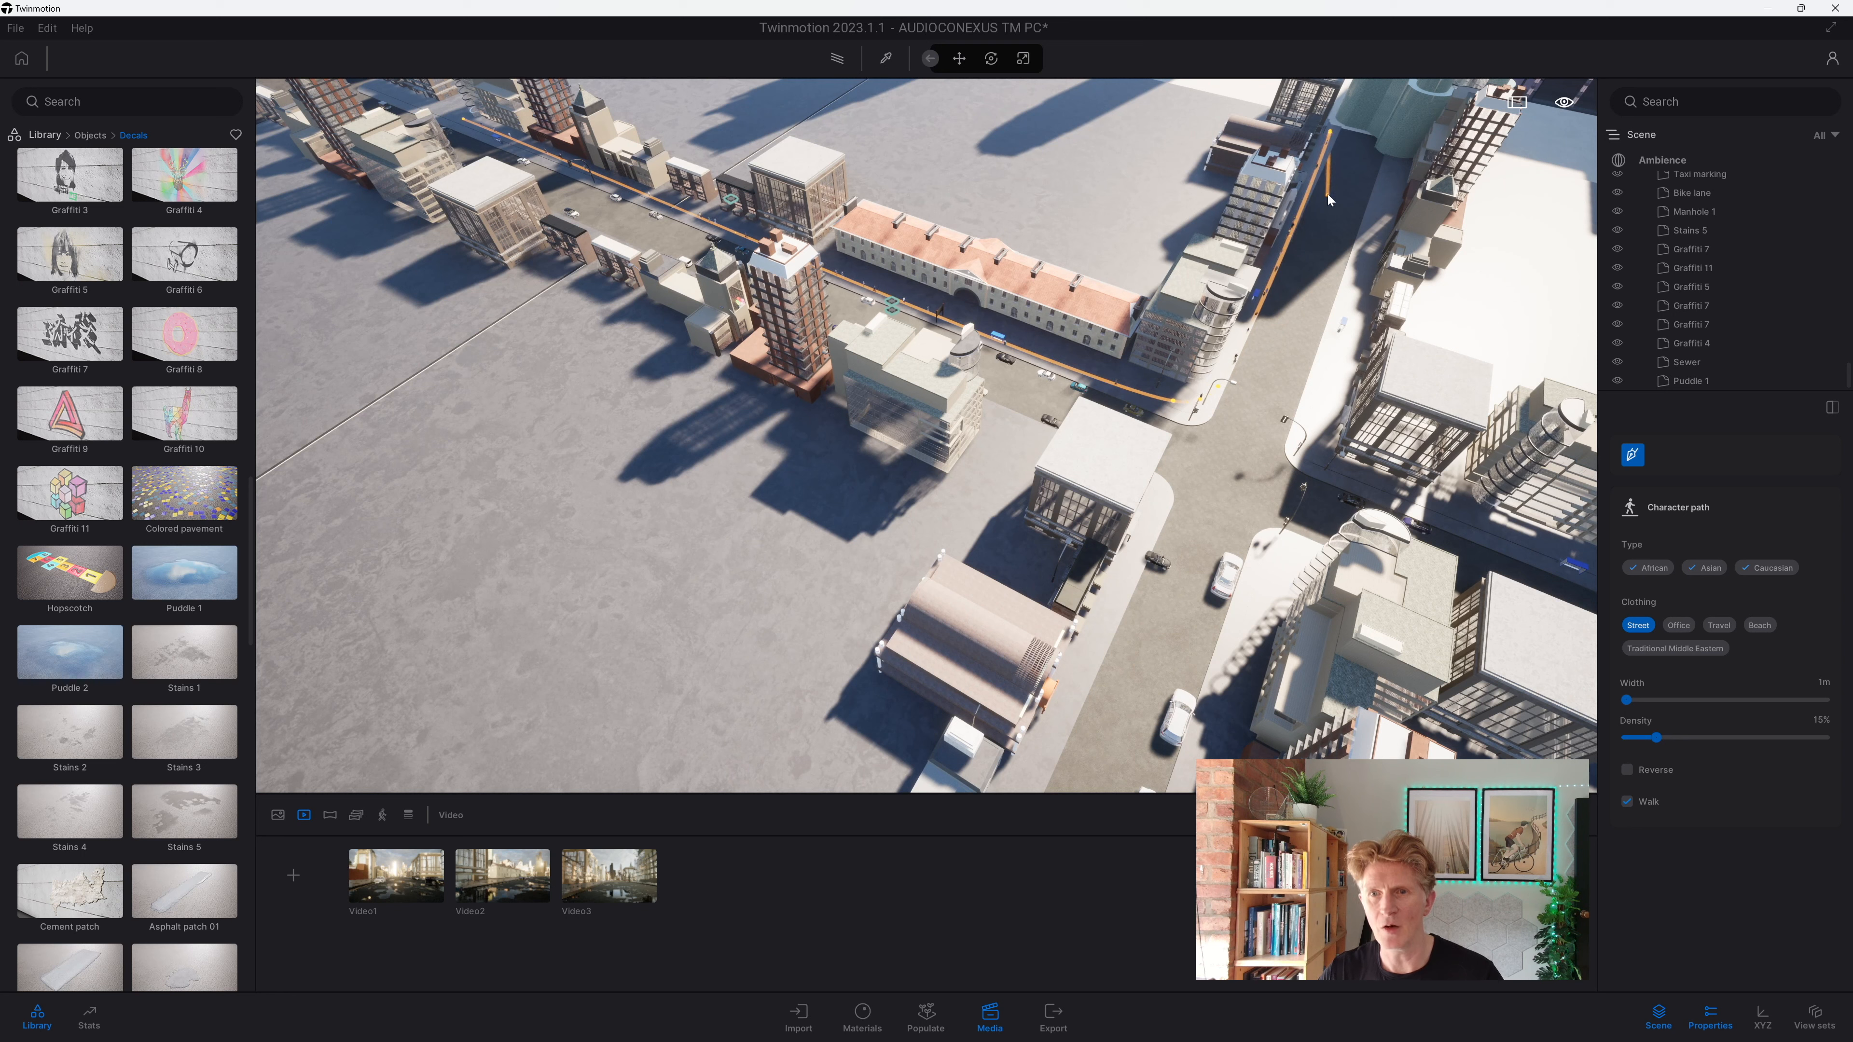
key("Escape")
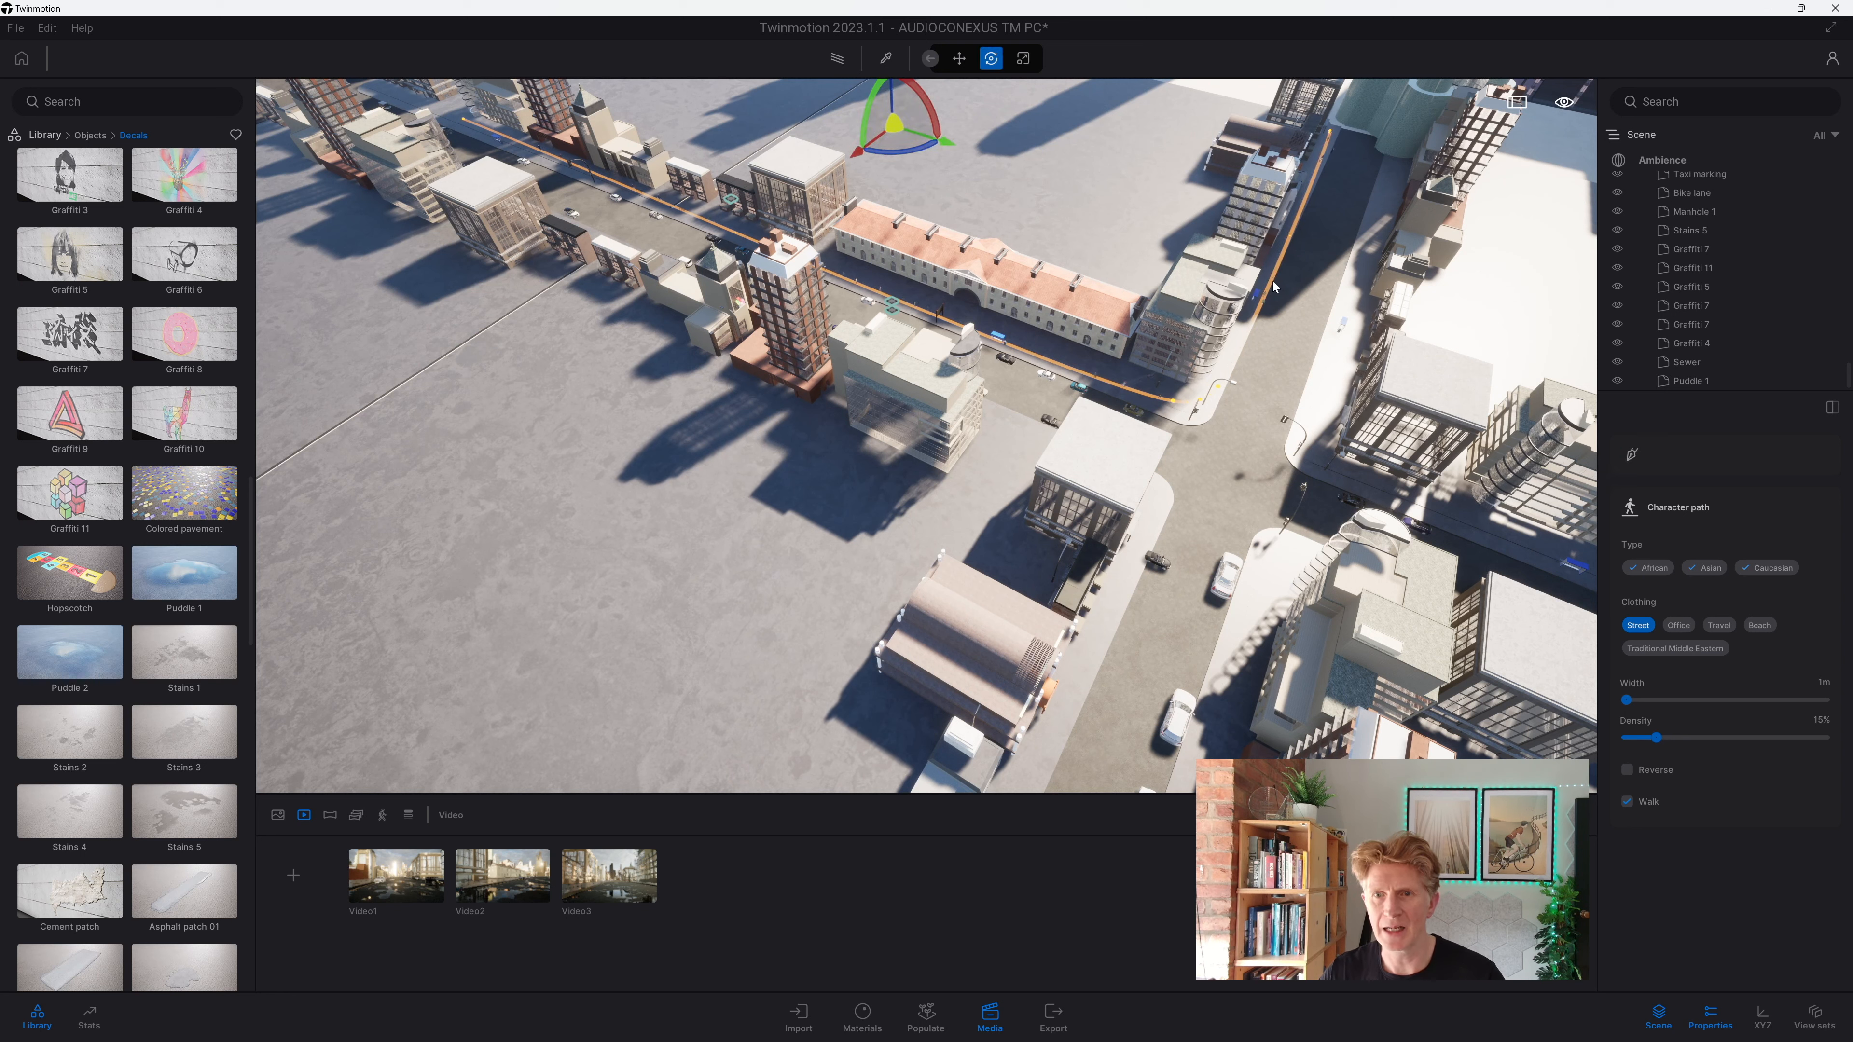
Step: Locate the new character path in the scene graph and select it with the move gizmo active
scroll(1760, 225, "up", 5)
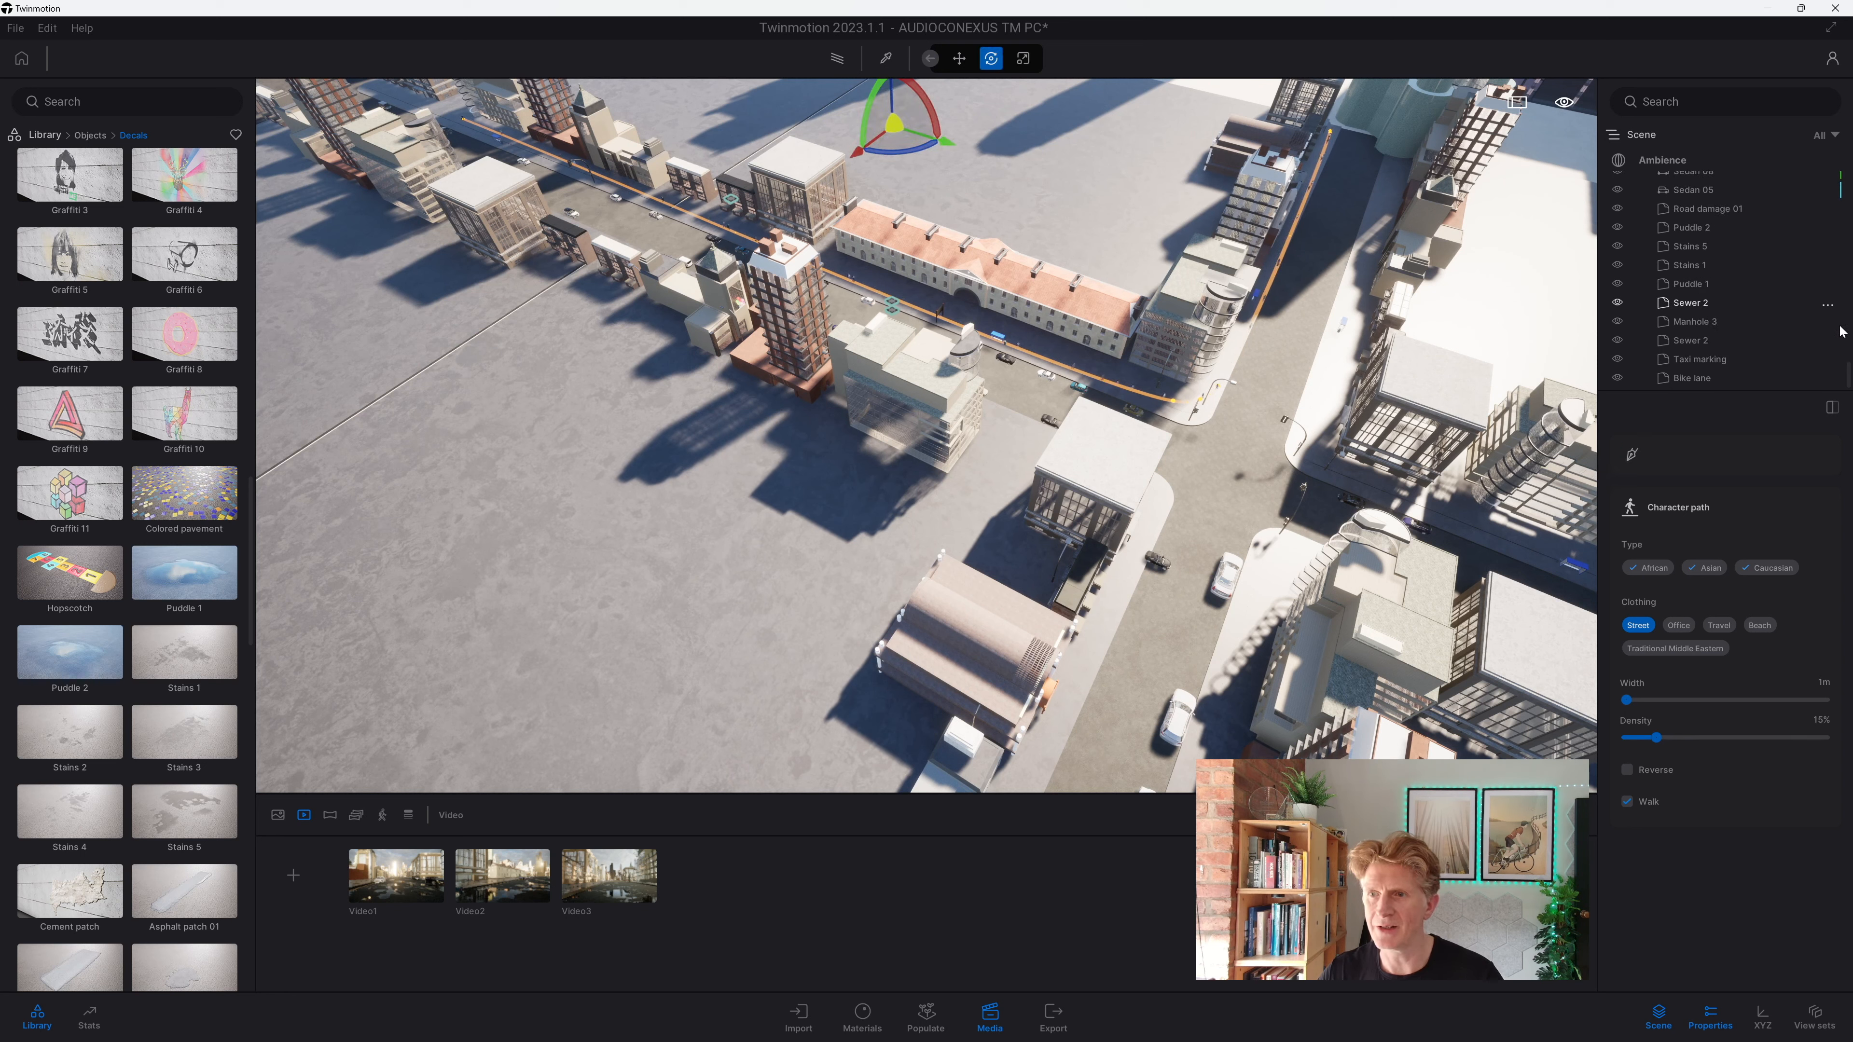
left_click_drag(1849, 373, 1827, 123)
left_click(1634, 181)
left_click(1634, 180)
left_click(1647, 235)
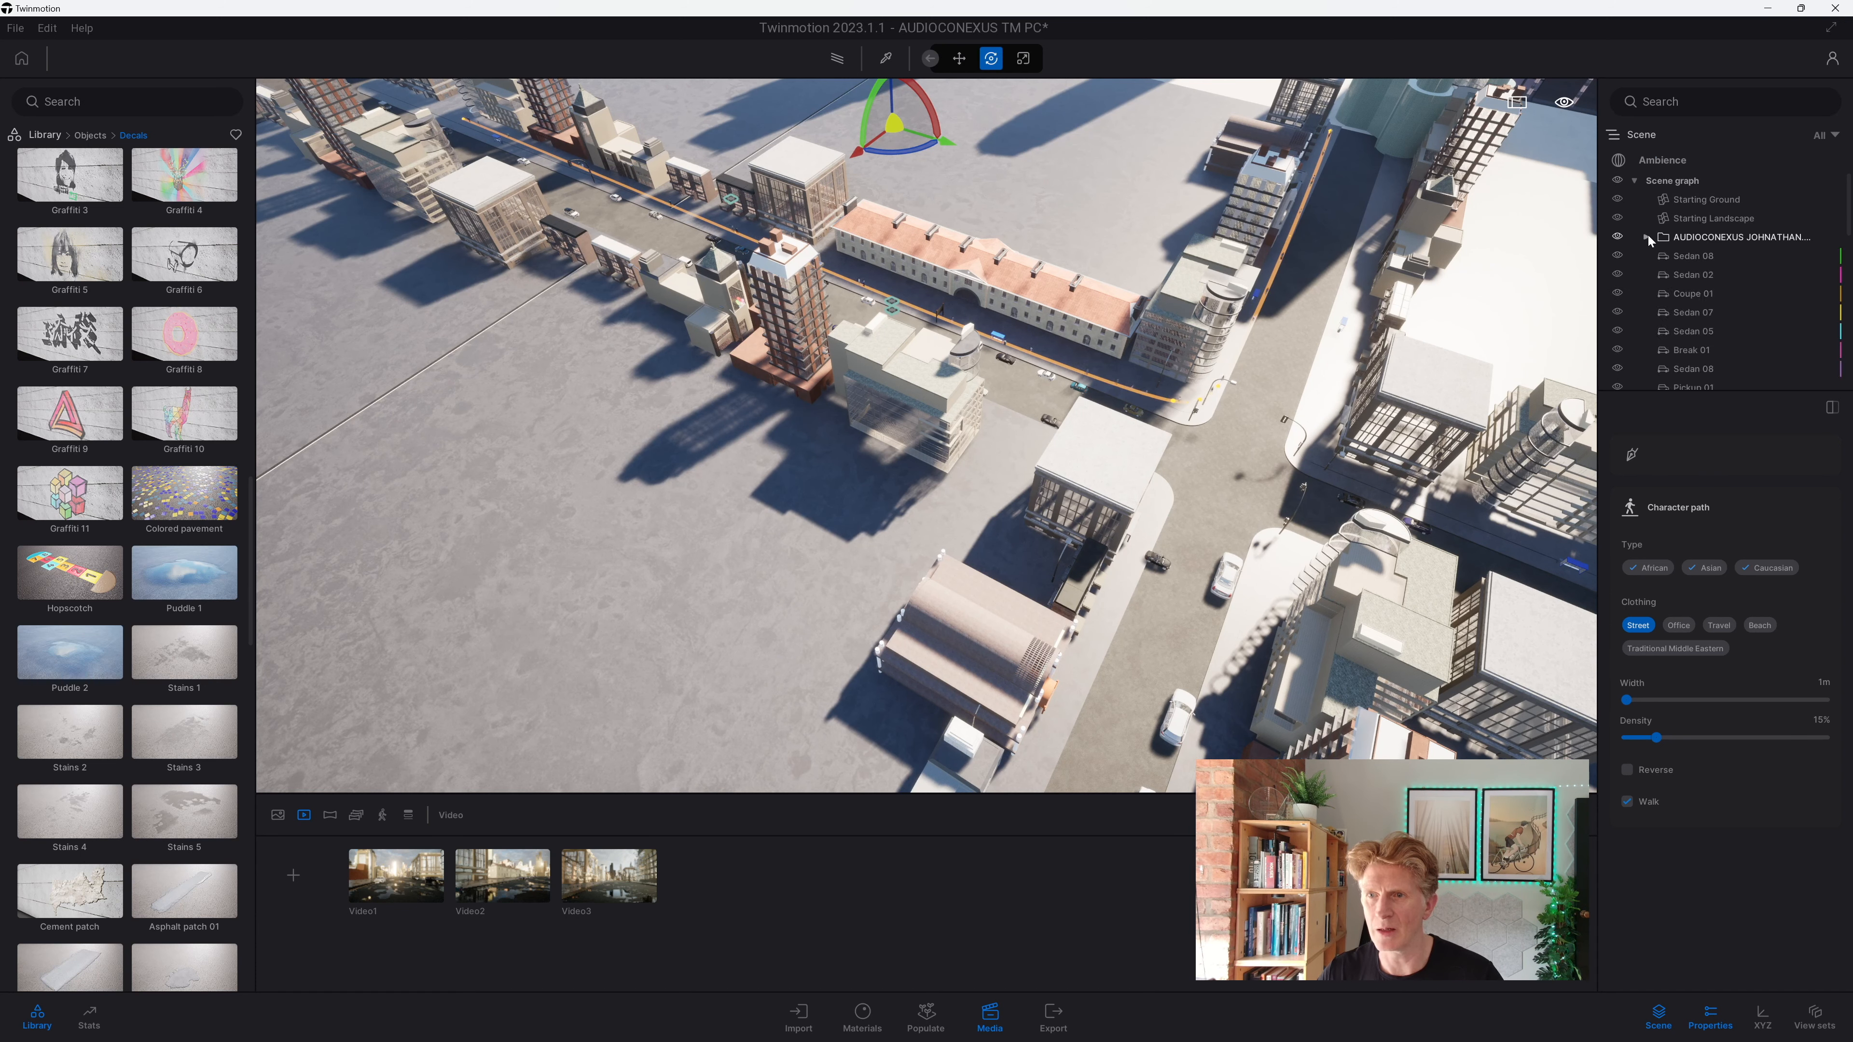
left_click_drag(1851, 215, 1794, 439)
left_click(1707, 382)
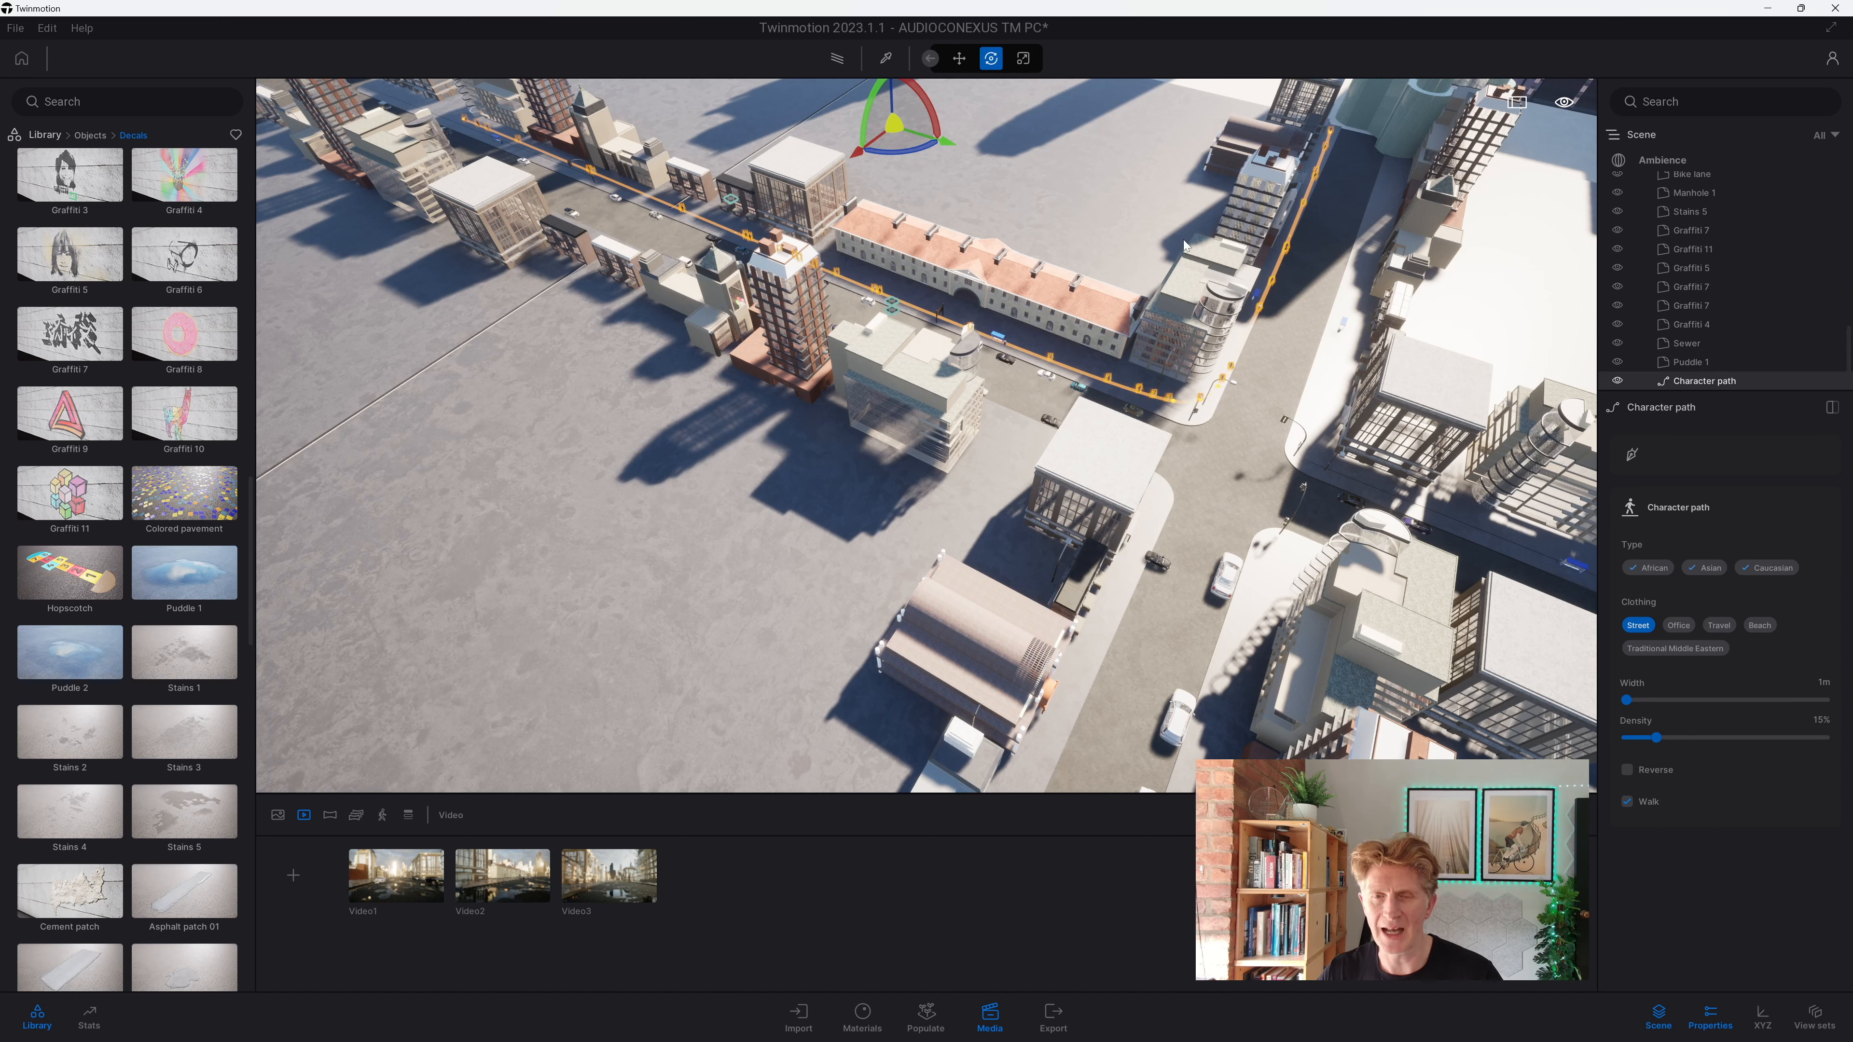
left_click(959, 62)
left_click(1274, 281)
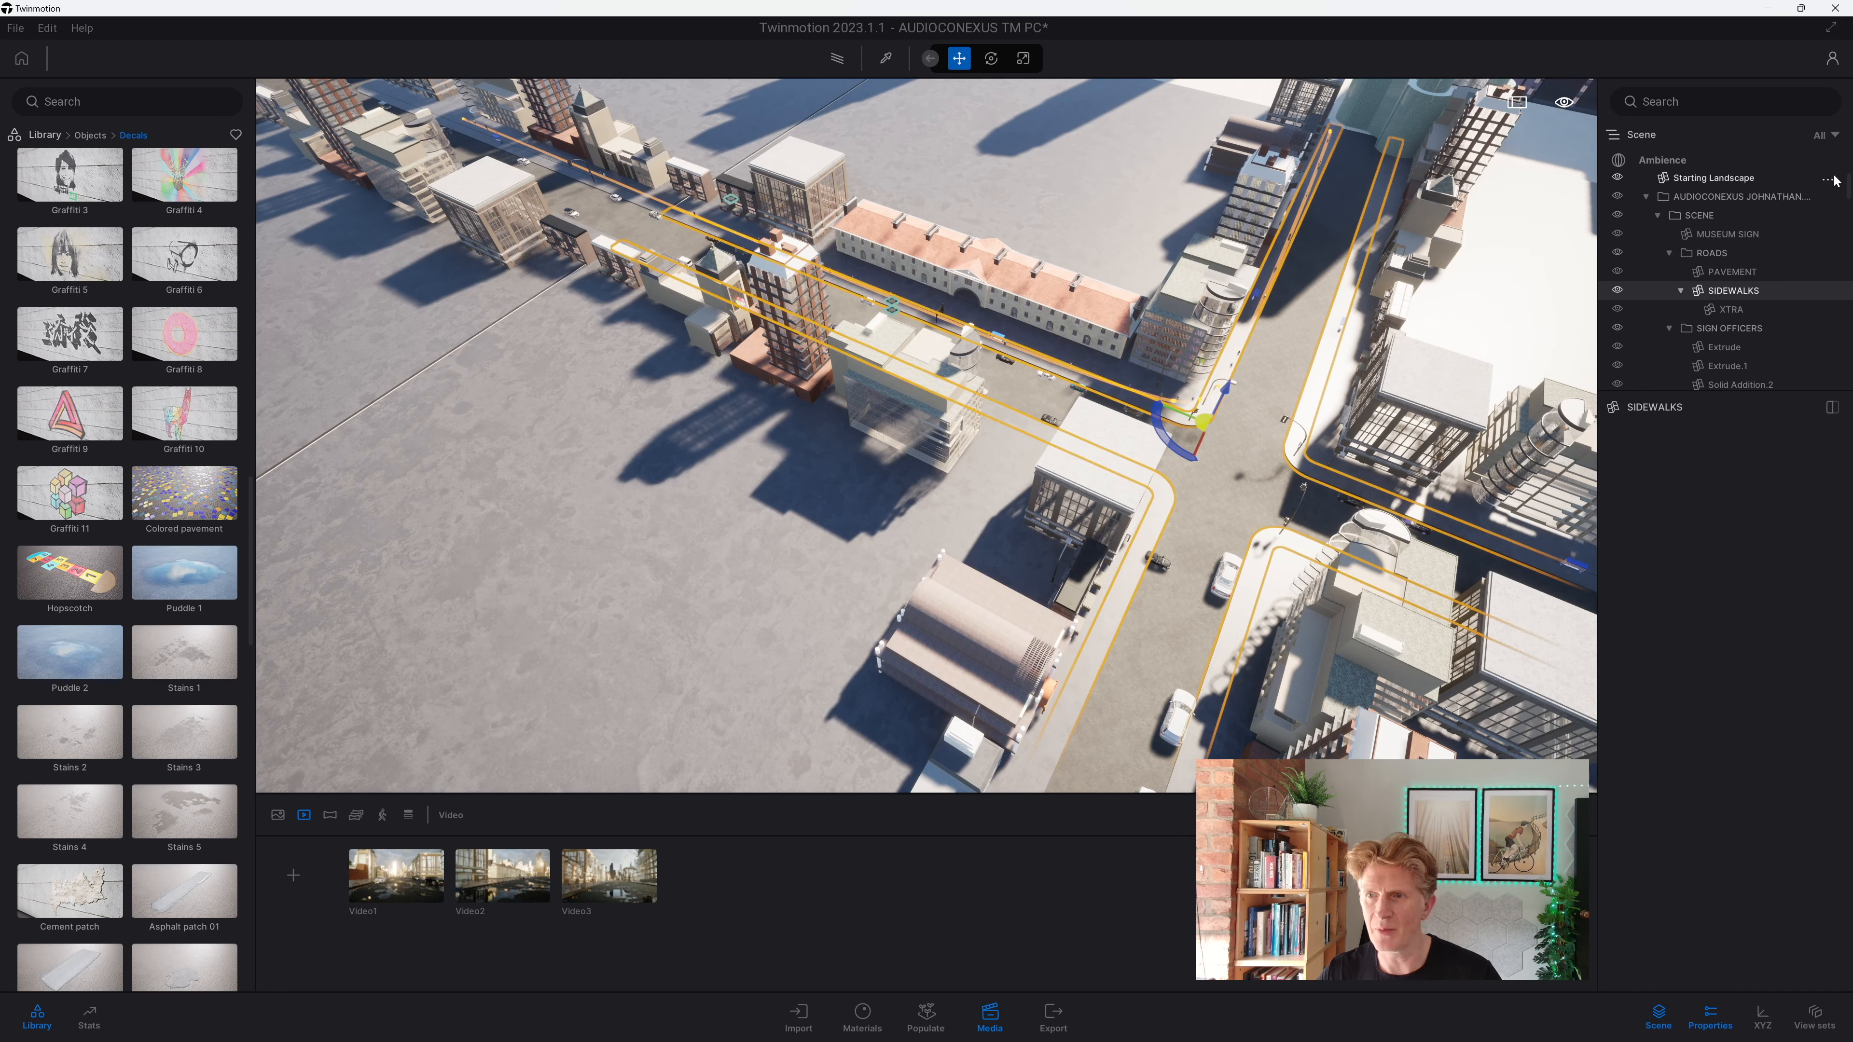
left_click_drag(1847, 191, 1848, 376)
left_click(1726, 382)
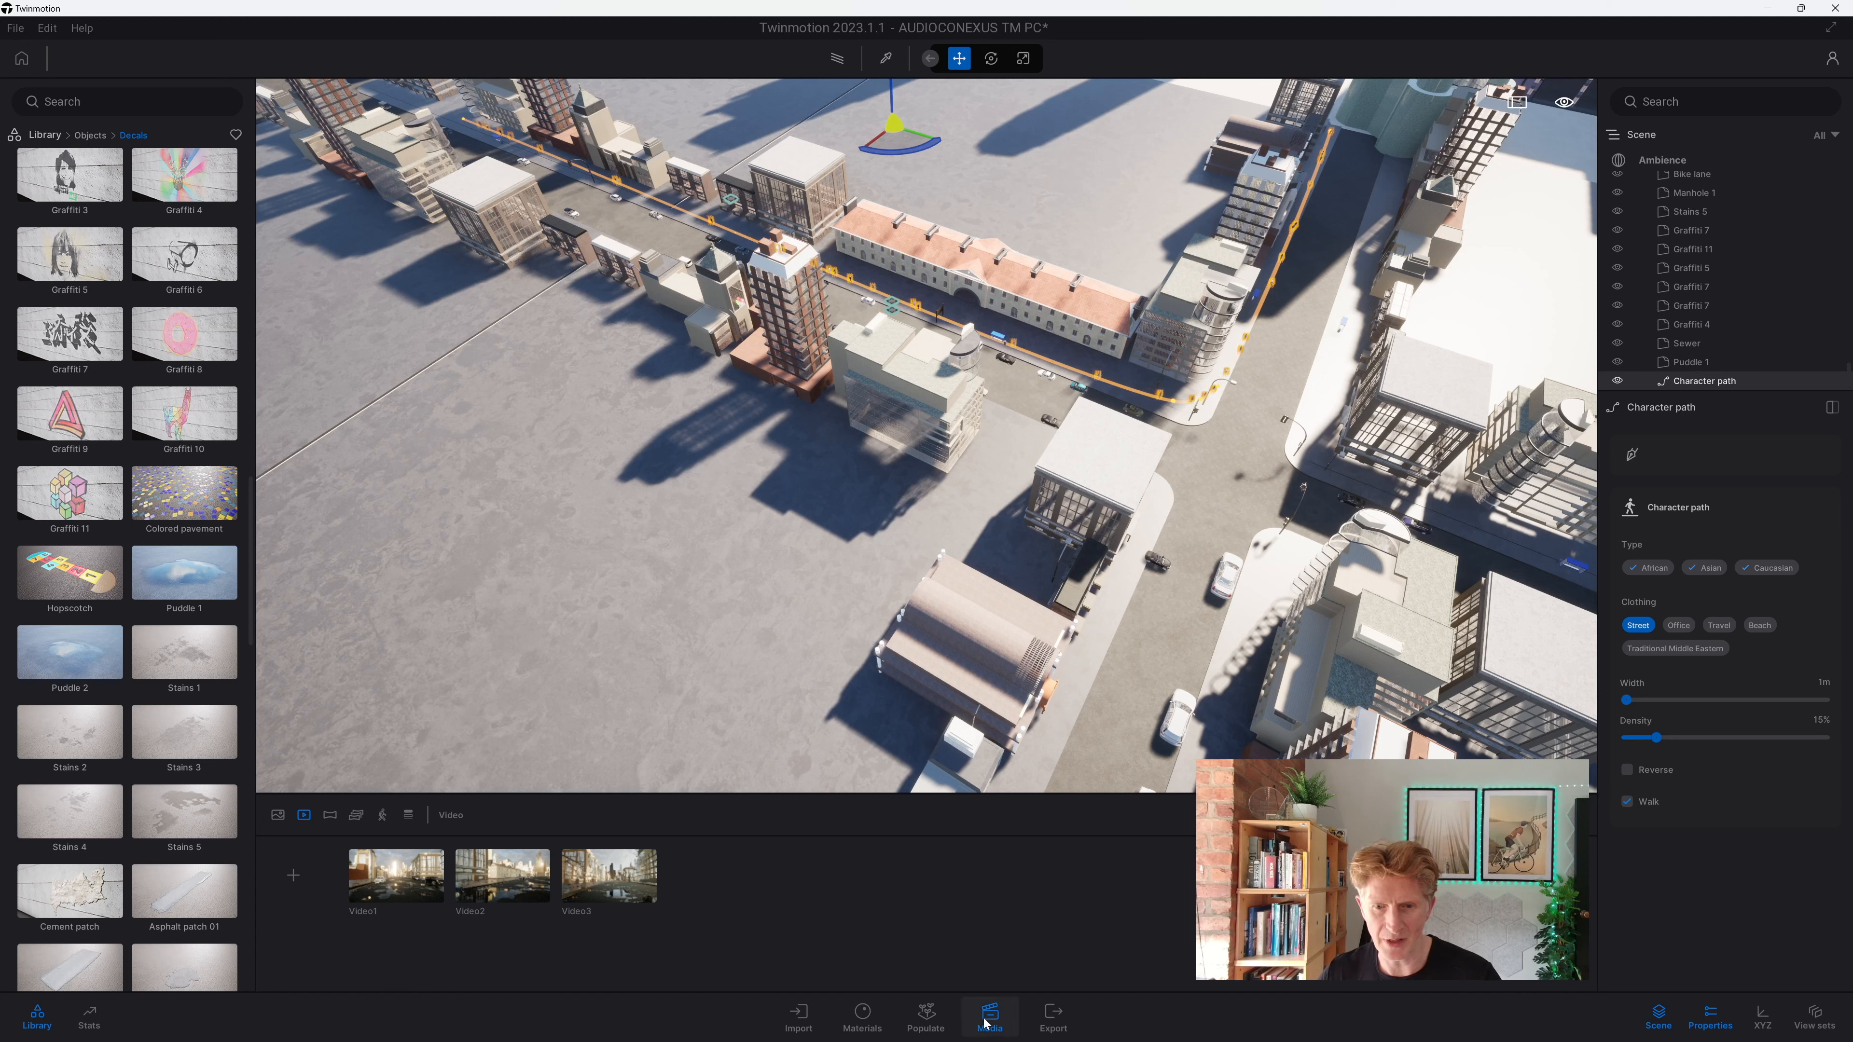
Step: Start a second character path on the opposite pavement of the cross street, with extra points around the corner
left_click(925, 1016)
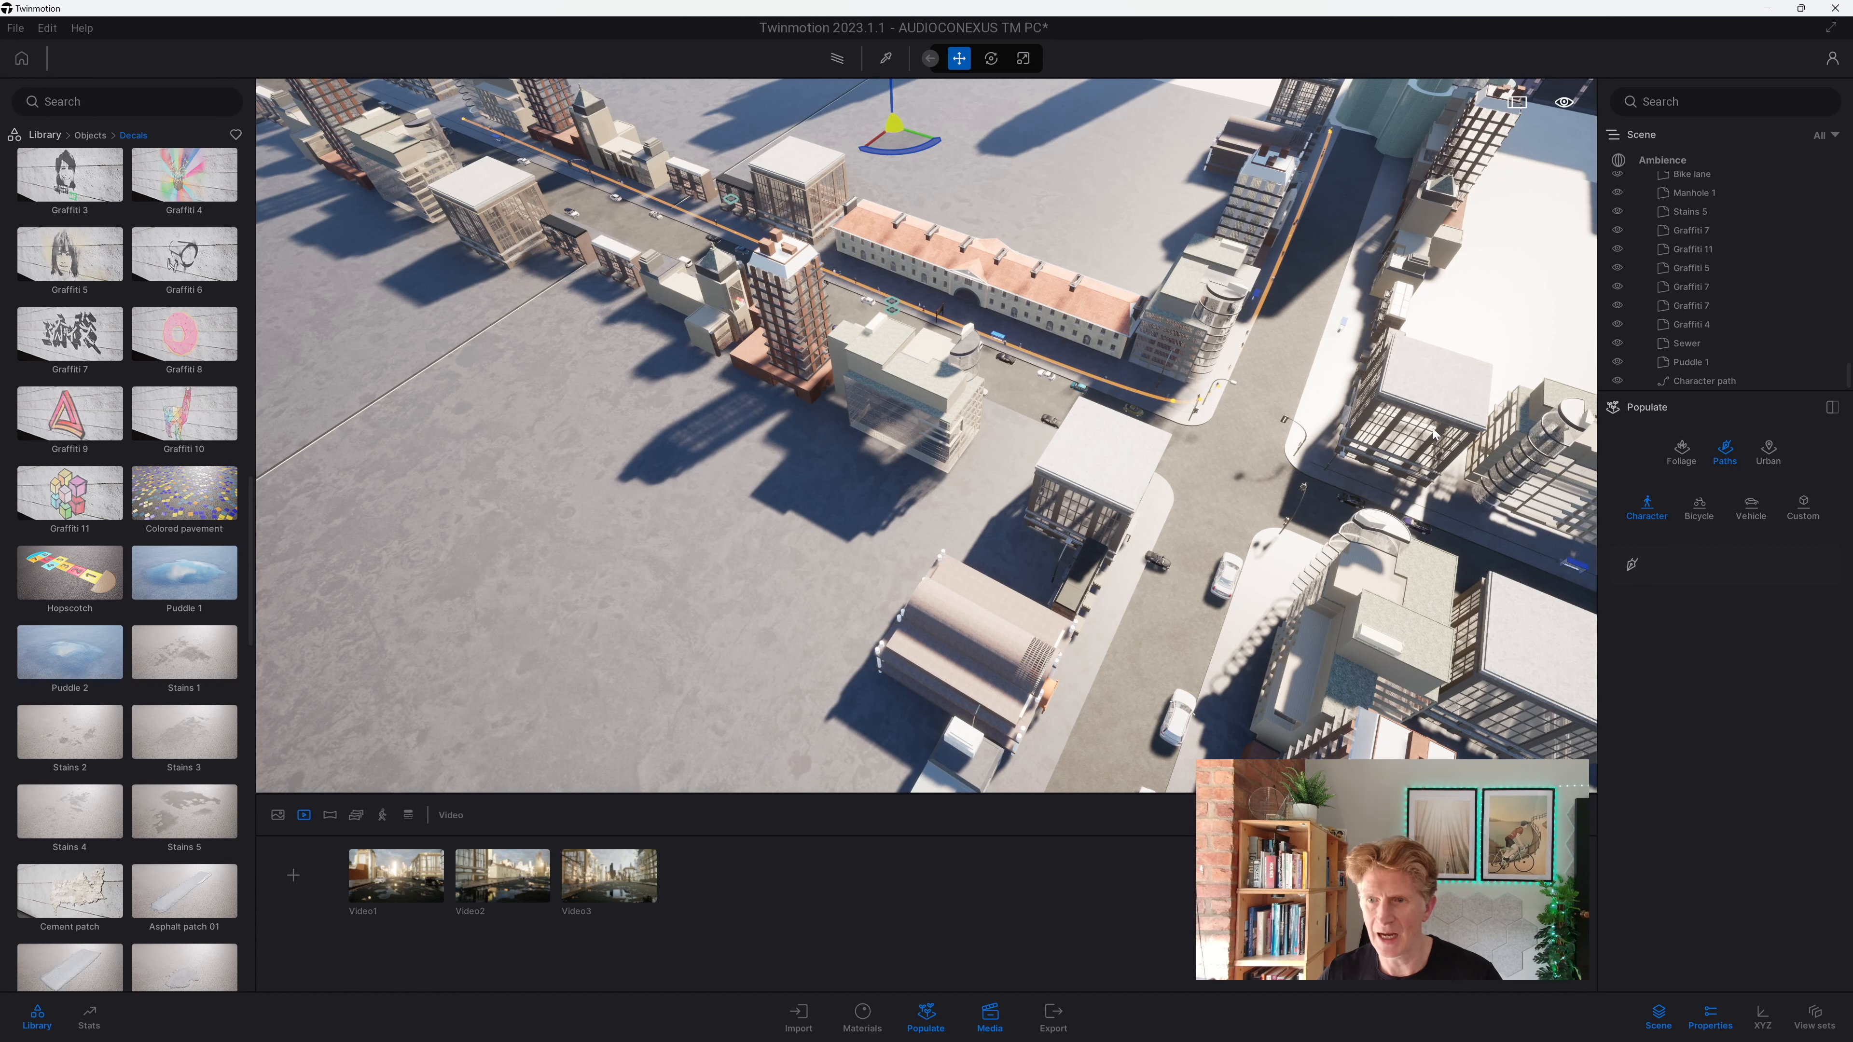
left_click(1632, 564)
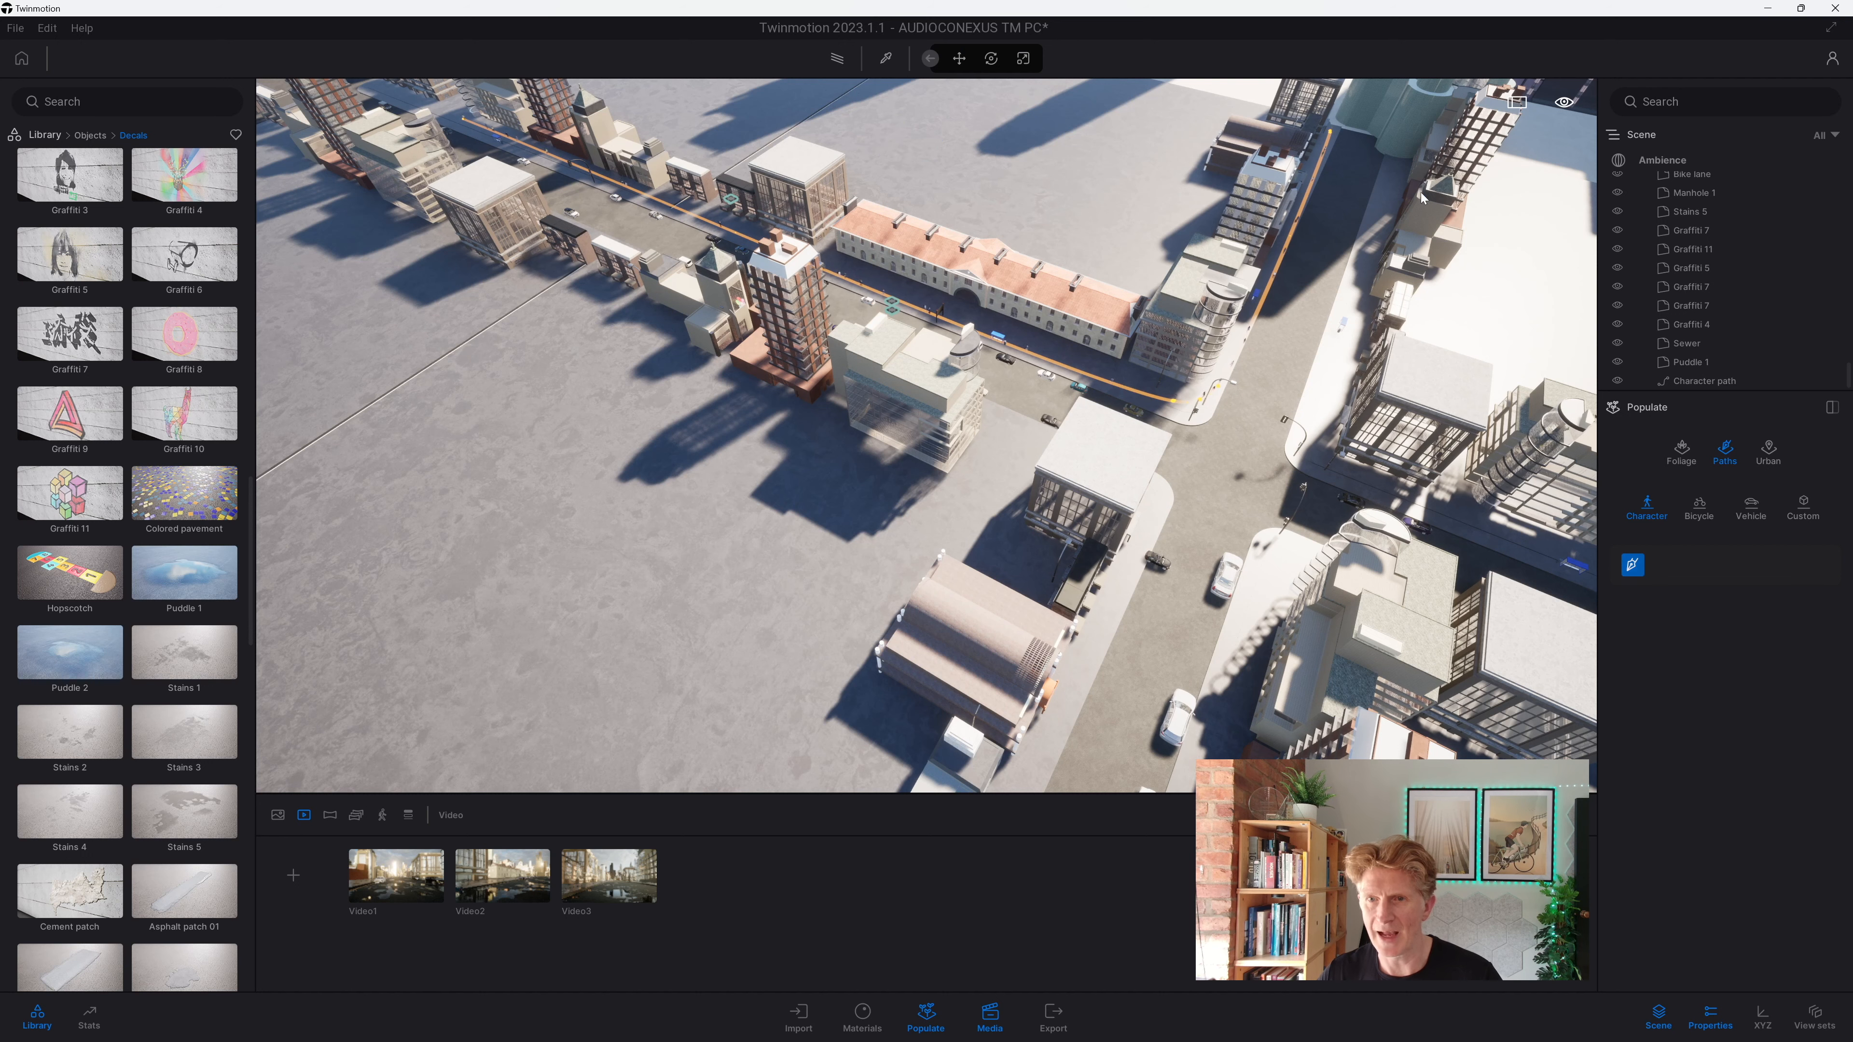
left_click(1395, 166)
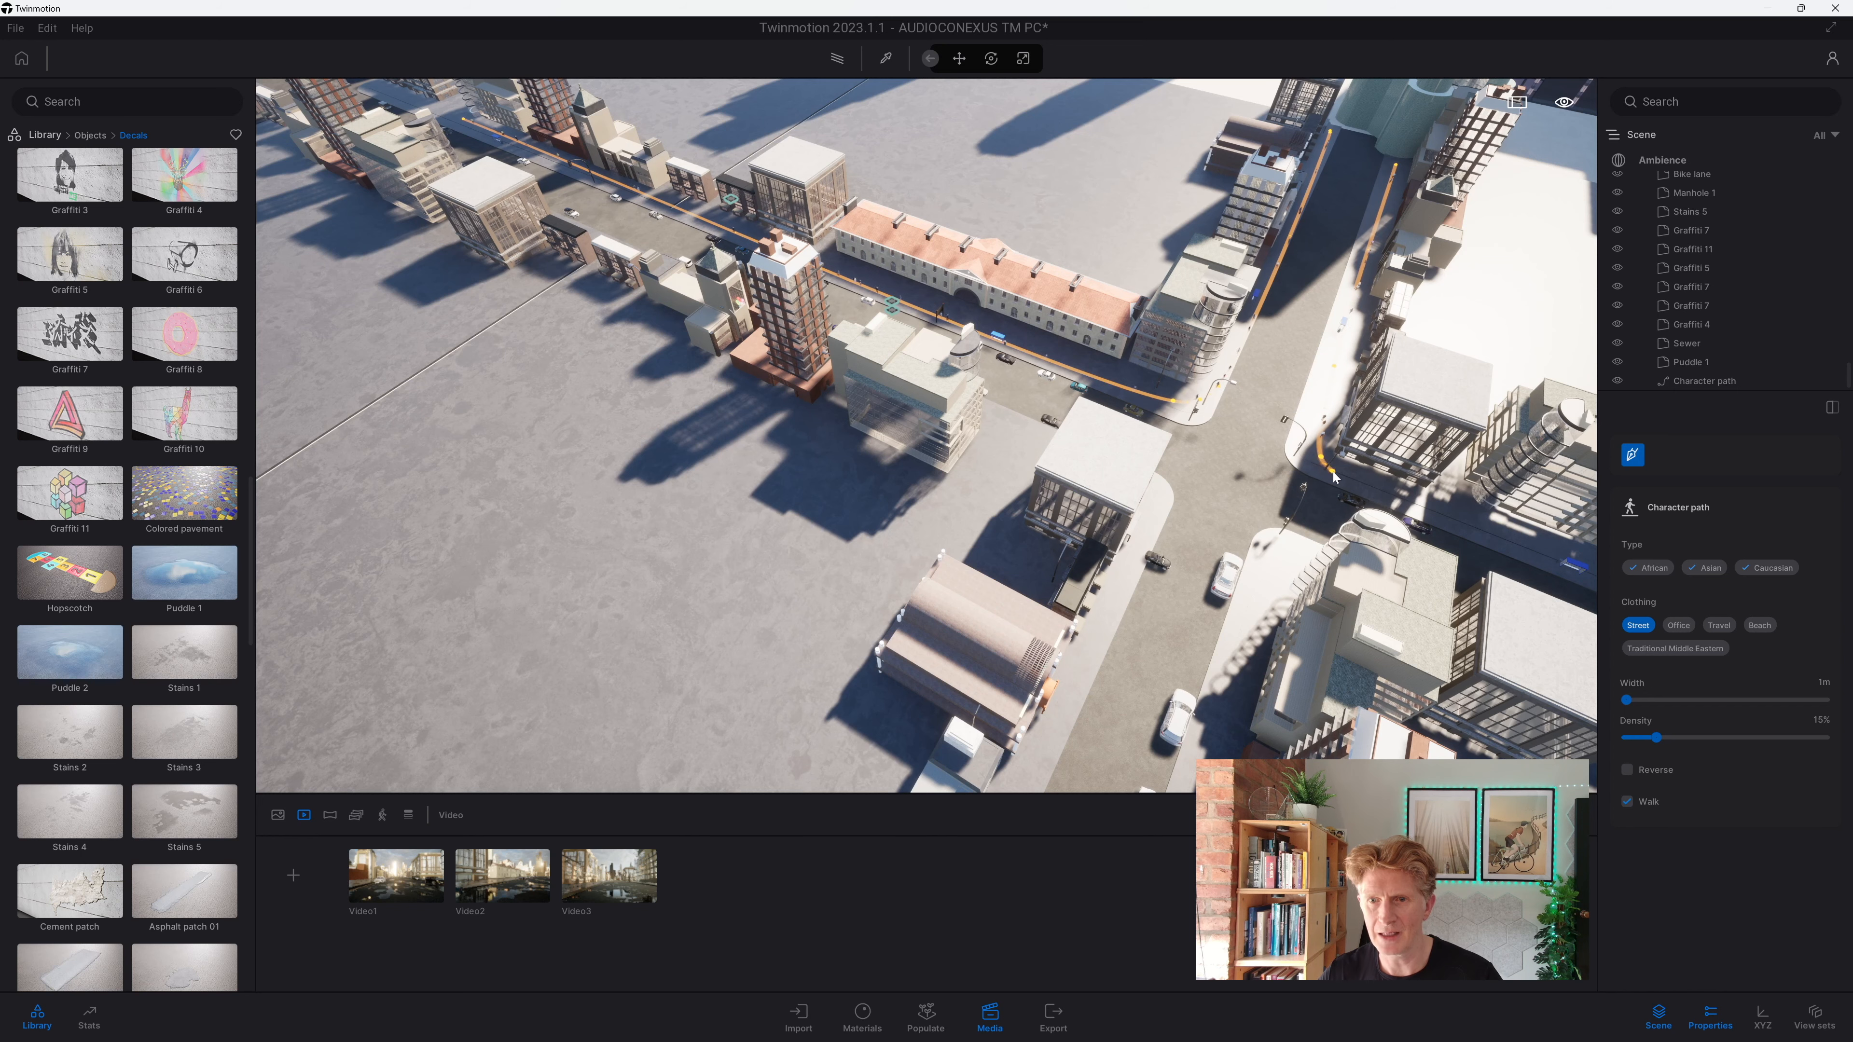
left_click(1371, 480)
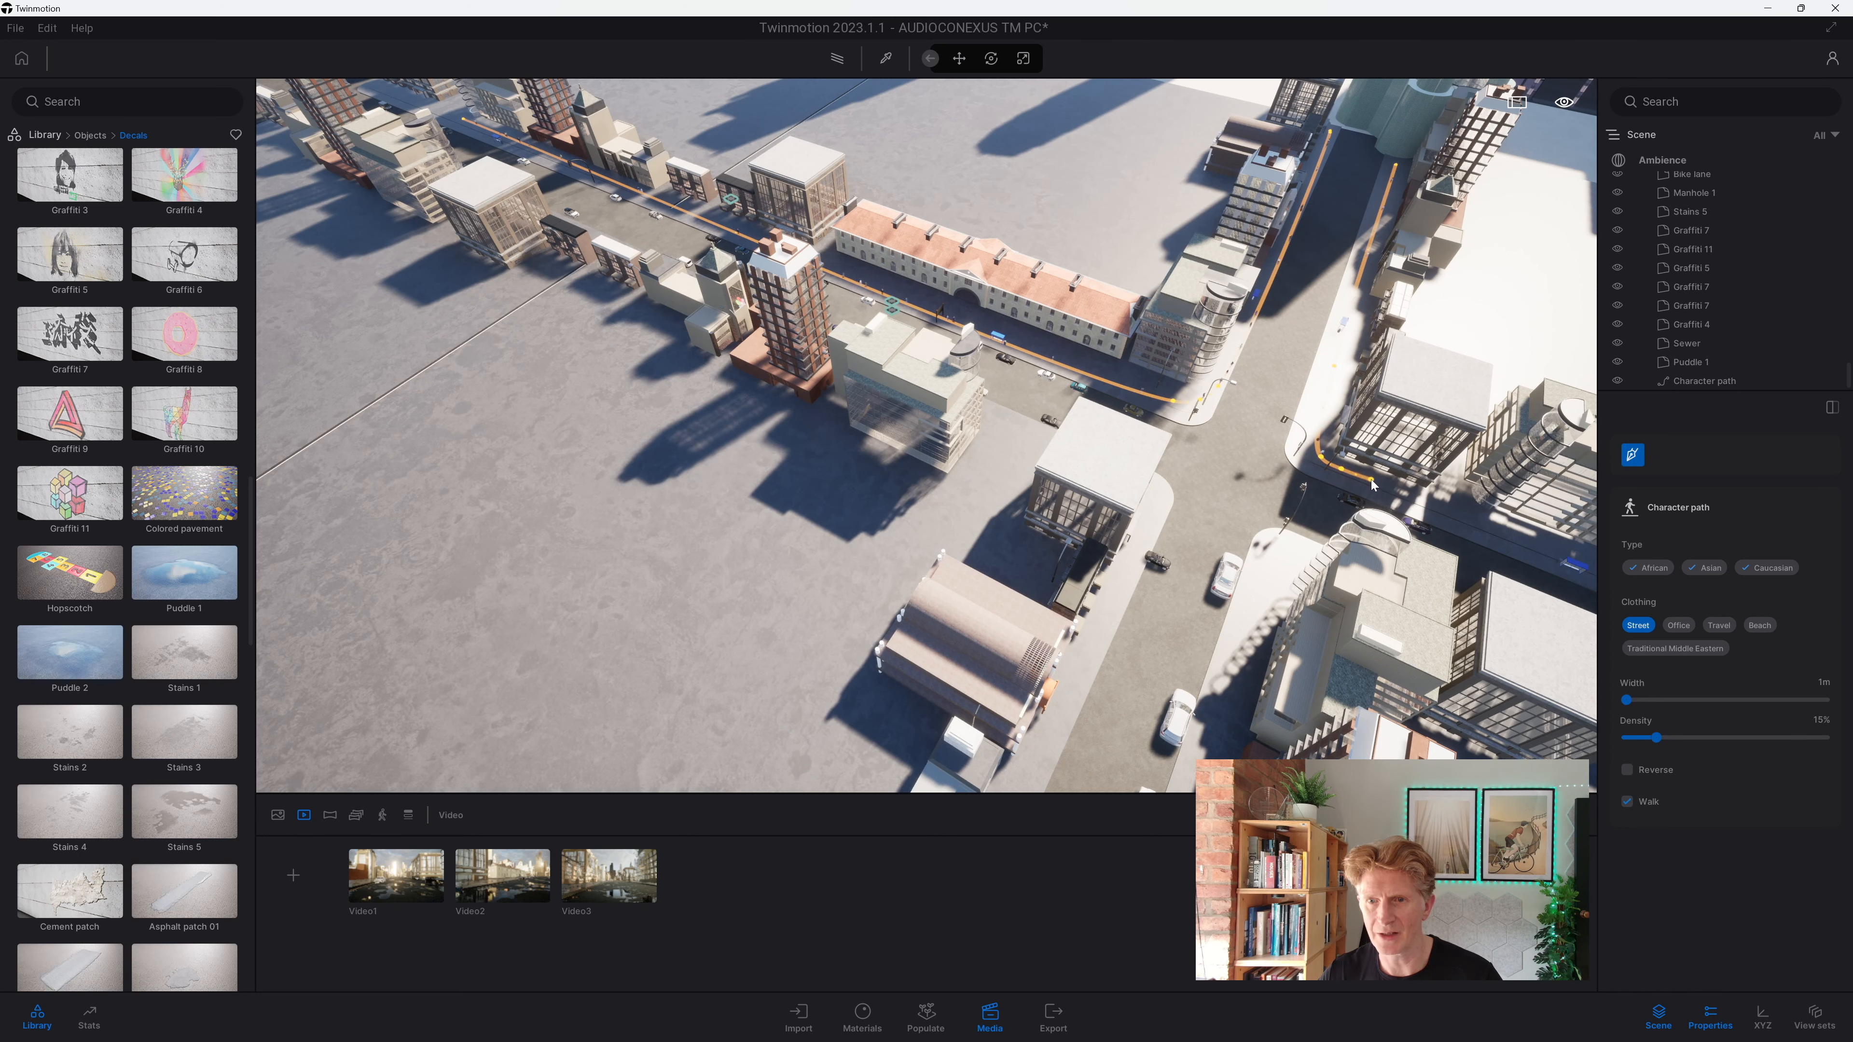
Step: Extend the second character path along the continuing street's pavement to its far end and finish it
middle_click_drag(1494, 516, 1468, 514)
key("d")
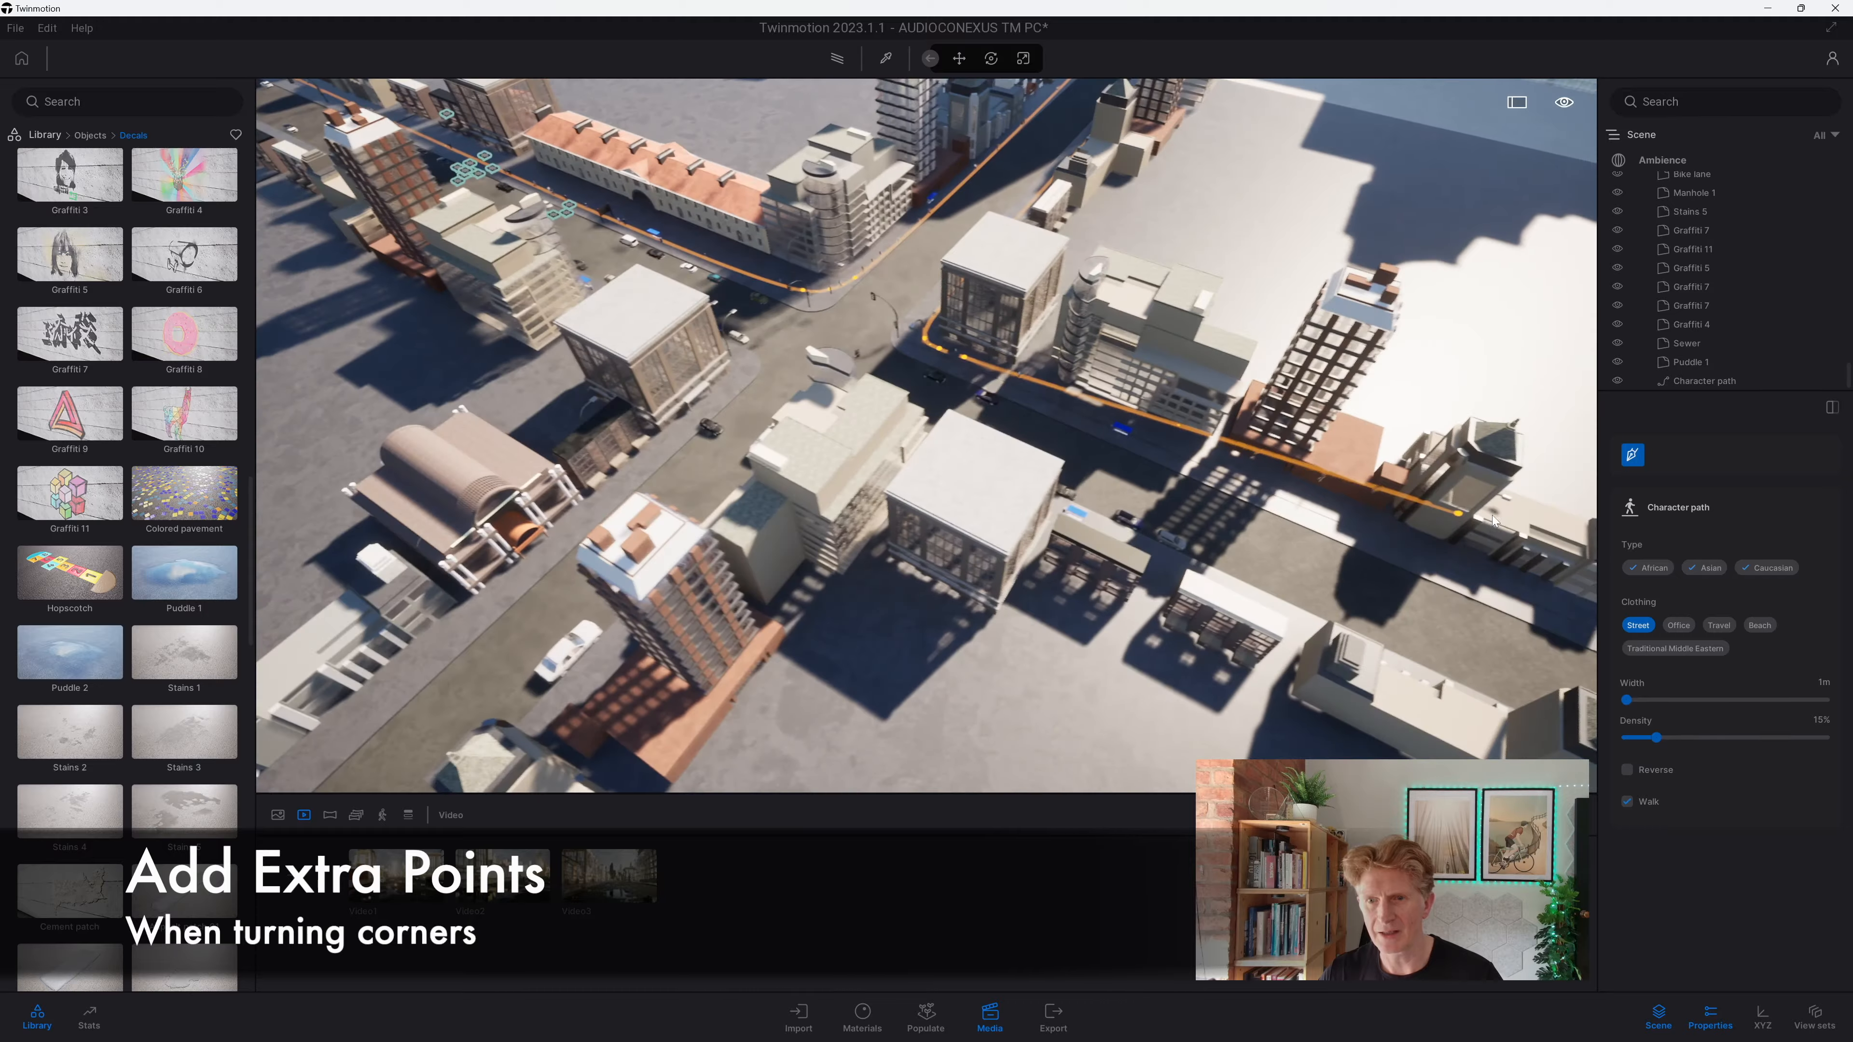
key("d")
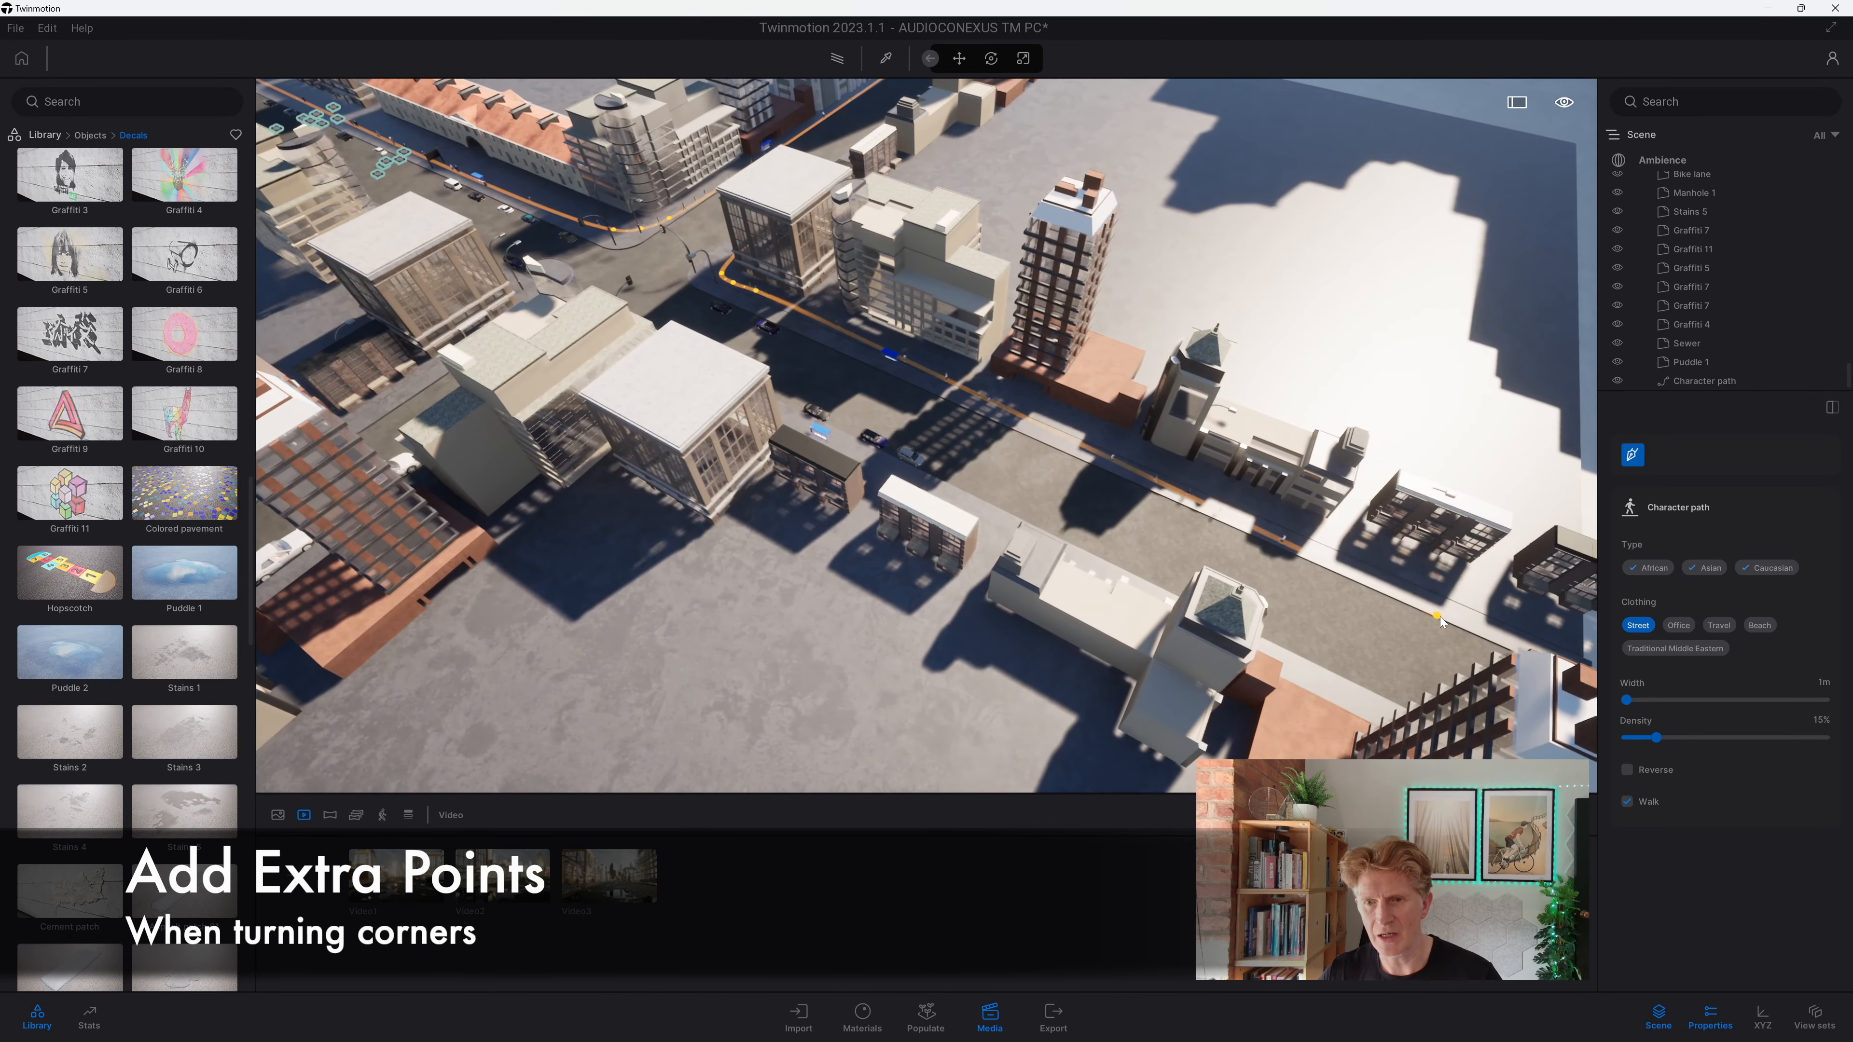
key("d")
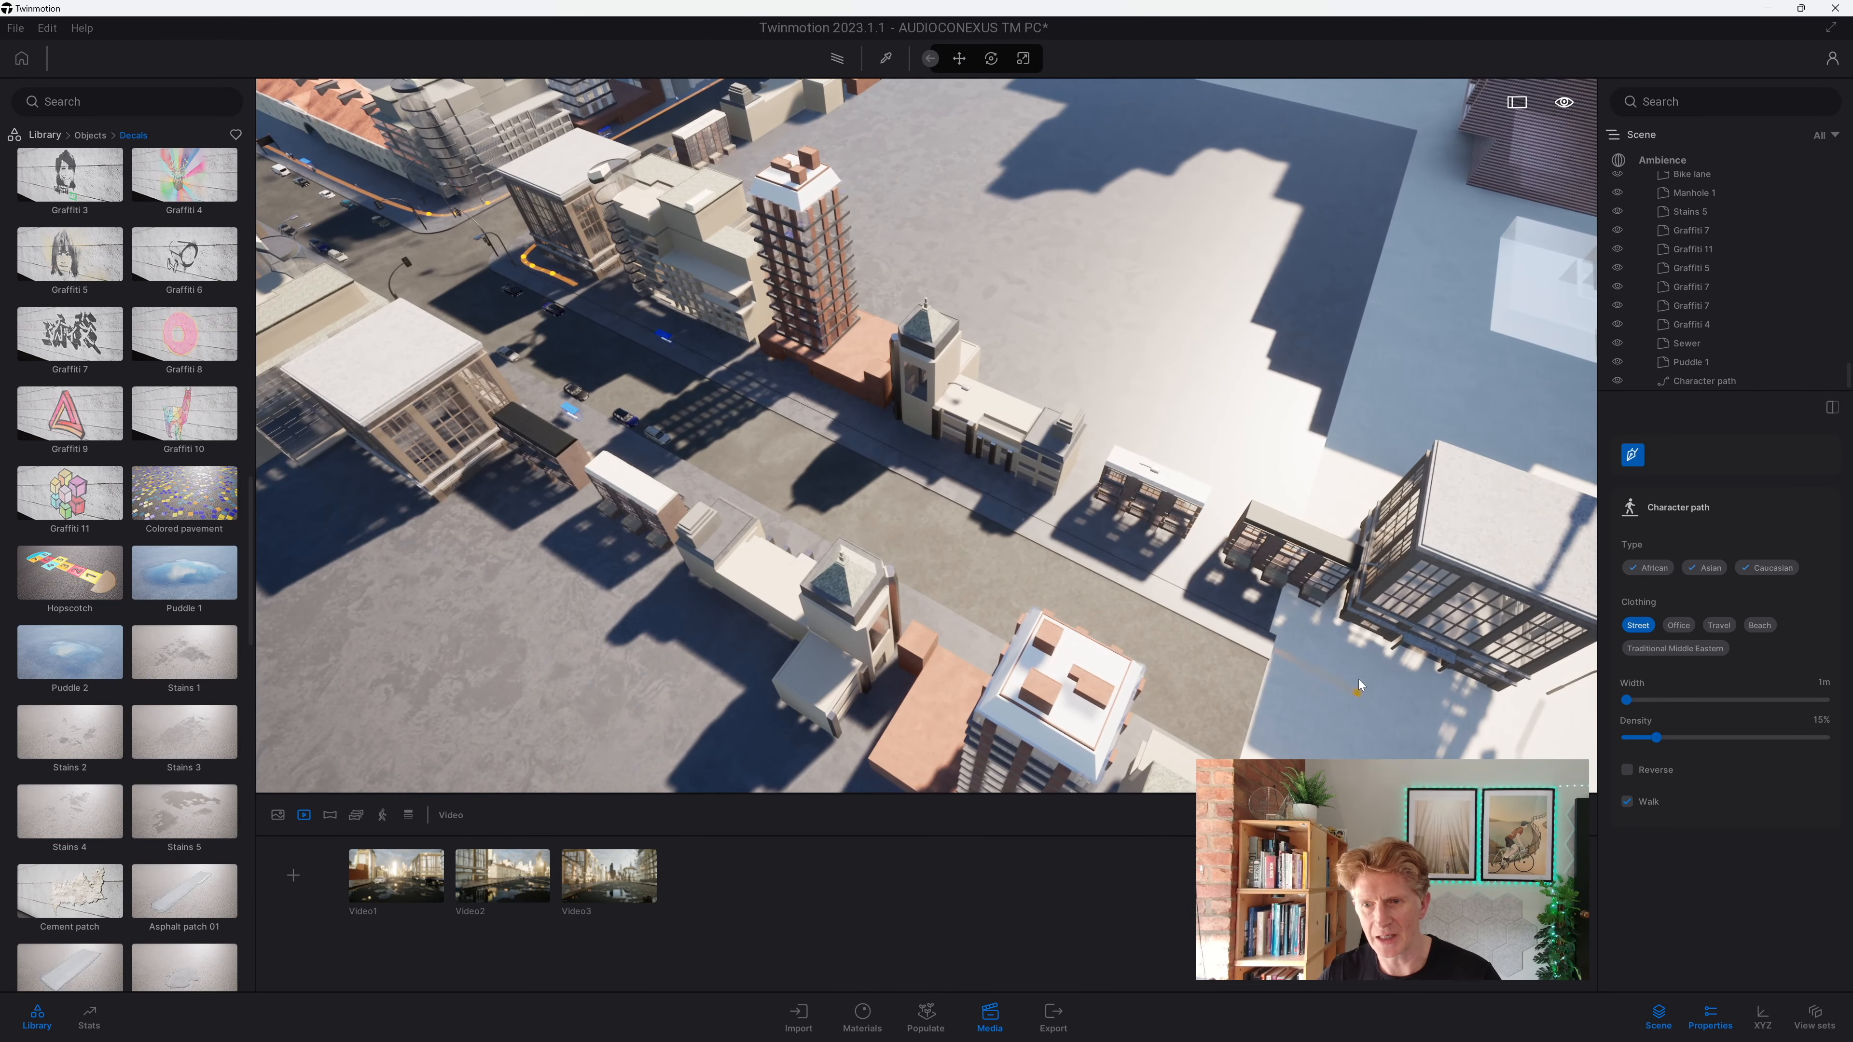
left_click(1262, 604)
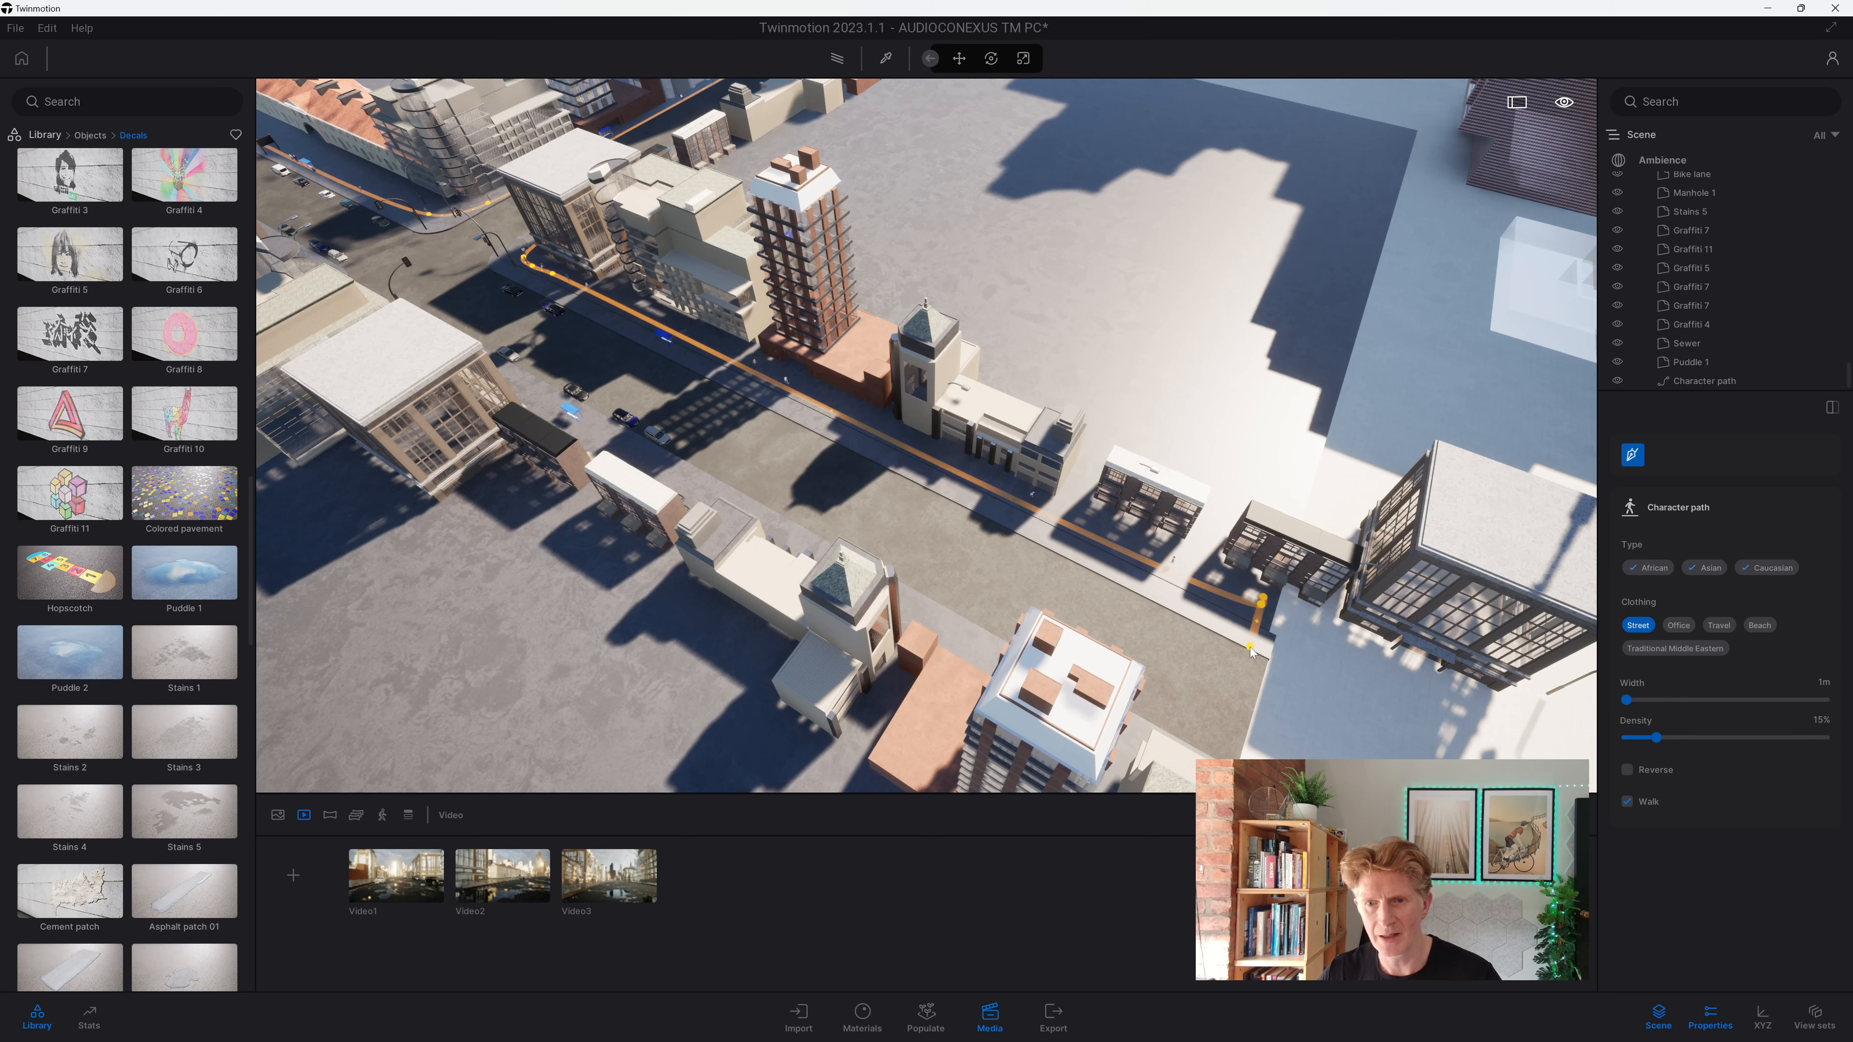
key("Escape")
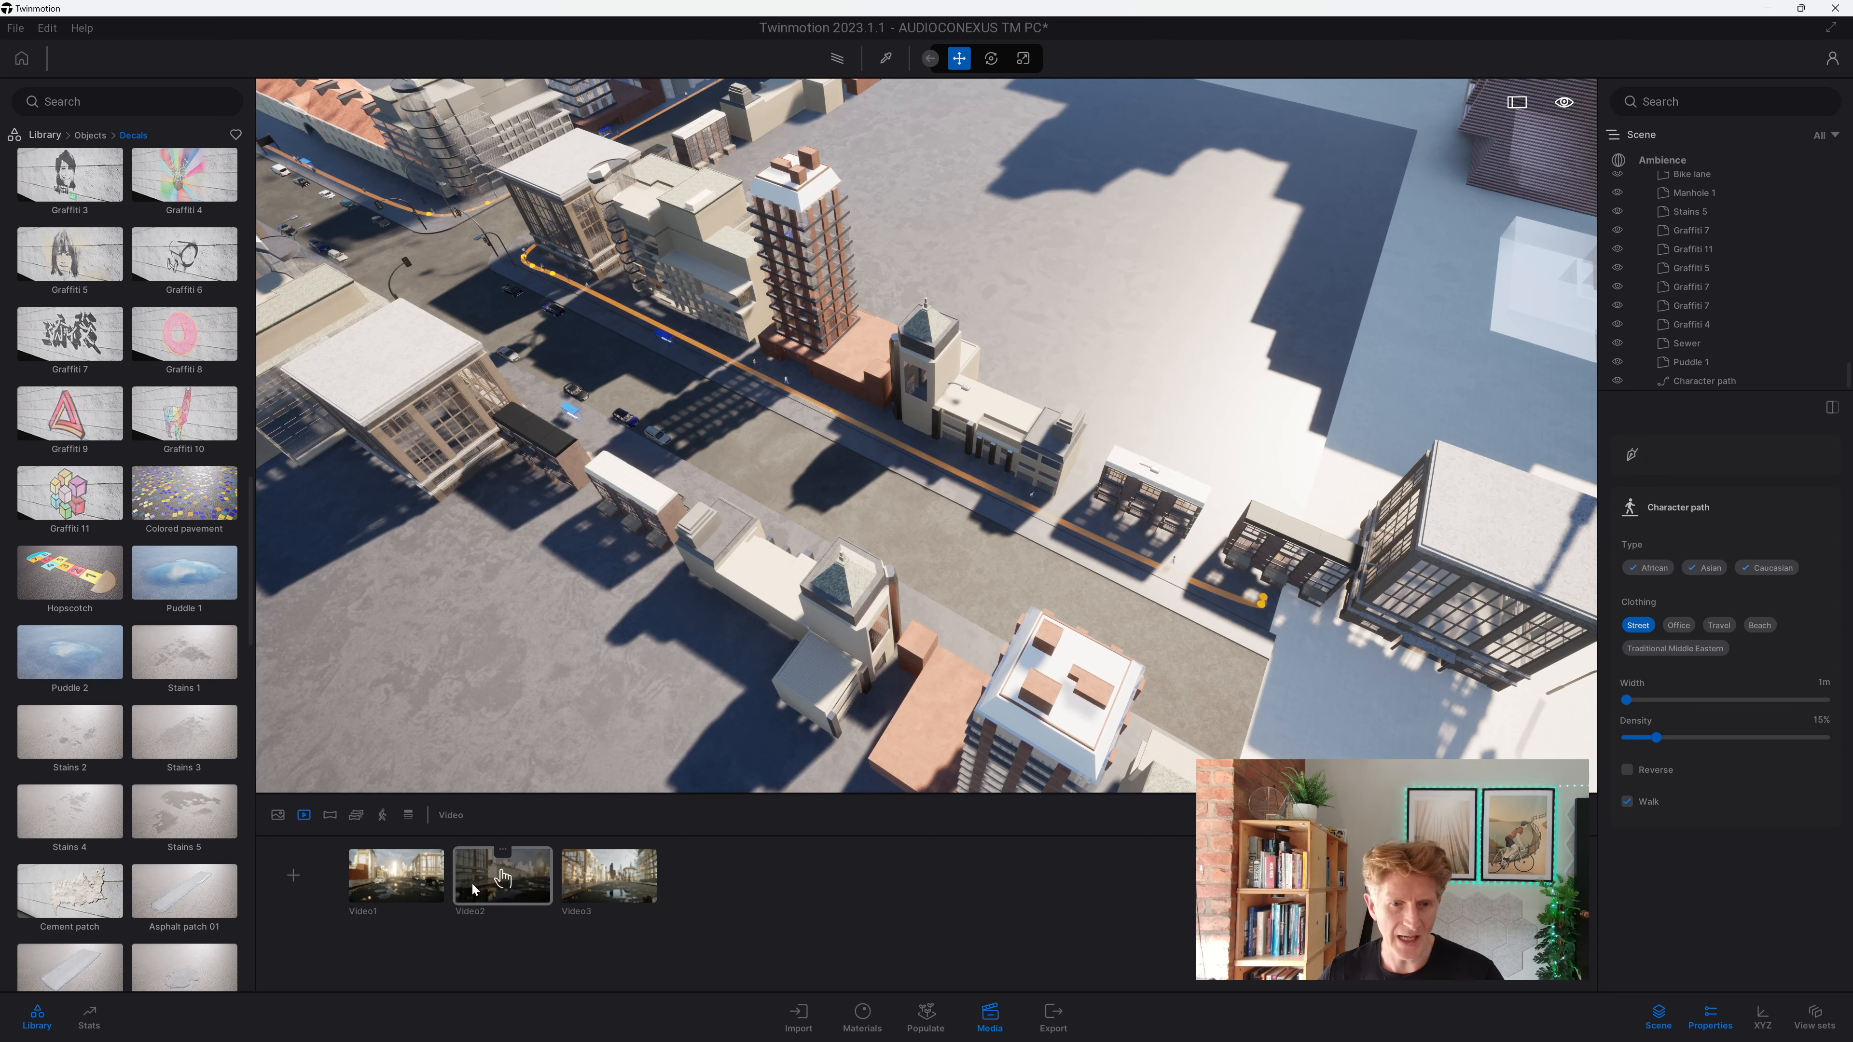
Step: Open Video1 and set the first character path's width to 2 m and density to 21%
double_click(422, 872)
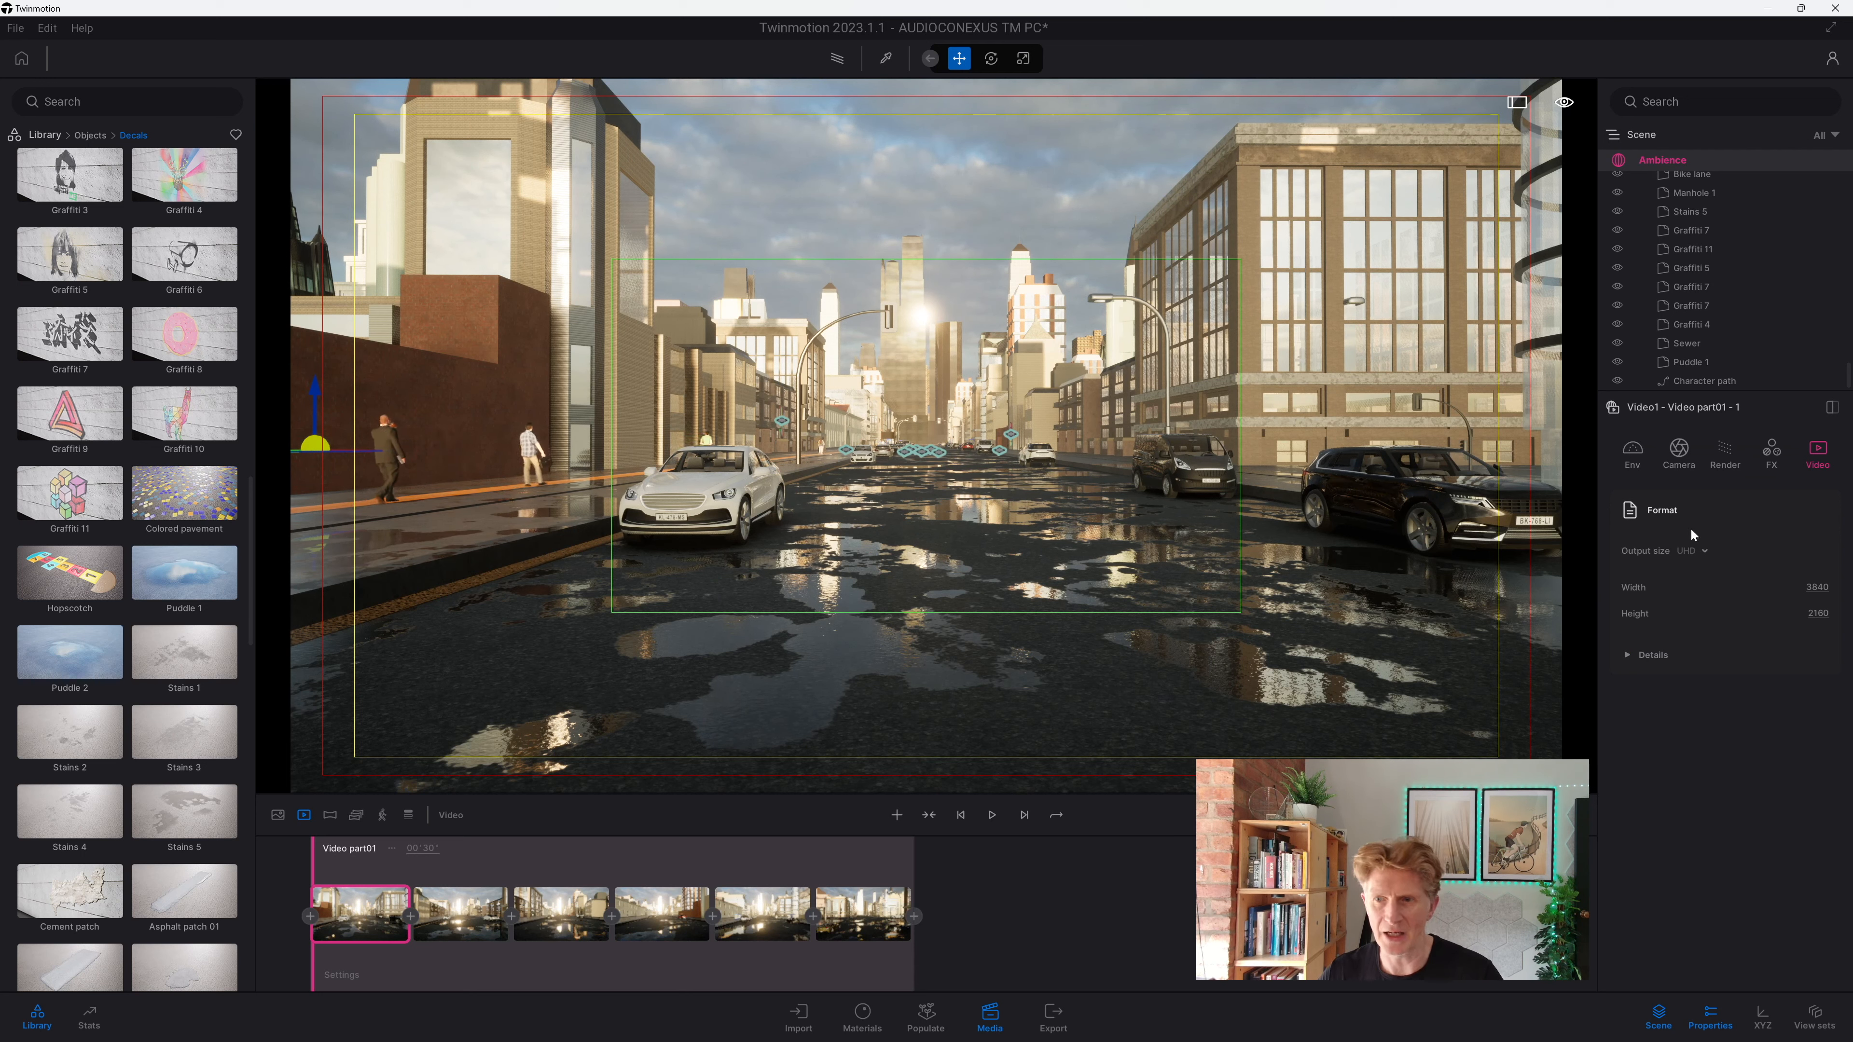
scroll(1674, 380, "down", 1)
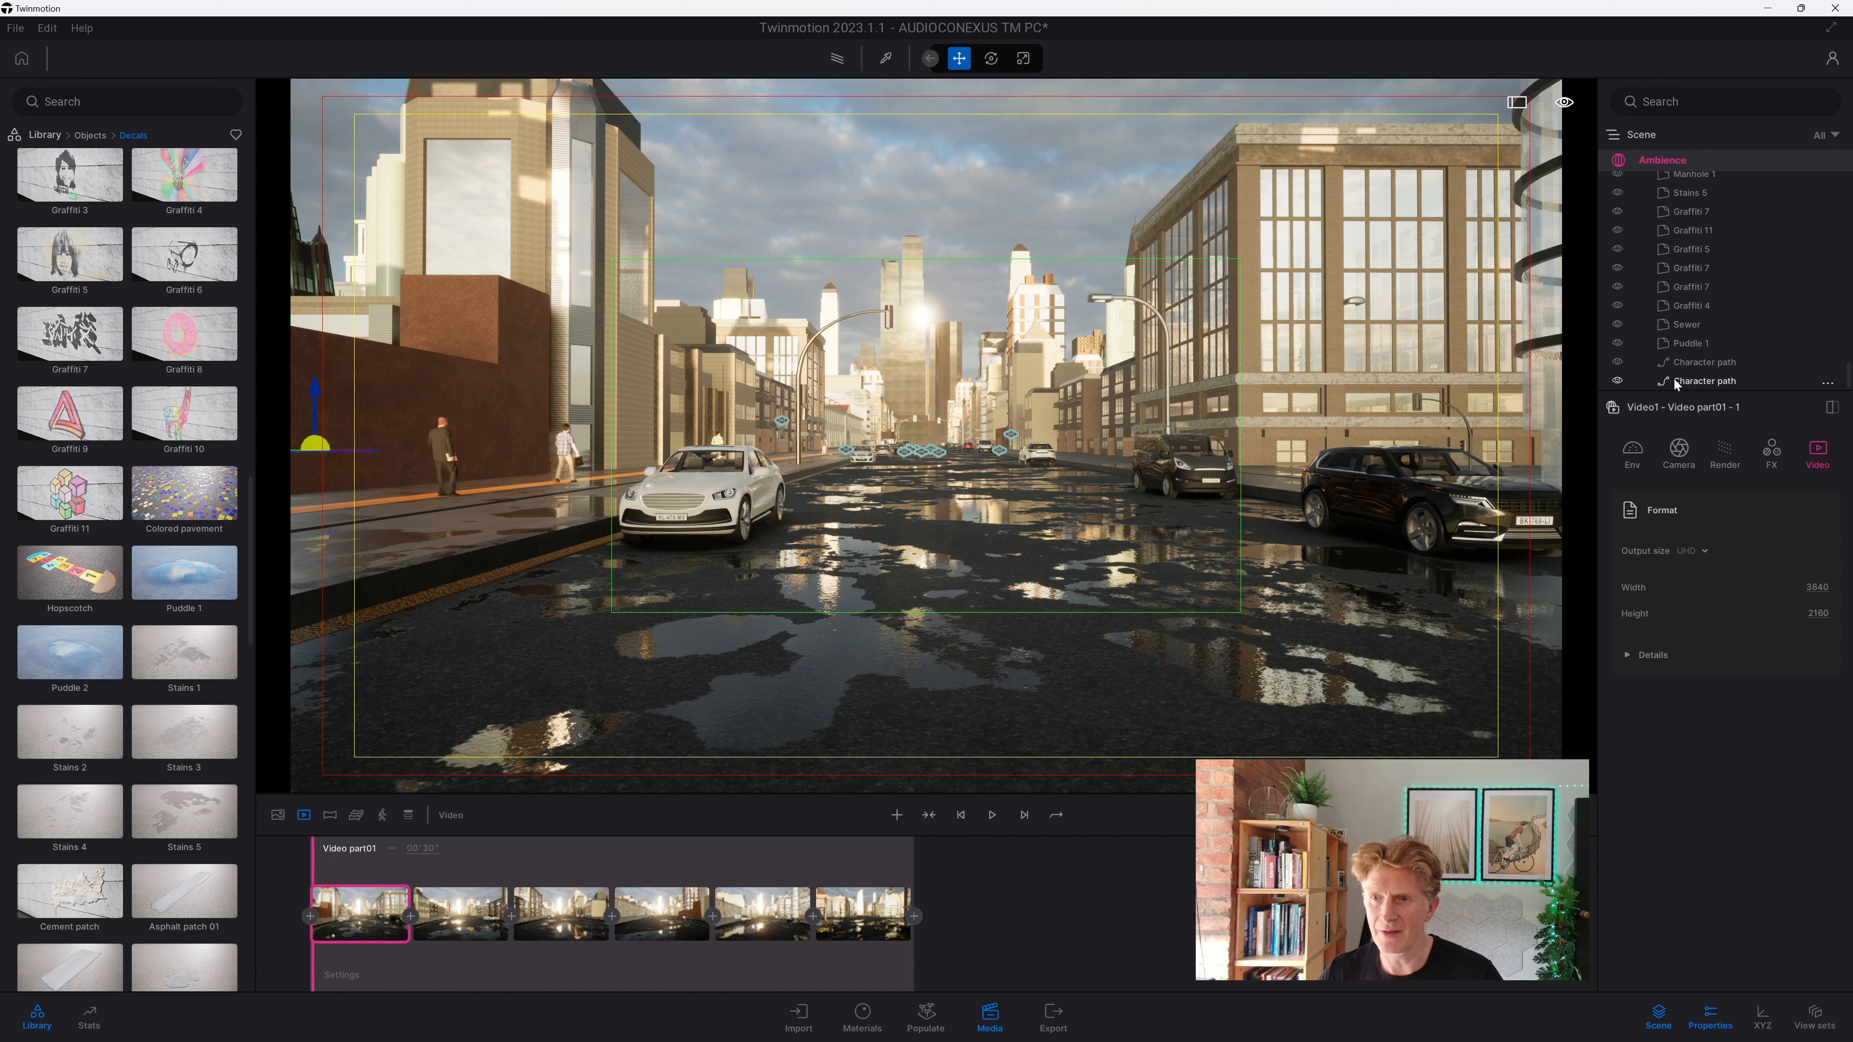
left_click(1700, 362)
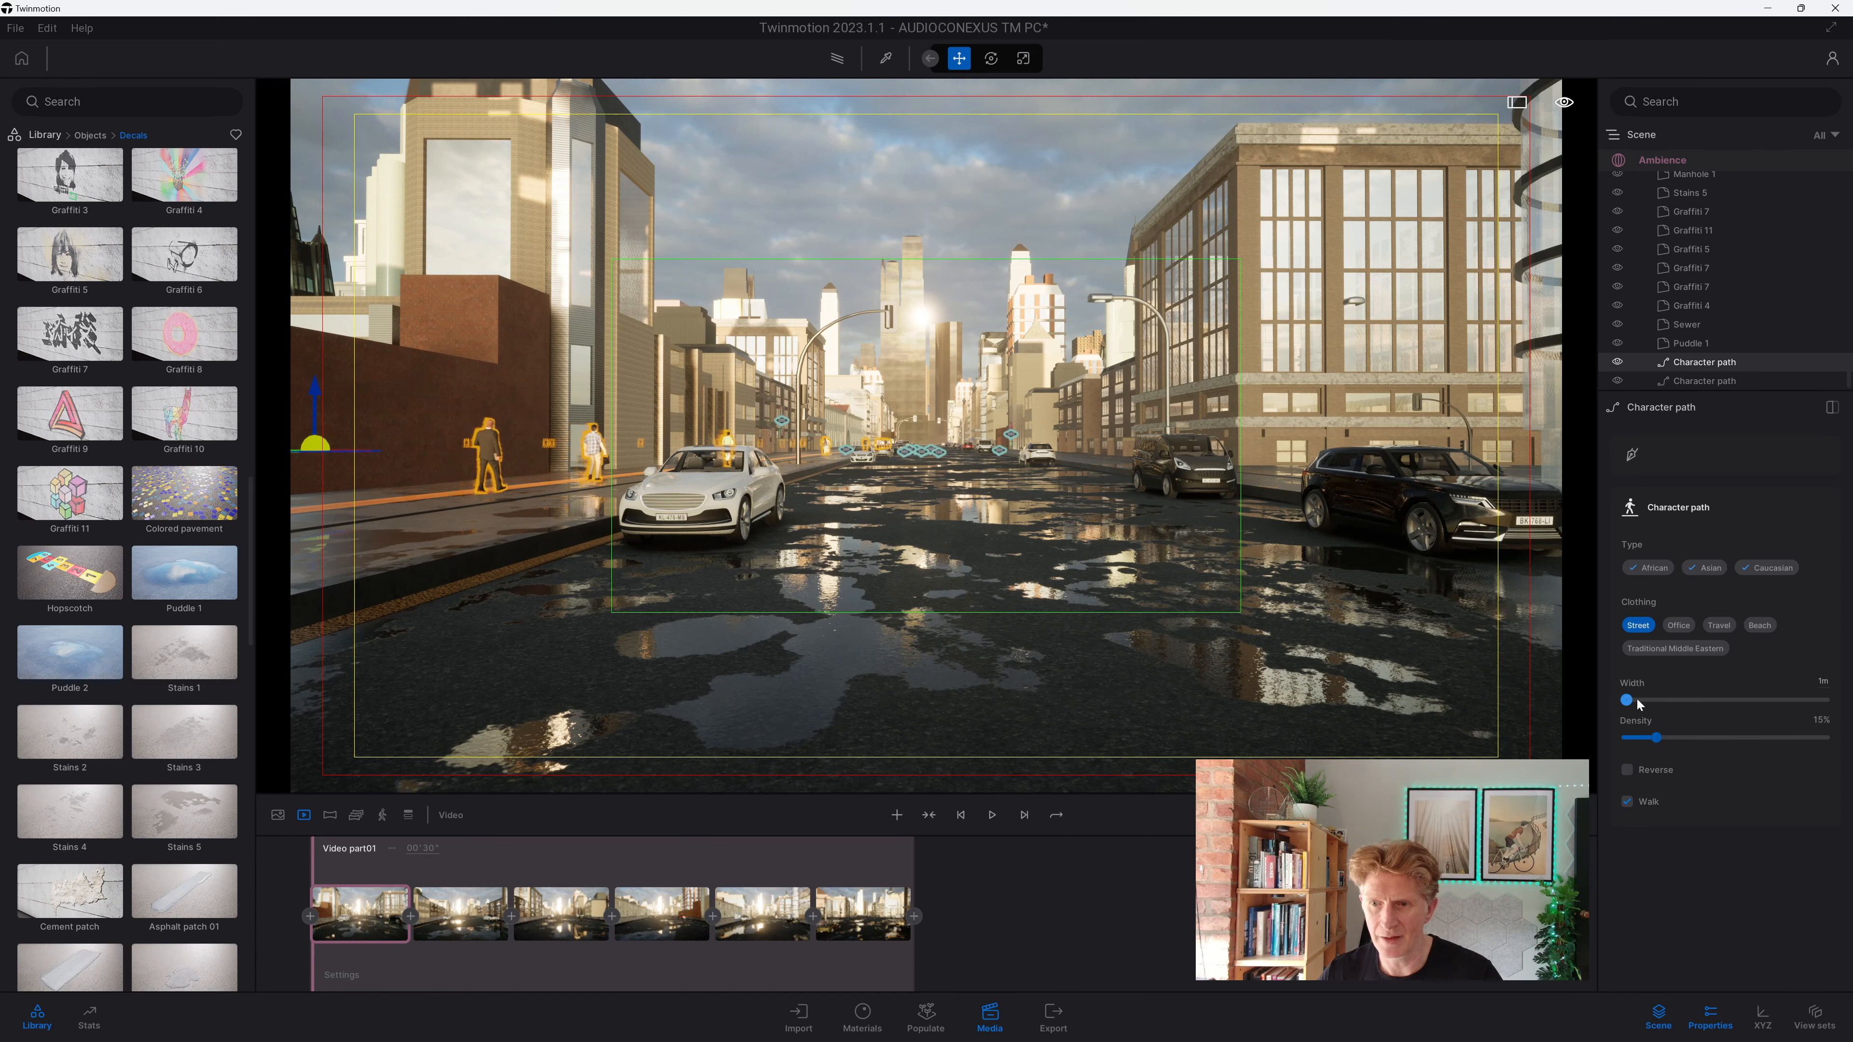
left_click_drag(1628, 700, 1668, 737)
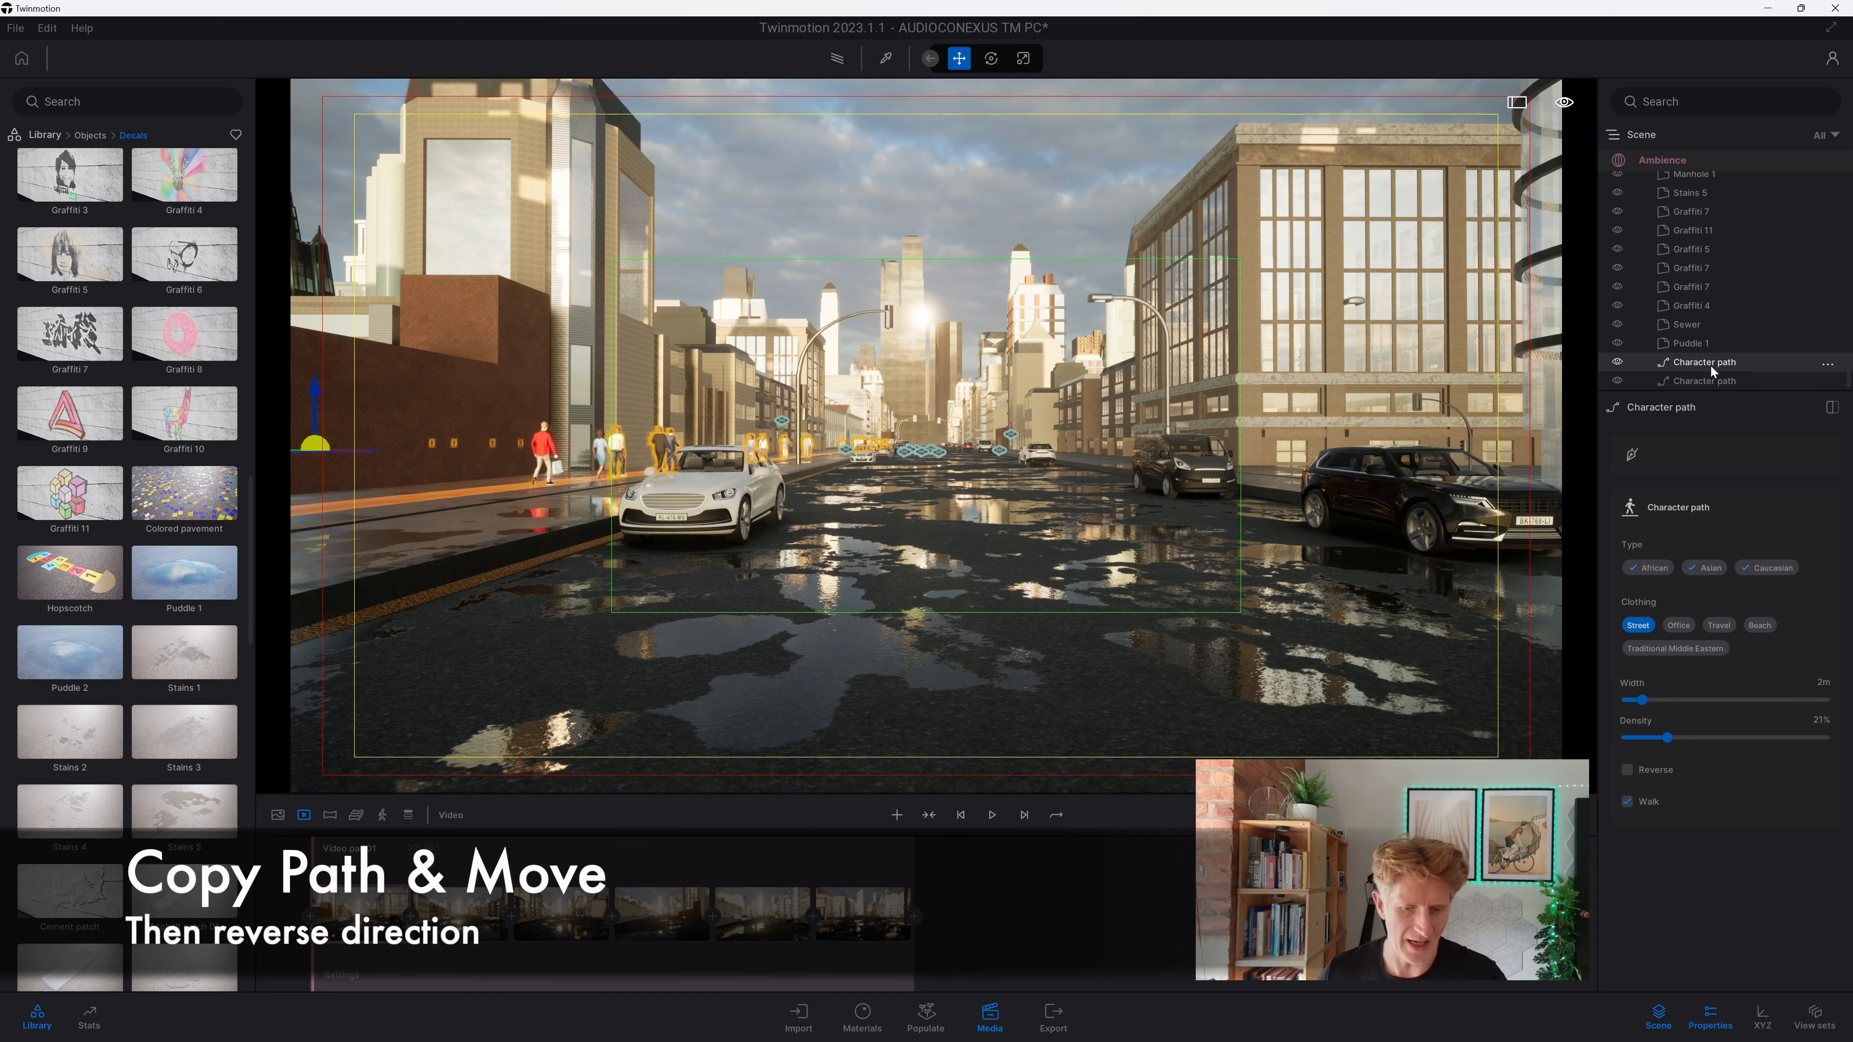
Step: Duplicate the first character path, reverse the copy's walking direction and shift it sideways towards the kerb
key("ctrl+v")
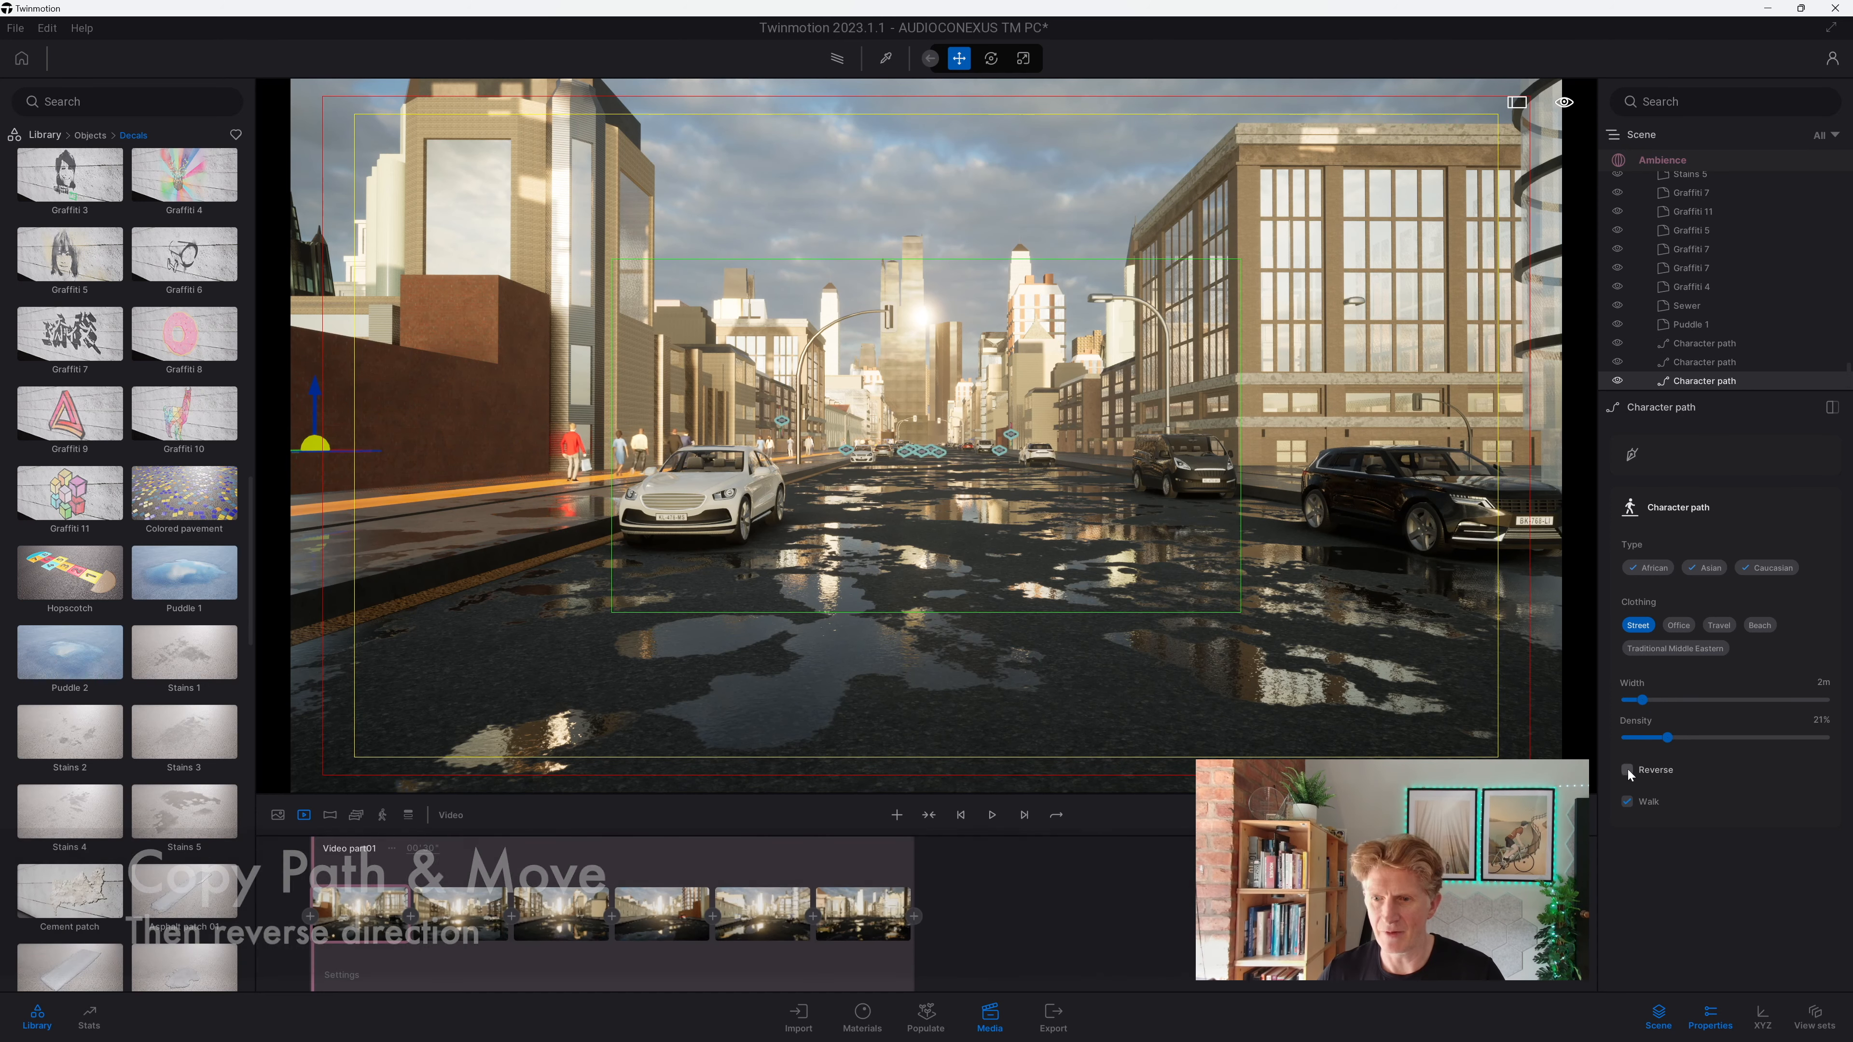
left_click(1627, 769)
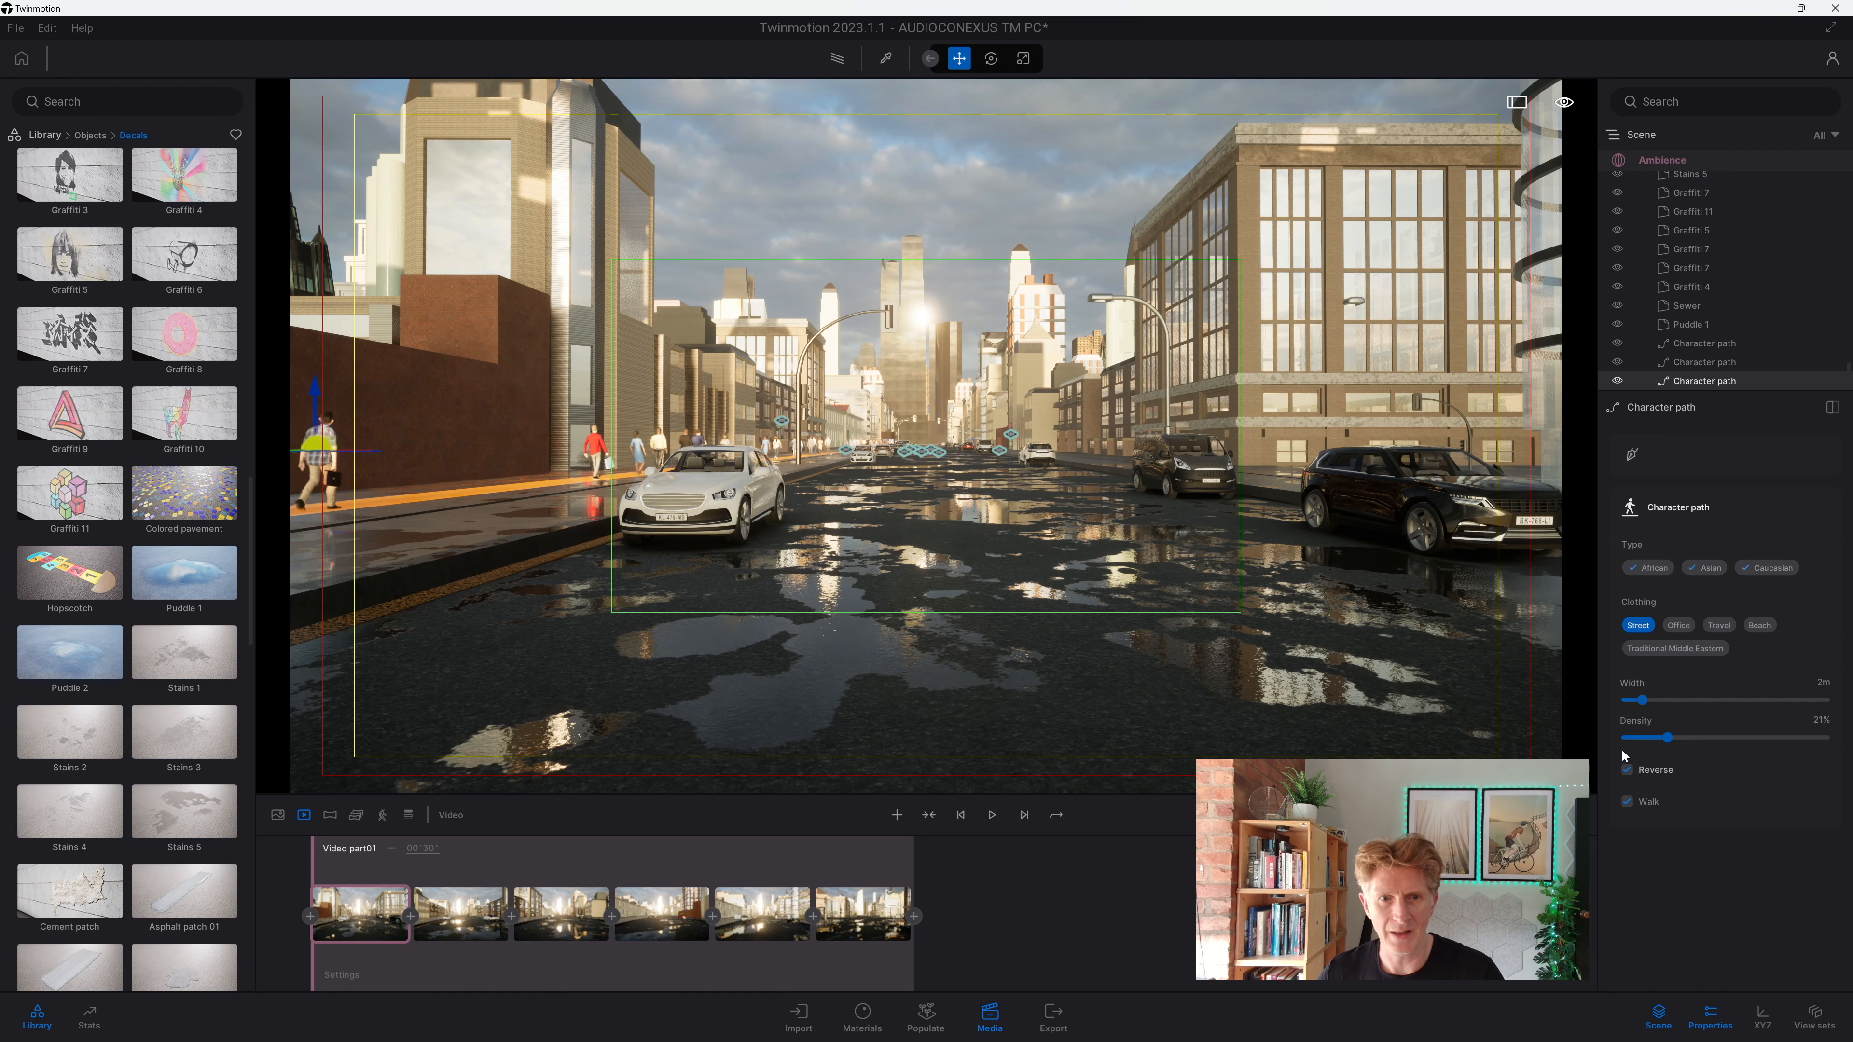
key("e")
right_click_drag(1138, 526, 1045, 609)
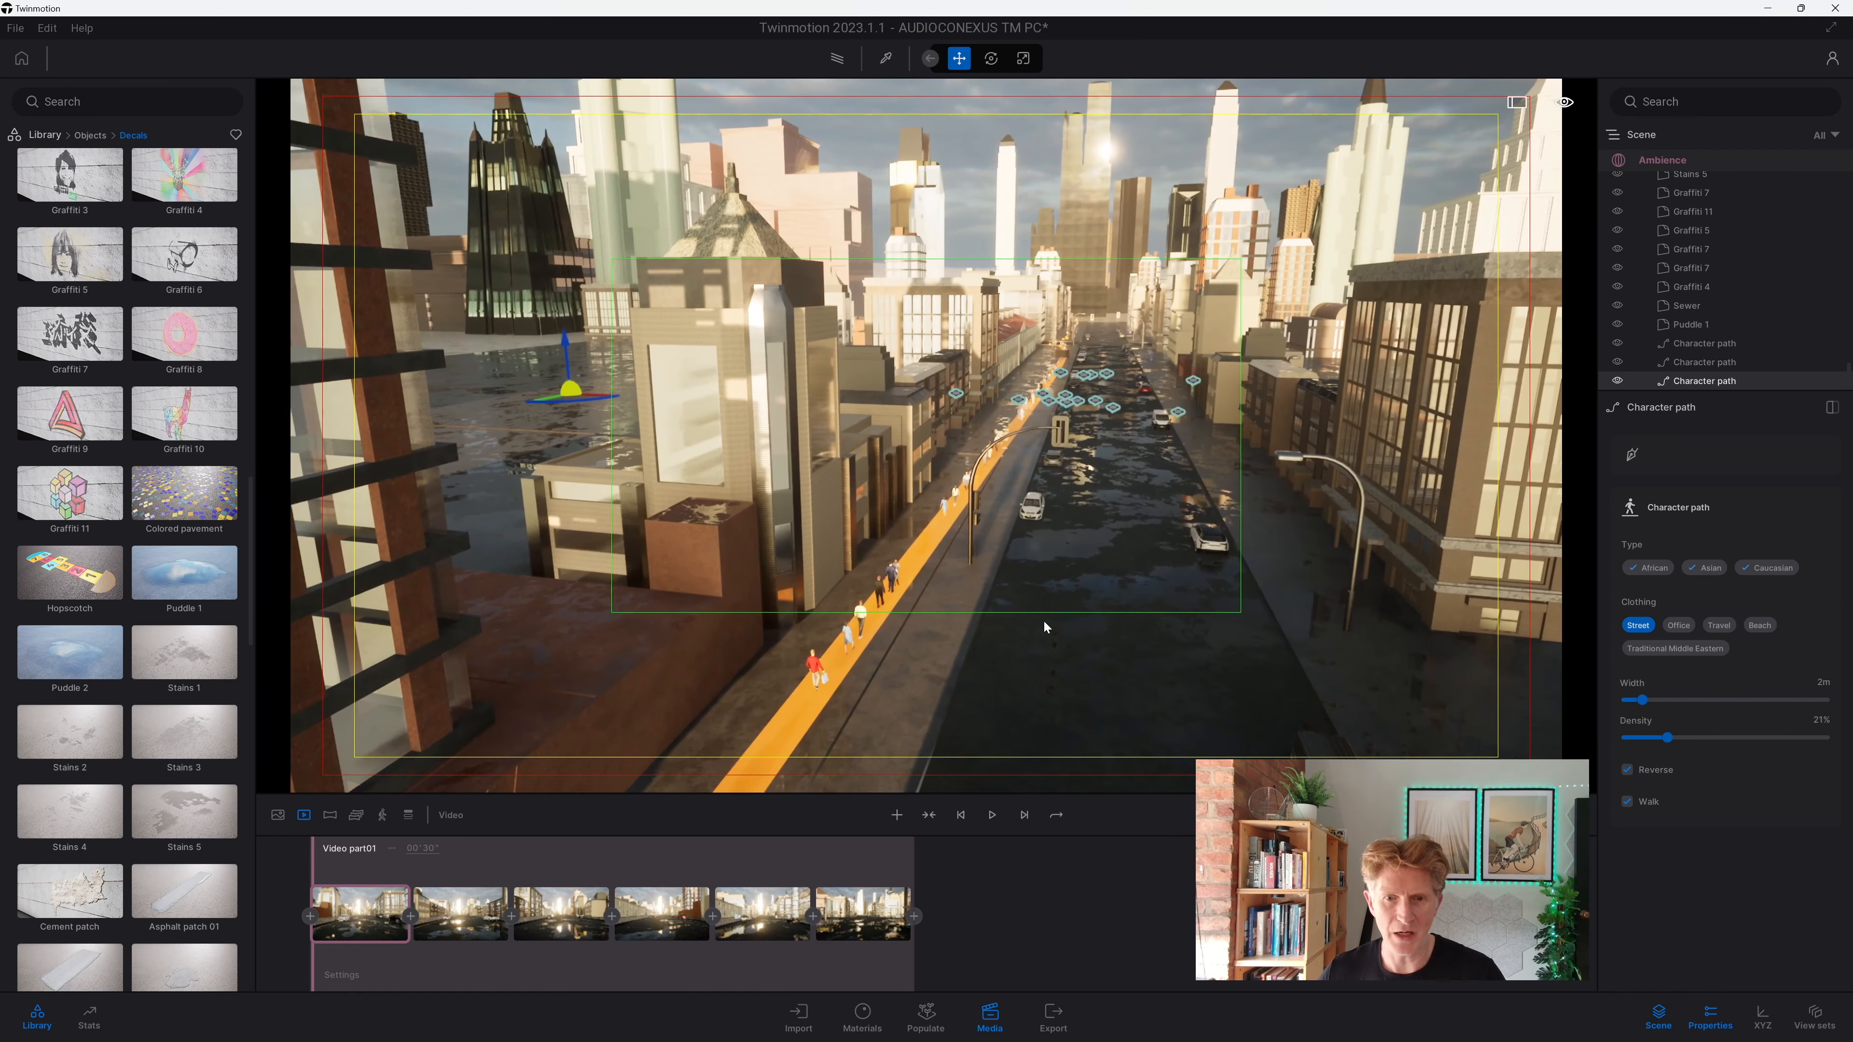
right_click_drag(1259, 501, 1124, 606)
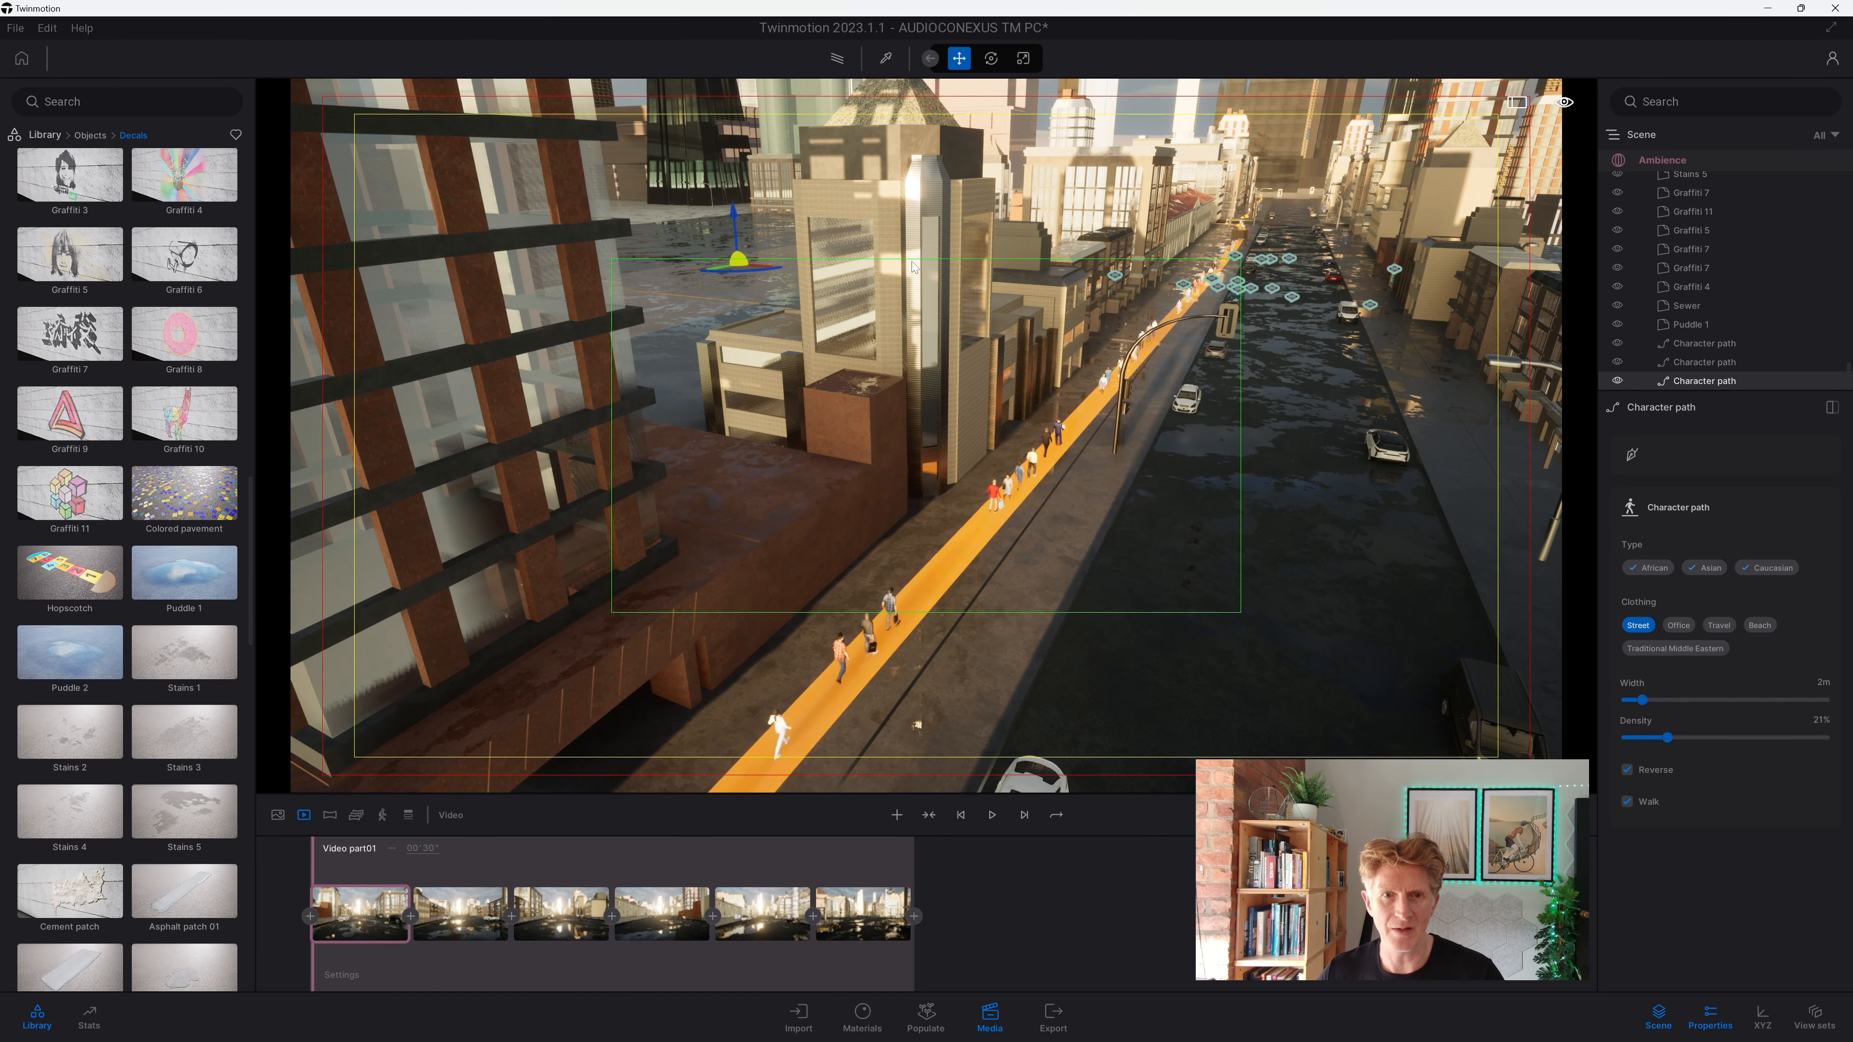
right_click_drag(915, 268, 905, 317)
key("space")
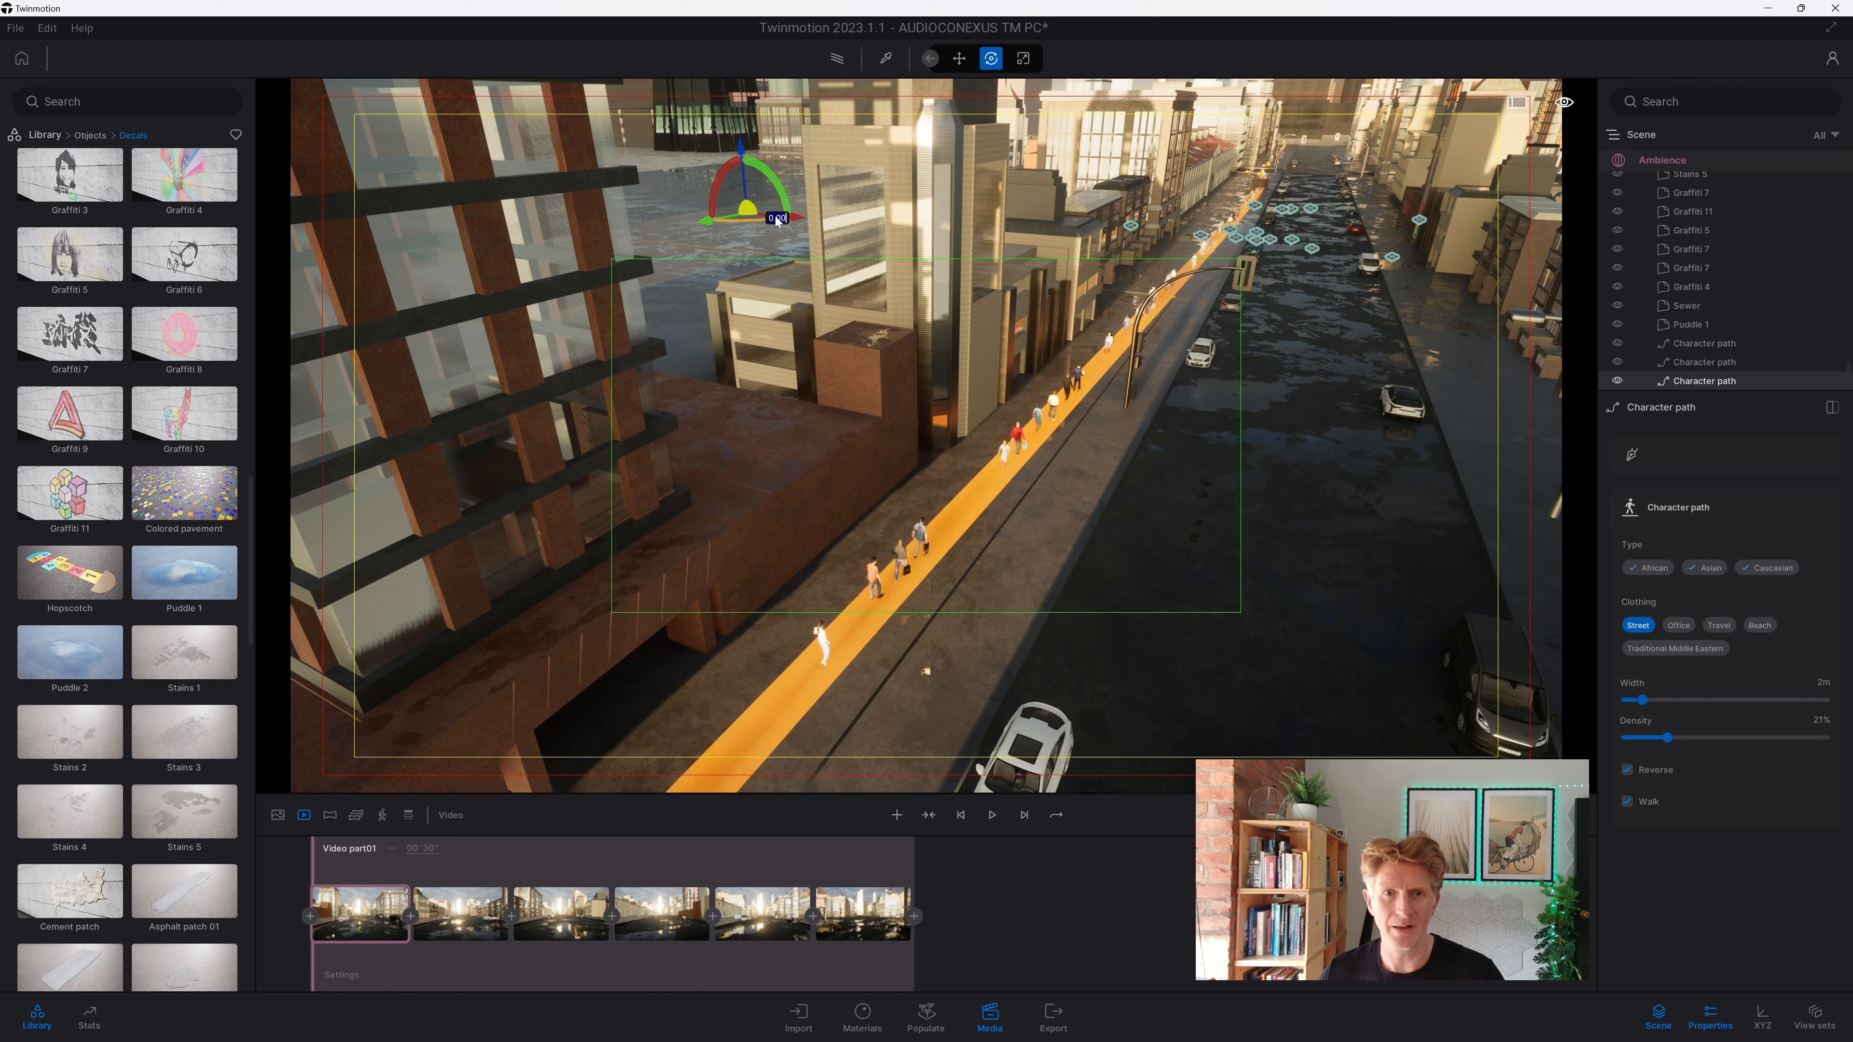
mouse_move(792, 219)
left_mouse_down()
mouse_move(778, 214)
mouse_move(808, 222)
left_mouse_up()
key("ctrl+z")
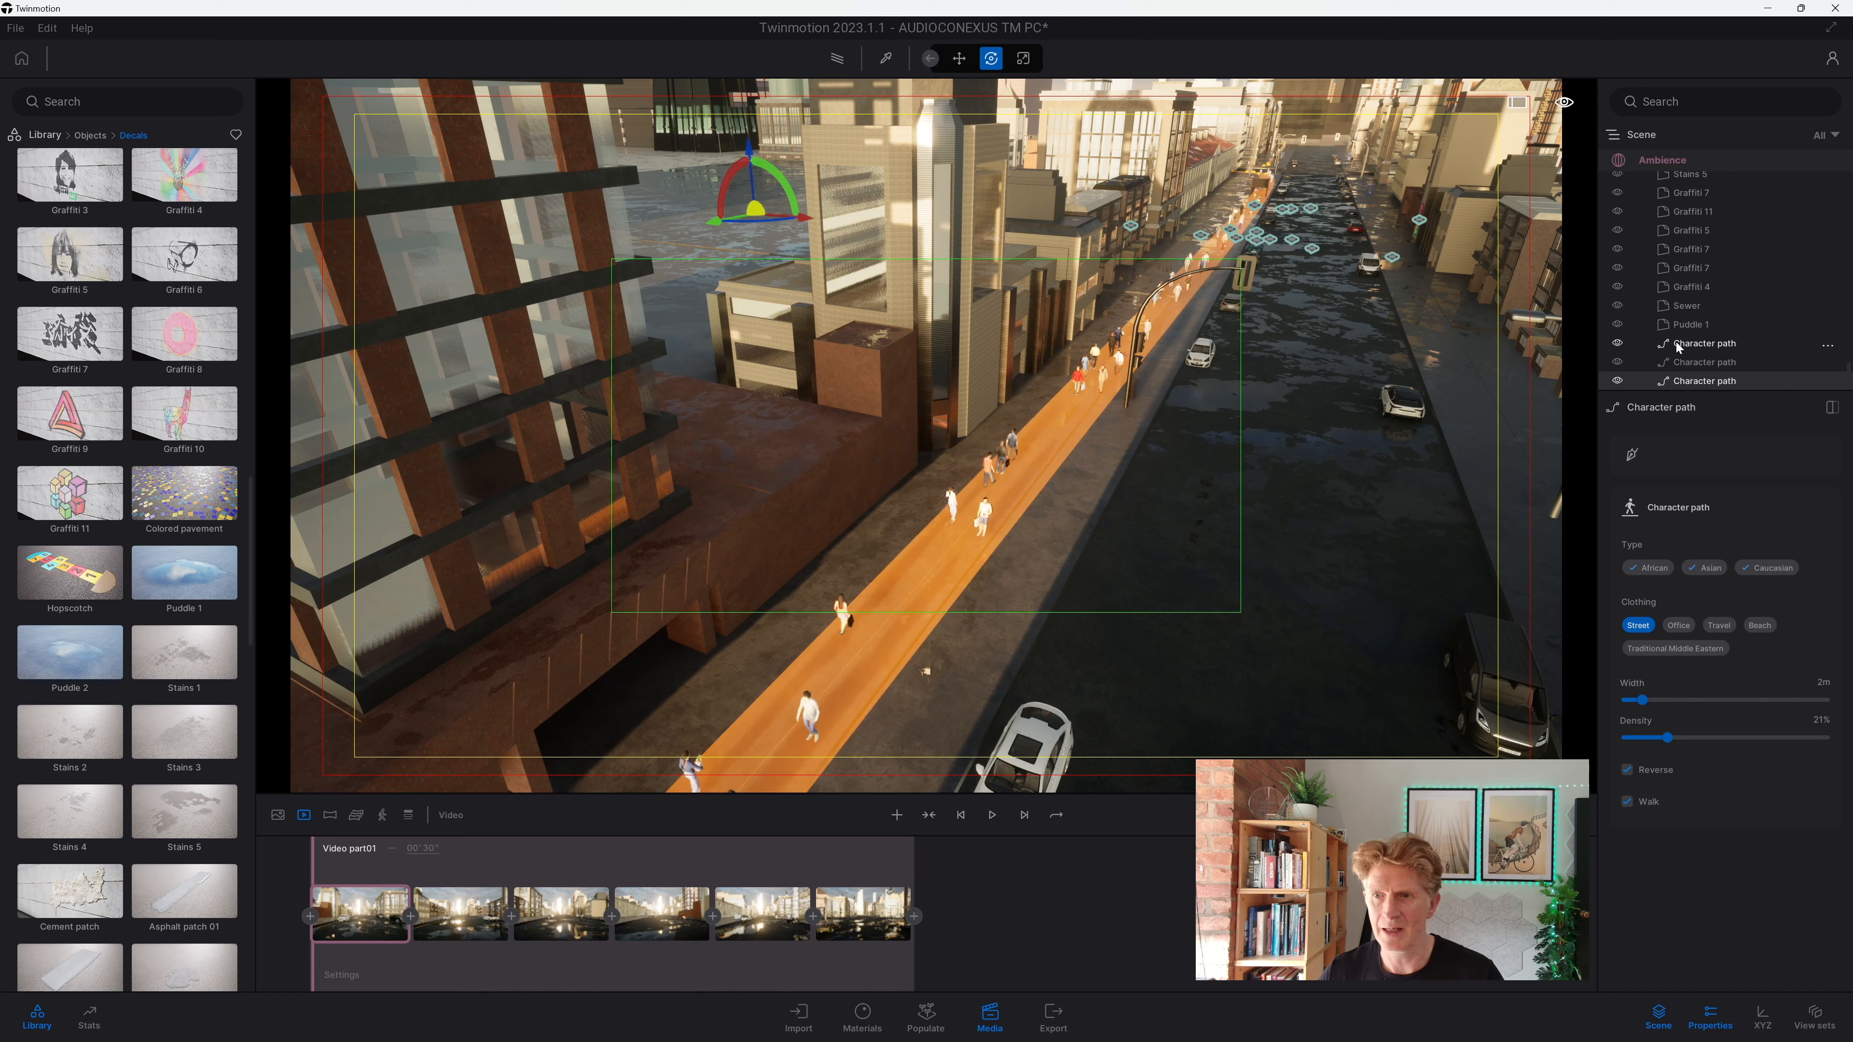
Step: Shift the original character path sideways towards the buildings and return to Video1's first keyframe with the path deselected
left_click(1677, 346)
left_click_drag(793, 219, 789, 218)
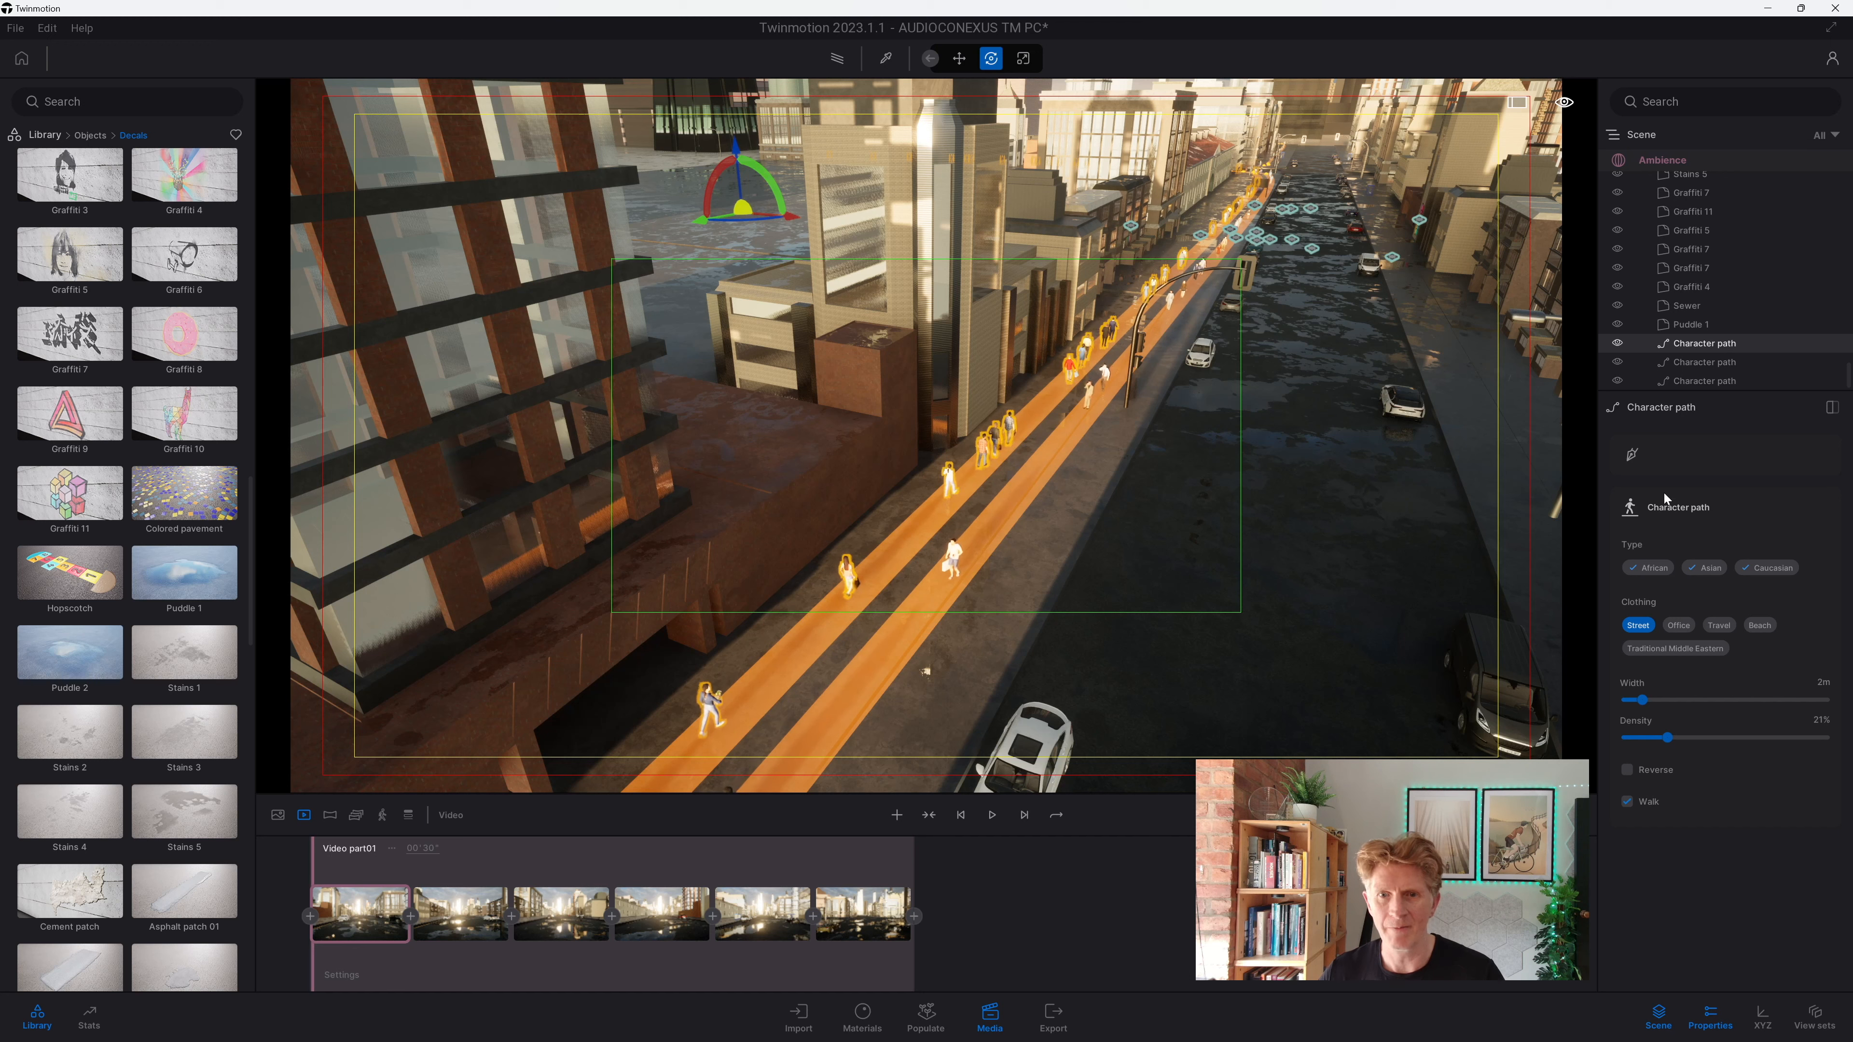
left_click(380, 929)
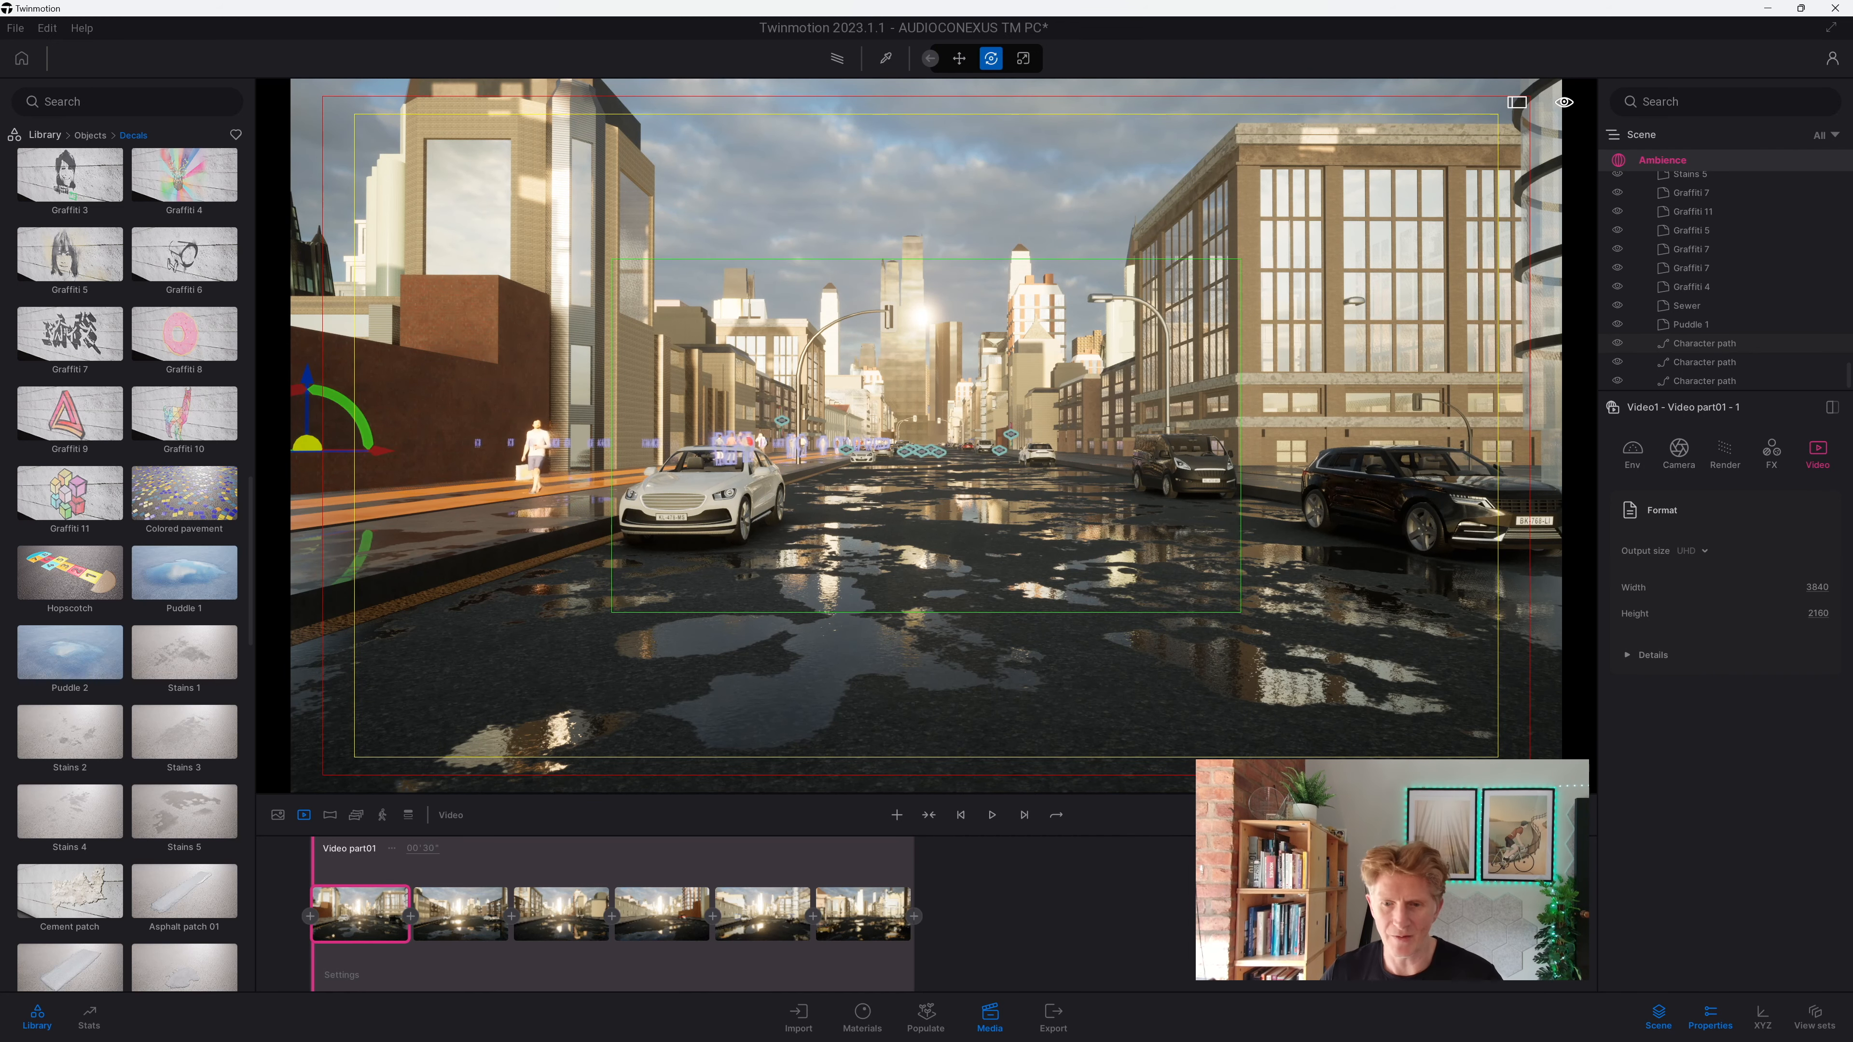
left_click(1688, 324)
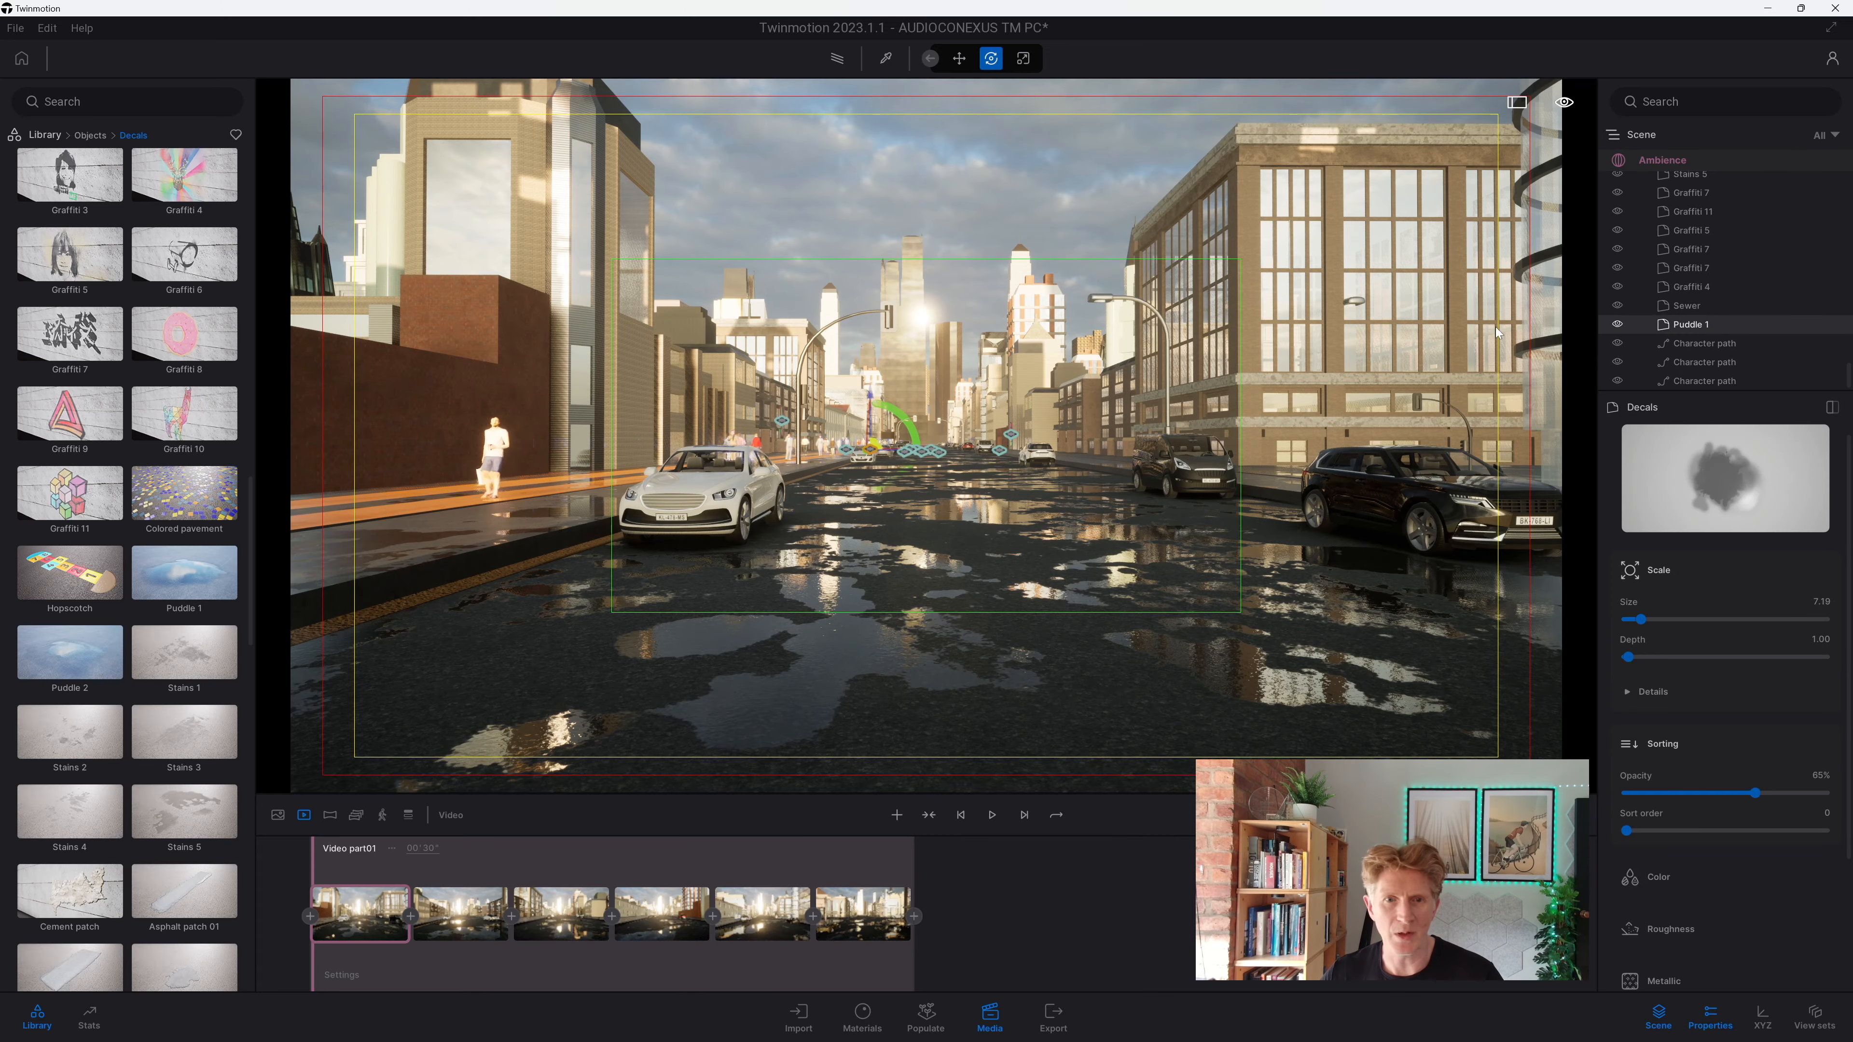